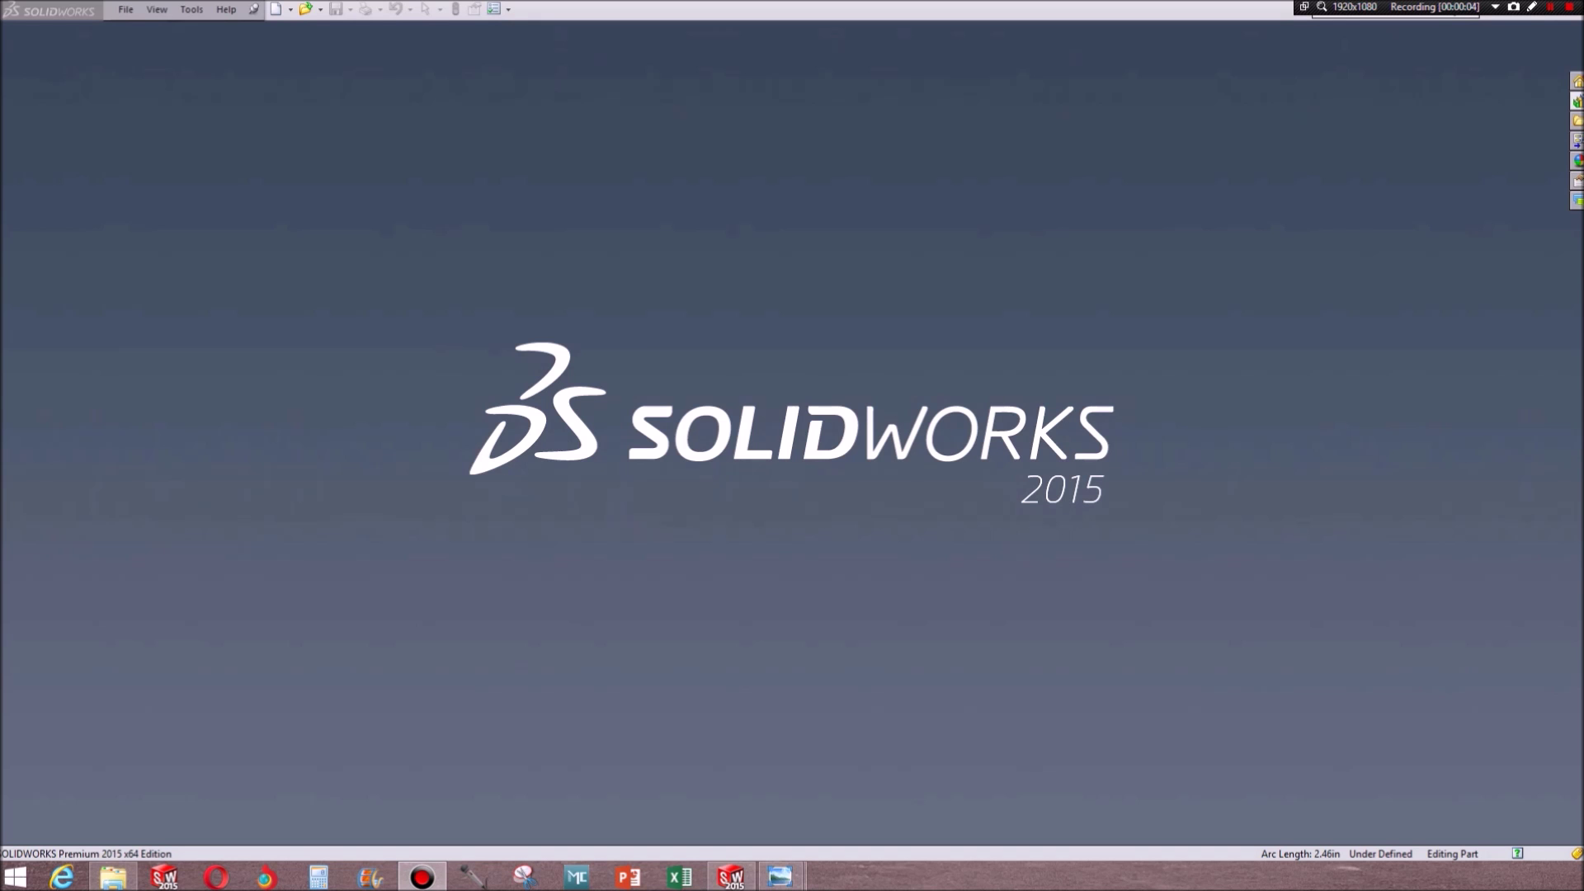
# View the reference photo of the fish-shaped weight, put it away and create a new part
pyautogui.moveTo(1583, 279); pyautogui.dragTo(1073, 219)
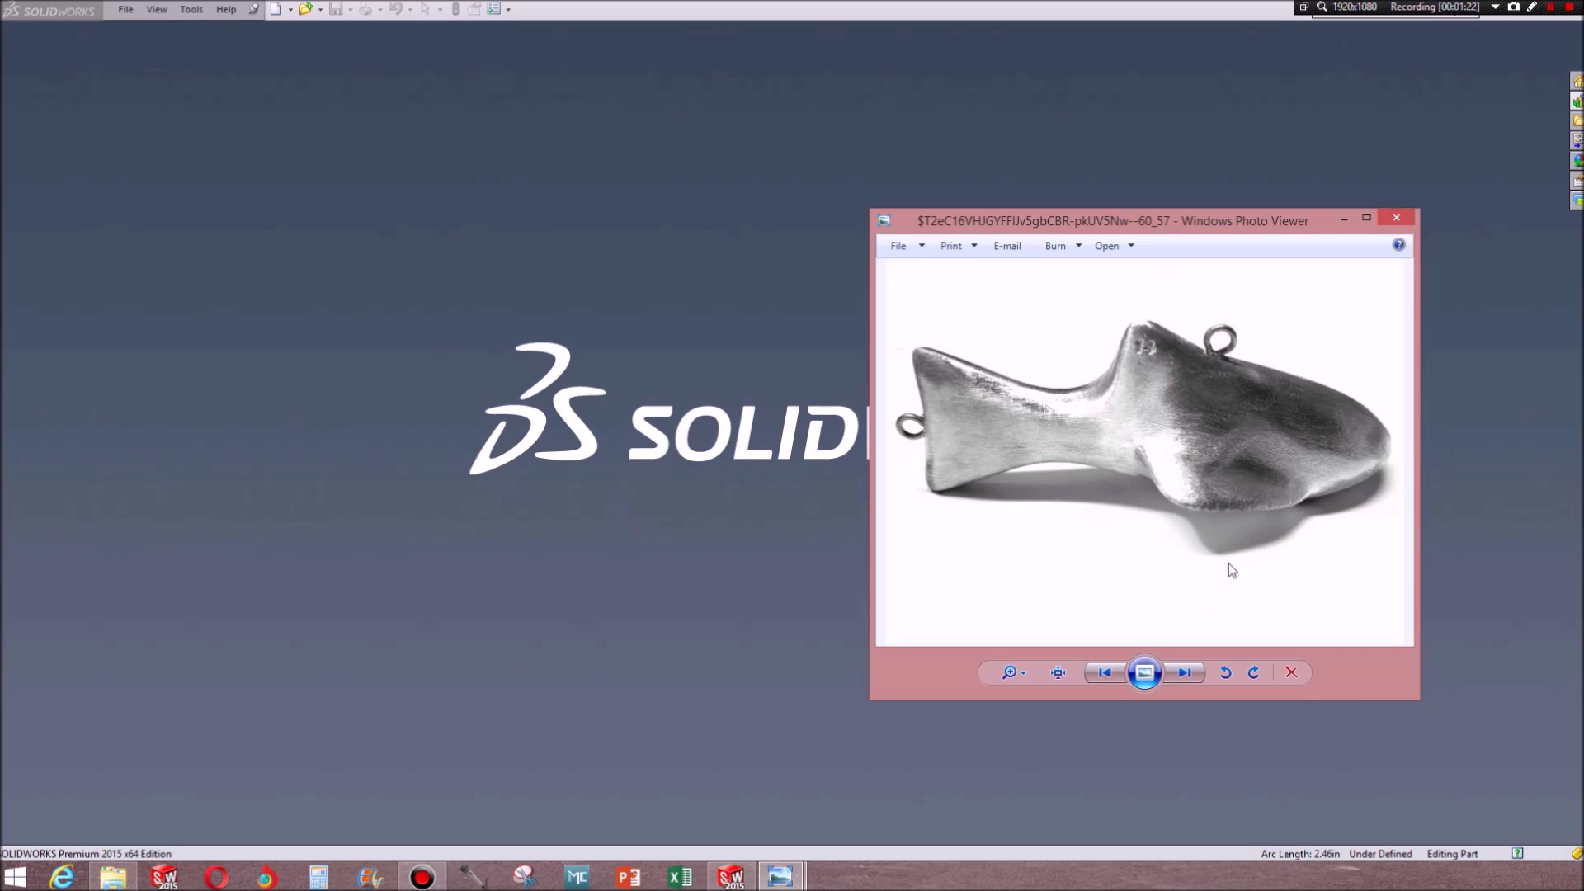
pyautogui.click(1431, 260)
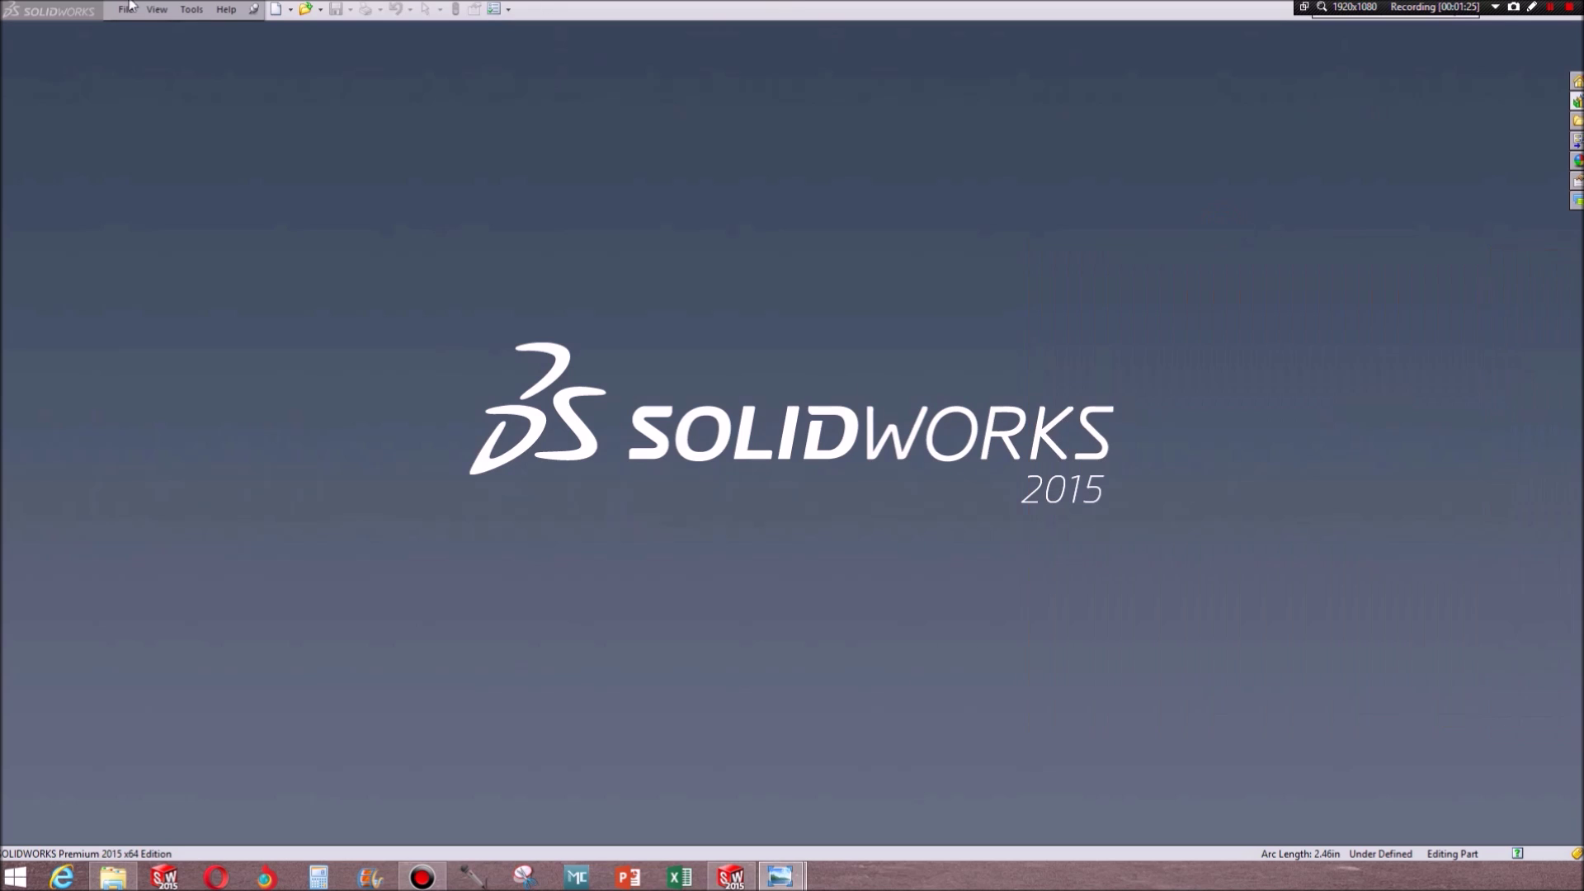
pyautogui.click(274, 11)
pyautogui.click(1154, 570)
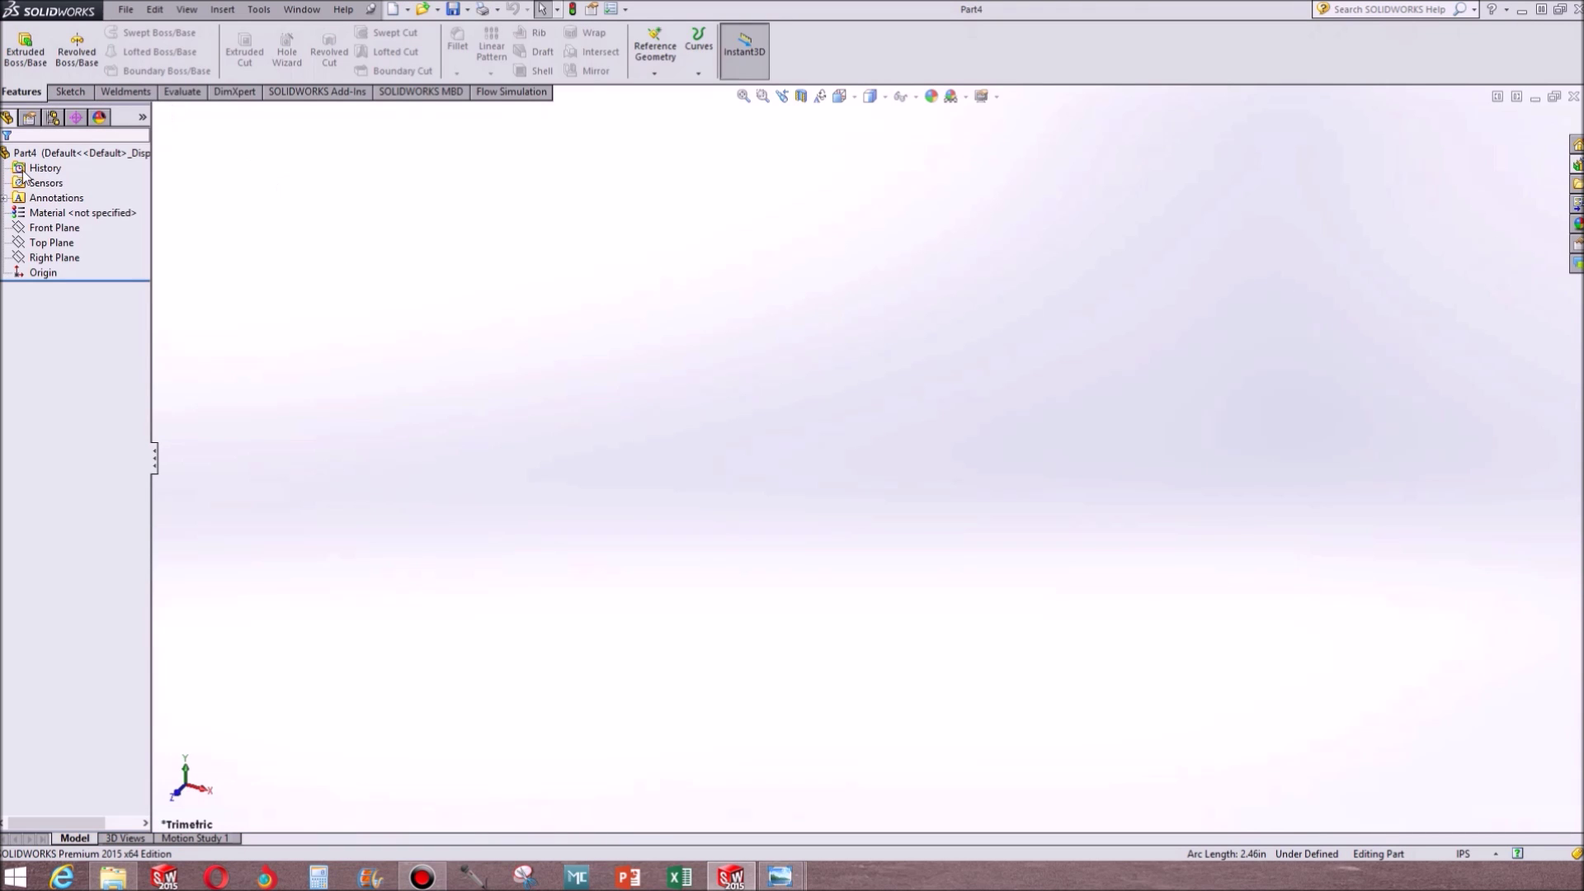
# On the Front Plane, sketch an outward-bulging three-point spline from directly above the origin to directly below it
pyautogui.click(54, 227)
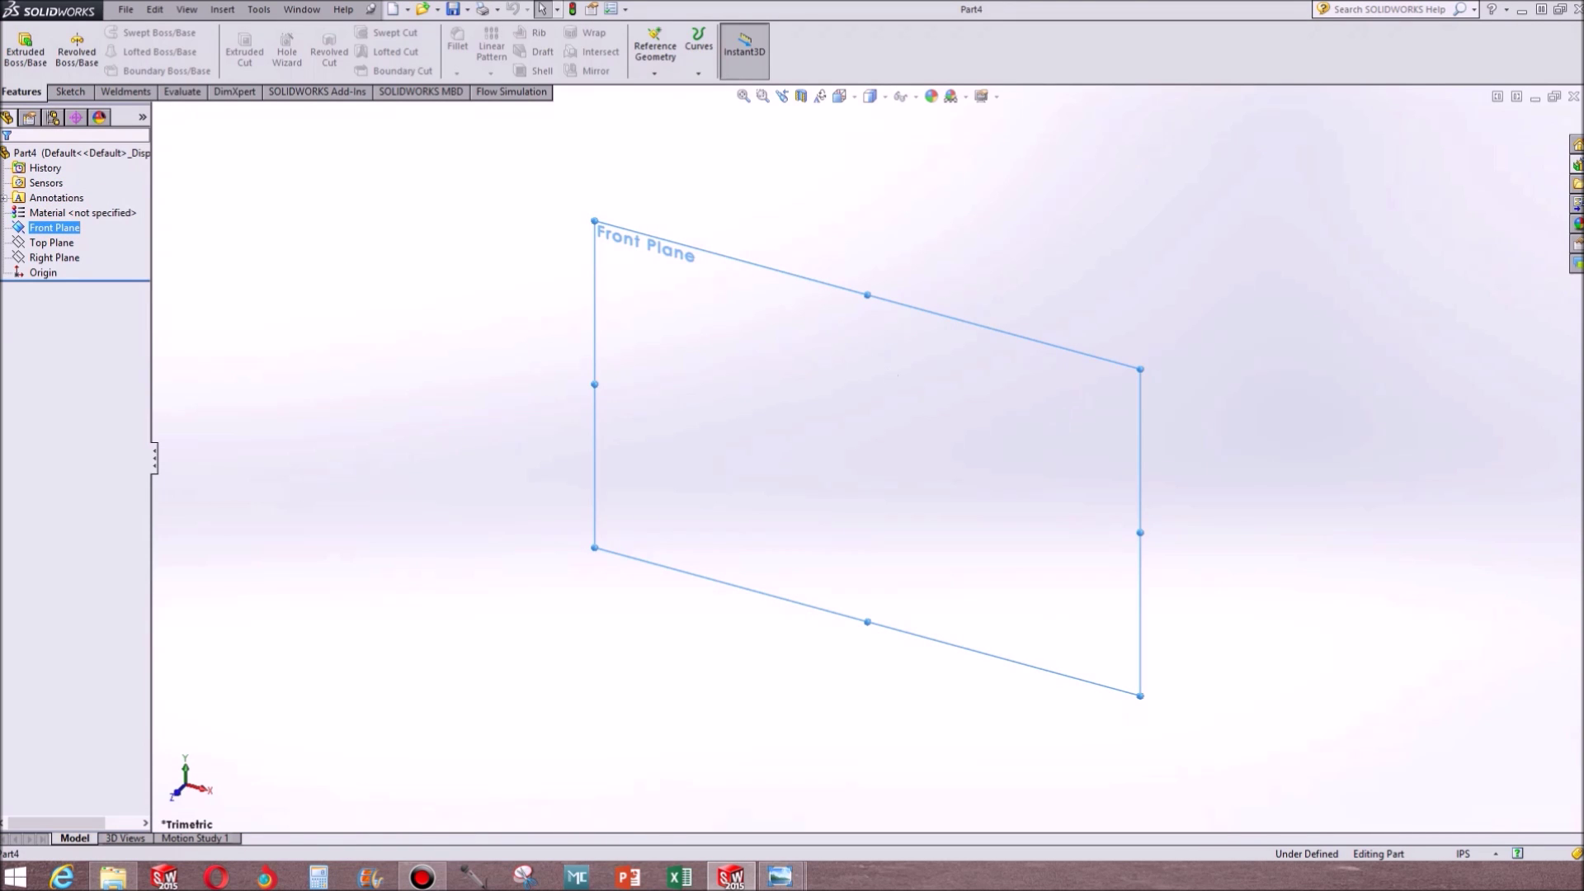
pyautogui.moveTo(1583, 247); pyautogui.dragTo(905, 169)
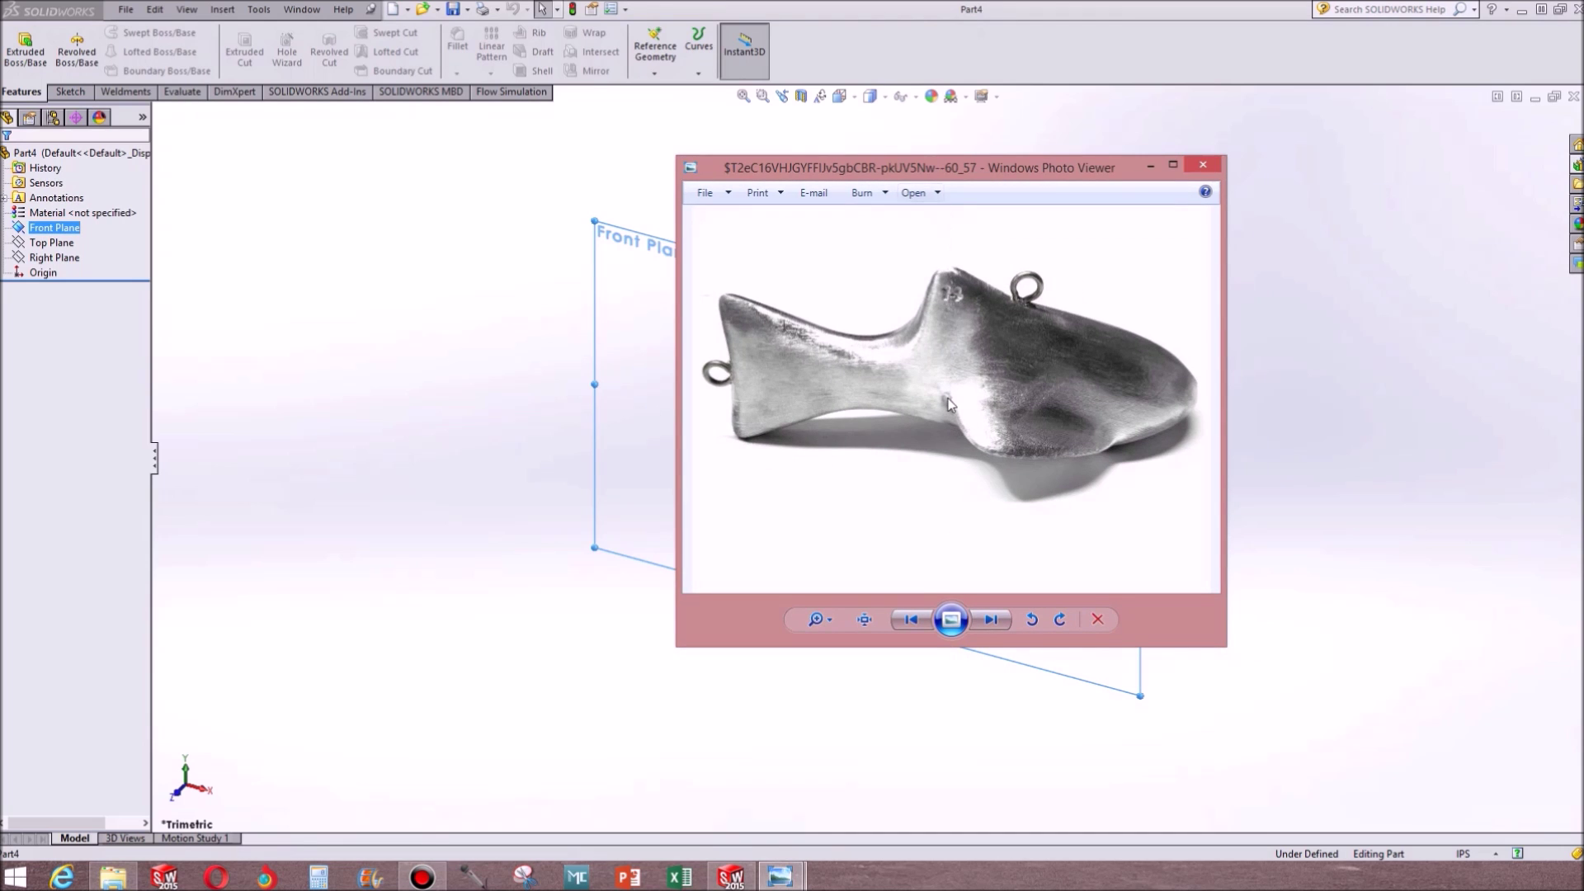
pyautogui.hotkey('alt', 'Tab')
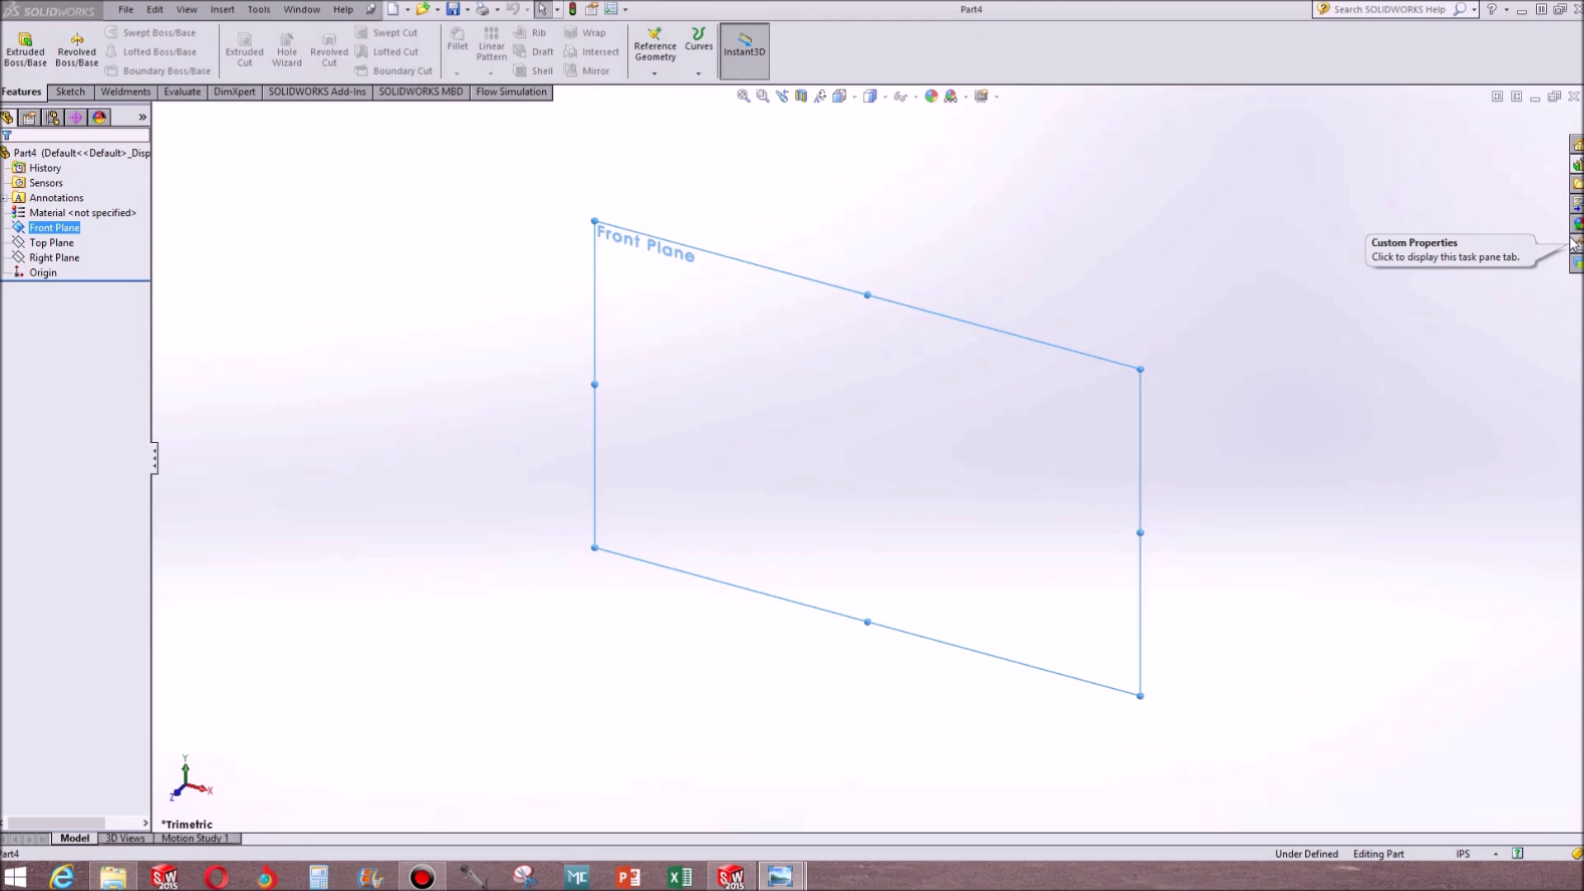
pyautogui.click(594, 315)
pyautogui.hotkey('ctrl', '1')
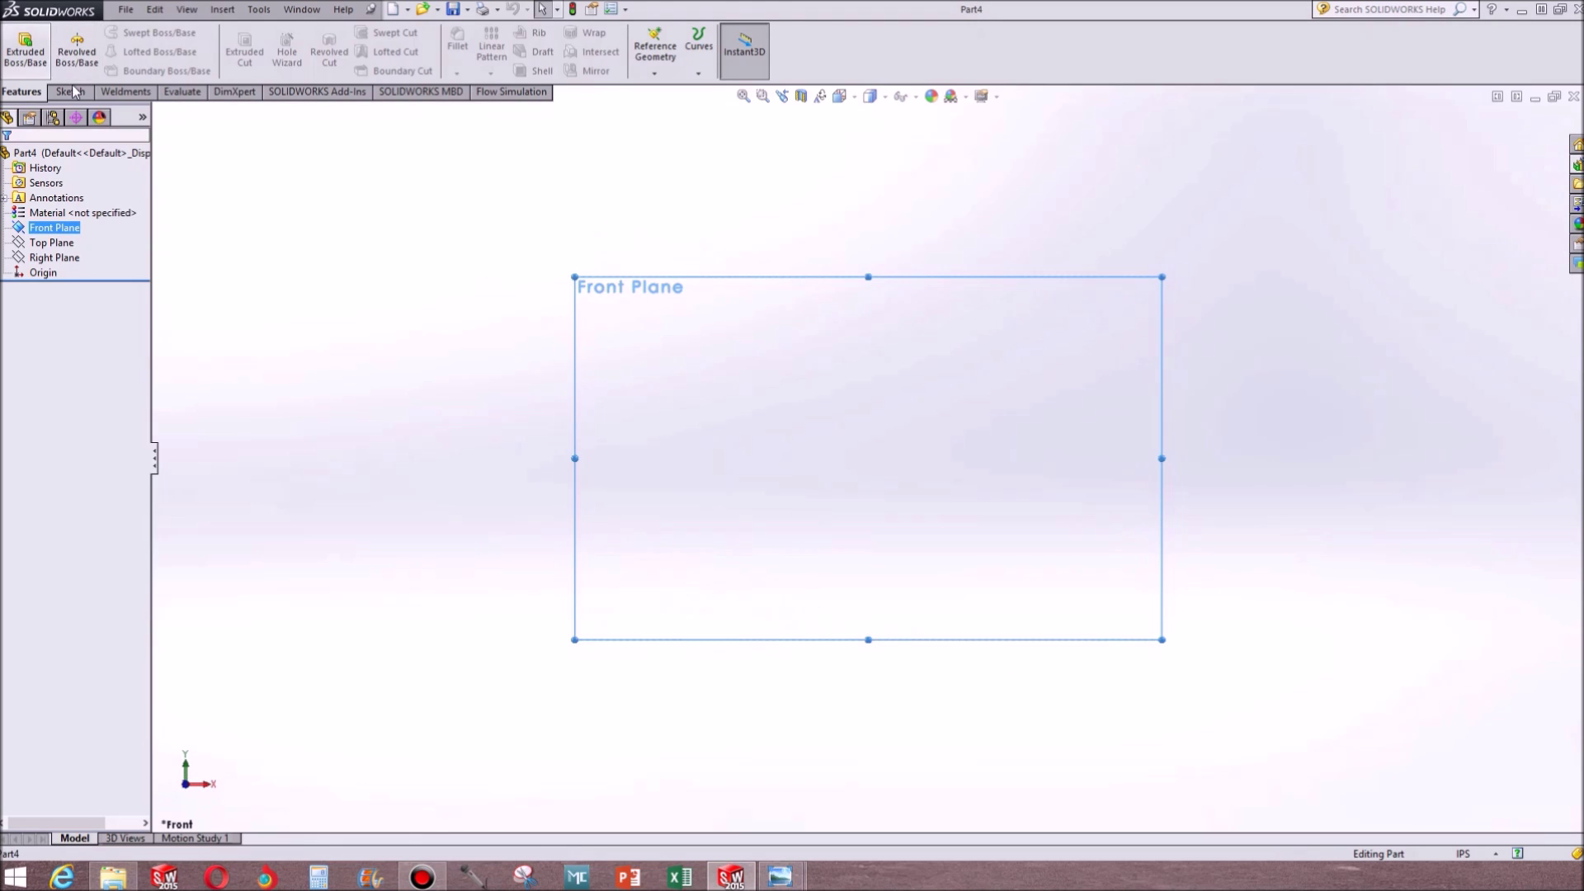
pyautogui.click(70, 92)
pyautogui.click(163, 31)
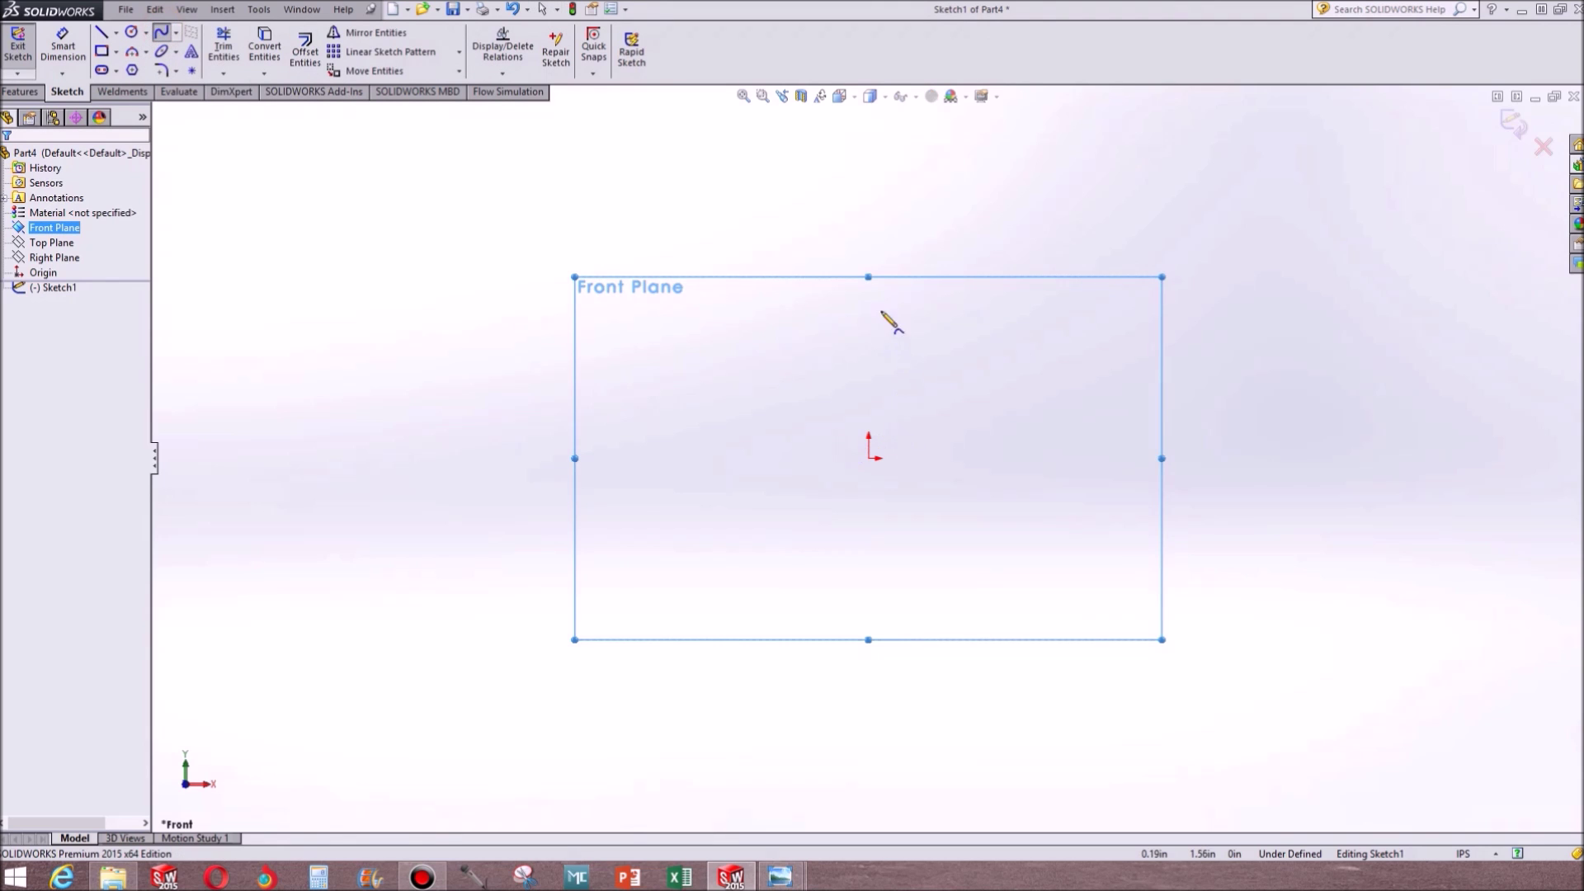
pyautogui.click(868, 278)
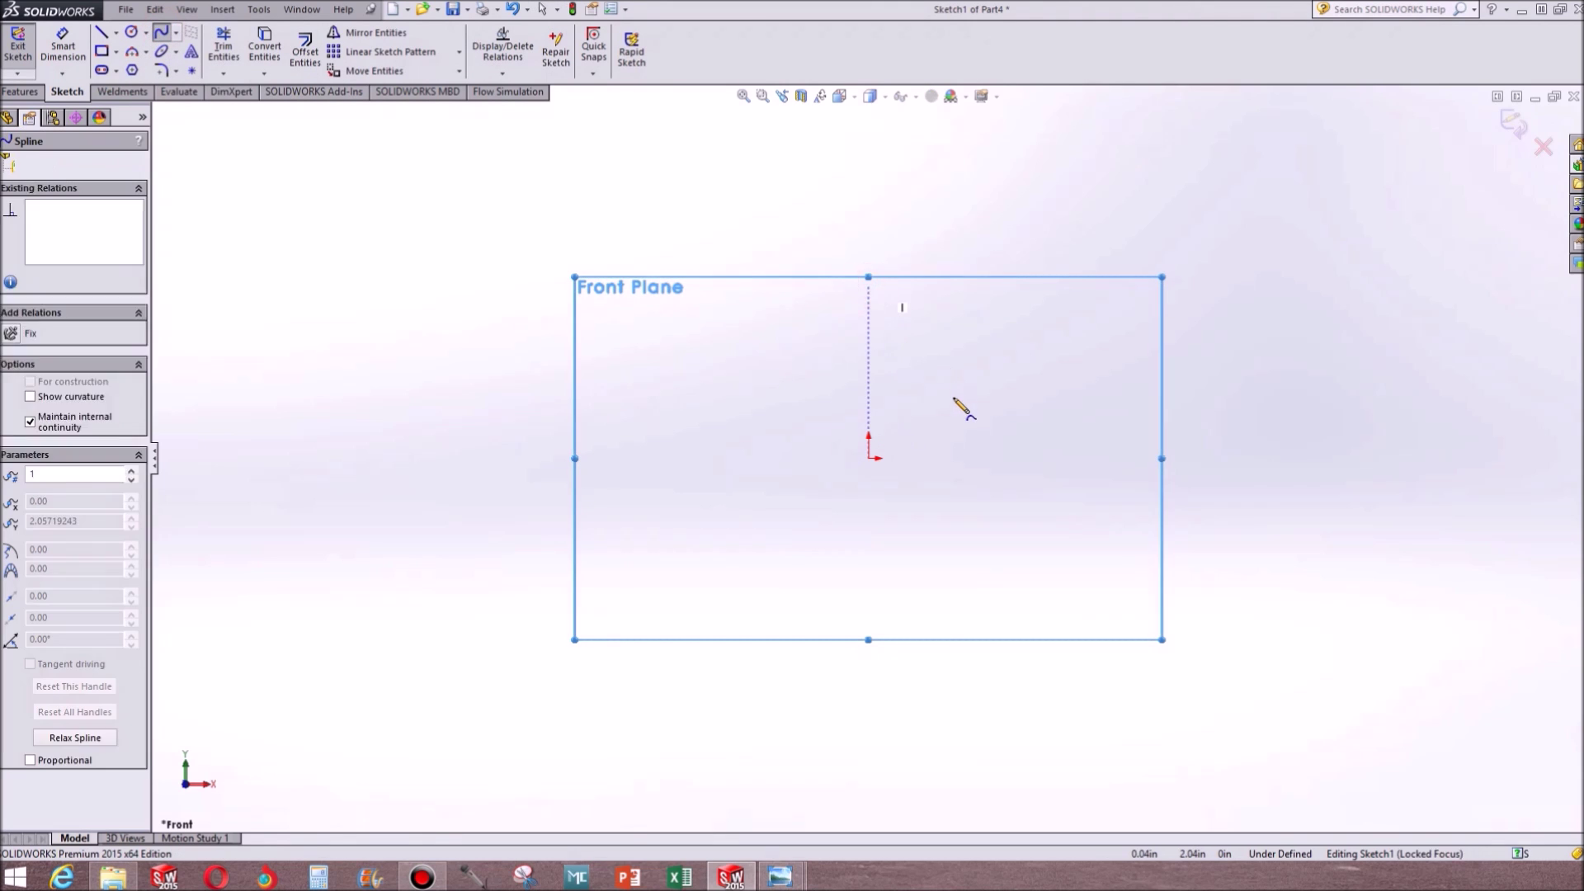
pyautogui.click(938, 459)
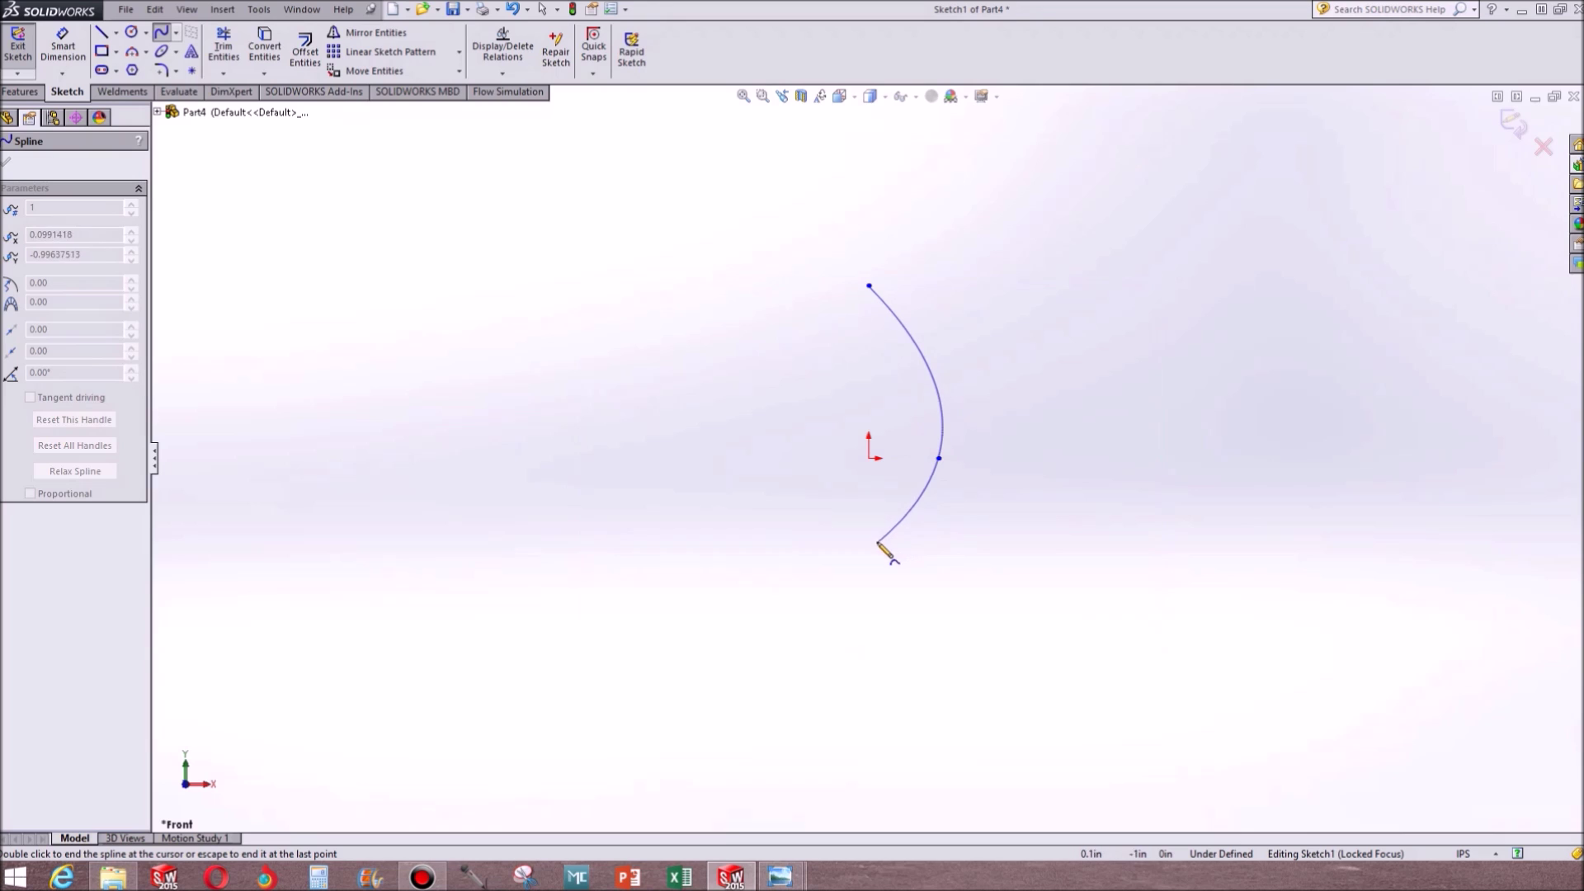
pyautogui.click(871, 493)
pyautogui.press('Escape')
# Adjust the spline's middle point and tangent handles to shape half of a teardrop with a pointed upper end and rounded lower end
pyautogui.moveTo(938, 459)
pyautogui.mouseDown()
pyautogui.moveTo(911, 459)
pyautogui.moveTo(931, 417)
pyautogui.mouseUp()
pyautogui.scroll(-4, 777, 128)
pyautogui.moveTo(993, 528); pyautogui.dragTo(990, 465)
pyautogui.scroll(3, 928, 531)
pyautogui.scroll(-2, 919, 714)
pyautogui.moveTo(953, 681)
pyautogui.mouseDown()
pyautogui.moveTo(969, 690)
pyautogui.moveTo(960, 681)
pyautogui.mouseUp()
pyautogui.click(884, 566)
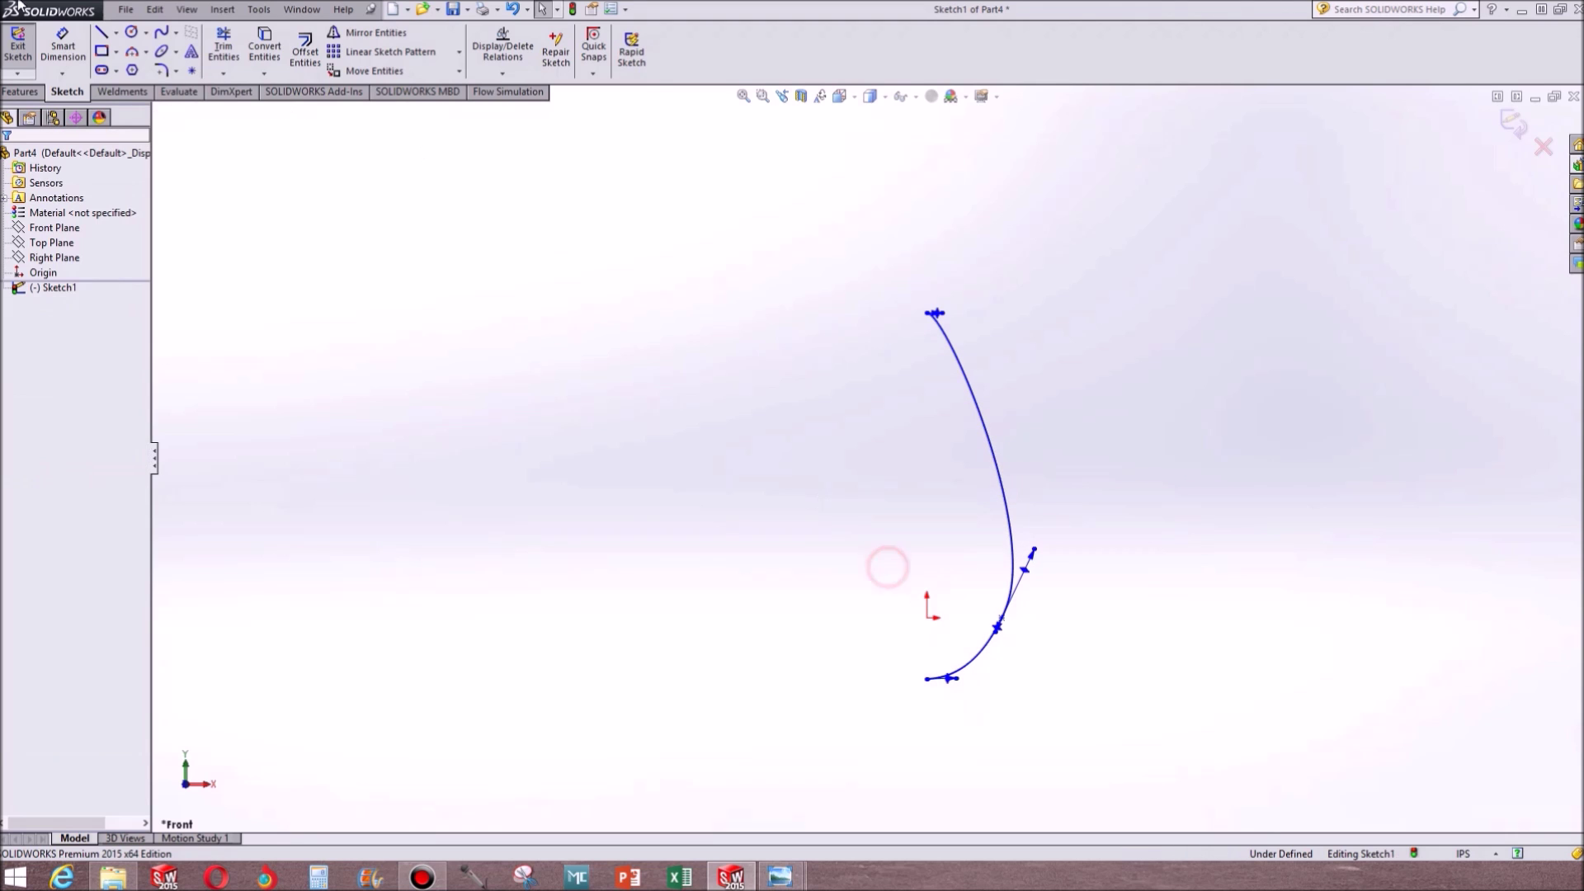
# Draw a vertical centerline from the spline's lower endpoint to the origin
pyautogui.click(115, 32)
pyautogui.click(129, 68)
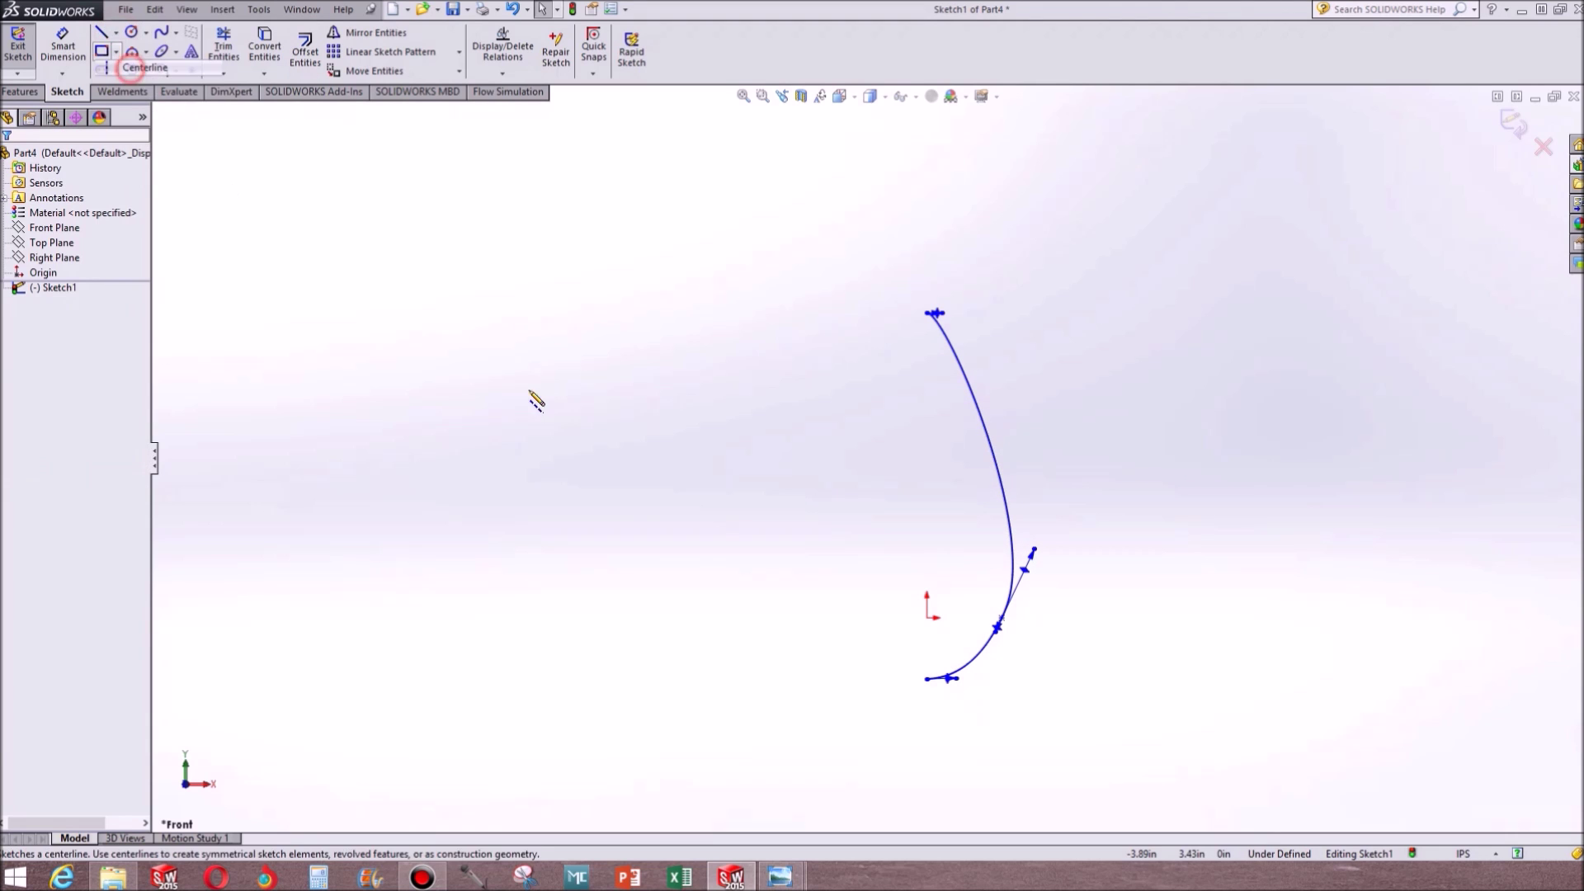
pyautogui.click(927, 678)
pyautogui.click(928, 617)
pyautogui.press('Escape')
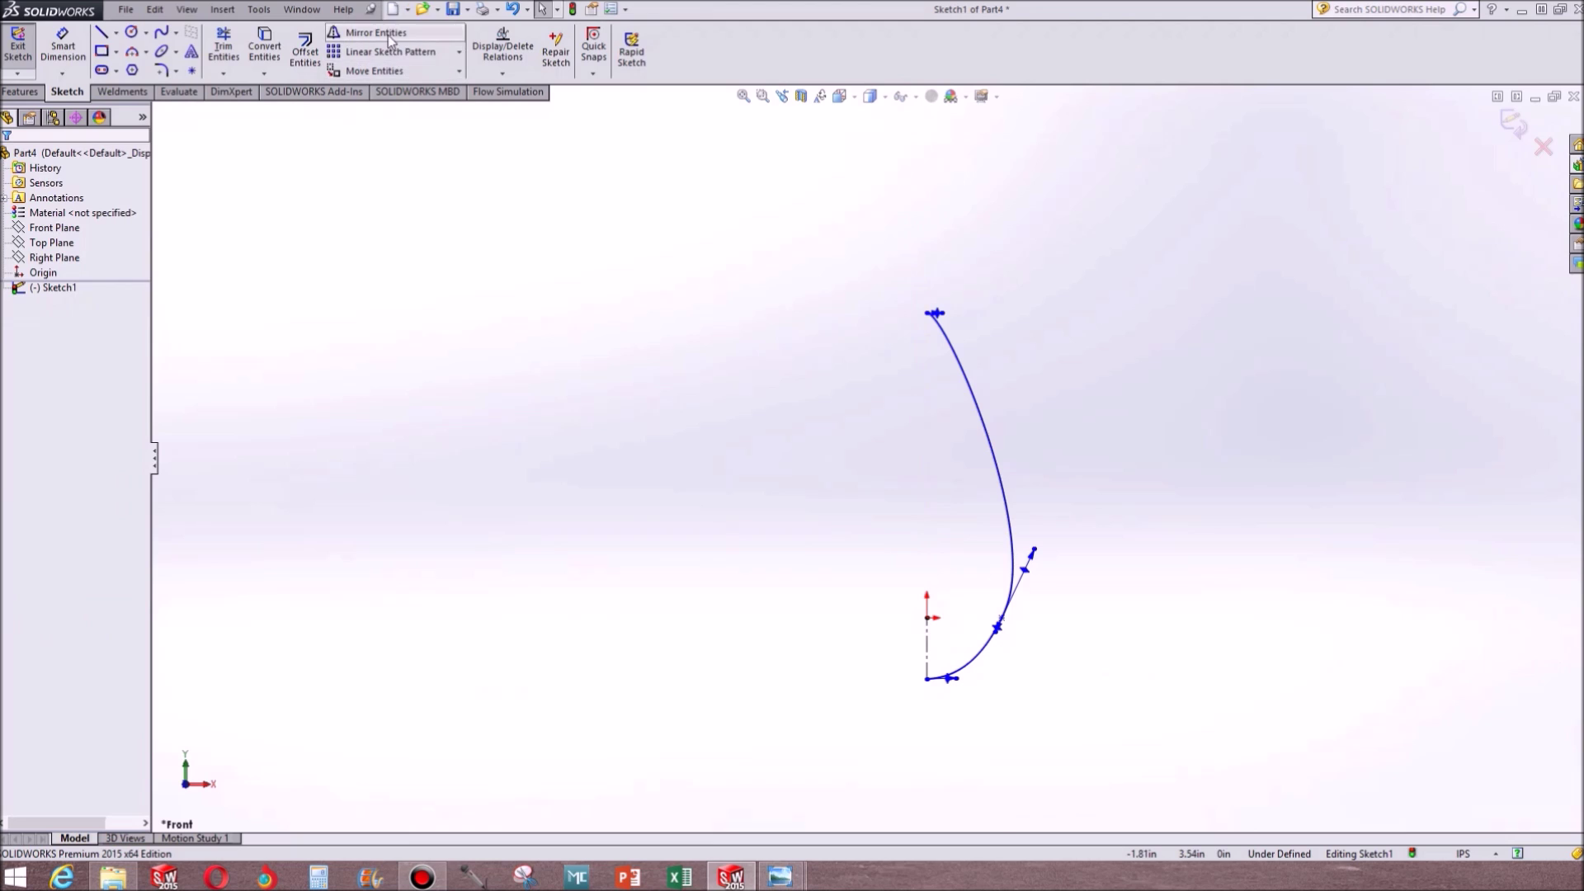
# Mirror the spline about the vertical centerline to close the teardrop profile
pyautogui.click(370, 32)
pyautogui.click(981, 408)
pyautogui.click(109, 377)
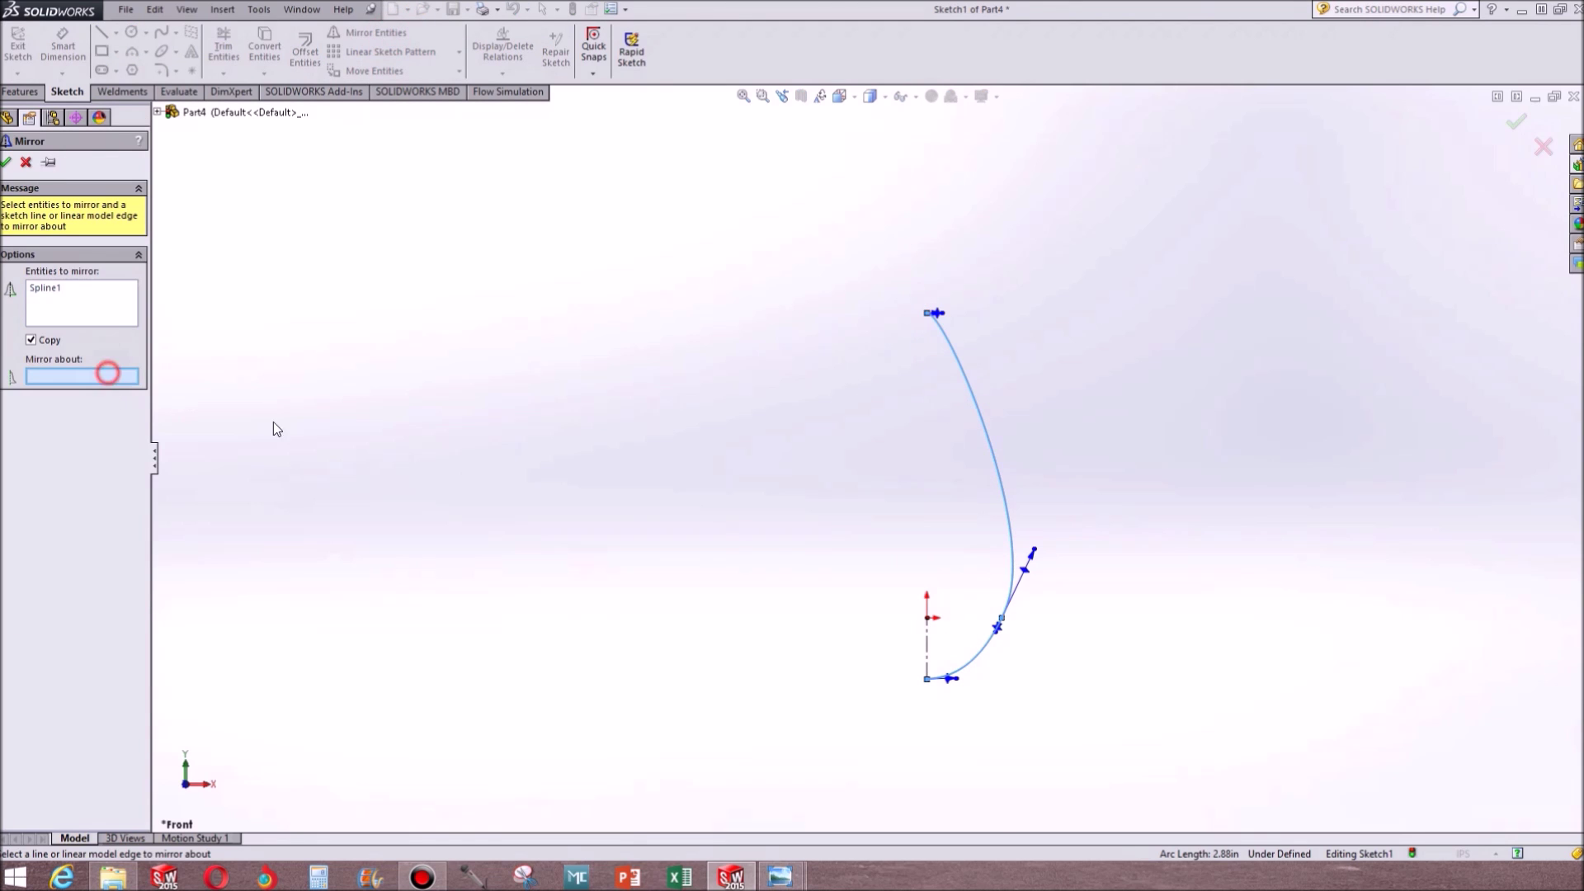
pyautogui.click(927, 650)
pyautogui.click(6, 162)
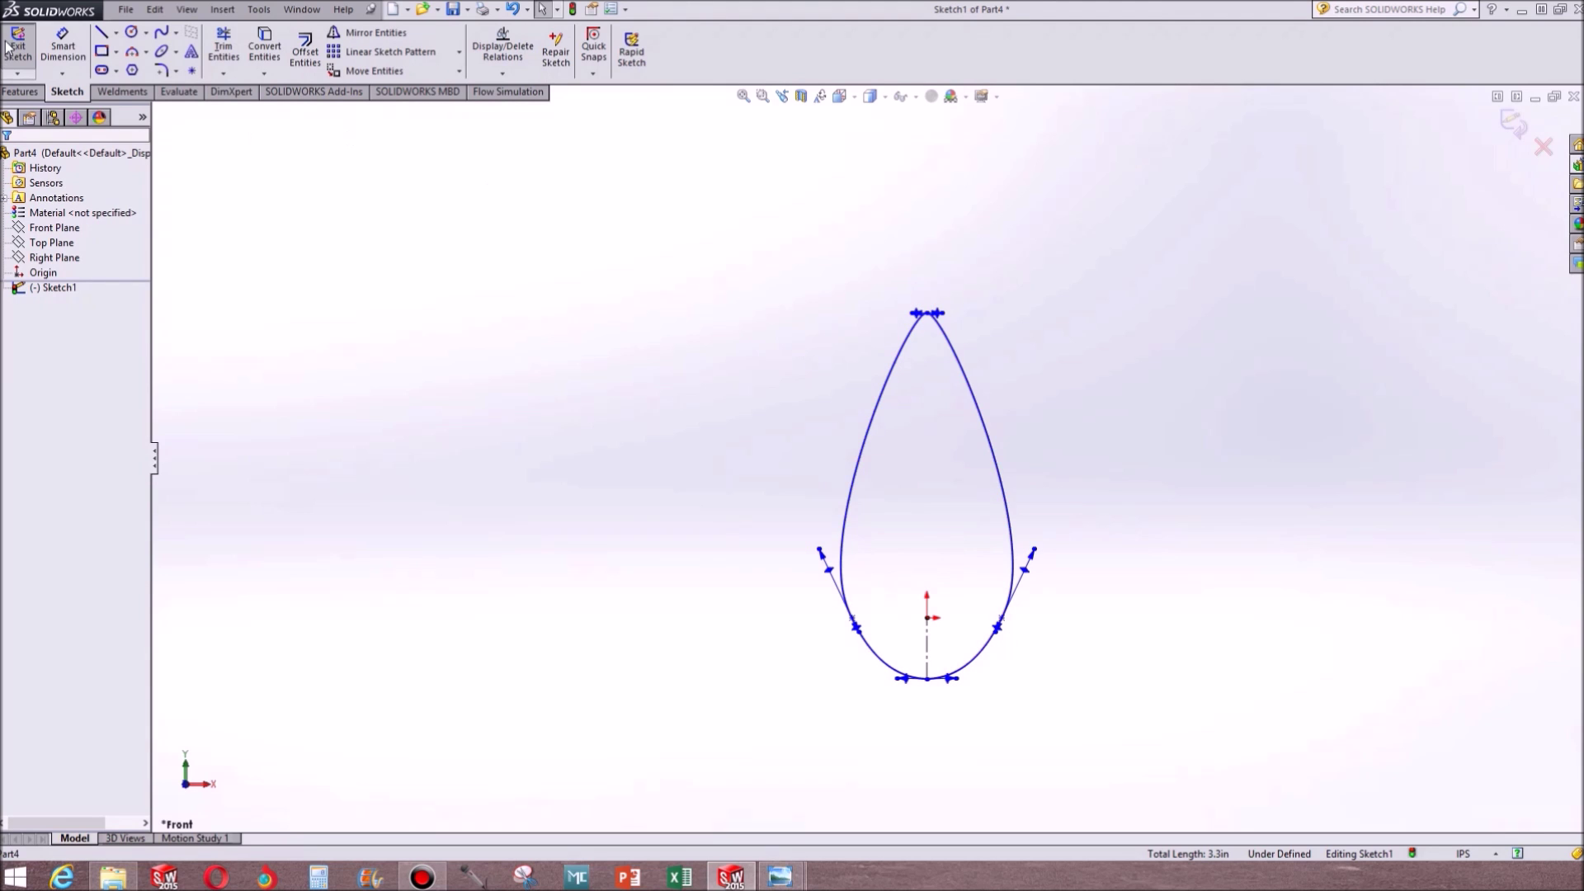
# Dimension the teardrop's overall height between its upper and lower endpoints as 0.75 in
pyautogui.click(63, 46)
pyautogui.click(927, 312)
pyautogui.click(930, 678)
pyautogui.click(1129, 602)
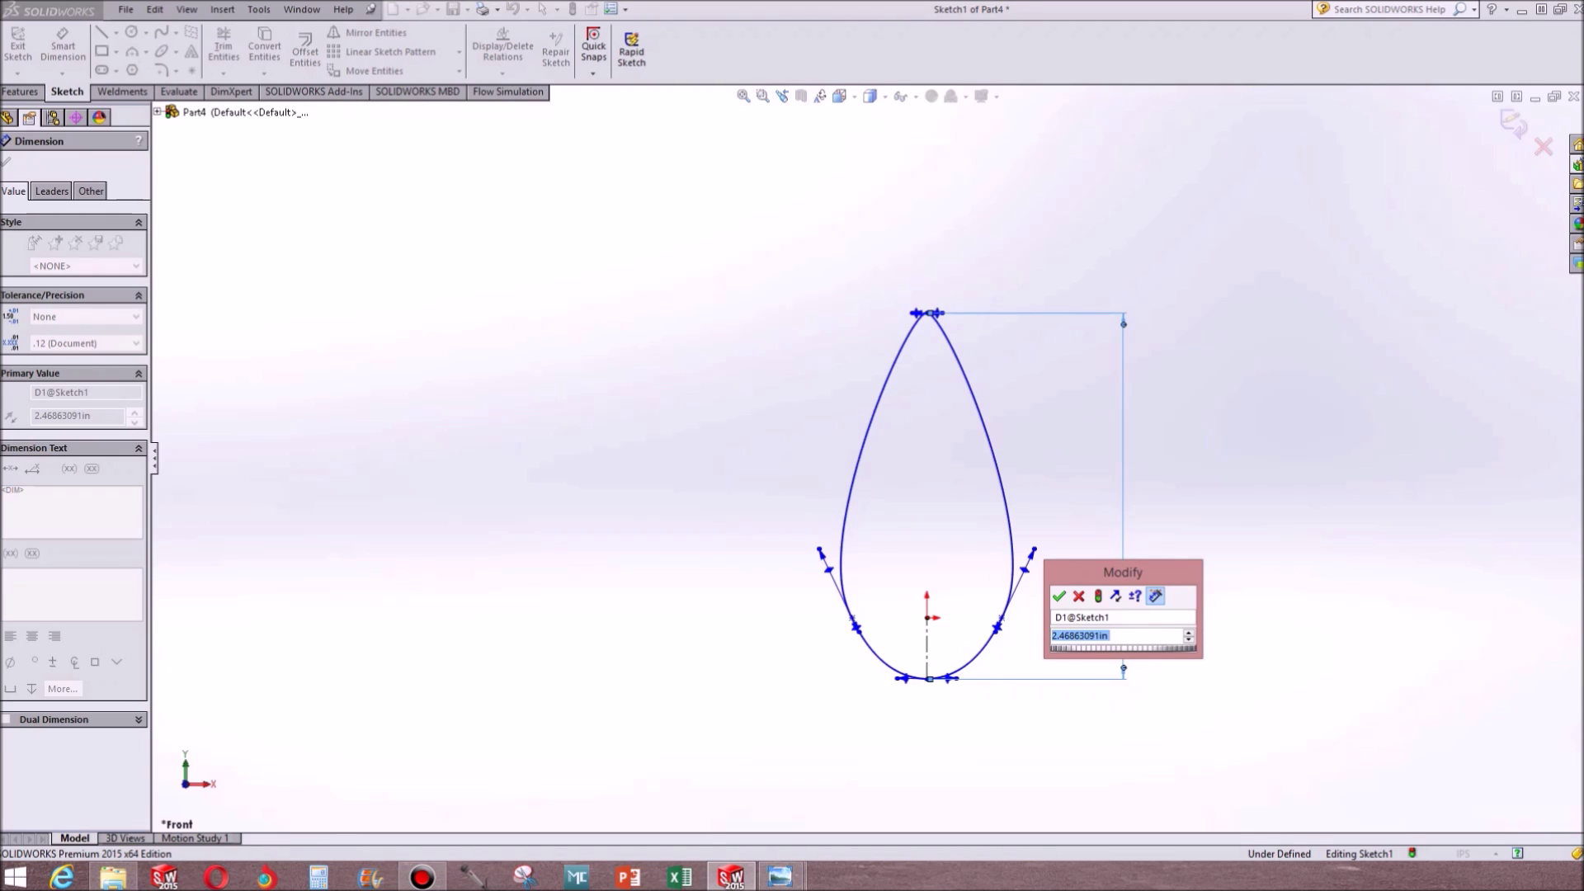
pyautogui.write('0.75')
pyautogui.press('Return')
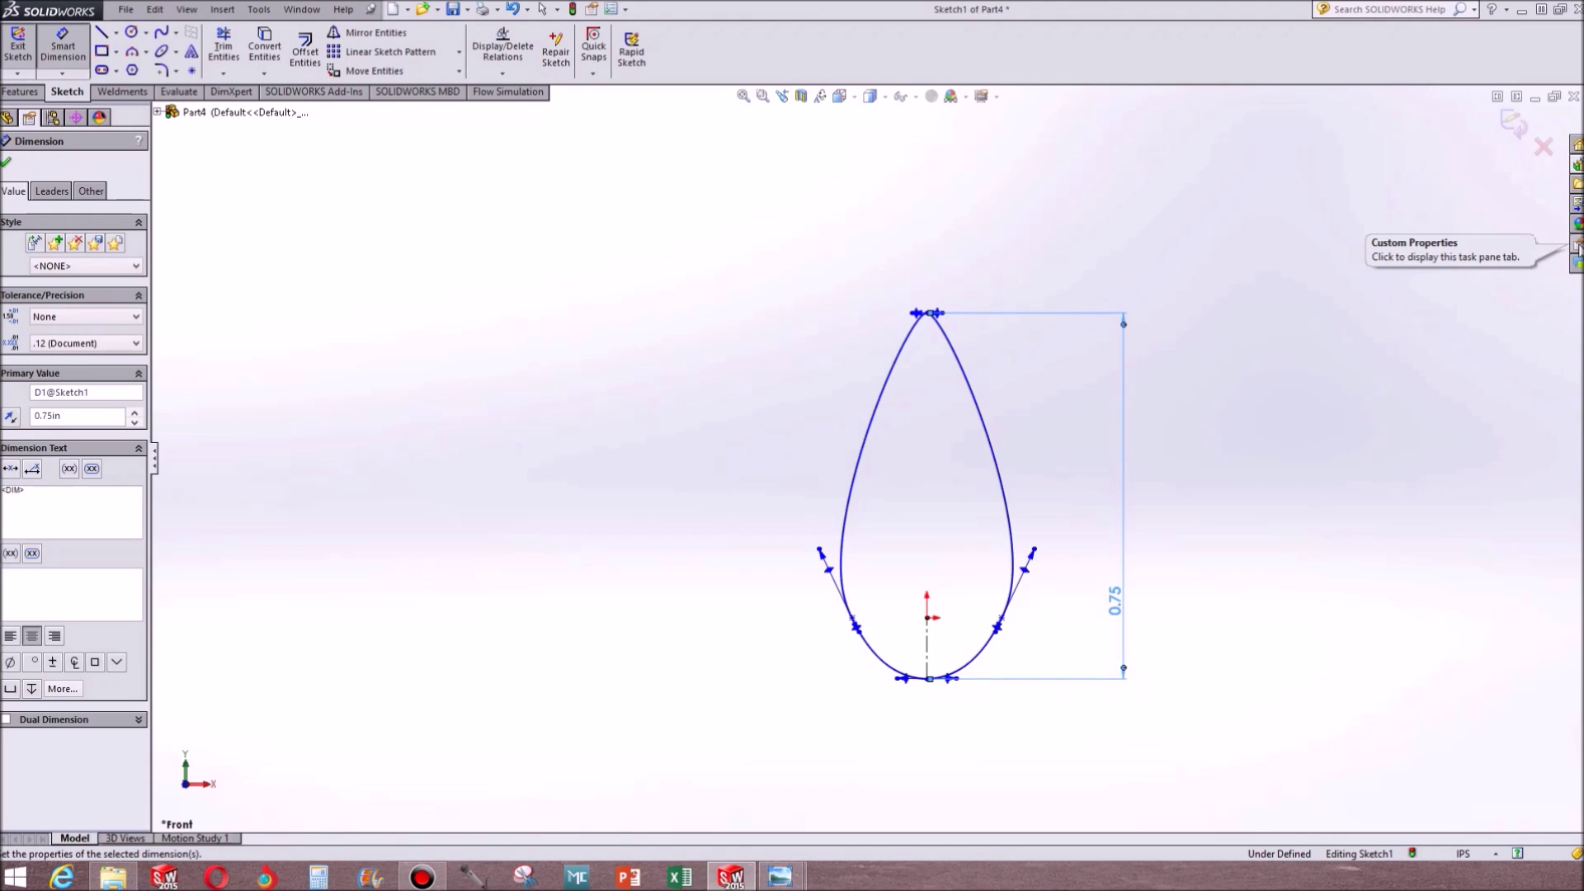
# Dimension the horizontal distance between the two splines' middle points as 0.25 in
pyautogui.click(1001, 617)
pyautogui.click(853, 617)
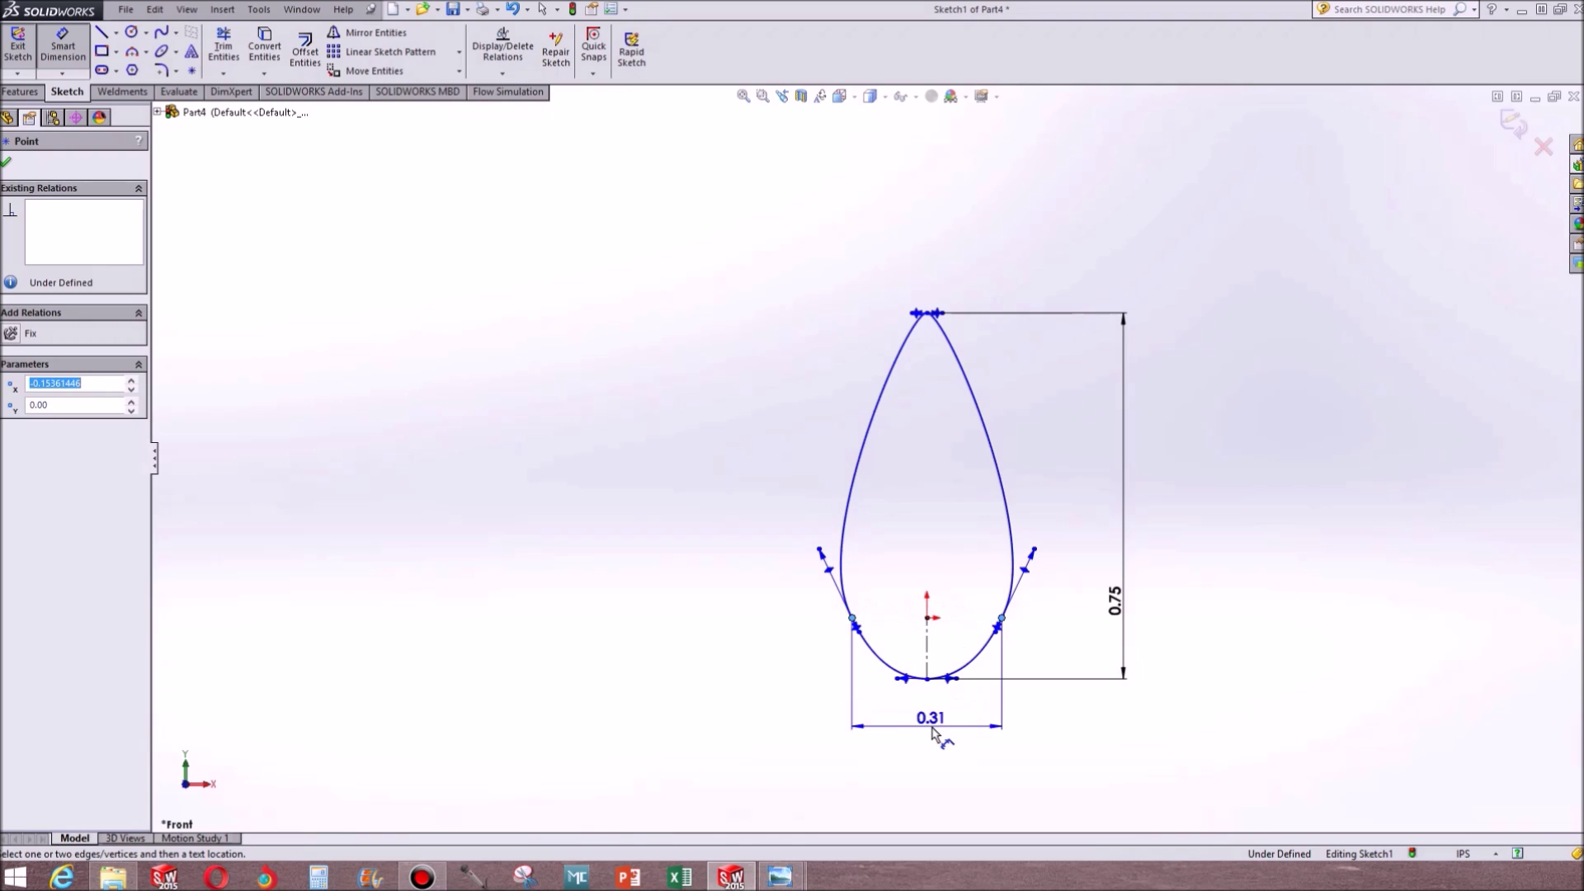
pyautogui.click(930, 727)
pyautogui.write('0.25')
pyautogui.press('Return')
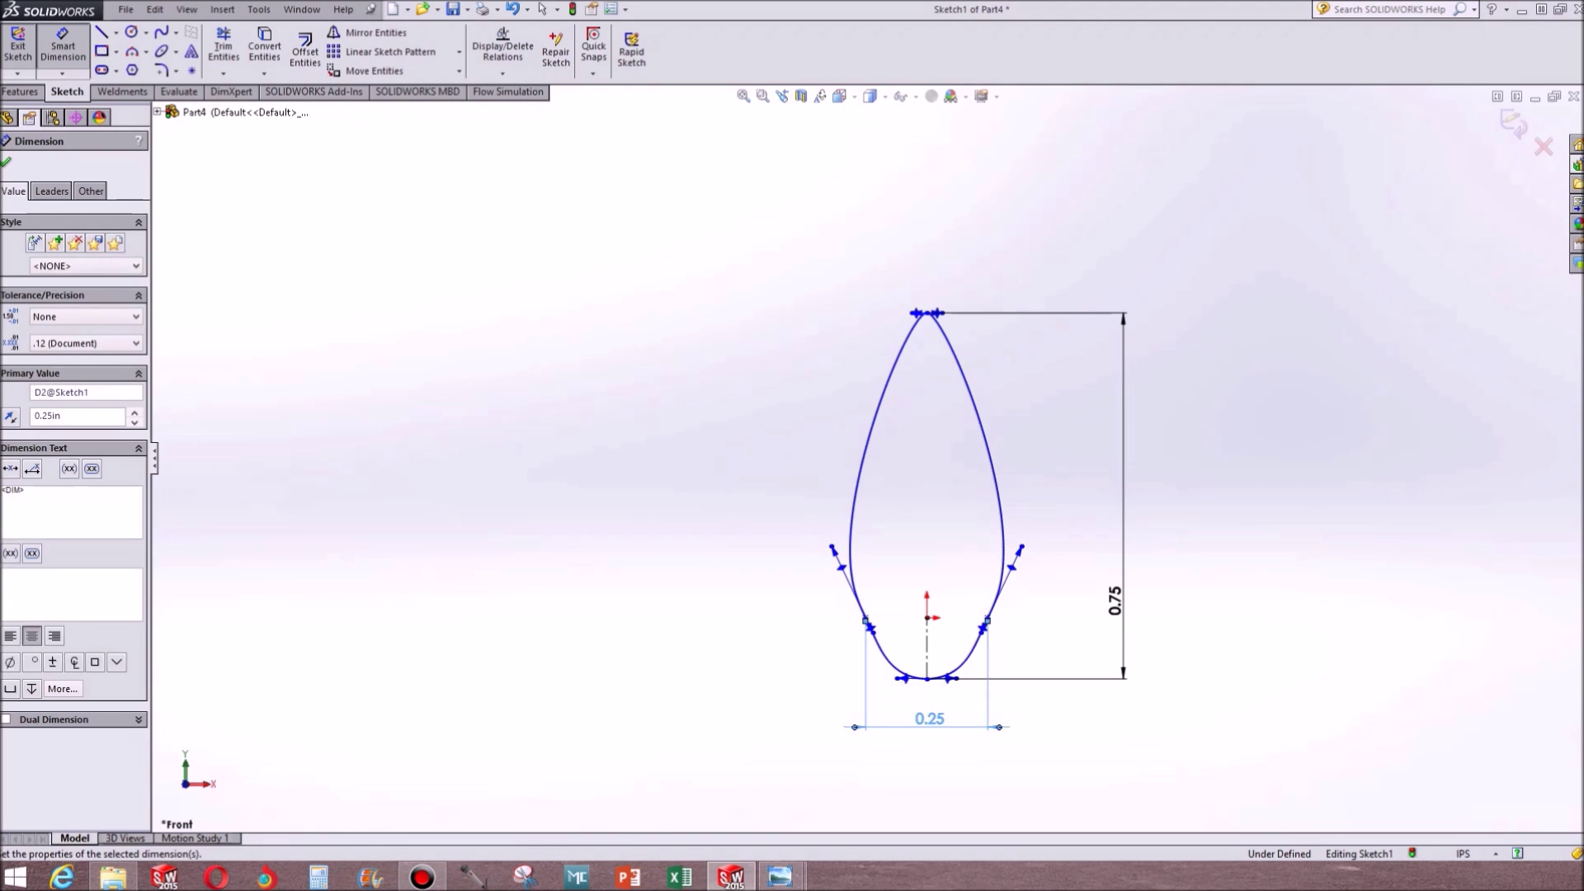
pyautogui.press('Escape')
# Slightly adjust the tangent handle at the spline's middle point and exit the teardrop sketch
pyautogui.moveTo(1021, 547); pyautogui.dragTo(1019, 552)
pyautogui.click(1192, 555)
pyautogui.moveTo(1193, 555)
pyautogui.mouseDown(button='middle')
pyautogui.moveTo(1217, 530)
pyautogui.moveTo(1153, 608)
pyautogui.mouseUp(button='middle')
pyautogui.click(17, 45)
pyautogui.moveTo(949, 446)
pyautogui.mouseDown(button='middle')
pyautogui.moveTo(1050, 463)
pyautogui.moveTo(1142, 410)
pyautogui.moveTo(1032, 432)
pyautogui.moveTo(1076, 368)
pyautogui.moveTo(1079, 425)
pyautogui.mouseUp(button='middle')
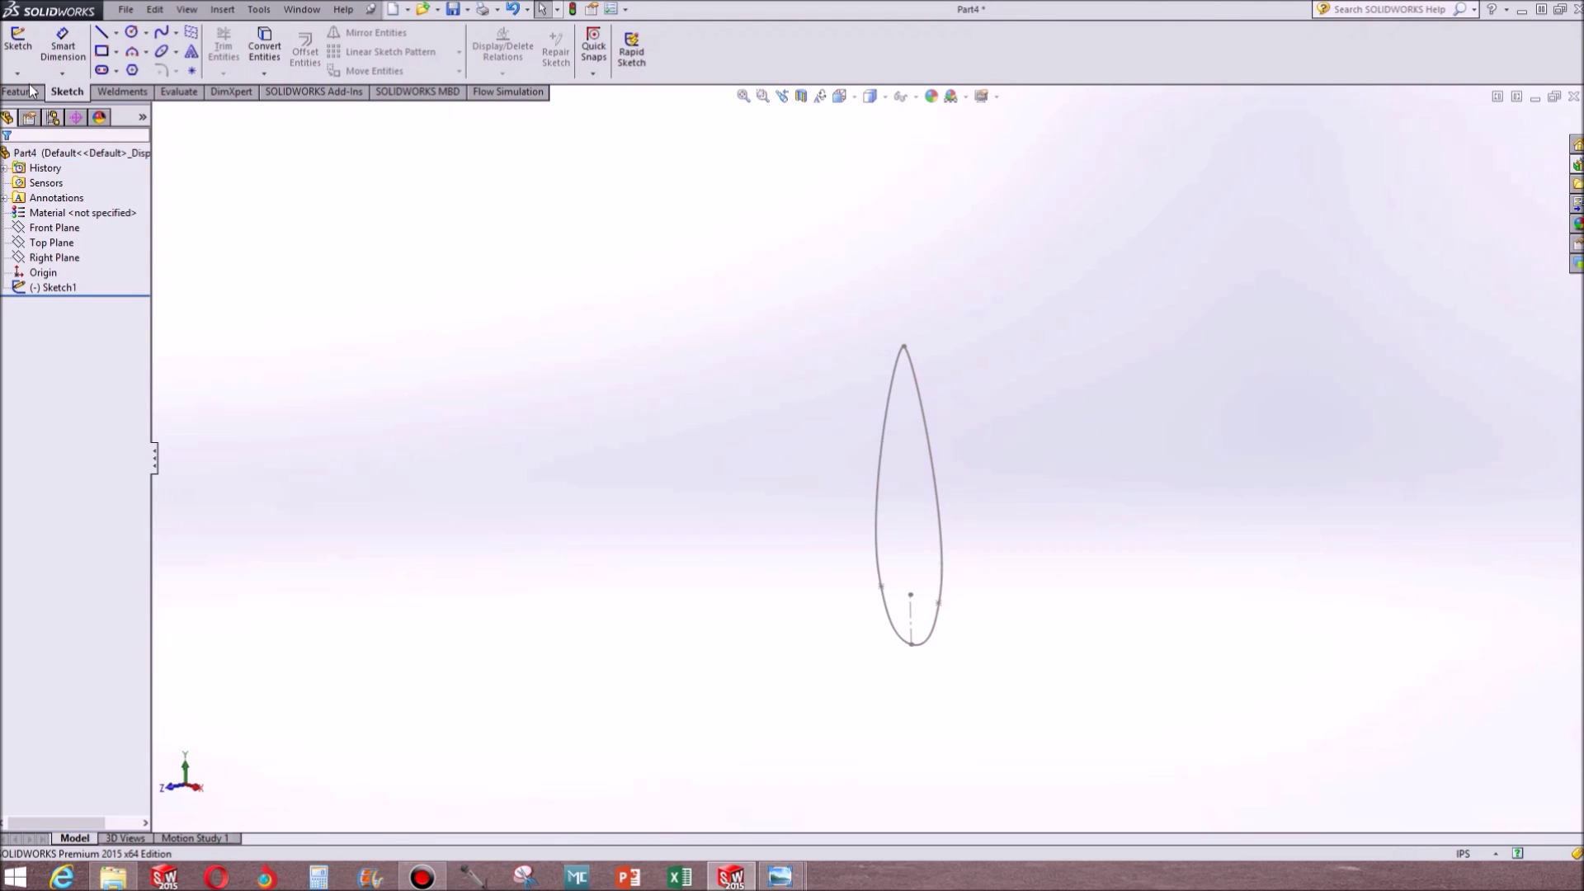
# Create a reference plane offset 1 in from the Front Plane
pyautogui.click(24, 90)
pyautogui.click(654, 50)
pyautogui.click(665, 86)
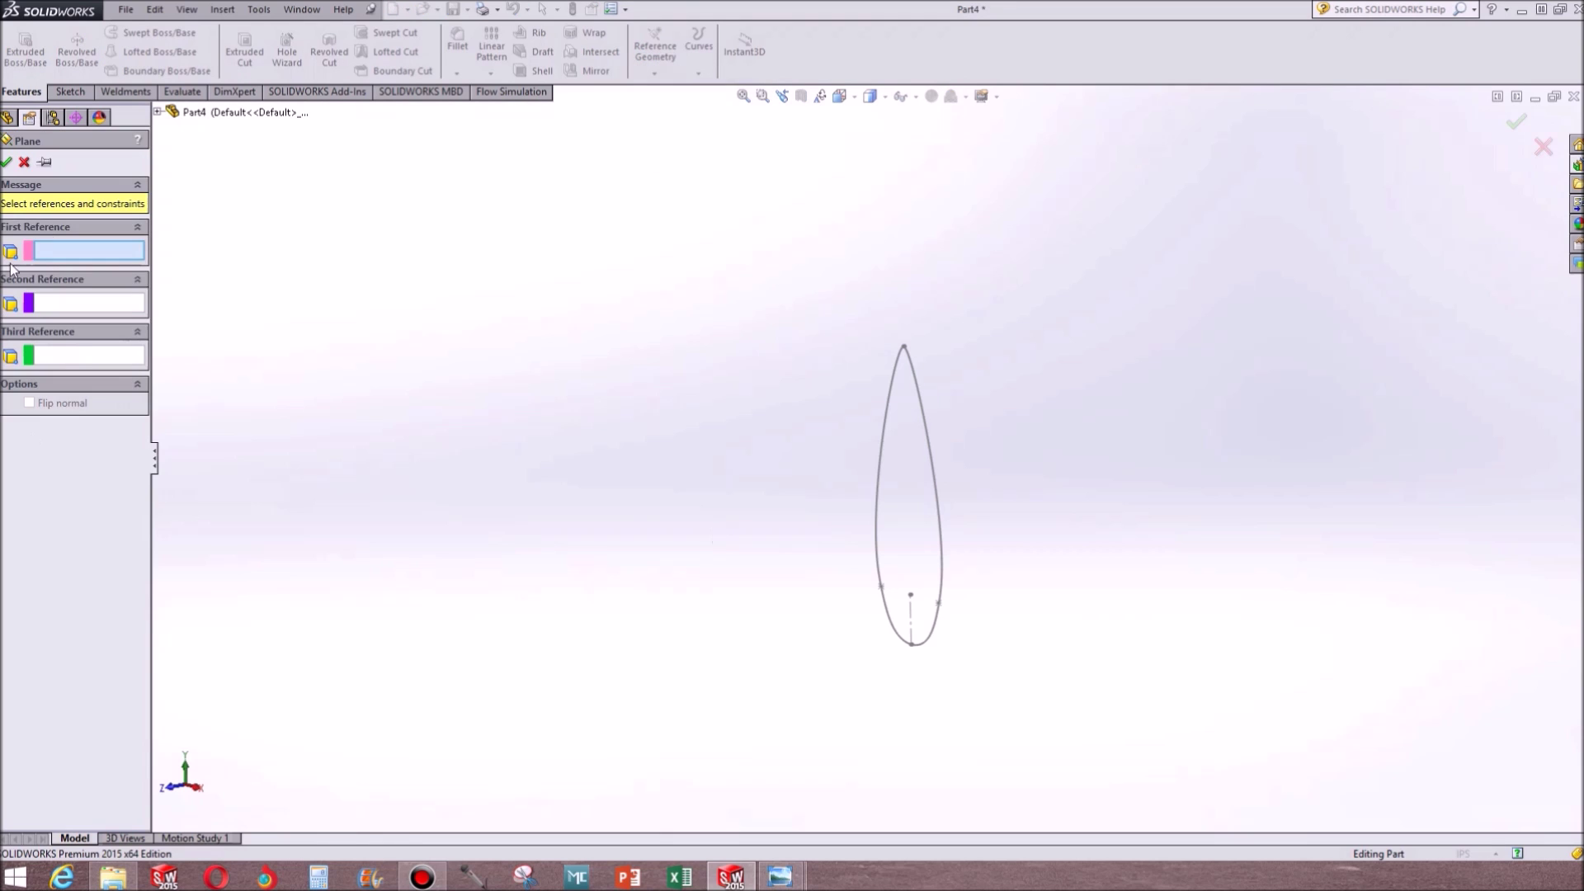
pyautogui.click(156, 111)
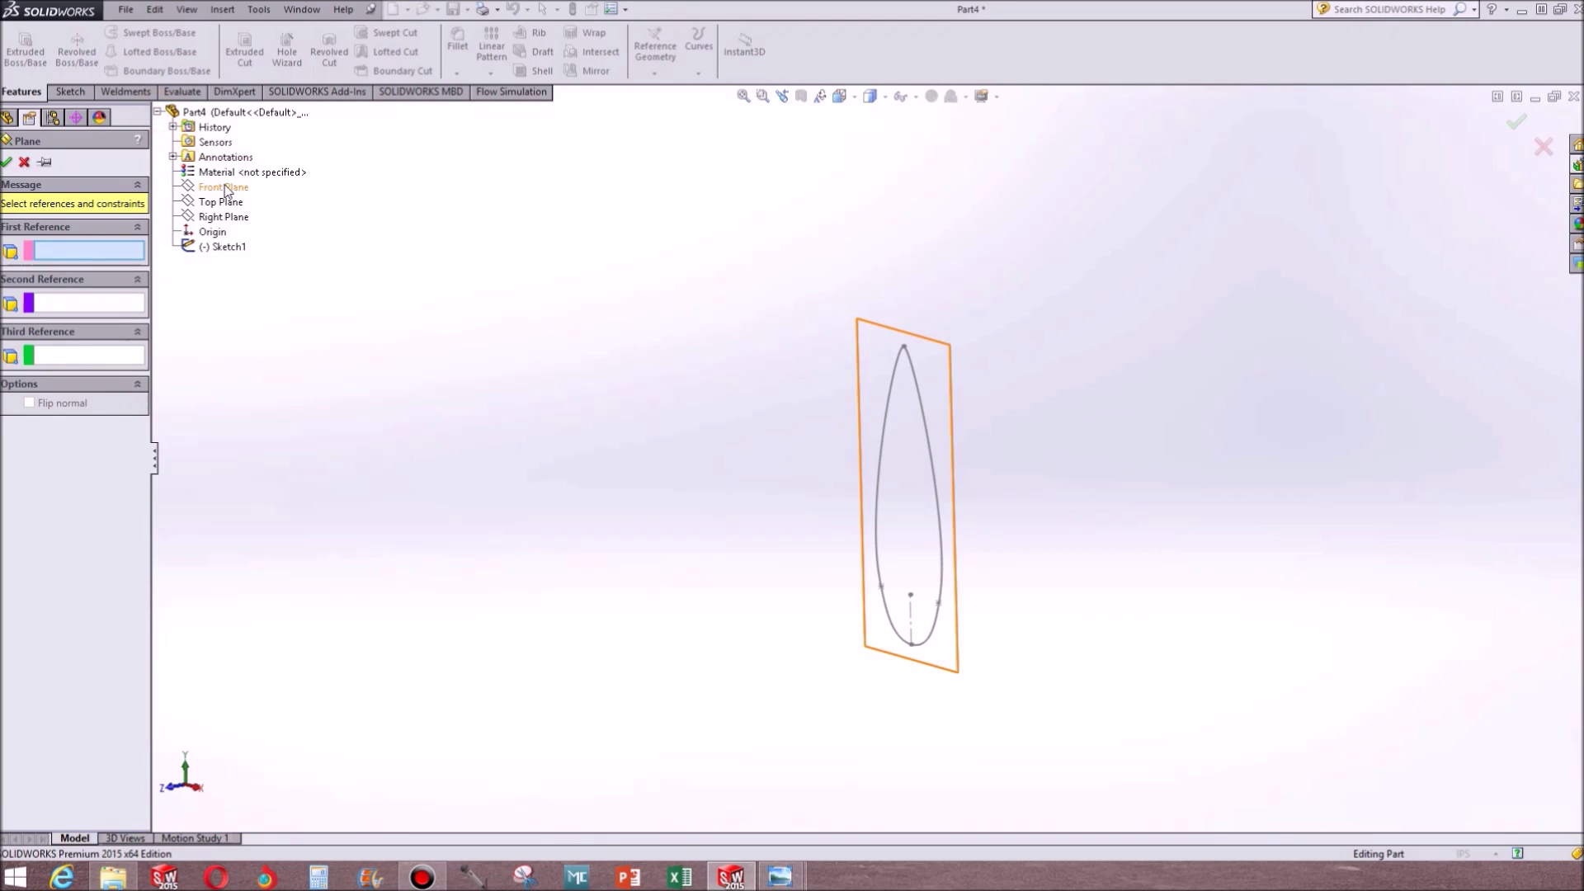
pyautogui.click(223, 187)
pyautogui.doubleClick(105, 368)
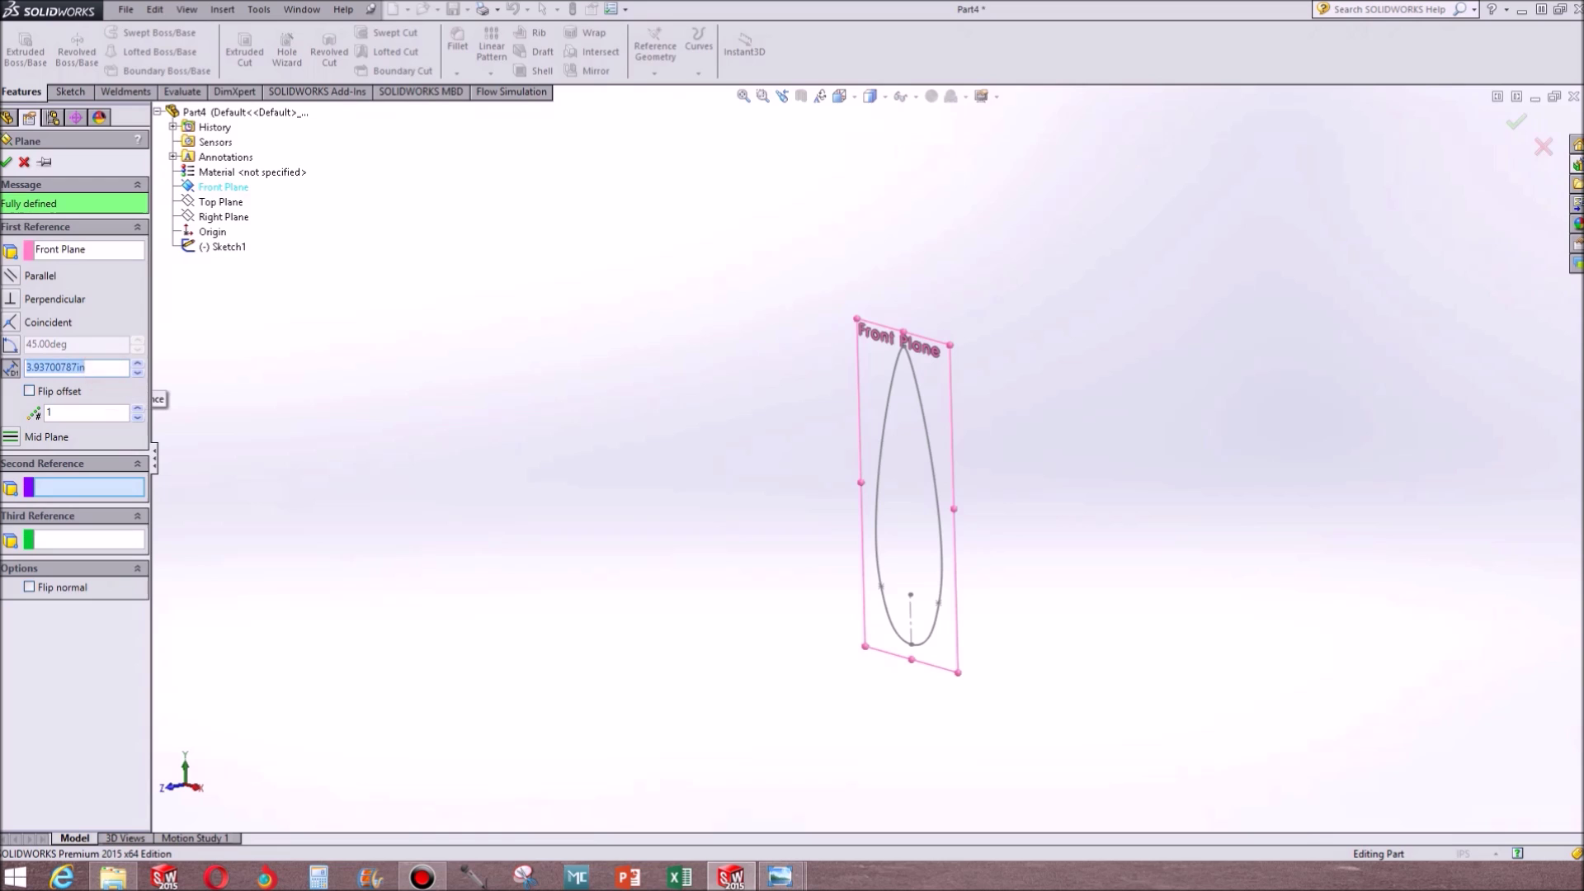
pyautogui.write('1')
pyautogui.press('Return')
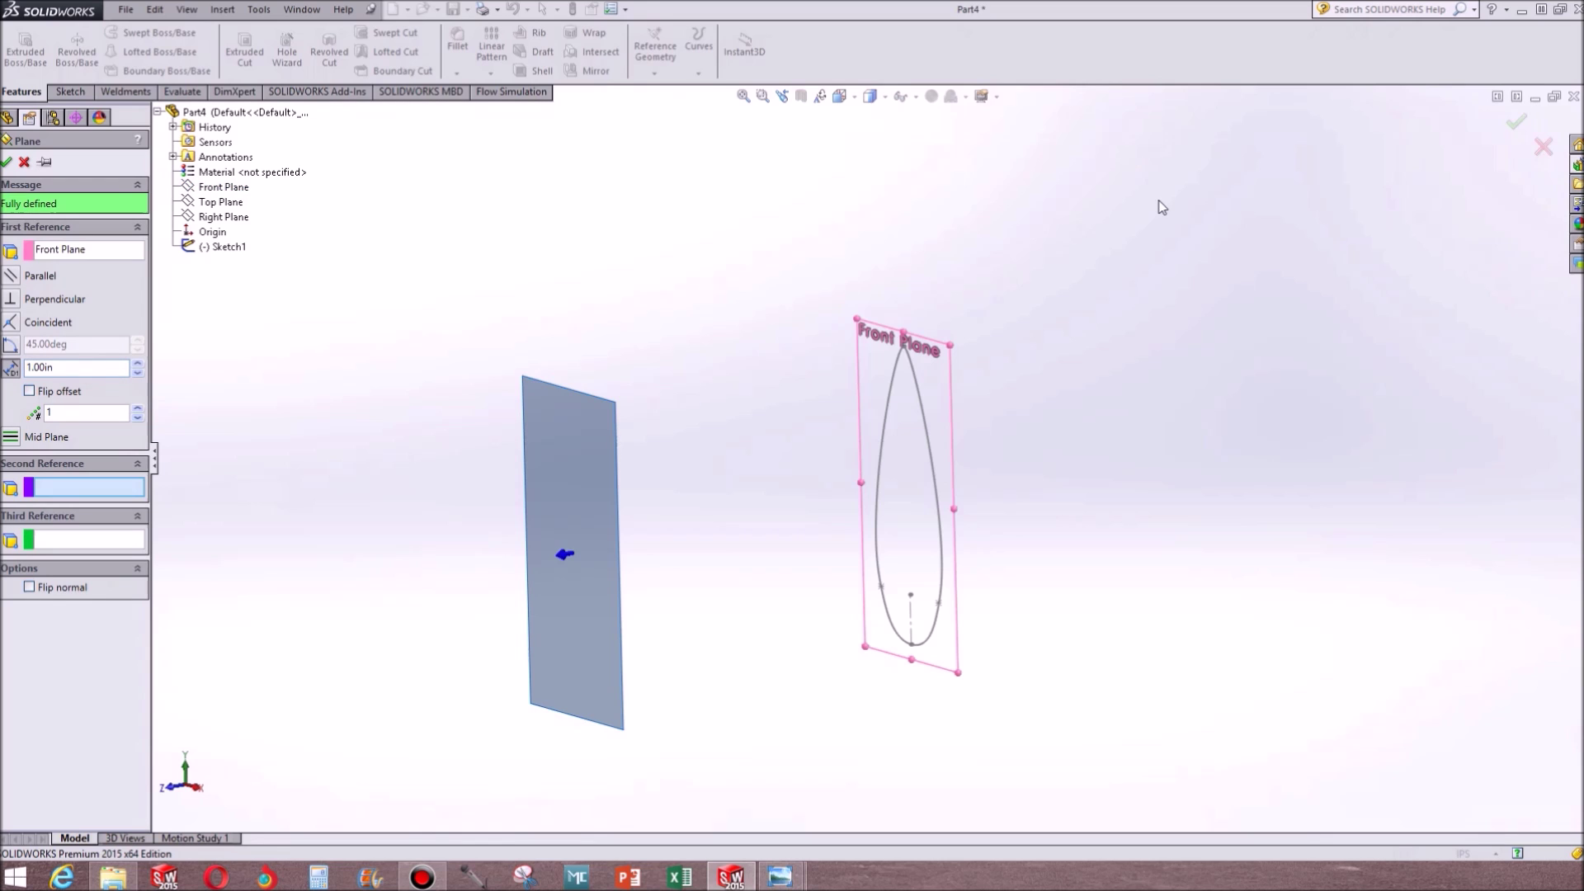
pyautogui.click(6, 162)
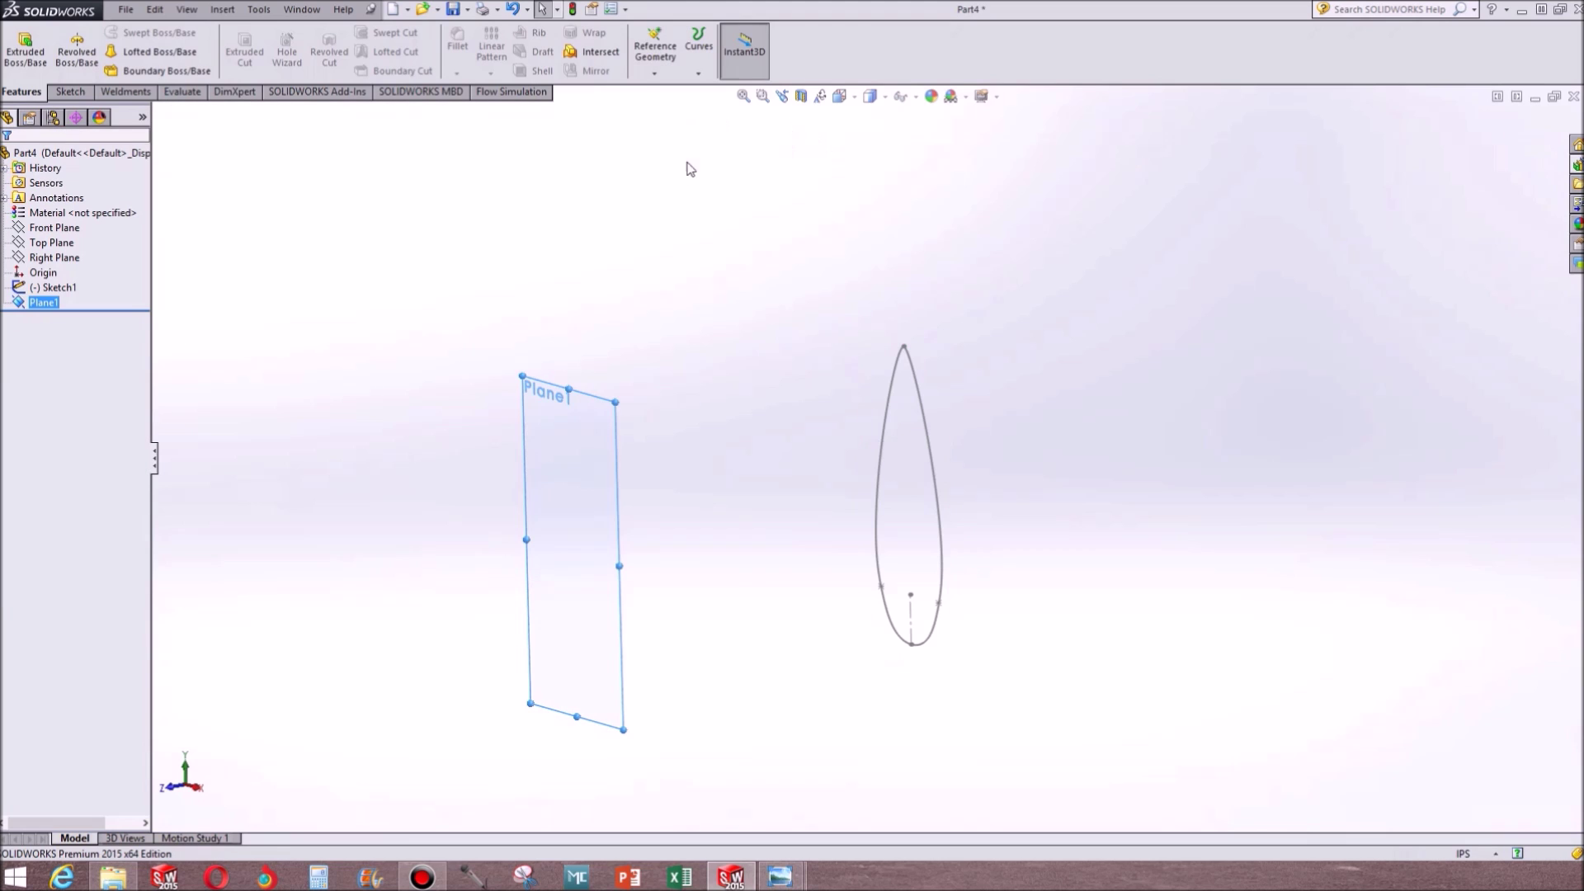
# Create a second reference plane offset 1 in from the Front Plane in the flipped direction
pyautogui.click(643, 63)
pyautogui.click(665, 90)
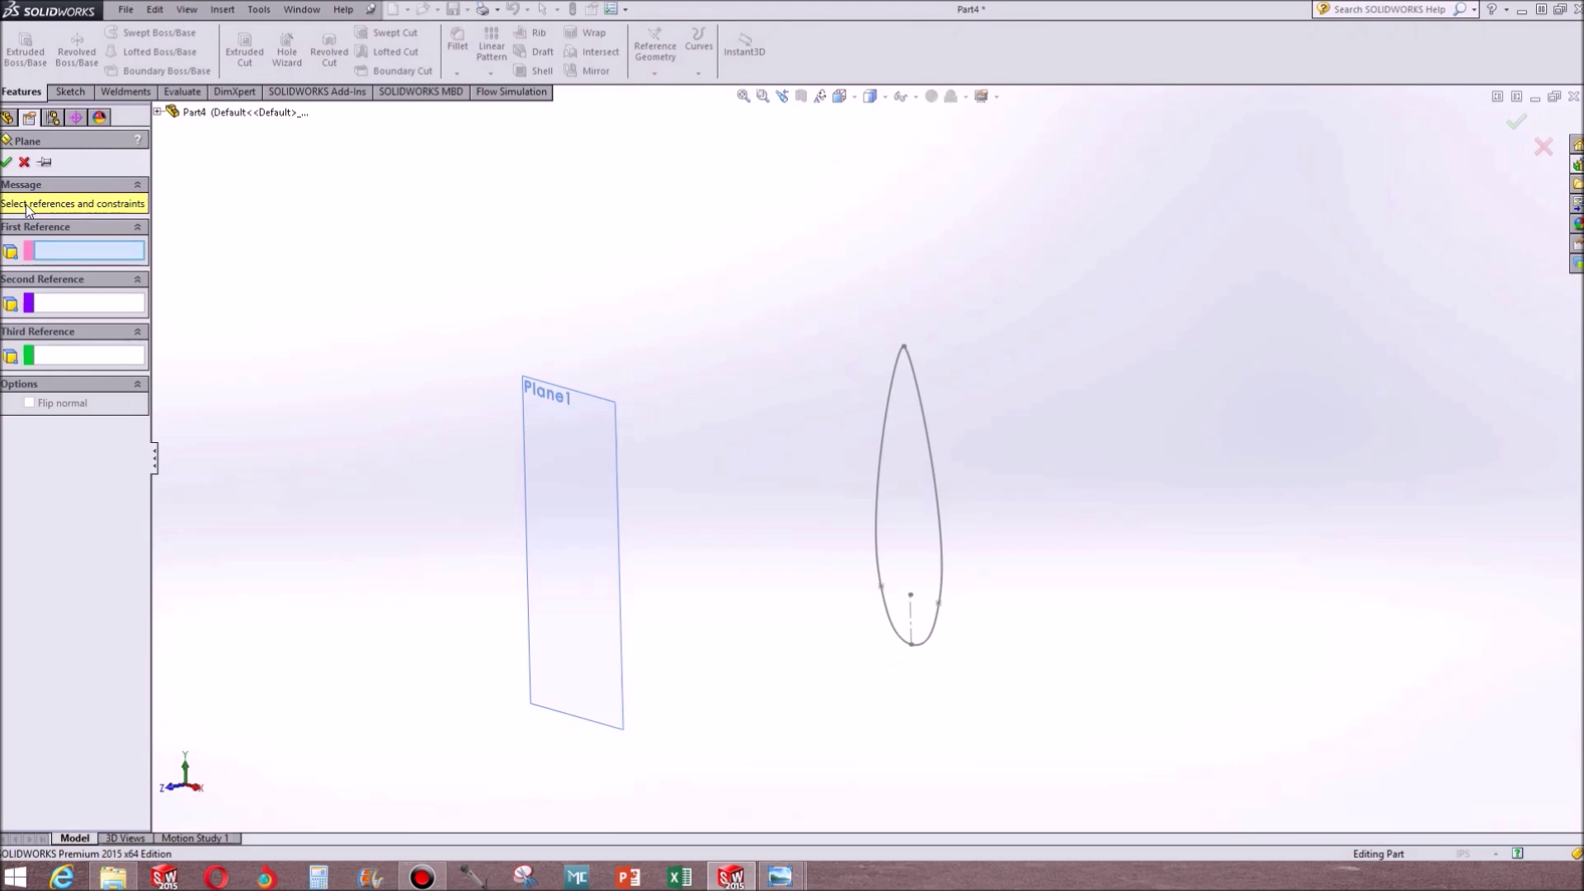
pyautogui.click(157, 111)
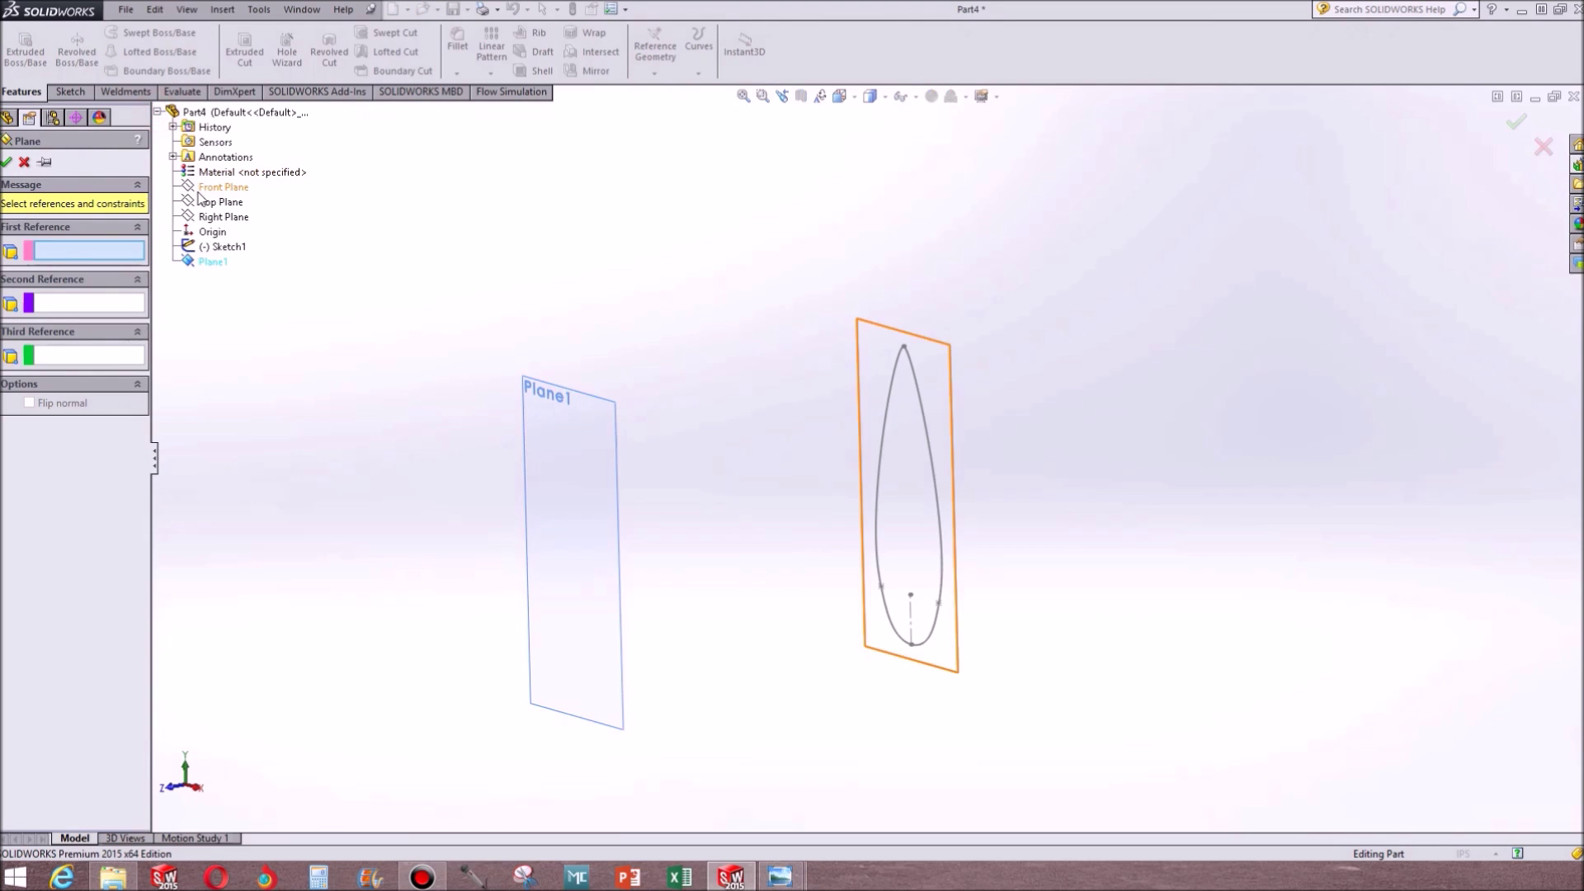
pyautogui.click(204, 187)
pyautogui.click(31, 392)
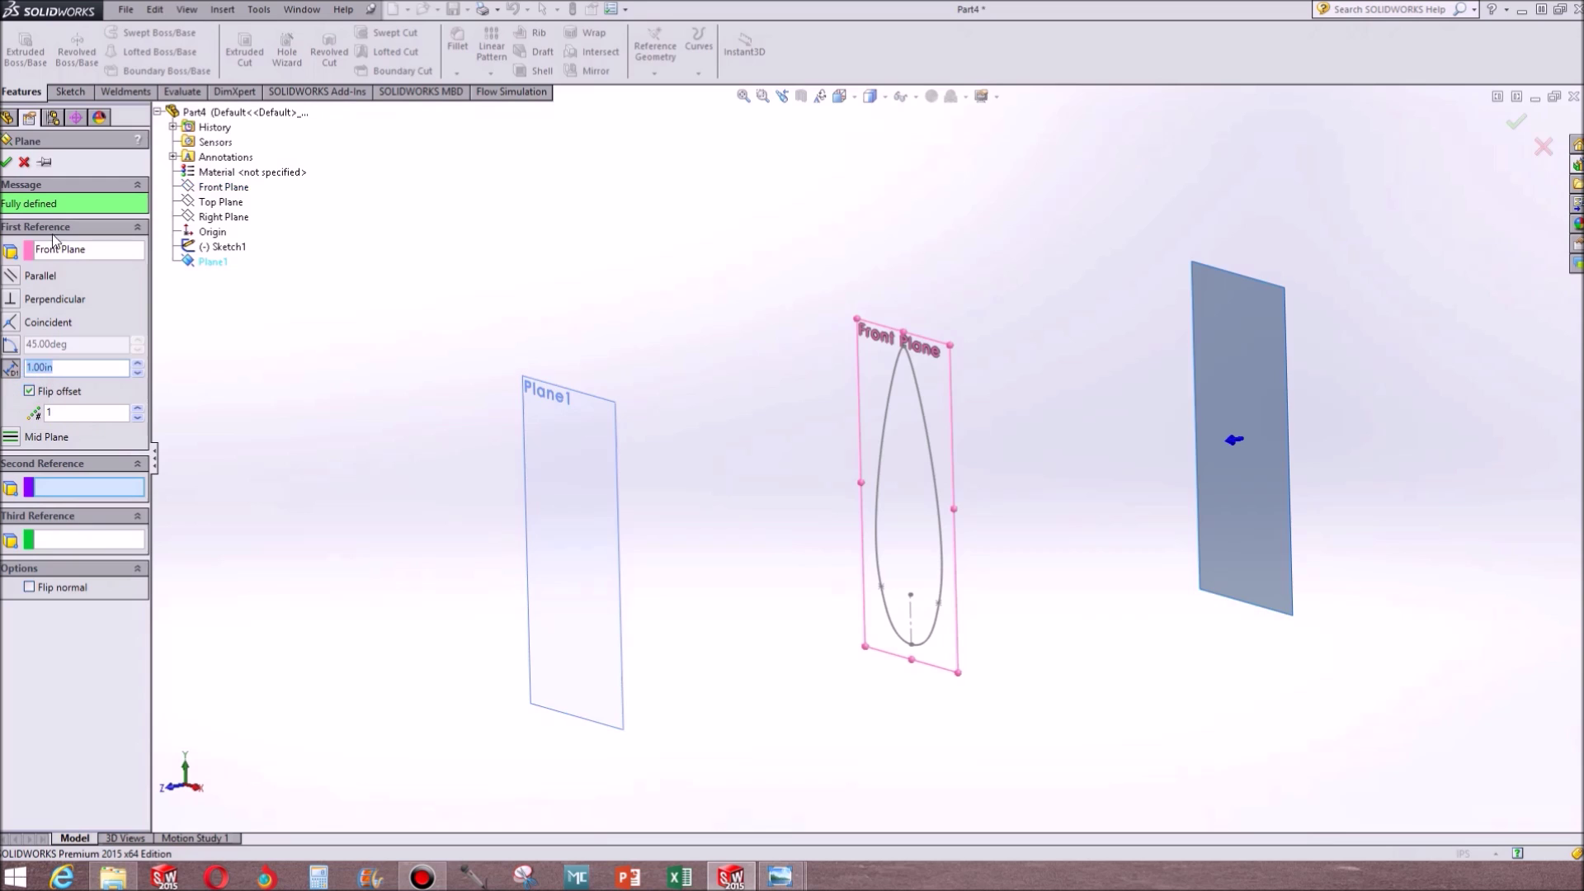
pyautogui.click(7, 165)
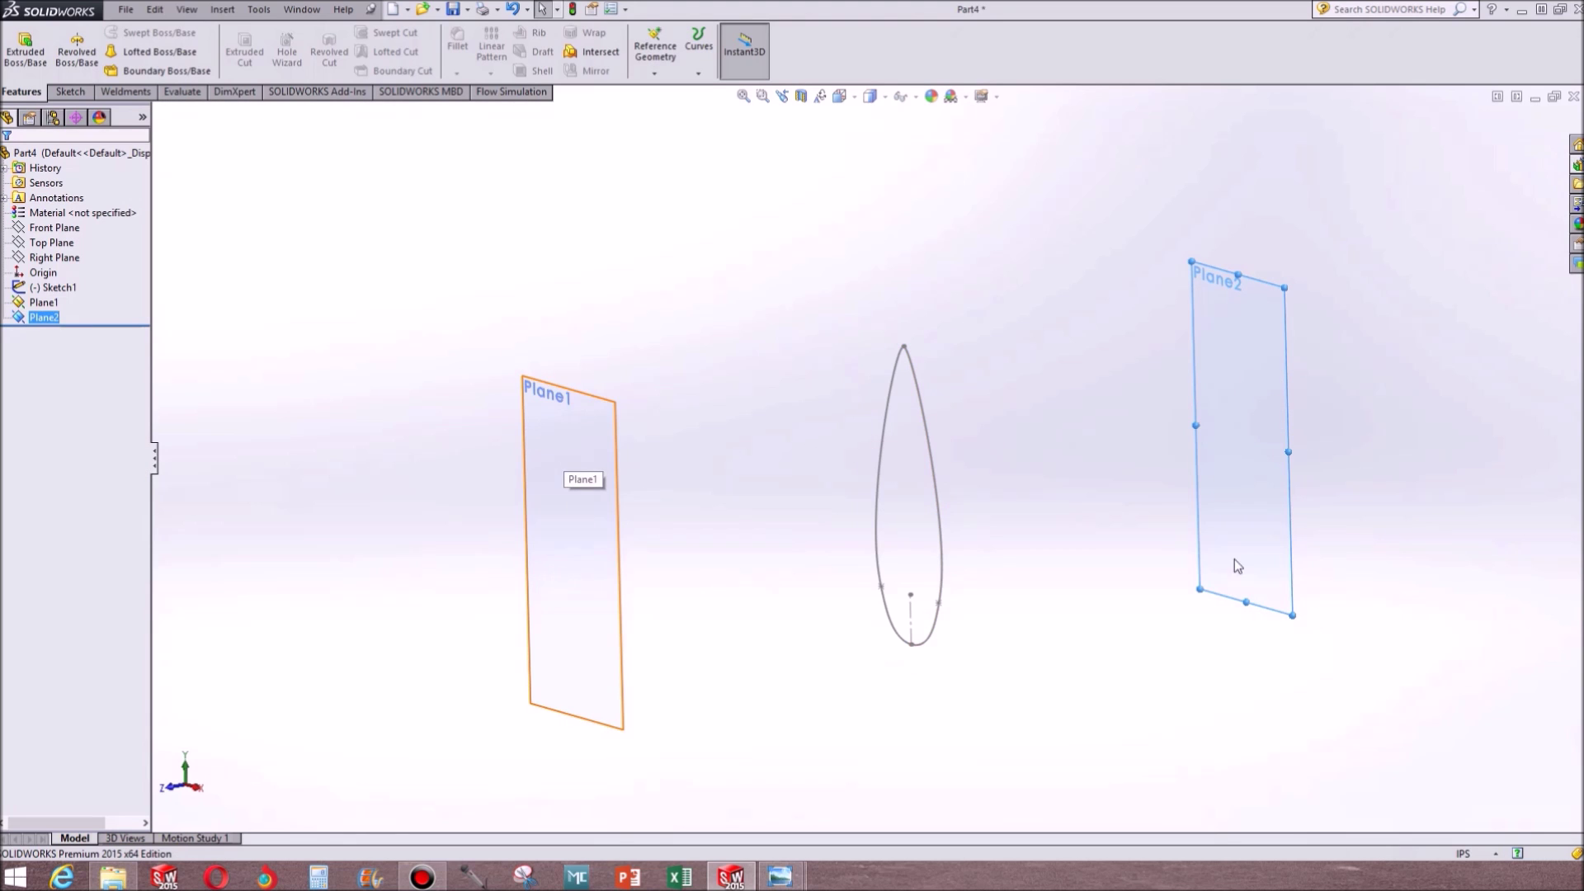
# Start a sketch on Plane2 and draw a circle about 0.06 in in diameter centered on the origin
pyautogui.click(1273, 403)
pyautogui.click(1369, 411)
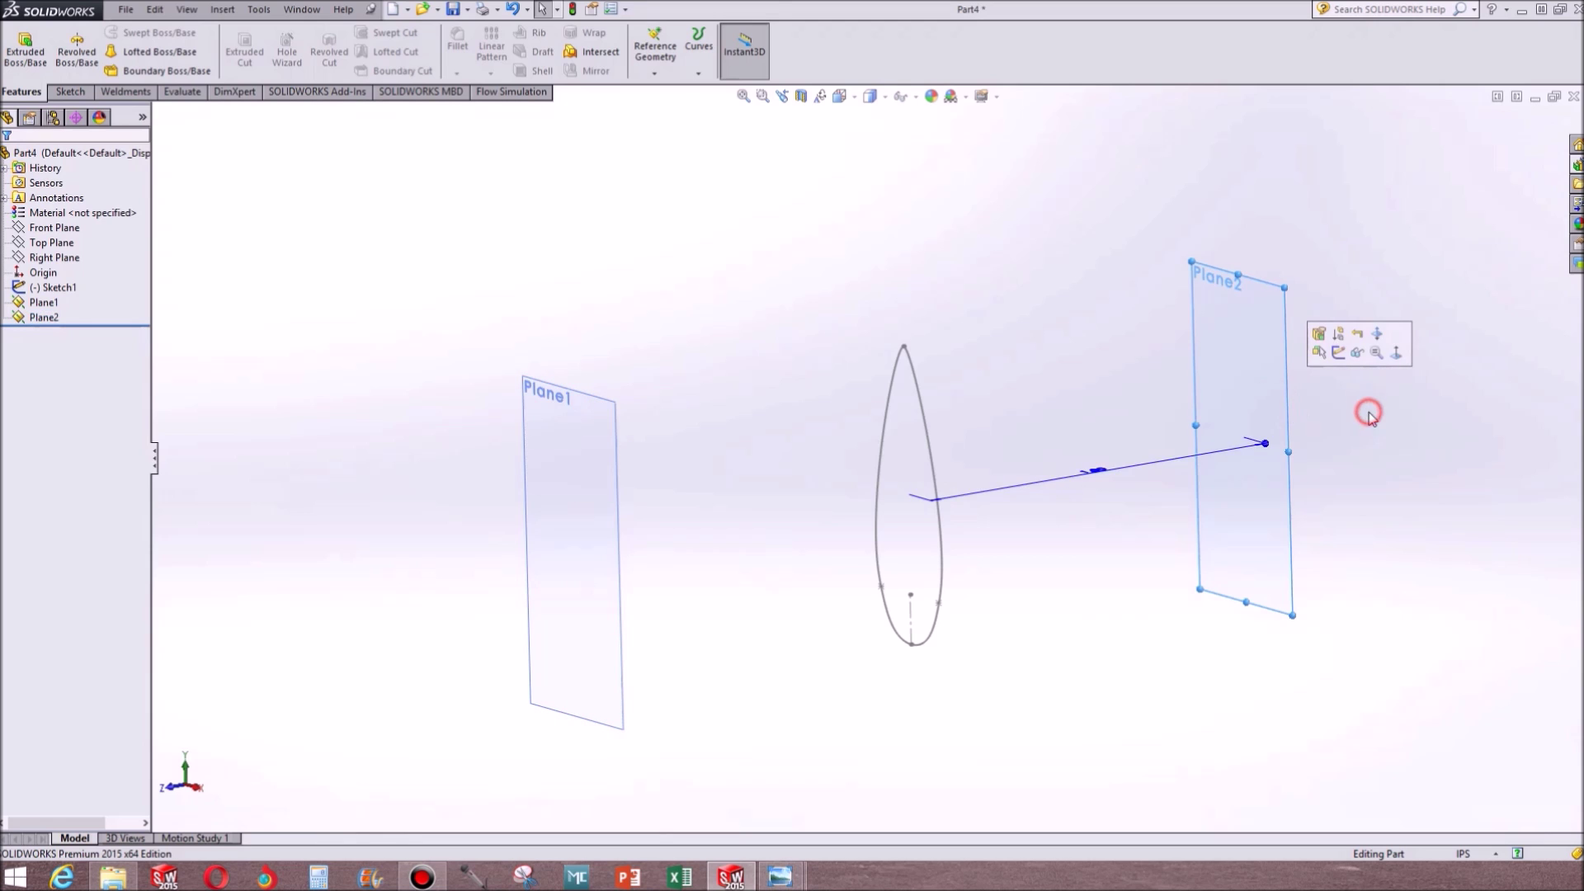
pyautogui.click(1290, 415)
pyautogui.hotkey('ctrl', '8')
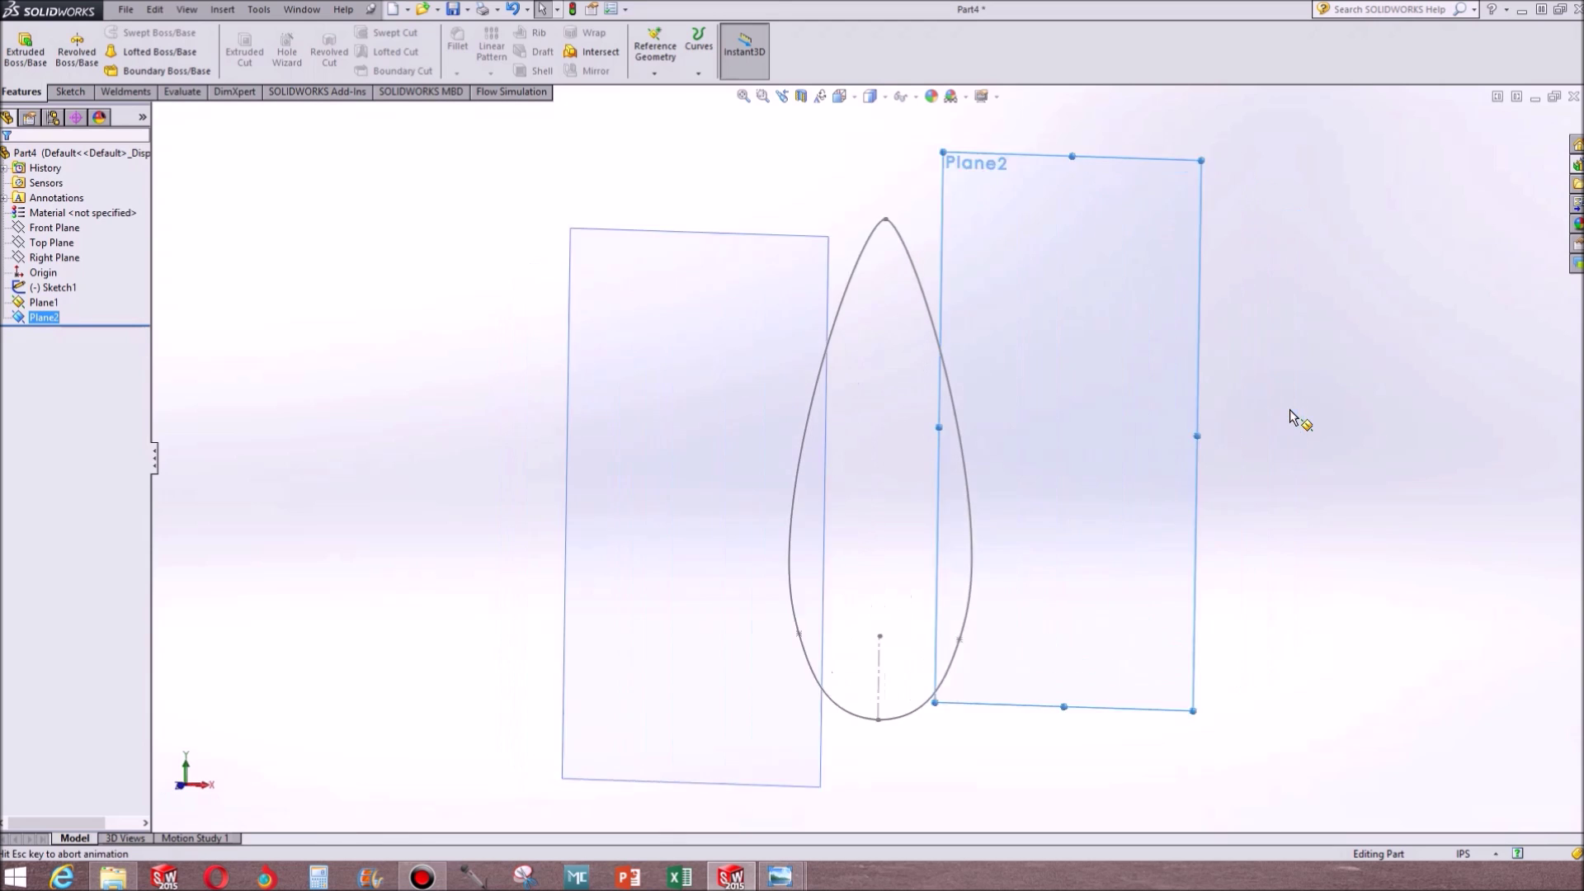
pyautogui.click(70, 91)
pyautogui.click(131, 31)
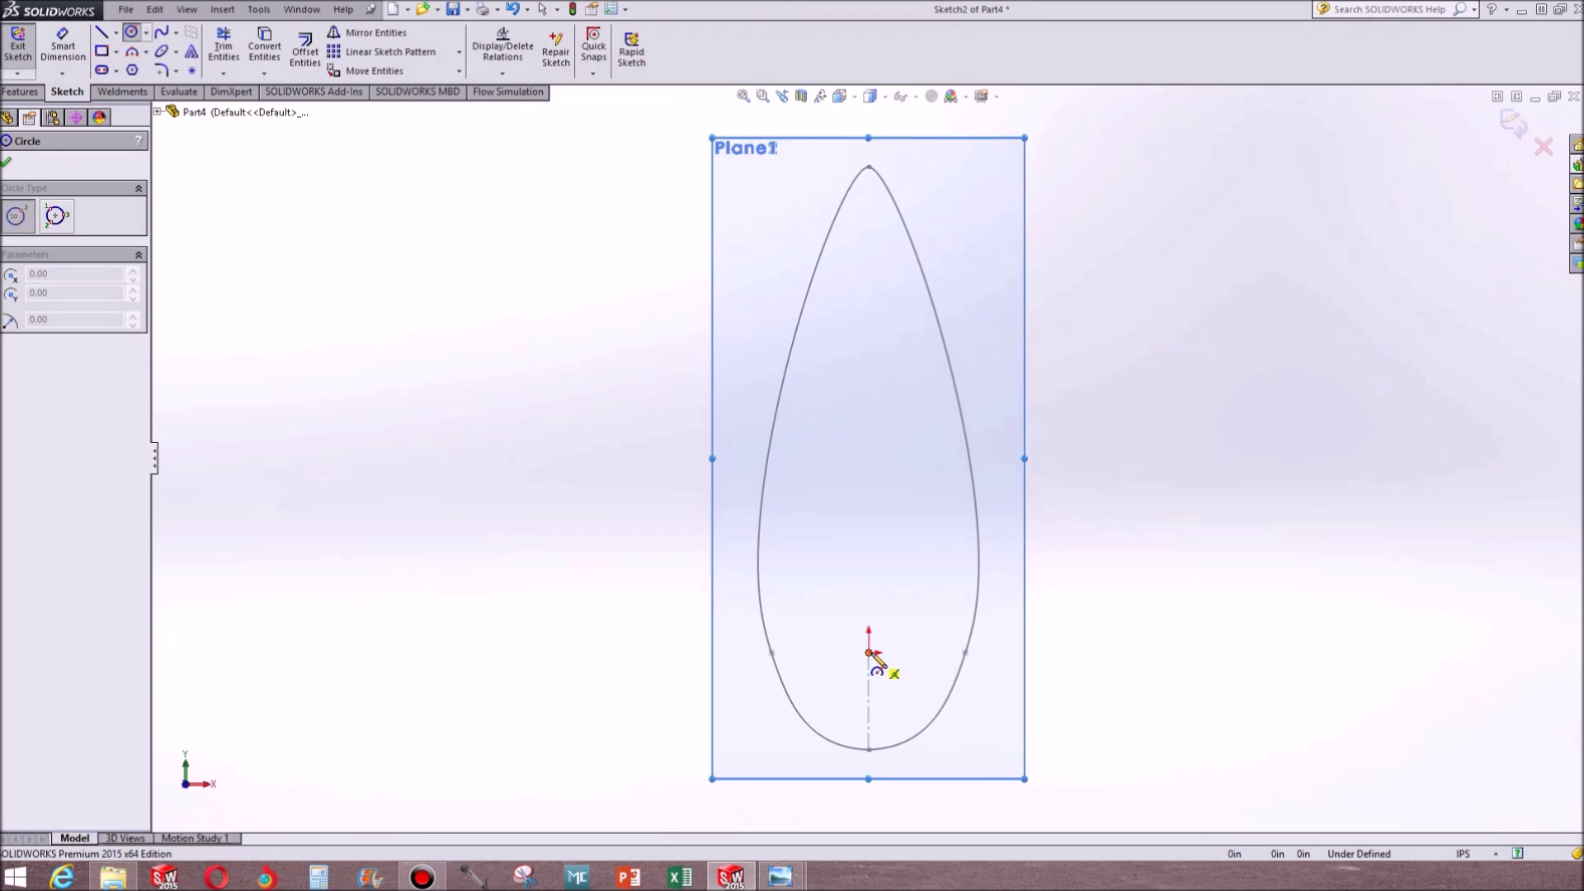
pyautogui.click(869, 652)
pyautogui.click(852, 636)
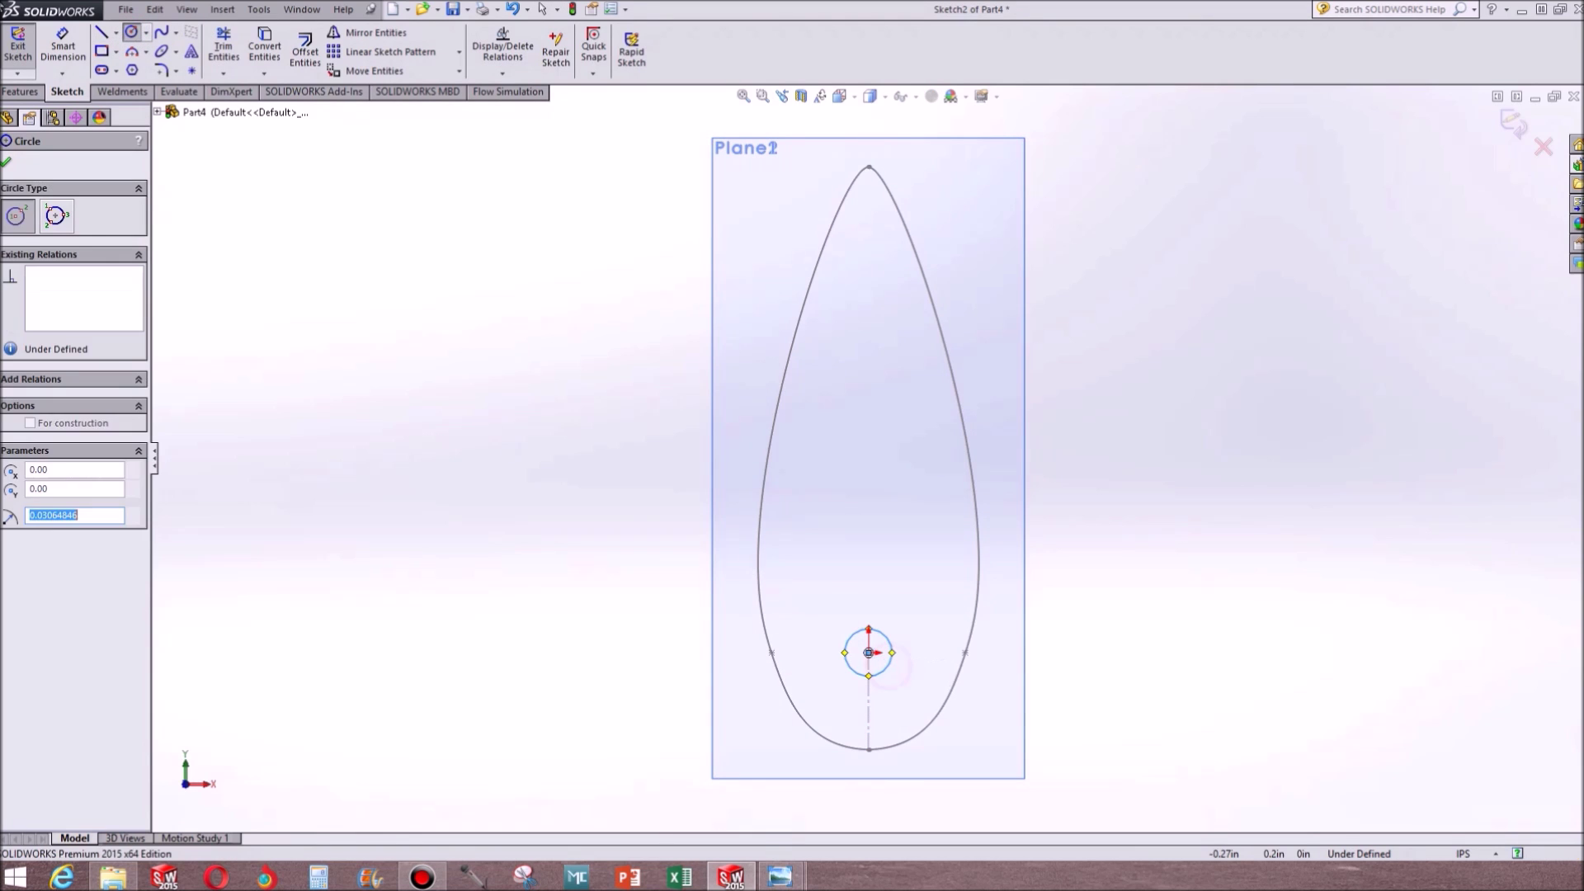
# Dimension the circle on Plane2 to a diameter of 0.01 in
pyautogui.click(63, 46)
pyautogui.click(890, 640)
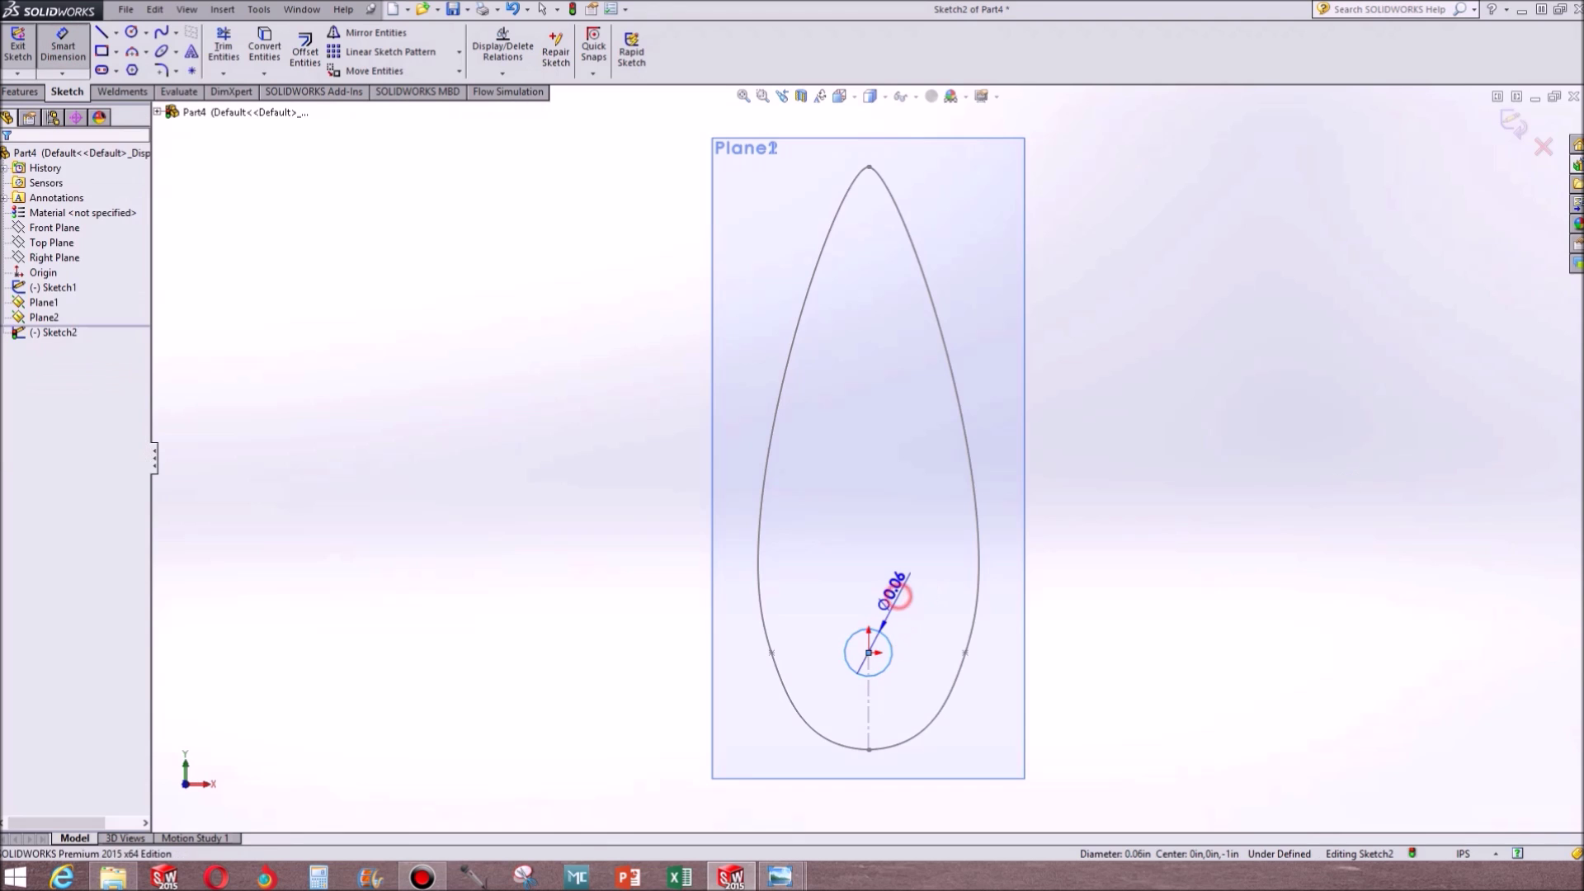
pyautogui.click(898, 602)
pyautogui.write('0.01')
pyautogui.press('Return')
pyautogui.scroll(-3, 868, 652)
pyautogui.scroll(3, 866, 429)
pyautogui.scroll(3, 867, 430)
pyautogui.moveTo(905, 368)
pyautogui.mouseDown(button='middle')
pyautogui.moveTo(1026, 364)
pyautogui.moveTo(1224, 319)
pyautogui.moveTo(1340, 322)
pyautogui.moveTo(1354, 389)
pyautogui.moveTo(1328, 388)
pyautogui.mouseUp(button='middle')
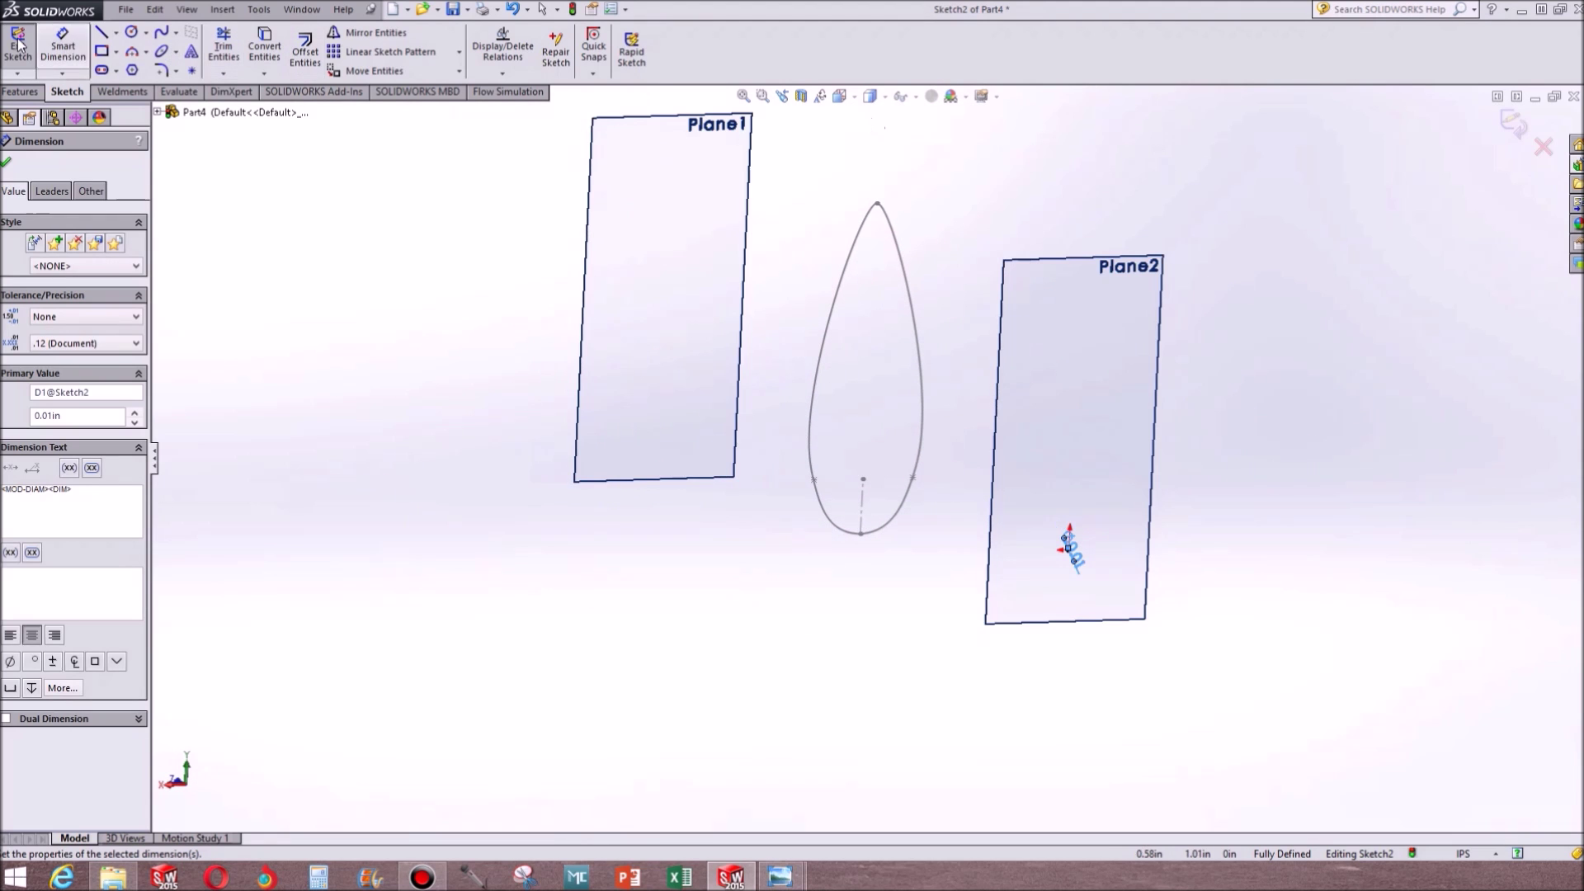
# Close the circle sketch and hide Plane2
pyautogui.click(18, 45)
pyautogui.moveTo(922, 567)
pyautogui.mouseDown(button='middle')
pyautogui.moveTo(895, 453)
pyautogui.moveTo(992, 560)
pyautogui.mouseUp(button='middle')
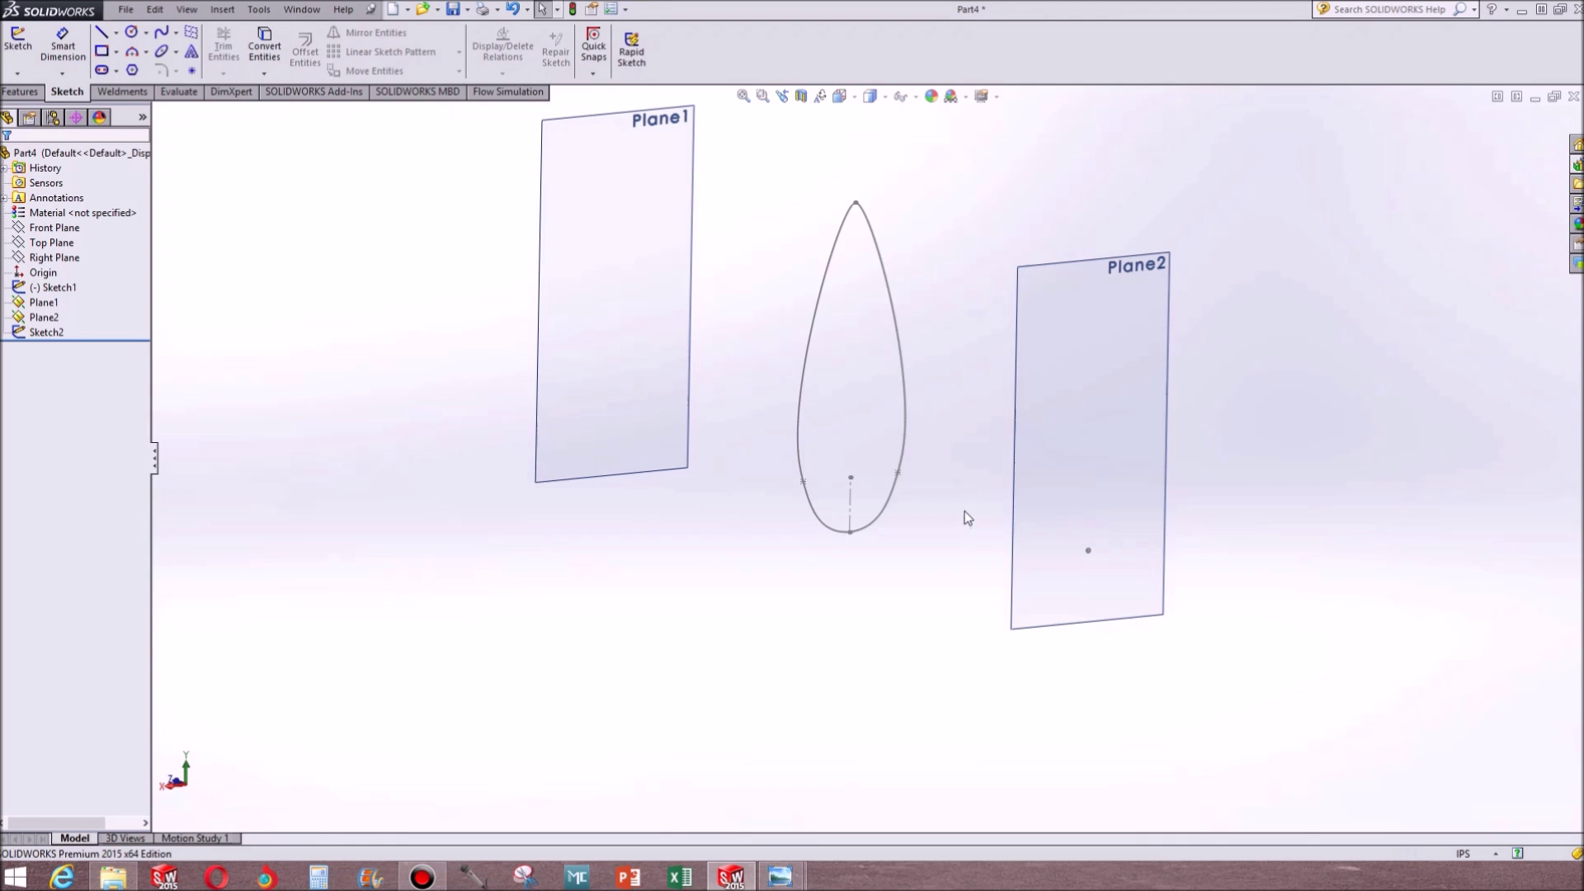
pyautogui.click(1141, 282)
pyautogui.rightClick(1141, 281)
pyautogui.click(1206, 253)
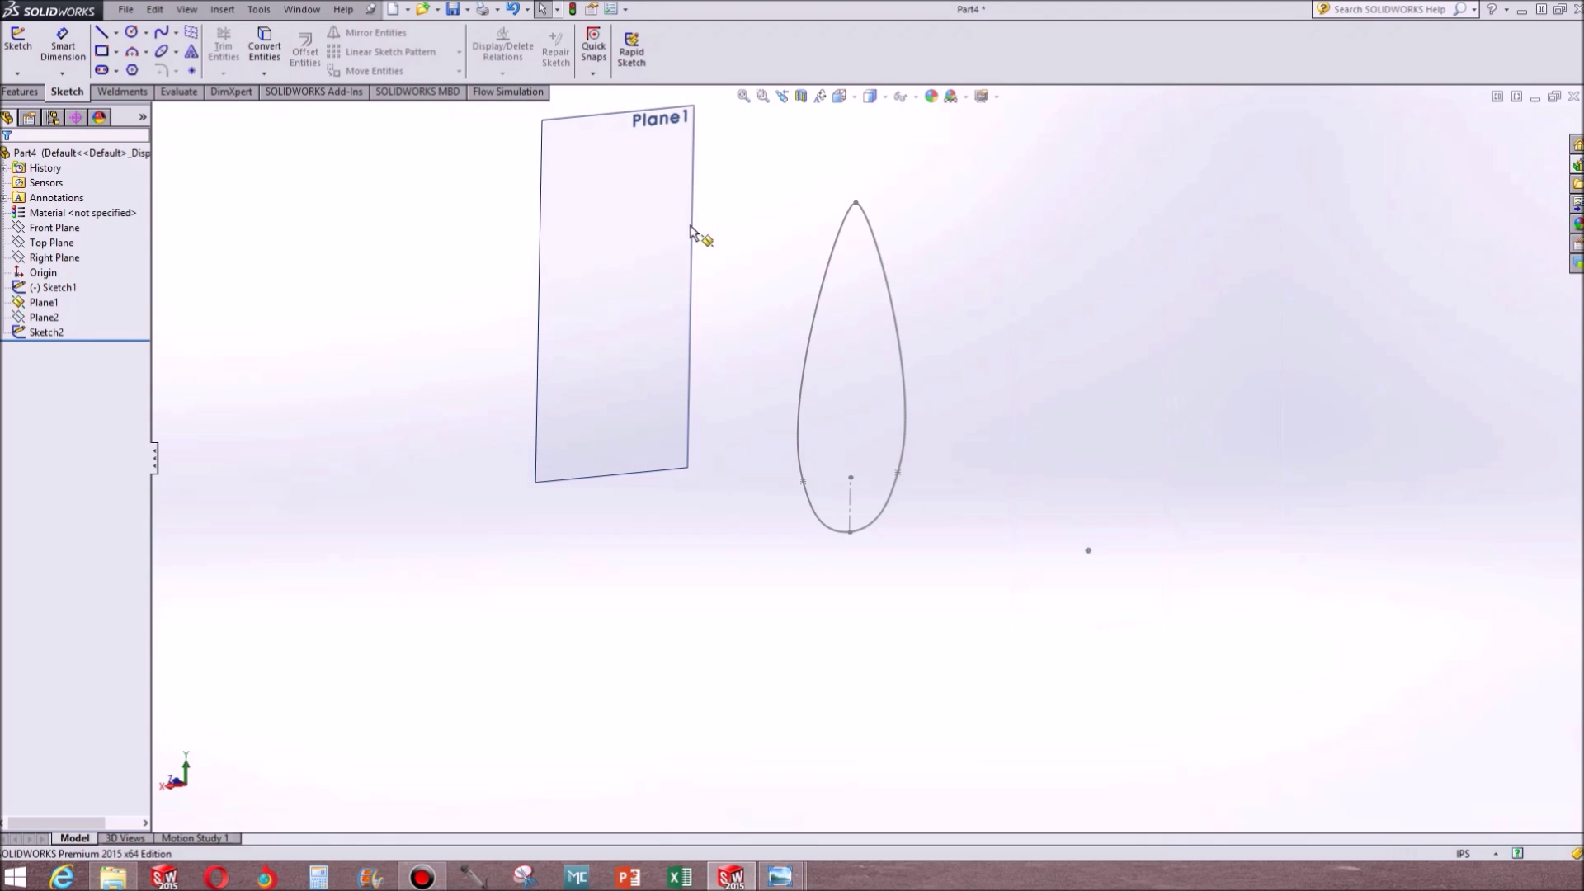
# Sketch a narrow upright ellipse on Plane1, centered above the origin, about 0.76 in tall and 0.06 in wide
pyautogui.click(684, 230)
pyautogui.hotkey('ctrl', '8')
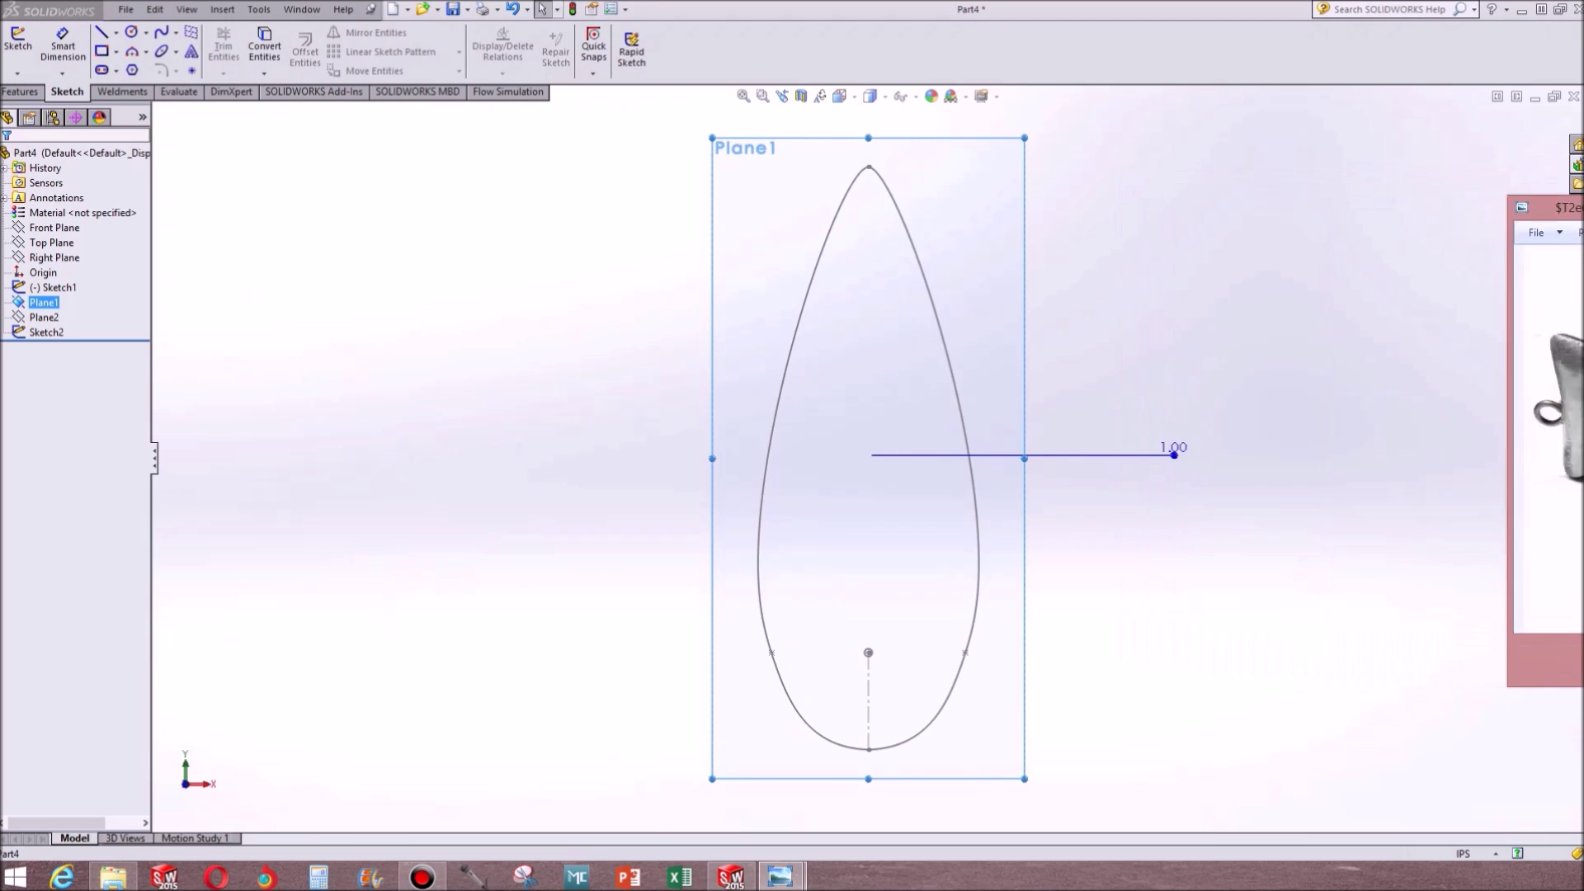
pyautogui.click(161, 50)
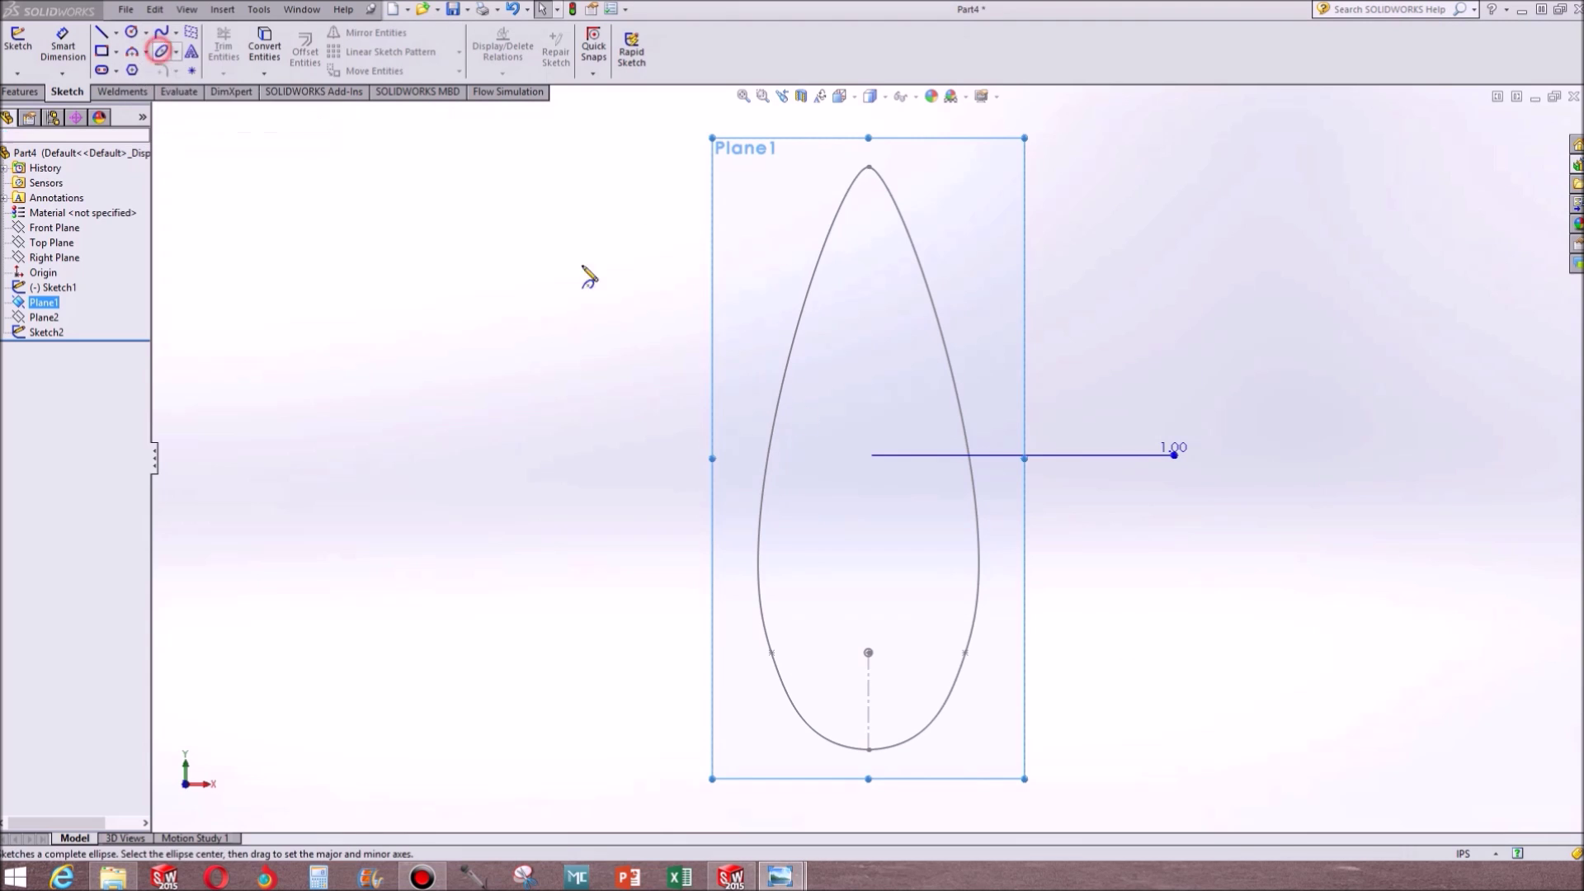
pyautogui.click(869, 472)
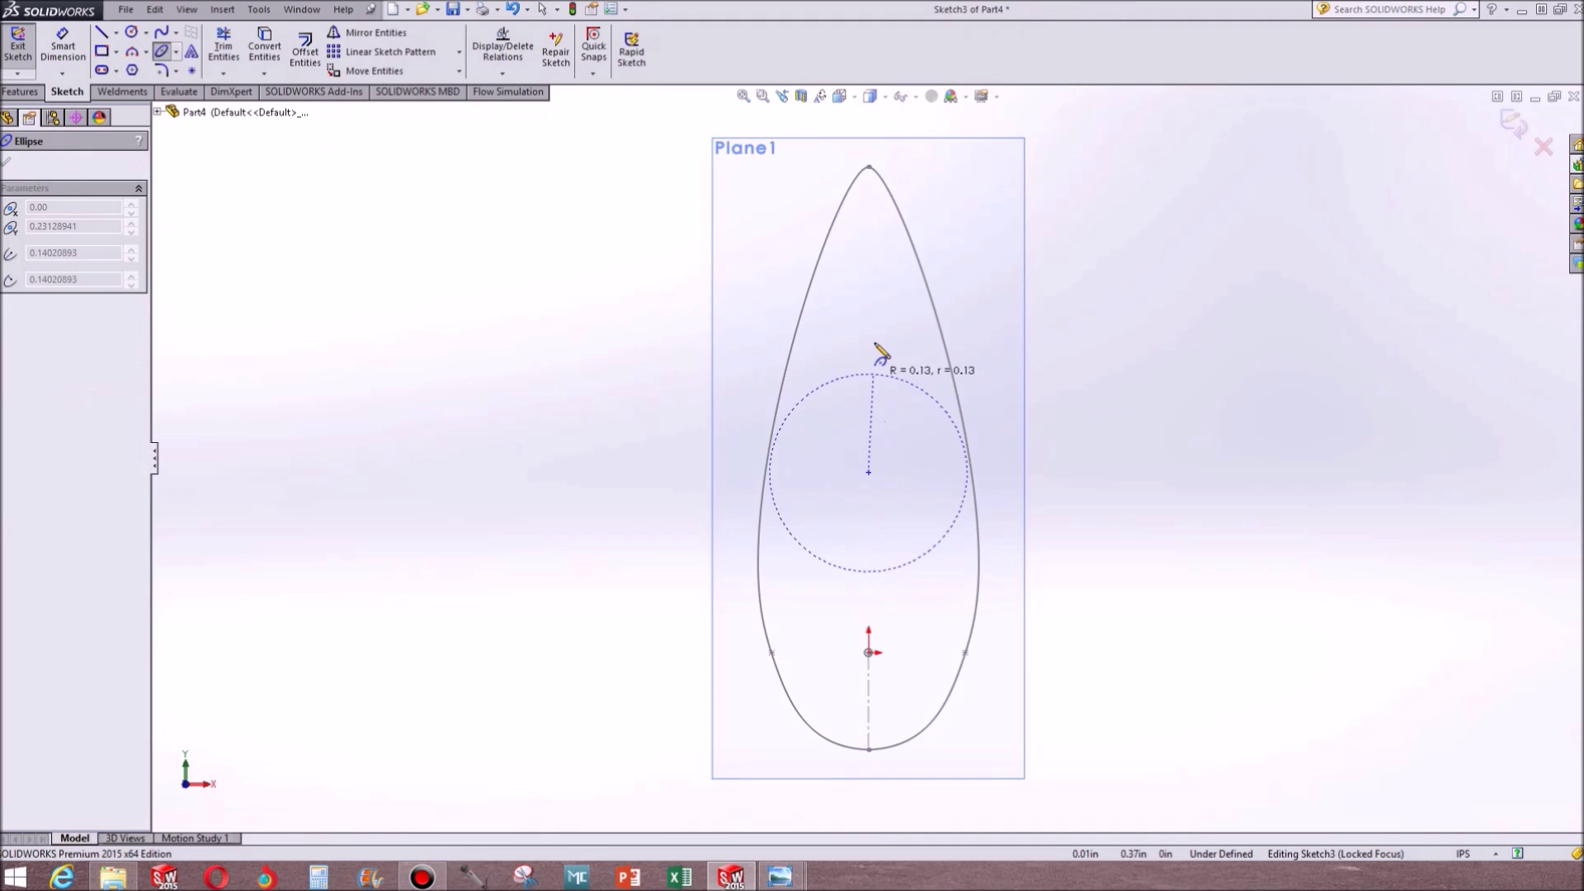
pyautogui.click(870, 177)
pyautogui.click(893, 312)
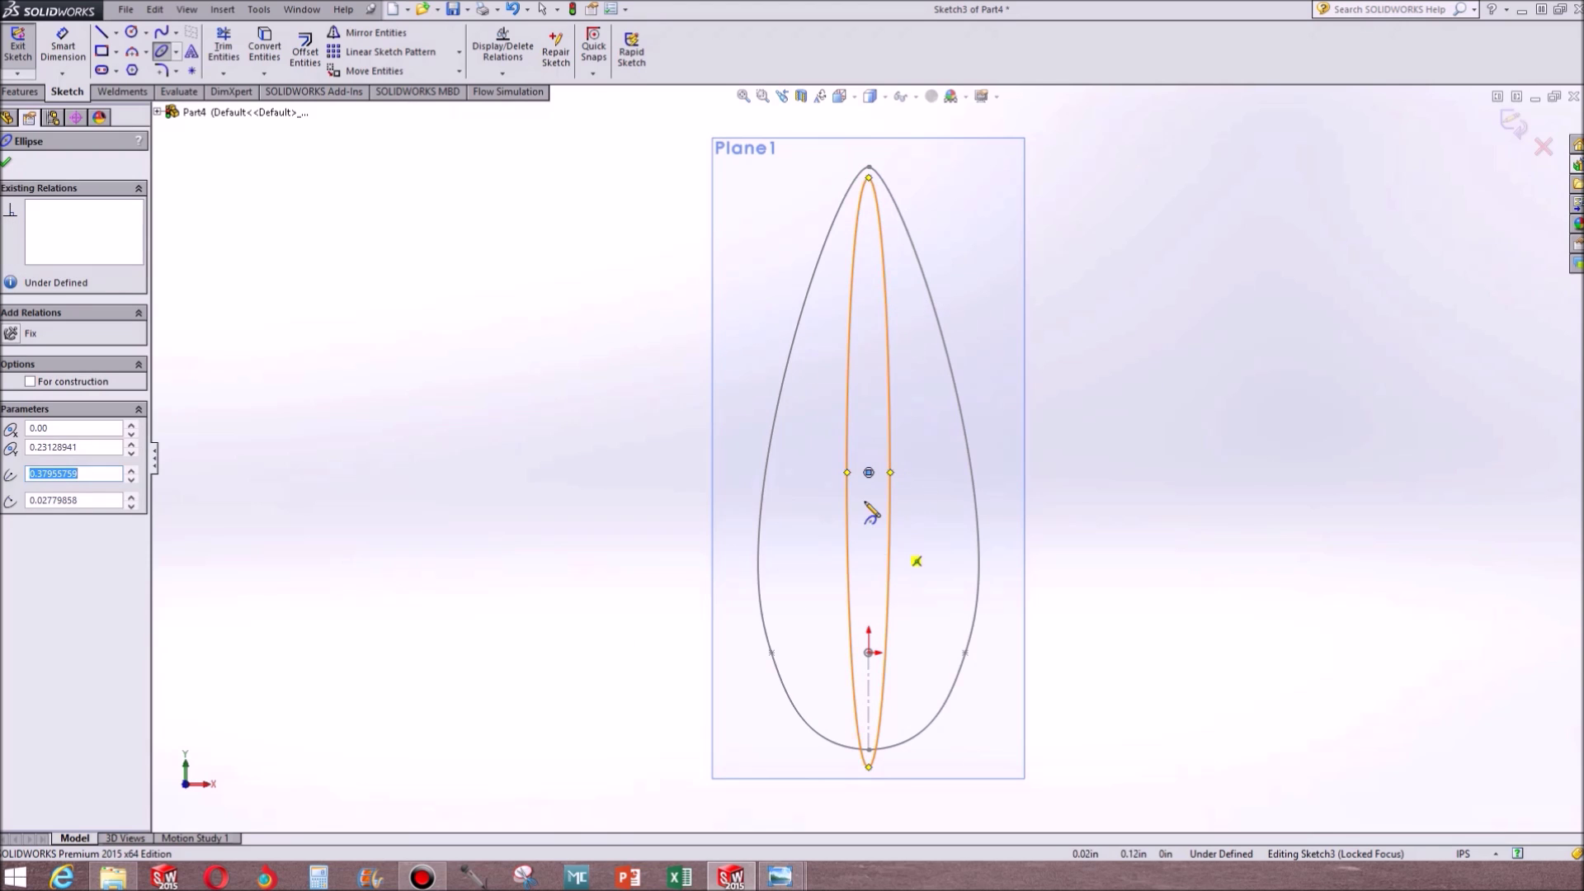
# Shift the ellipse's center slightly downward and stretch its lower end to an overall height of about 0.83 in
pyautogui.press('Escape')
pyautogui.moveTo(870, 473); pyautogui.dragTo(873, 505)
pyautogui.moveTo(869, 769); pyautogui.dragTo(869, 825)
# Dimension the ellipse's overall height between its upper and lower end points and set it to 0.80 in
pyautogui.click(63, 49)
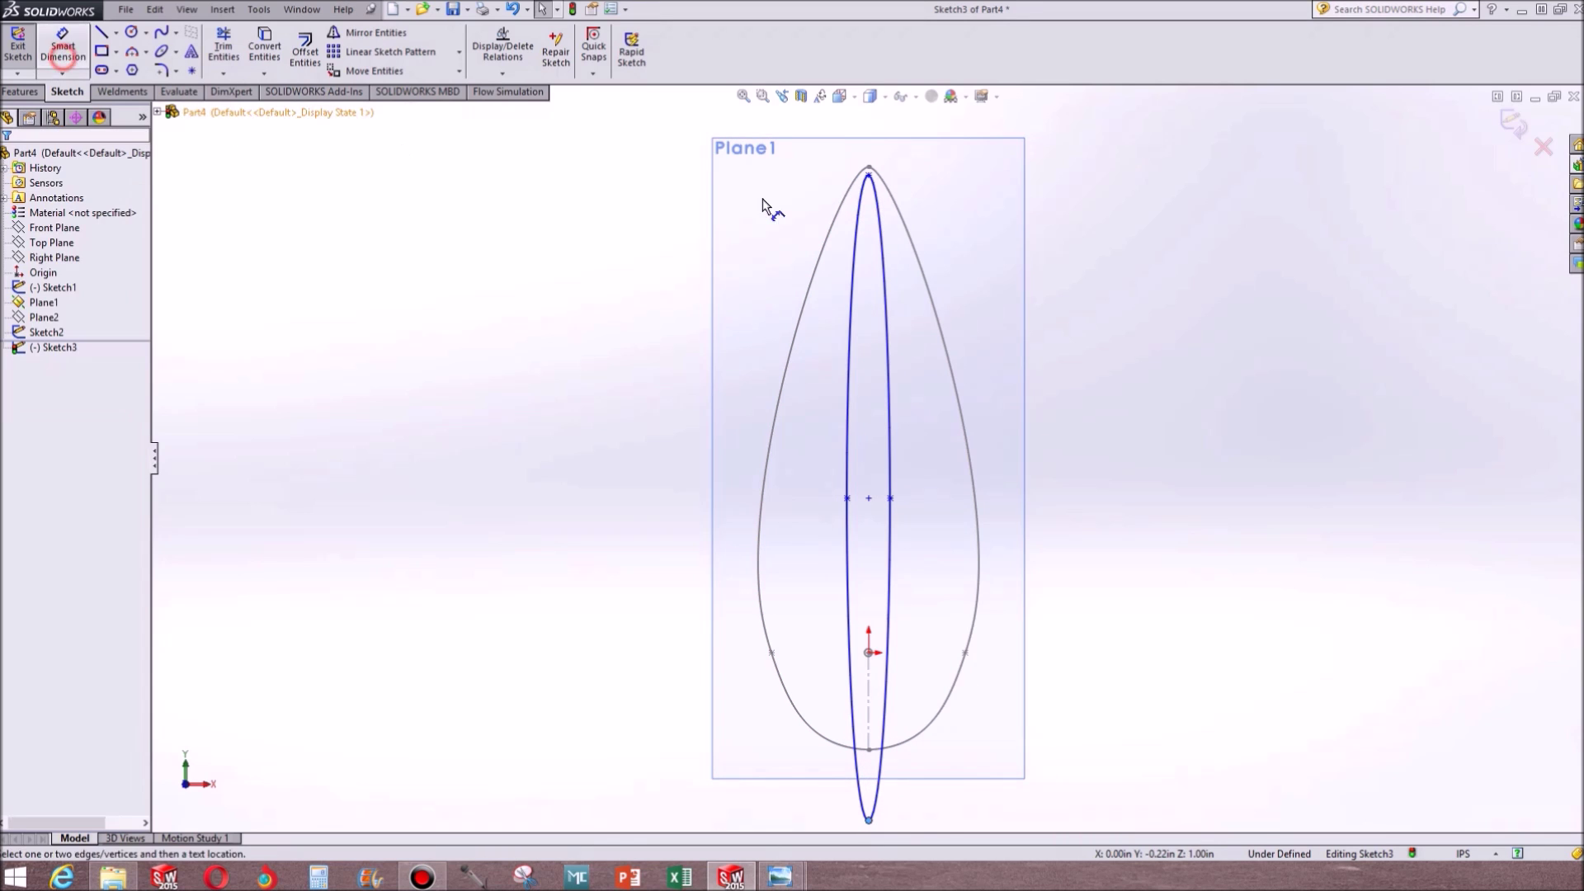
pyautogui.click(869, 174)
pyautogui.click(869, 823)
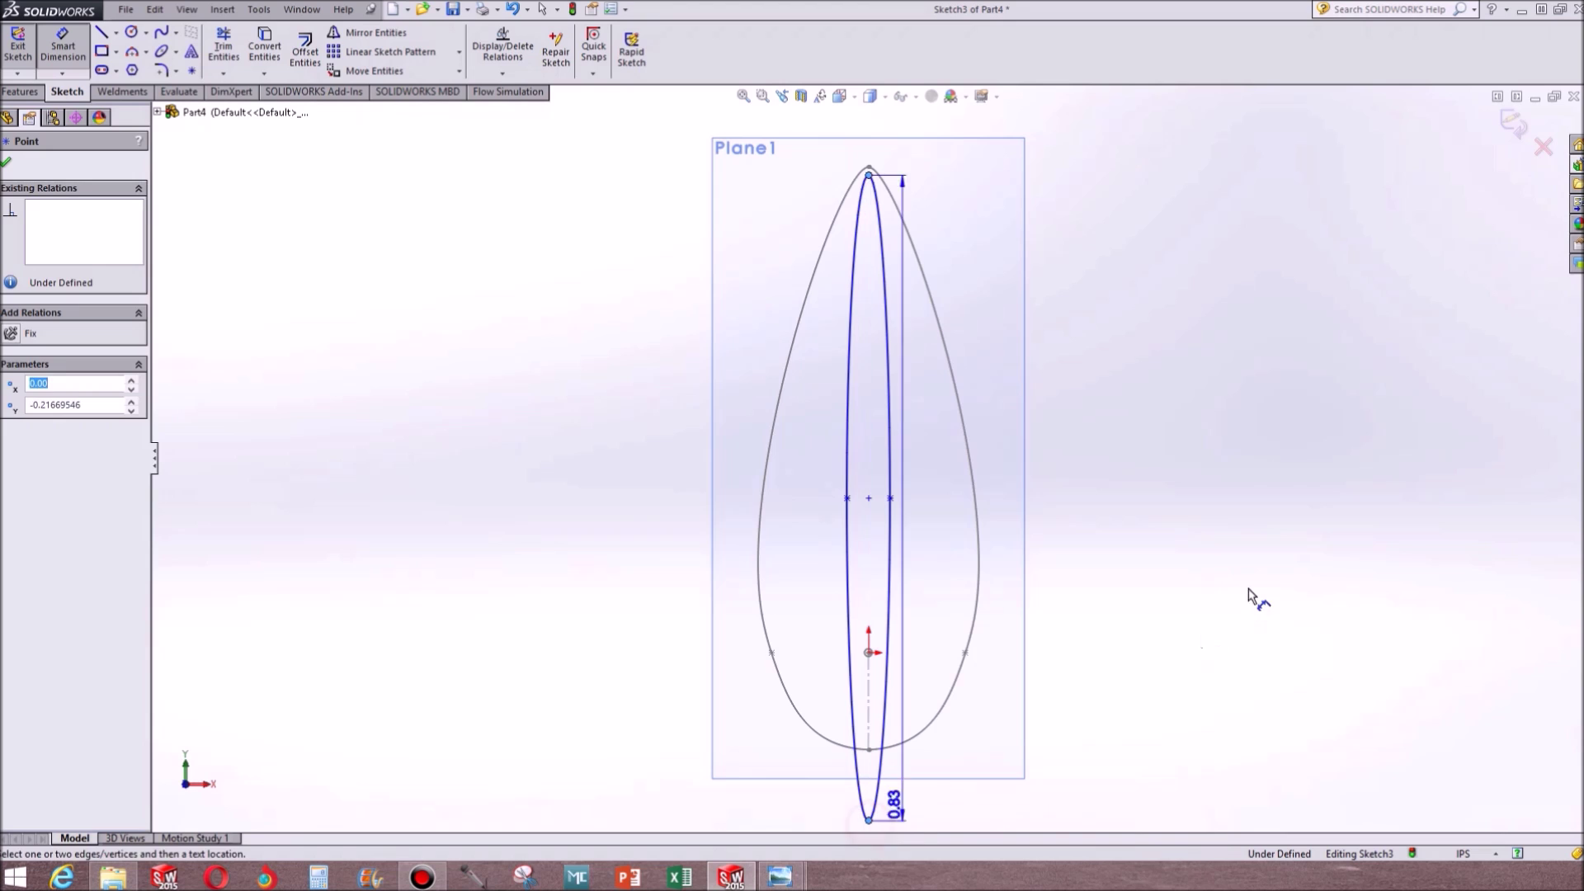
pyautogui.click(1244, 579)
pyautogui.press('Return')
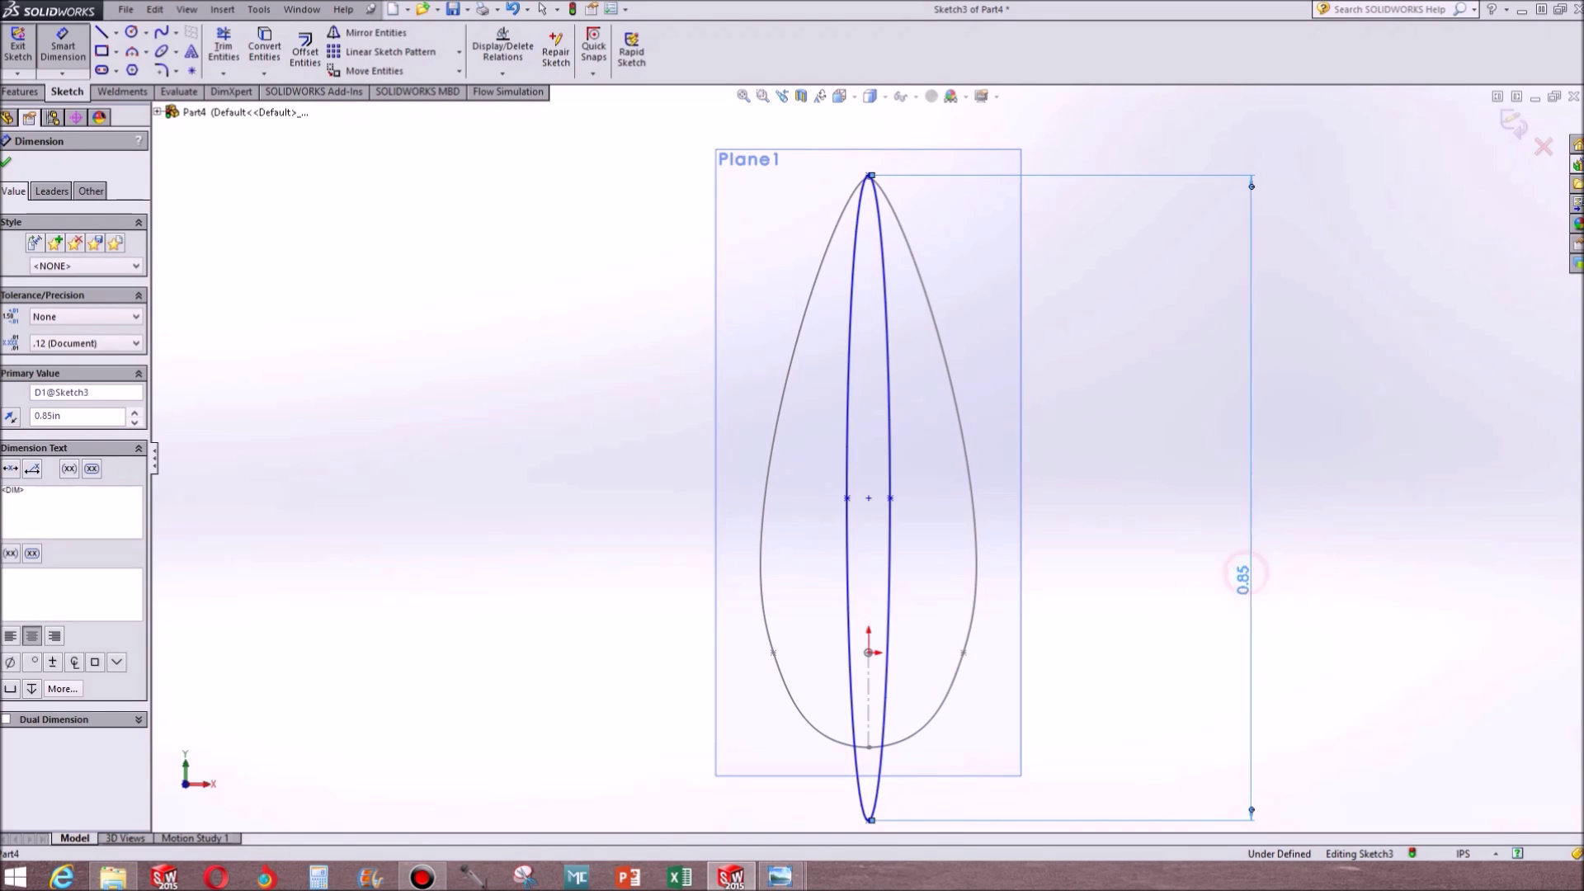
pyautogui.doubleClick(1244, 576)
pyautogui.write('0.8')
pyautogui.press('Return')
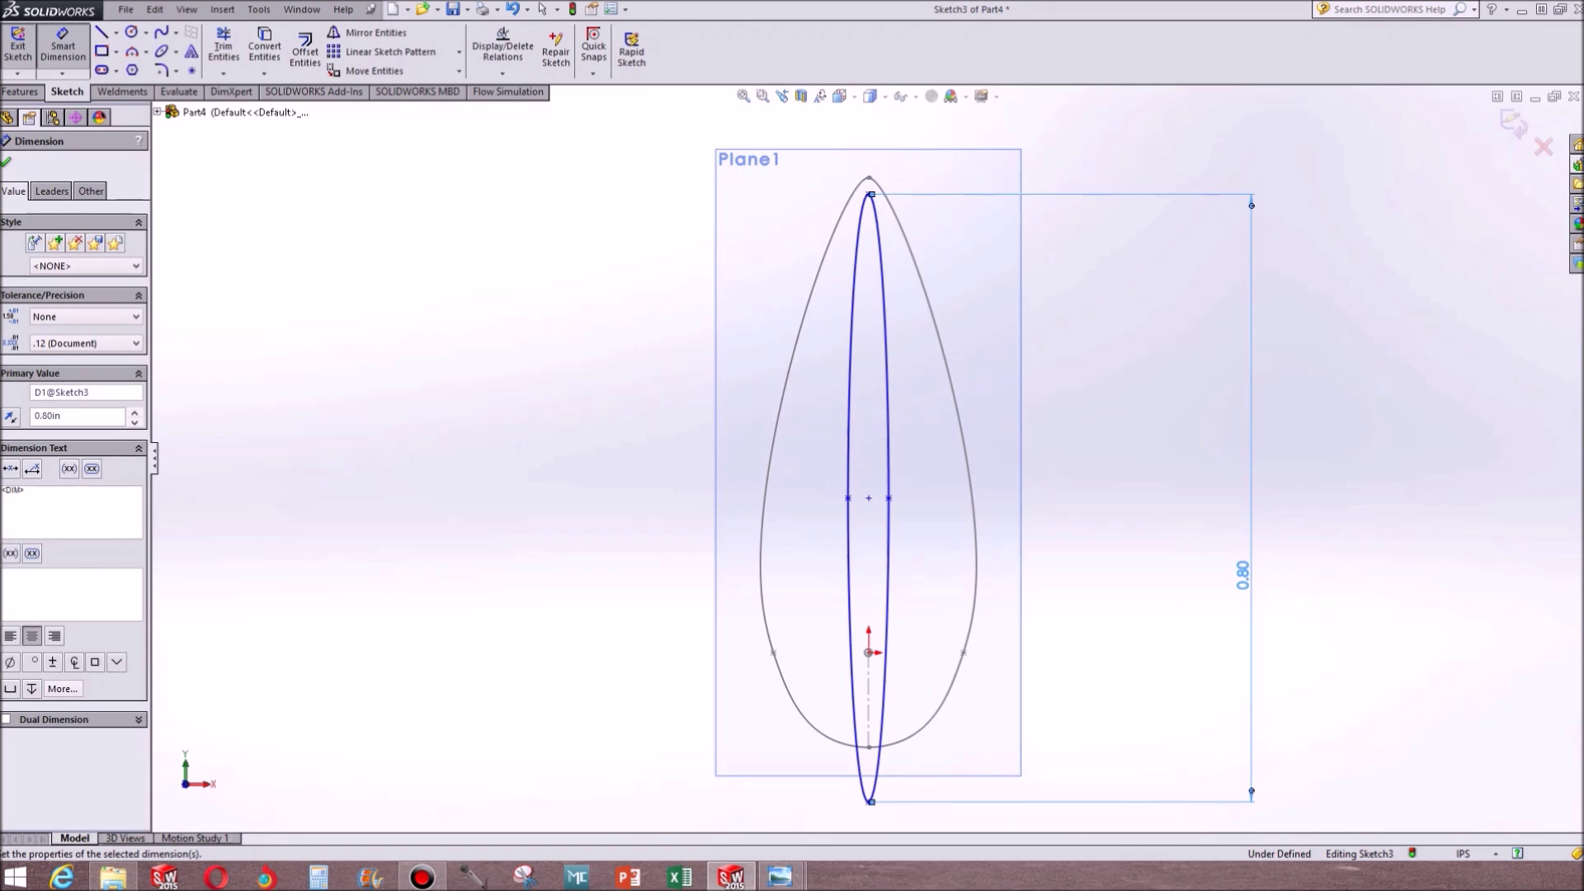
# Dimension the ellipse's width between its two side points to 0.15 in
pyautogui.click(889, 499)
pyautogui.click(848, 499)
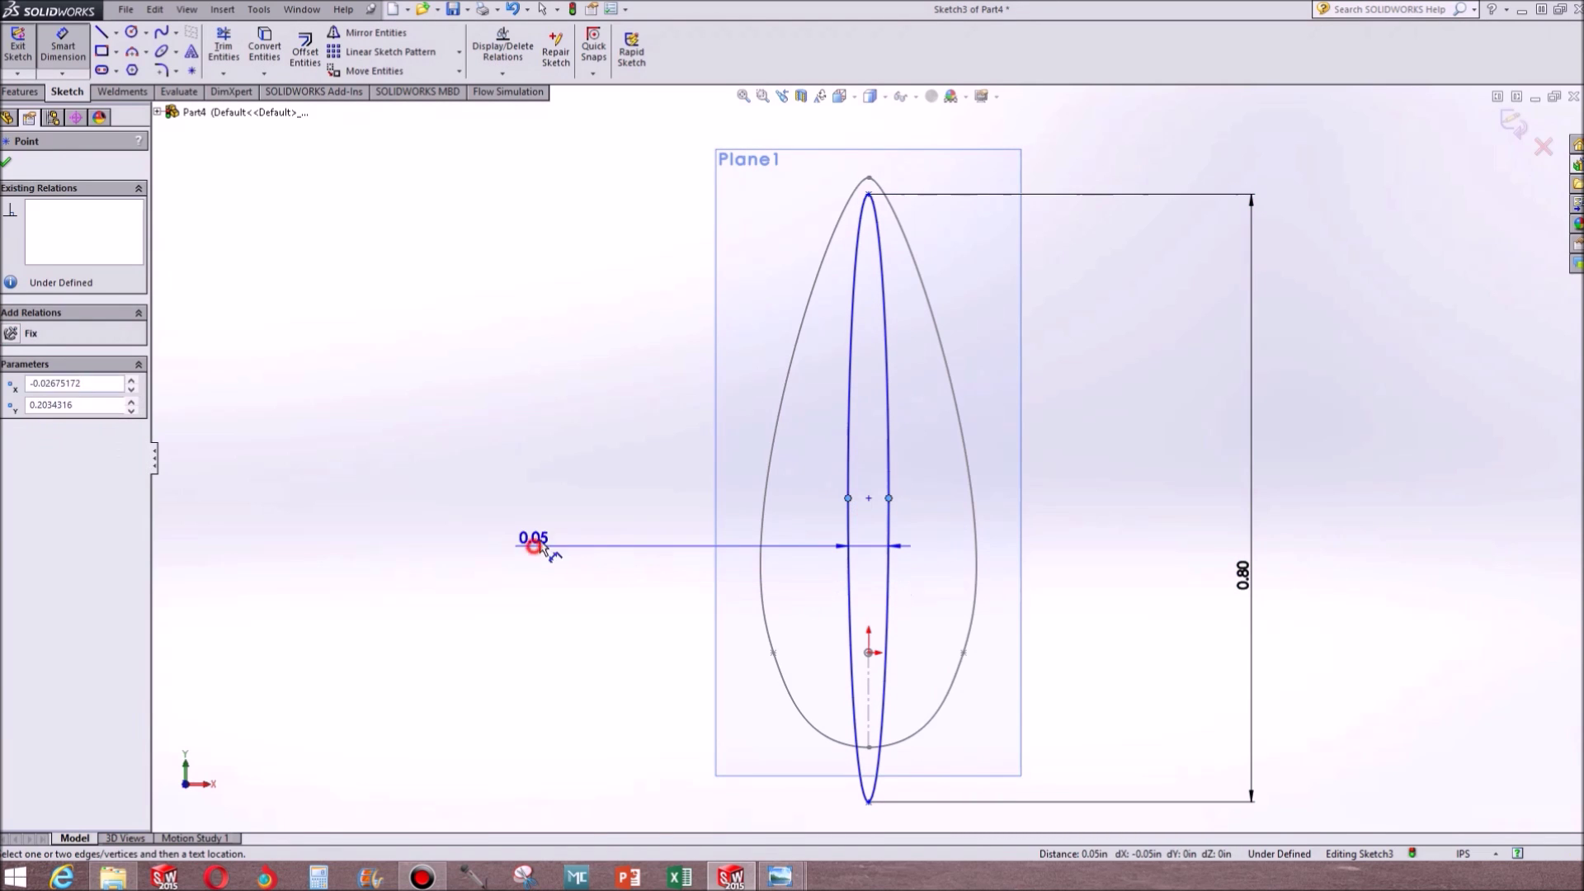
pyautogui.click(541, 547)
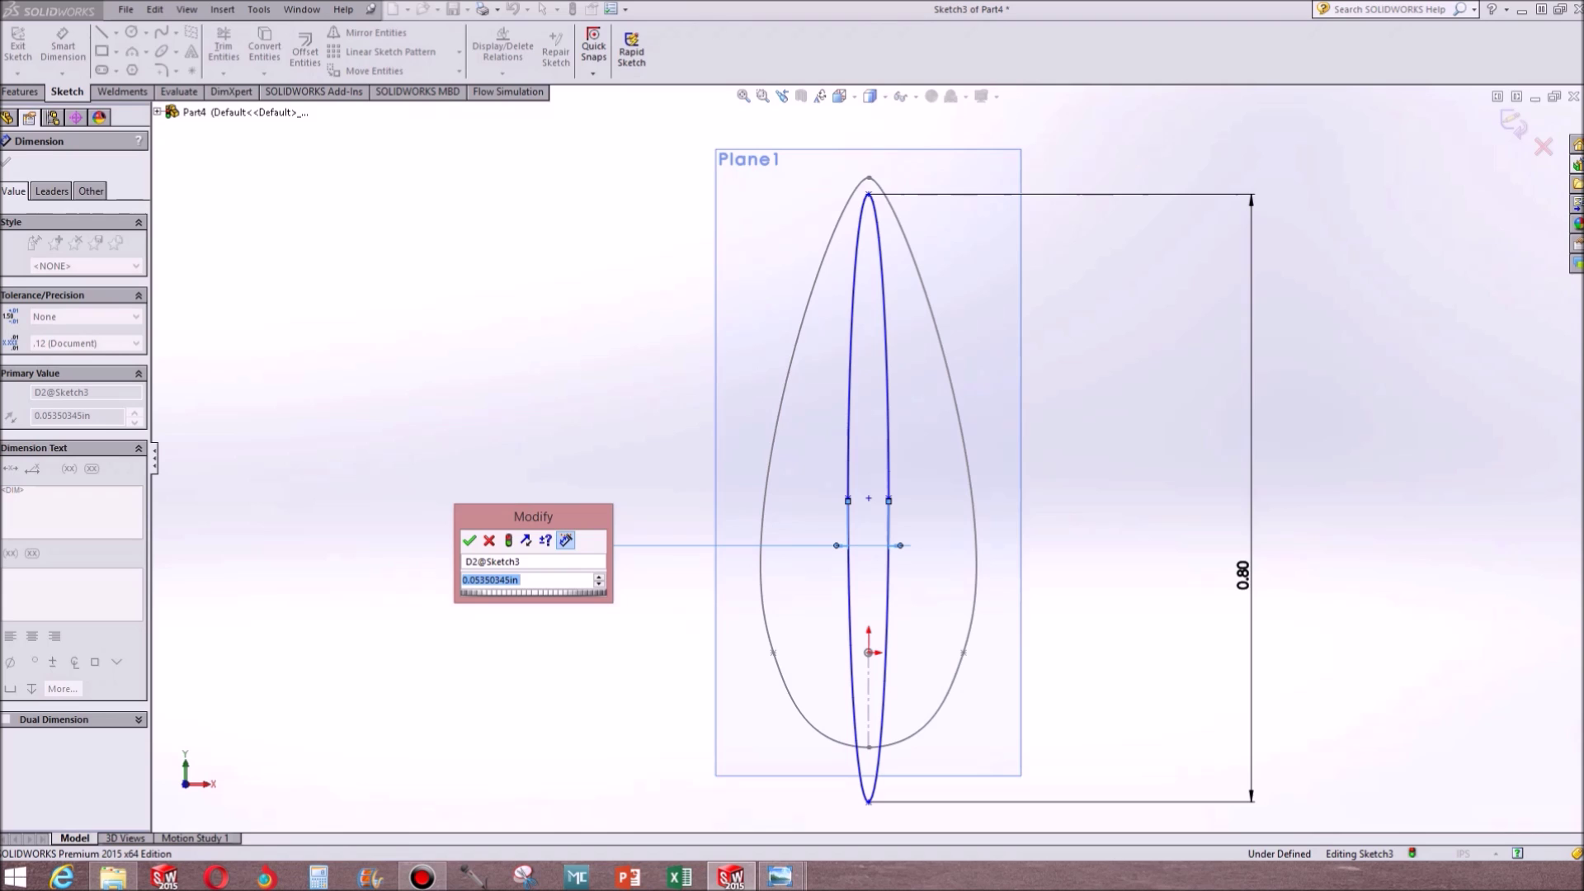
pyautogui.write('0.15')
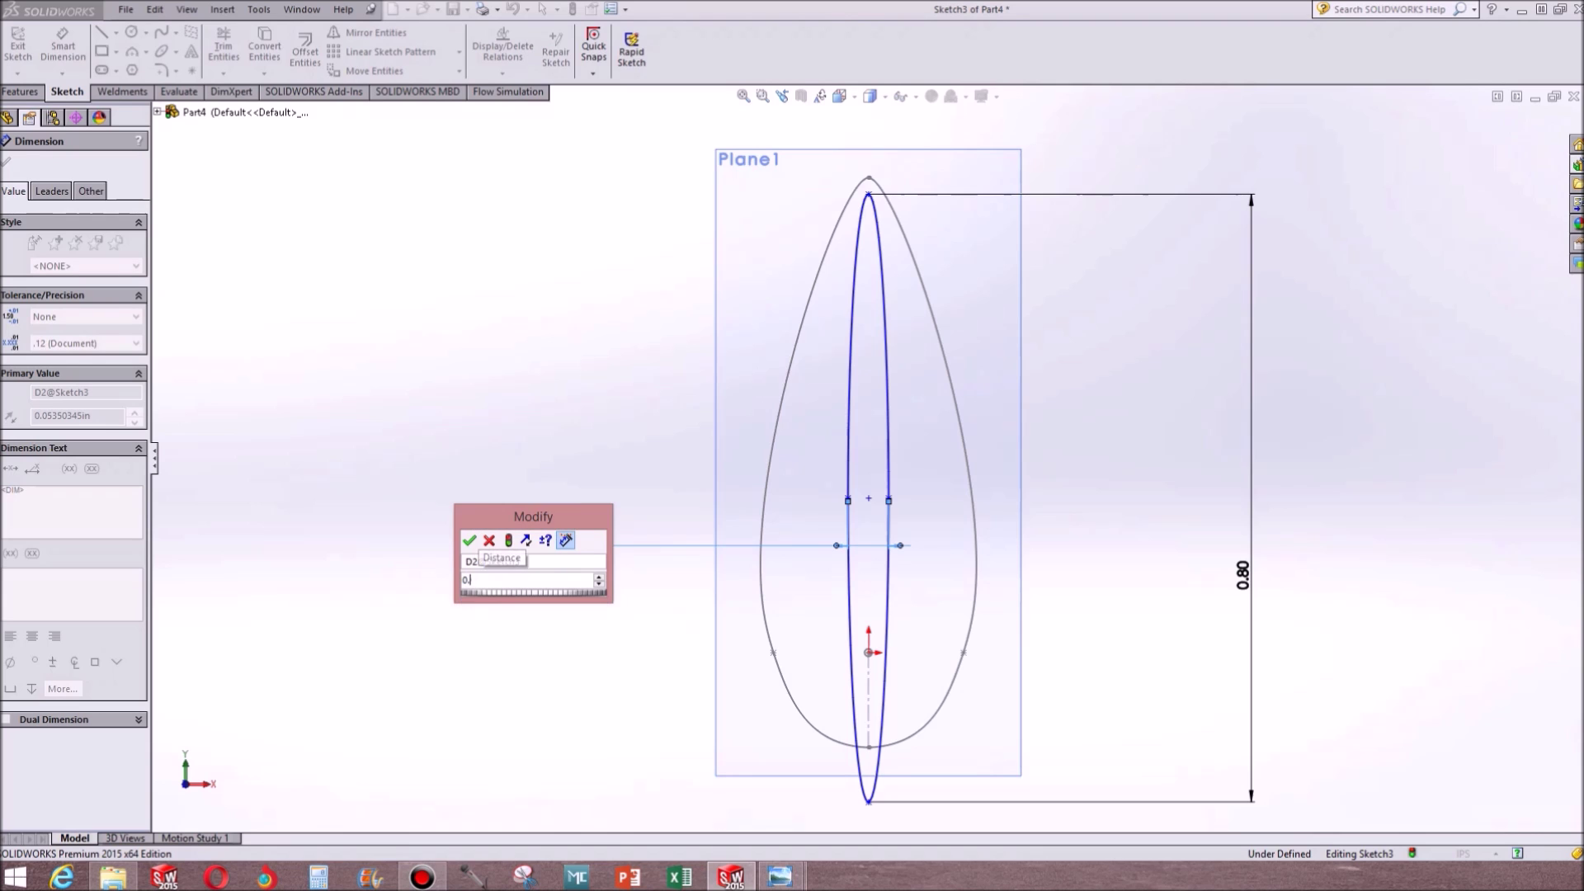
pyautogui.press('Return')
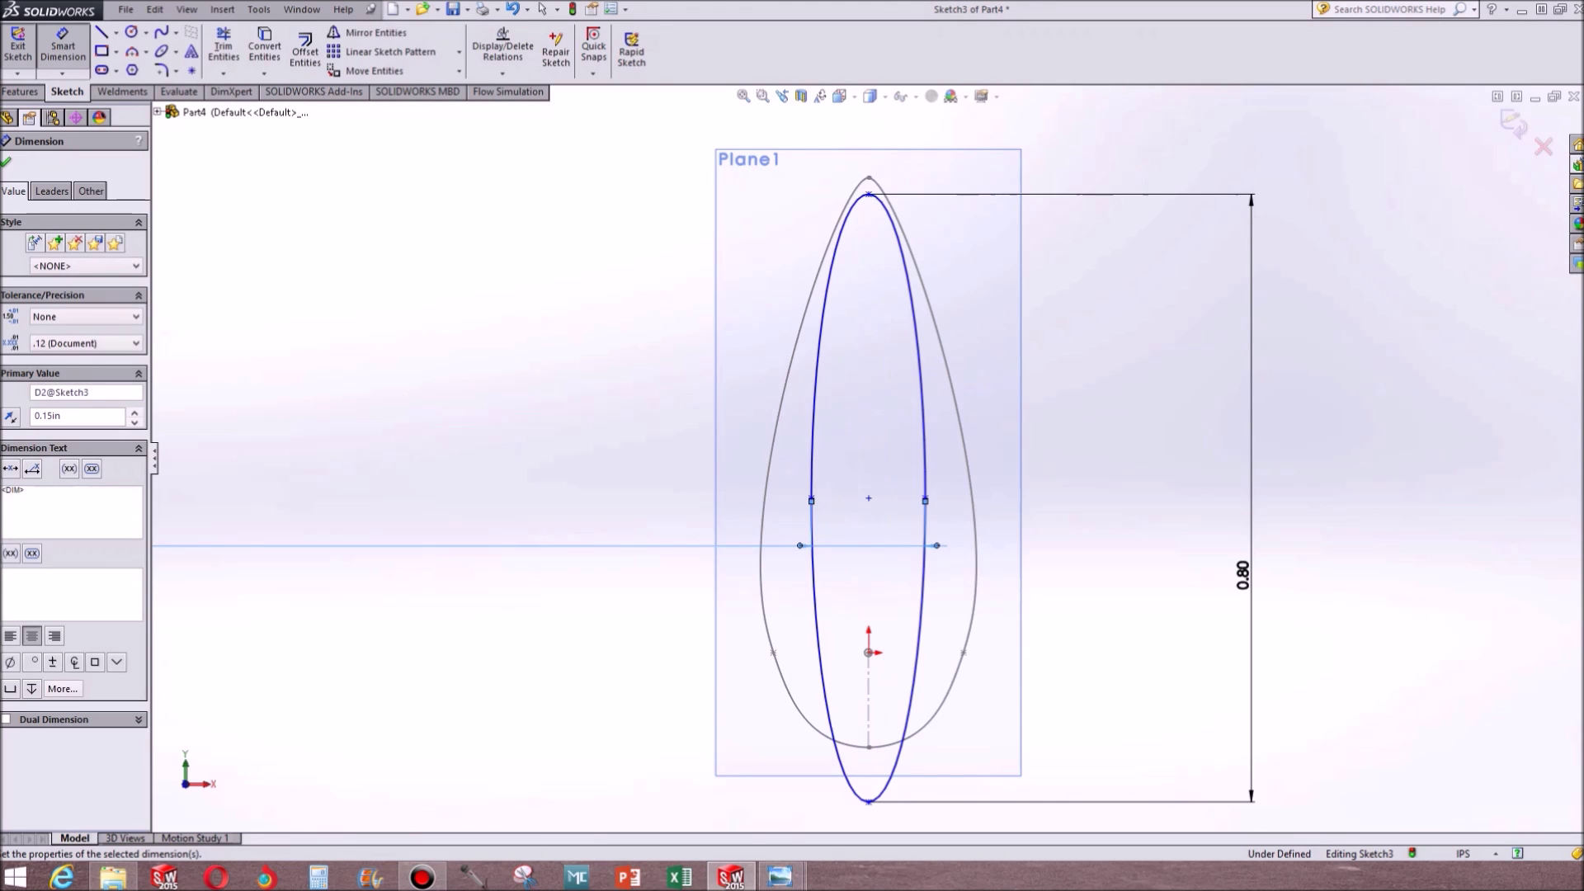
# Dimension the vertical distance from the origin to the ellipse's center to 0.2 in
pyautogui.scroll(-4, 870, 459)
pyautogui.moveTo(1044, 402)
pyautogui.mouseDown(button='middle')
pyautogui.moveTo(983, 485)
pyautogui.moveTo(1008, 459)
pyautogui.moveTo(573, 566)
pyautogui.moveTo(565, 641)
pyautogui.mouseUp(button='middle')
pyautogui.click(558, 628)
pyautogui.scroll(-5, 583, 683)
pyautogui.moveTo(828, 566); pyautogui.dragTo(853, 558, button='middle')
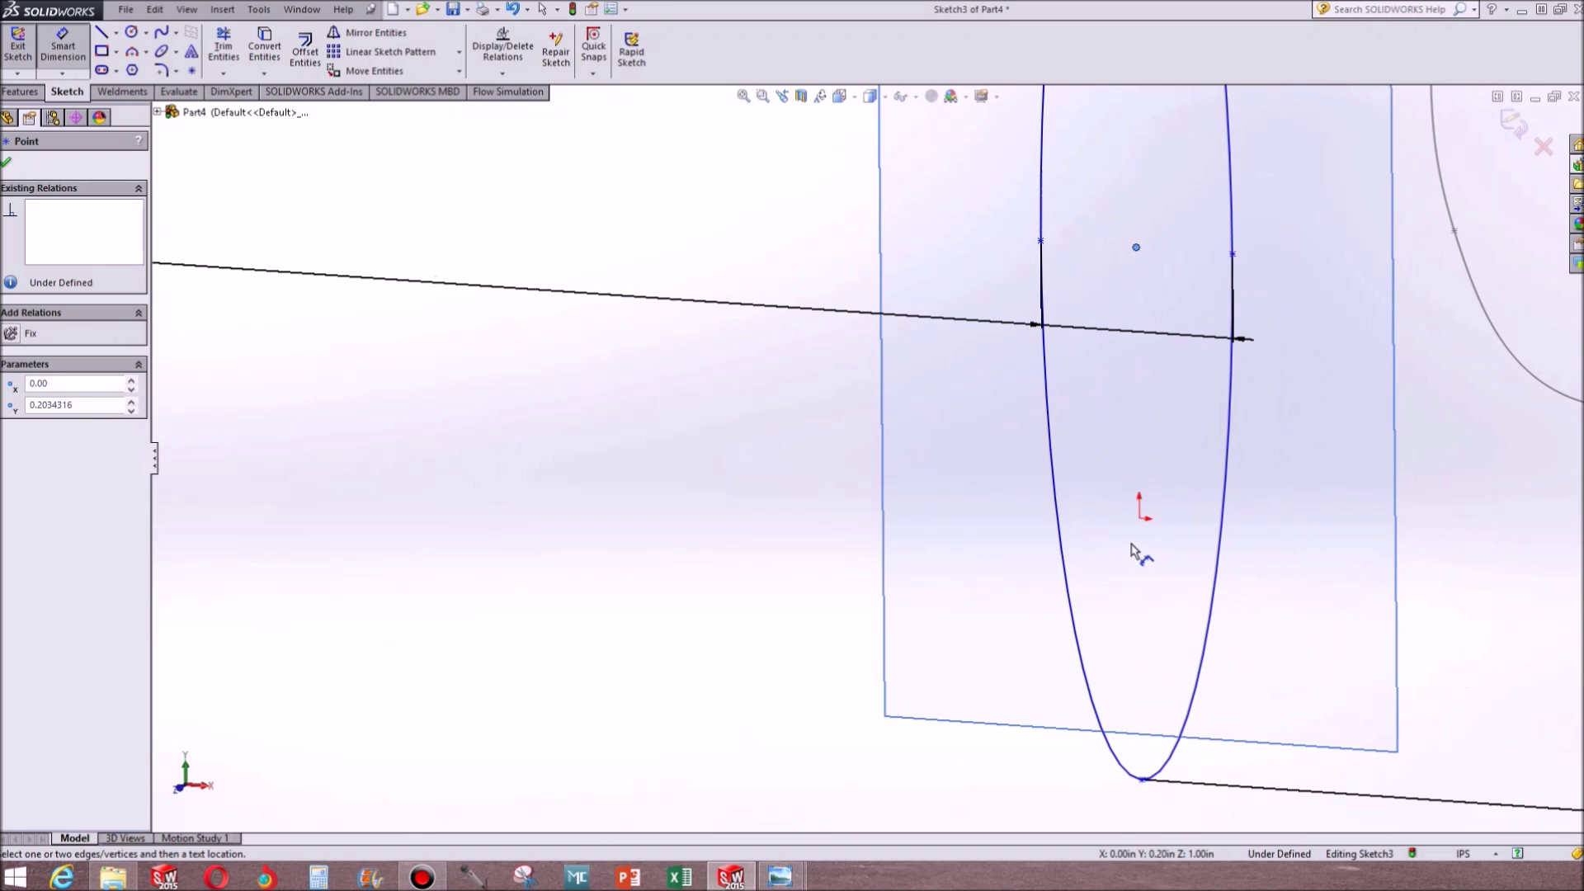
pyautogui.hotkey('ctrl', '8')
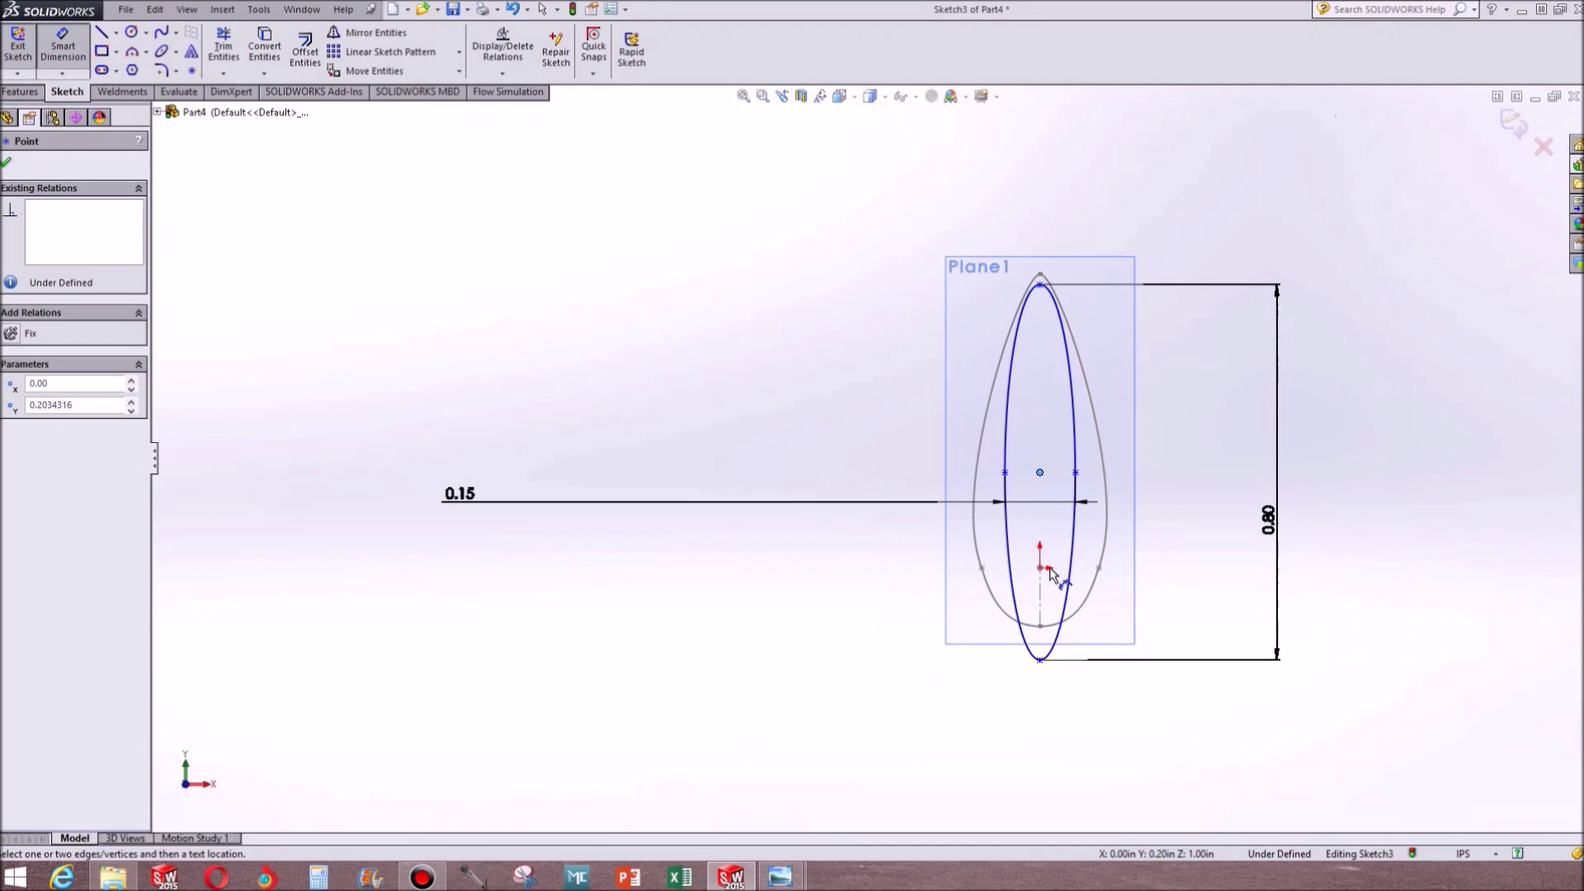
pyautogui.press('Escape')
pyautogui.click(1041, 567)
pyautogui.click(1040, 472)
pyautogui.click(1176, 516)
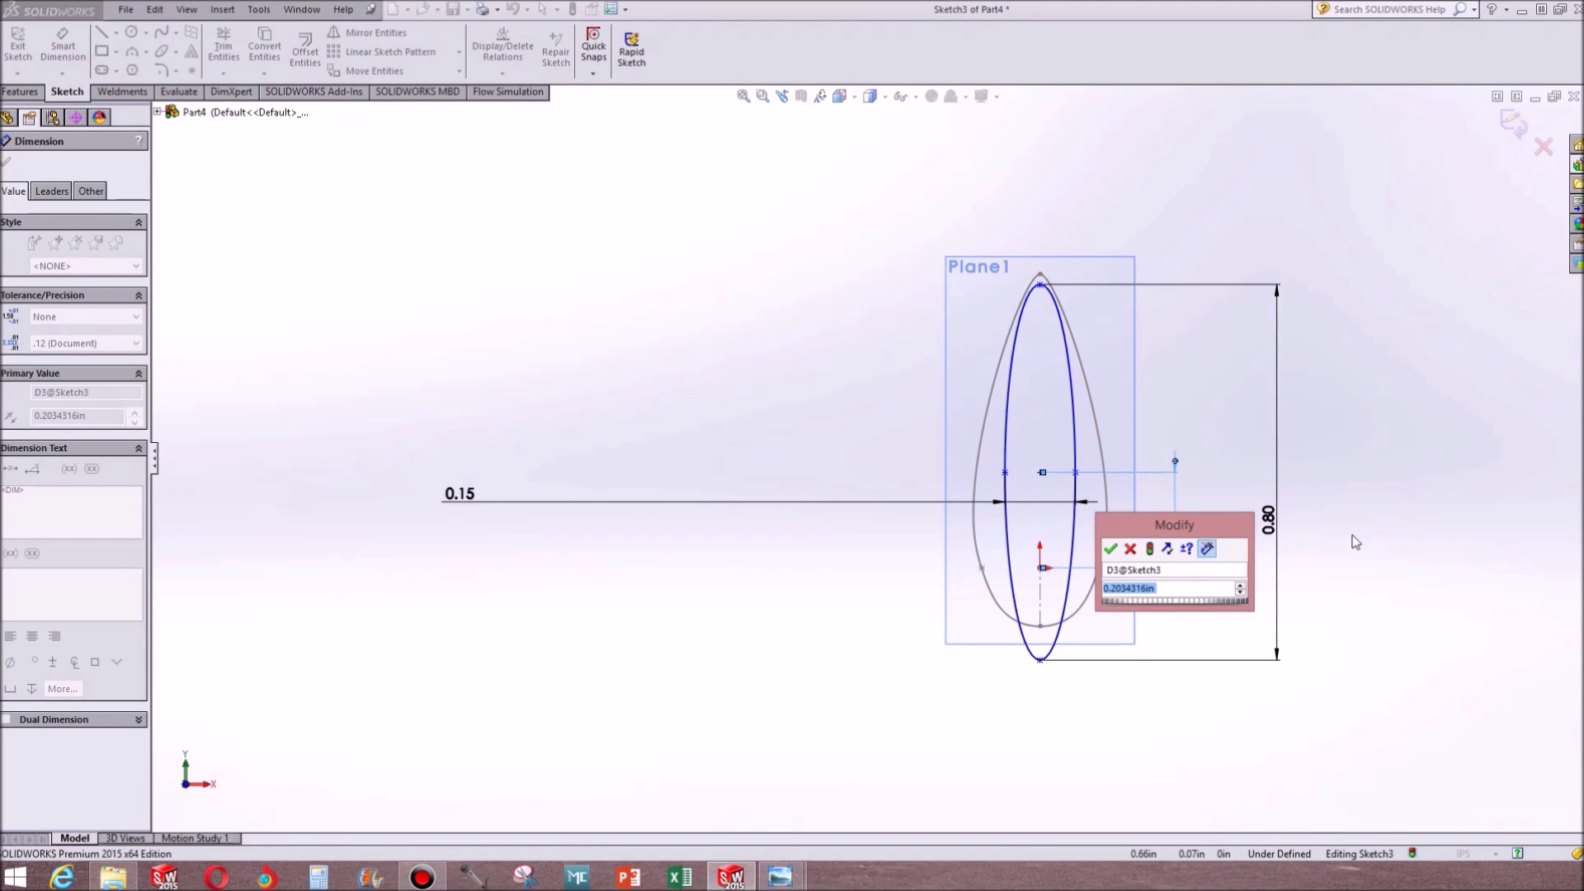
pyautogui.write('.2')
pyautogui.press('Return')
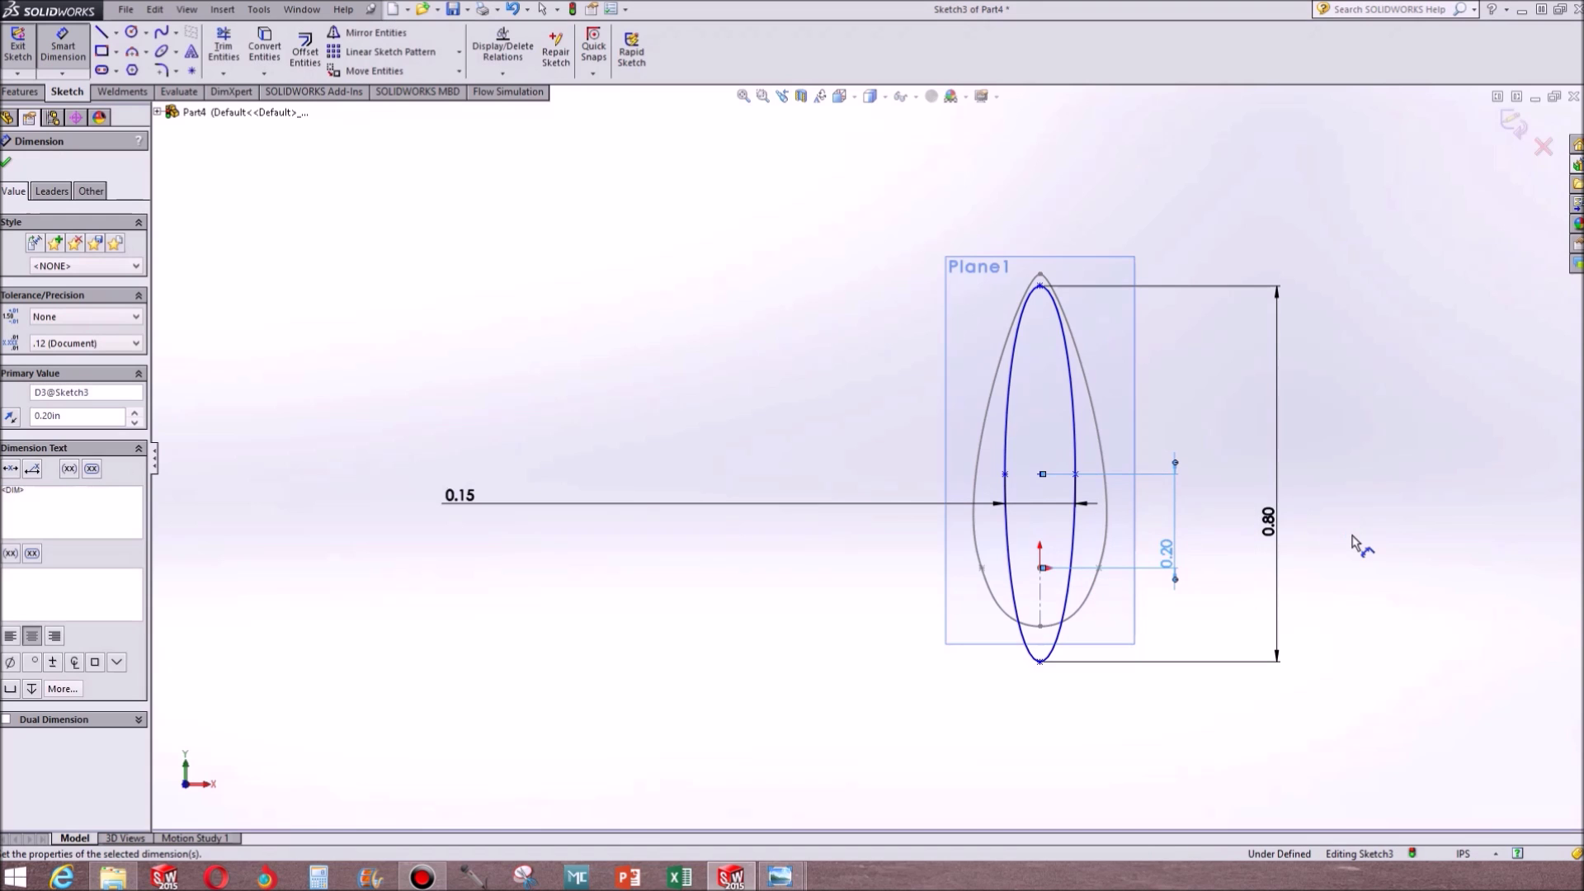
# Add vertical relations between the origin and the ellipse's center, and between the origin and the ellipse's upper end point
pyautogui.press('Escape')
pyautogui.moveTo(1040, 286); pyautogui.dragTo(1053, 367)
pyautogui.click(1128, 538)
pyautogui.keyDown('ctrl'); pyautogui.click(1040, 568); pyautogui.keyUp('ctrl')
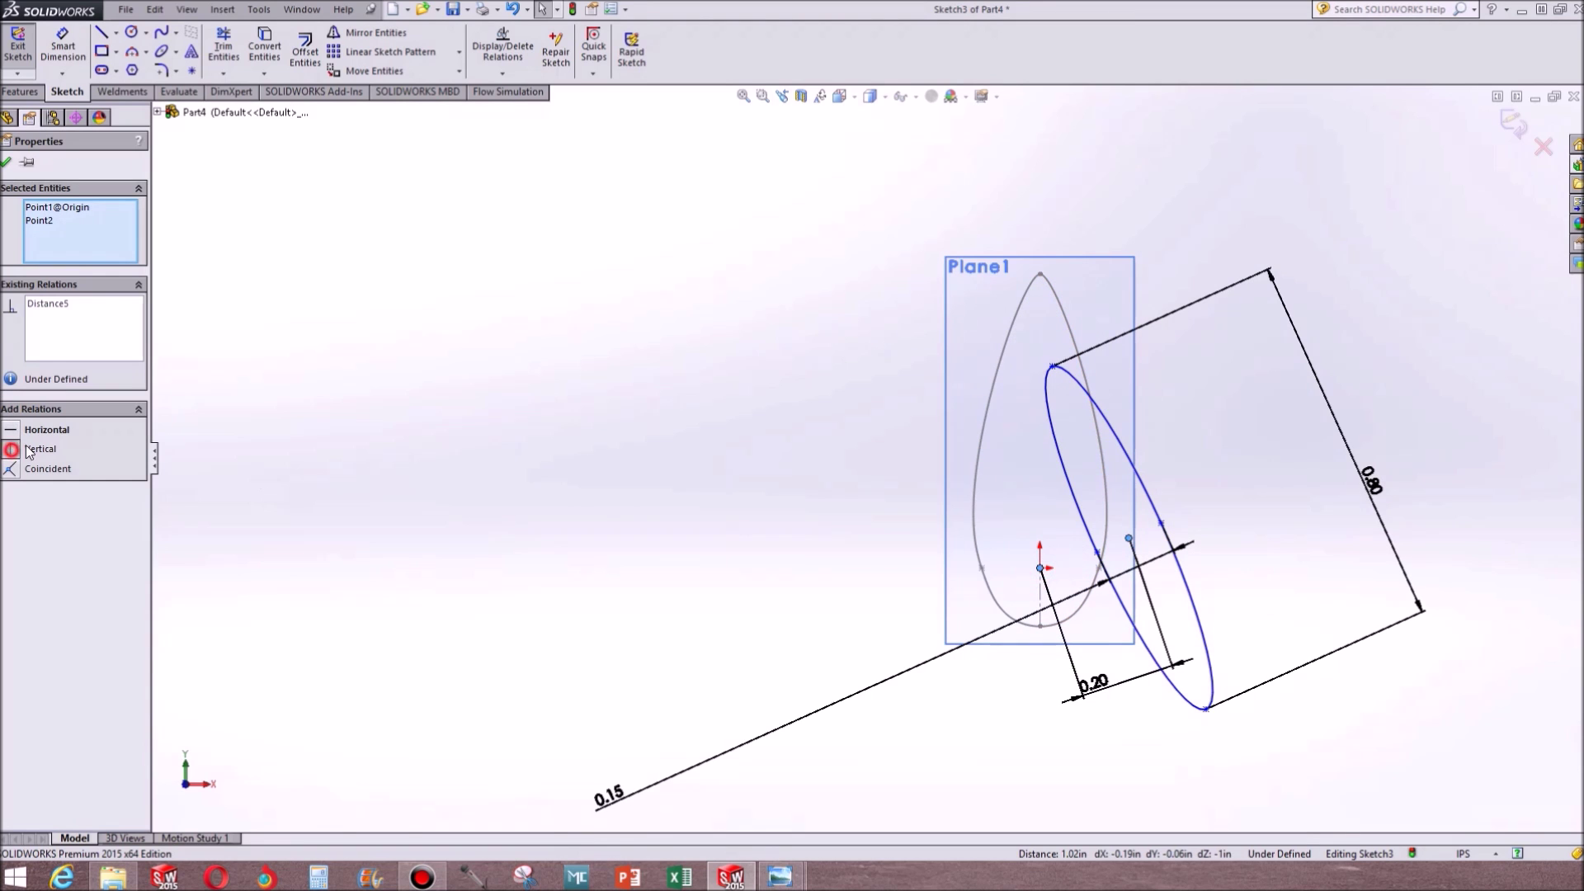
pyautogui.click(33, 450)
pyautogui.click(962, 305)
pyautogui.keyDown('ctrl'); pyautogui.click(1040, 568); pyautogui.keyUp('ctrl')
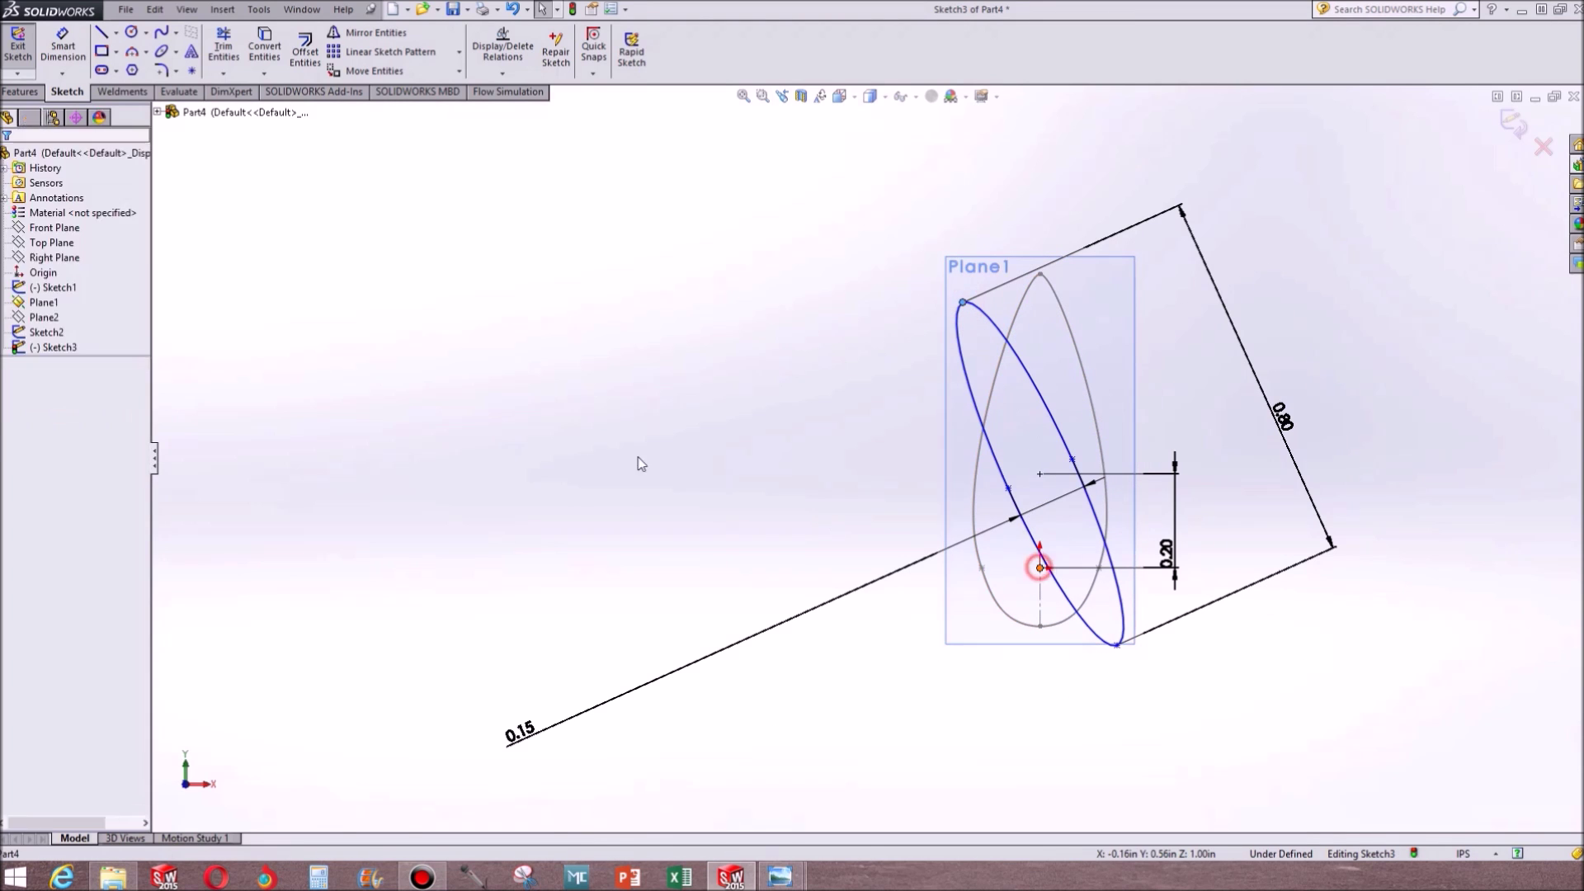
pyautogui.click(8, 448)
pyautogui.click(814, 418)
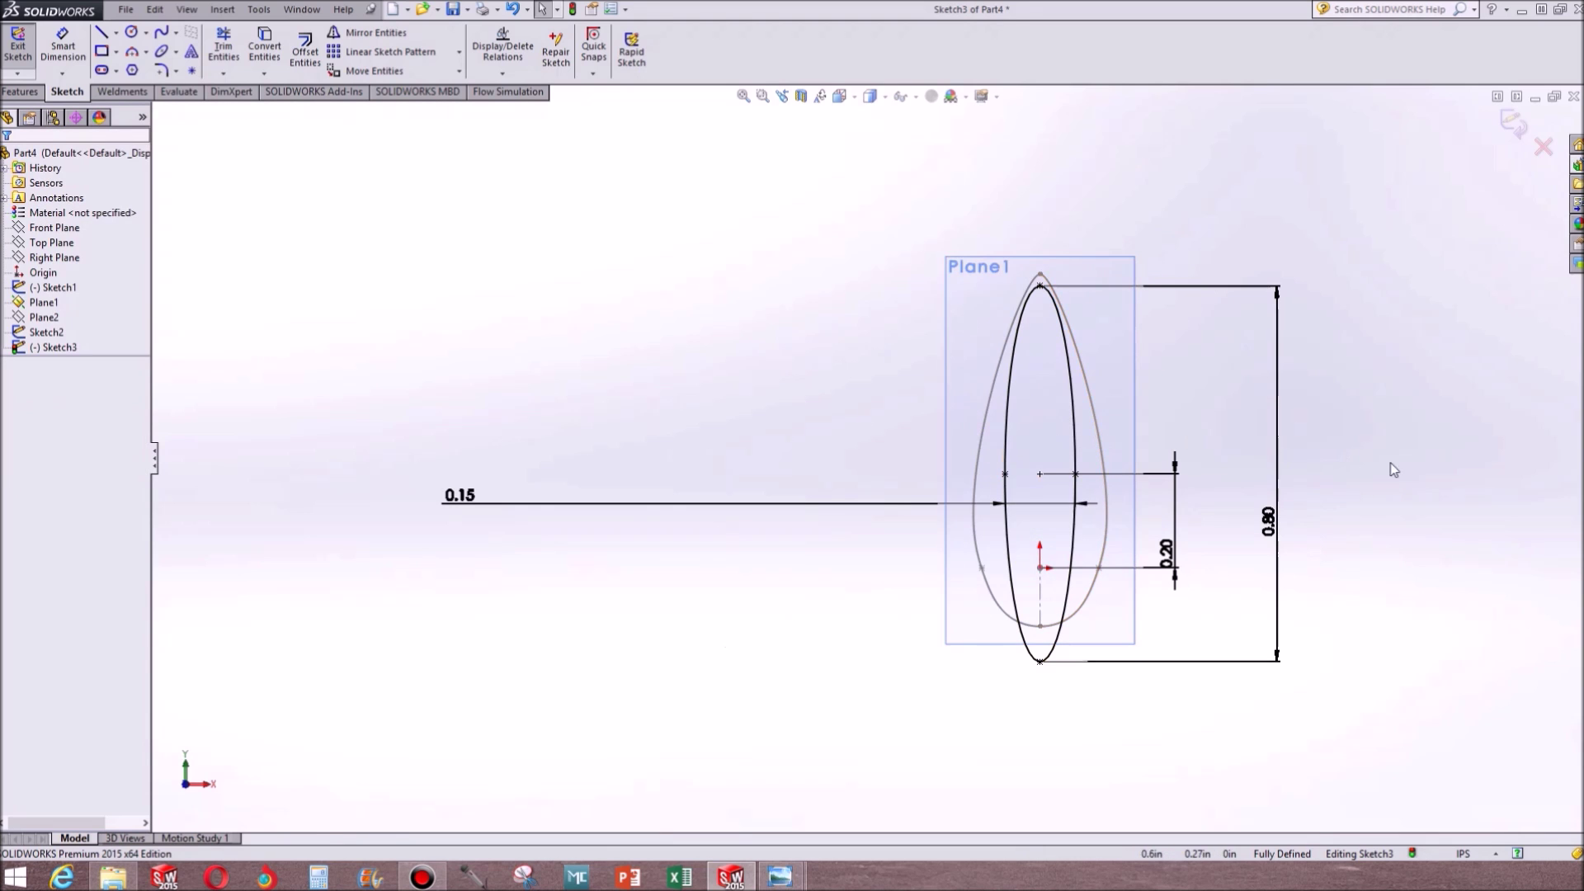
# Close the ellipse sketch and hide Plane1
pyautogui.moveTo(1391, 459); pyautogui.dragTo(1345, 473, button='middle')
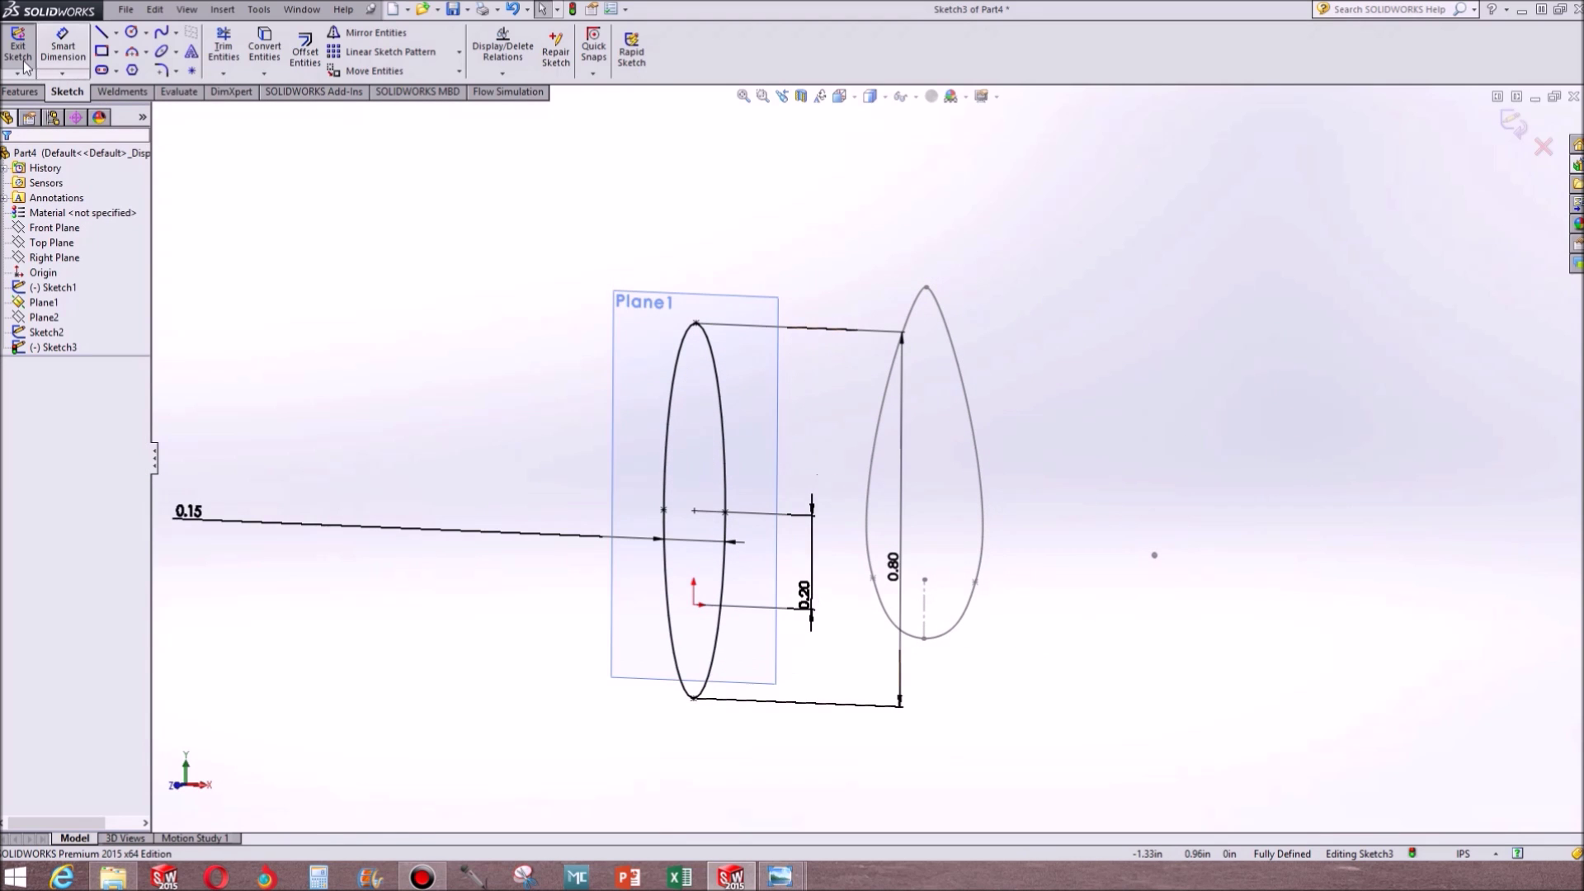
pyautogui.rightClick(675, 295)
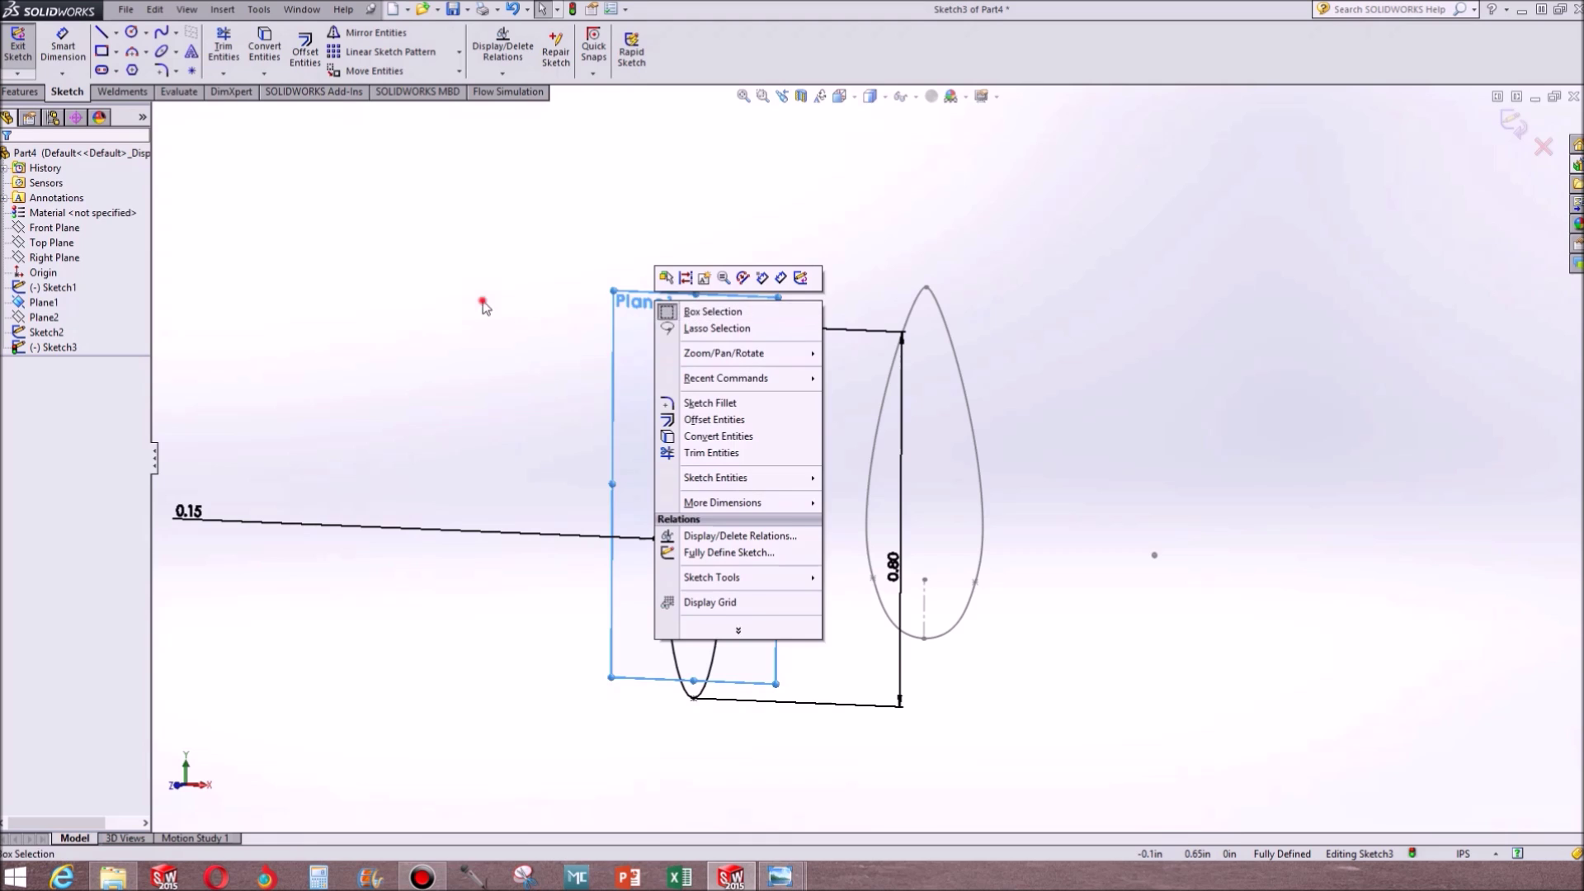
pyautogui.click(486, 308)
pyautogui.click(18, 43)
pyautogui.rightClick(668, 299)
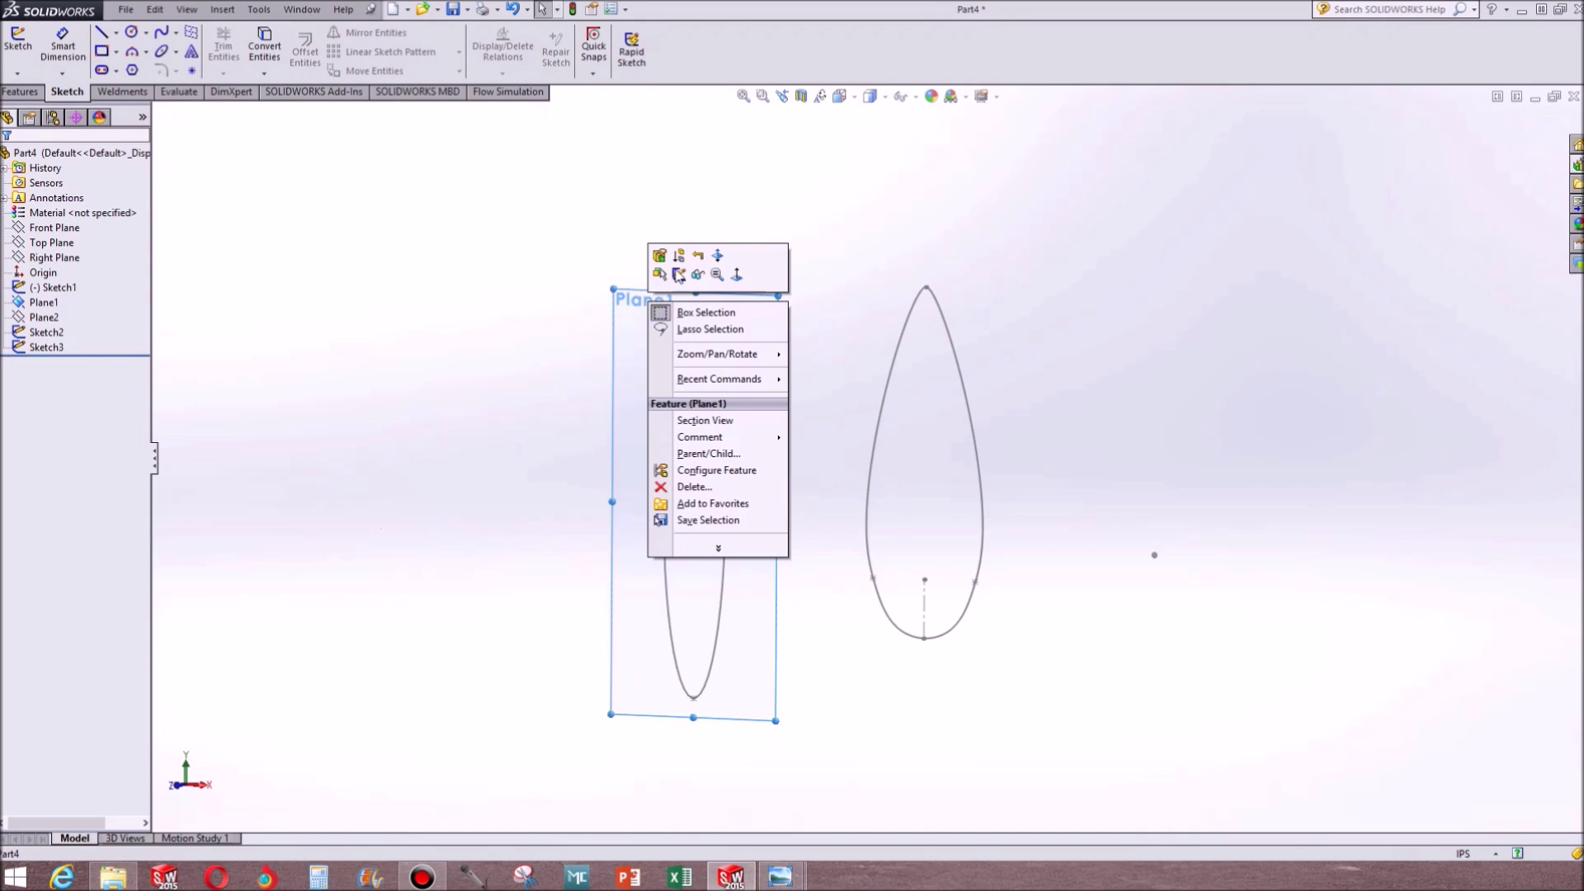
pyautogui.click(695, 281)
pyautogui.moveTo(916, 495)
pyautogui.mouseDown(button='middle')
pyautogui.moveTo(923, 478)
pyautogui.moveTo(741, 526)
pyautogui.moveTo(739, 503)
pyautogui.moveTo(813, 505)
pyautogui.mouseUp(button='middle')
pyautogui.moveTo(1583, 235); pyautogui.dragTo(858, 252)
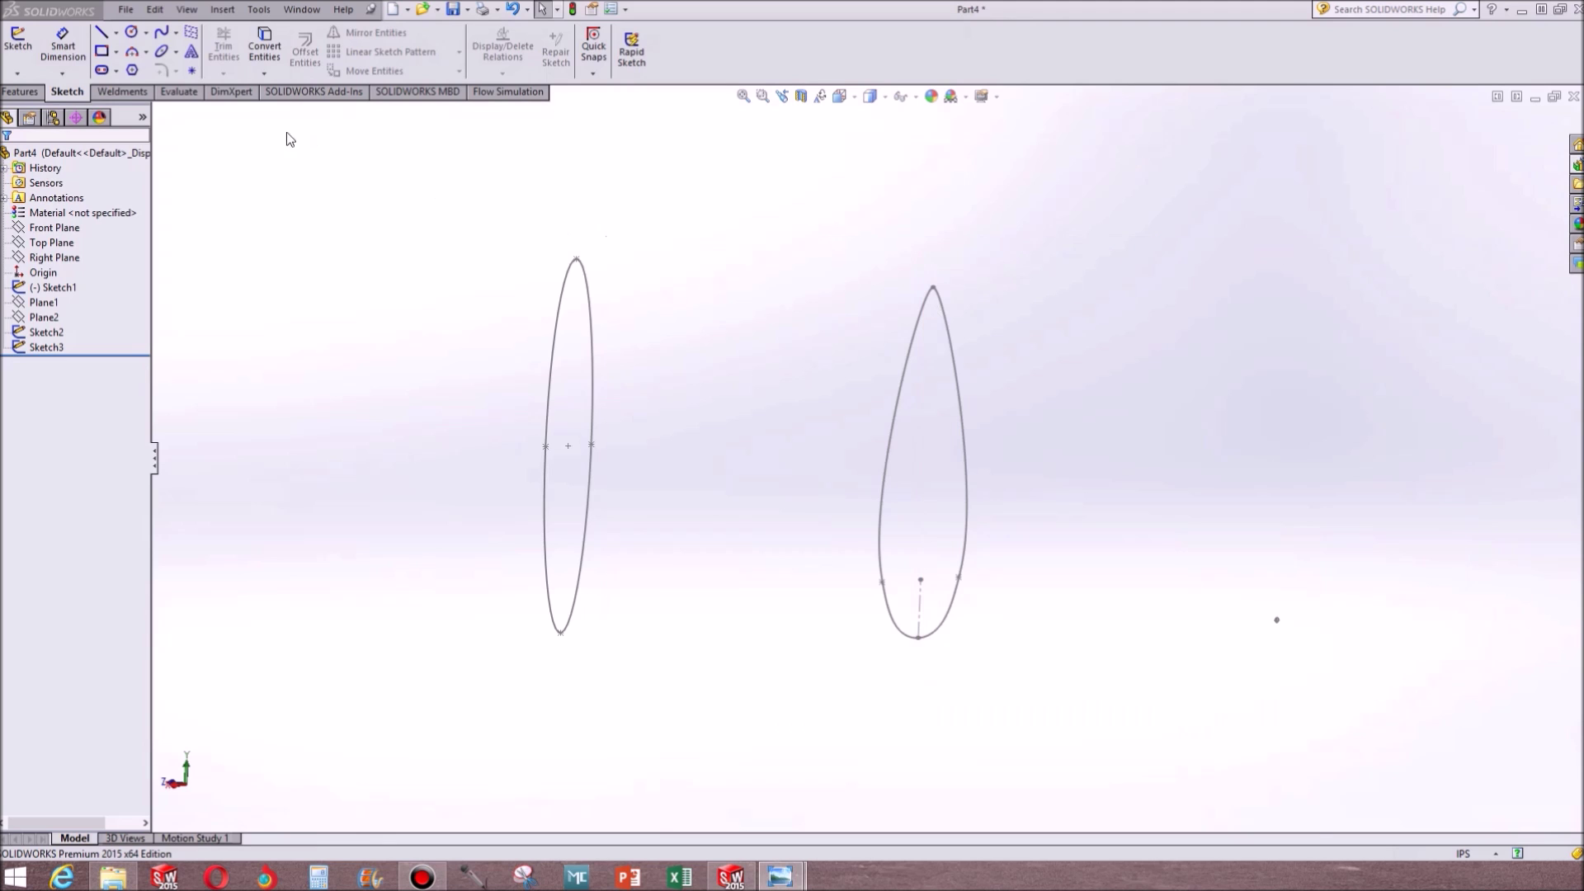
# Create a reference plane offset 0.25 in from the Front Plane in the flipped direction, toward the small circle
pyautogui.click(21, 91)
pyautogui.click(655, 49)
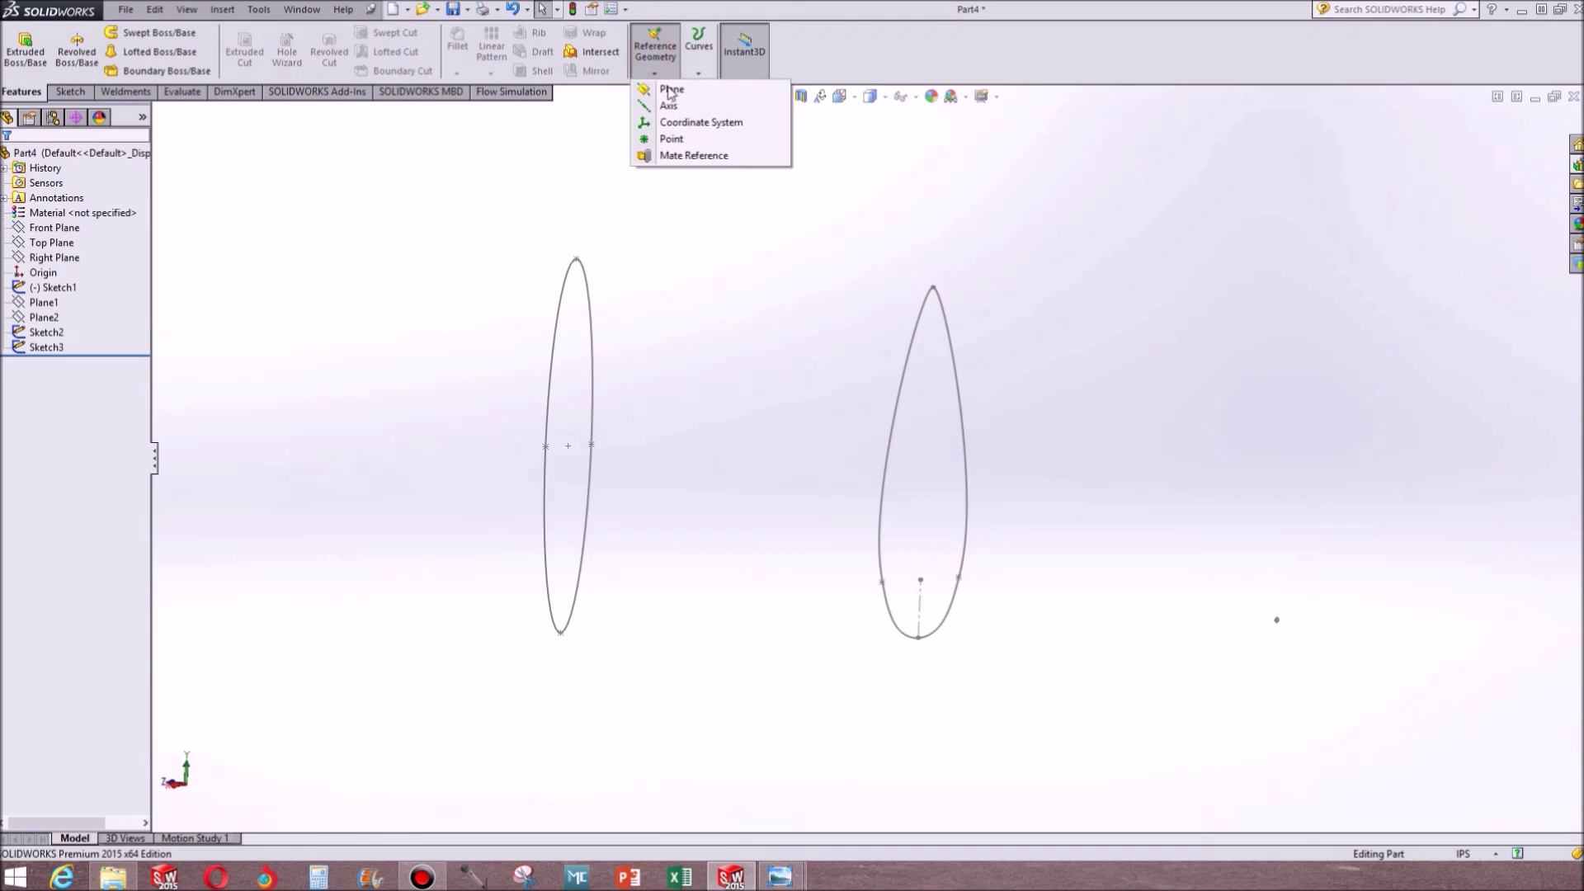
pyautogui.click(670, 117)
pyautogui.click(157, 111)
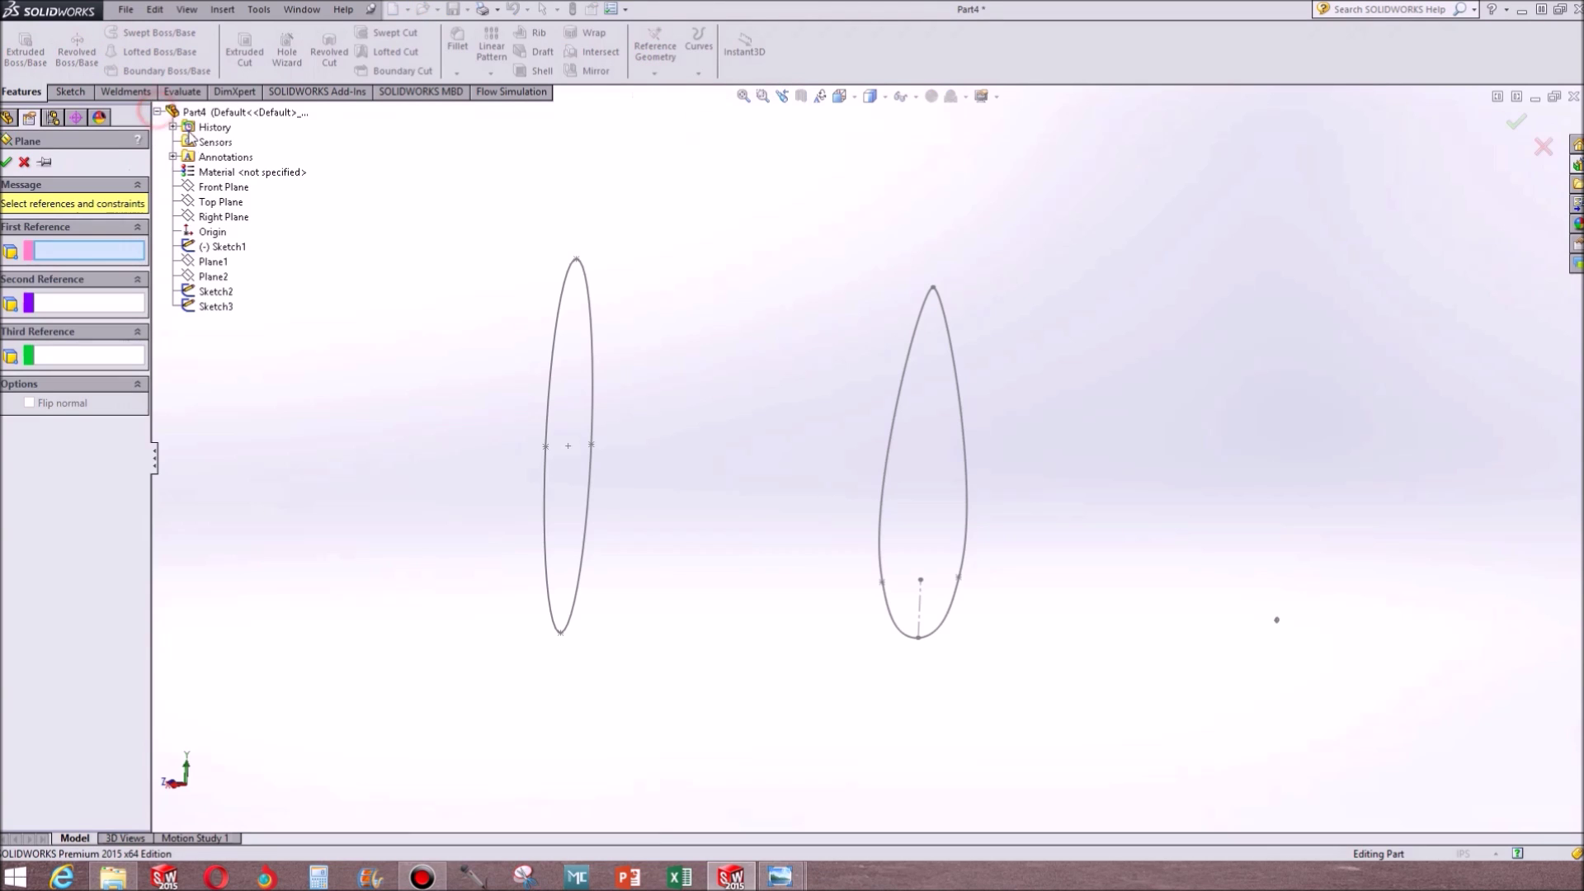
pyautogui.click(220, 201)
pyautogui.click(220, 187)
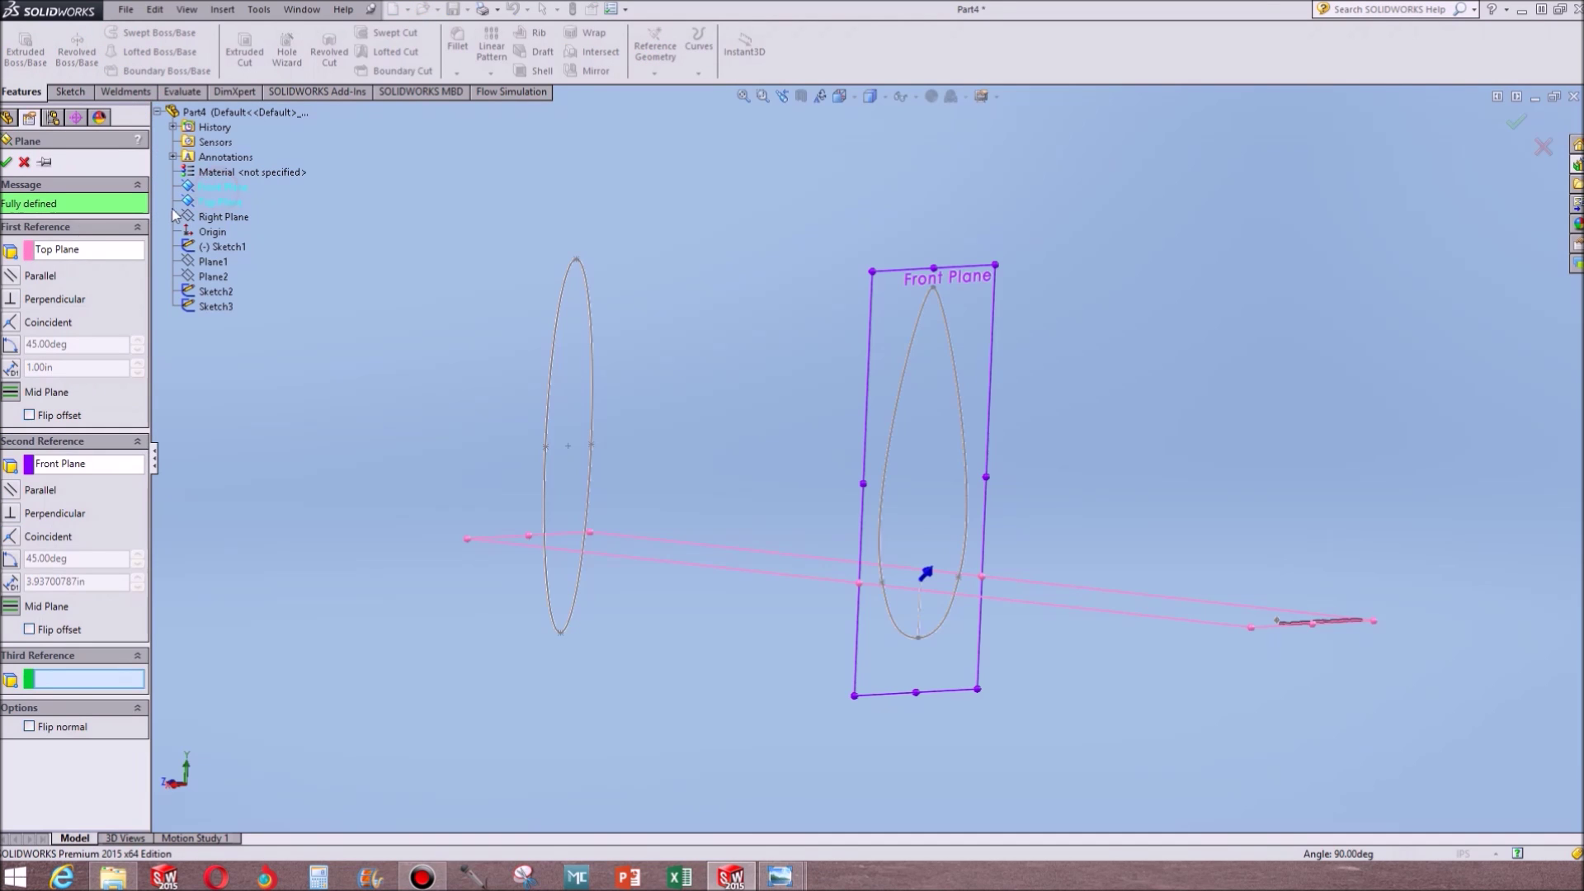
pyautogui.rightClick(51, 245)
pyautogui.click(78, 256)
pyautogui.rightClick(61, 298)
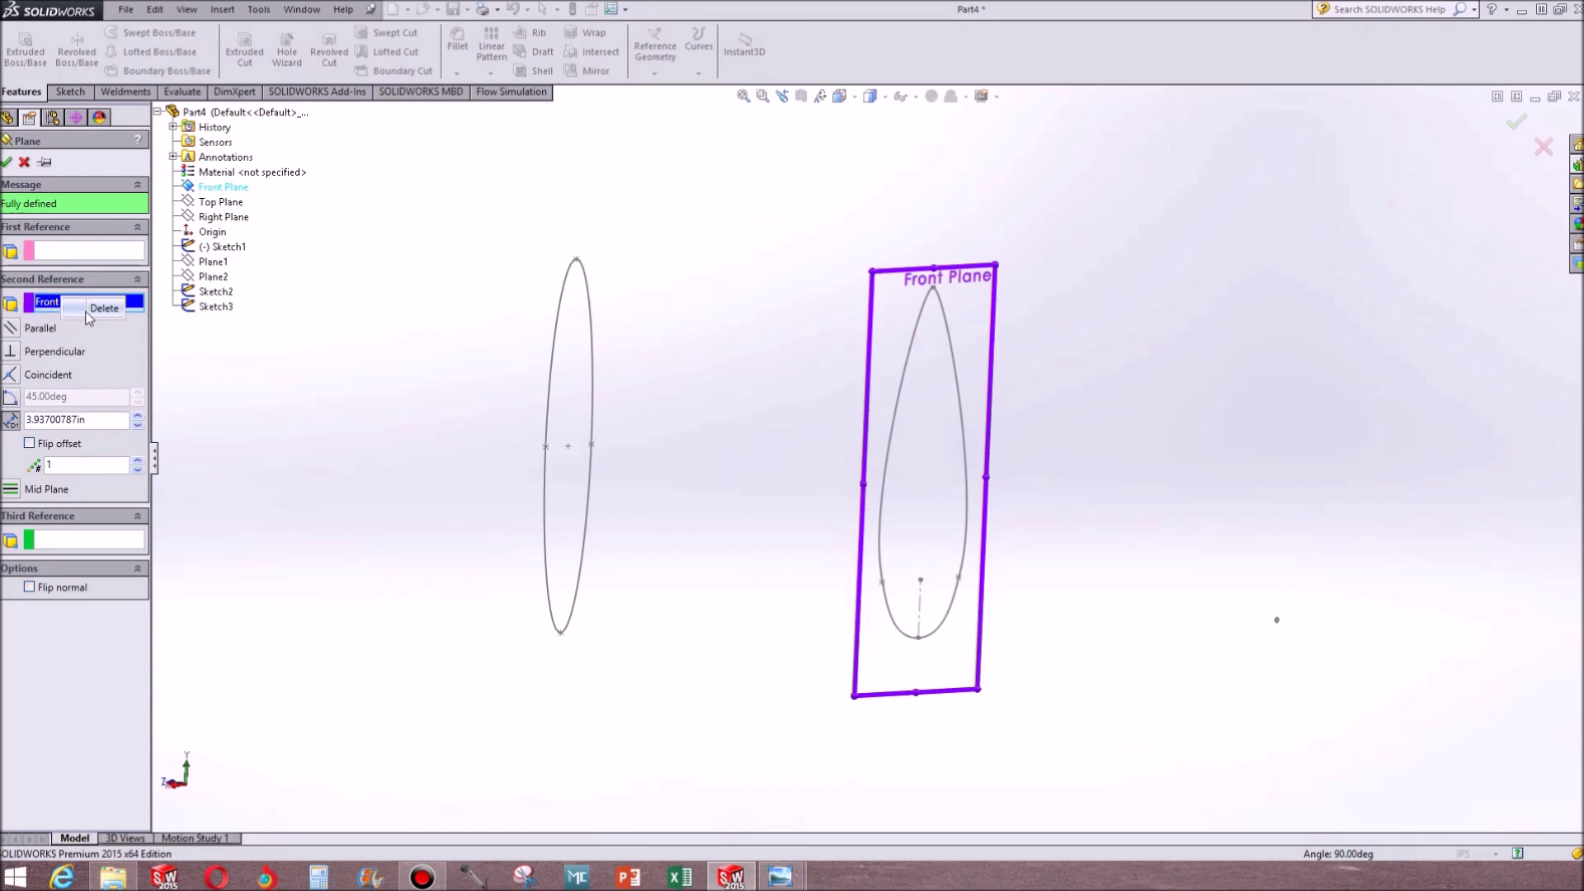
pyautogui.click(102, 308)
pyautogui.click(220, 187)
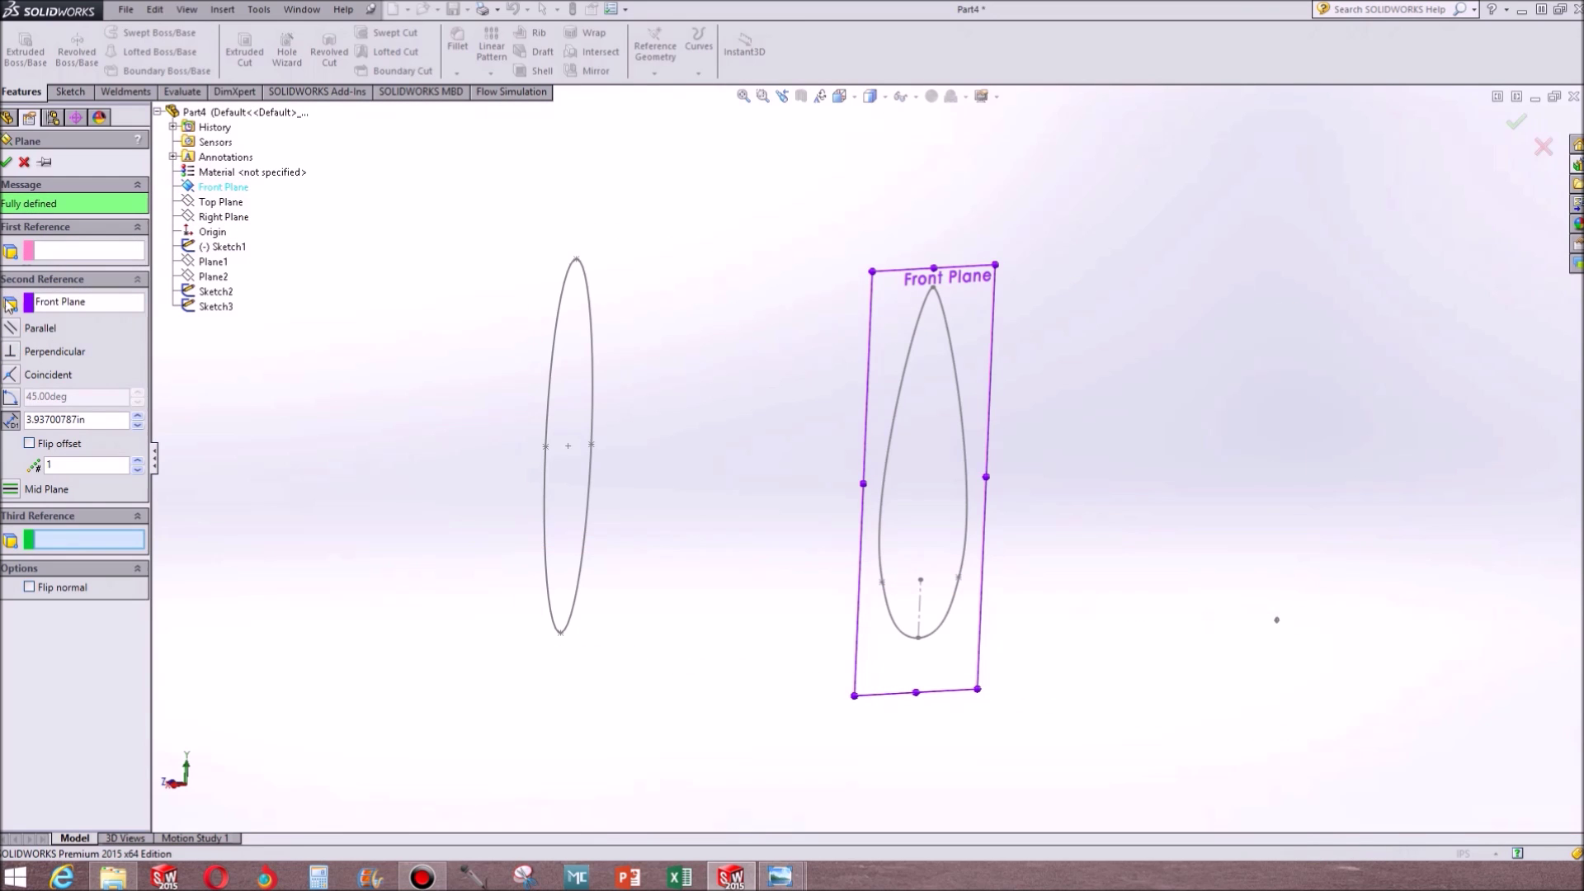
pyautogui.write('0.25')
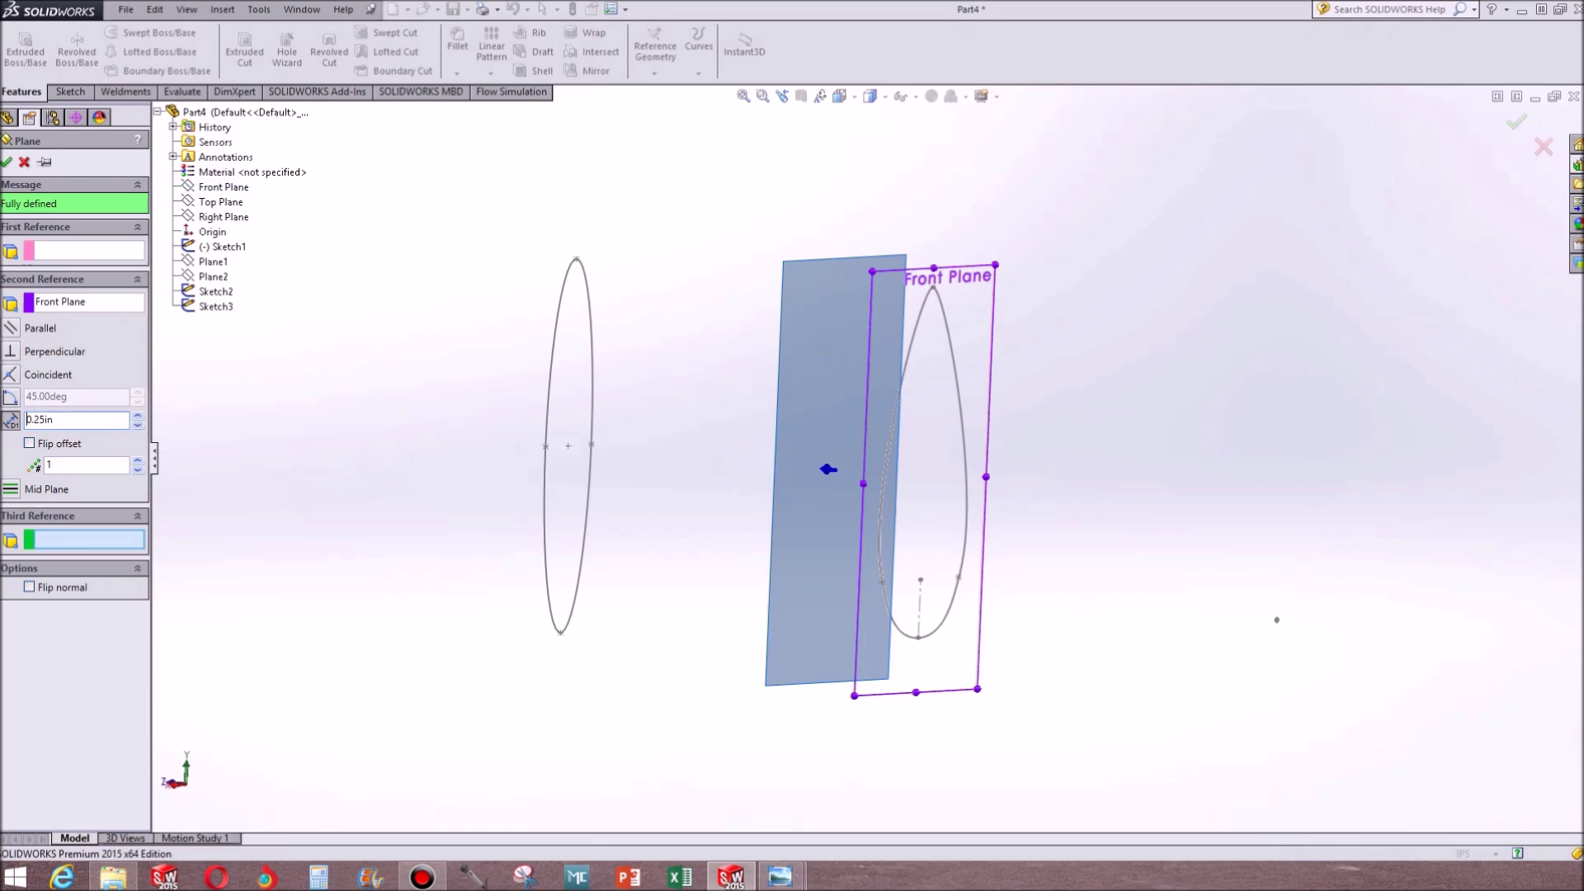
pyautogui.click(31, 441)
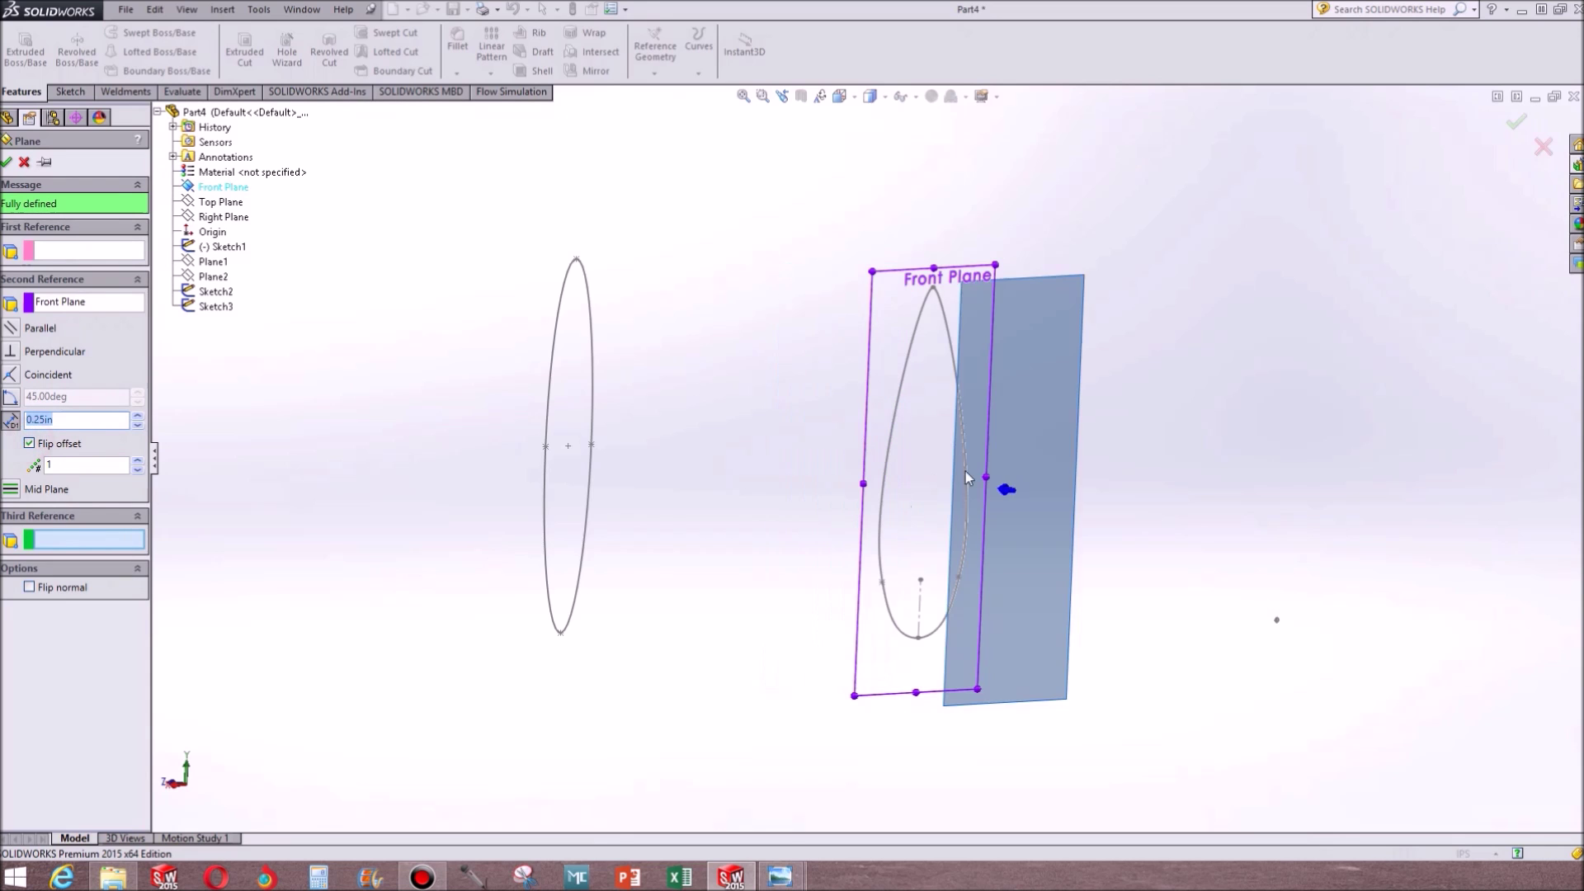
pyautogui.click(8, 162)
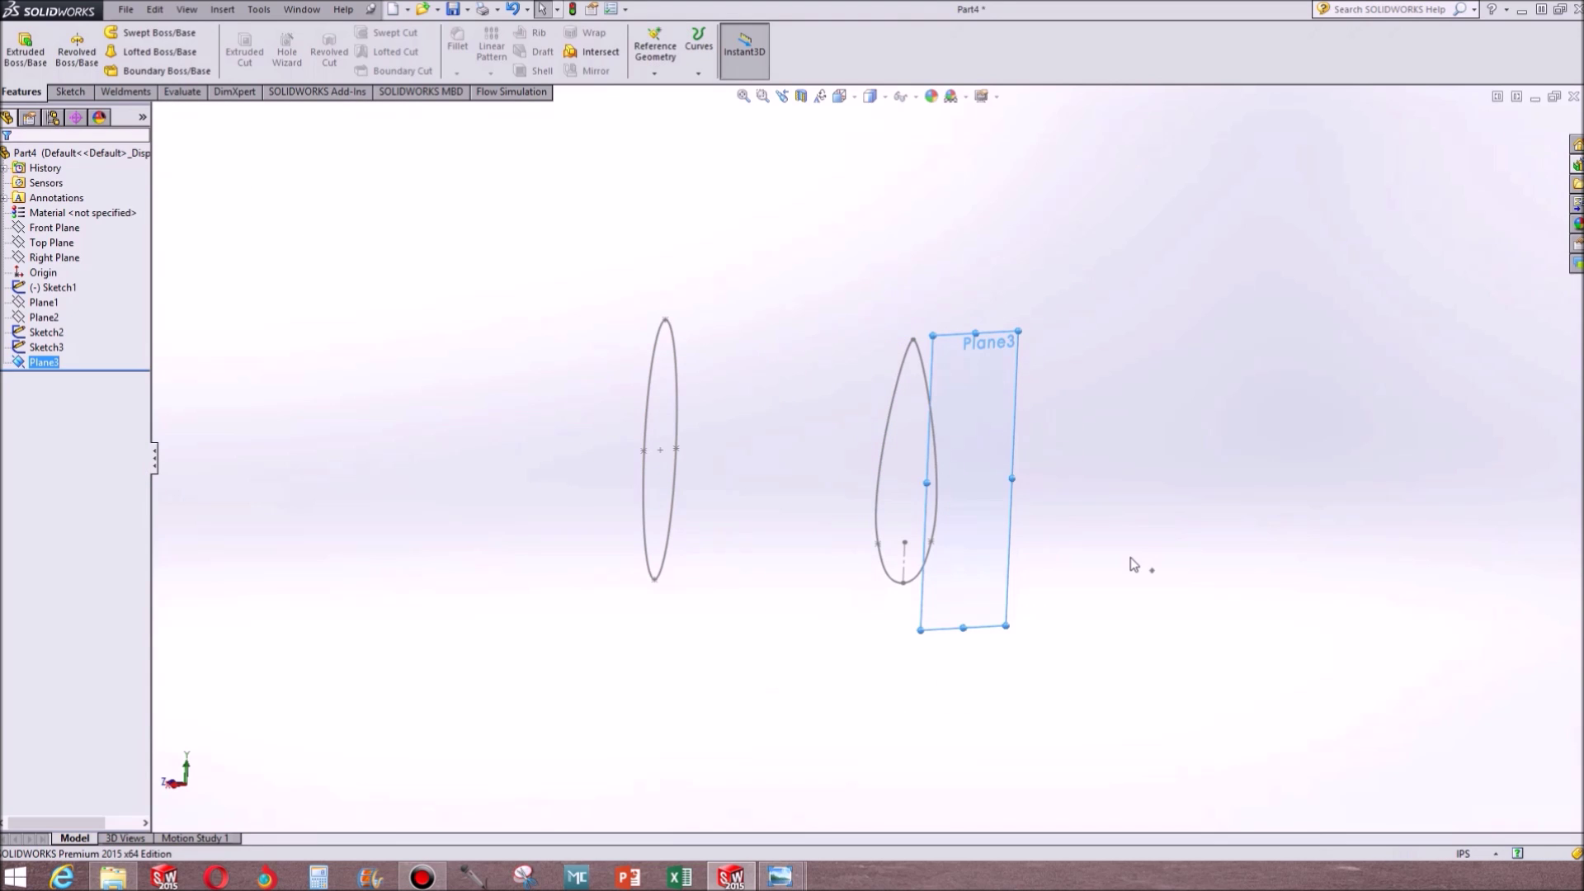
# Sketch a four-point spline on Plane3 from about 0.04 in above the origin, out sideways about 0.73 in, and up to about 0.59 in
pyautogui.hotkey('ctrl', '8')
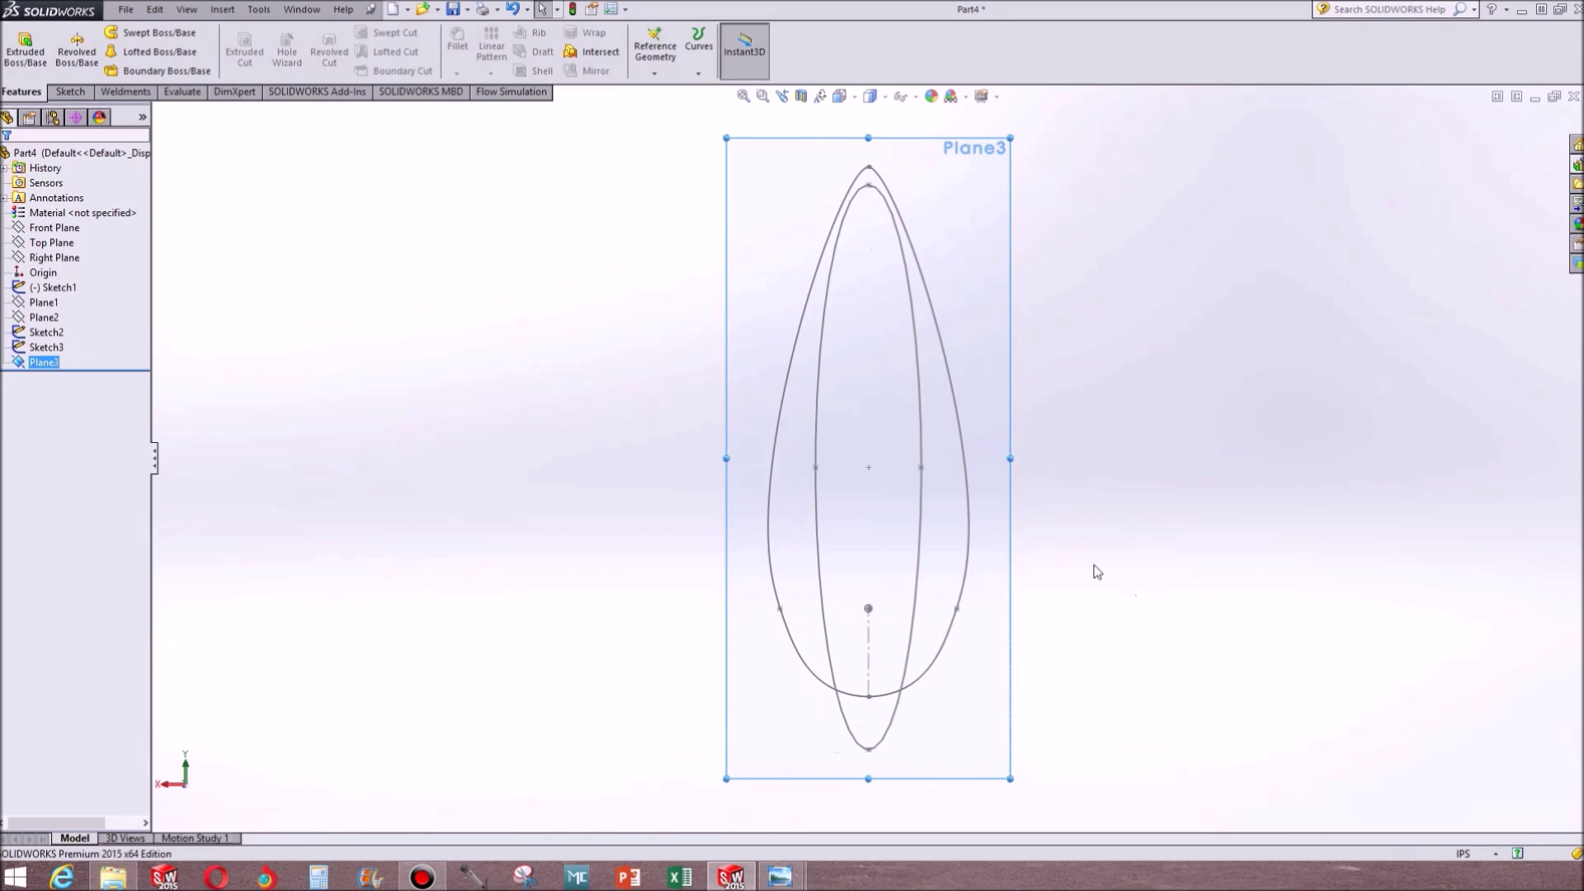
pyautogui.click(69, 91)
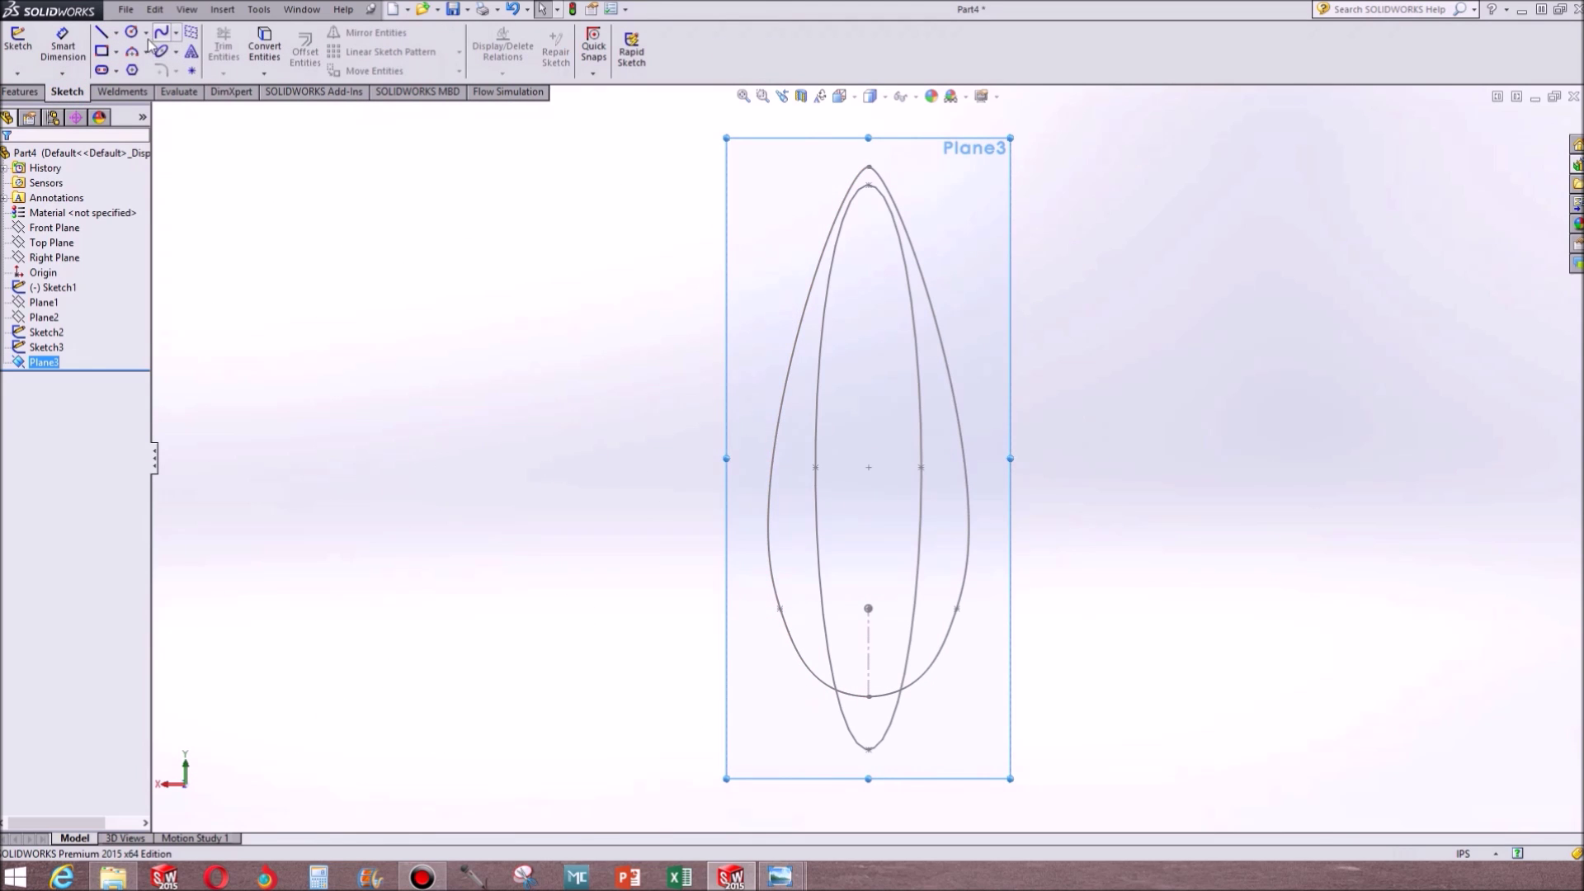
pyautogui.click(17, 41)
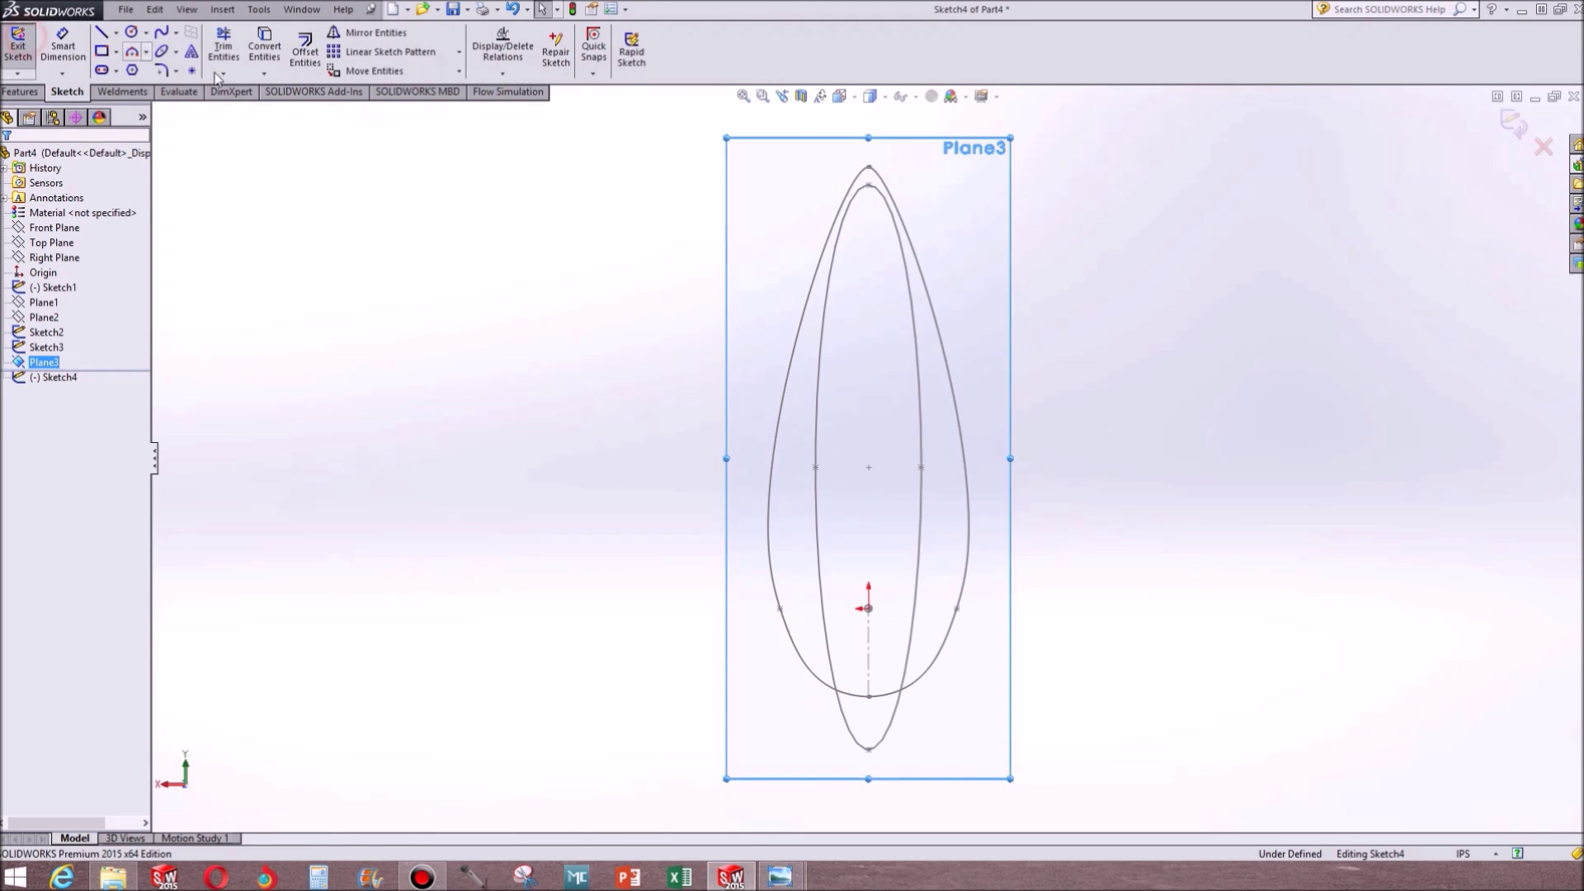
pyautogui.click(162, 32)
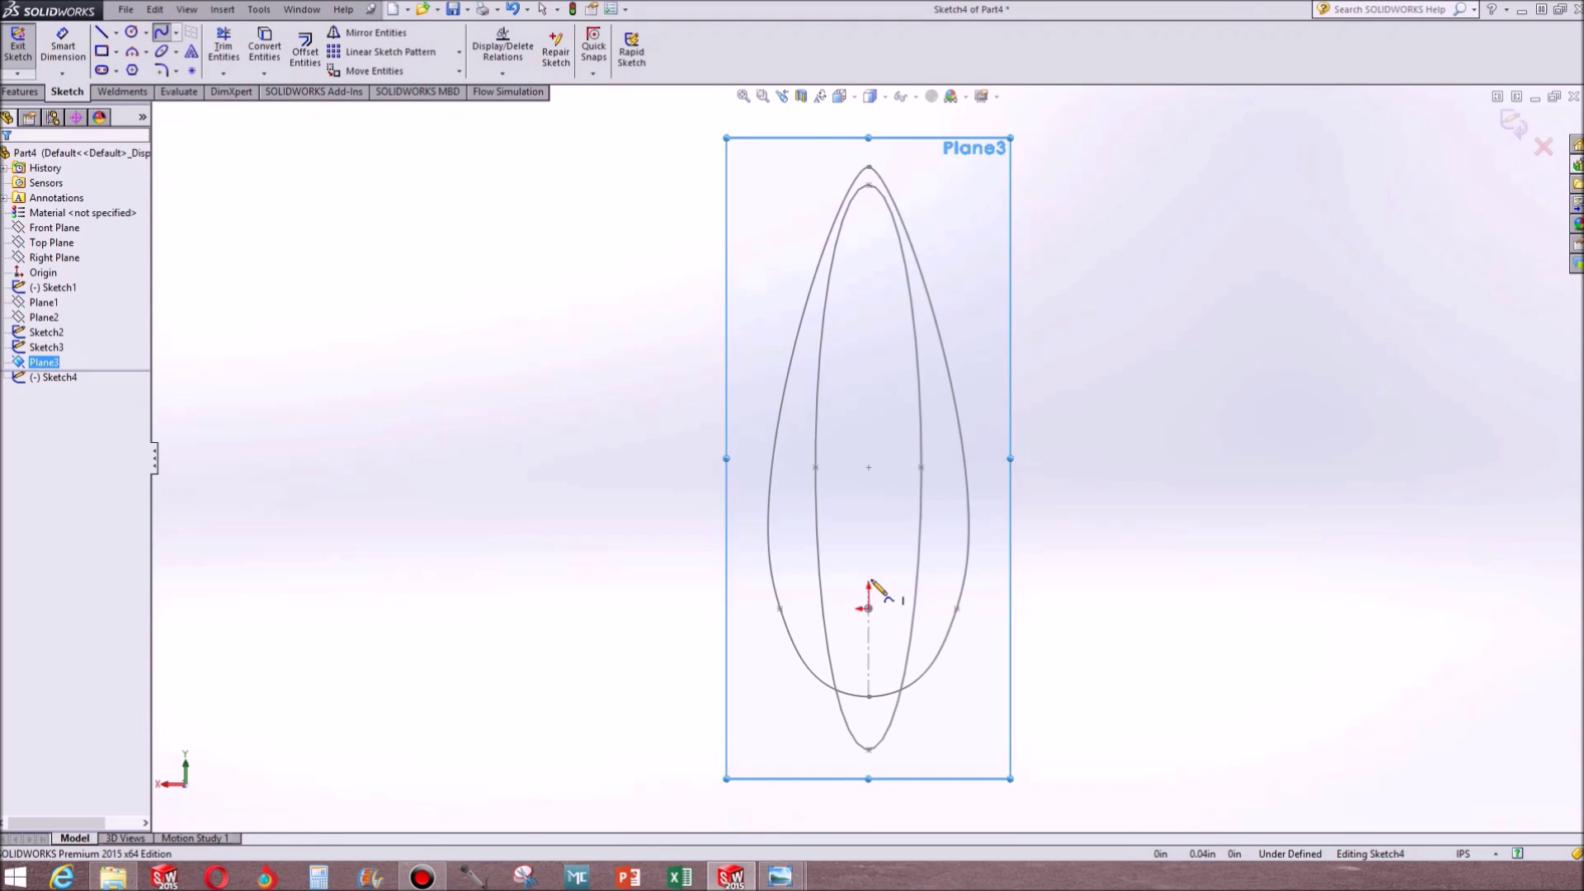
pyautogui.click(868, 582)
pyautogui.click(1384, 568)
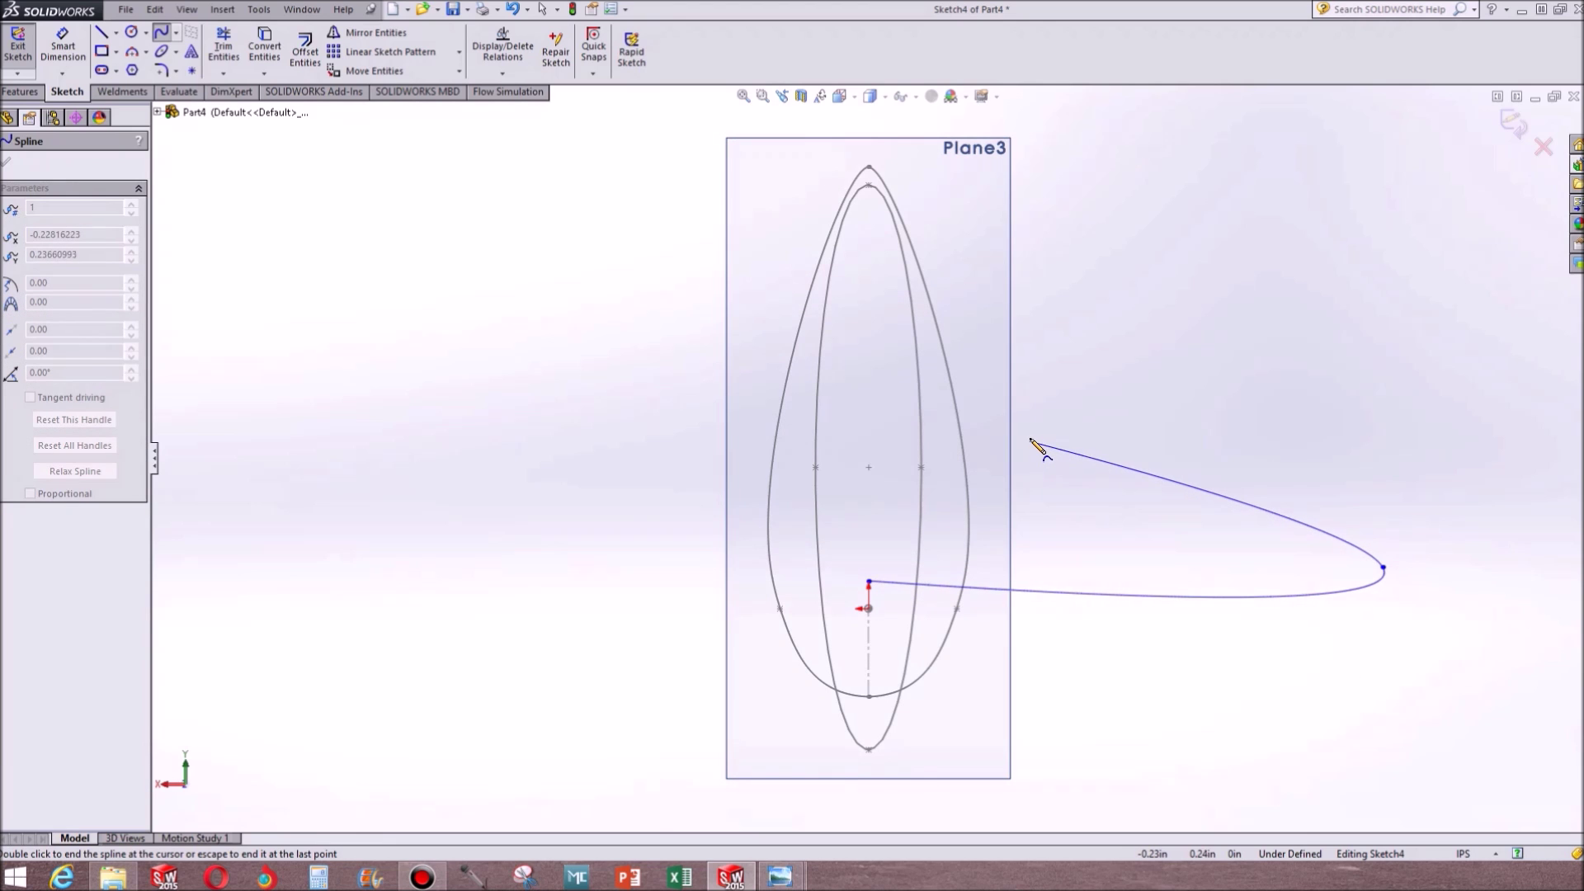
pyautogui.click(1031, 438)
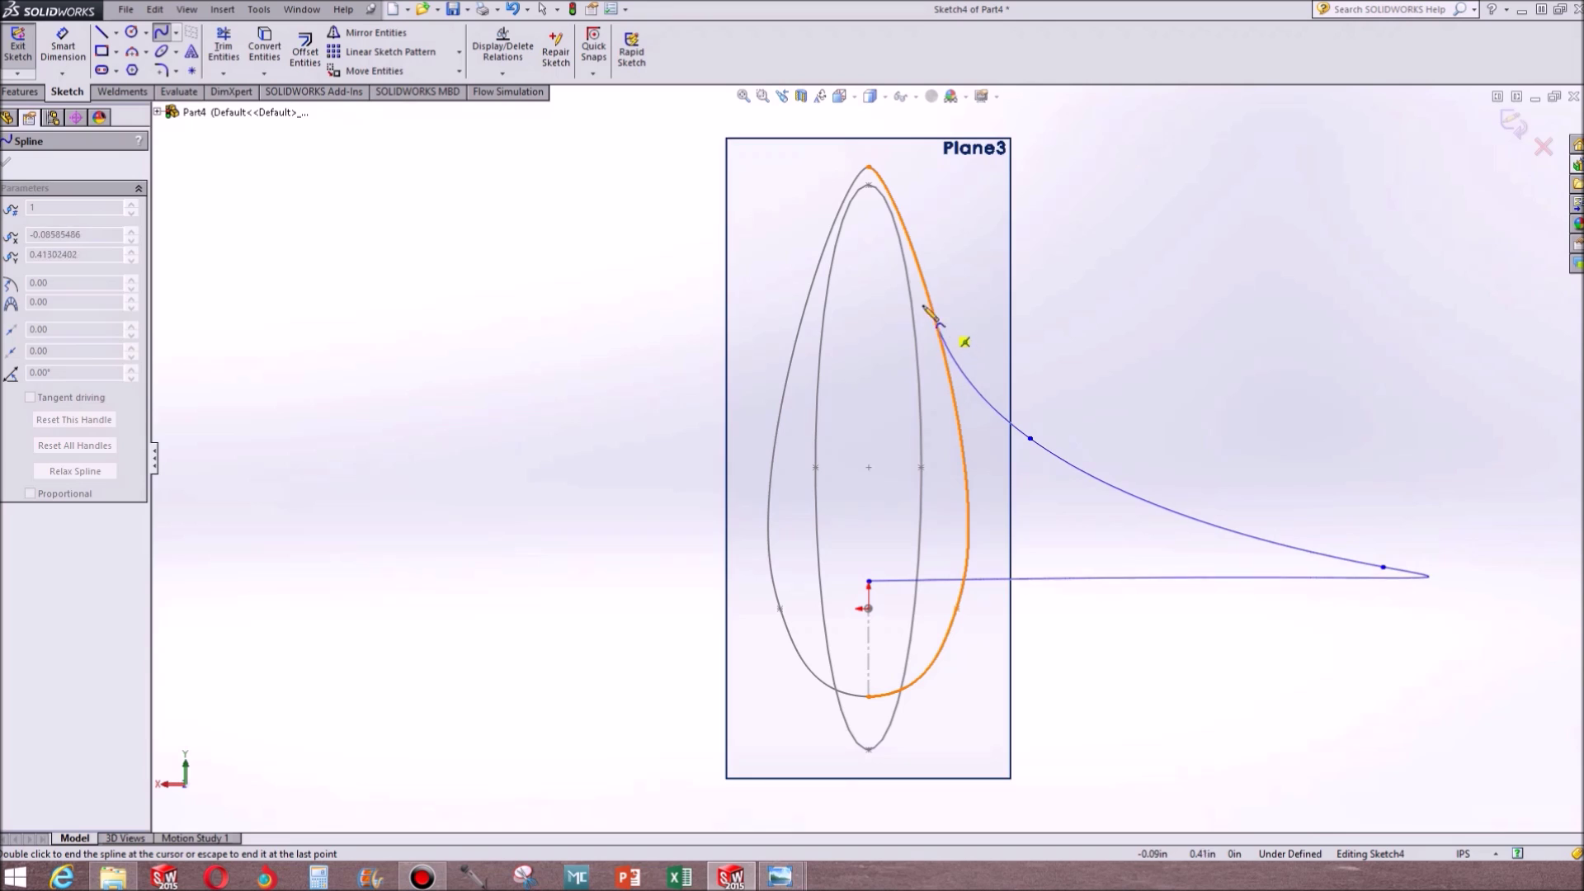
pyautogui.doubleClick(871, 192)
pyautogui.press('Escape')
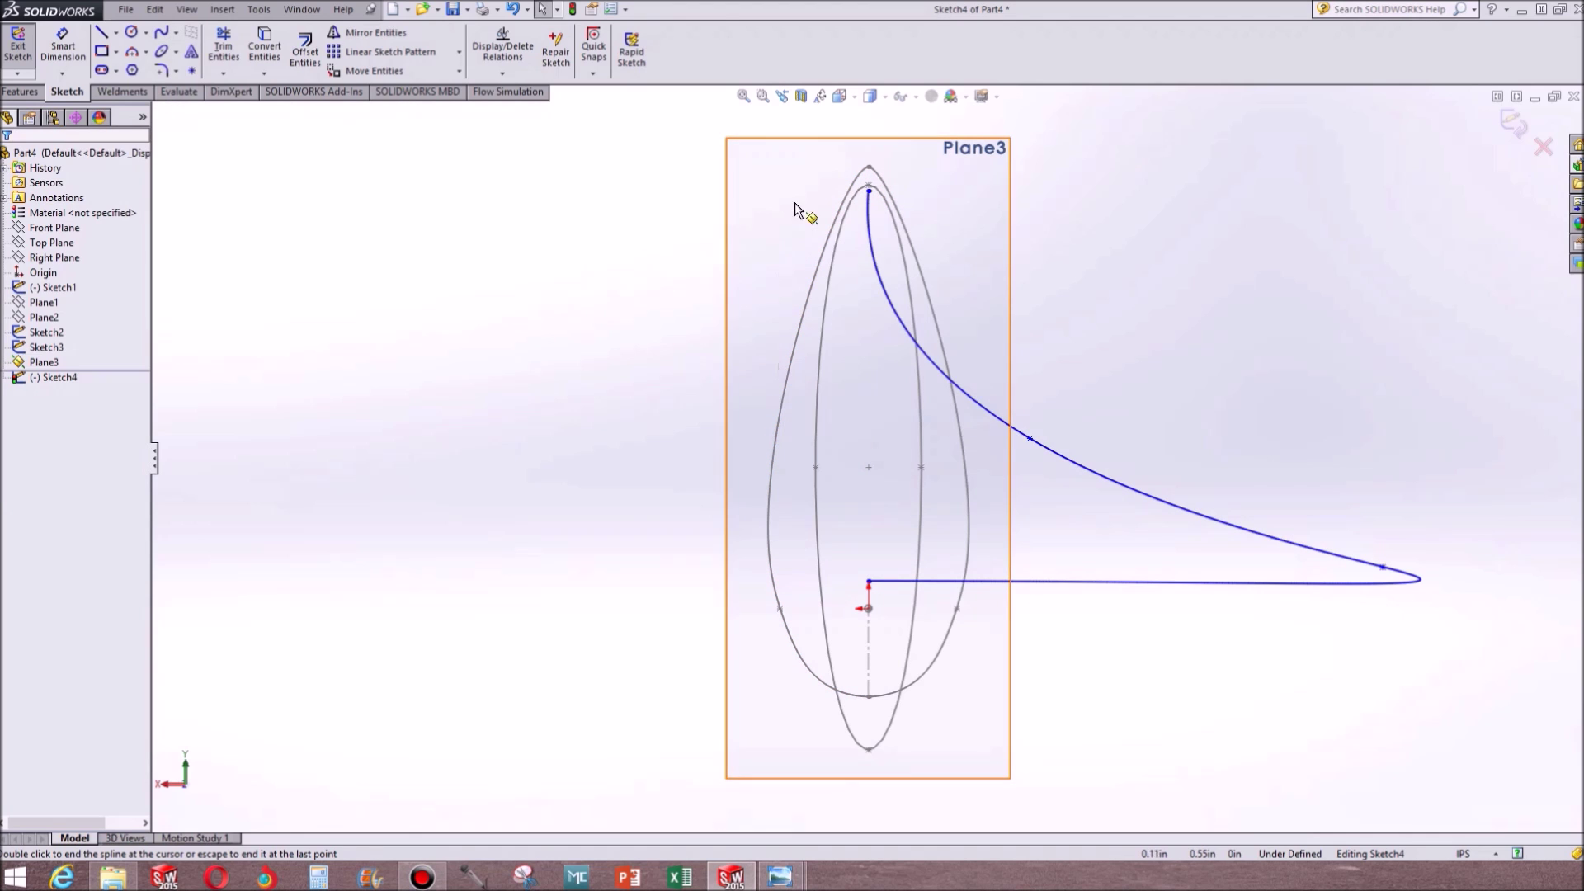
# Reshape the spline with a nearly horizontal tangent at its upper end and a raised, rounded outer tip with a steep tangent
pyautogui.click(869, 191)
pyautogui.moveTo(922, 272); pyautogui.dragTo(871, 198)
pyautogui.click(869, 190)
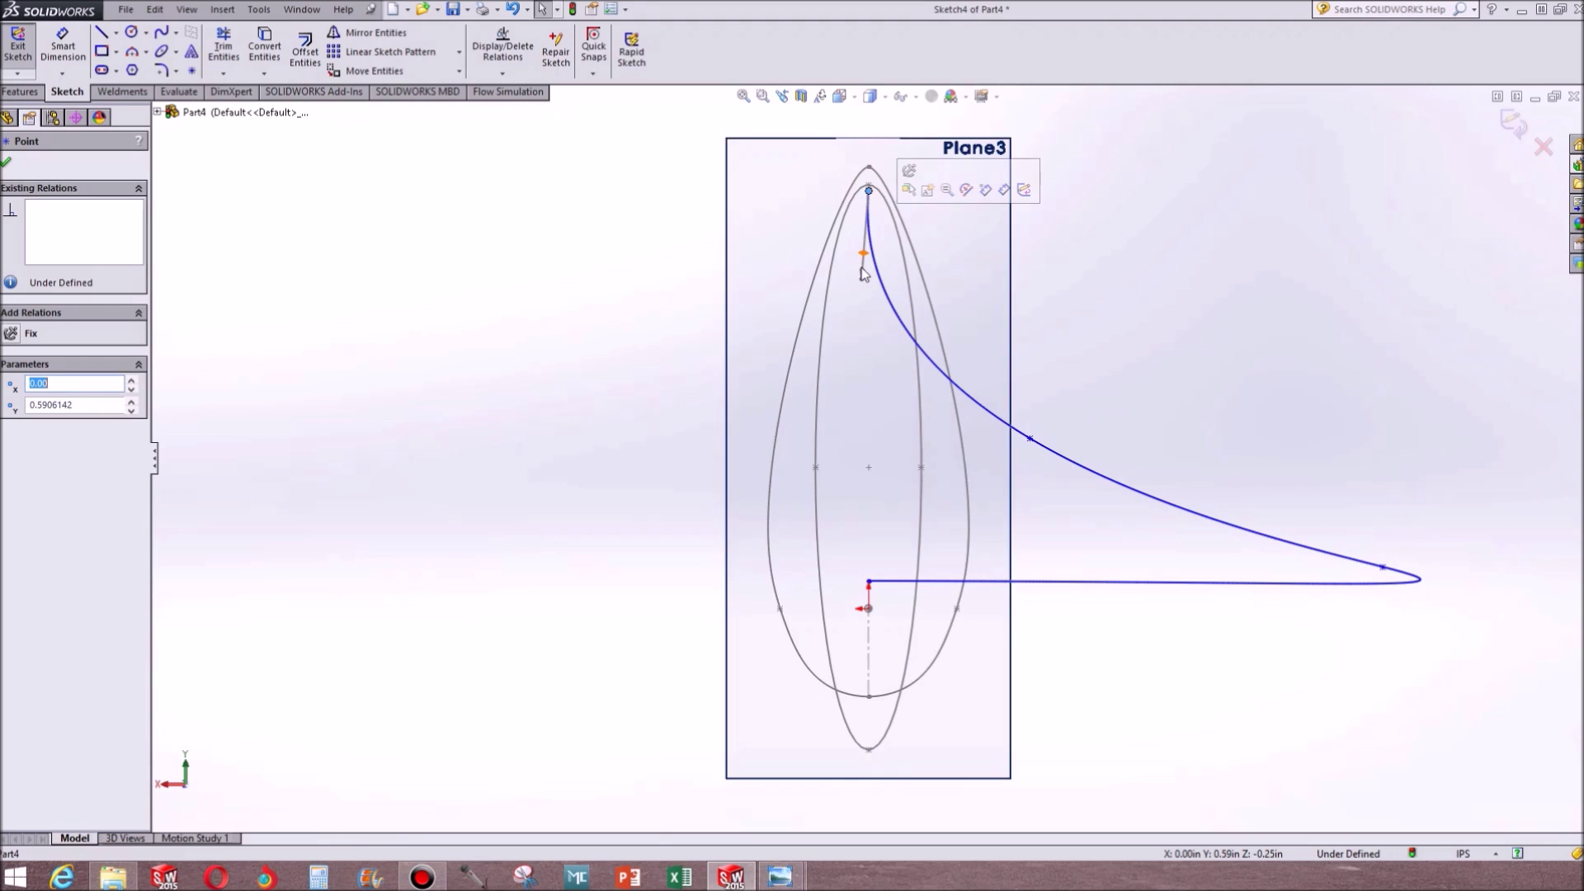
pyautogui.moveTo(863, 274)
pyautogui.mouseDown()
pyautogui.moveTo(868, 221)
pyautogui.moveTo(891, 196)
pyautogui.moveTo(843, 252)
pyautogui.moveTo(852, 281)
pyautogui.mouseUp()
pyautogui.click(1351, 549)
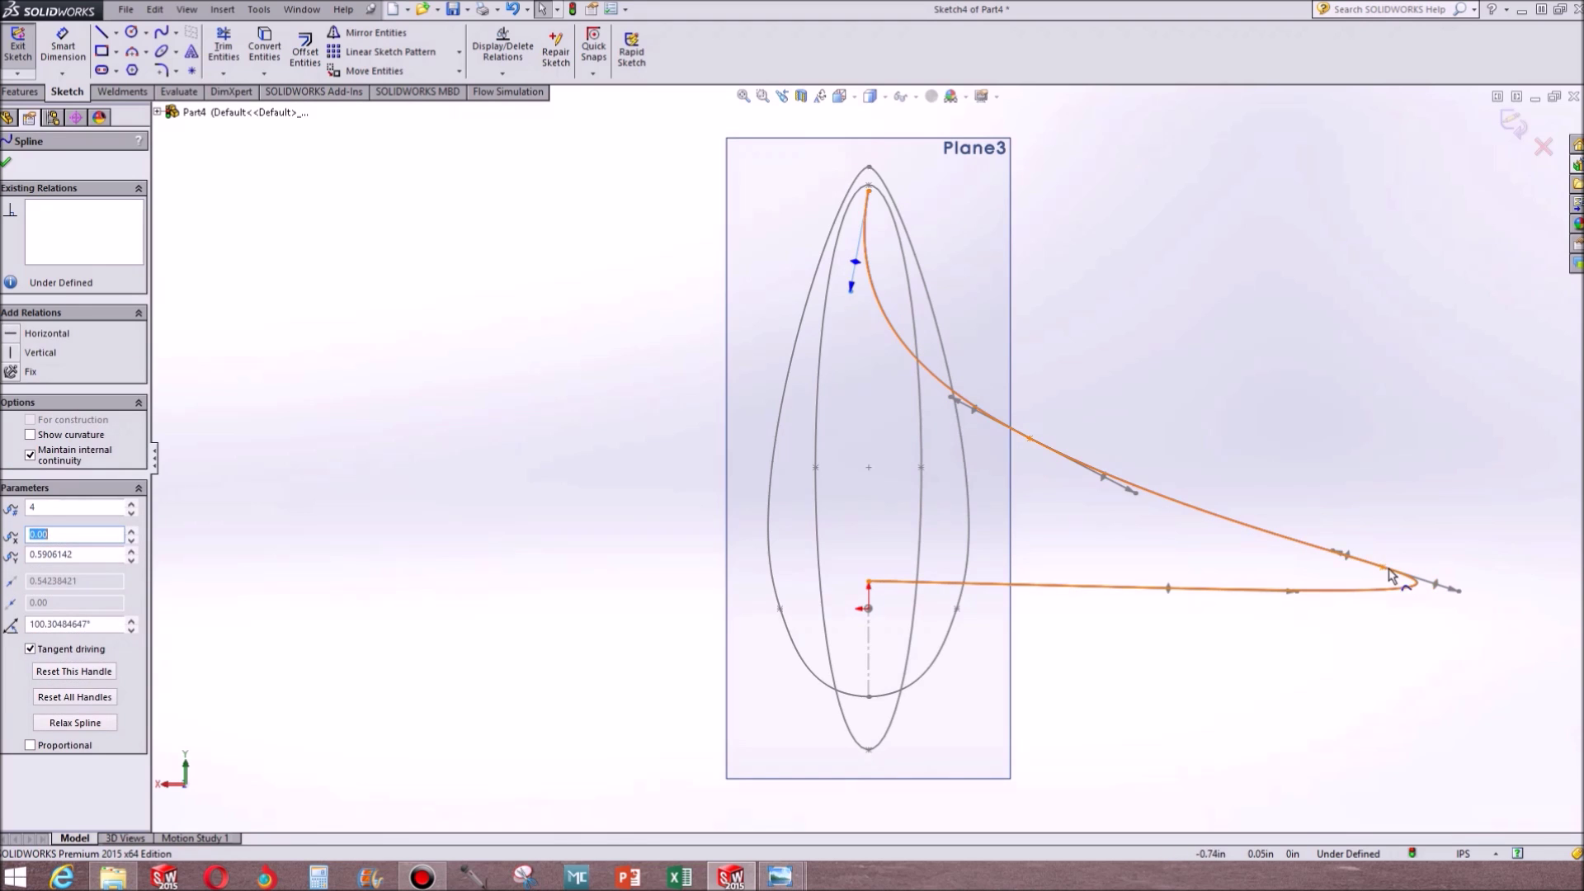
pyautogui.click(1383, 567)
pyautogui.moveTo(1460, 591); pyautogui.dragTo(1378, 533)
pyautogui.moveTo(854, 291); pyautogui.dragTo(893, 192)
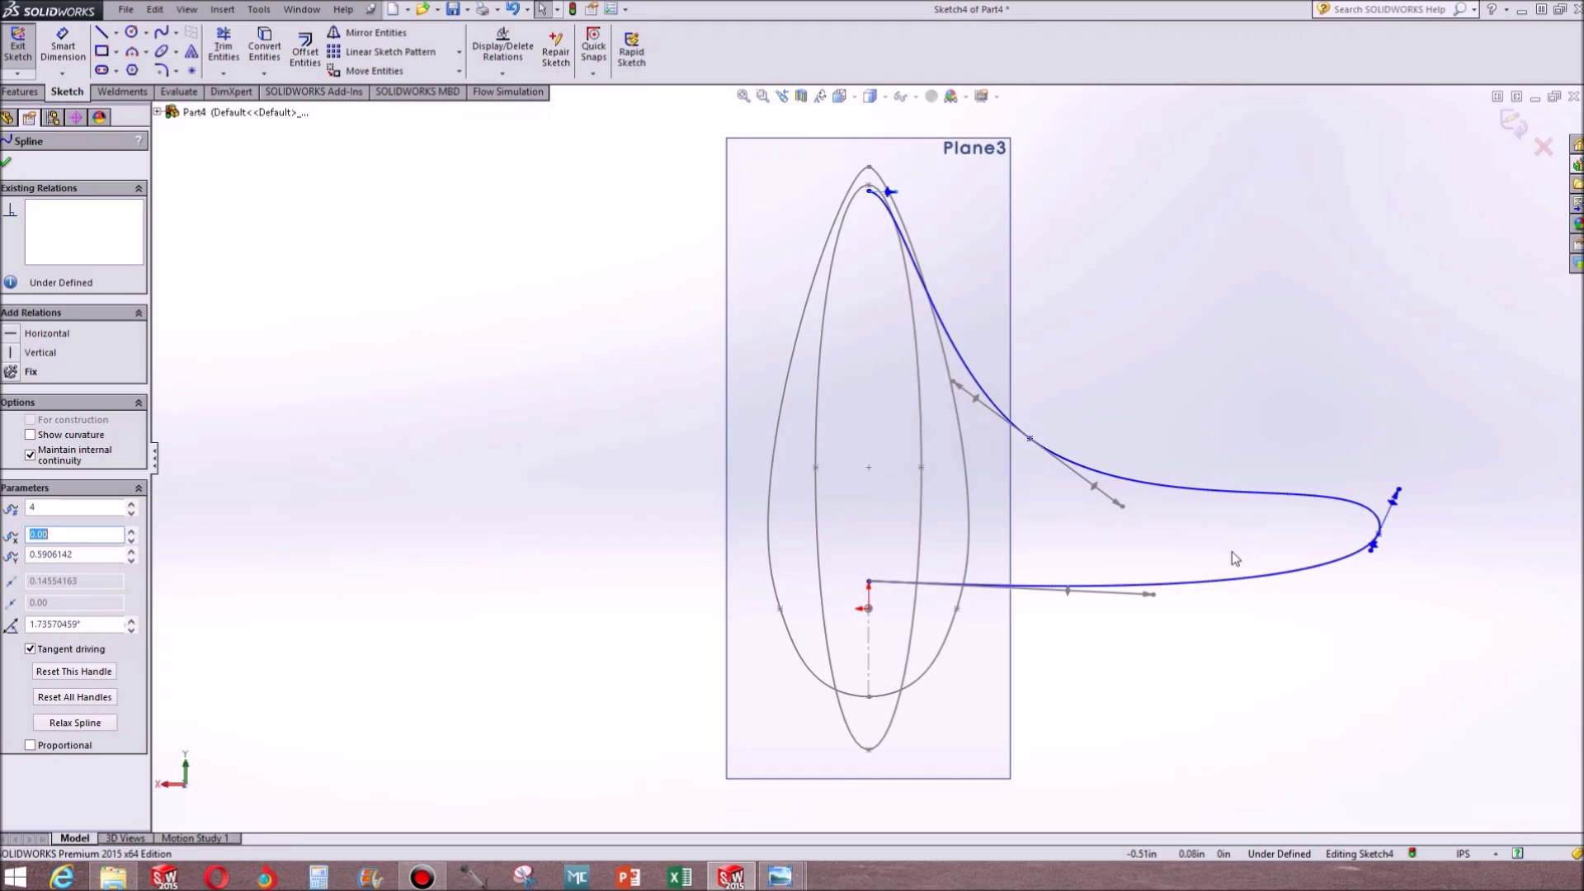
# Draw a vertical centerline from the spline's lower end up to the ellipse's center
pyautogui.click(115, 33)
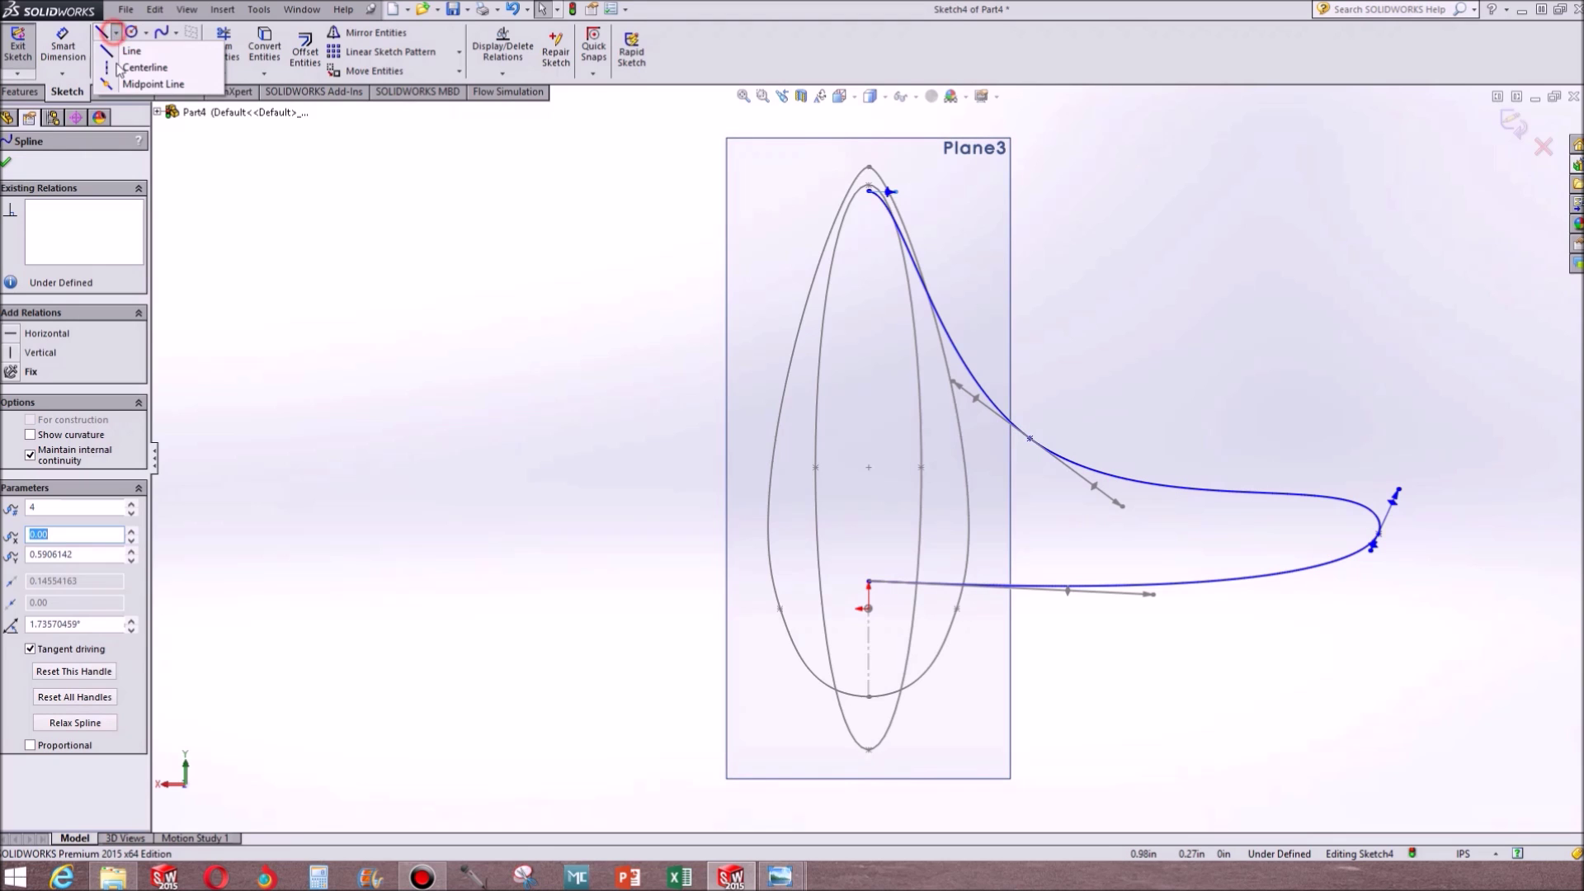
pyautogui.click(124, 67)
pyautogui.click(869, 469)
pyautogui.press('Escape')
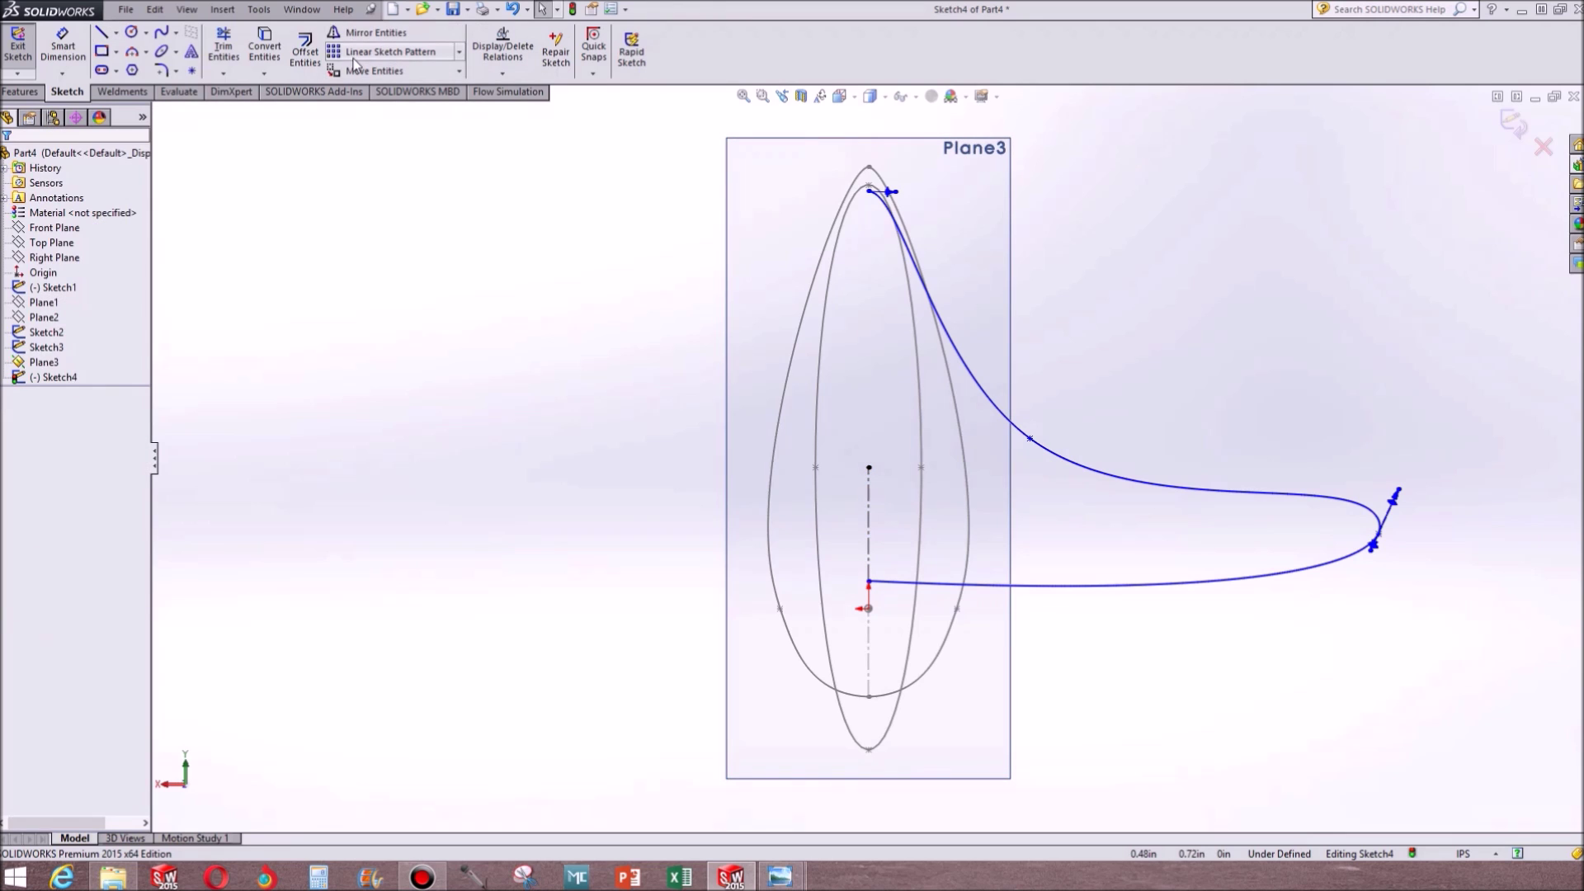
# Mirror the spline about the vertical centerline, keeping the original, to complete the symmetric closed profile
pyautogui.click(363, 33)
pyautogui.click(972, 586)
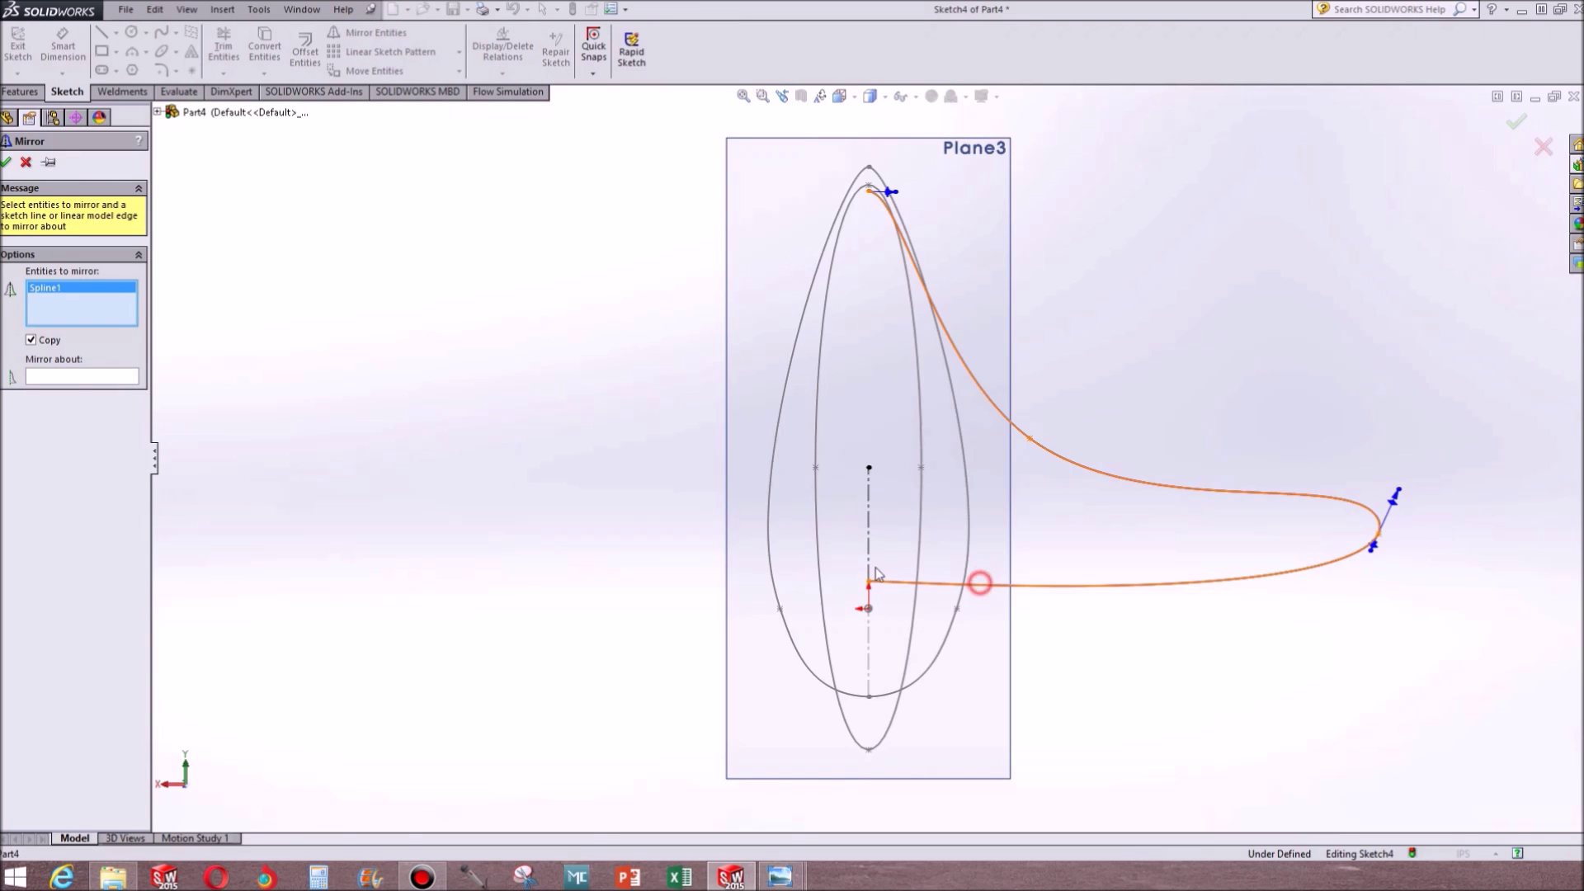
pyautogui.click(869, 505)
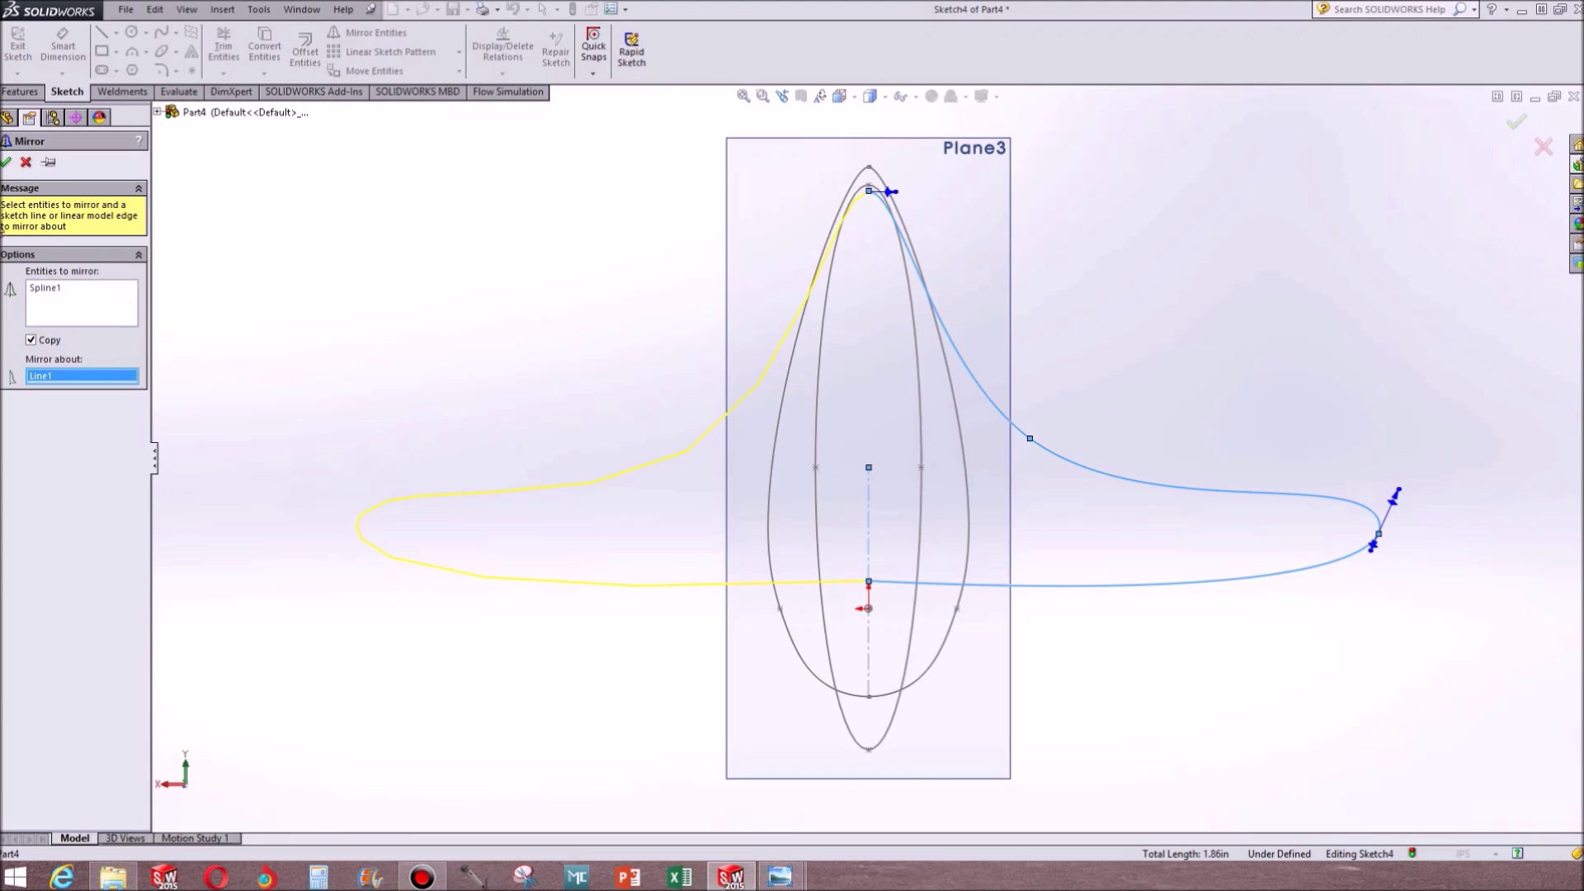
pyautogui.click(7, 163)
# Dimension the horizontal distance between the mirrored profile's two outer tip points to 1.5 in
pyautogui.moveTo(368, 339); pyautogui.dragTo(445, 356, button='middle')
pyautogui.hotkey('ctrl', '1')
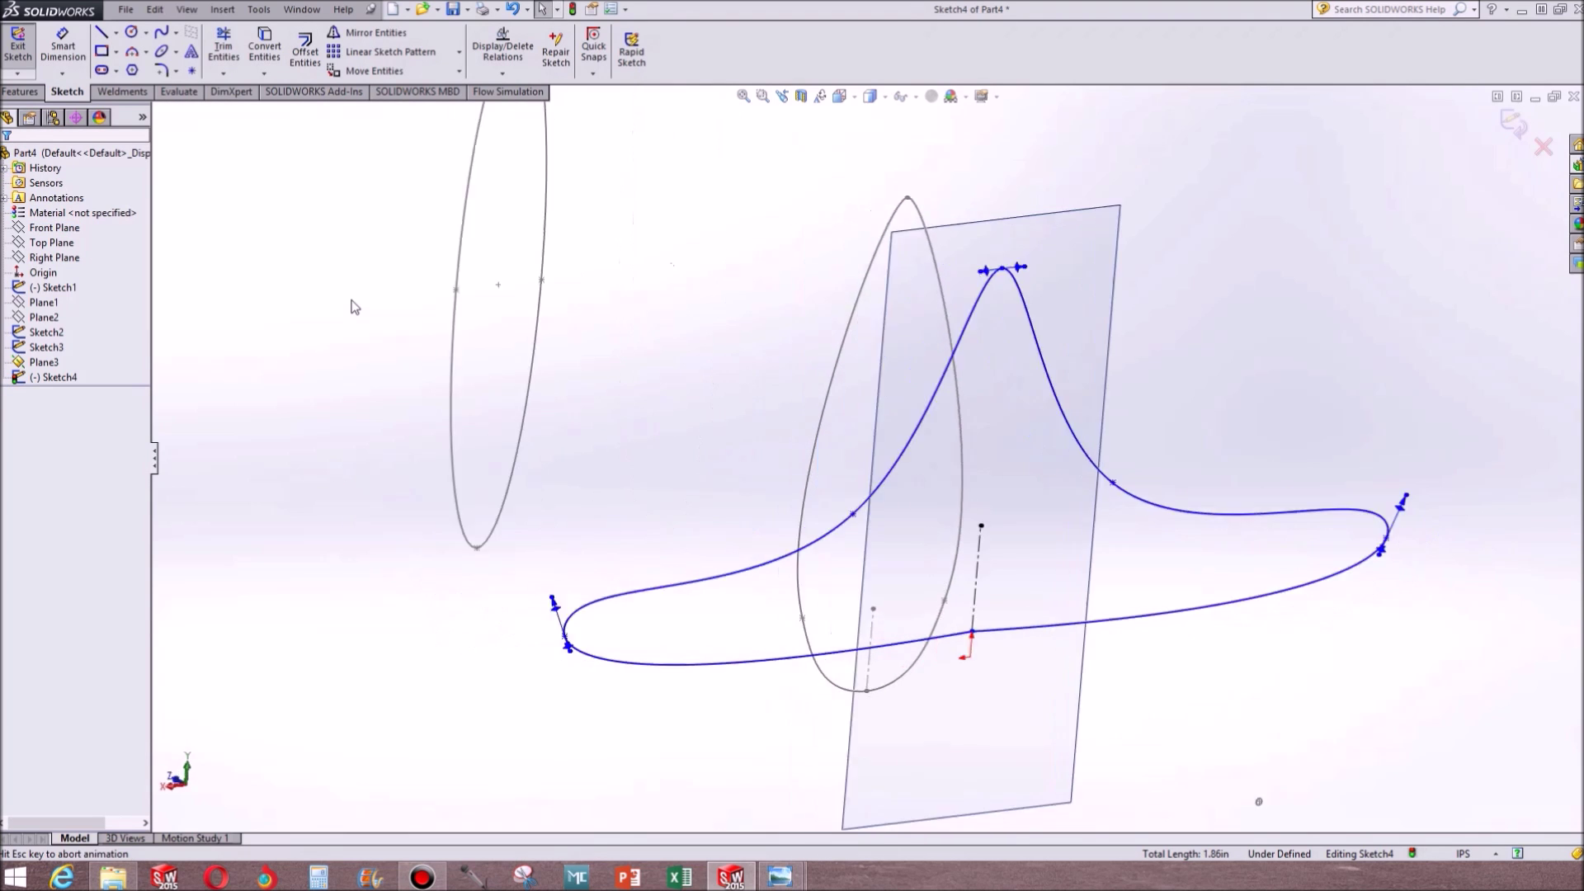
pyautogui.hotkey('ctrl', '6')
pyautogui.hotkey('ctrl', '1')
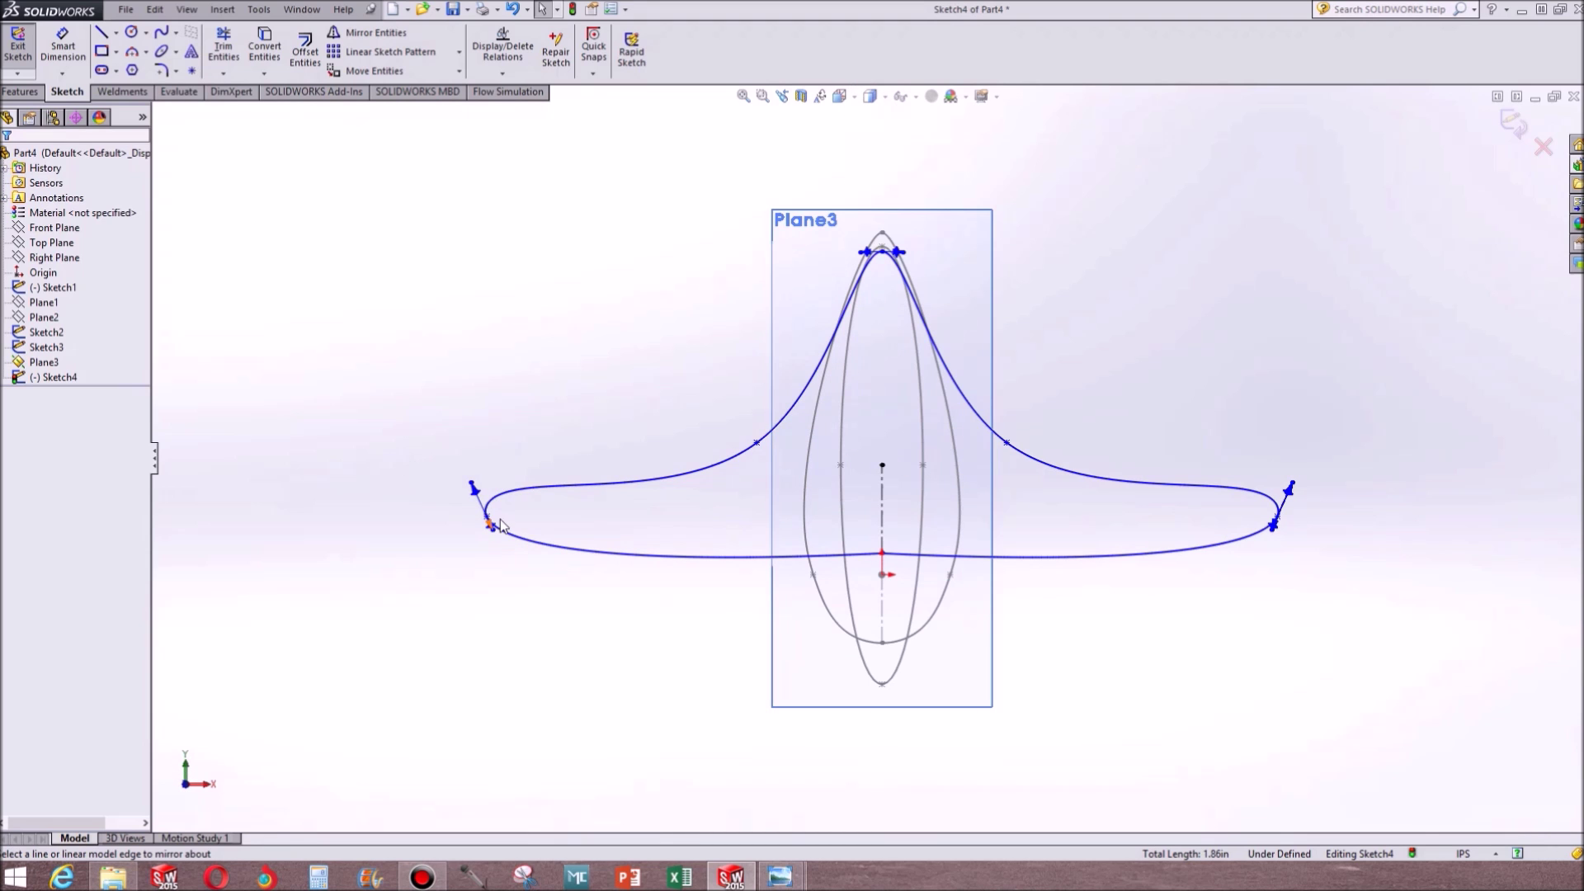
pyautogui.click(488, 517)
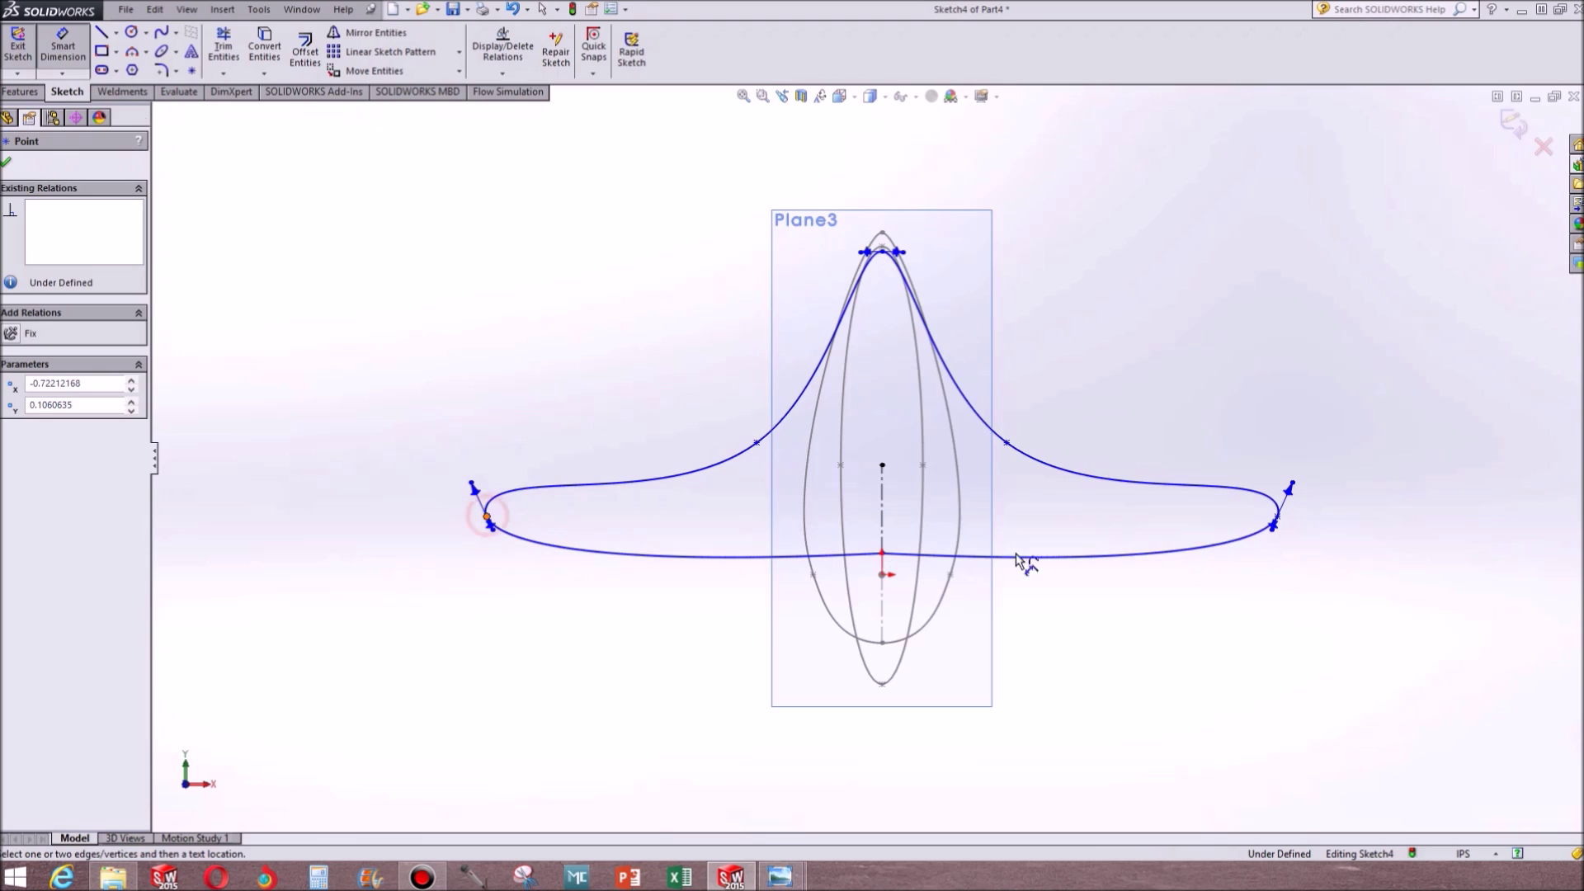
pyautogui.click(1275, 520)
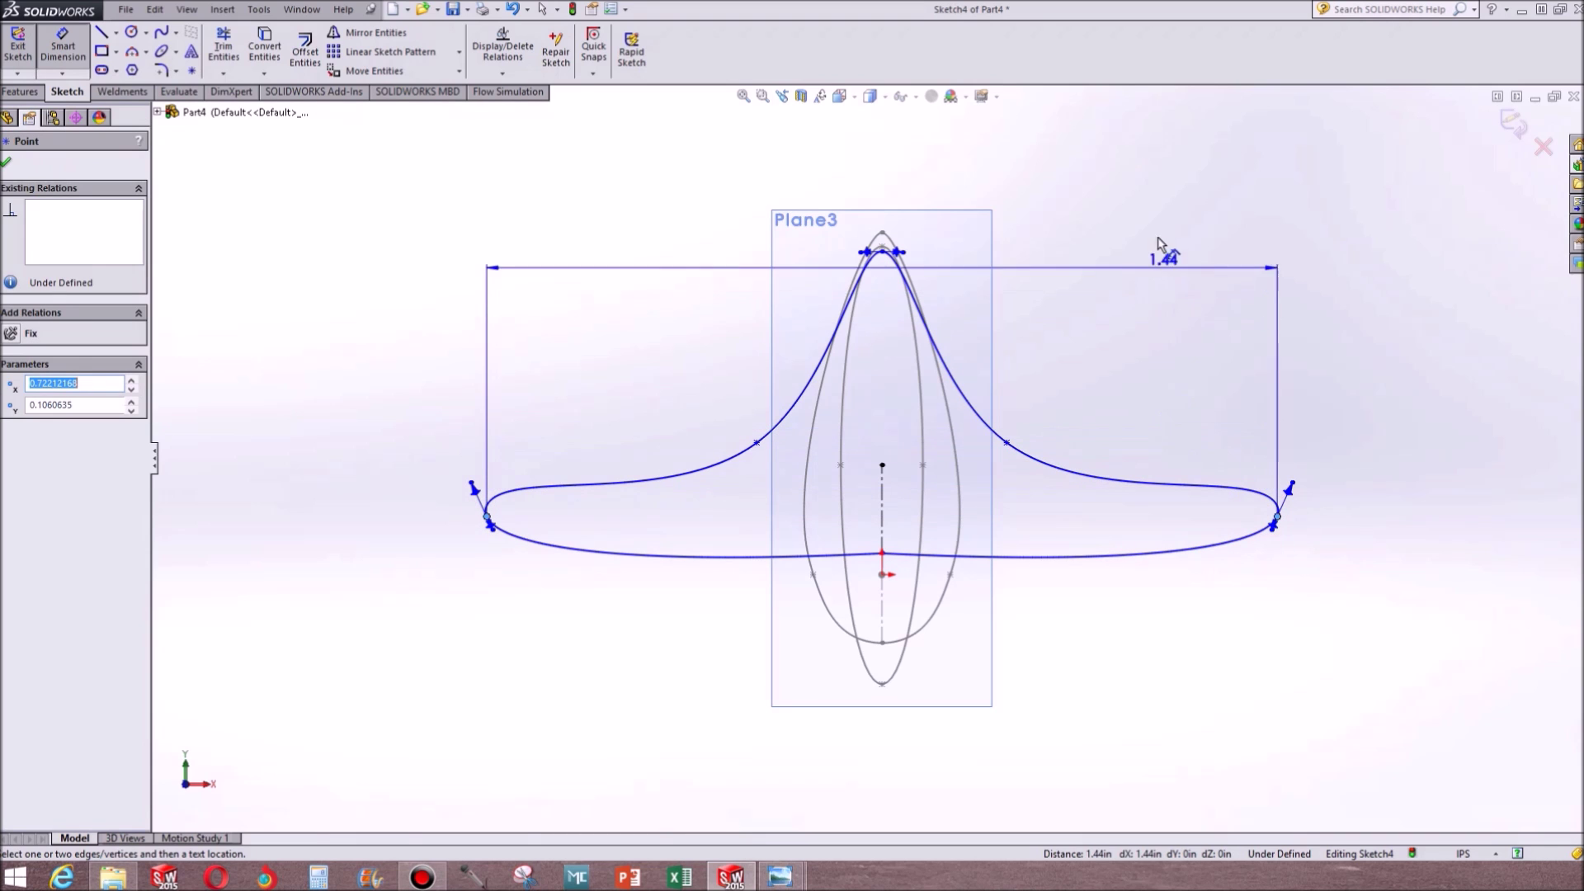
pyautogui.click(1156, 185)
pyautogui.write('1.')
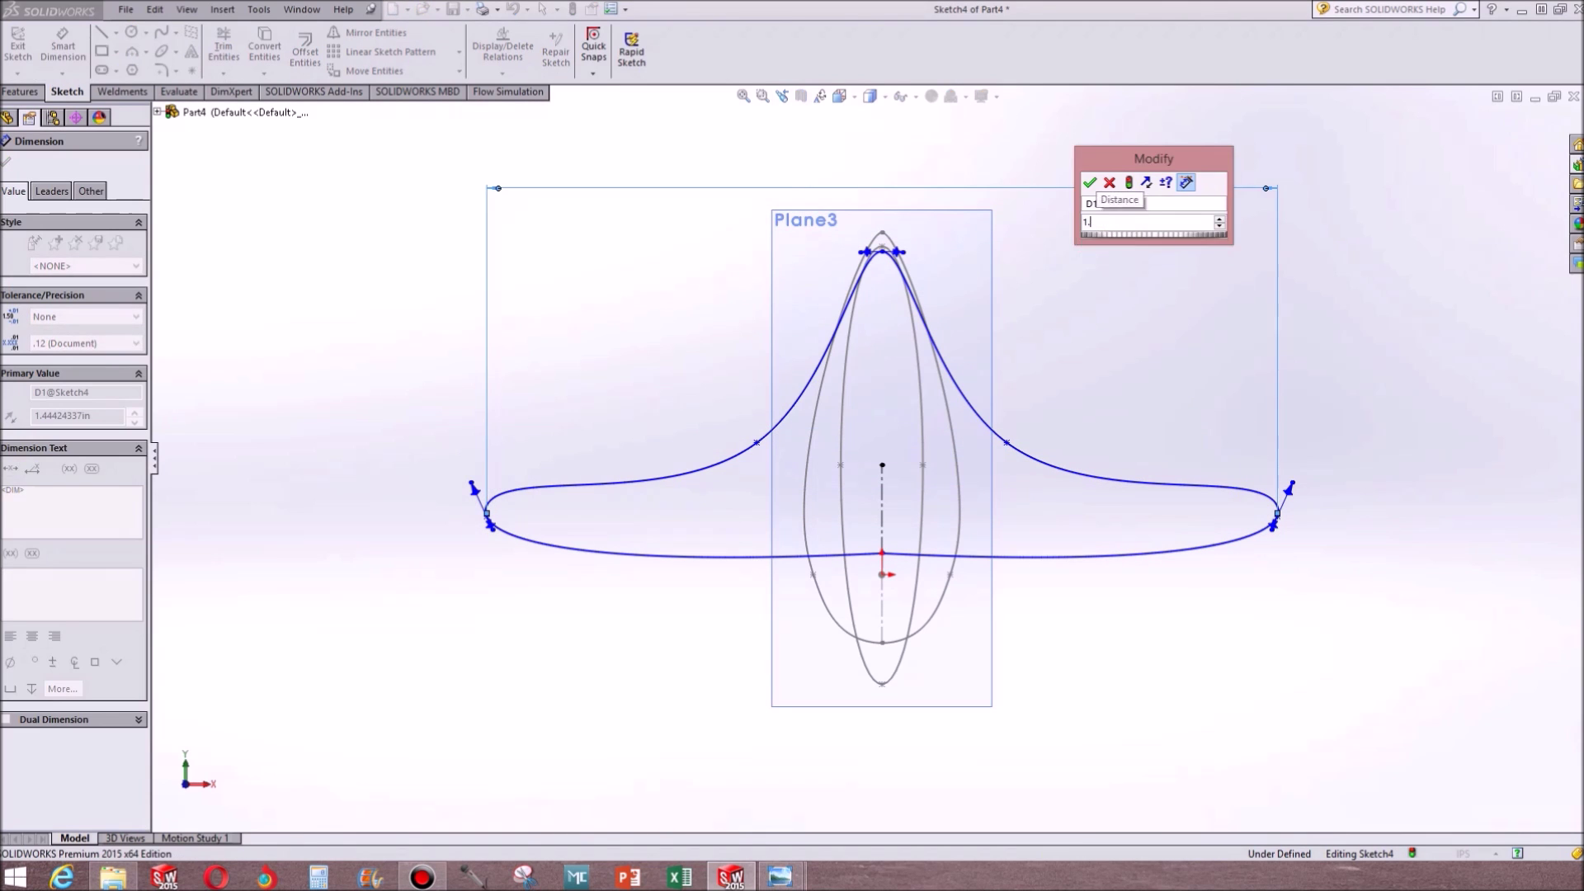
pyautogui.write('5')
pyautogui.press('Return')
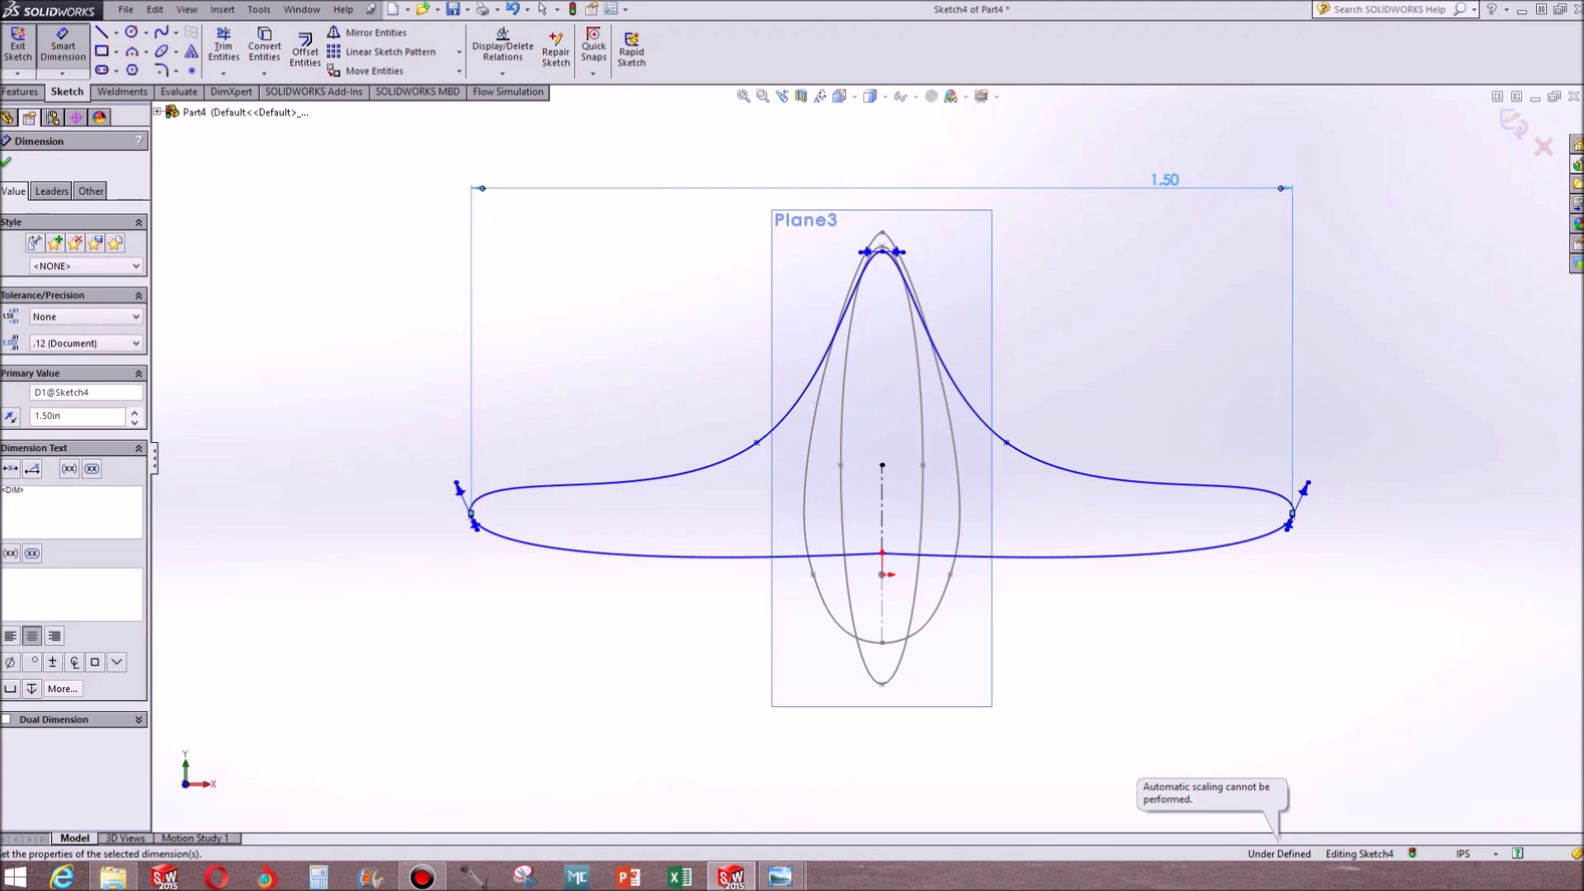
# Set the tip-to-tip width of the profile to 1 in
pyautogui.doubleClick(1165, 177)
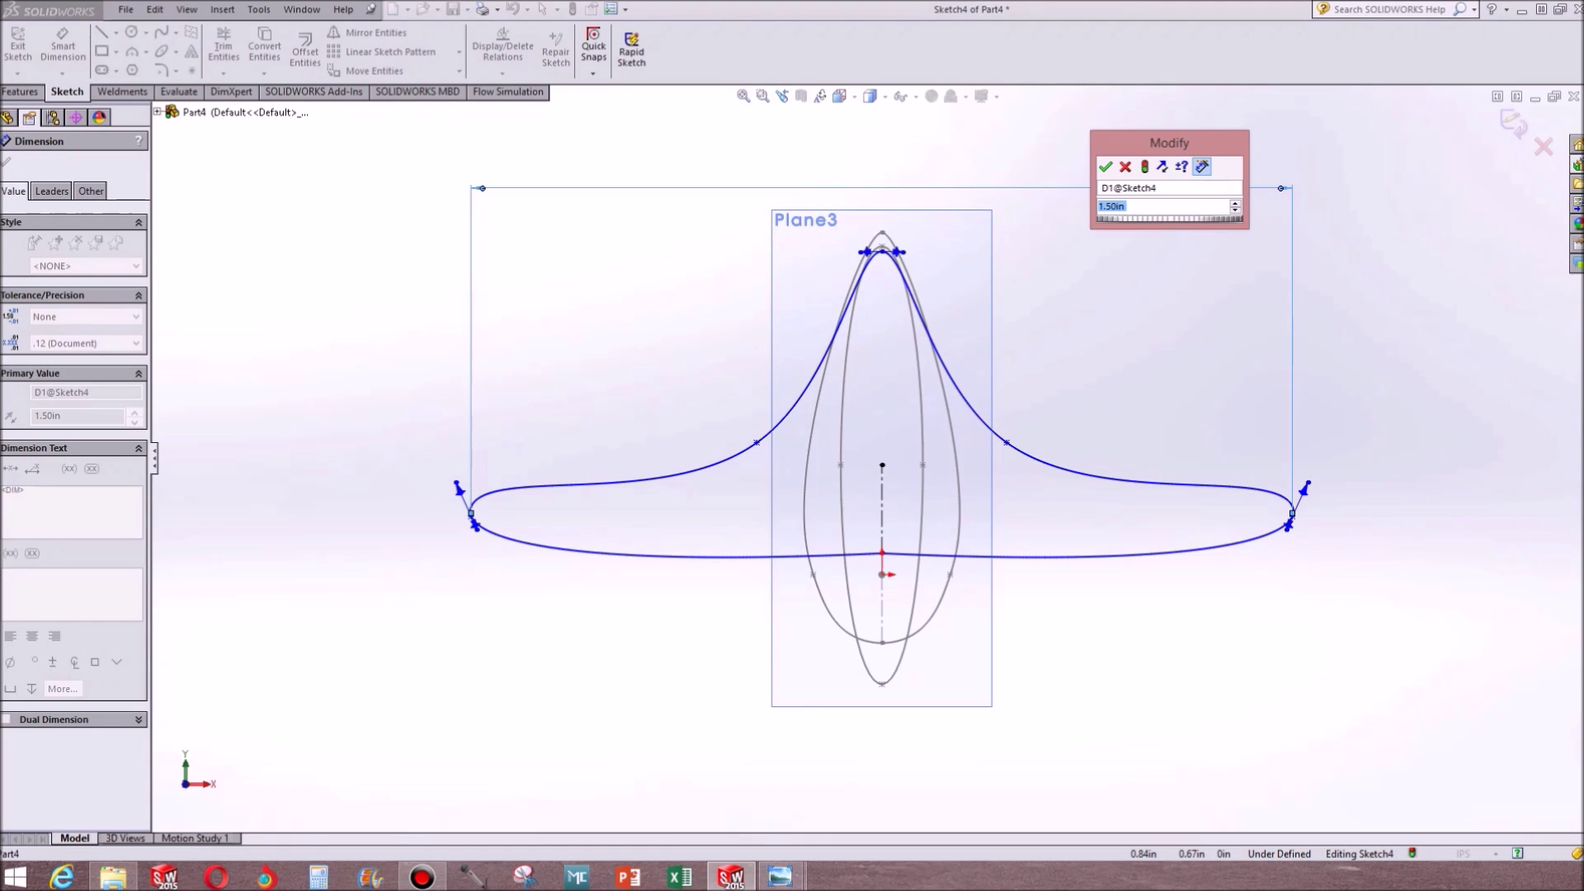
pyautogui.write('1')
pyautogui.press('Return')
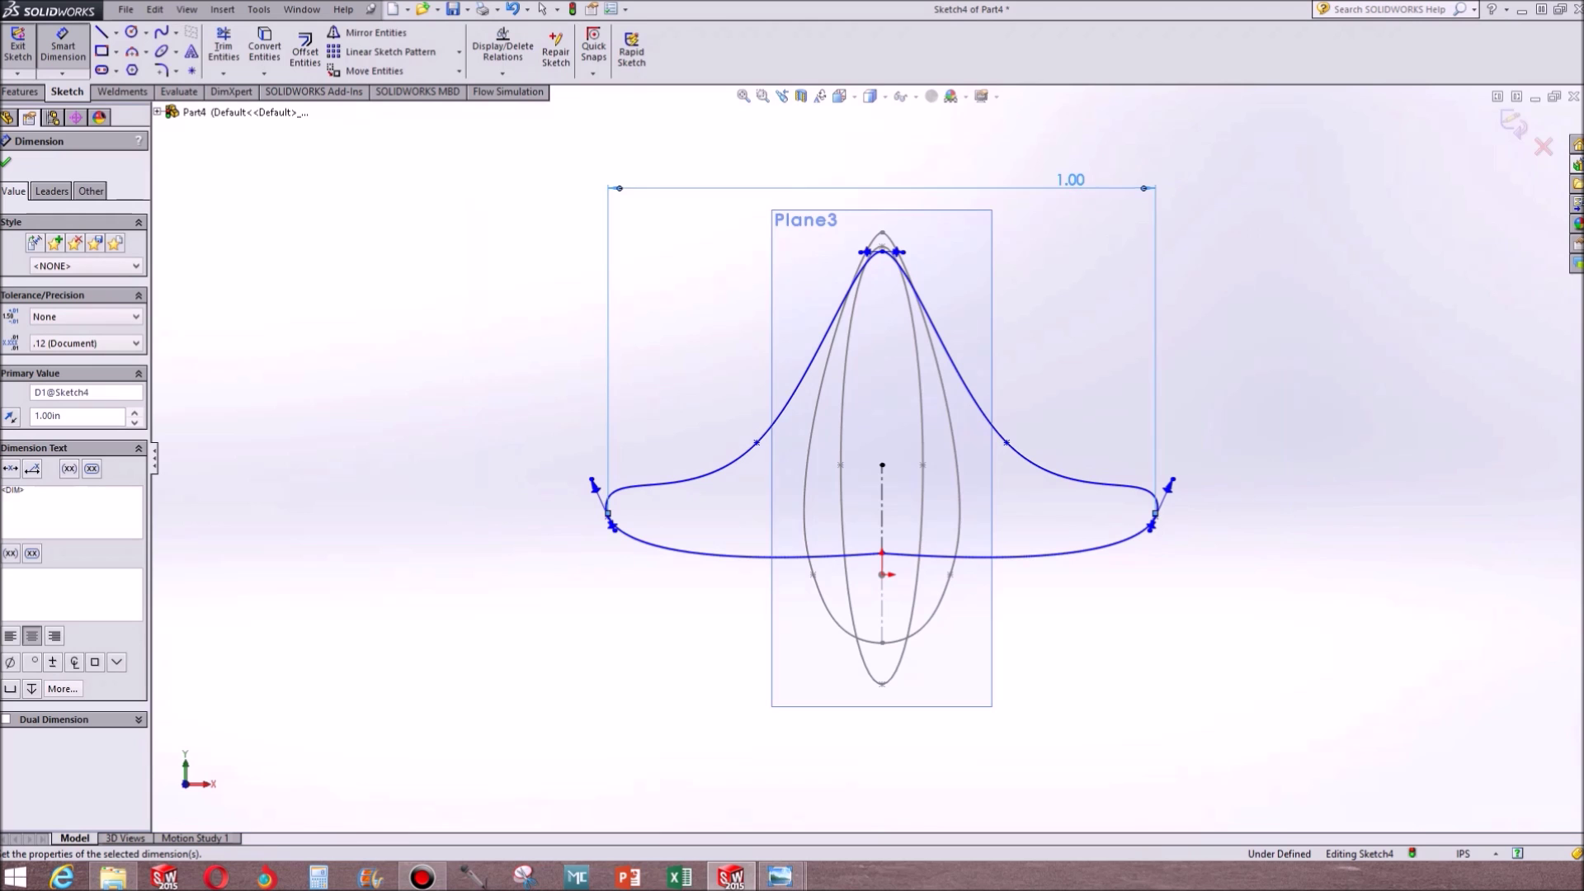
# Set the profile's tip-to-tip width dimension to 1.15 in
pyautogui.moveTo(1218, 302)
pyautogui.mouseDown(button='middle')
pyautogui.moveTo(1093, 386)
pyautogui.moveTo(1083, 632)
pyautogui.moveTo(1139, 364)
pyautogui.mouseUp(button='middle')
pyautogui.doubleClick(1092, 269)
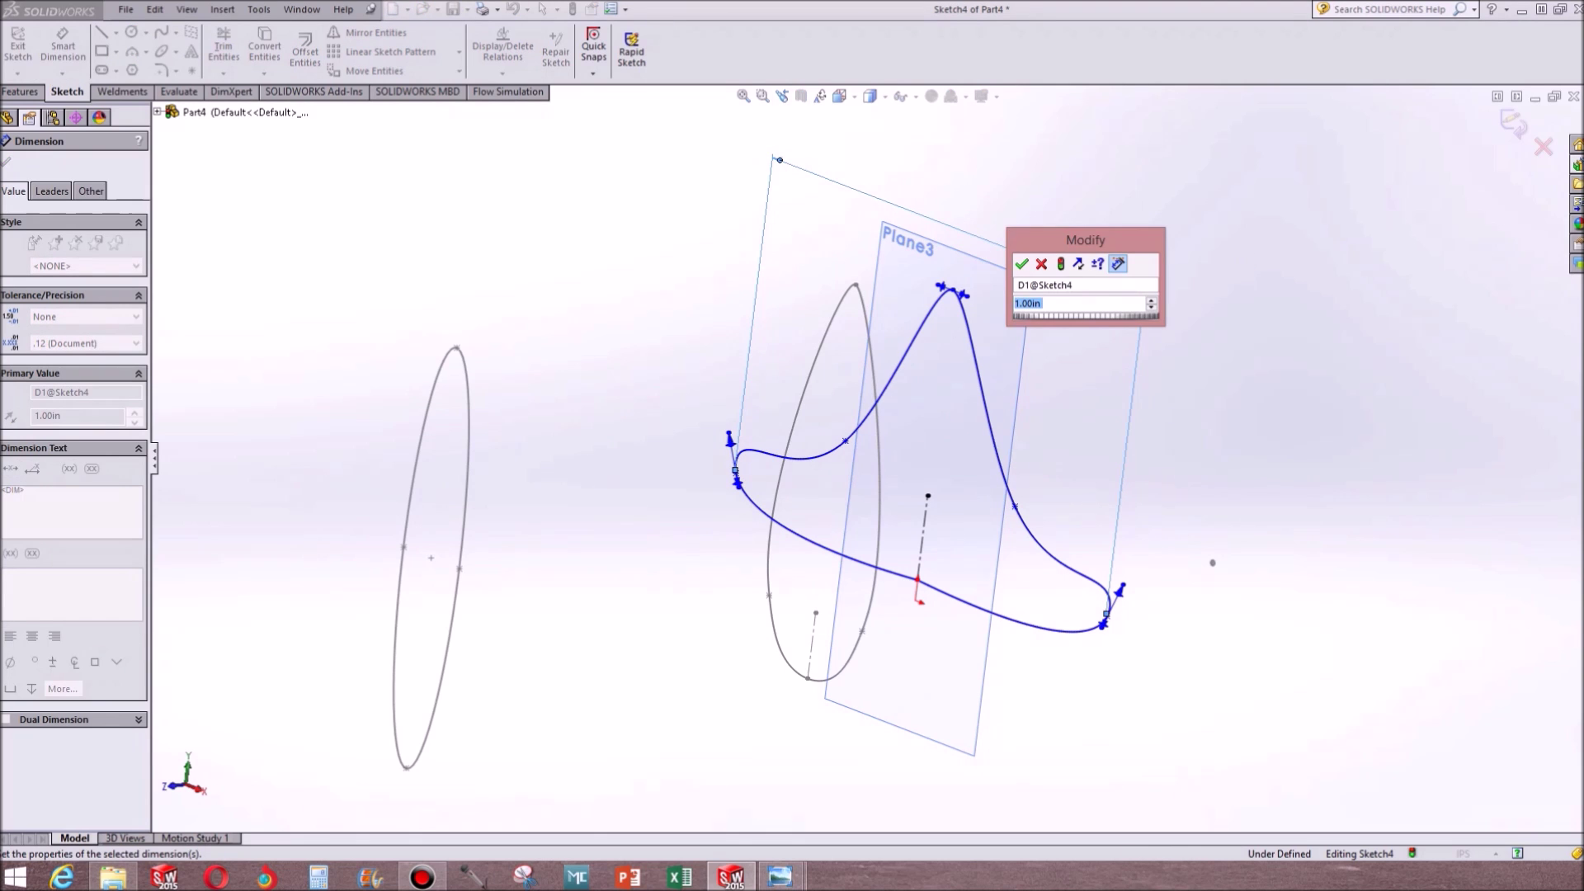
pyautogui.write('1.15')
pyautogui.press('Return')
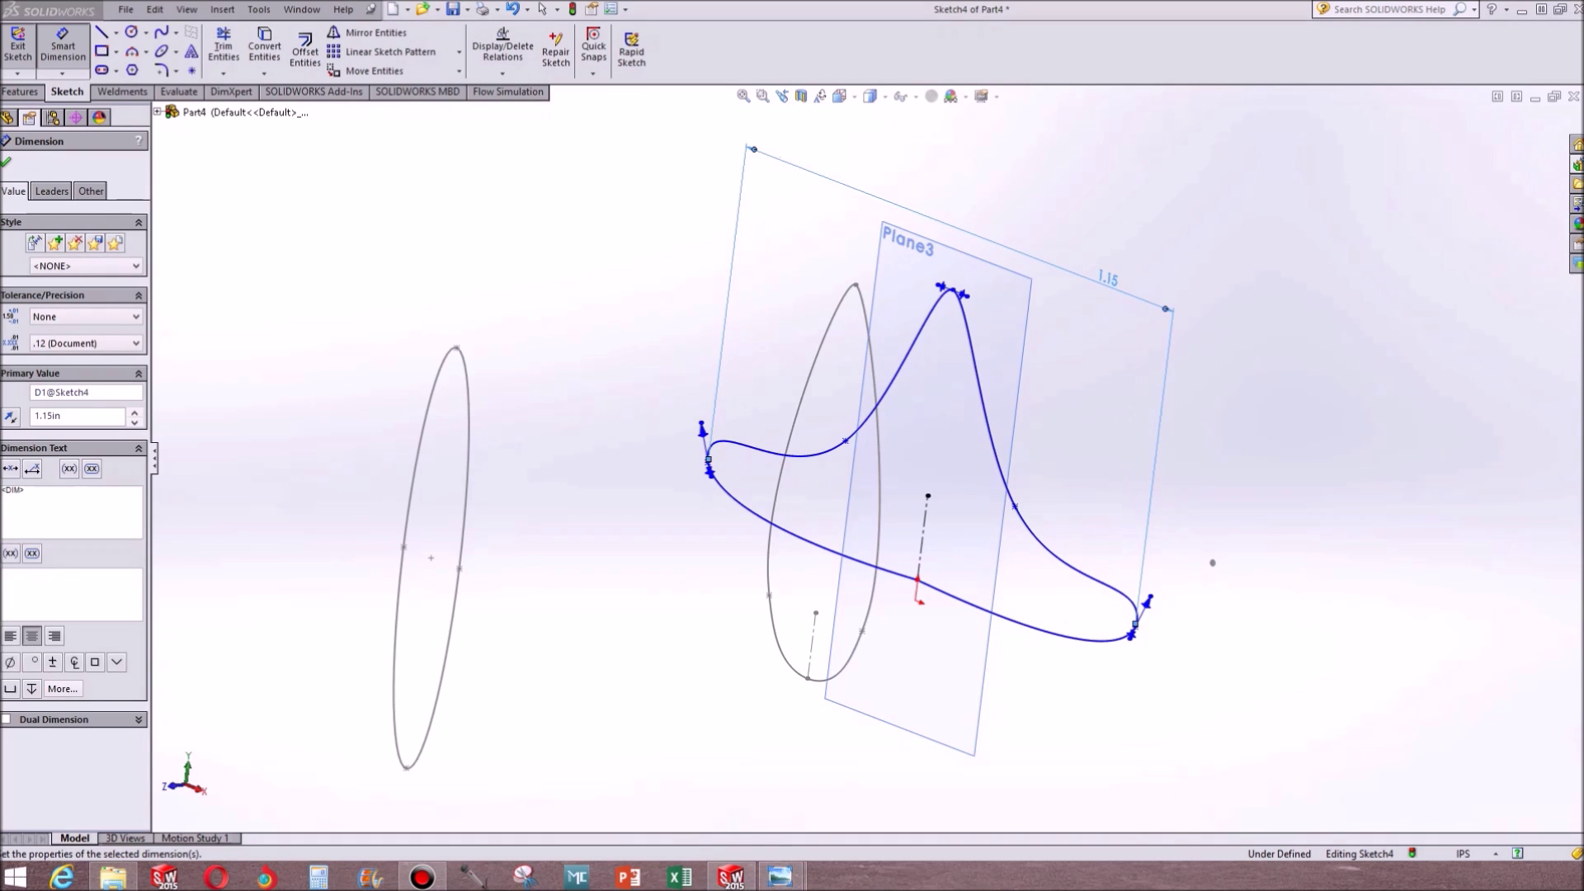
# Dimension the vertical distance between the profile's top point and its bottom center point
pyautogui.moveTo(1047, 300)
pyautogui.mouseDown(button='middle')
pyautogui.moveTo(1065, 487)
pyautogui.moveTo(926, 241)
pyautogui.moveTo(823, 664)
pyautogui.moveTo(806, 608)
pyautogui.moveTo(834, 438)
pyautogui.moveTo(889, 433)
pyautogui.moveTo(906, 257)
pyautogui.moveTo(818, 391)
pyautogui.mouseUp(button='middle')
pyautogui.scroll(-4, 755, 483)
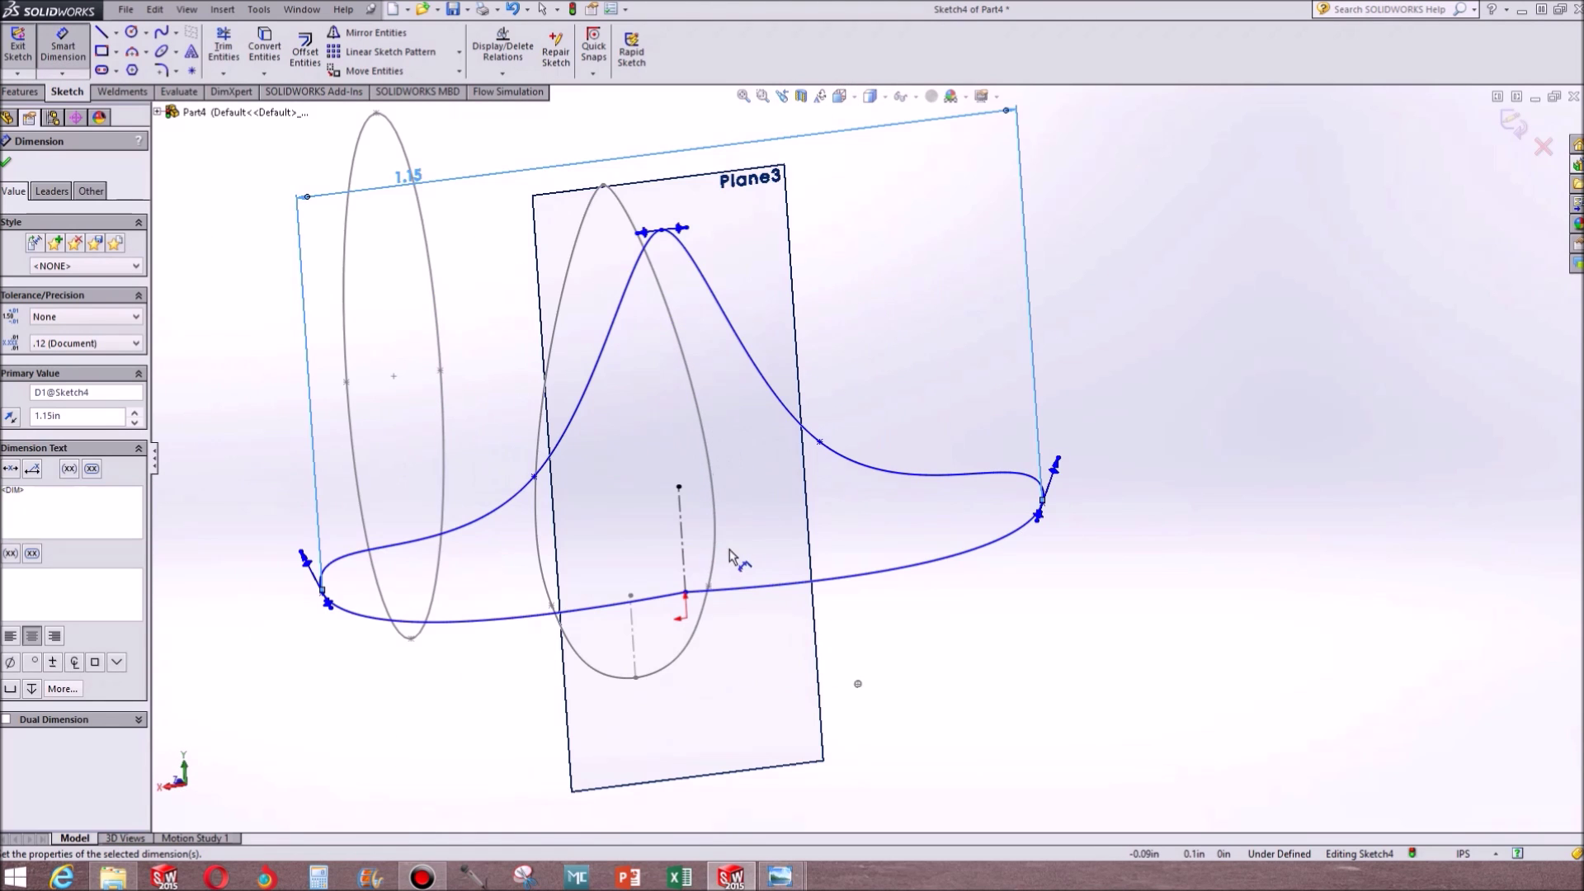
pyautogui.click(662, 231)
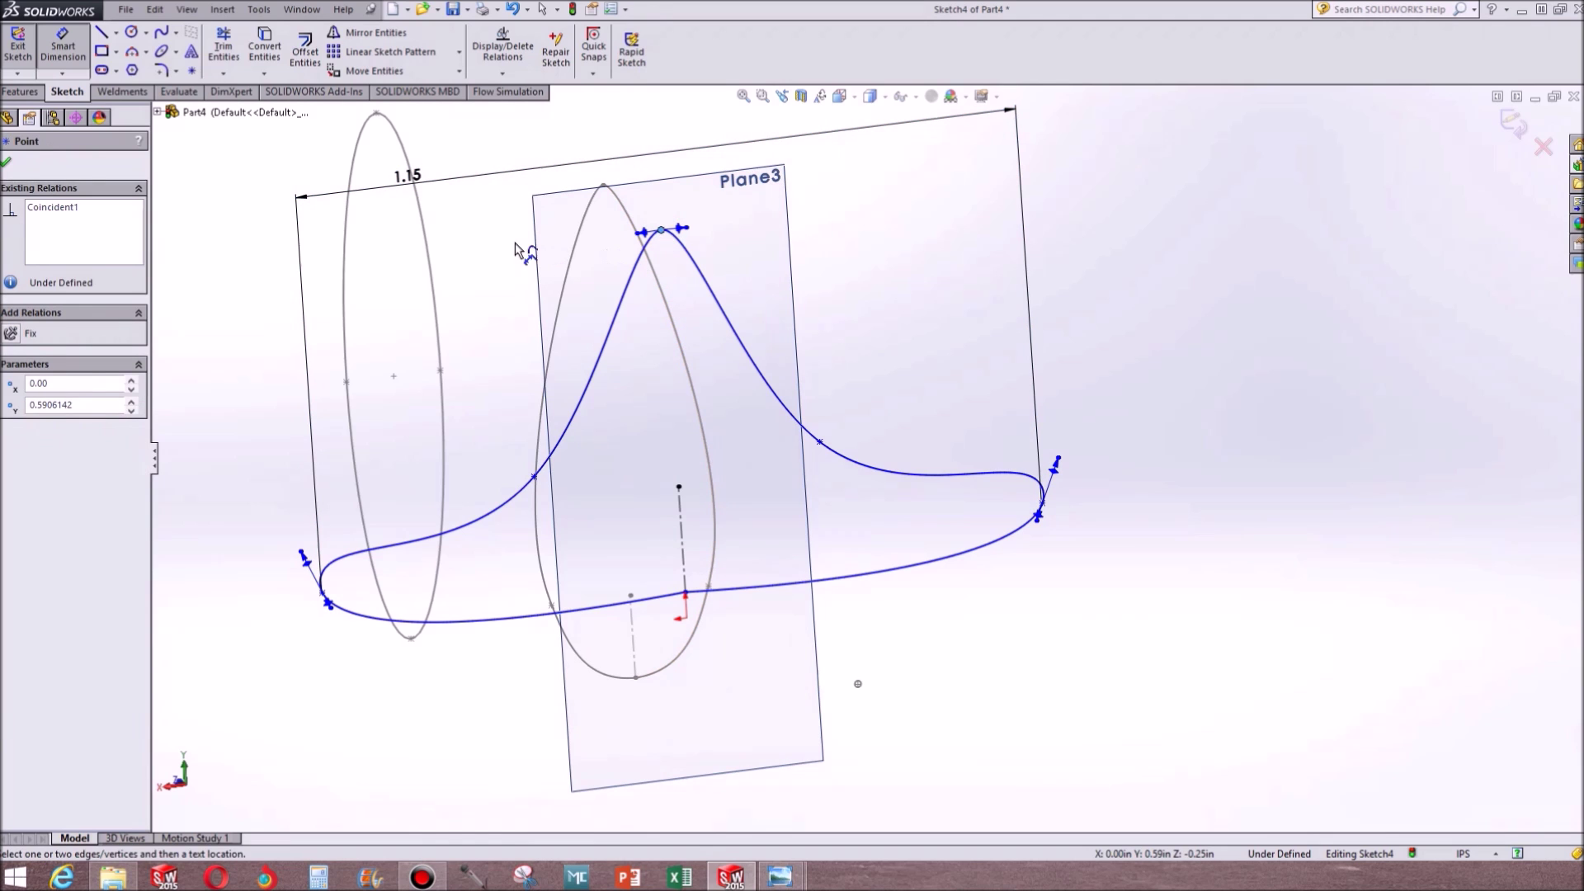
pyautogui.click(684, 593)
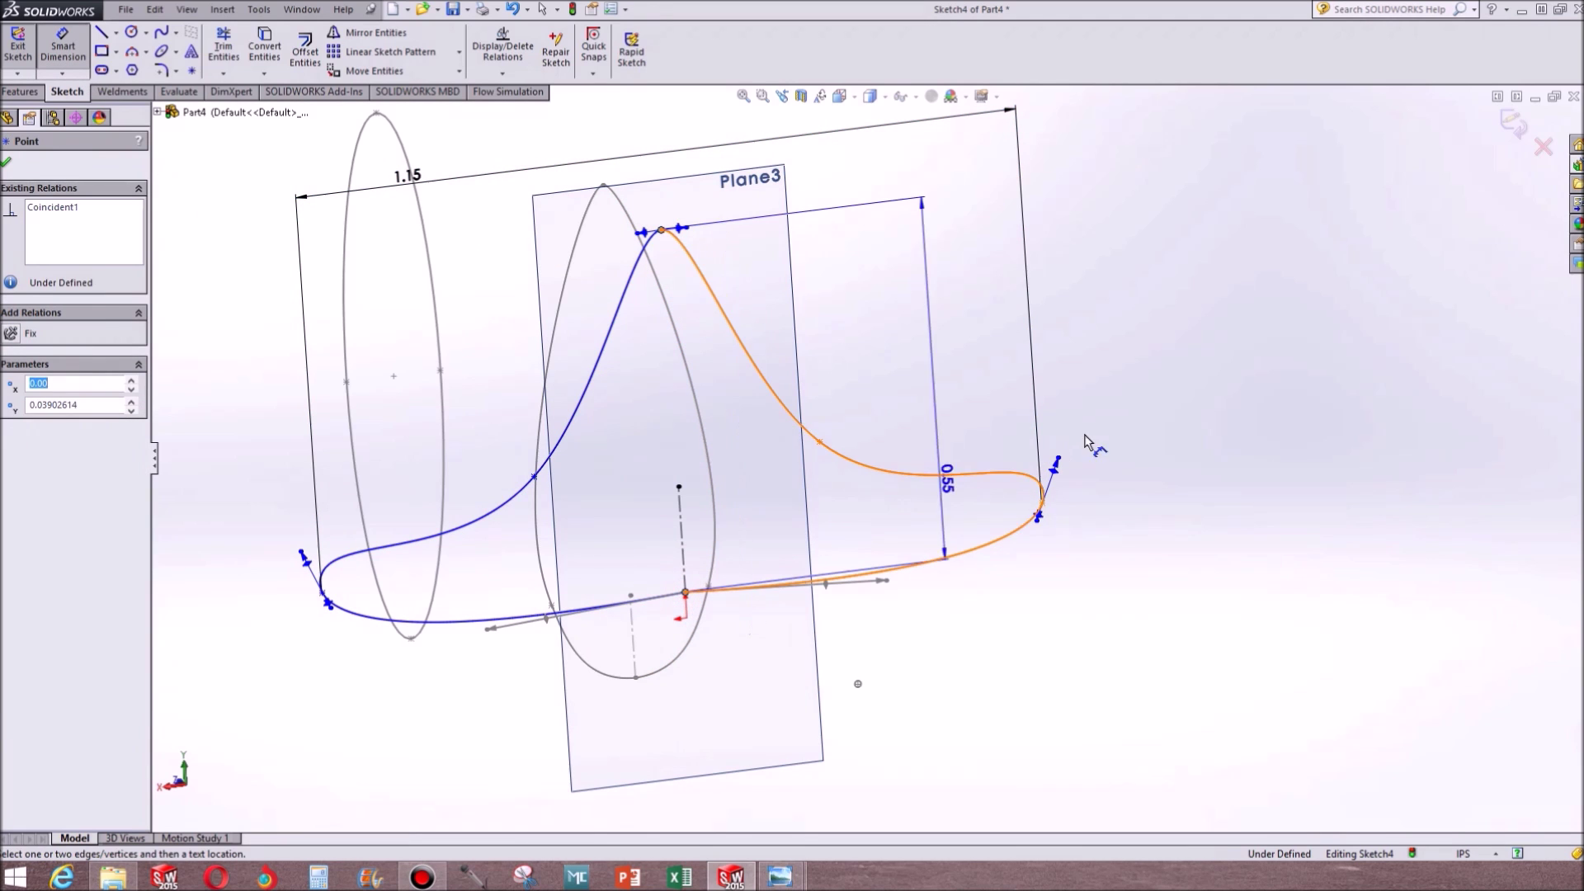
pyautogui.click(1126, 424)
pyautogui.press('Return')
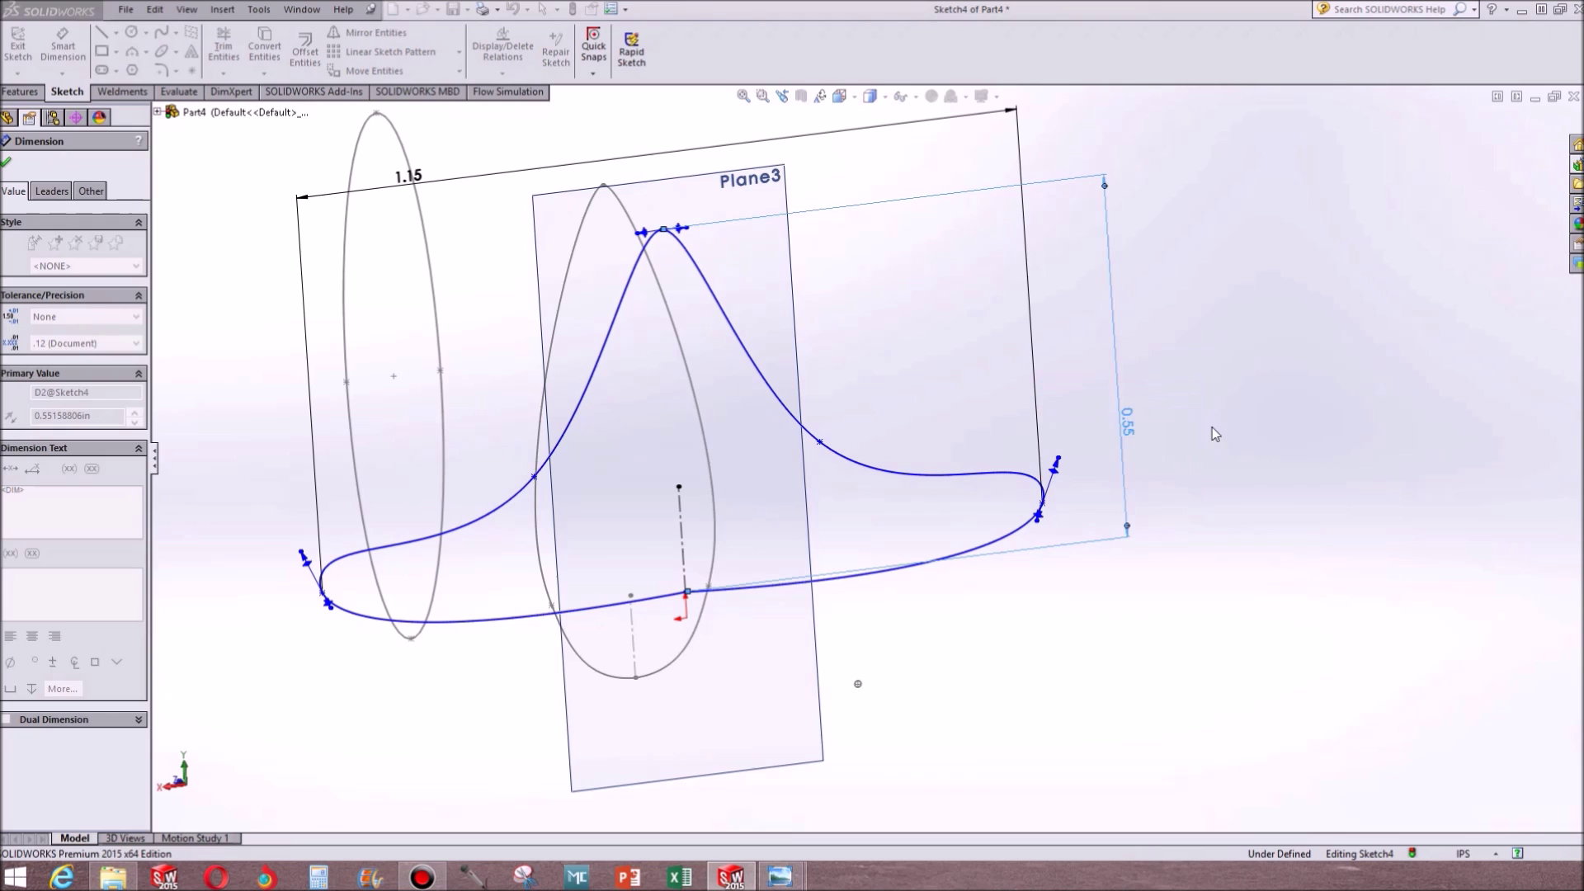
# Close the mirrored spline sketch and hide Plane3
pyautogui.moveTo(889, 633)
pyautogui.mouseDown(button='middle')
pyautogui.moveTo(841, 534)
pyautogui.moveTo(856, 559)
pyautogui.moveTo(795, 265)
pyautogui.moveTo(771, 281)
pyautogui.mouseUp(button='middle')
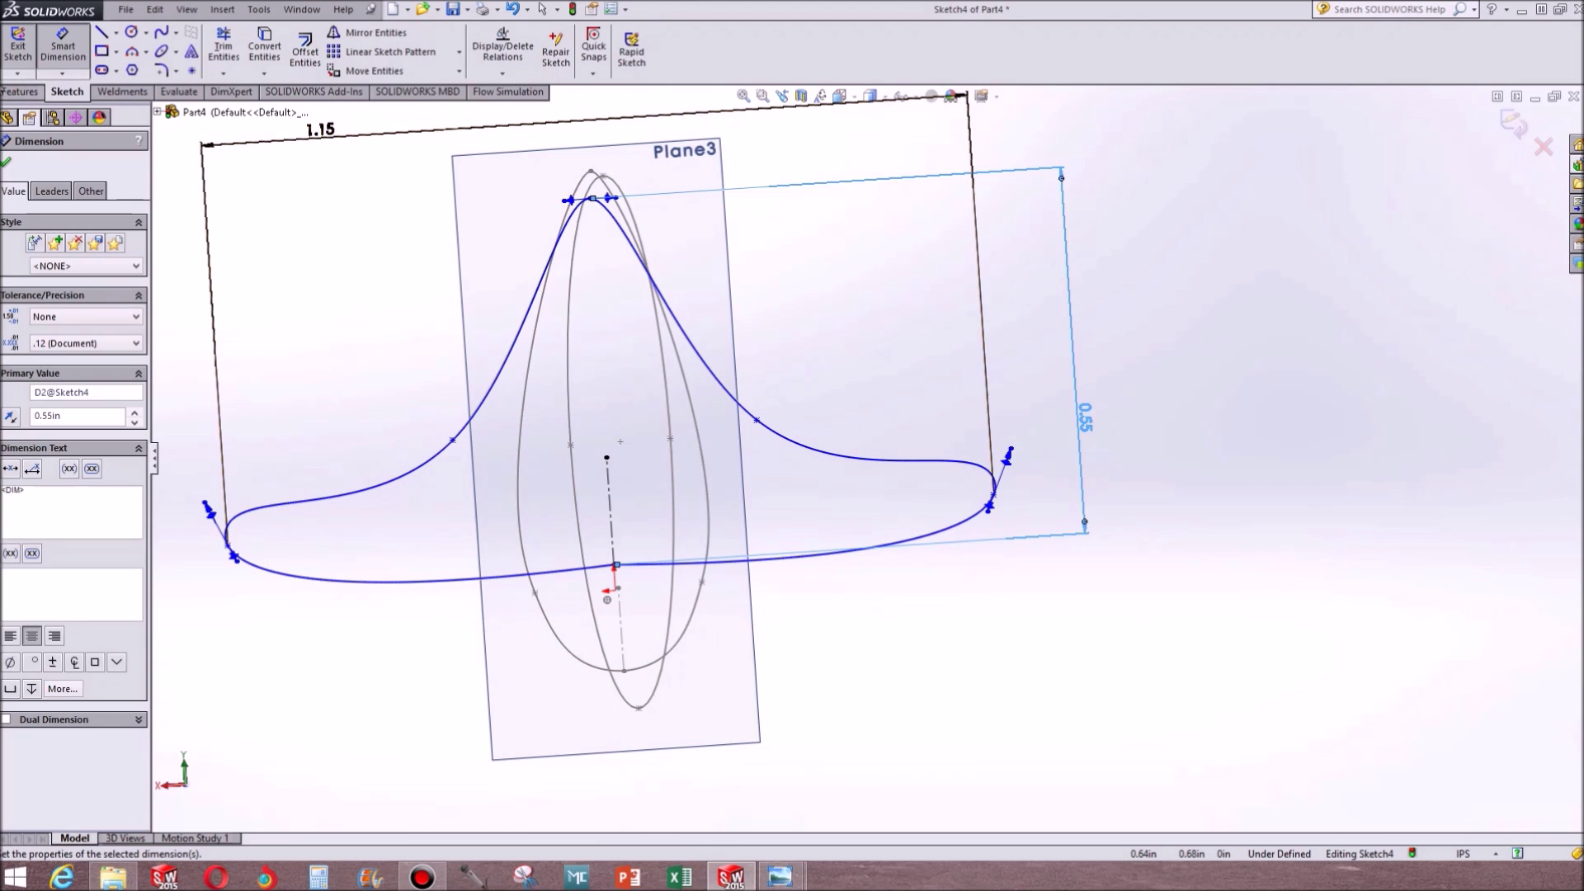
pyautogui.click(8, 56)
pyautogui.moveTo(862, 450)
pyautogui.mouseDown(button='middle')
pyautogui.moveTo(877, 350)
pyautogui.moveTo(821, 424)
pyautogui.moveTo(645, 488)
pyautogui.moveTo(605, 471)
pyautogui.moveTo(627, 469)
pyautogui.mouseUp(button='middle')
pyautogui.rightClick(535, 299)
pyautogui.click(581, 269)
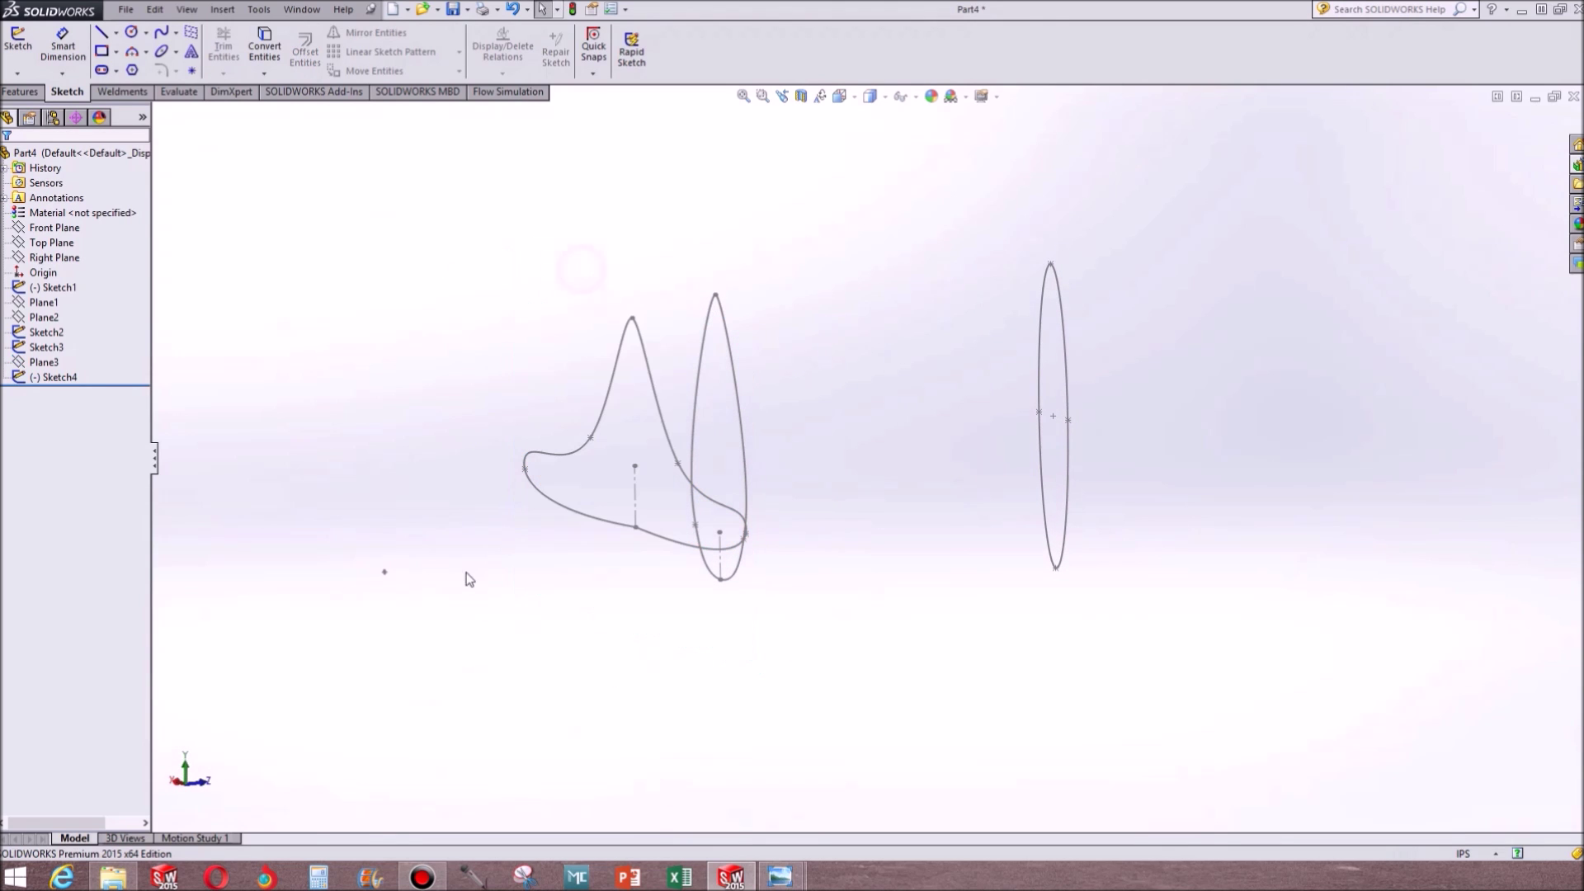
pyautogui.moveTo(553, 545); pyautogui.dragTo(367, 632, button='middle')
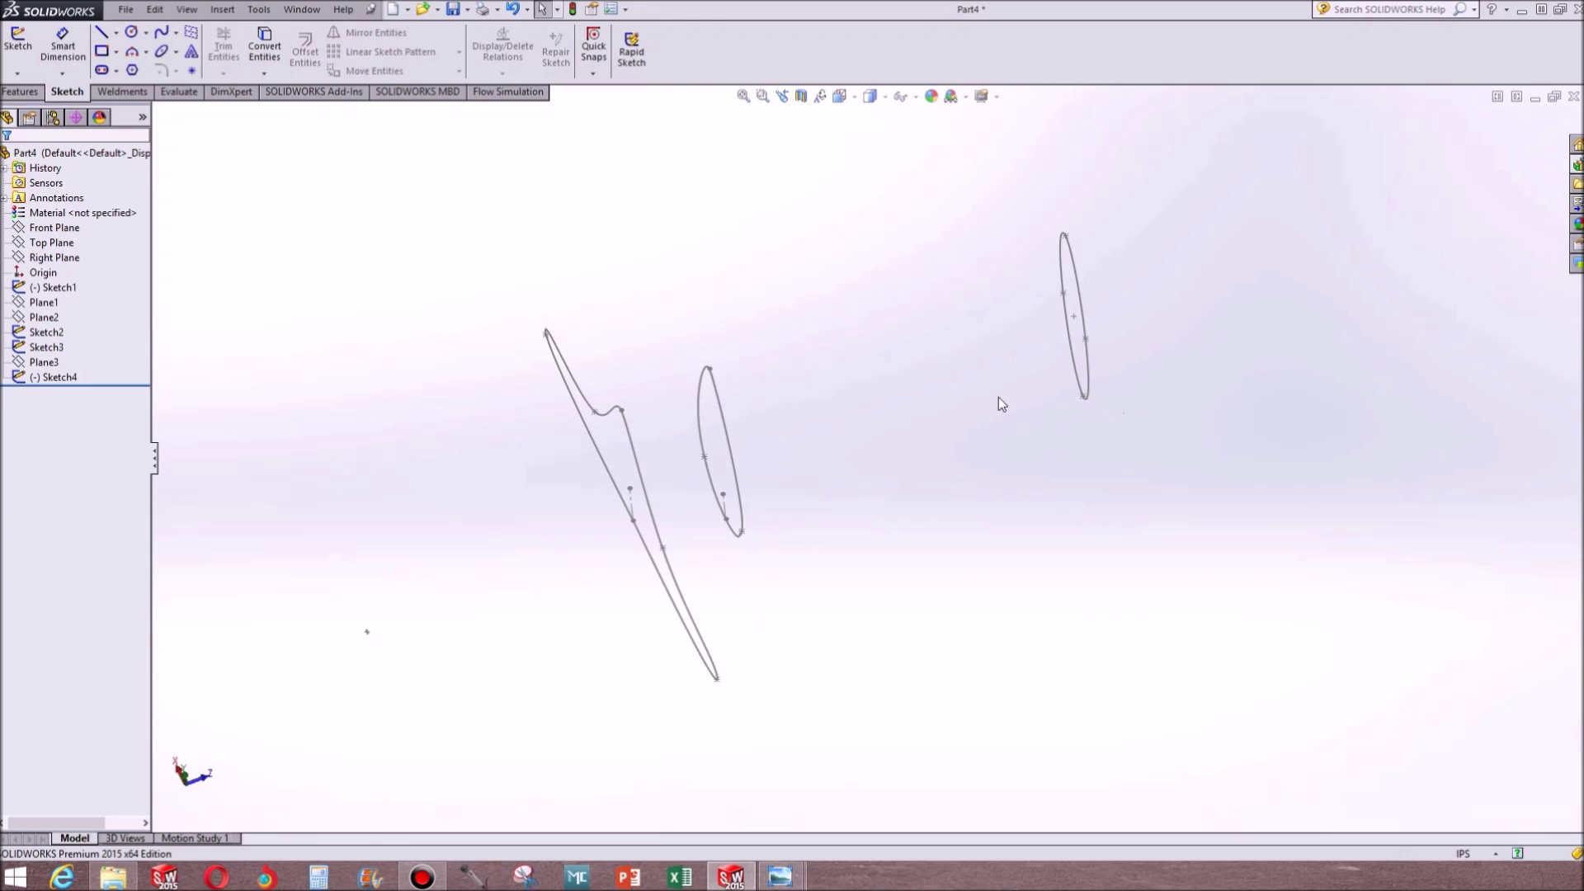
pyautogui.moveTo(568, 631)
pyautogui.mouseDown(button='middle')
pyautogui.moveTo(739, 344)
pyautogui.moveTo(743, 573)
pyautogui.moveTo(745, 552)
pyautogui.mouseUp(button='middle')
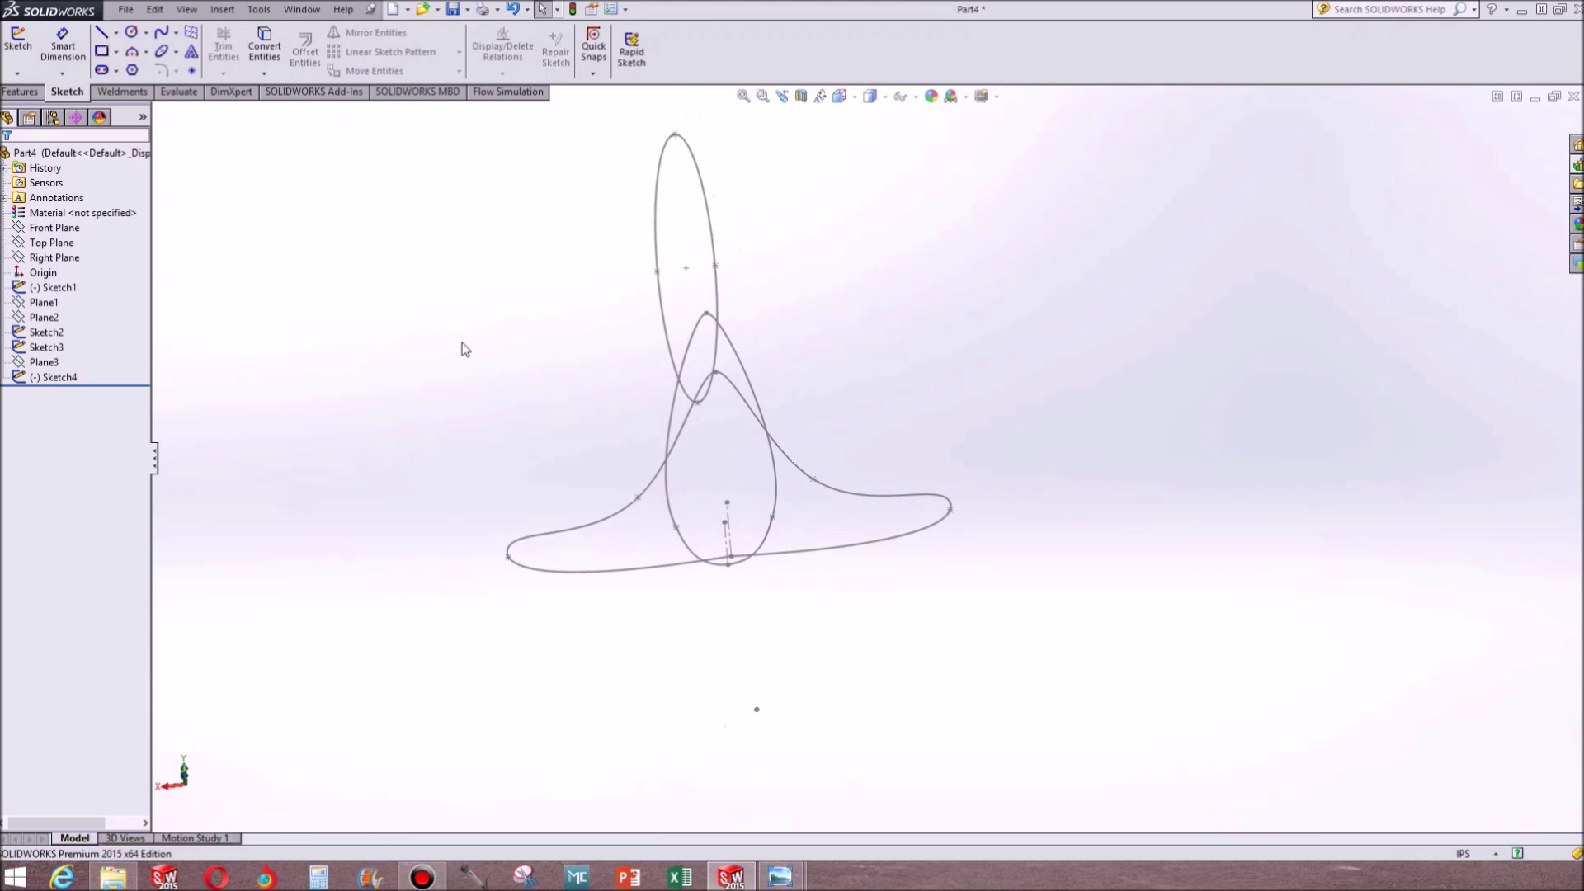
pyautogui.moveTo(484, 308)
pyautogui.mouseDown(button='middle')
pyautogui.moveTo(449, 435)
pyautogui.moveTo(491, 369)
pyautogui.mouseUp(button='middle')
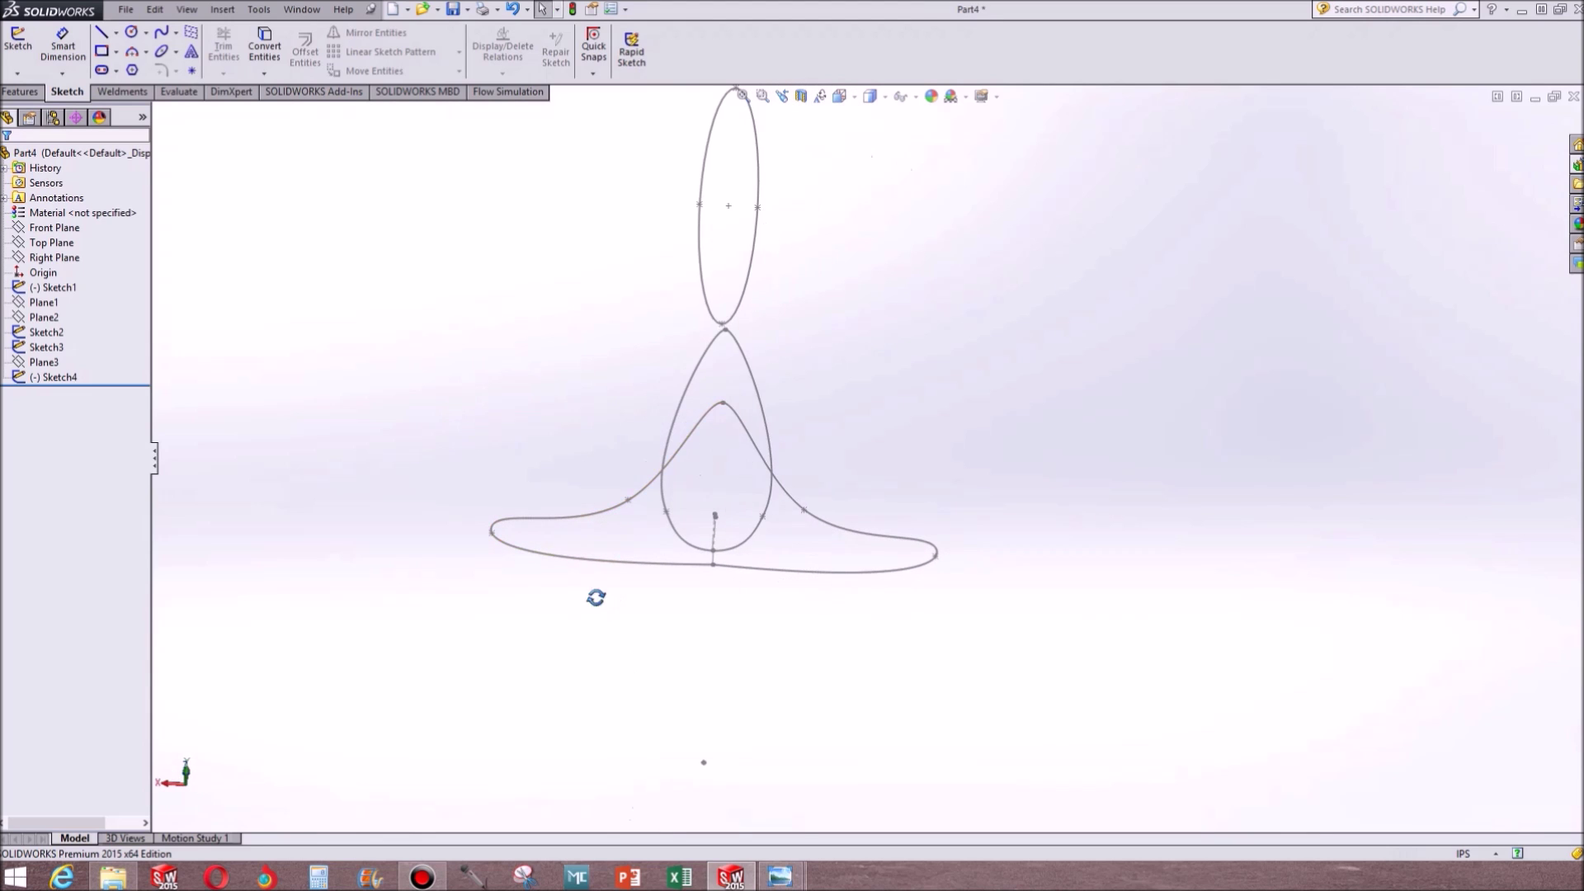
pyautogui.moveTo(595, 597); pyautogui.dragTo(465, 663, button='middle')
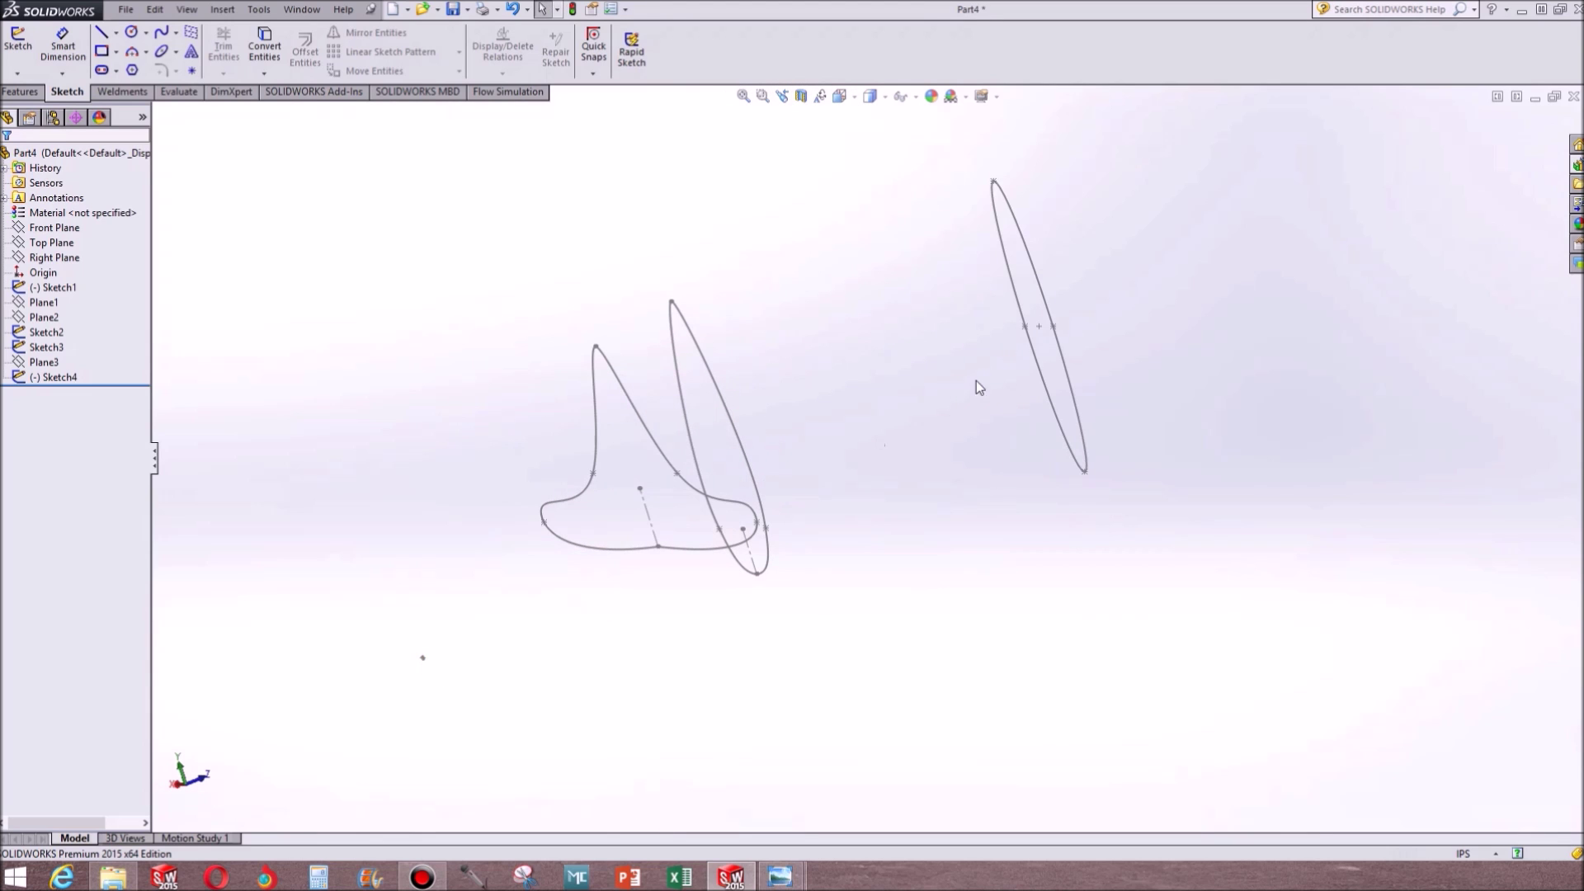
# Create a reference plane through the small circle's center point and the two outer tip points of the fin profile
pyautogui.click(9, 92)
pyautogui.click(655, 52)
pyautogui.click(656, 91)
pyautogui.moveTo(651, 536); pyautogui.dragTo(675, 562, button='middle')
pyautogui.scroll(-5, 523, 670)
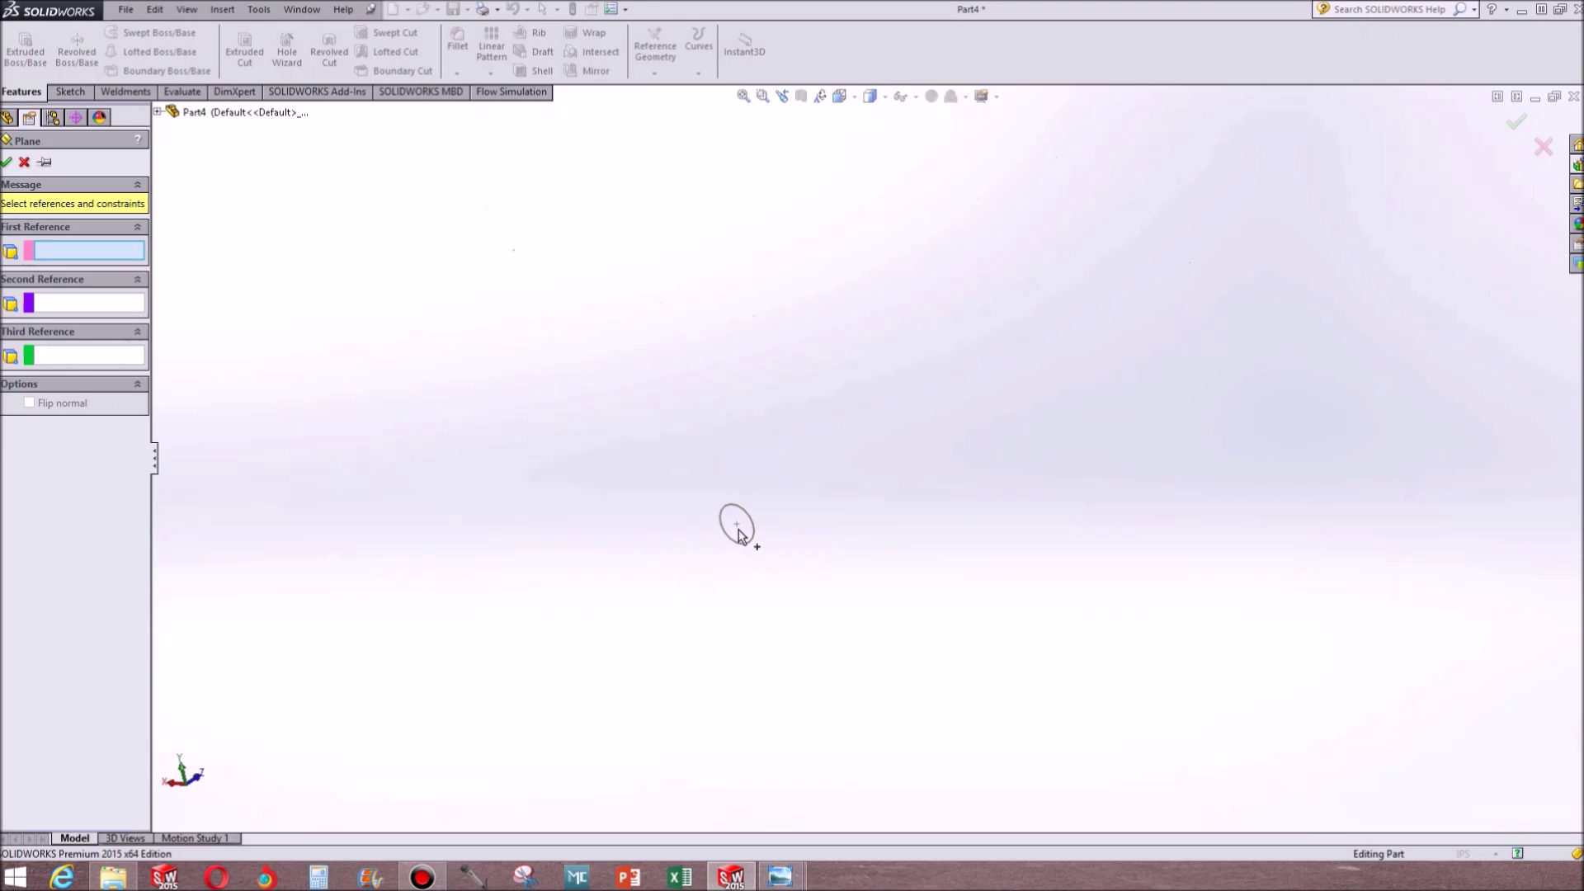
pyautogui.click(738, 526)
pyautogui.scroll(6, 1167, 348)
pyautogui.scroll(-4, 1166, 348)
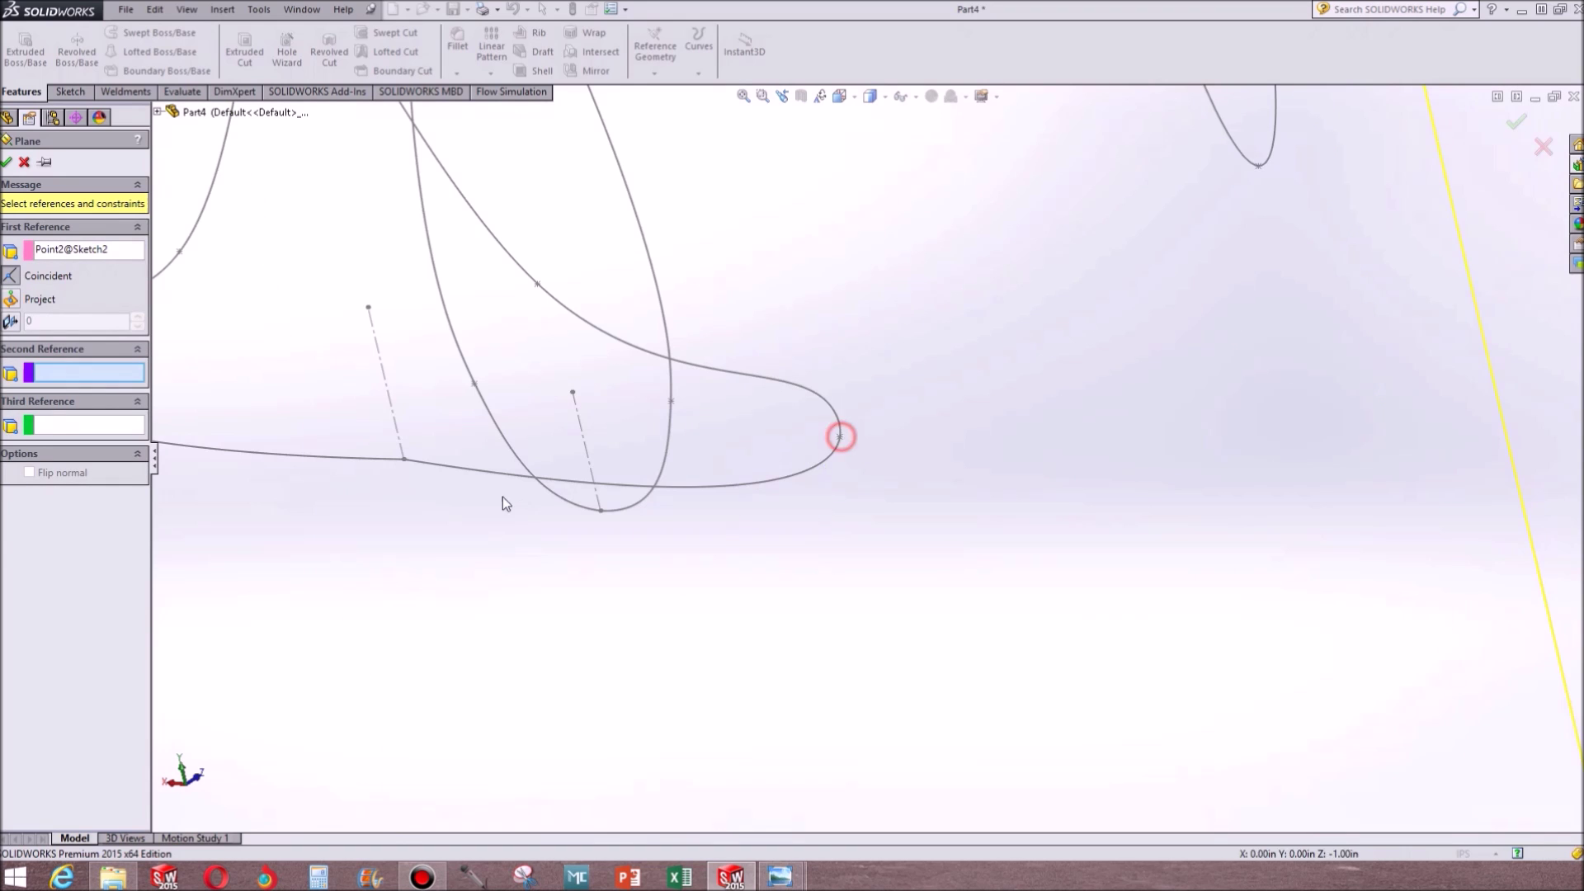
pyautogui.scroll(3, 519, 497)
pyautogui.click(329, 401)
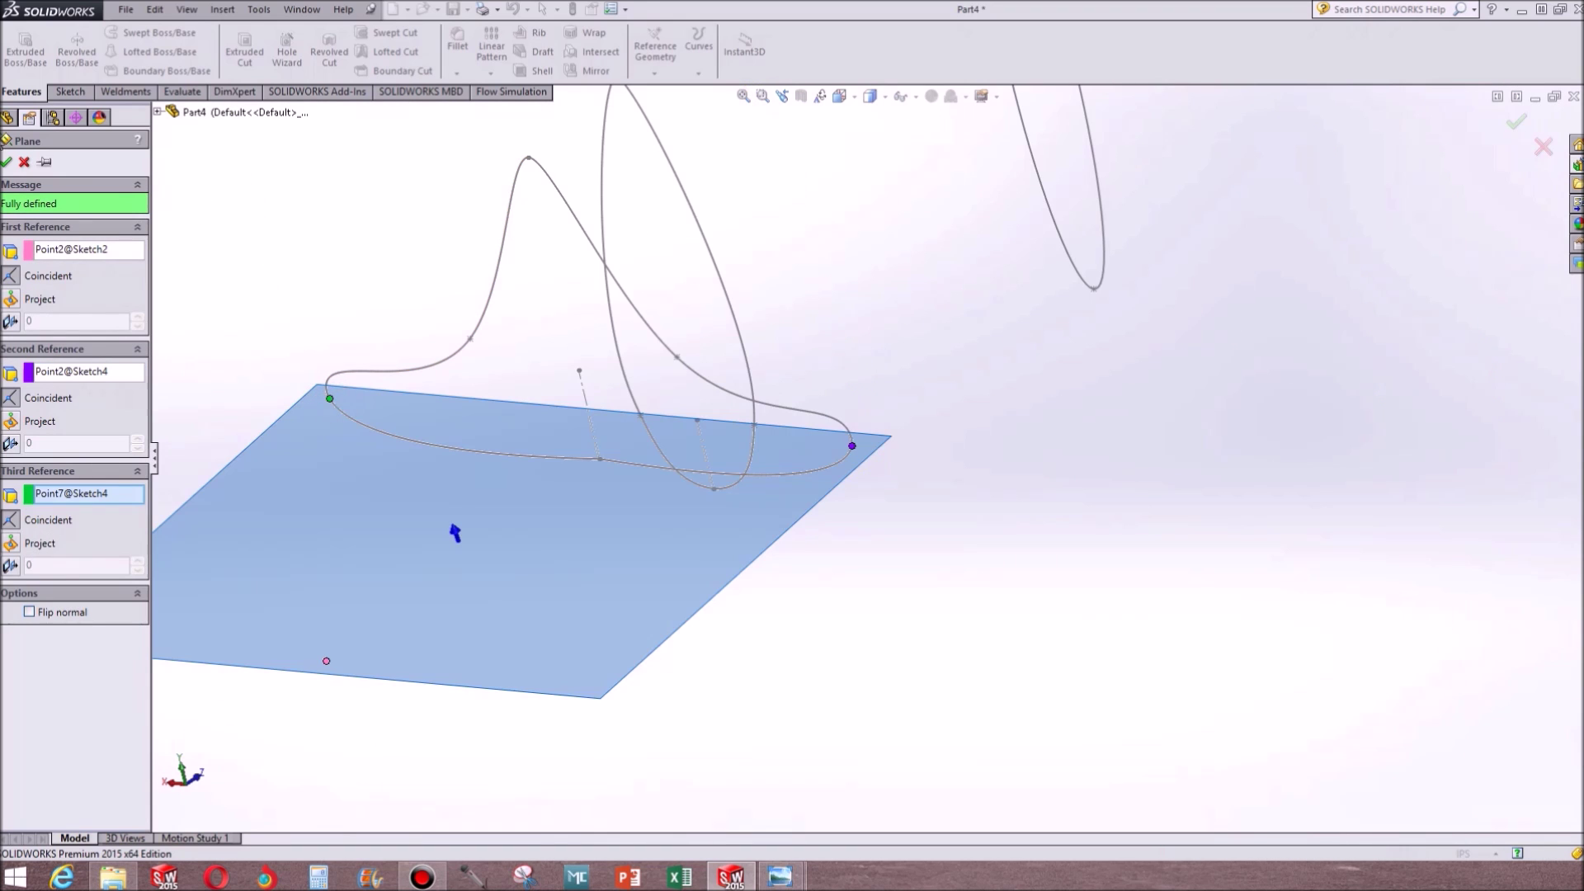
pyautogui.click(7, 162)
# On the new plane, sketch a spline from the small circle through two intermediate points, the fin tip and the body profile's side to the far ellipse
pyautogui.click(69, 91)
pyautogui.click(18, 47)
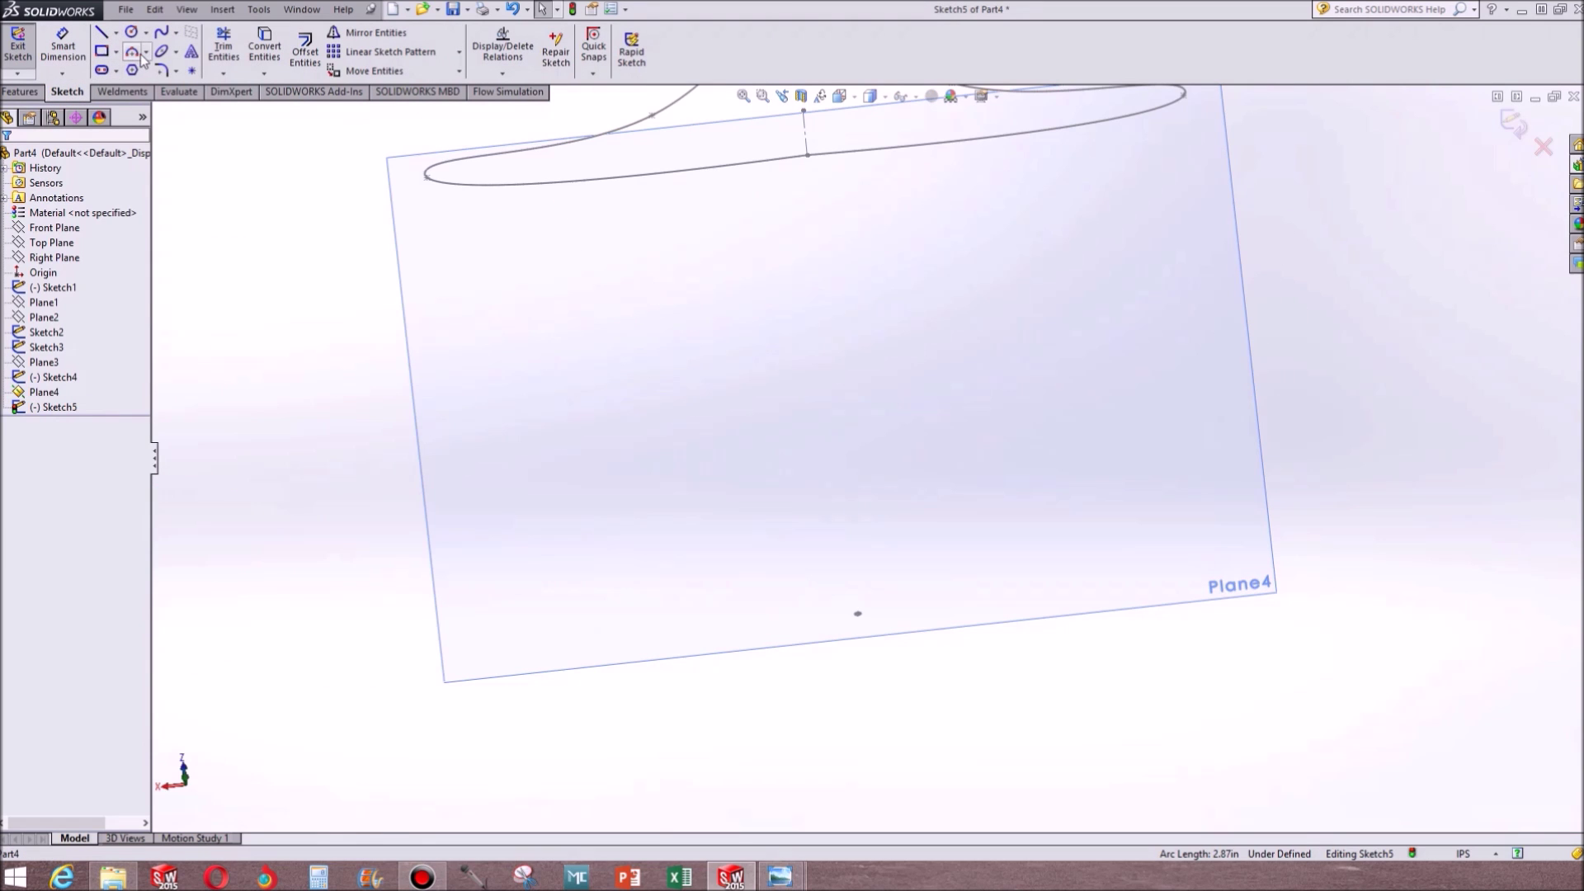
pyautogui.scroll(-8, 1026, 743)
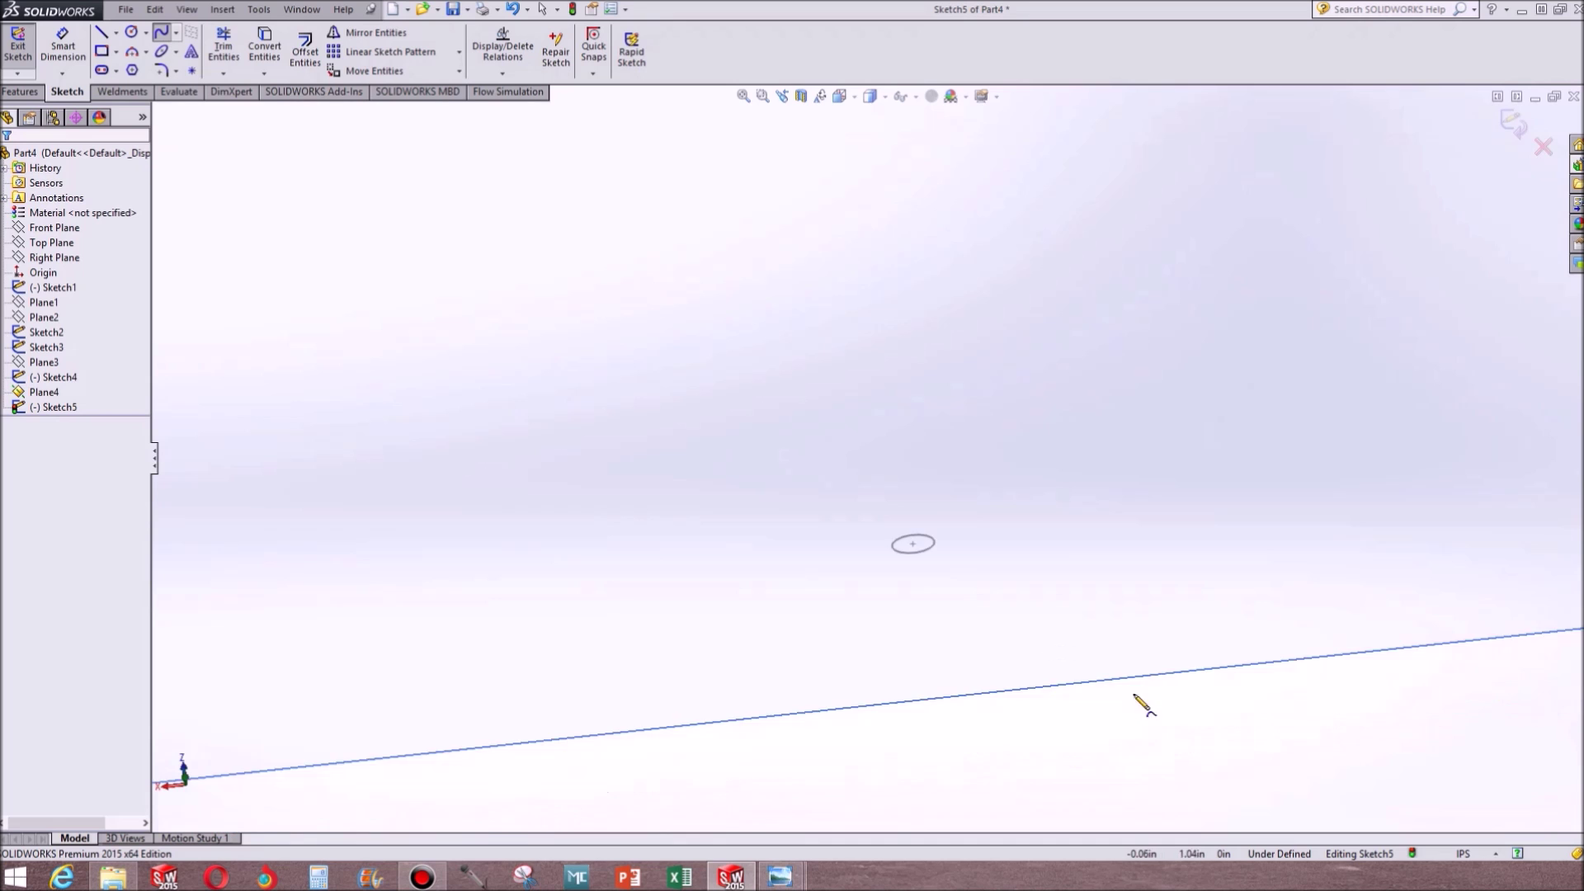
pyautogui.click(847, 514)
pyautogui.scroll(12, 783, 438)
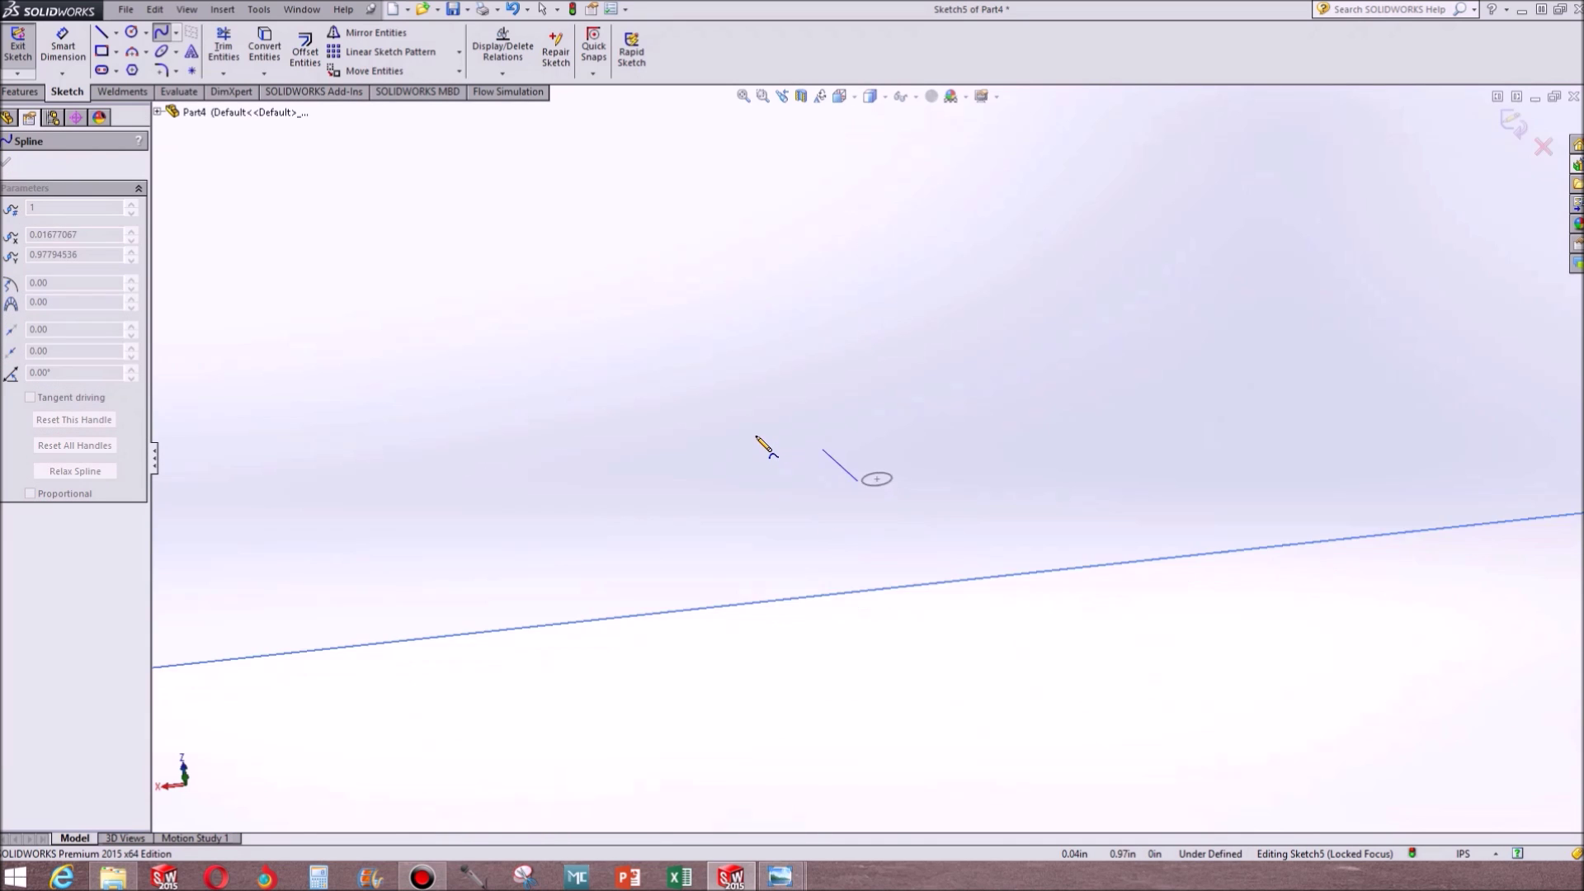
pyautogui.scroll(-4, 816, 355)
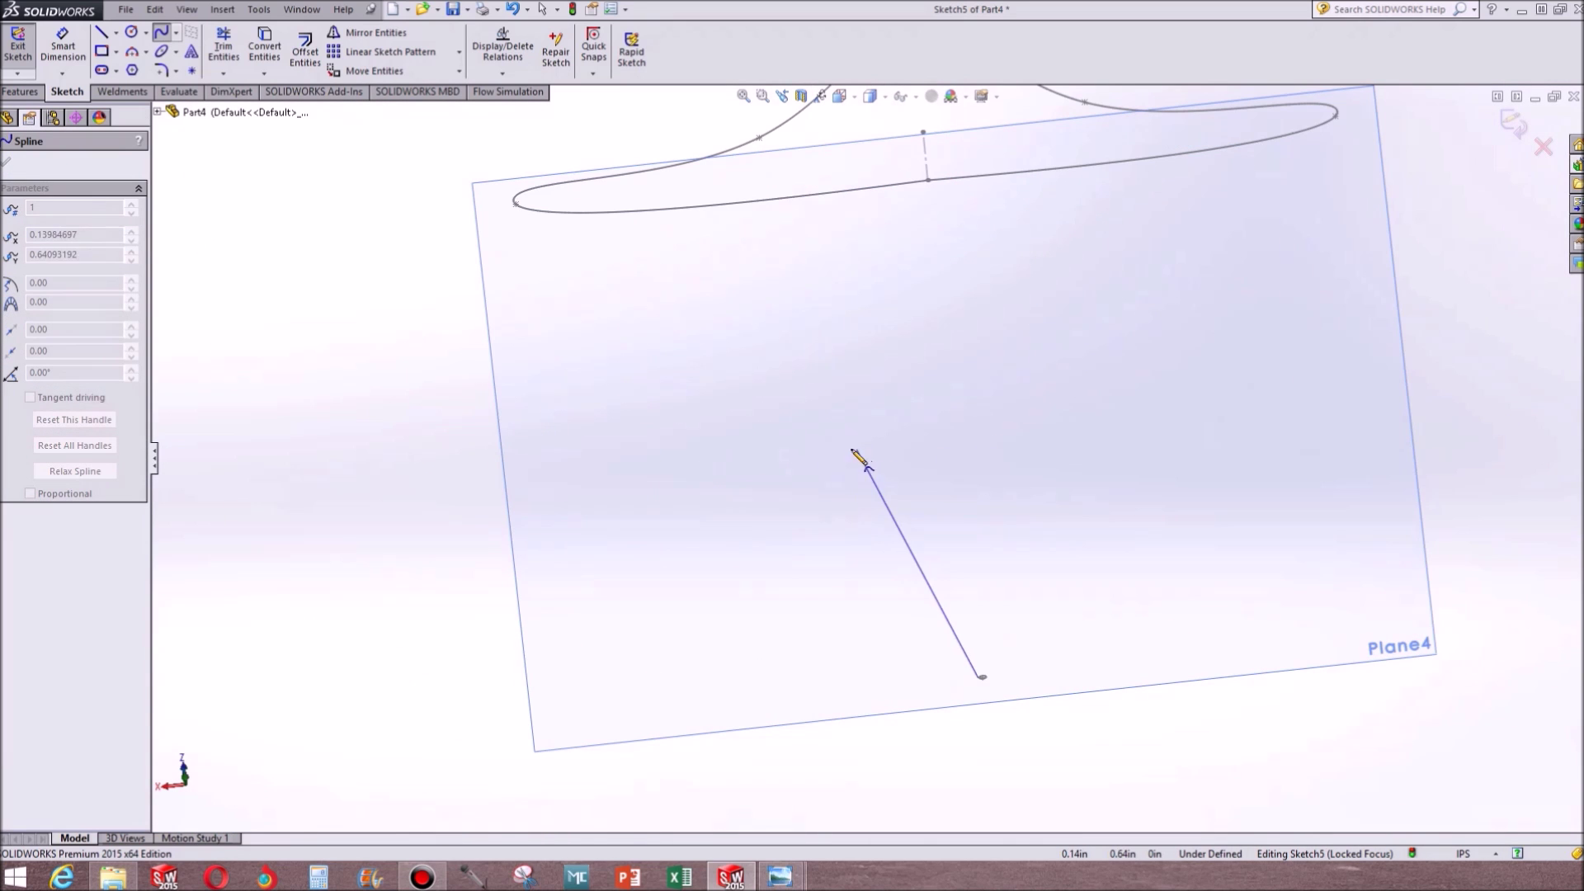
pyautogui.click(864, 660)
pyautogui.click(794, 387)
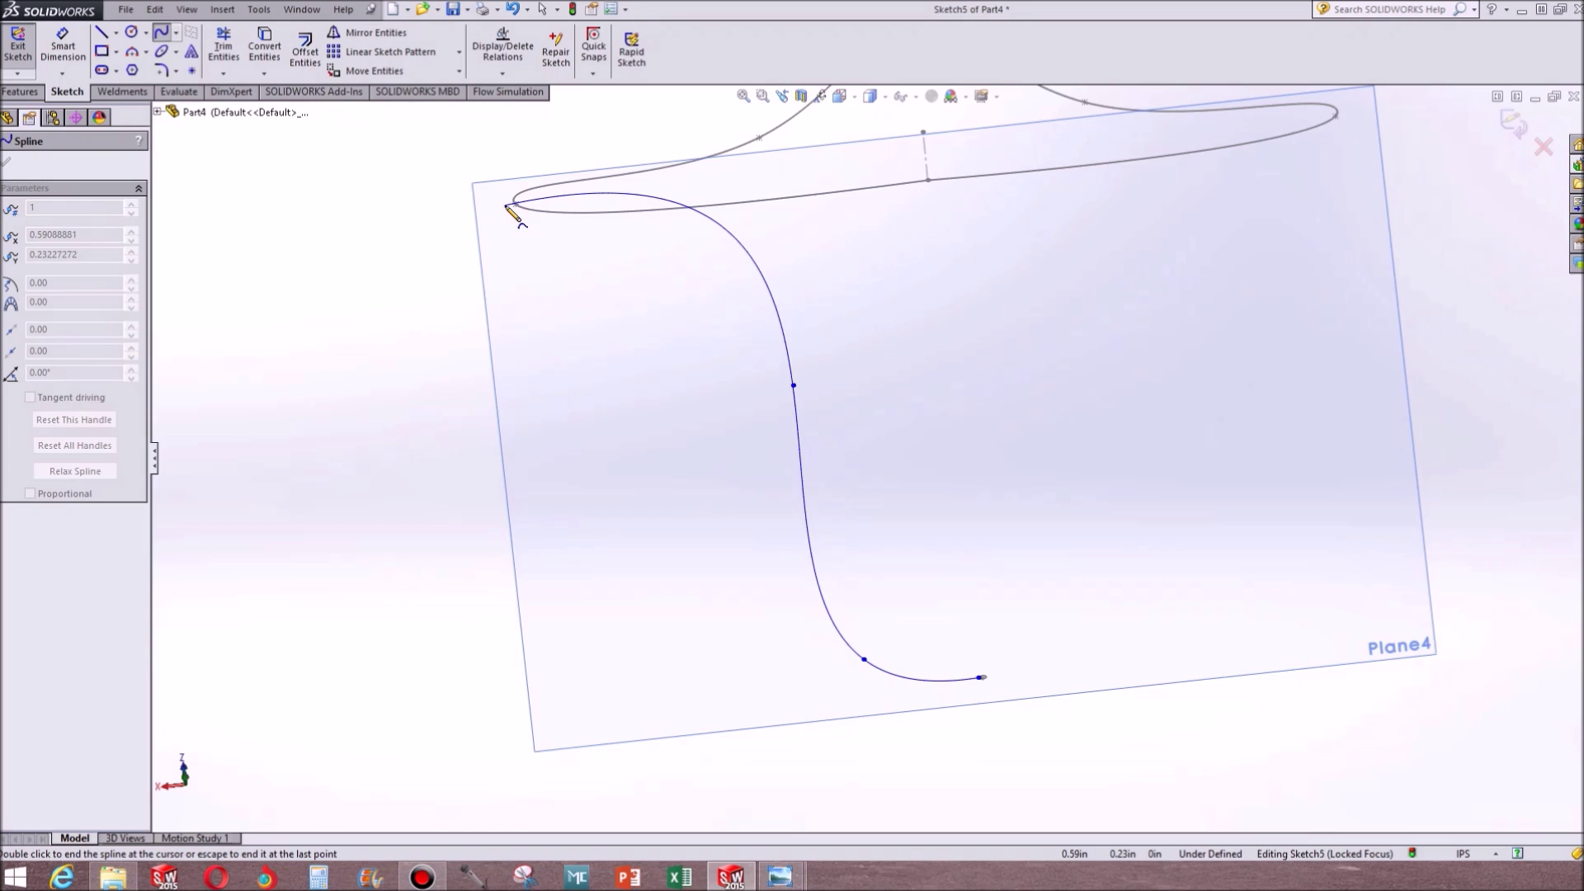
pyautogui.scroll(3, 514, 210)
pyautogui.scroll(-6, 743, 314)
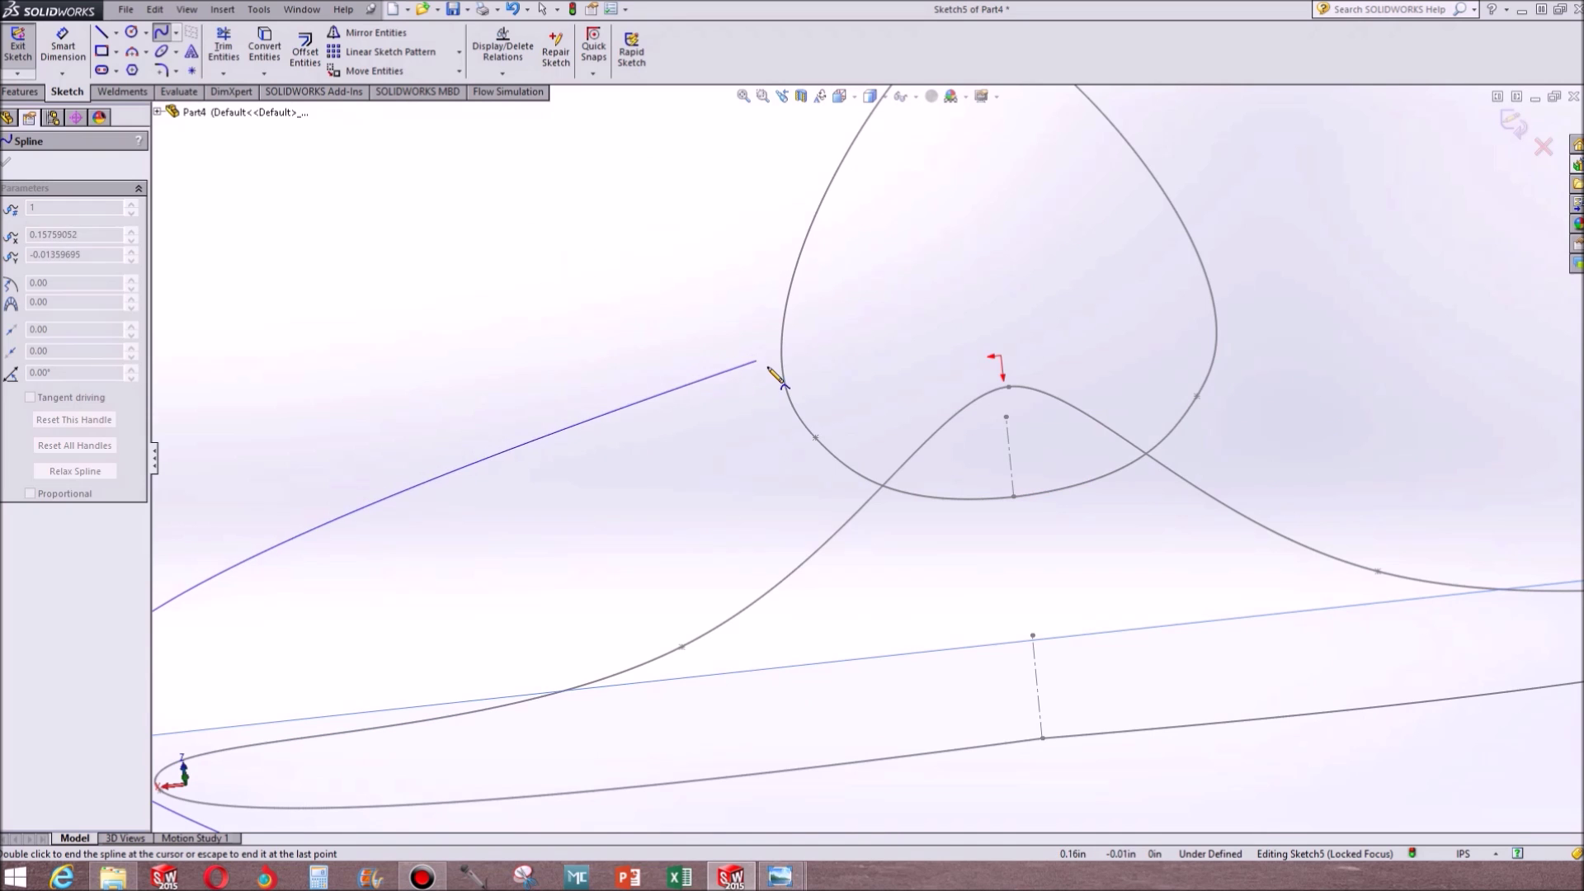
pyautogui.moveTo(775, 368); pyautogui.dragTo(929, 421, button='middle')
pyautogui.scroll(-3, 932, 462)
pyautogui.doubleClick(904, 533)
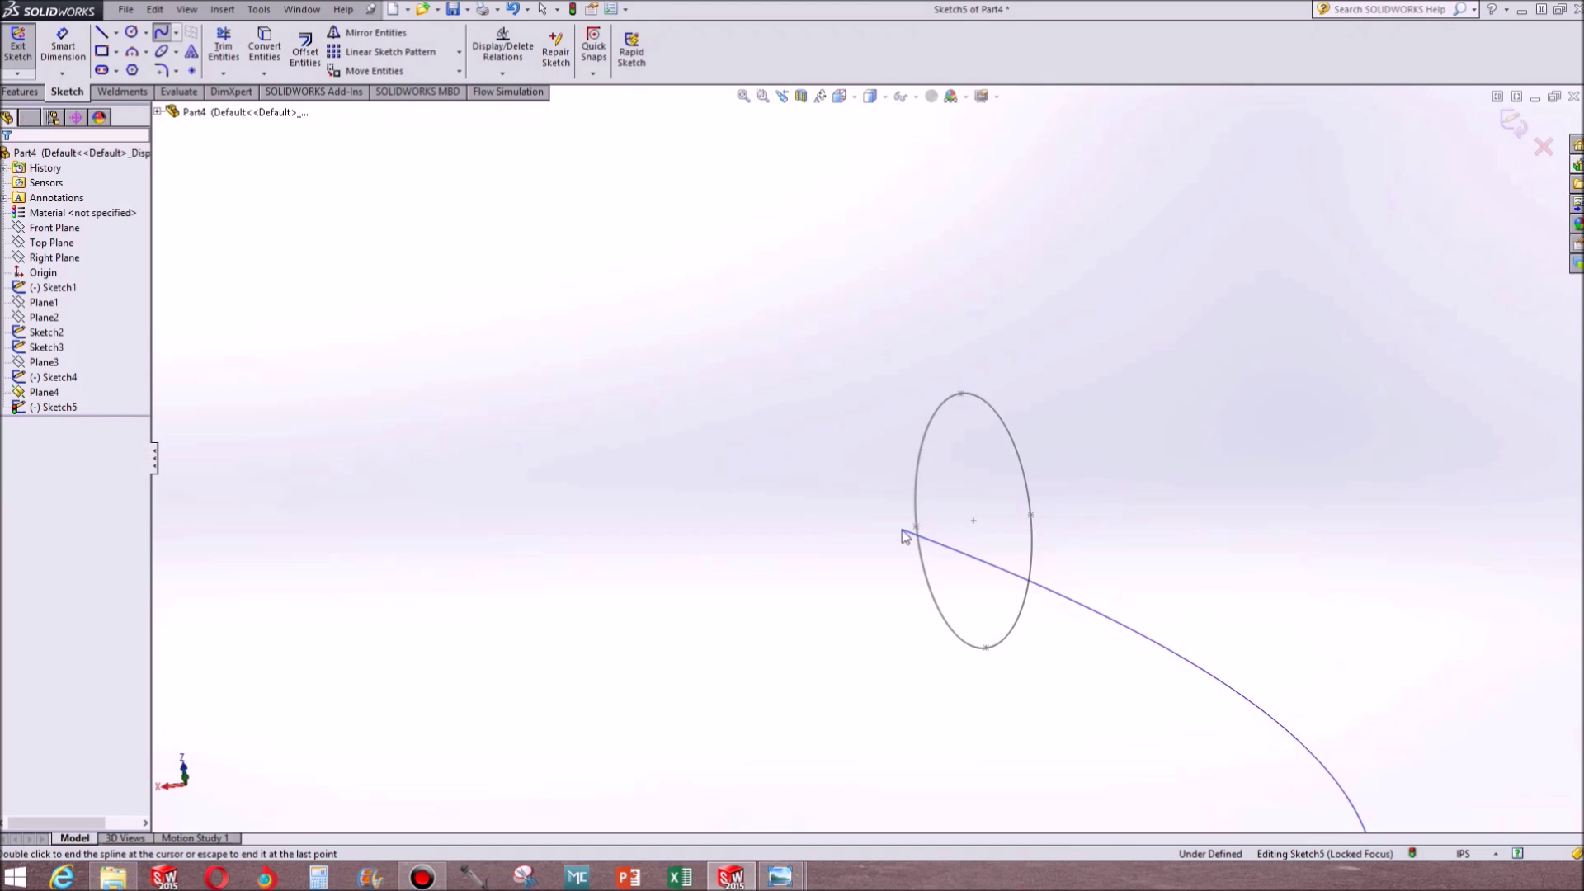
# Add pierce relations between the spline's end point and the far ellipse, and between its neighbouring point and the body profile
pyautogui.click(903, 531)
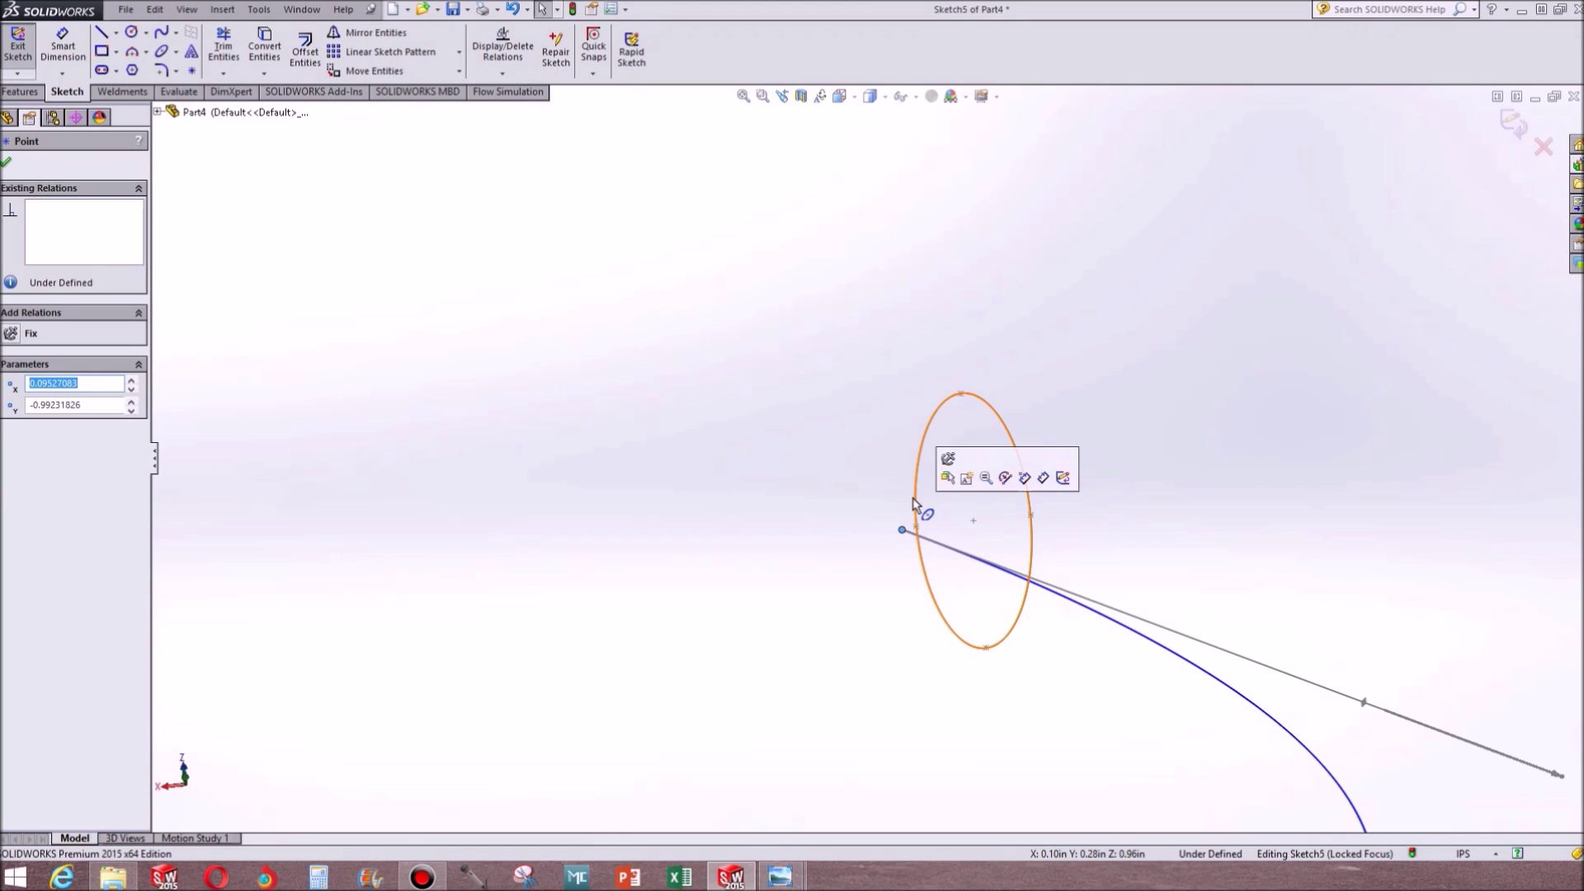
pyautogui.keyDown('ctrl'); pyautogui.click(916, 496); pyautogui.keyUp('ctrl')
pyautogui.click(14, 473)
pyautogui.scroll(8, 1018, 656)
pyautogui.scroll(-10, 949, 660)
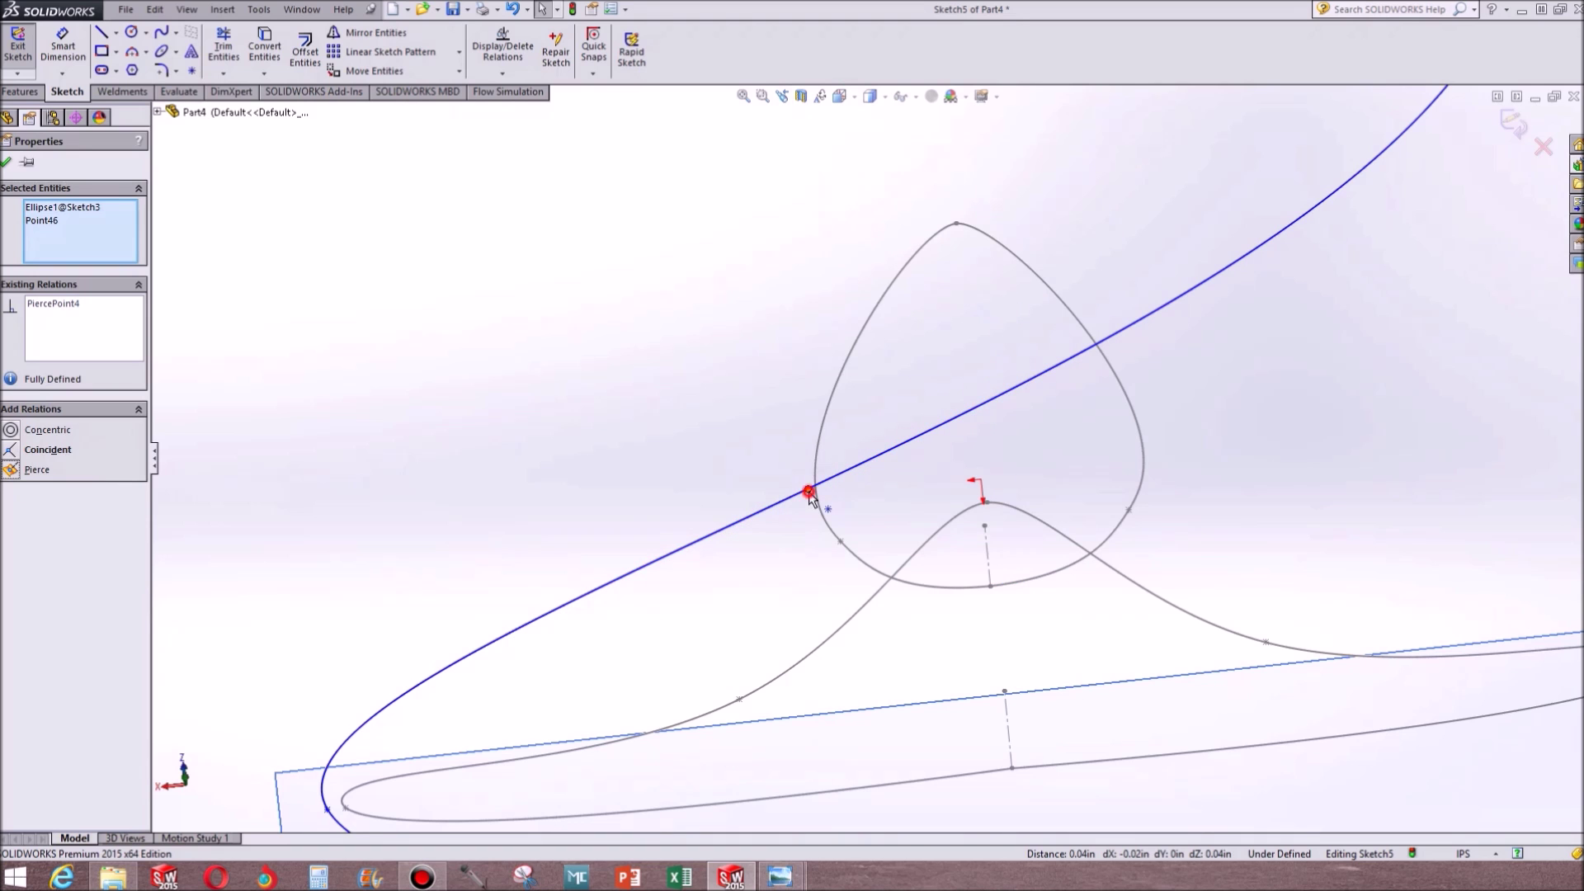
pyautogui.click(808, 490)
pyautogui.keyDown('ctrl'); pyautogui.click(820, 438); pyautogui.keyUp('ctrl')
pyautogui.click(11, 450)
# Add pierce relations tying the spline's tip point to the fin profile and its start point to the small circle
pyautogui.scroll(6, 601, 598)
pyautogui.scroll(-9, 657, 599)
pyautogui.click(856, 441)
pyautogui.keyDown('ctrl'); pyautogui.click(891, 408); pyautogui.keyUp('ctrl')
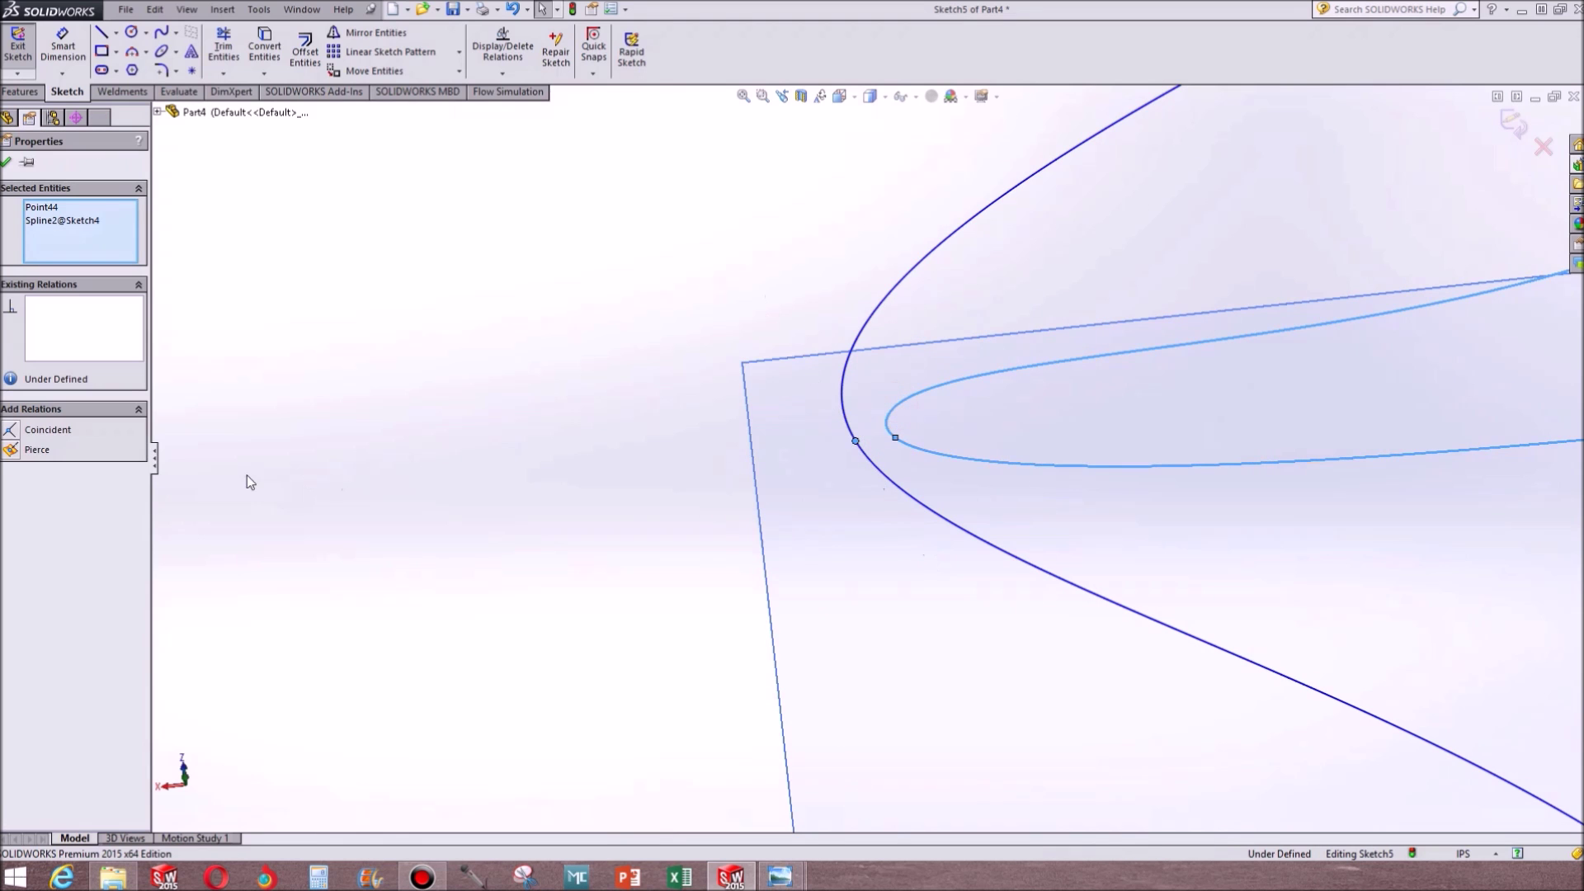
pyautogui.click(11, 451)
pyautogui.scroll(3, 1061, 724)
pyautogui.scroll(-8, 1015, 543)
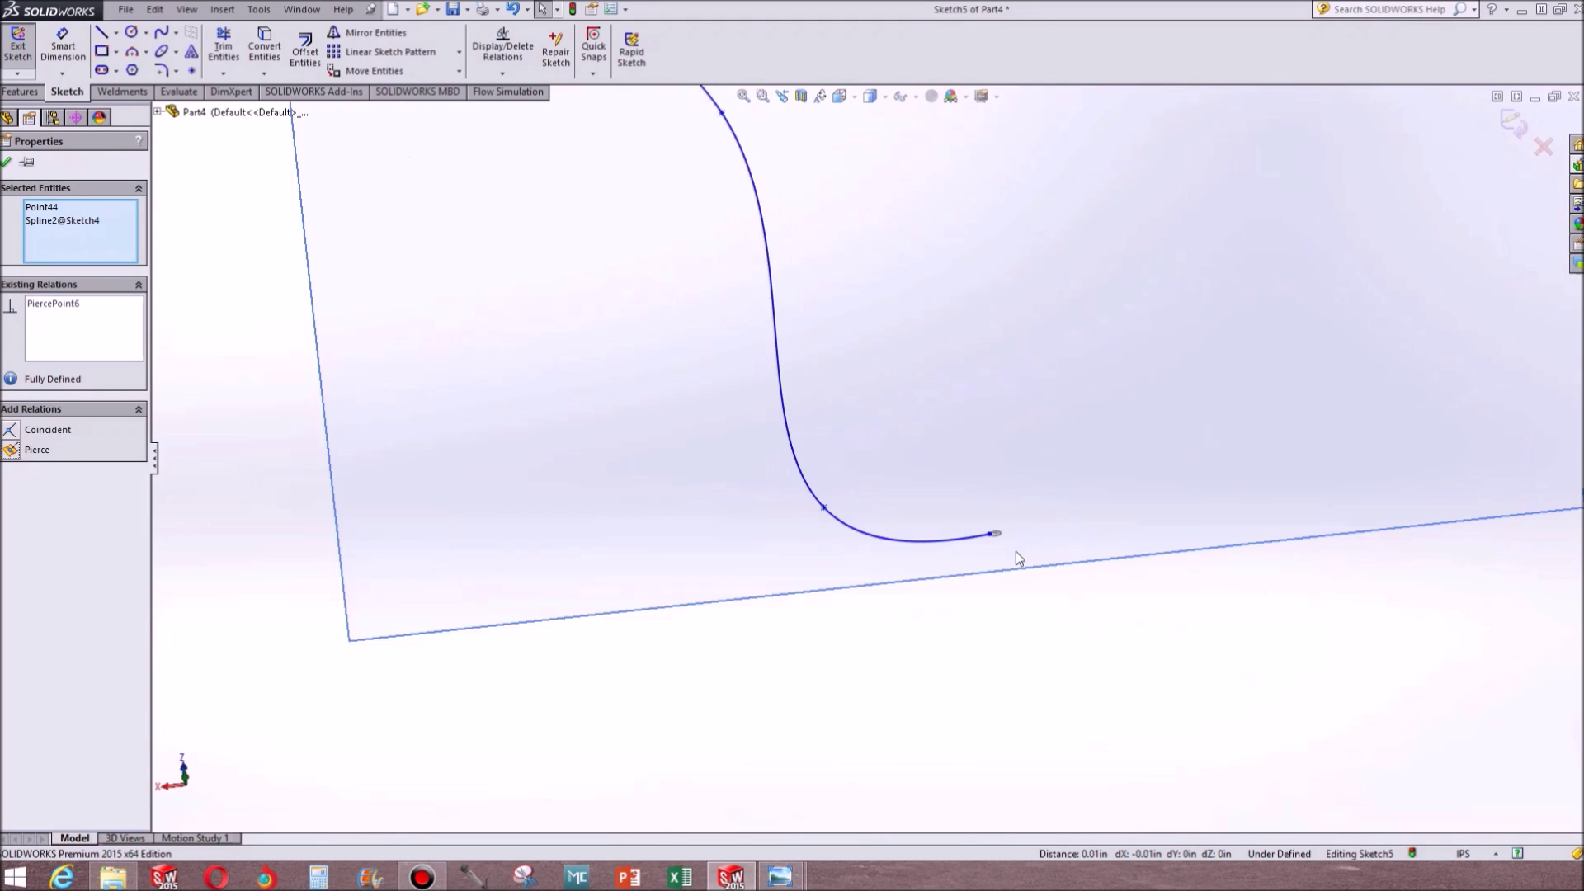
pyautogui.scroll(-3, 1037, 627)
pyautogui.click(786, 521)
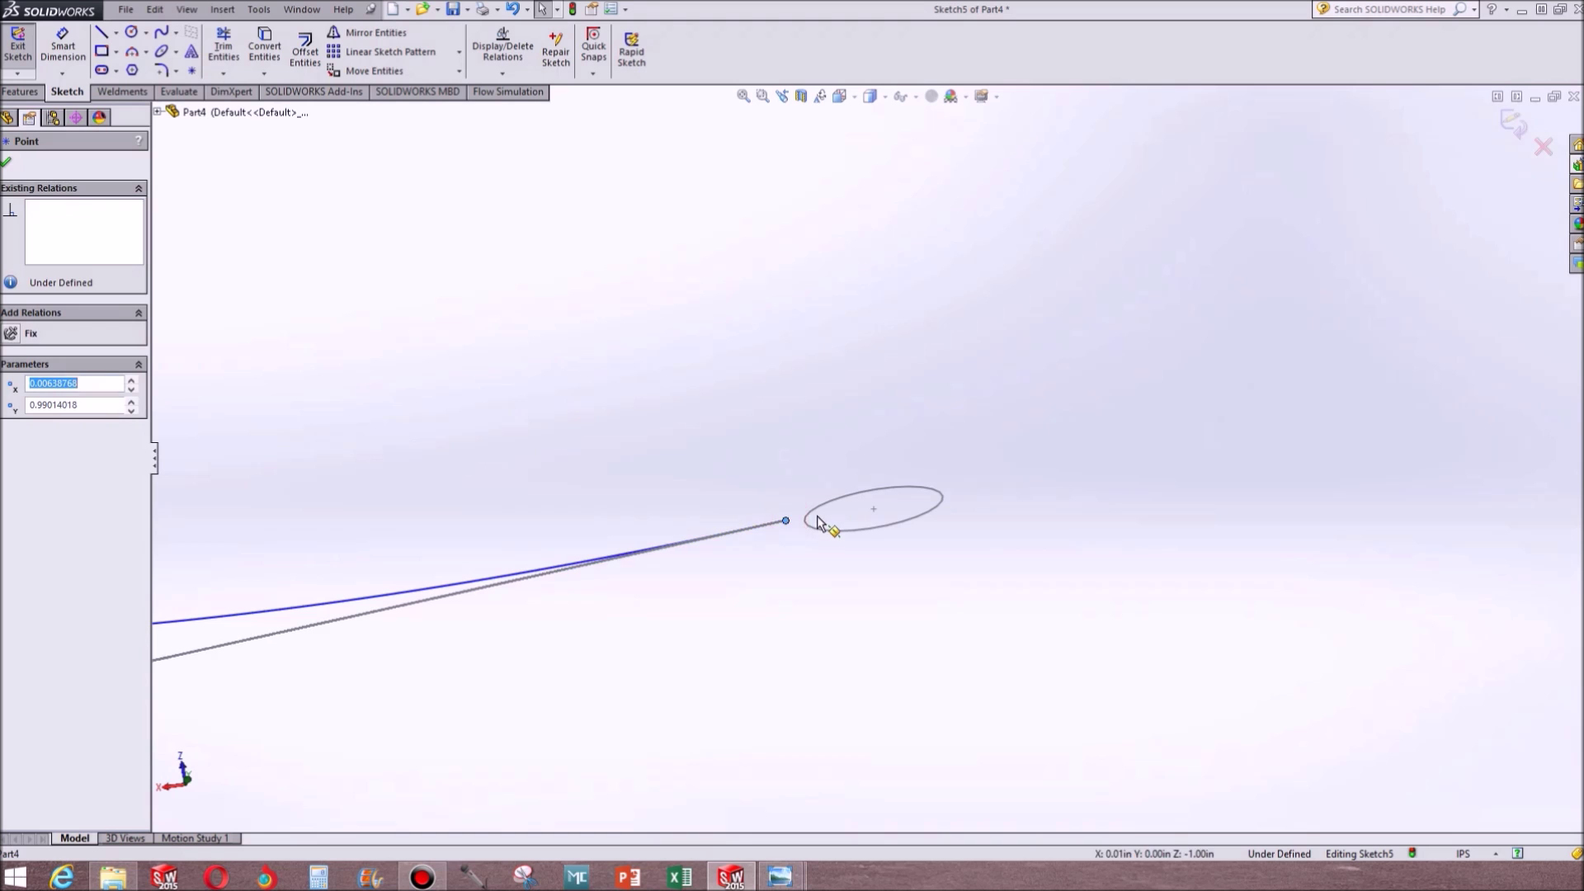
pyautogui.keyDown('ctrl'); pyautogui.click(808, 515); pyautogui.keyUp('ctrl')
pyautogui.click(8, 470)
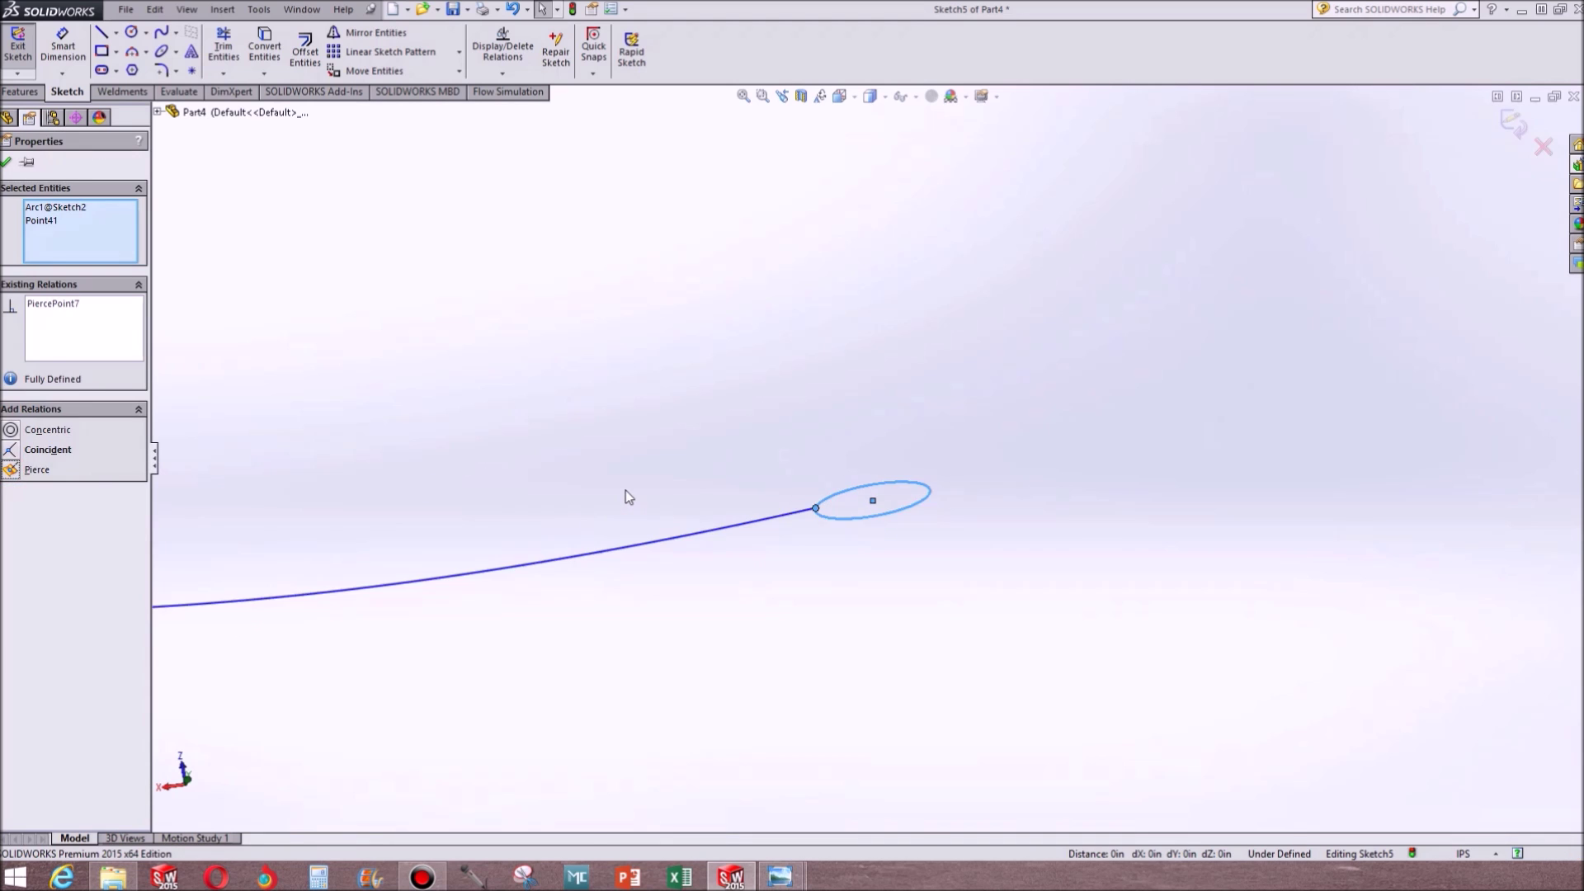
pyautogui.click(640, 492)
# Slightly reposition the spline point nearest the small circle to adjust the curve there
pyautogui.scroll(3, 781, 413)
pyautogui.click(895, 361)
pyautogui.scroll(-3, 874, 429)
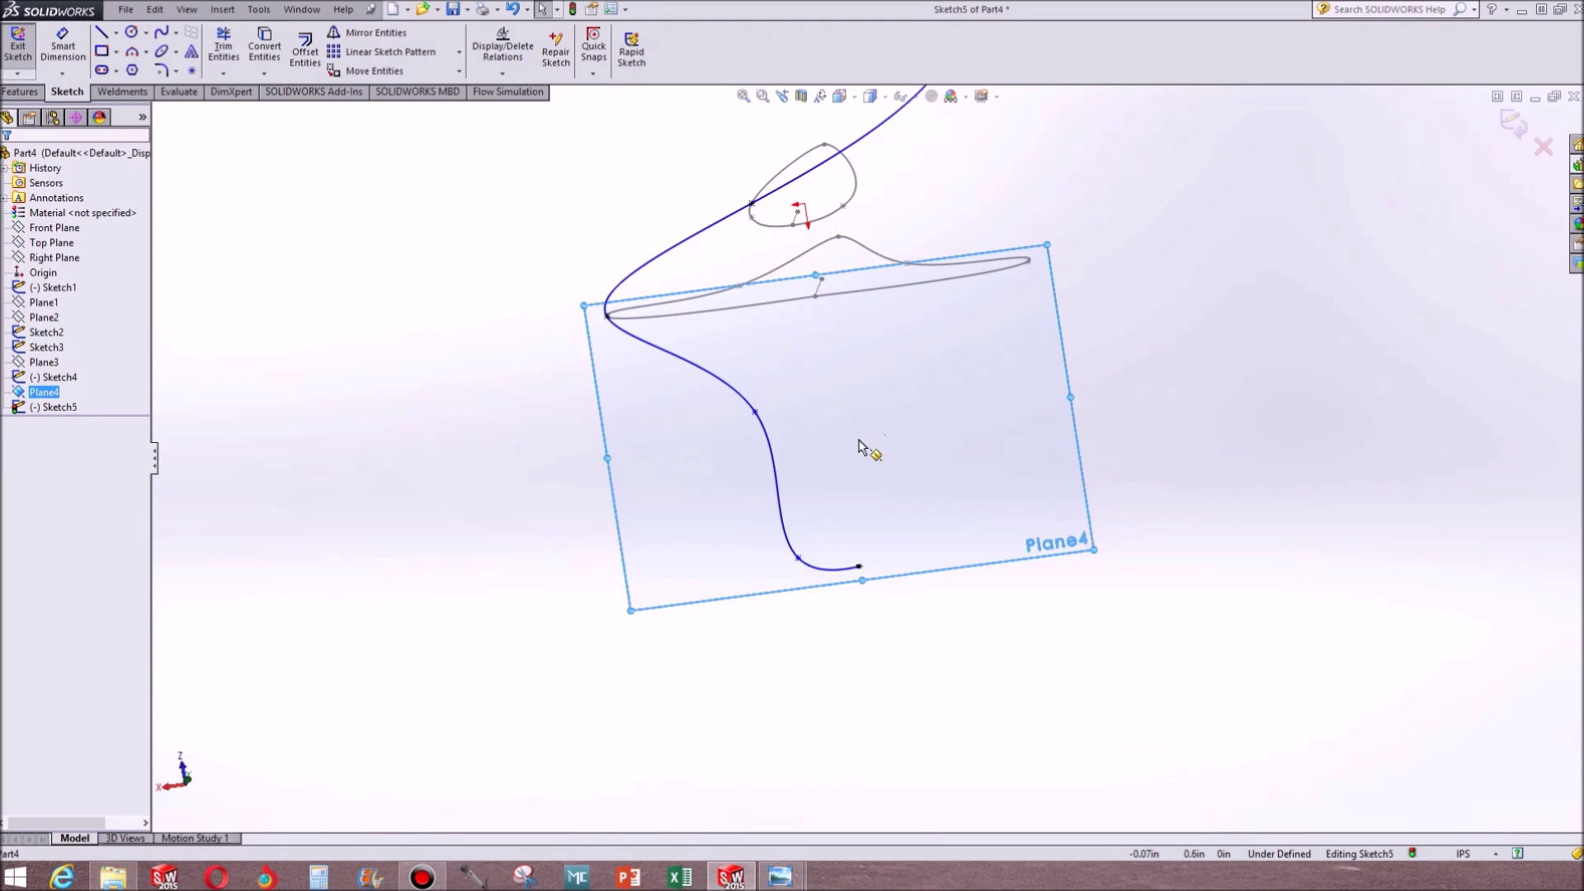
pyautogui.click(788, 559)
pyautogui.moveTo(792, 567); pyautogui.dragTo(793, 570)
# Rotate the spline's tangent handle at the body profile to about -112° so the curve runs past the profile's side
pyautogui.scroll(3, 790, 495)
pyautogui.scroll(-4, 732, 290)
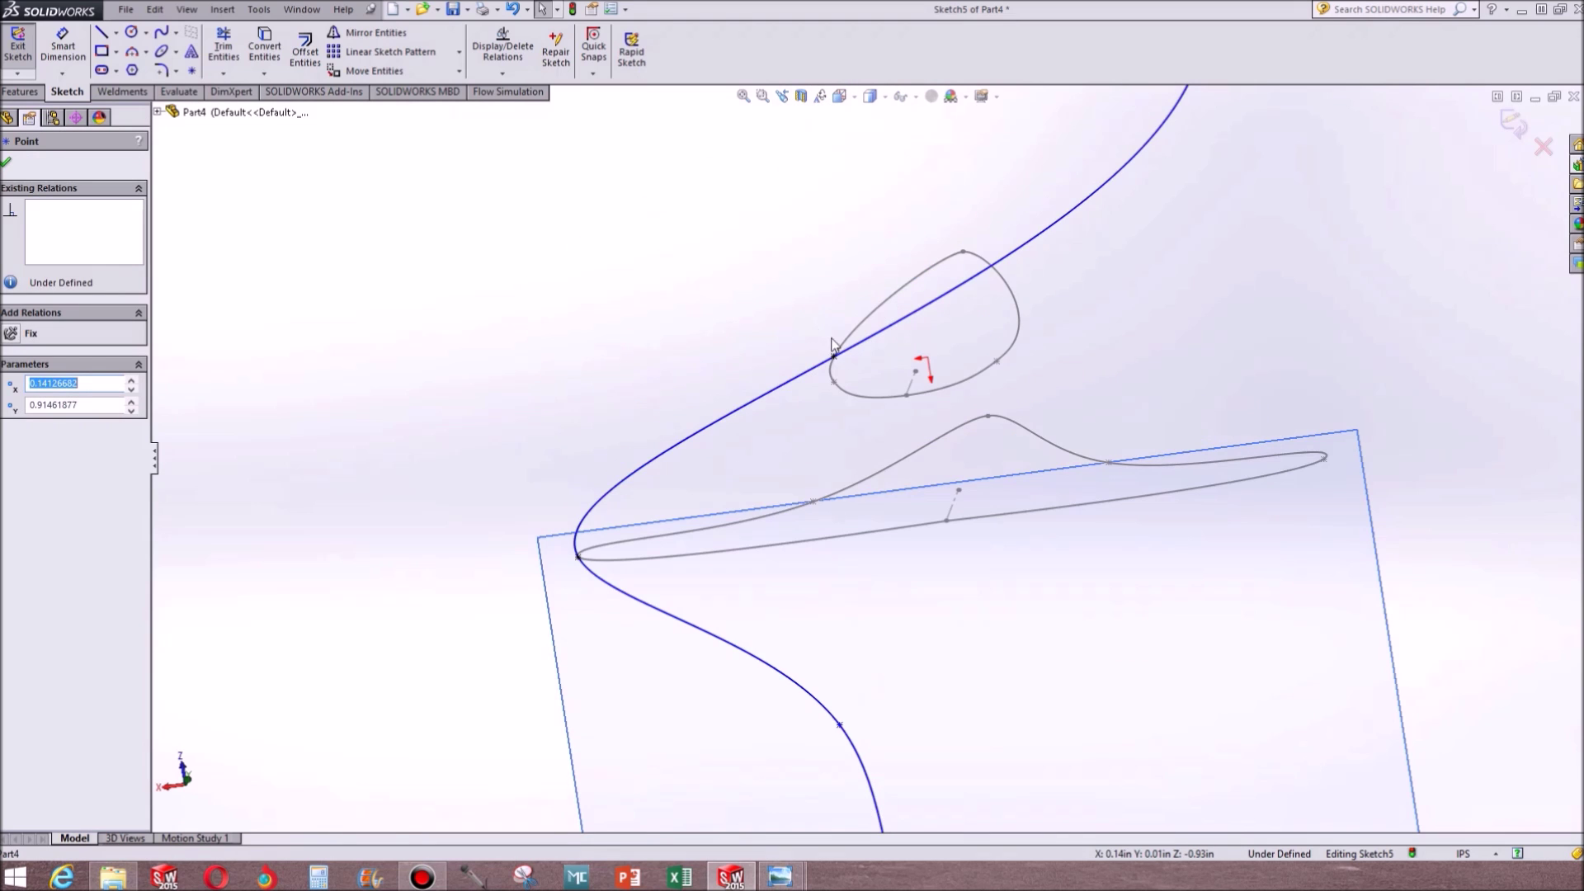
pyautogui.click(833, 356)
pyautogui.moveTo(723, 421); pyautogui.dragTo(812, 458)
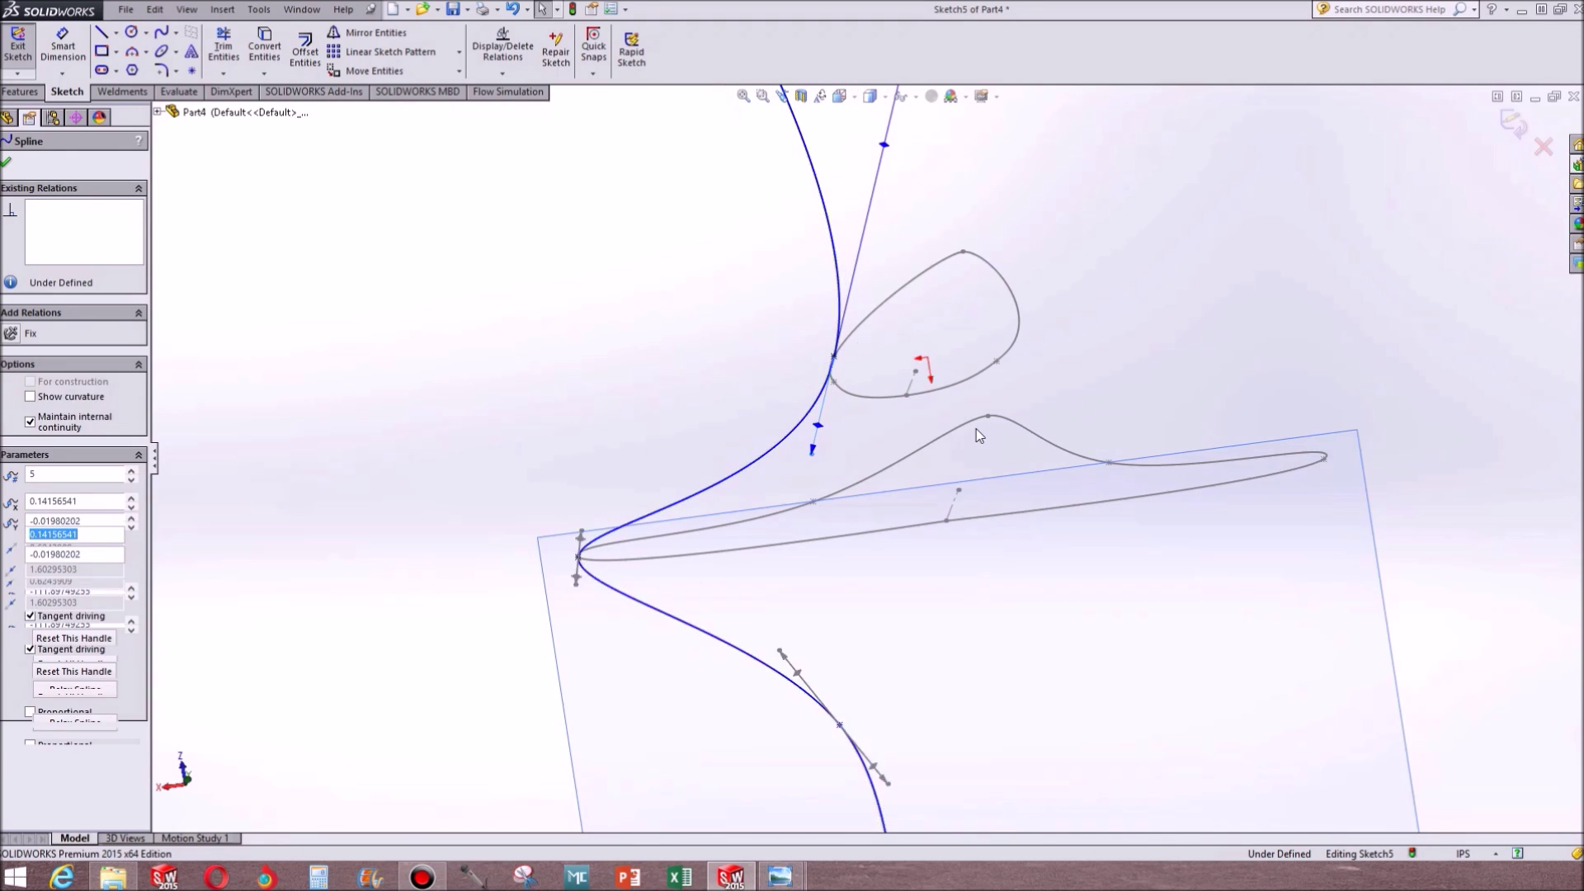
# Reshape the spline's tangent handle at the far ellipse to about -89° so the tail section runs nearly straight to the body profile
pyautogui.scroll(4, 977, 429)
pyautogui.hotkey('ctrl', '8')
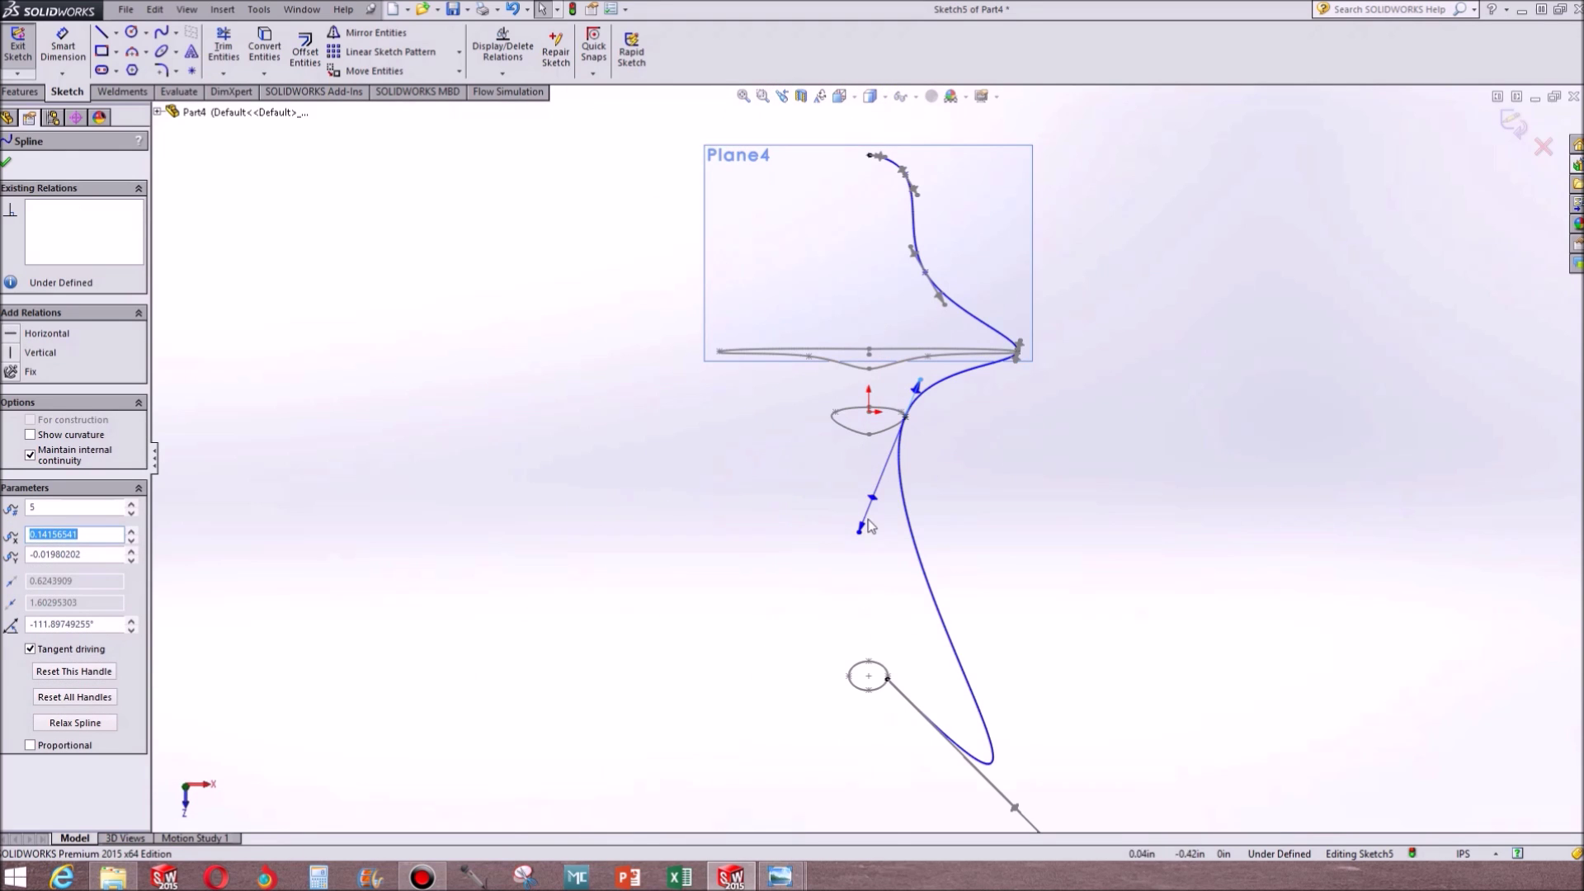
pyautogui.scroll(3, 1001, 807)
pyautogui.moveTo(985, 694); pyautogui.dragTo(887, 569)
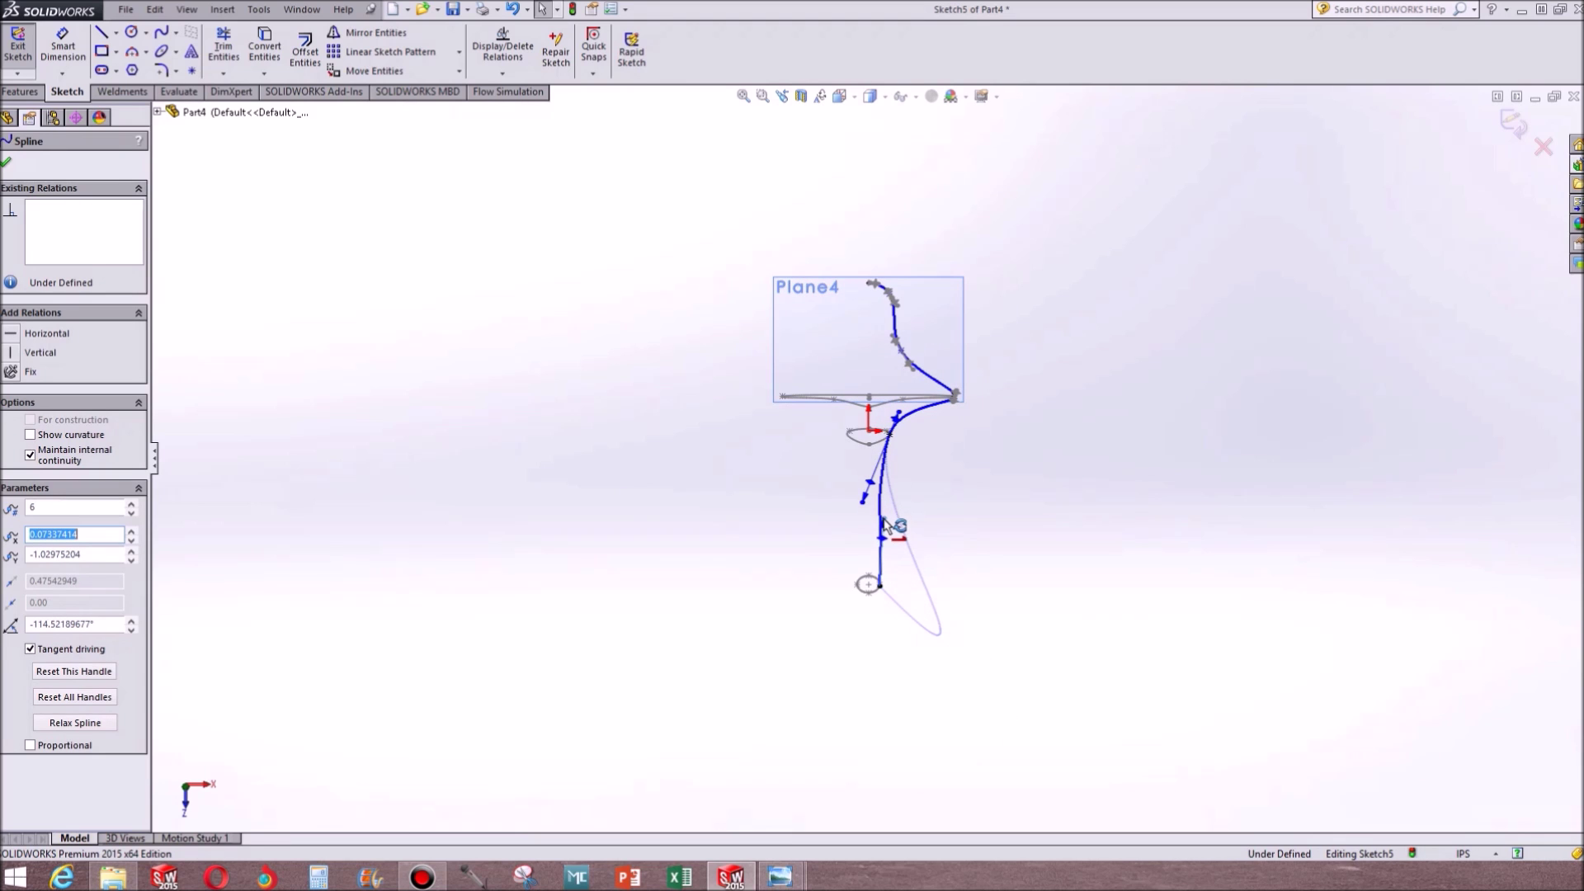
pyautogui.moveTo(882, 516); pyautogui.dragTo(882, 517)
pyautogui.scroll(-5, 881, 517)
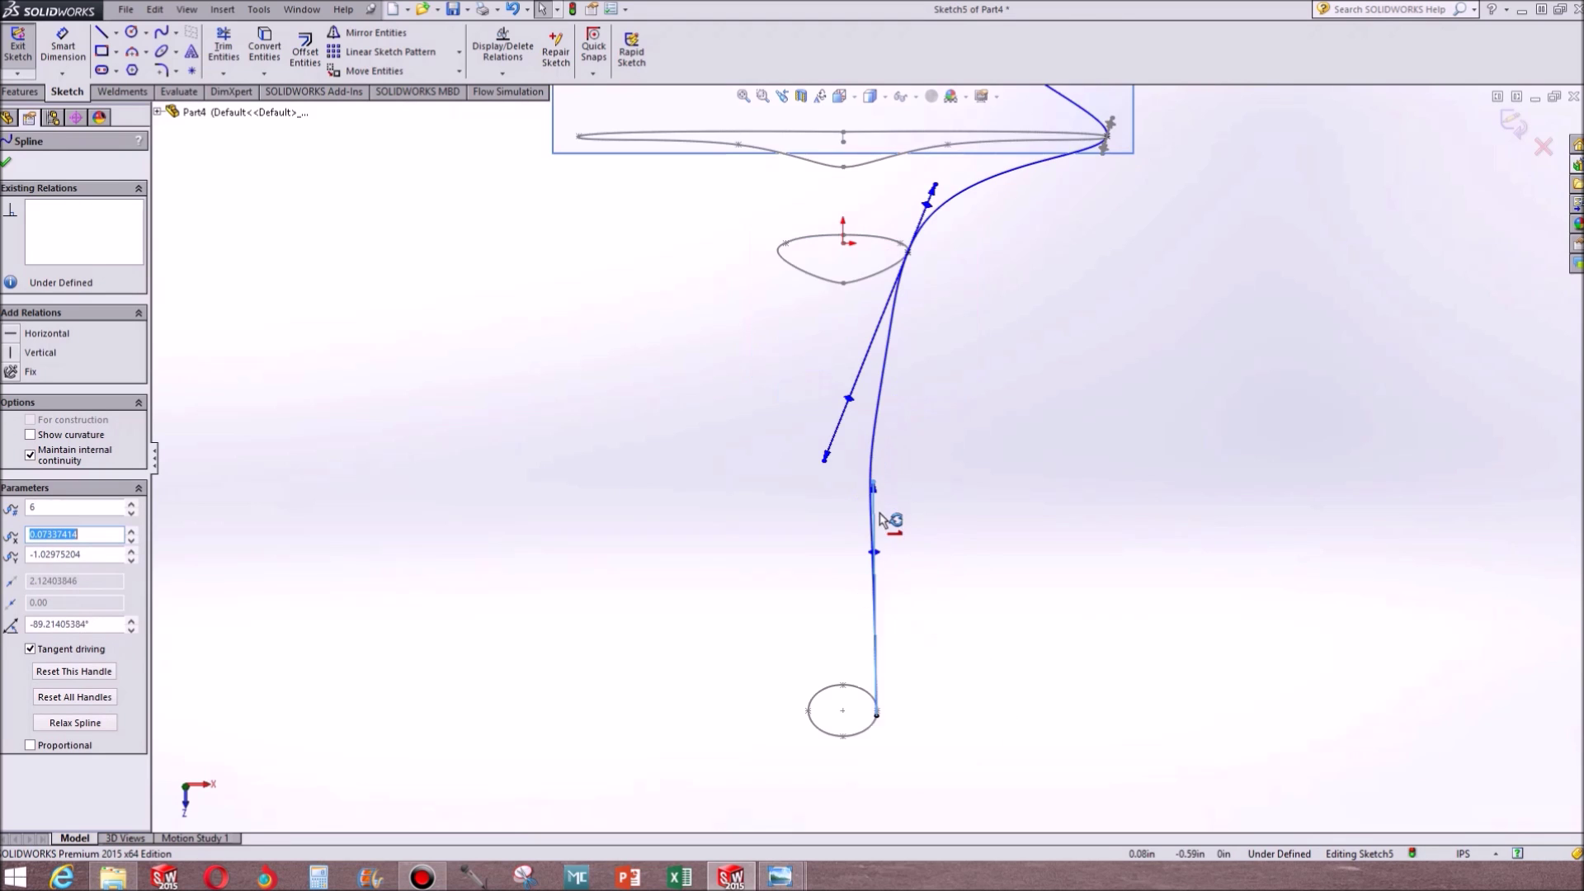
pyautogui.click(957, 454)
# Draw a vertical centerline about 0.2 in long from the spline's start point at the small circle toward the fin profile
pyautogui.scroll(8, 973, 345)
pyautogui.scroll(-5, 954, 345)
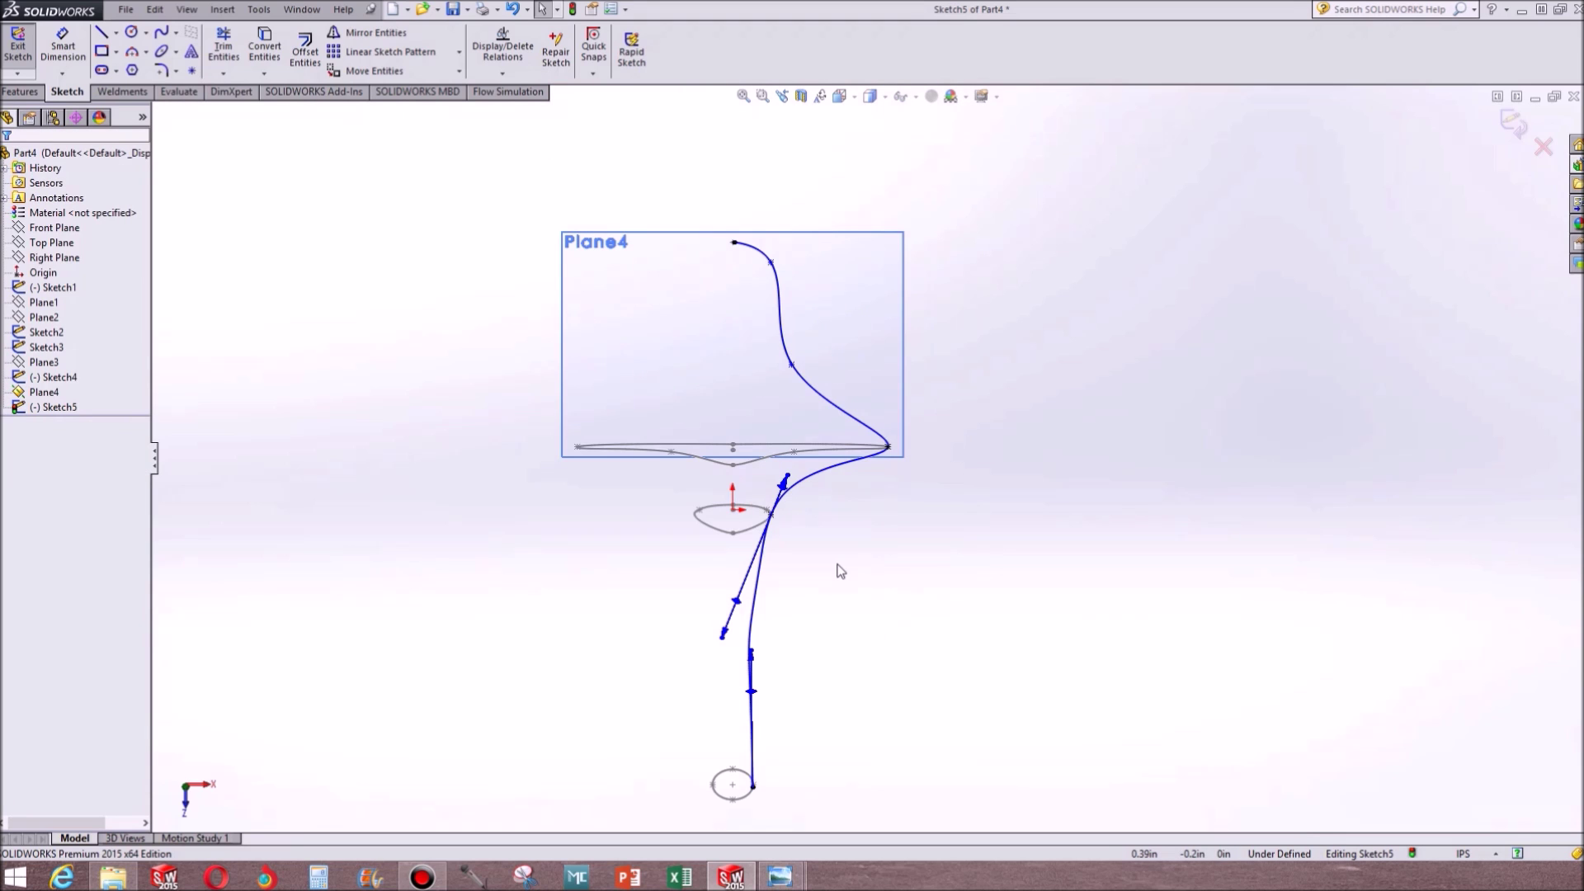
pyautogui.scroll(-4, 726, 367)
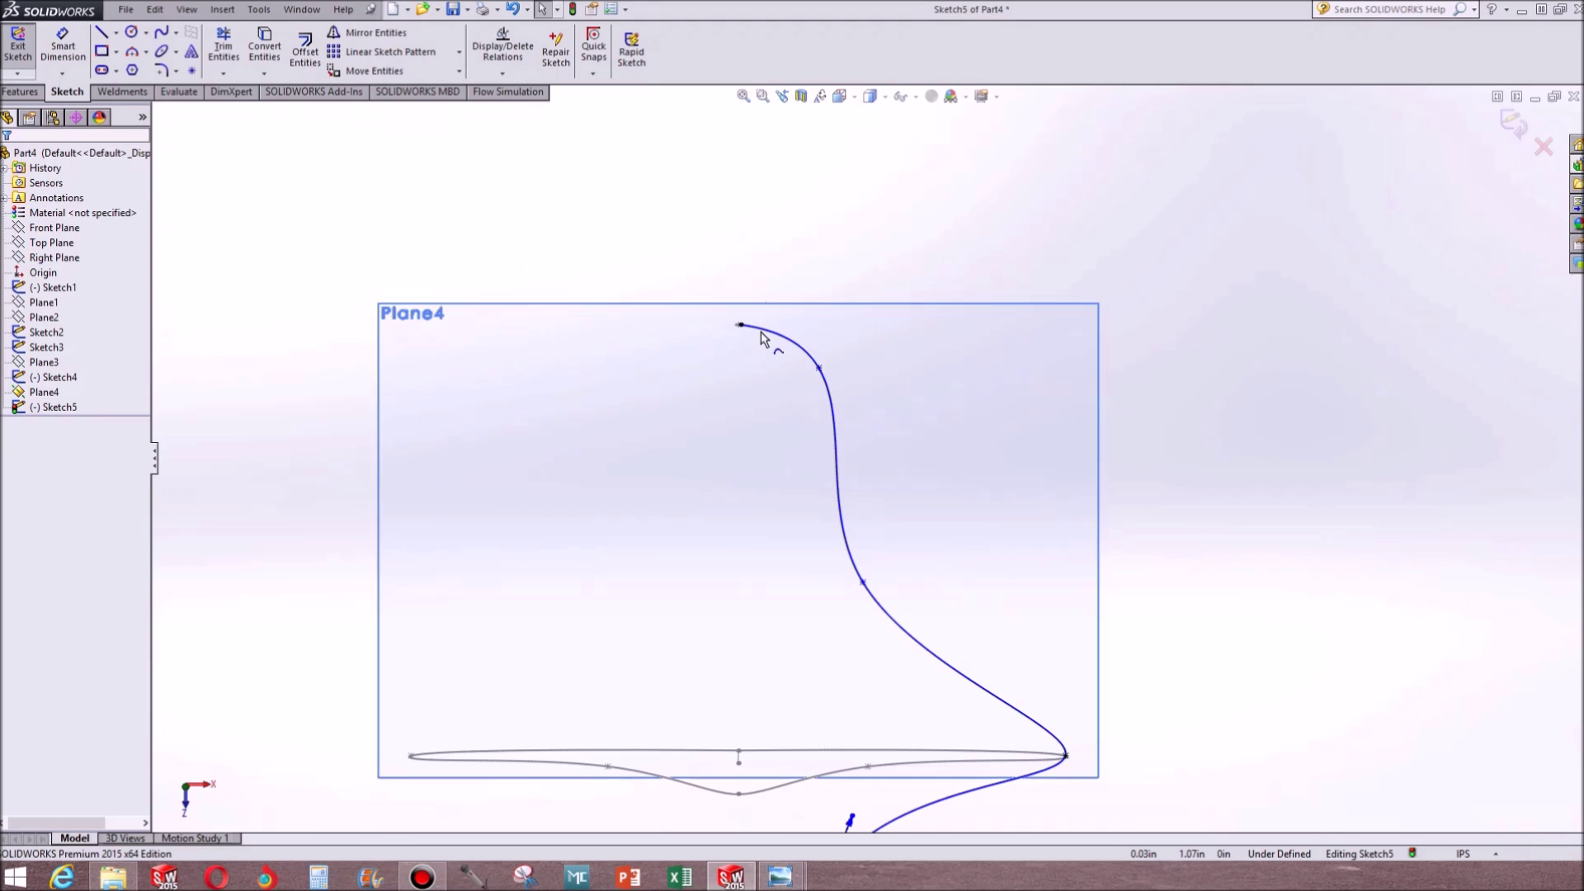
pyautogui.click(115, 33)
pyautogui.click(119, 68)
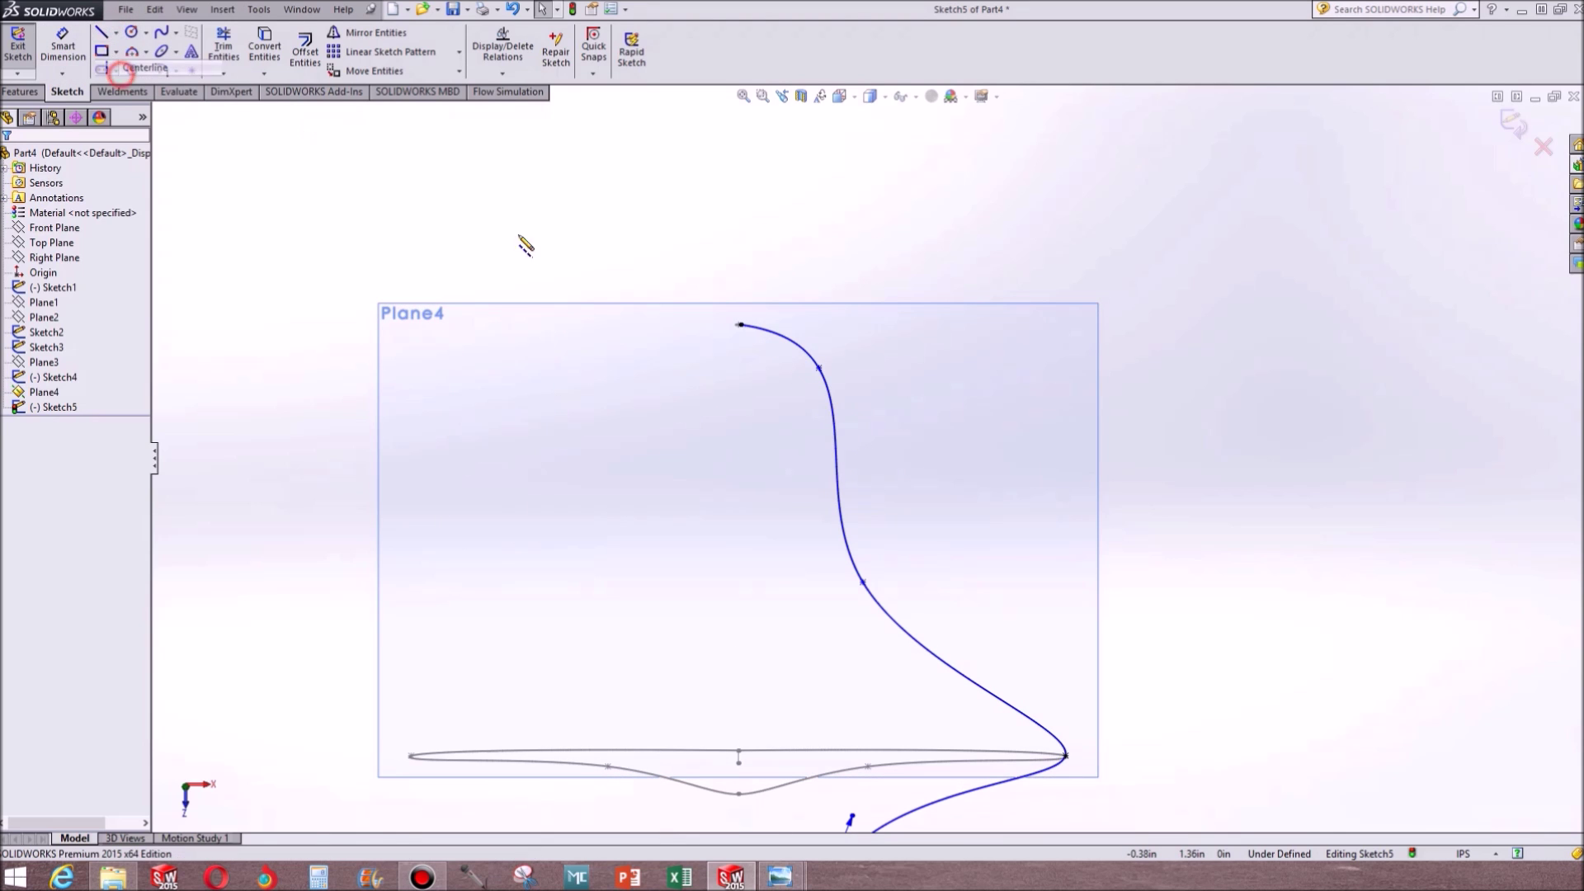
pyautogui.click(740, 327)
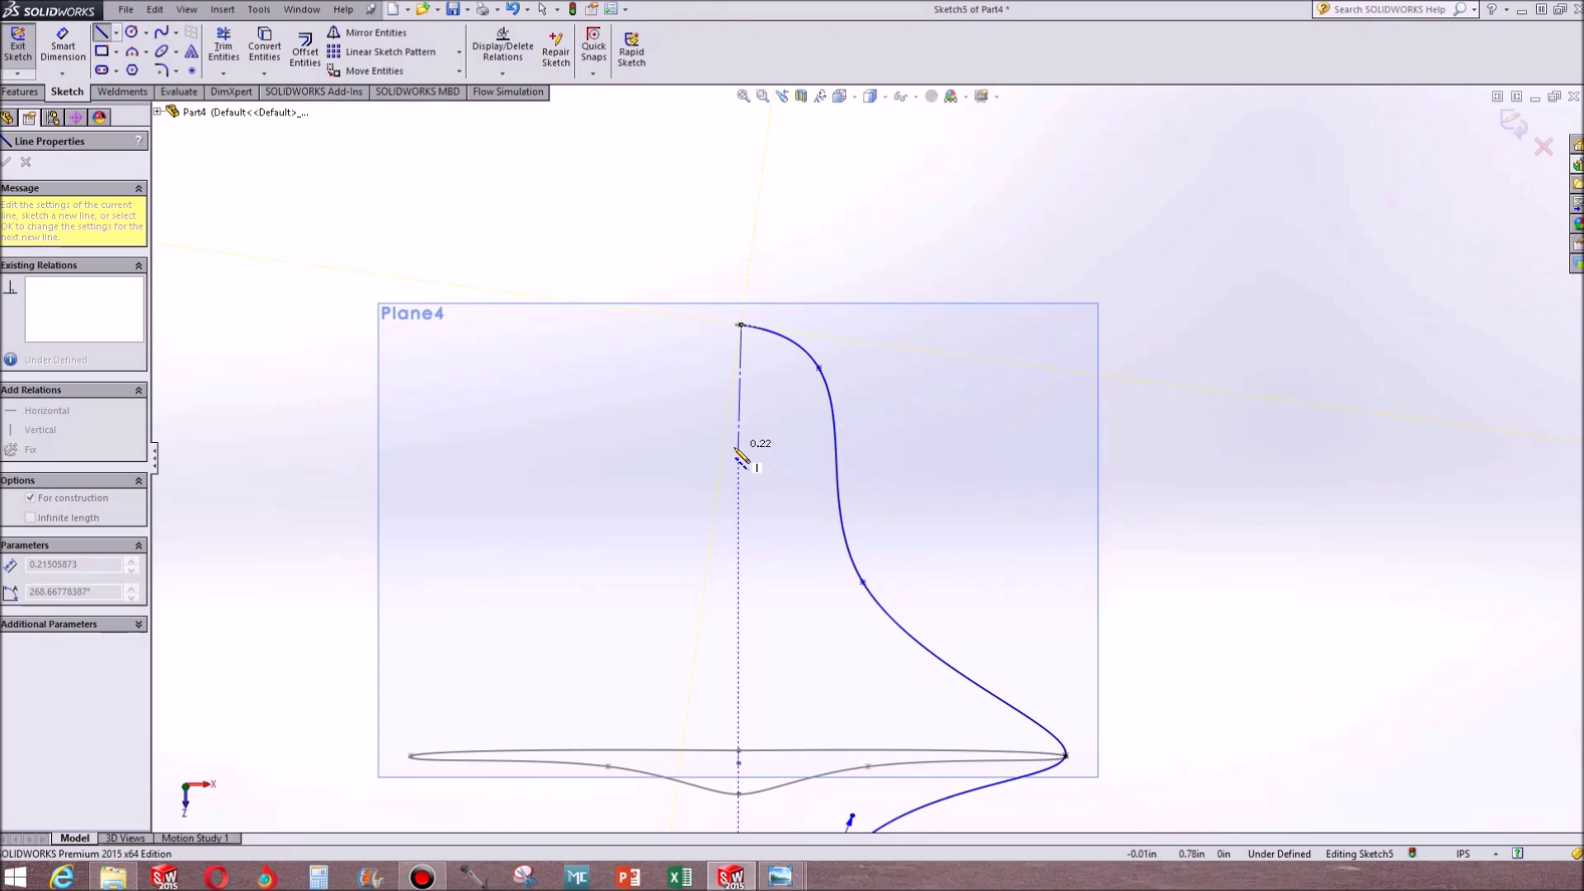
pyautogui.click(744, 445)
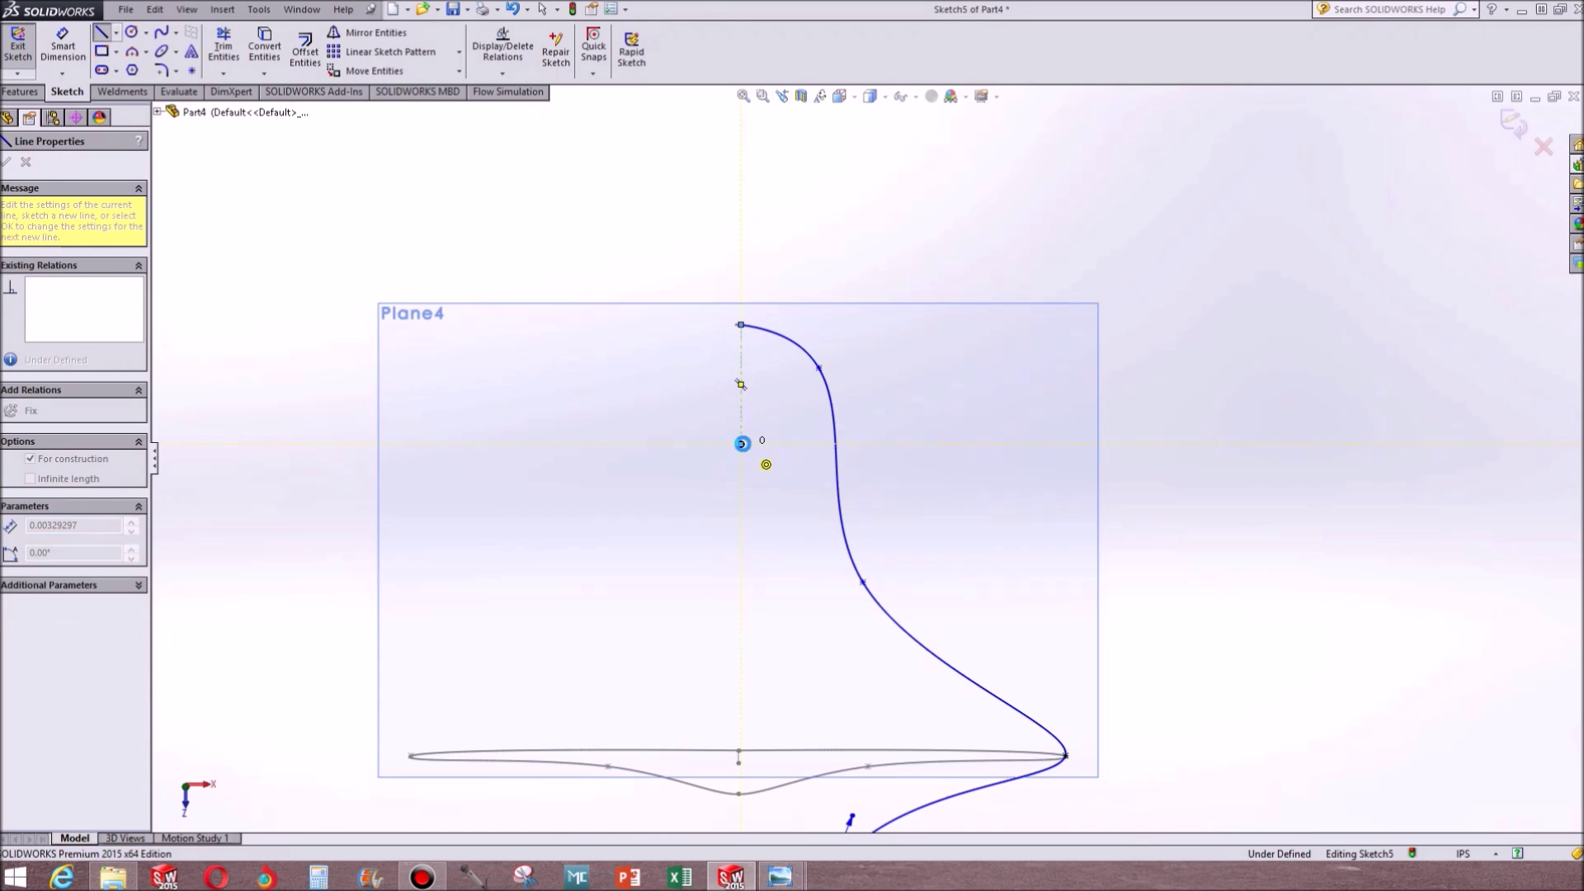
pyautogui.press('Escape')
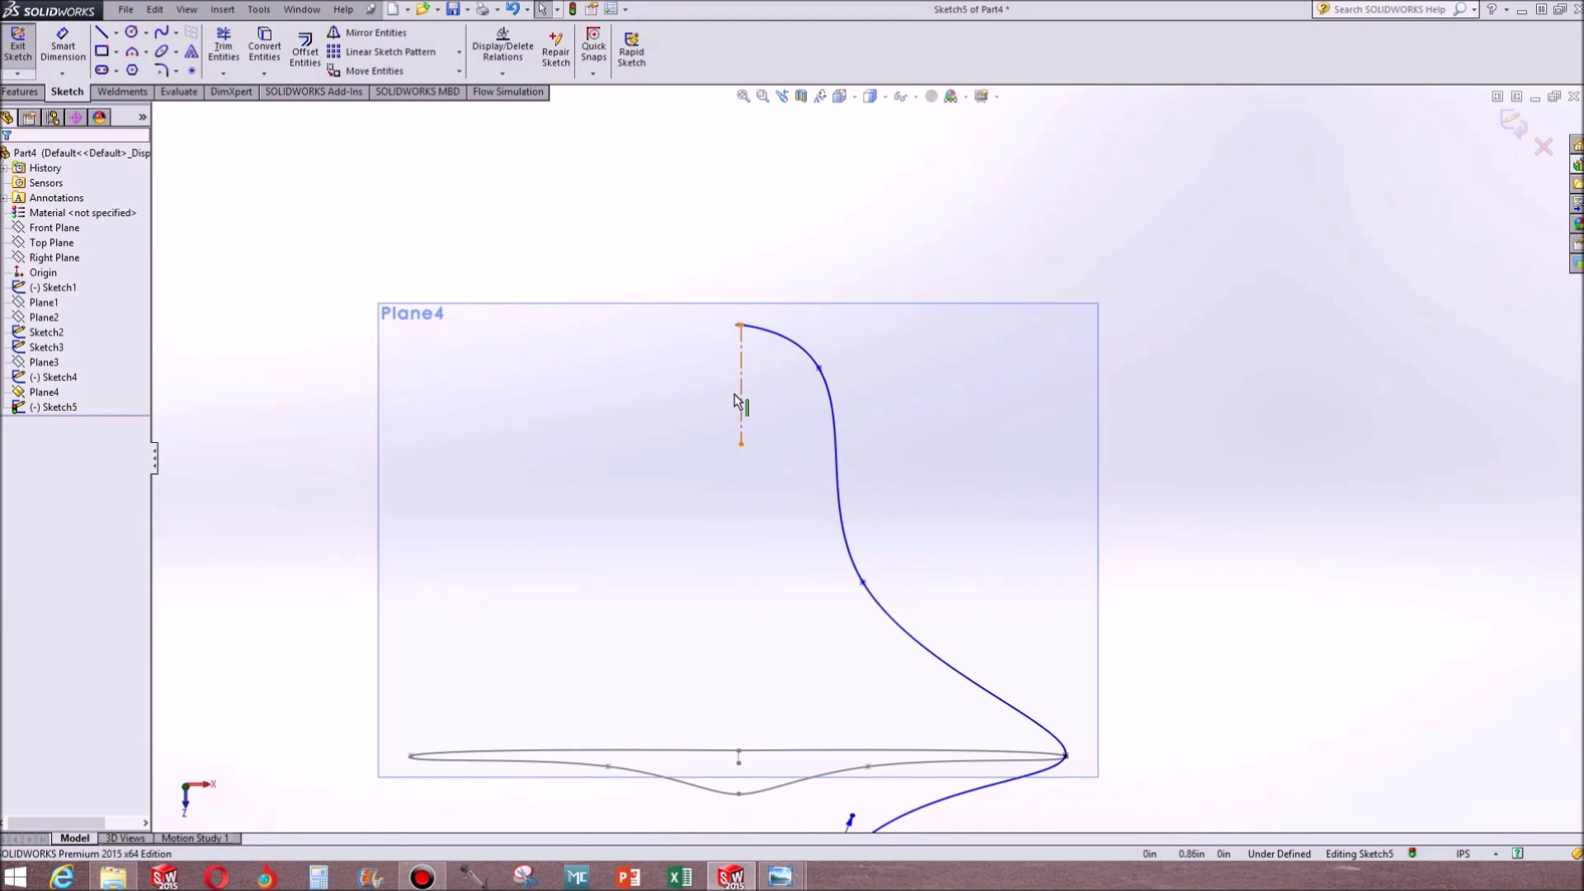
# Mirror the spline about the vertical centerline to complete both sides of the outline
pyautogui.click(358, 34)
pyautogui.click(835, 400)
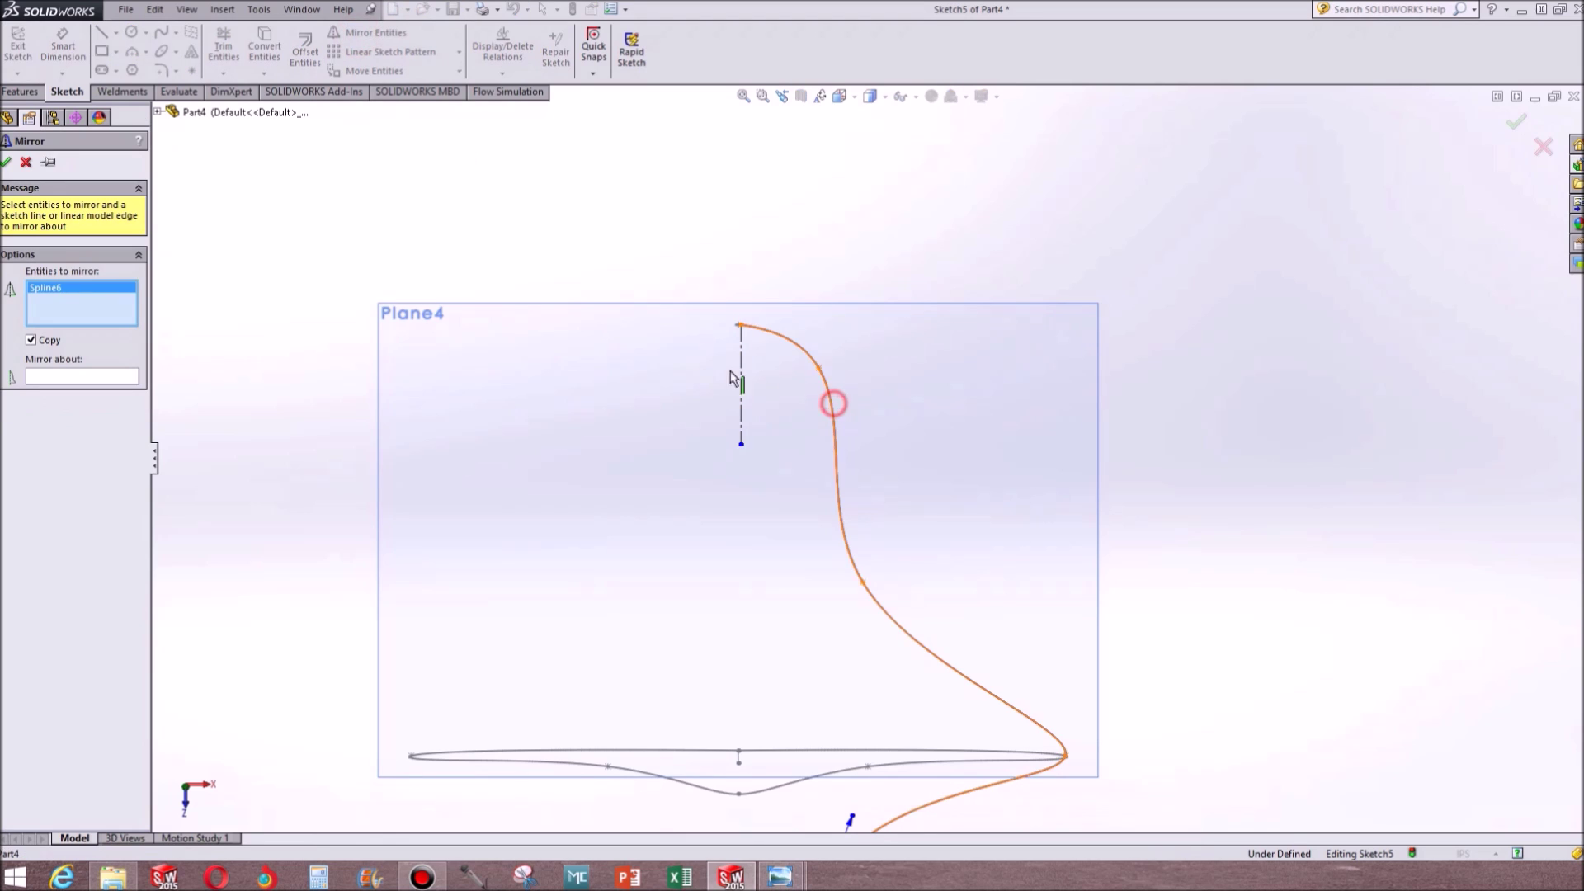
pyautogui.click(739, 380)
pyautogui.scroll(5, 756, 548)
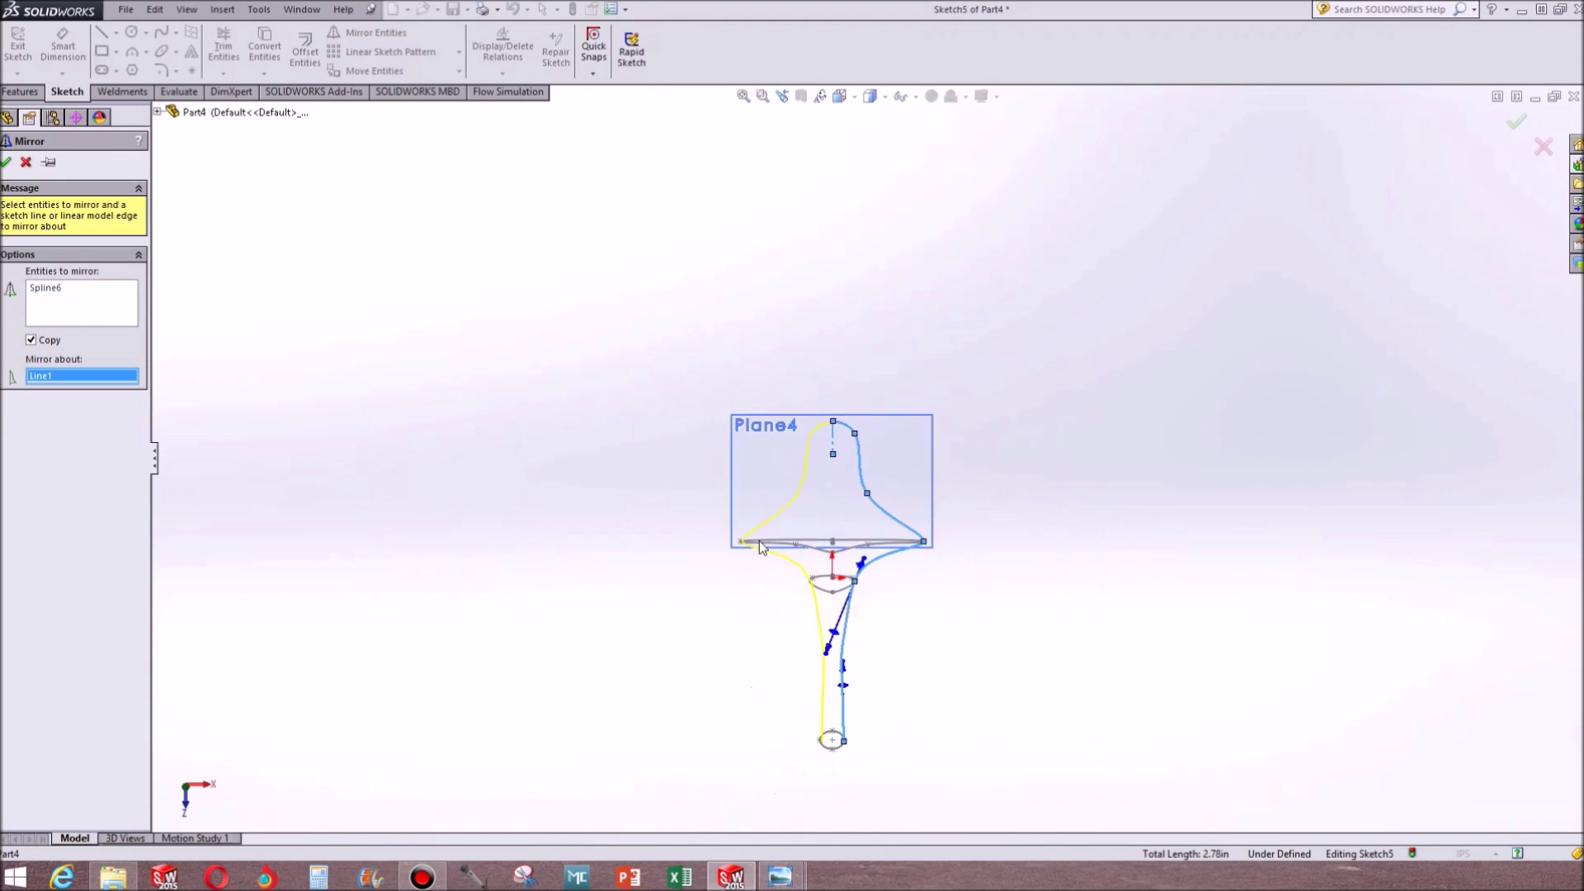
pyautogui.press('f')
pyautogui.click(6, 162)
pyautogui.moveTo(994, 368)
pyautogui.mouseDown(button='middle')
pyautogui.moveTo(770, 283)
pyautogui.moveTo(735, 445)
pyautogui.mouseUp(button='middle')
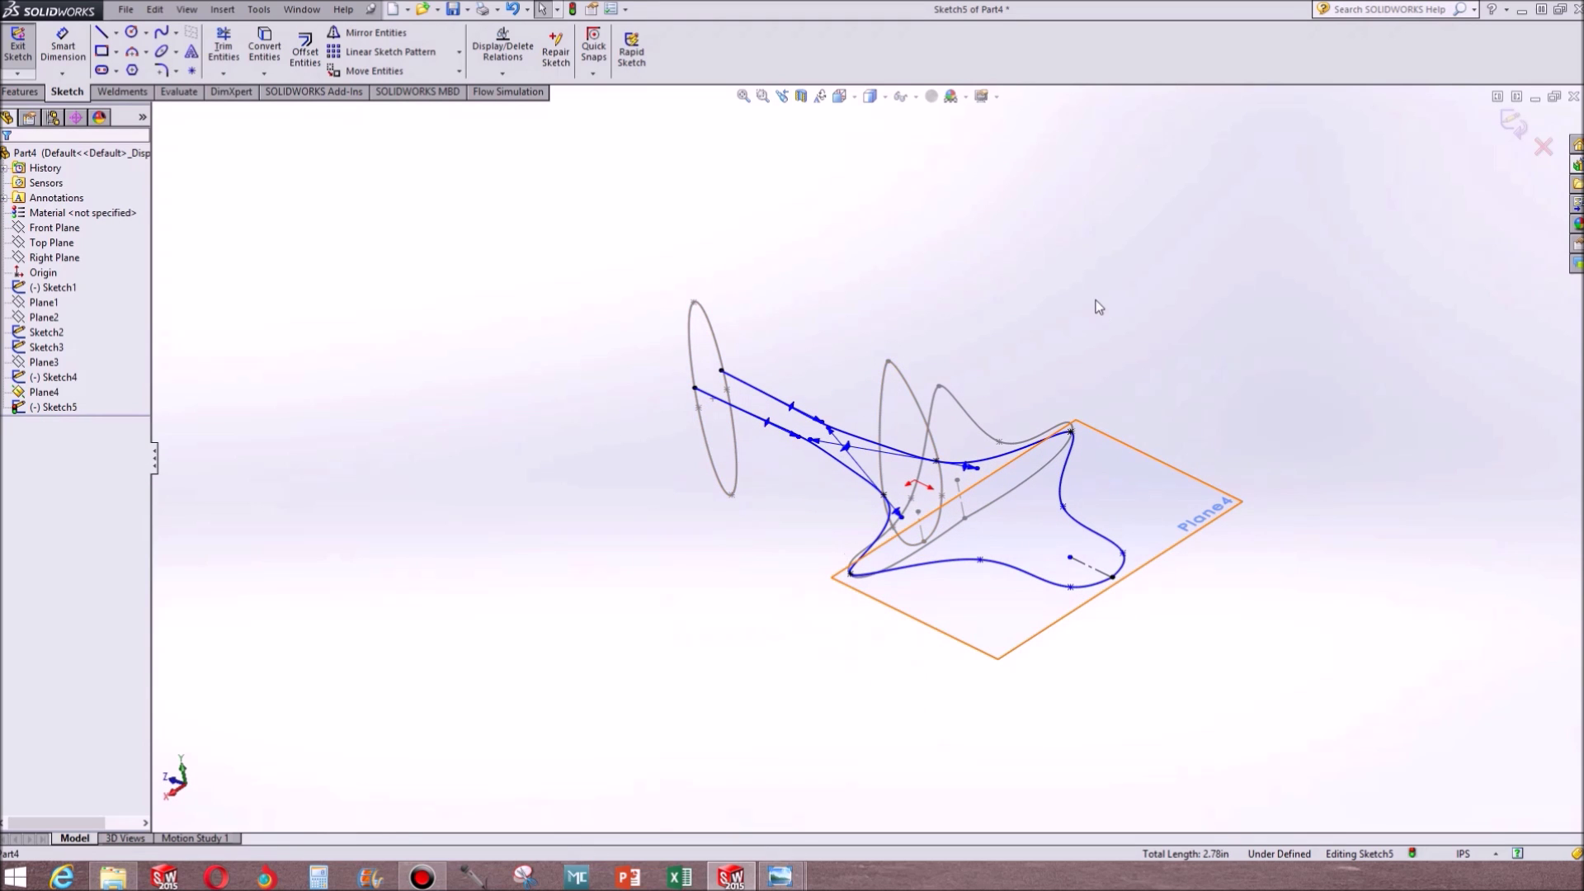
# Close the mirrored guide-curve sketch and hide Plane4
pyautogui.rightClick(1199, 486)
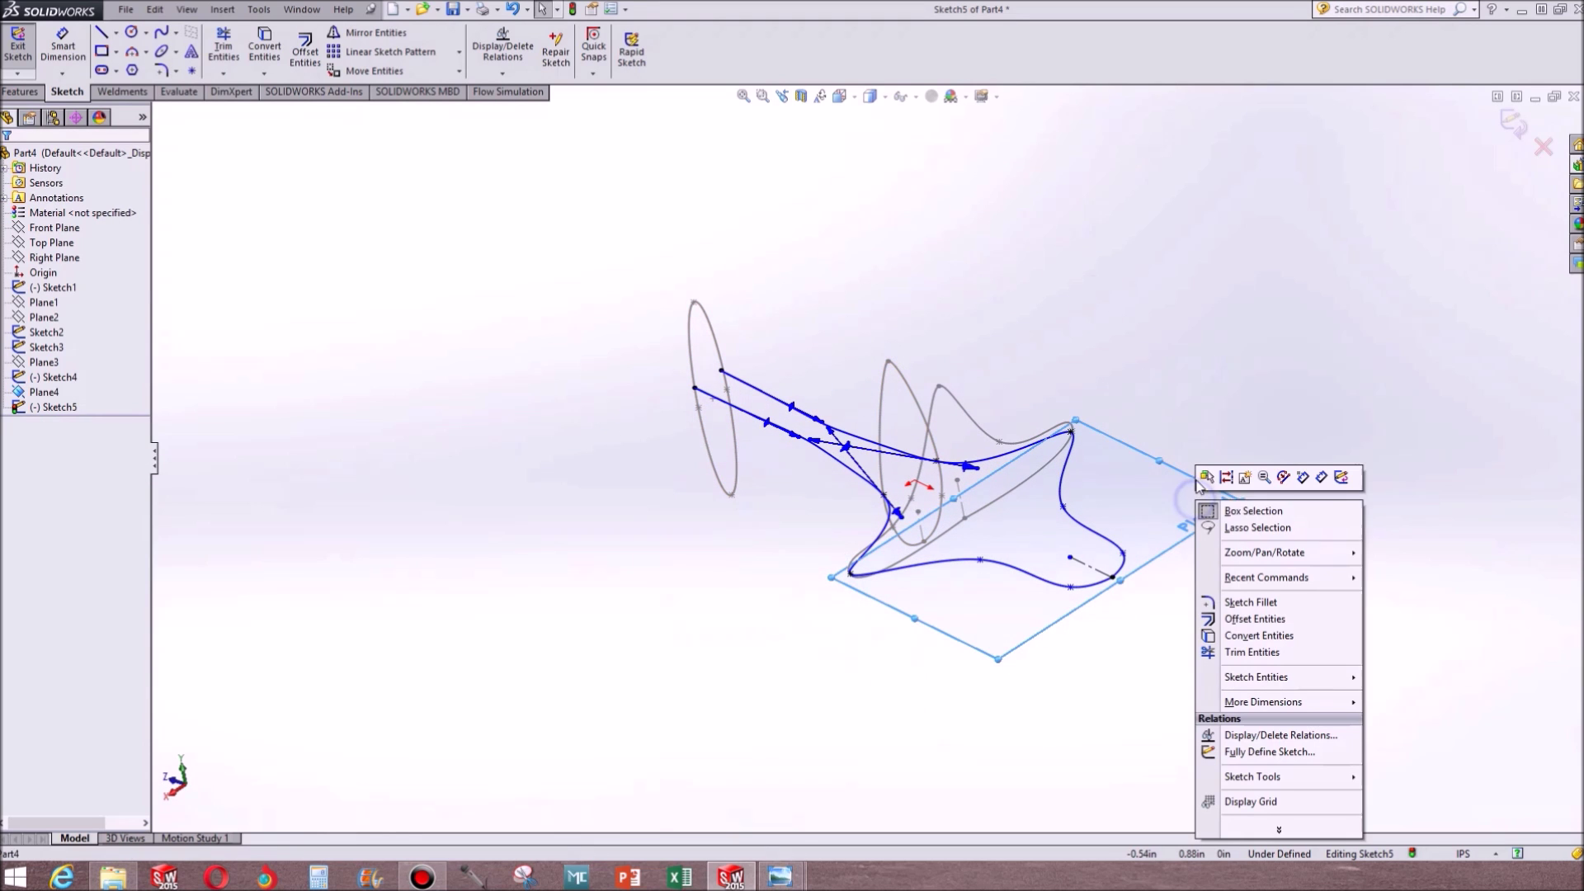
pyautogui.click(23, 57)
pyautogui.rightClick(1197, 496)
pyautogui.click(1252, 469)
# Check the side profile of the fish weight in the reference photo, turning the sketches to a side view for comparison
pyautogui.moveTo(1122, 400)
pyautogui.mouseDown(button='middle')
pyautogui.moveTo(1199, 368)
pyautogui.moveTo(1172, 371)
pyautogui.mouseUp(button='middle')
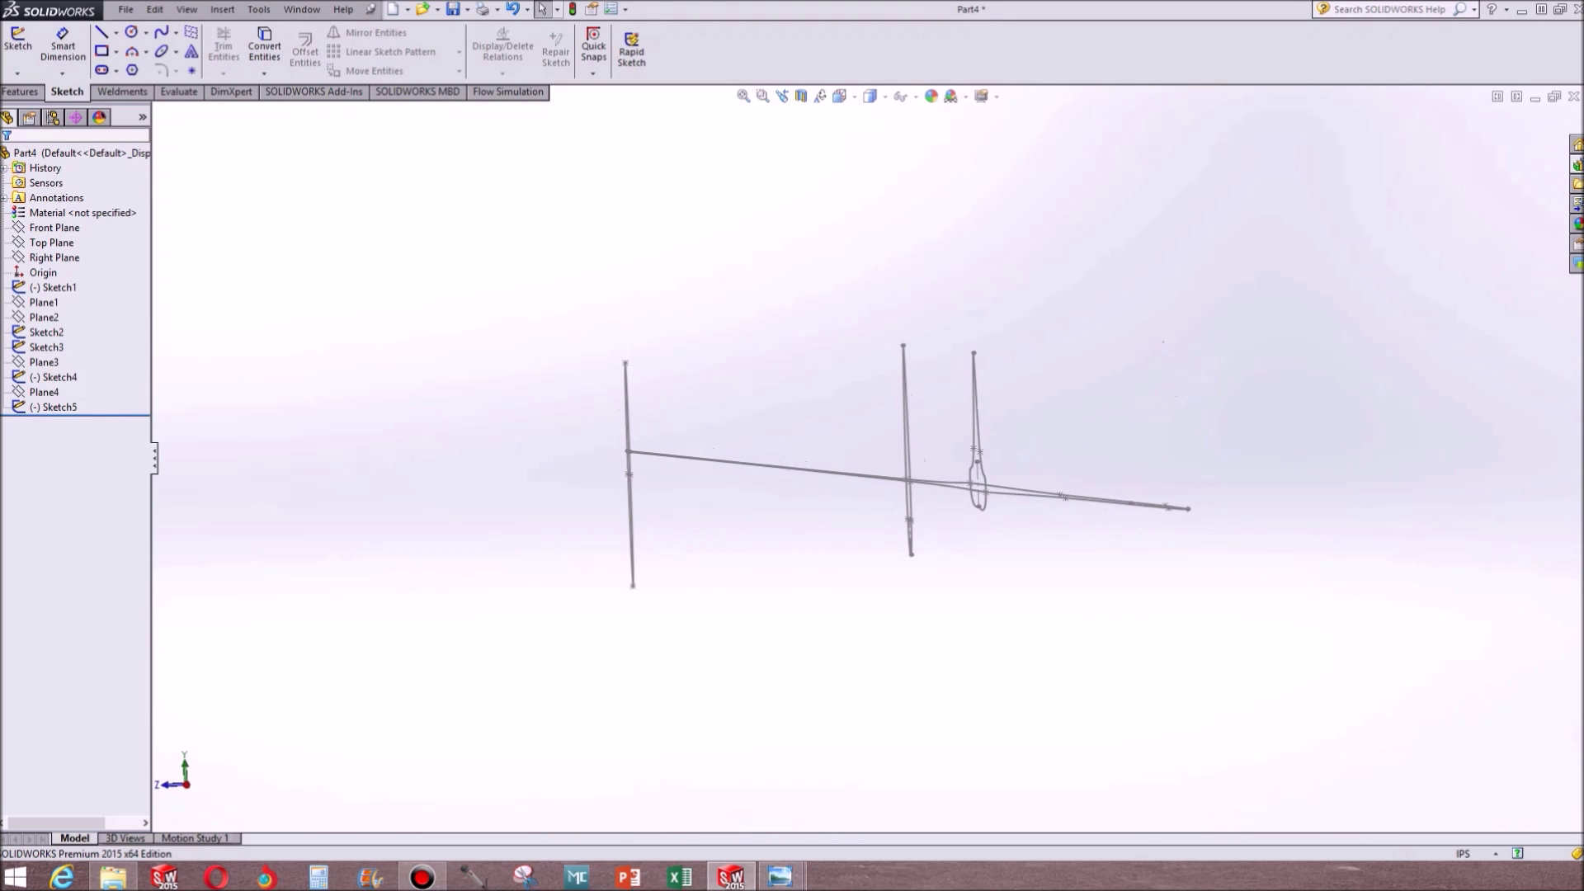
pyautogui.hotkey('alt', 'Tab')
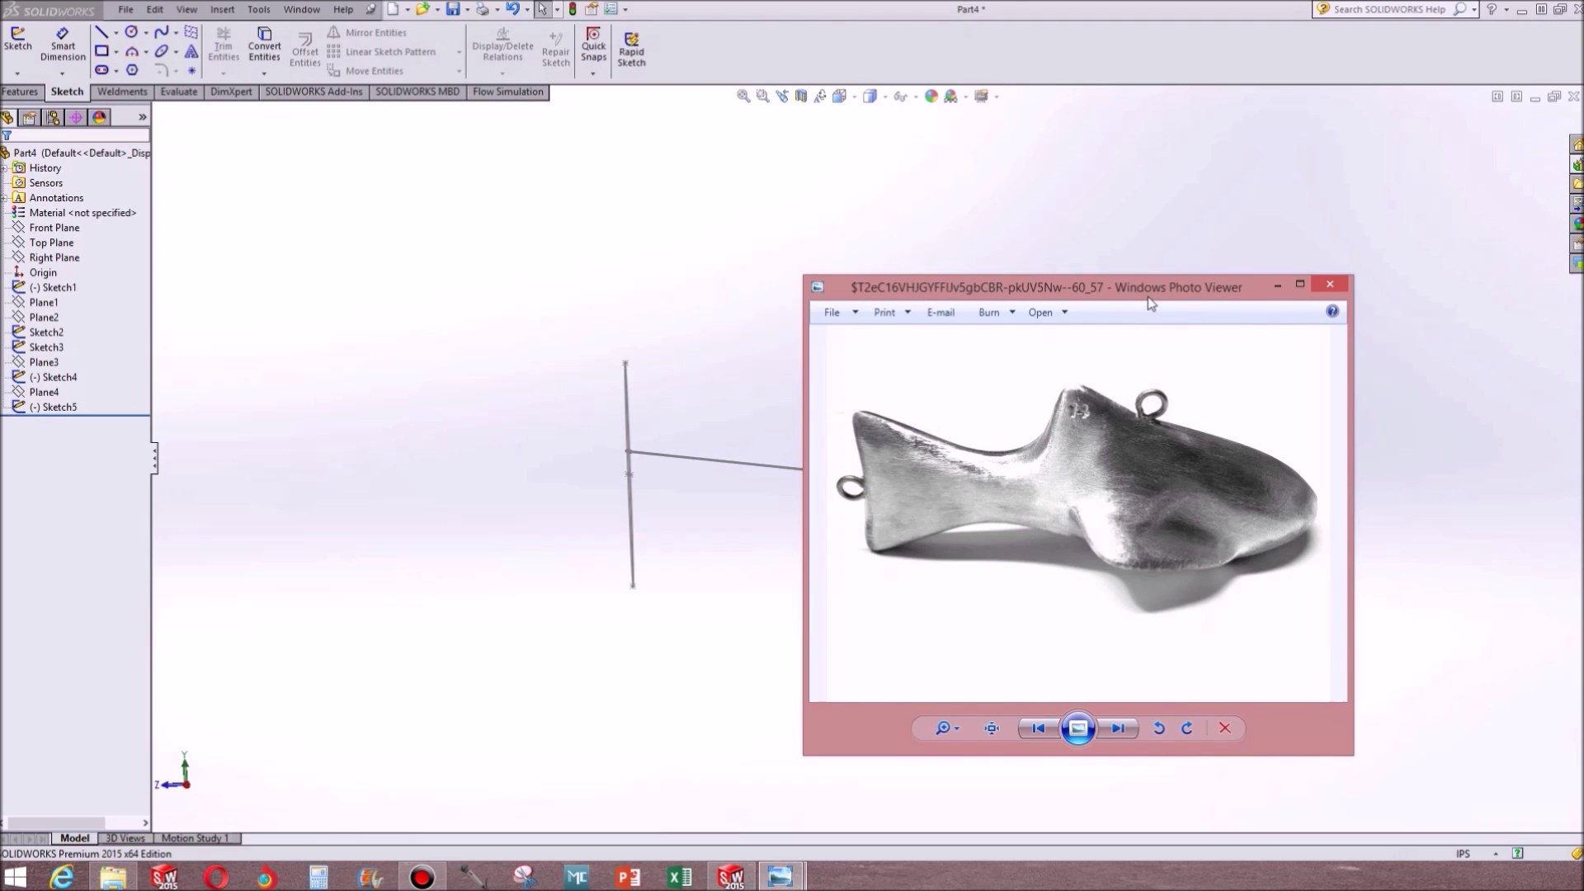
pyautogui.moveTo(1160, 285); pyautogui.dragTo(1583, 285)
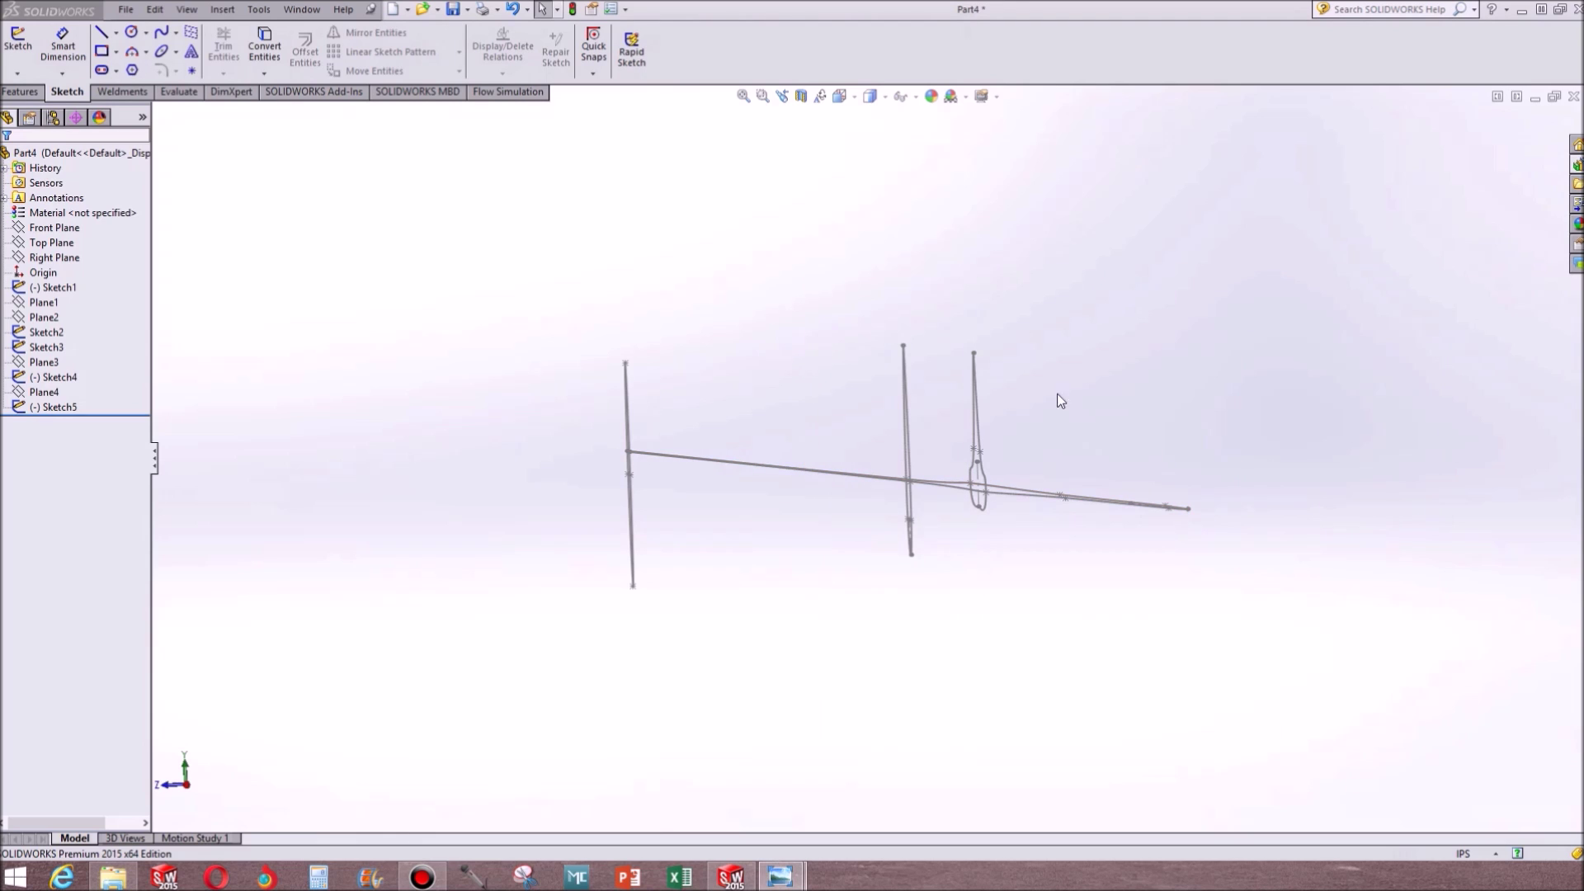
# Sketch a five-point spline on the Right Plane from the nose over the tops of the fin and body profiles to the far ellipse
pyautogui.click(62, 242)
pyautogui.click(55, 257)
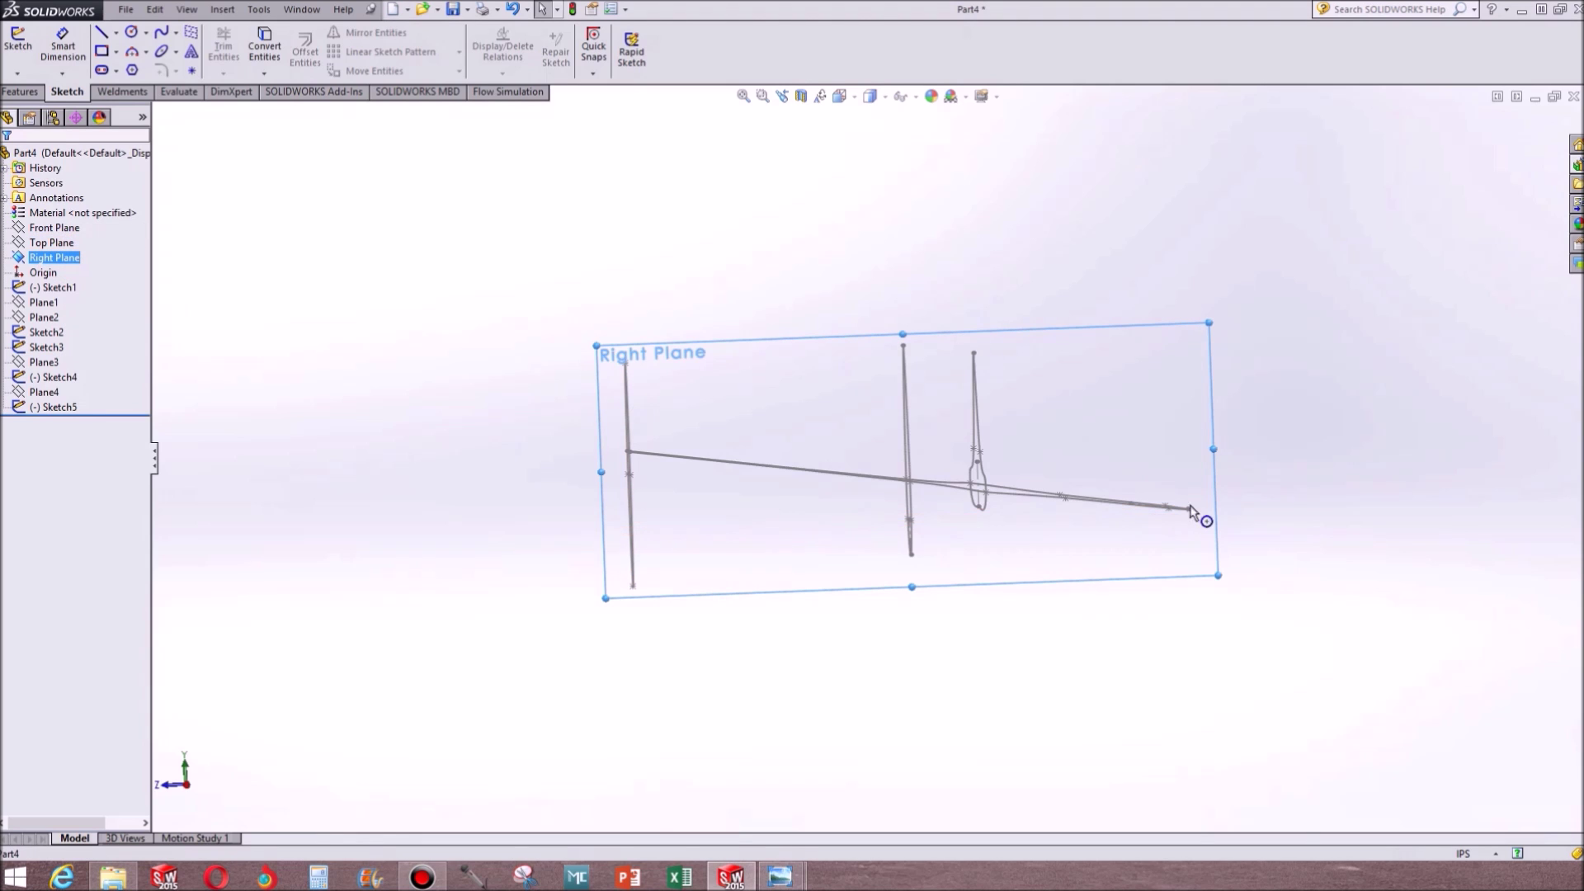
pyautogui.click(18, 48)
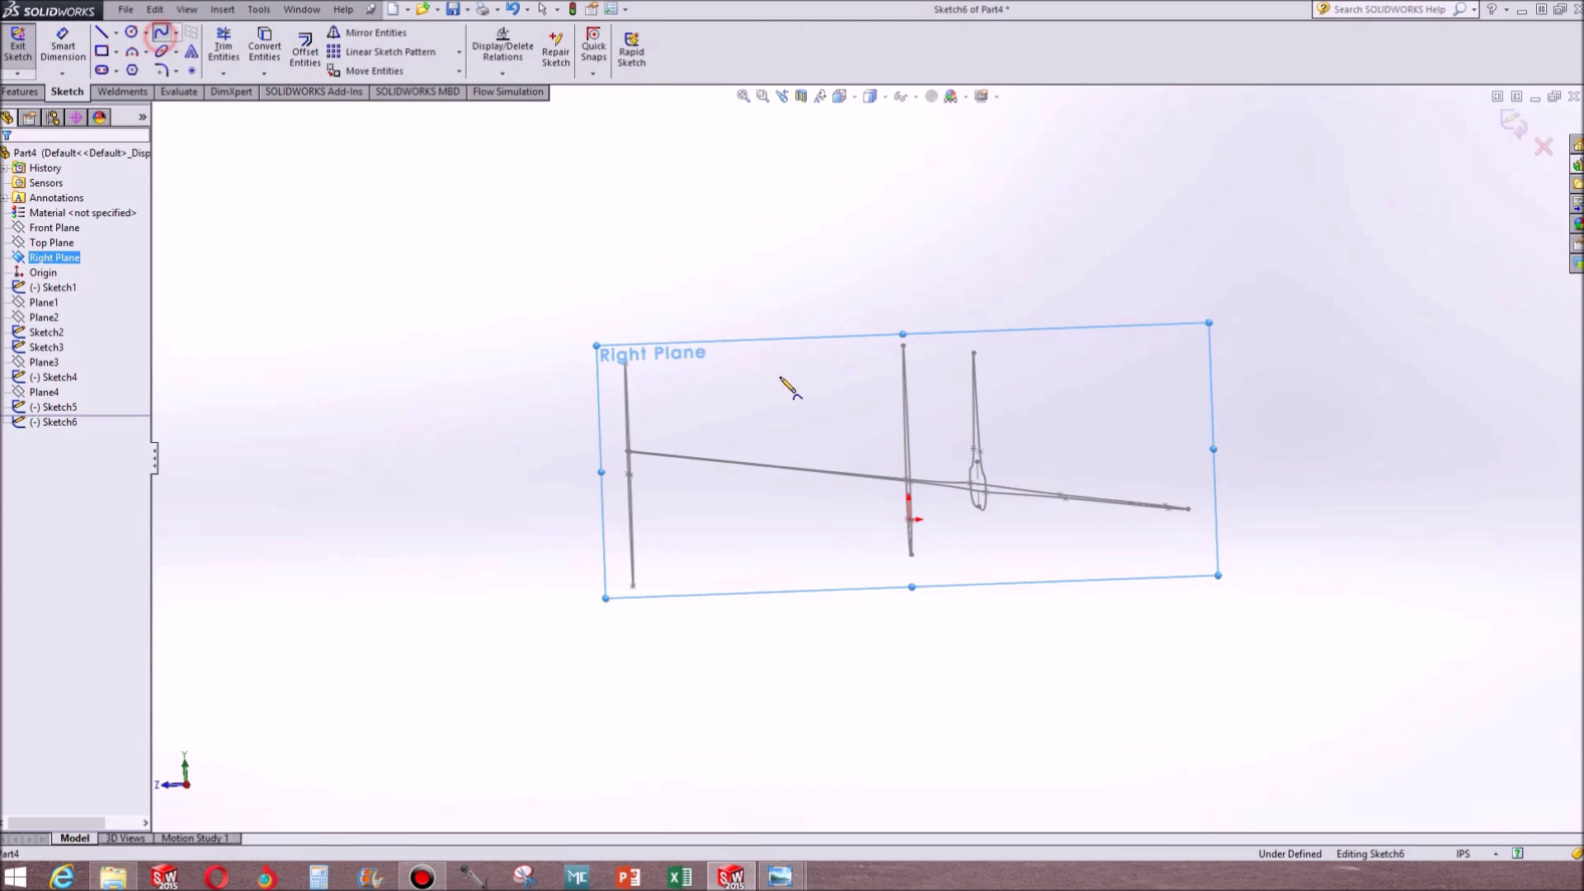
pyautogui.scroll(-4, 1193, 510)
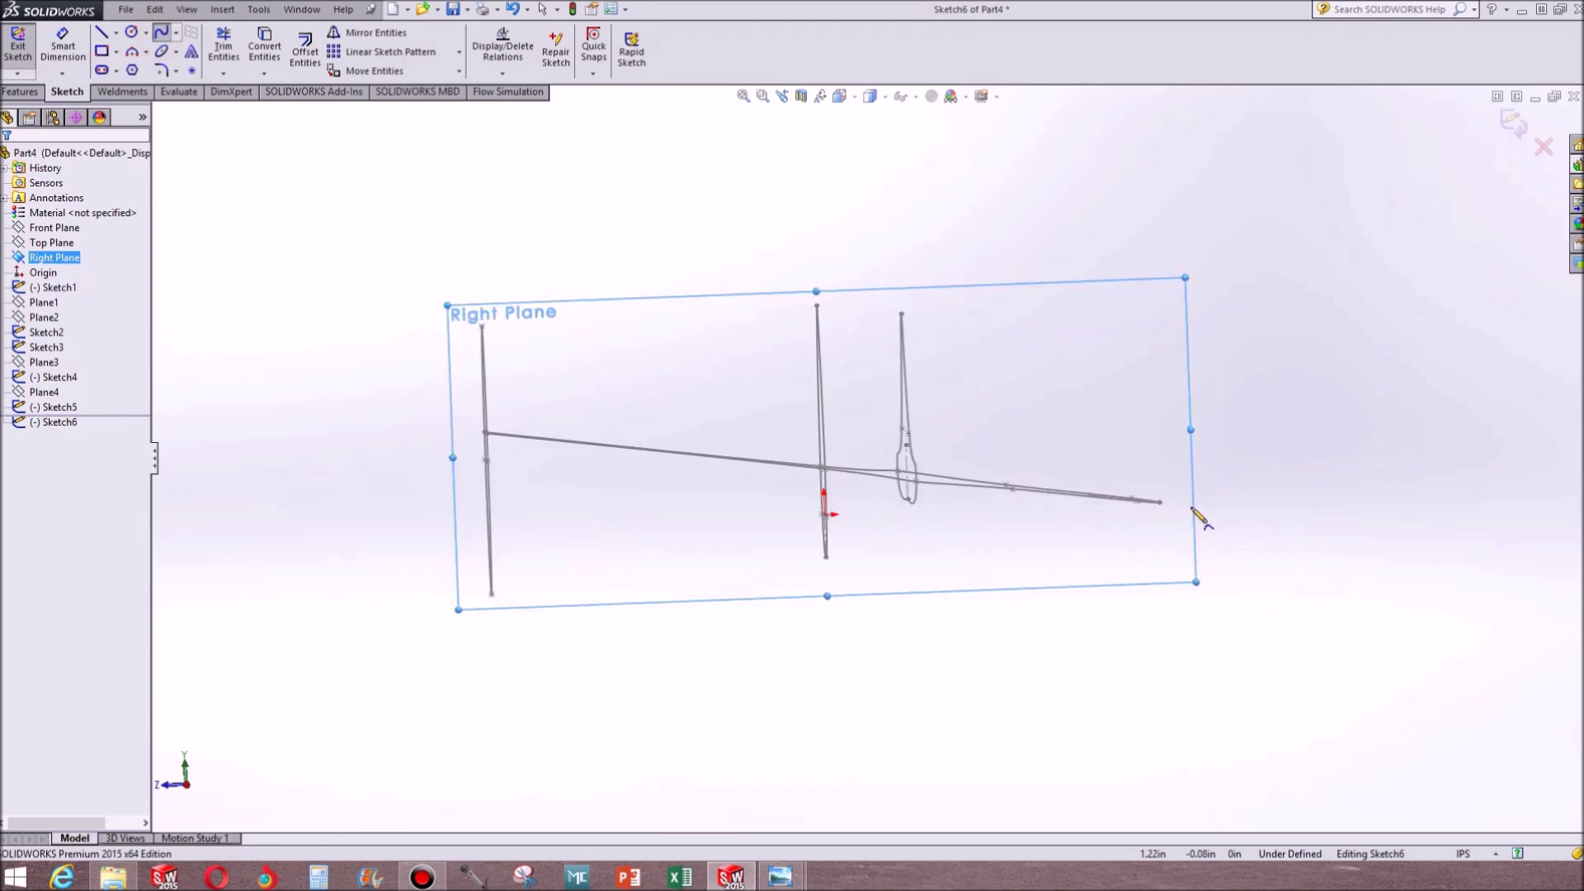
pyautogui.click(1088, 479)
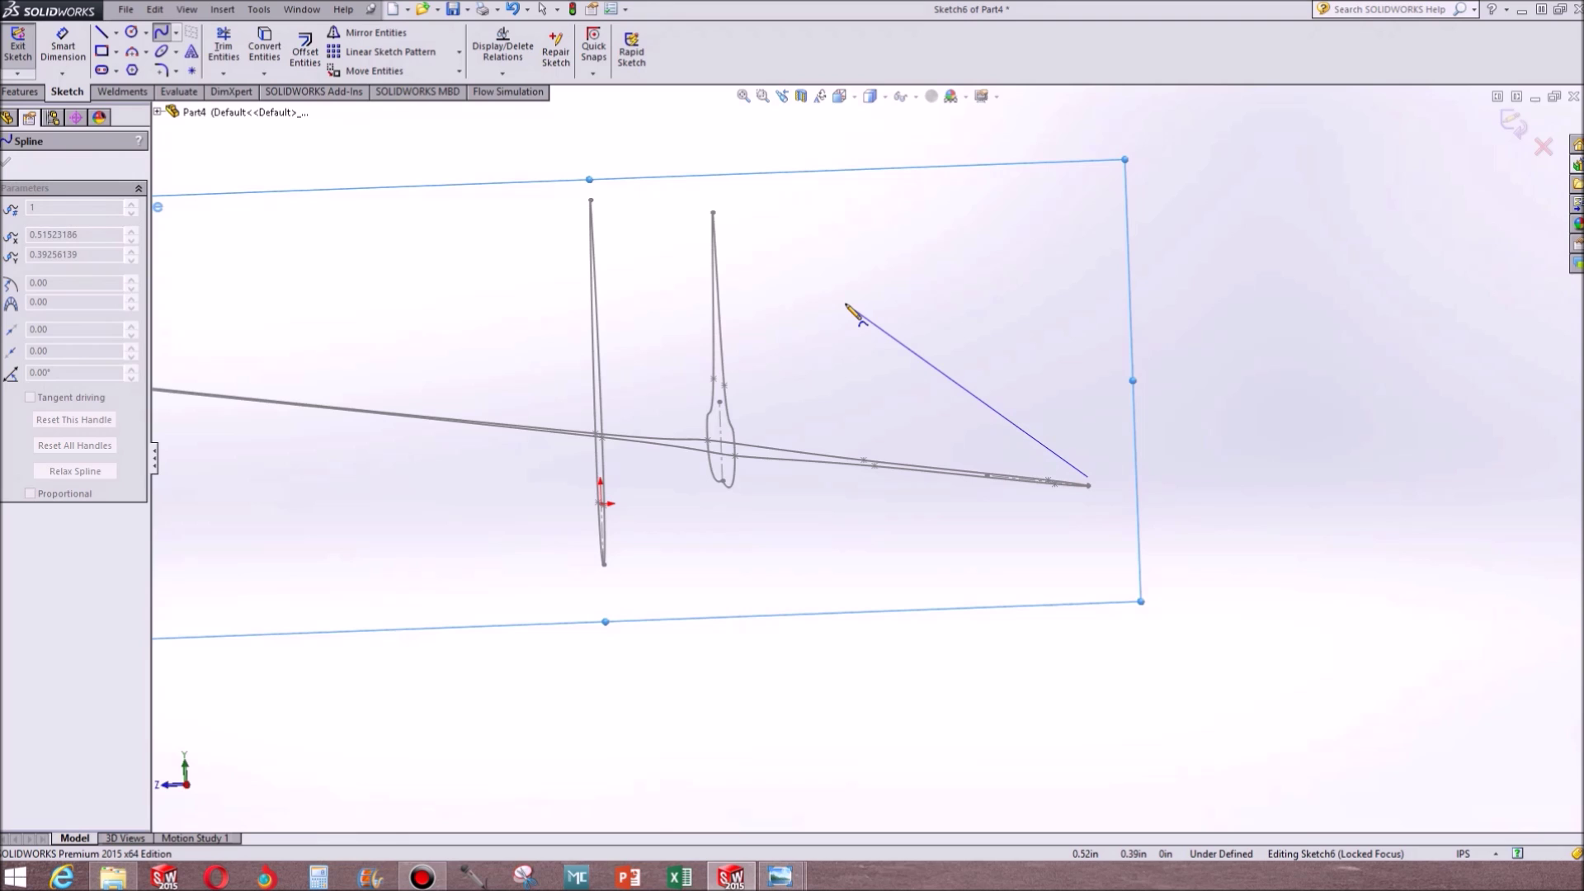
pyautogui.click(835, 302)
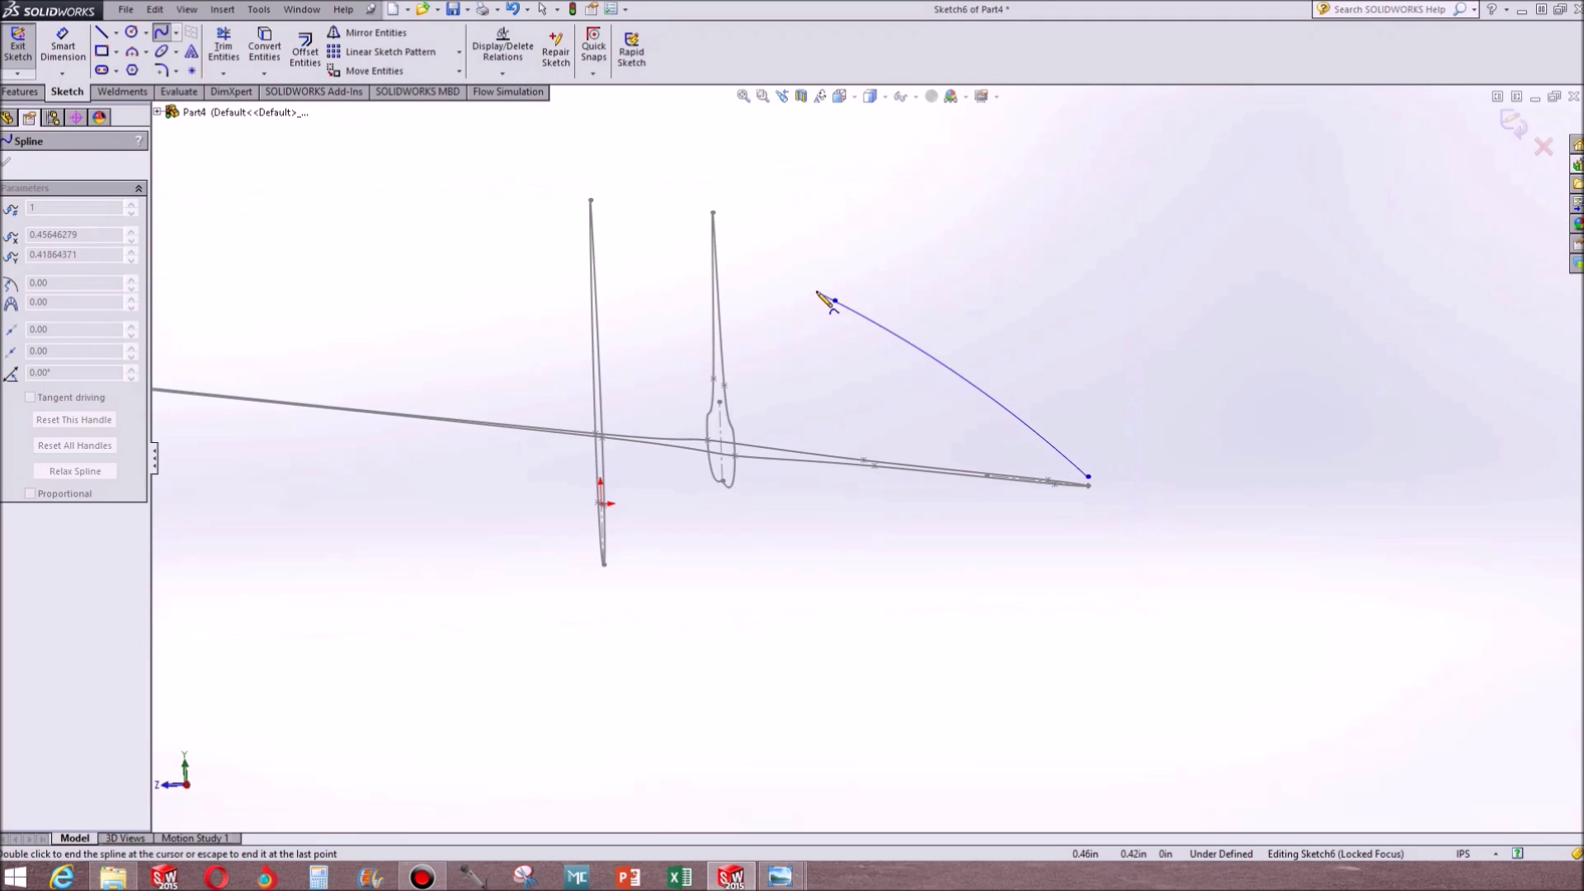
pyautogui.click(713, 203)
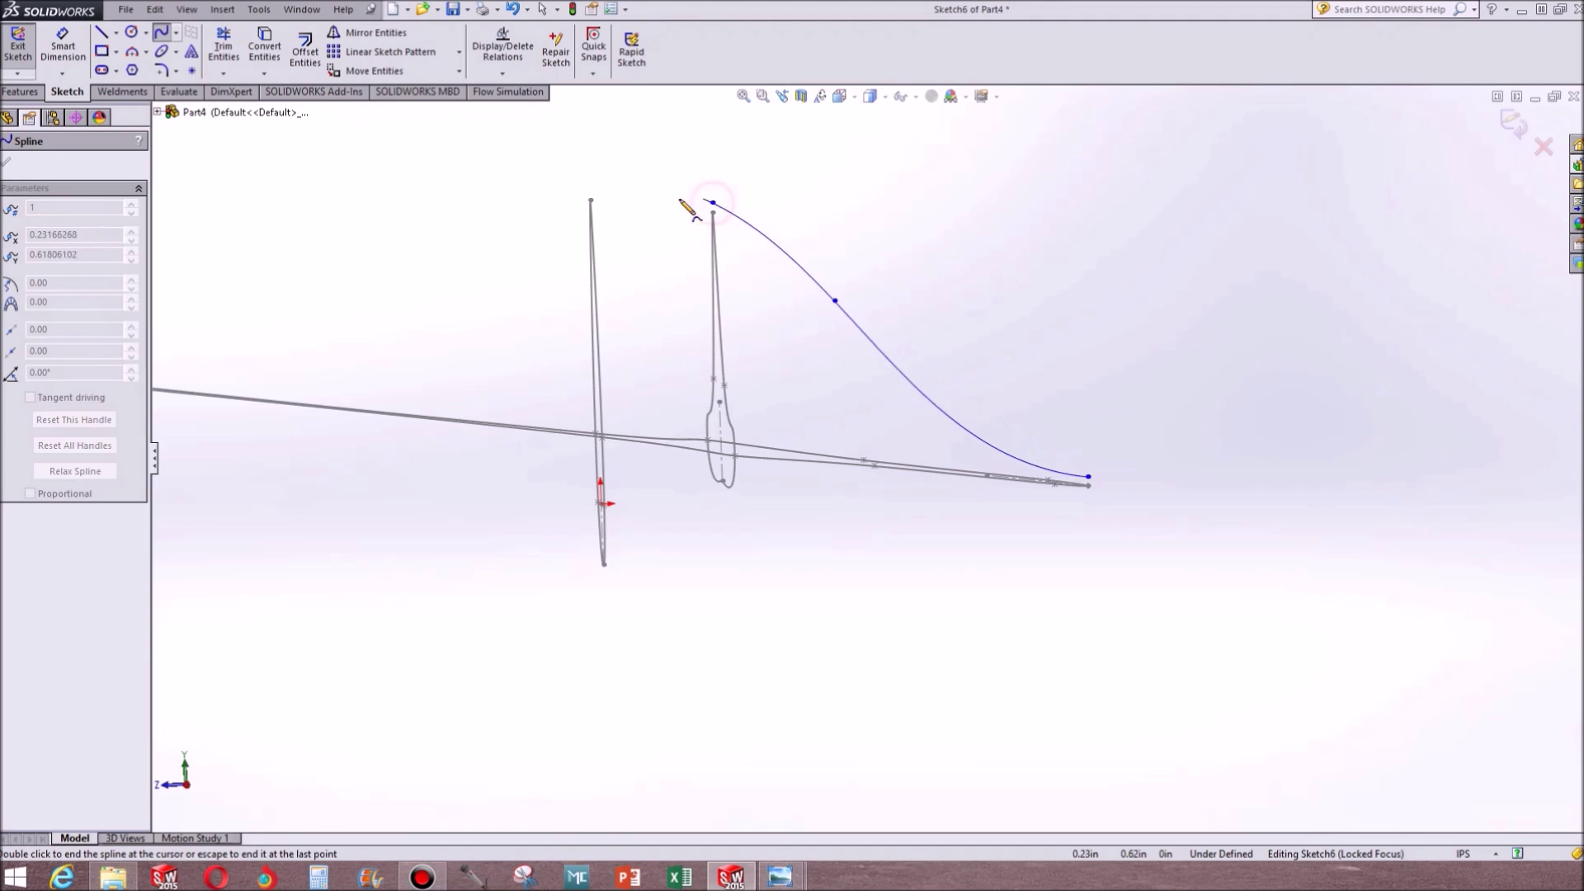
pyautogui.click(590, 192)
pyautogui.scroll(3, 364, 216)
pyautogui.scroll(-4, 474, 297)
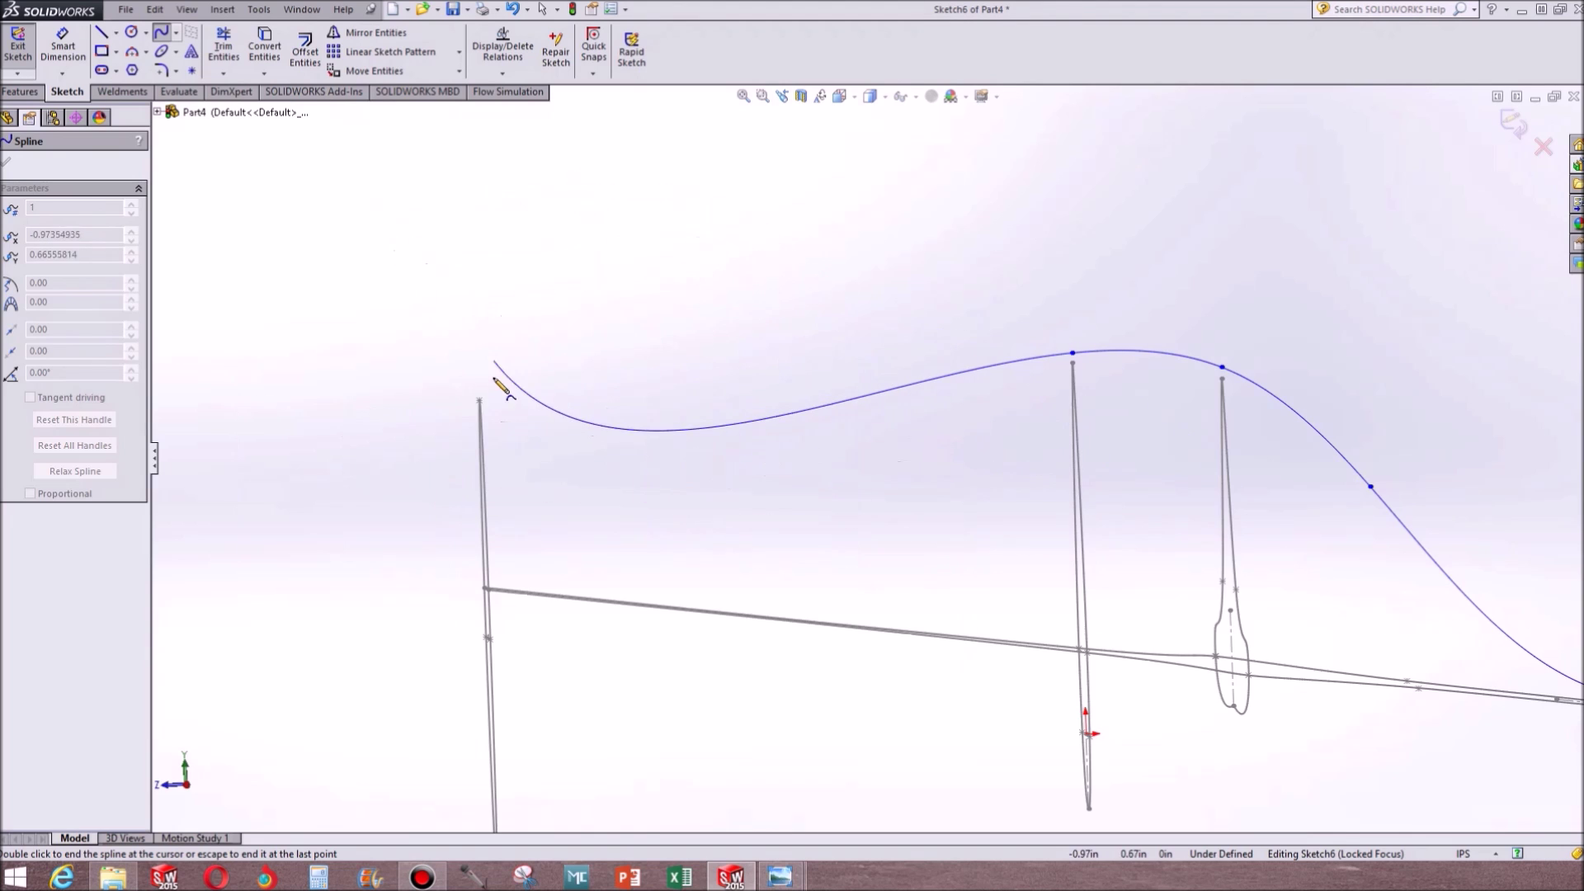
pyautogui.click(486, 399)
pyautogui.doubleClick(487, 400)
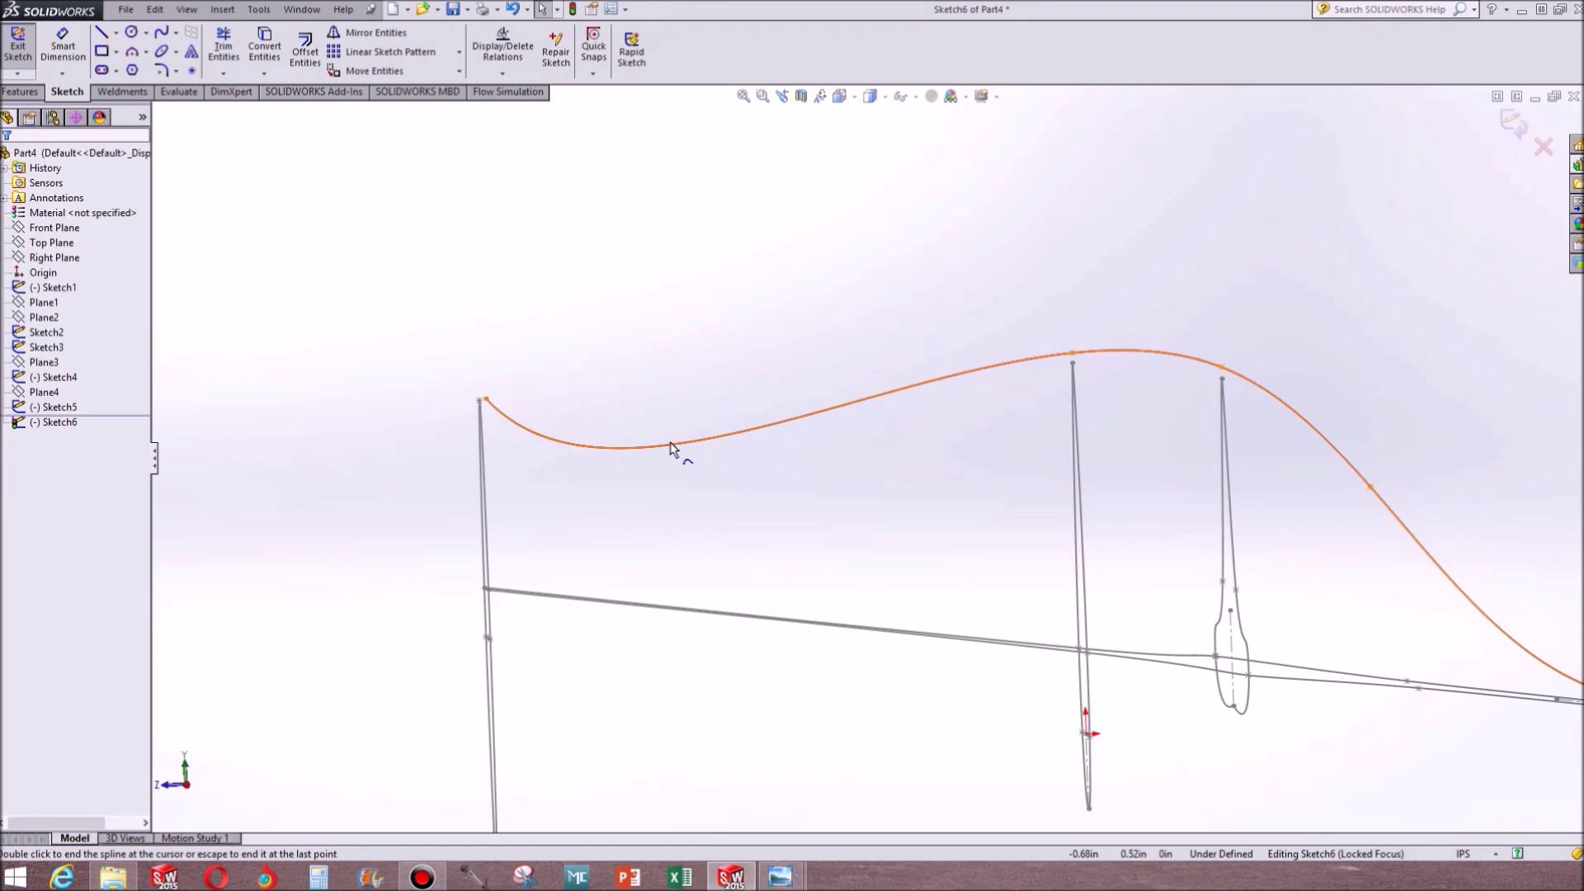
# Close the top spline sketch, reopen the fin profile sketch and shift the profile vertically by its top and bottom points
pyautogui.scroll(4, 872, 445)
pyautogui.scroll(-3, 1167, 442)
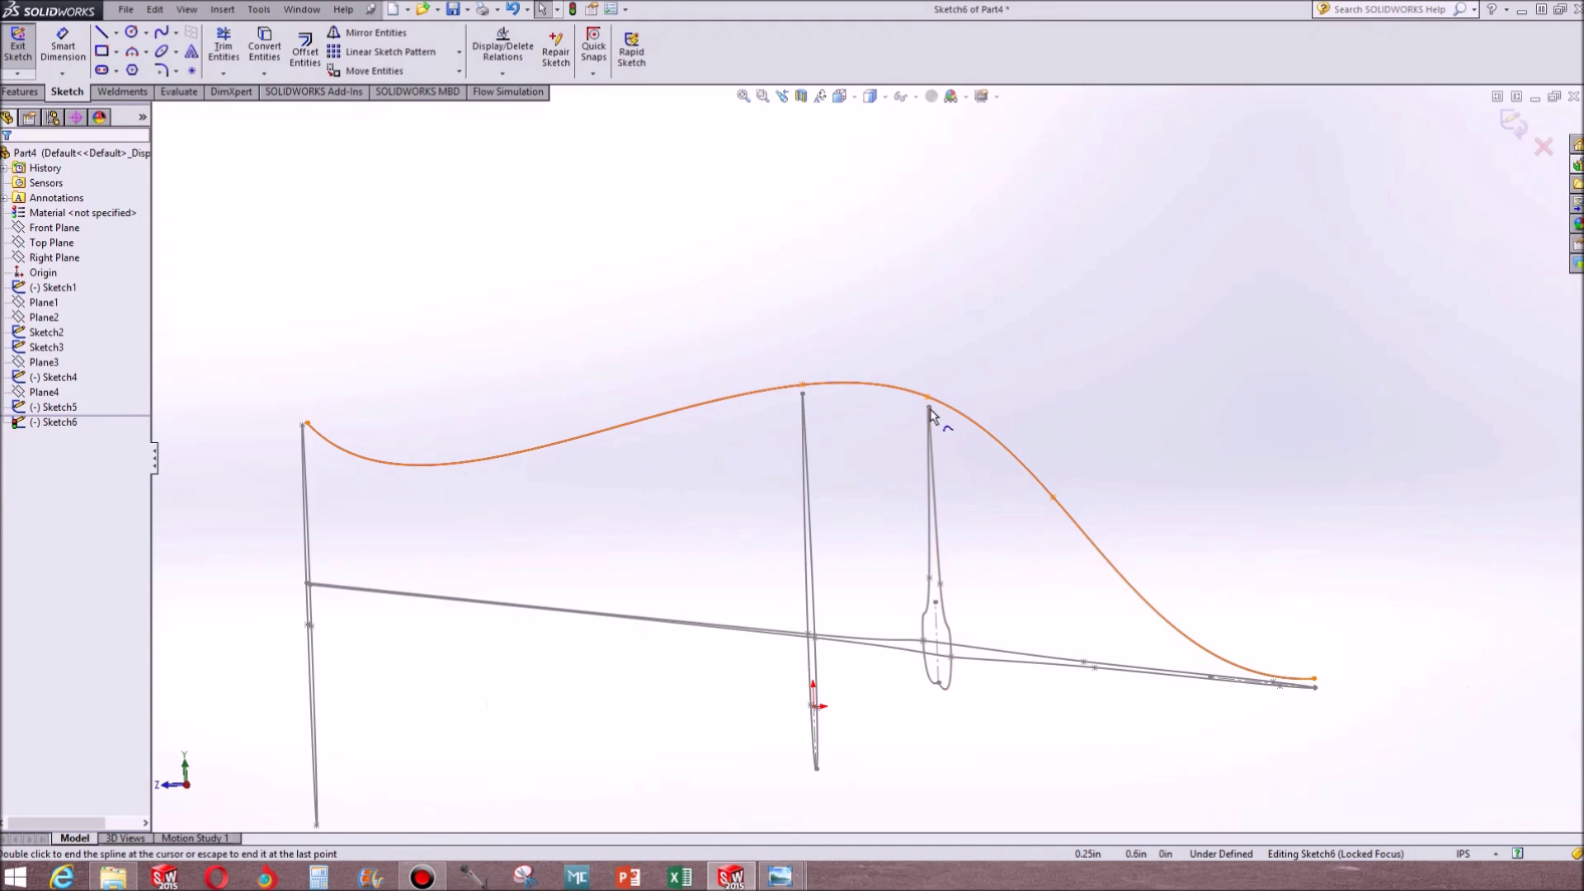
pyautogui.moveTo(933, 460)
pyautogui.mouseDown(button='middle')
pyautogui.moveTo(791, 463)
pyautogui.moveTo(962, 460)
pyautogui.moveTo(884, 453)
pyautogui.moveTo(874, 492)
pyautogui.moveTo(844, 492)
pyautogui.mouseUp(button='middle')
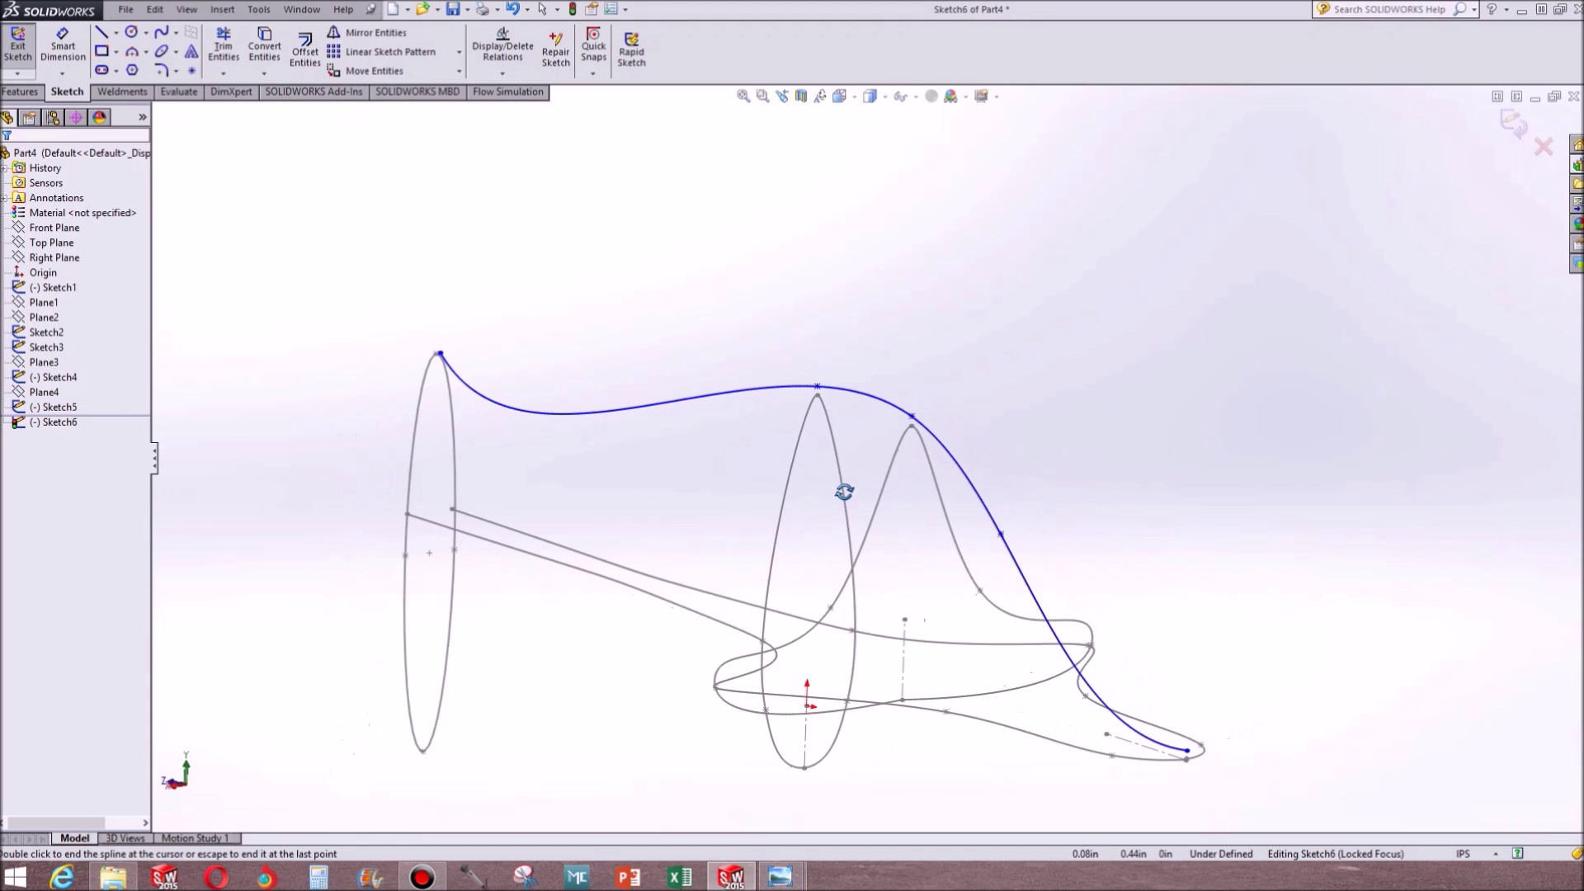
pyautogui.click(18, 46)
pyautogui.rightClick(899, 423)
pyautogui.click(914, 418)
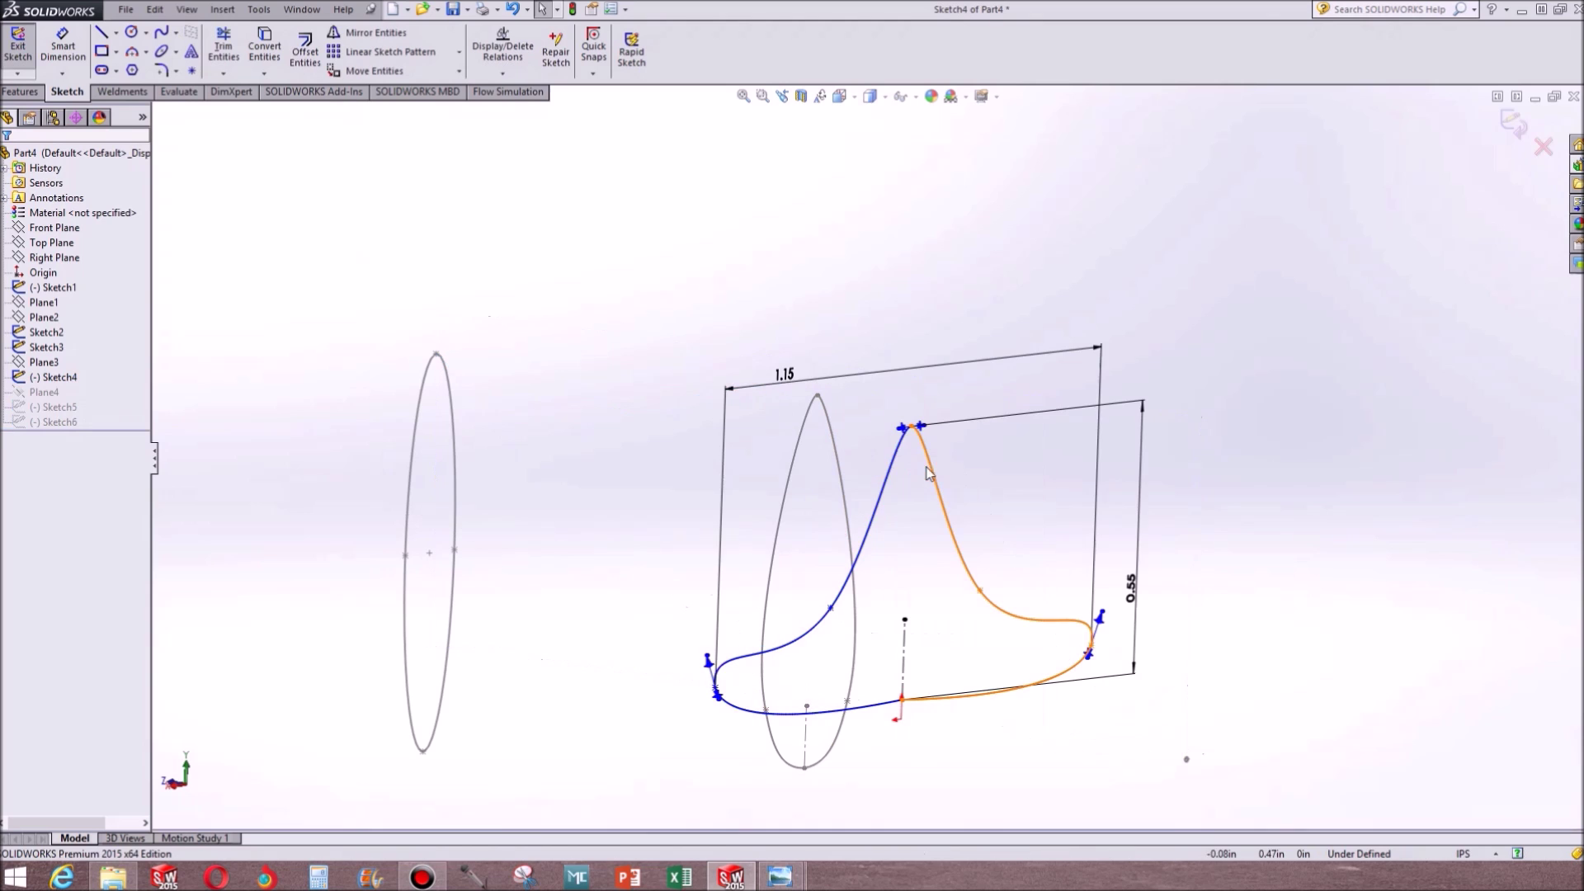
pyautogui.scroll(-3, 911, 433)
pyautogui.moveTo(911, 433); pyautogui.dragTo(904, 571)
pyautogui.scroll(5, 963, 621)
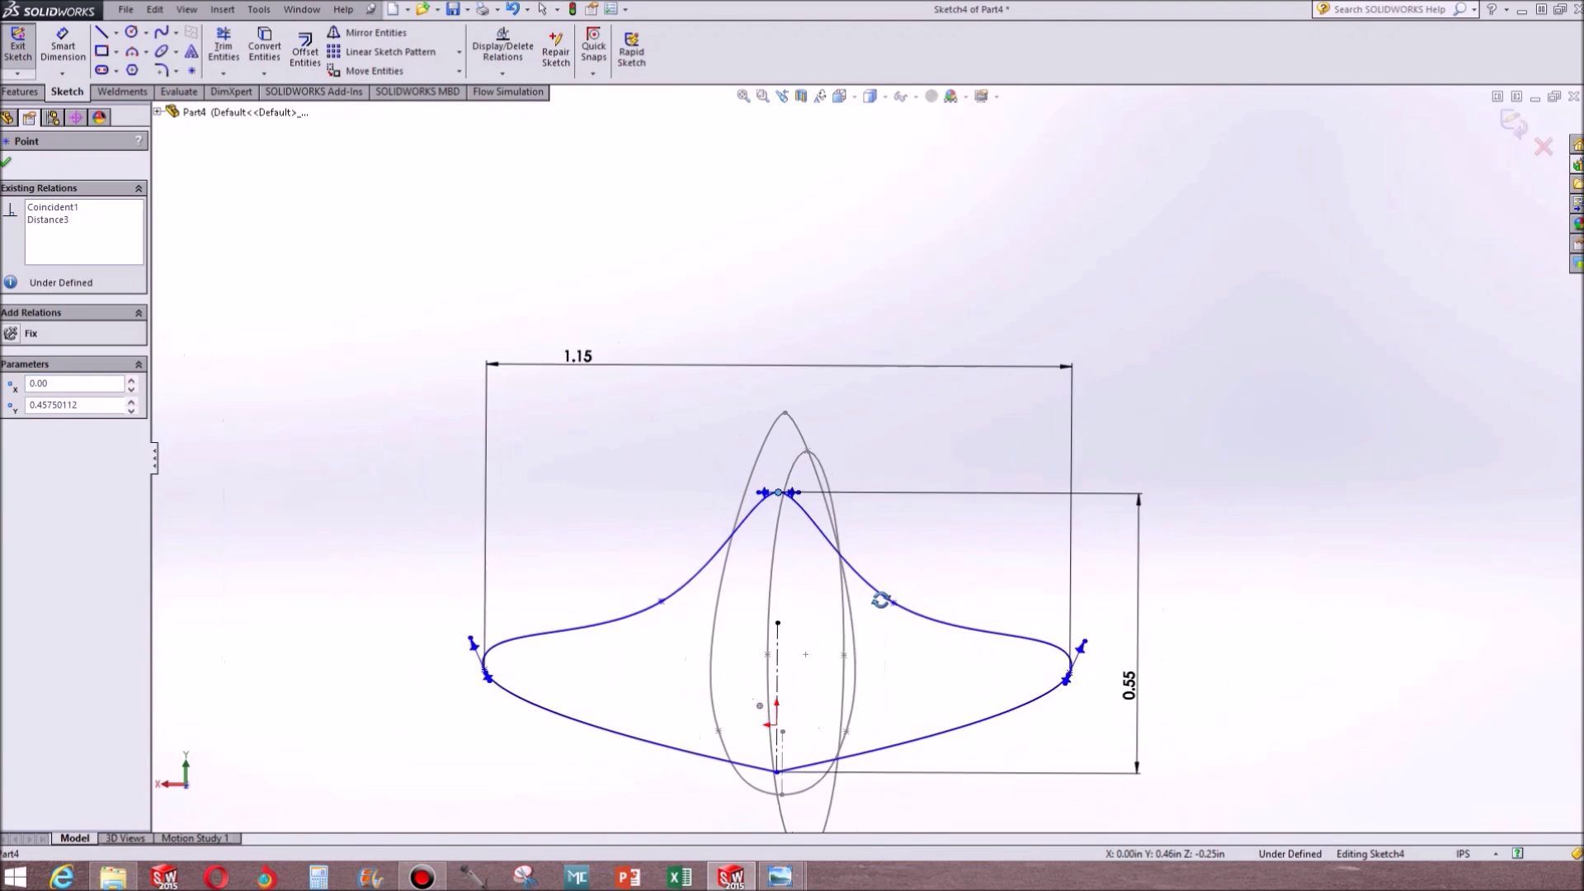
pyautogui.scroll(-3, 832, 738)
pyautogui.moveTo(734, 772); pyautogui.dragTo(738, 722)
# Set the fin profile's height dimension to 0.35 in
pyautogui.click(1362, 553)
pyautogui.doubleClick(1362, 552)
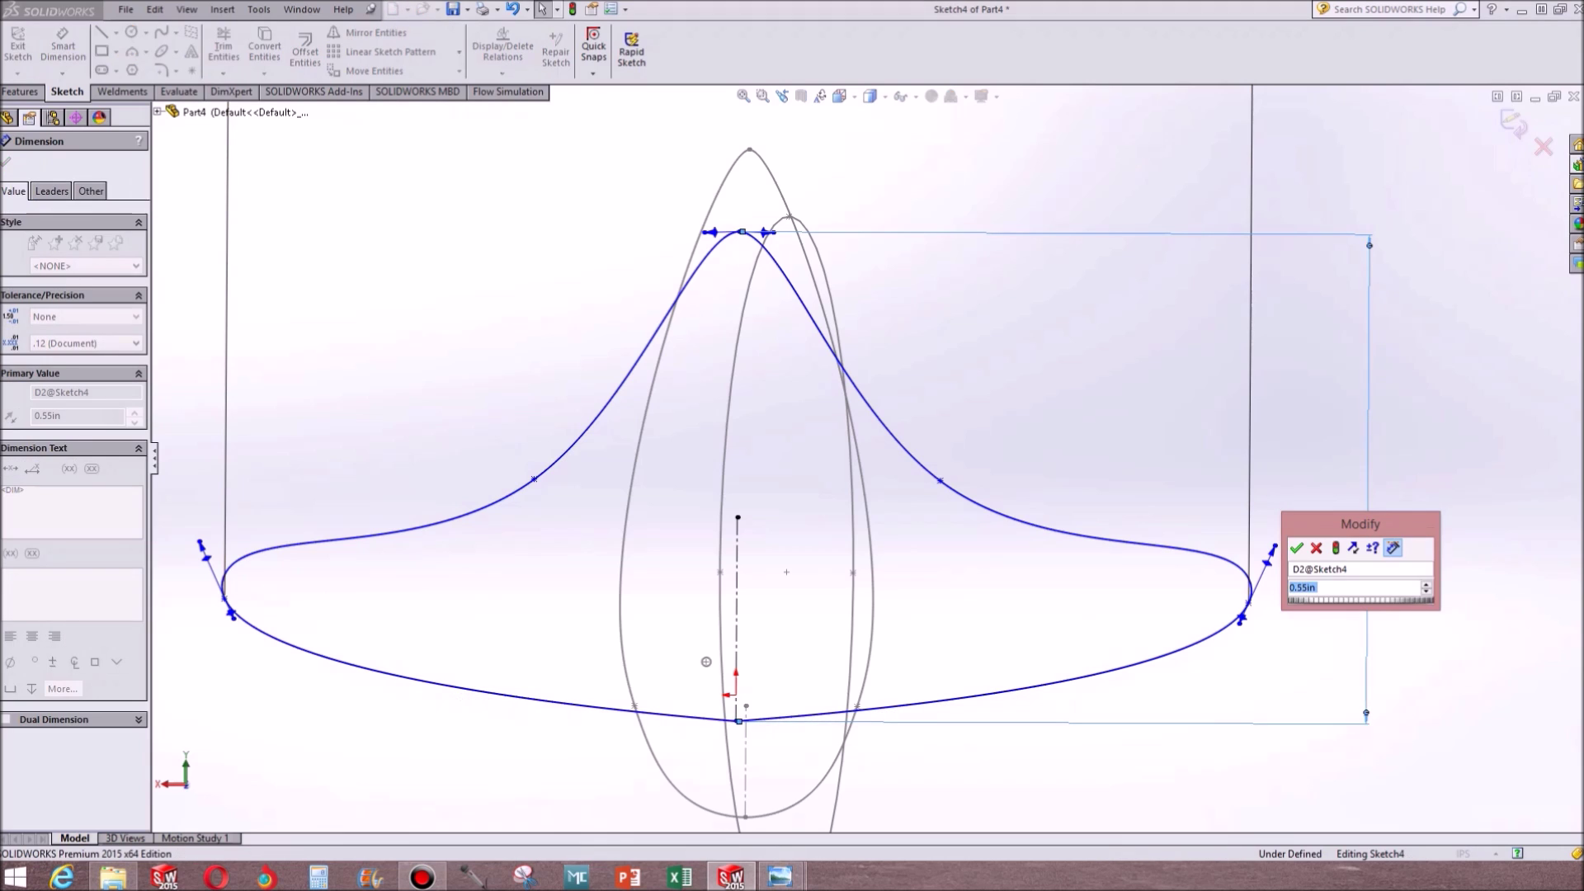
pyautogui.write('0.35')
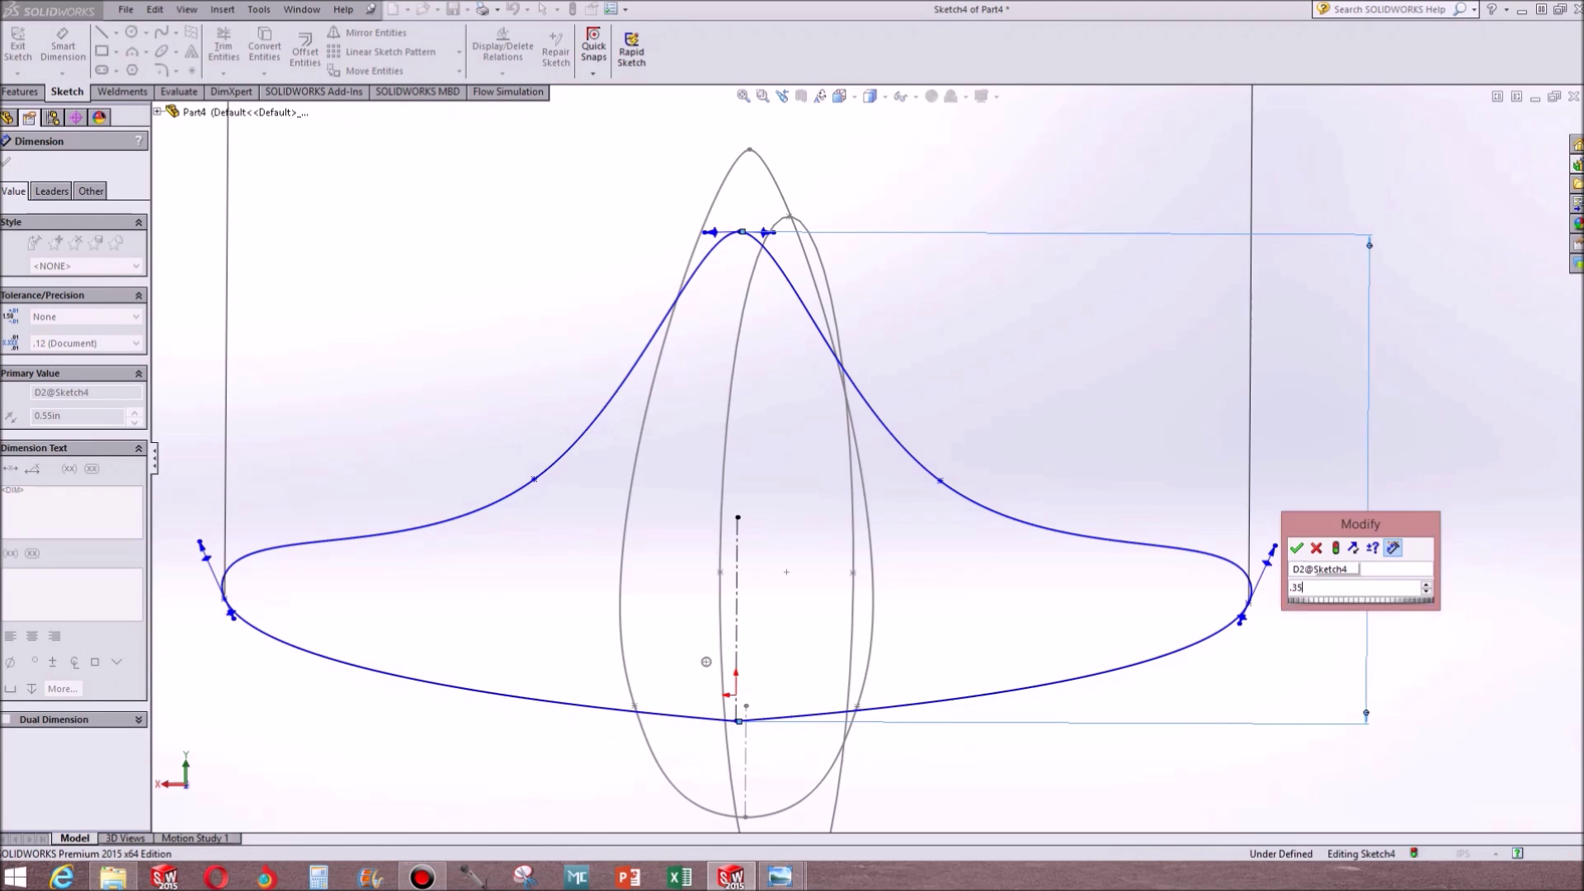
pyautogui.press('Return')
pyautogui.moveTo(933, 575)
pyautogui.mouseDown(button='middle')
pyautogui.moveTo(746, 598)
pyautogui.moveTo(819, 575)
pyautogui.moveTo(870, 608)
pyautogui.moveTo(1028, 594)
pyautogui.mouseUp(button='middle')
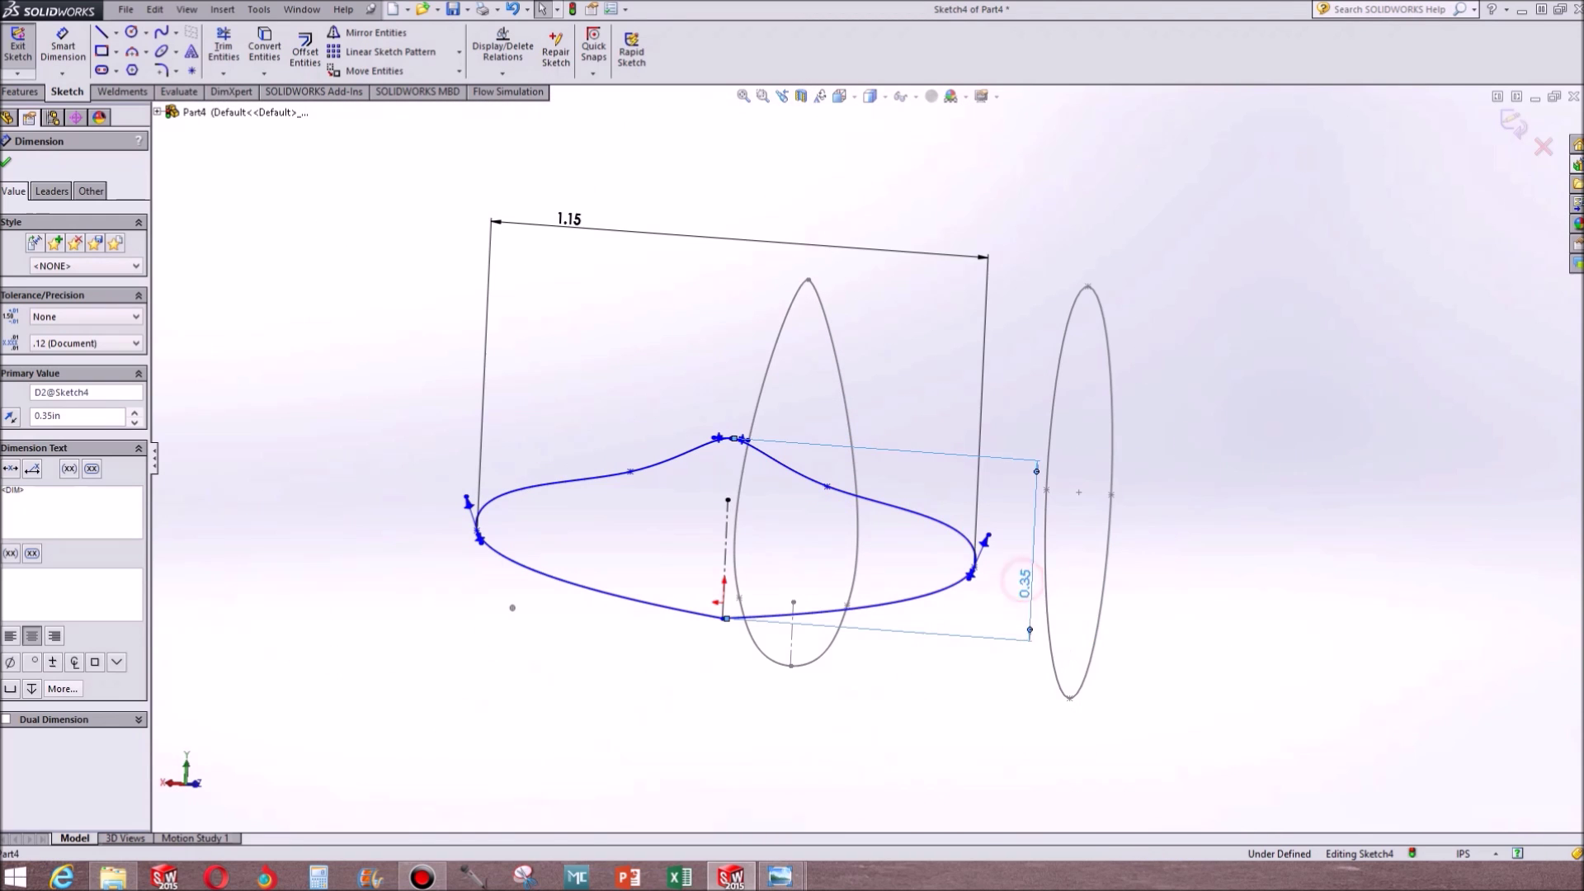
# Set the fin profile's height dimension to 0.42 in and close the sketch
pyautogui.doubleClick(1024, 581)
pyautogui.write('.42')
pyautogui.press('Return')
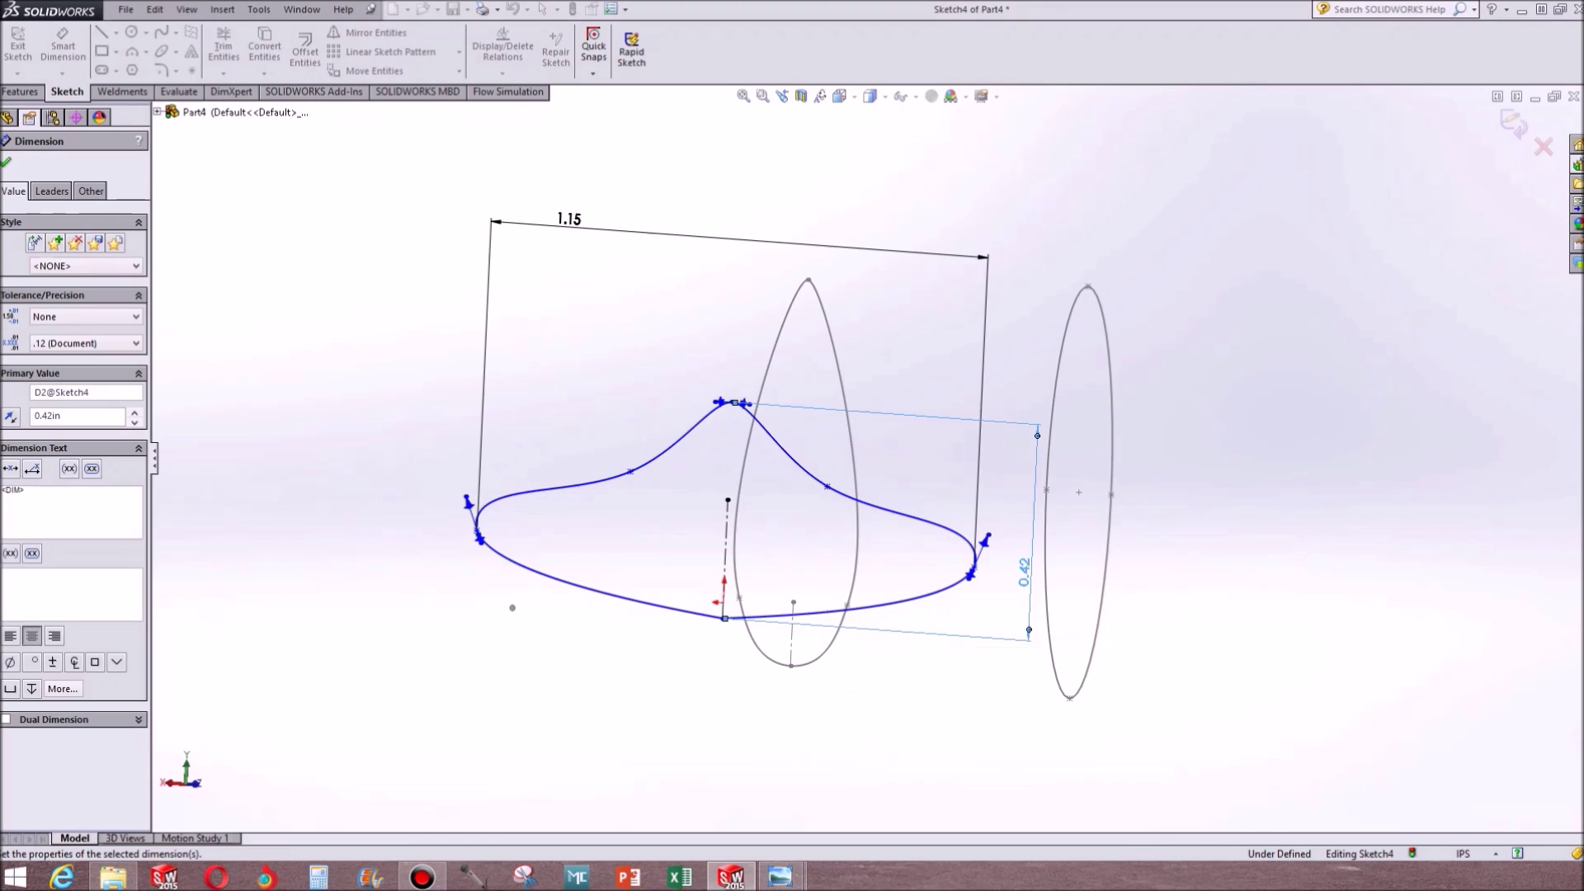
pyautogui.moveTo(825, 207); pyautogui.dragTo(700, 331, button='middle')
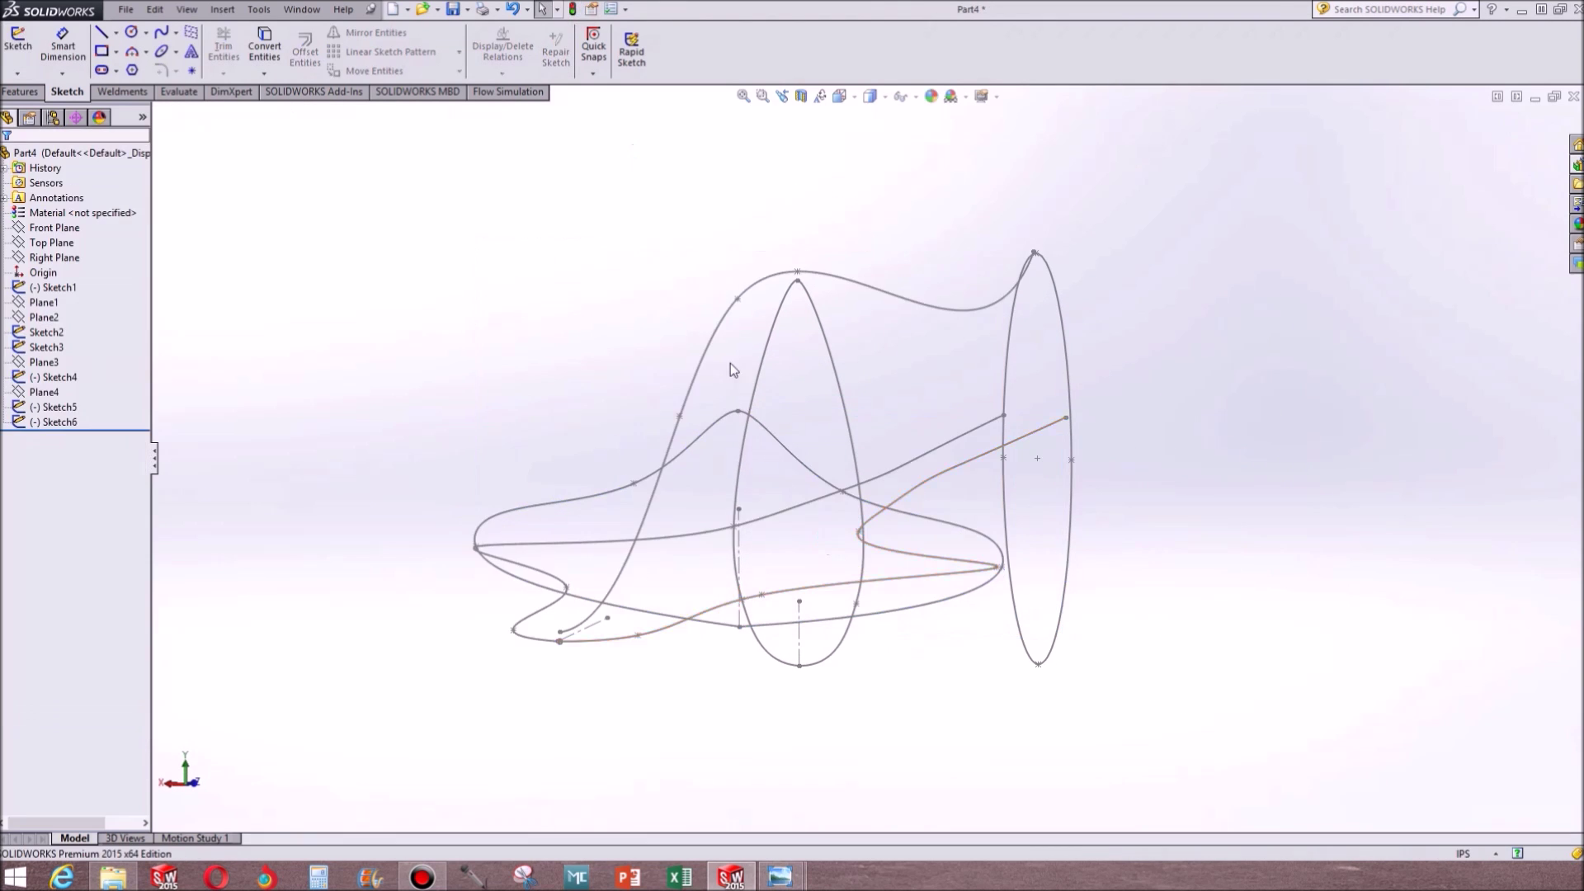
# Reopen the top spline sketch and pierce the spline's start point to the small circle at the nose
pyautogui.rightClick(715, 311)
pyautogui.rightClick(718, 287)
pyautogui.press('Escape')
pyautogui.moveTo(788, 462); pyautogui.dragTo(644, 537, button='middle')
pyautogui.scroll(-14, 289, 570)
pyautogui.click(656, 496)
pyautogui.keyDown('ctrl'); pyautogui.click(674, 280); pyautogui.keyUp('ctrl')
pyautogui.click(12, 489)
pyautogui.scroll(8, 1222, 360)
# Add pierce relations tying the spline's matching points to the tops of the fin profile and the body profile
pyautogui.moveTo(1225, 368); pyautogui.dragTo(799, 499, button='middle')
pyautogui.click(862, 392)
pyautogui.keyDown('ctrl'); pyautogui.click(853, 548); pyautogui.keyUp('ctrl')
pyautogui.click(33, 489)
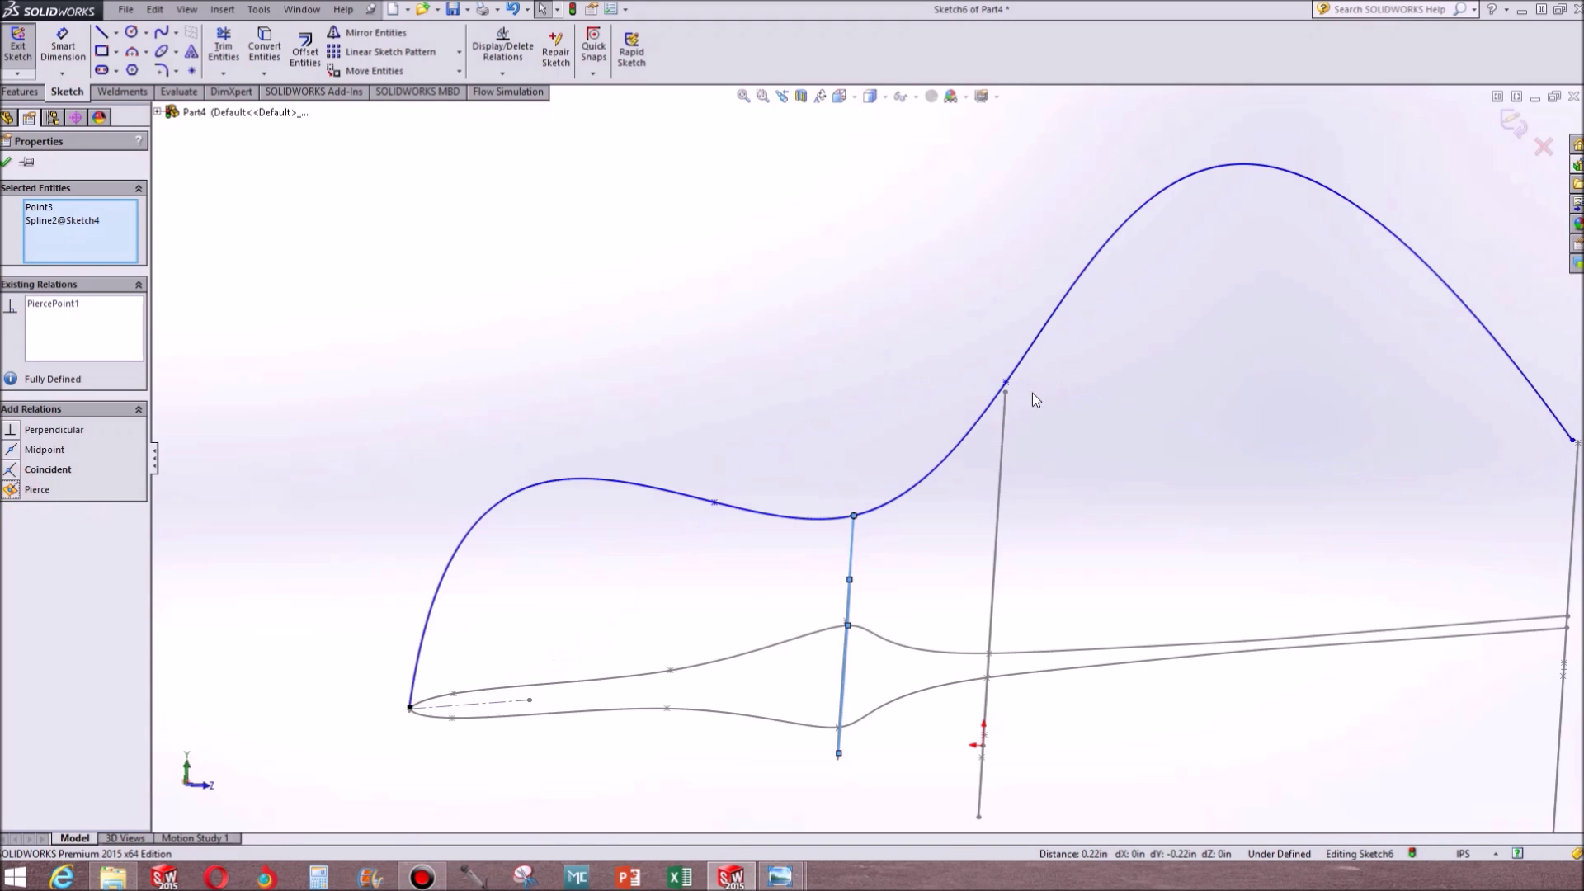
pyautogui.click(1006, 383)
pyautogui.keyDown('ctrl'); pyautogui.click(1003, 418); pyautogui.keyUp('ctrl')
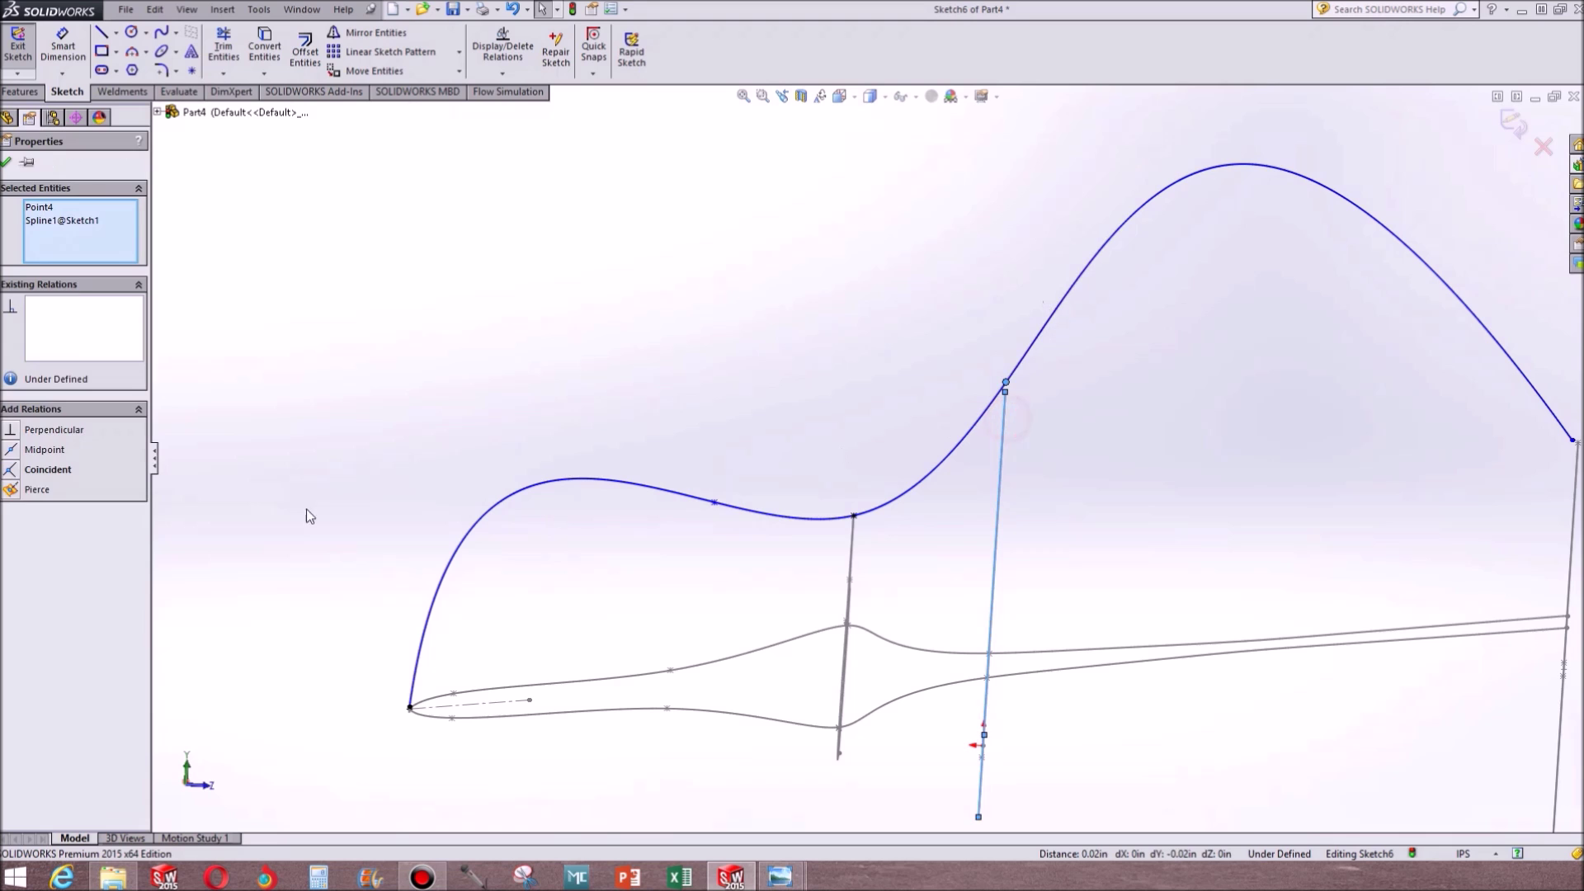
pyautogui.click(15, 492)
# Pierce the spline's tail end point to the top of the far ellipse
pyautogui.scroll(-5, 1116, 452)
pyautogui.click(841, 398)
pyautogui.keyDown('ctrl'); pyautogui.click(862, 417); pyautogui.keyUp('ctrl')
pyautogui.click(10, 491)
pyautogui.scroll(8, 608, 510)
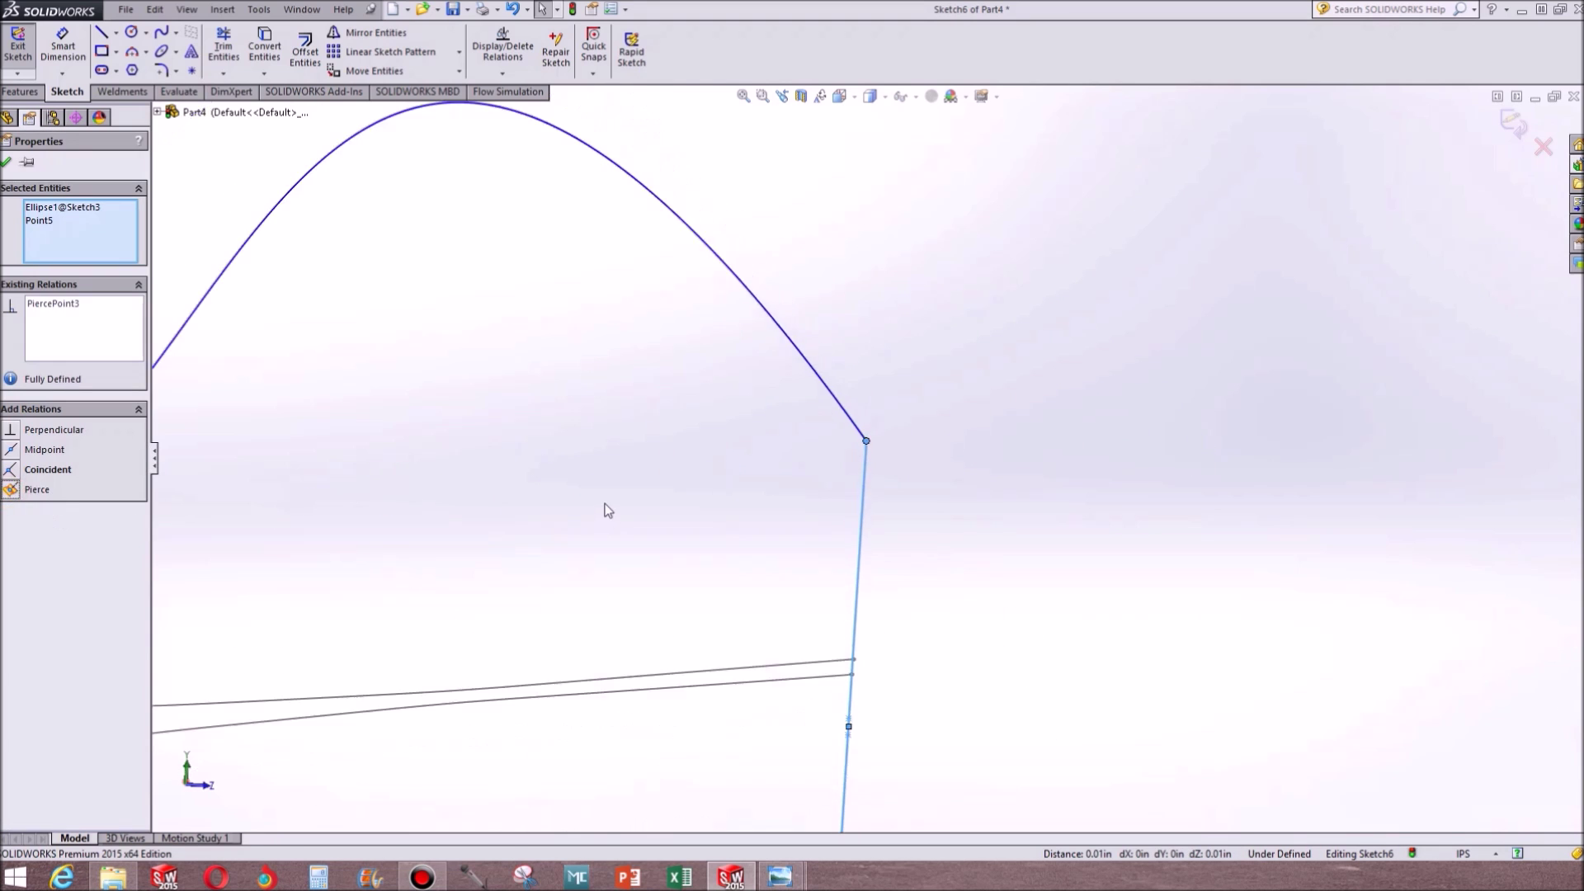
pyautogui.scroll(-3, 538, 463)
pyautogui.click(647, 406)
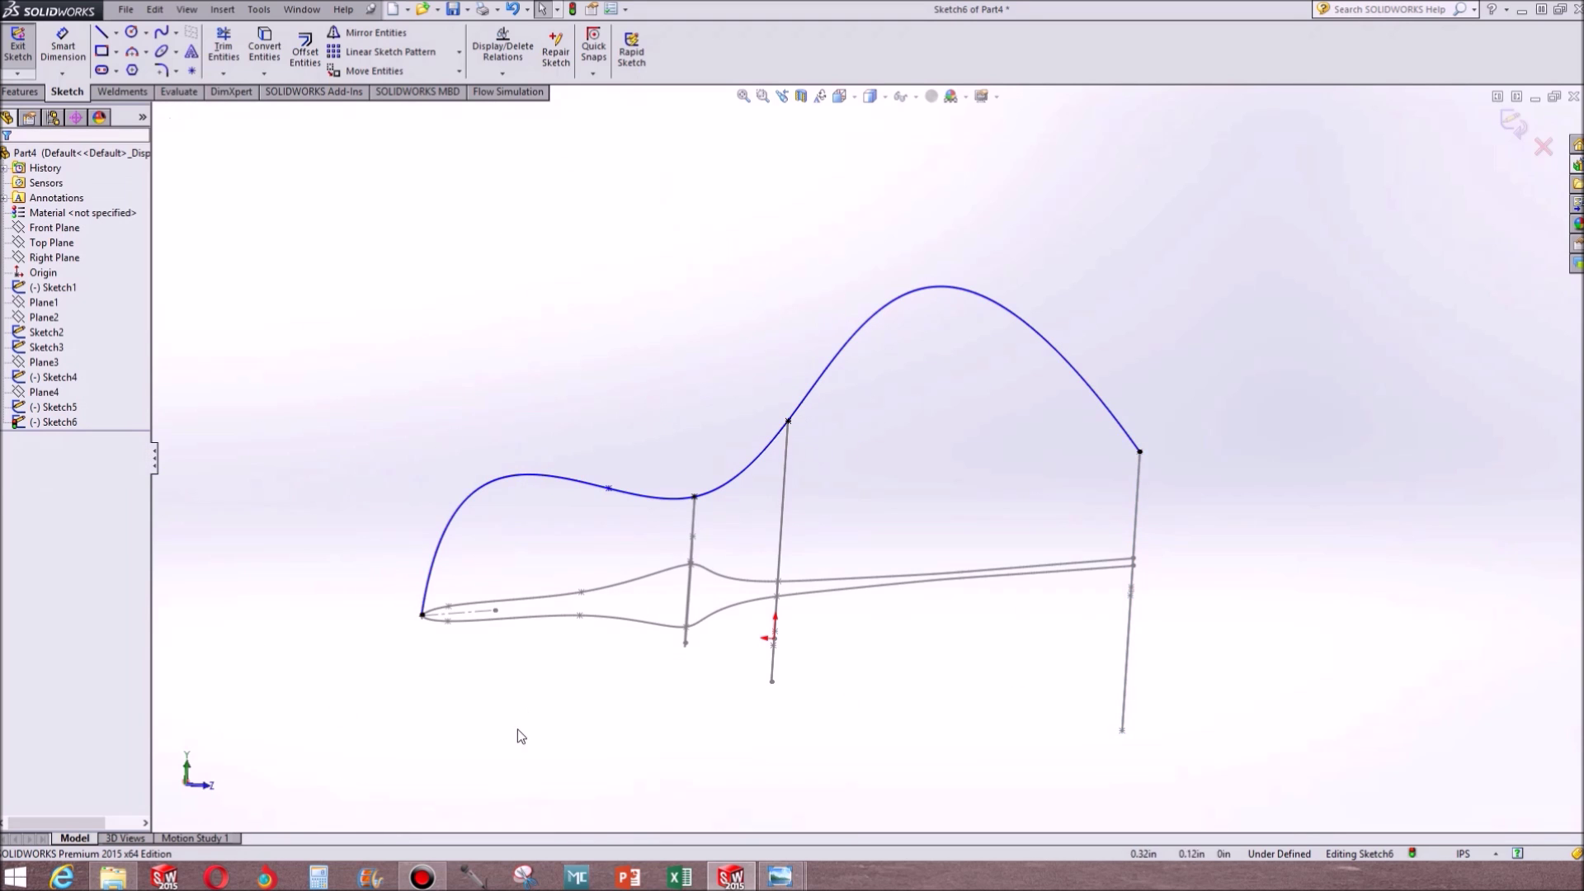
# Move the free spline point lower and closer to the nose, and rotate the body profile's tangent handle so the curve dips toward the tail
pyautogui.moveTo(609, 488); pyautogui.dragTo(501, 533)
pyautogui.click(788, 424)
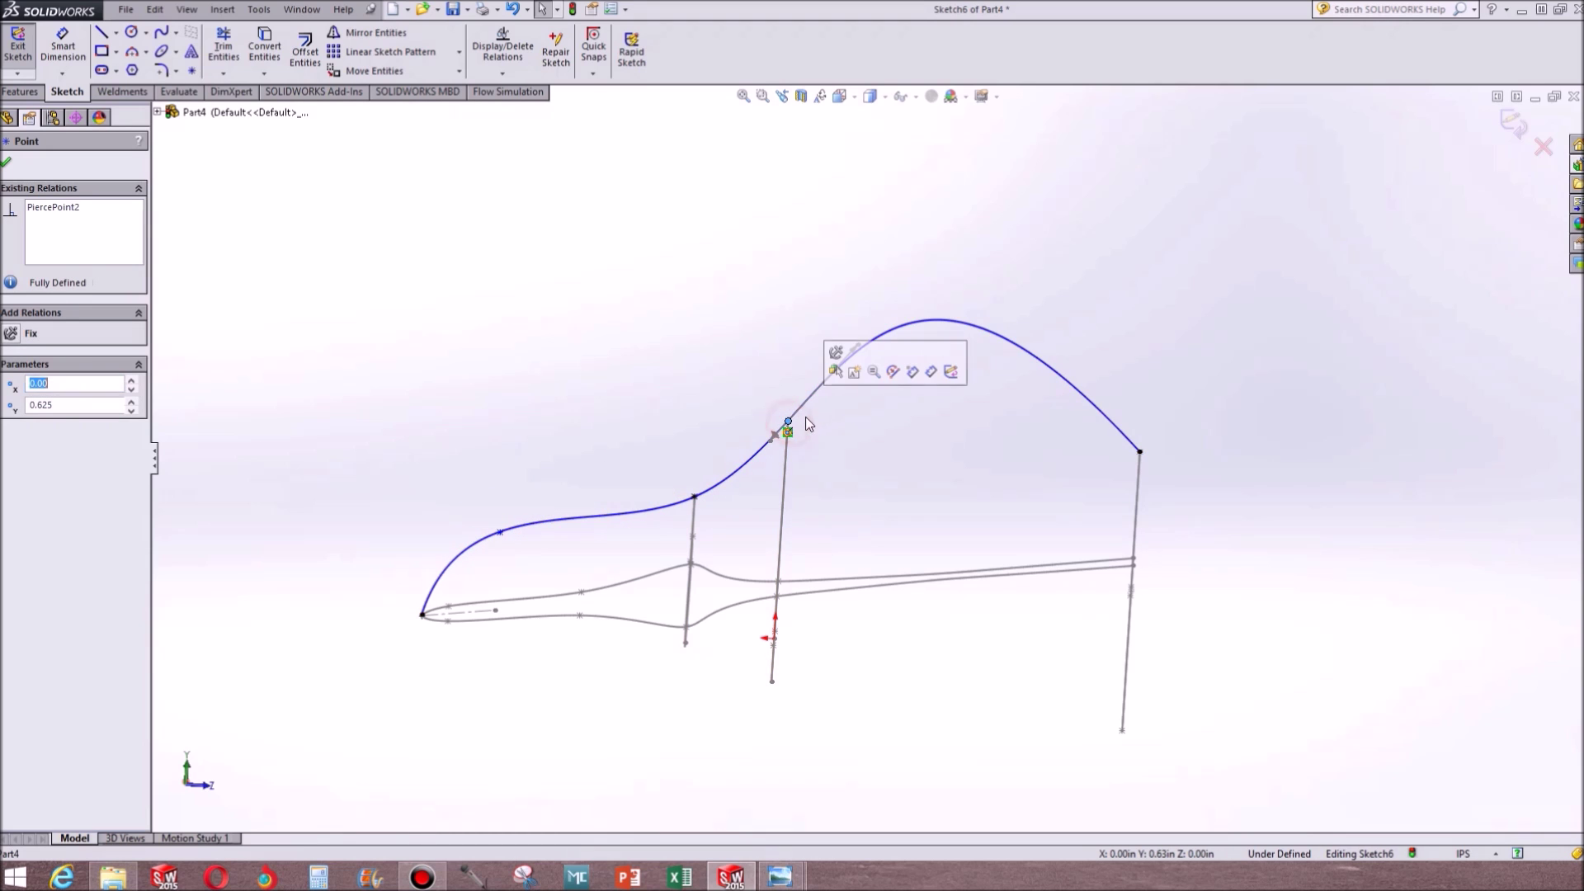
pyautogui.scroll(2, 845, 399)
pyautogui.moveTo(862, 381); pyautogui.dragTo(840, 457)
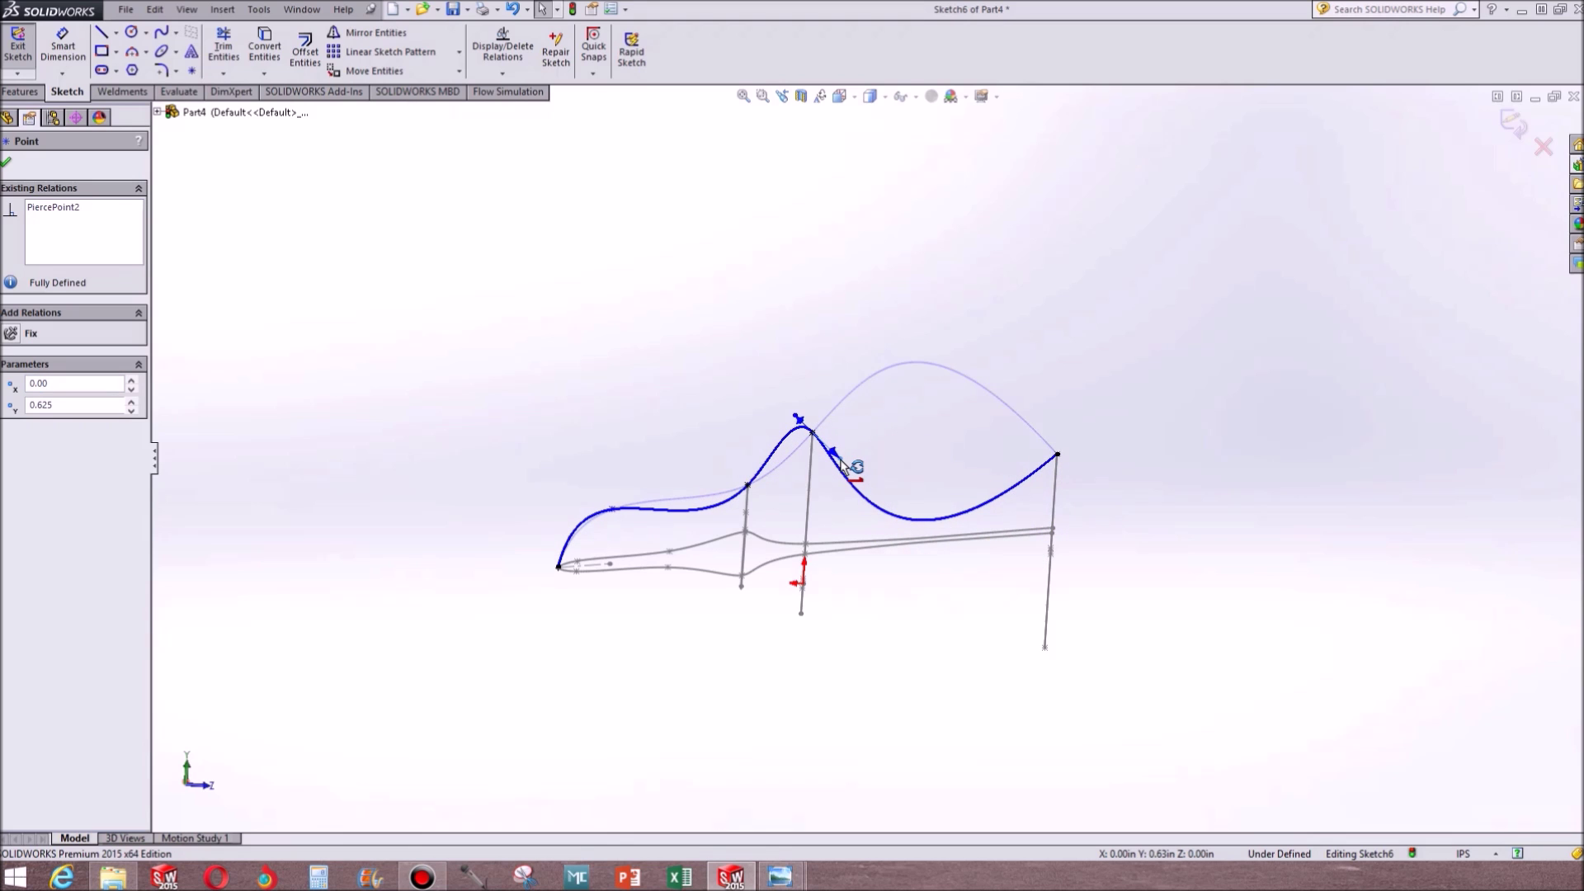
pyautogui.moveTo(846, 463); pyautogui.dragTo(844, 461)
# Adjust the spline's tangent handle at the fin profile and close the sketch
pyautogui.moveTo(722, 515); pyautogui.dragTo(719, 500)
pyautogui.click(882, 439)
pyautogui.scroll(-3, 882, 439)
pyautogui.moveTo(867, 480)
pyautogui.mouseDown(button='middle')
pyautogui.moveTo(863, 446)
pyautogui.moveTo(927, 442)
pyautogui.moveTo(938, 532)
pyautogui.mouseUp(button='middle')
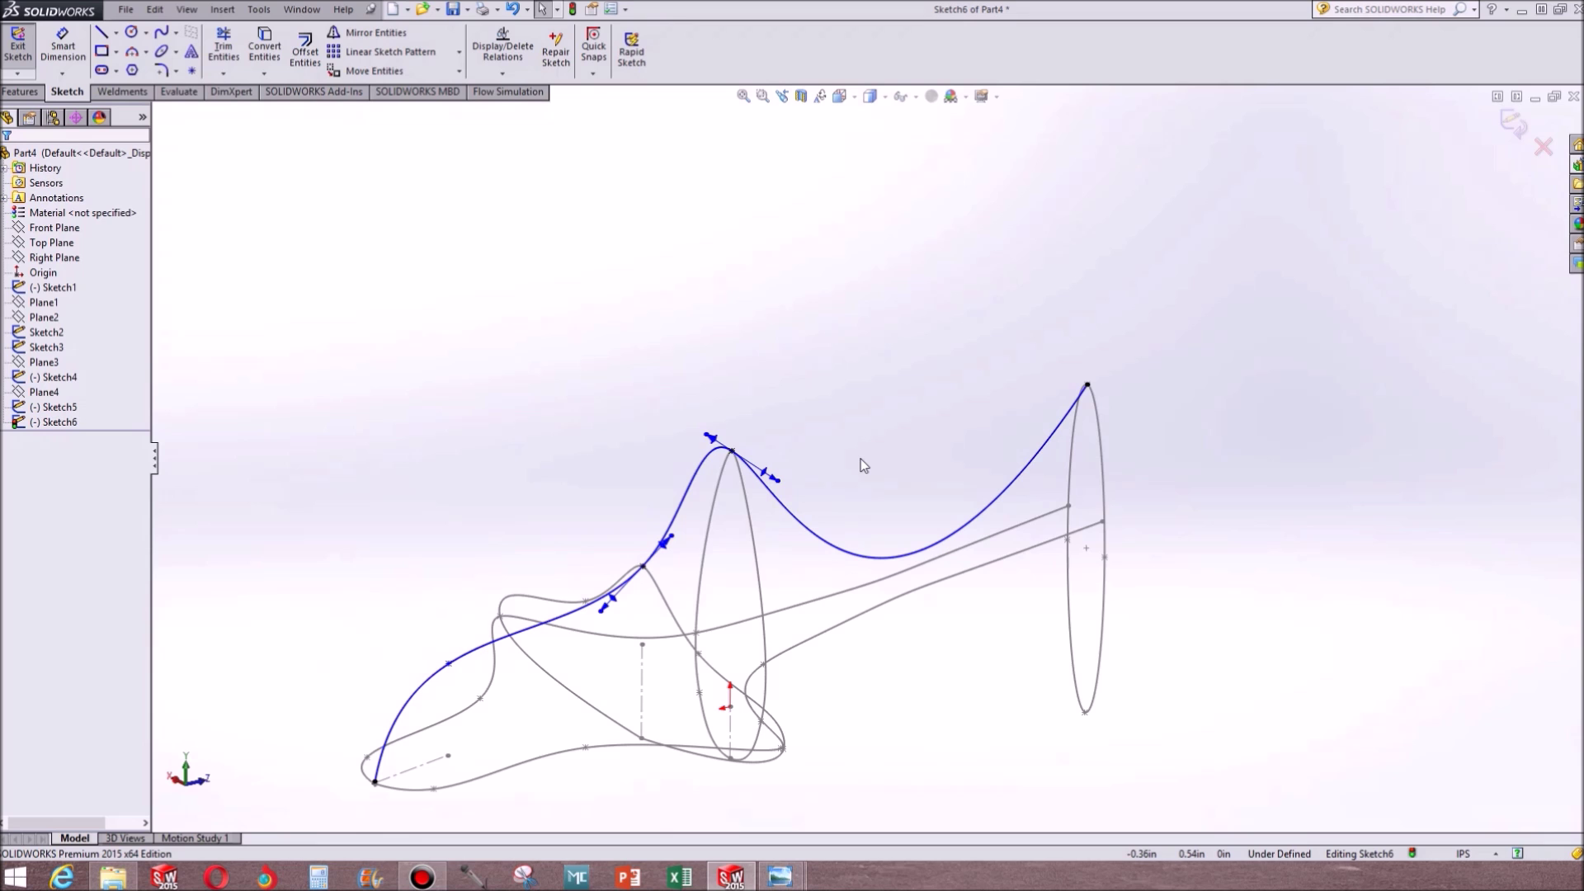
pyautogui.scroll(-8, 394, 785)
pyautogui.scroll(5, 702, 708)
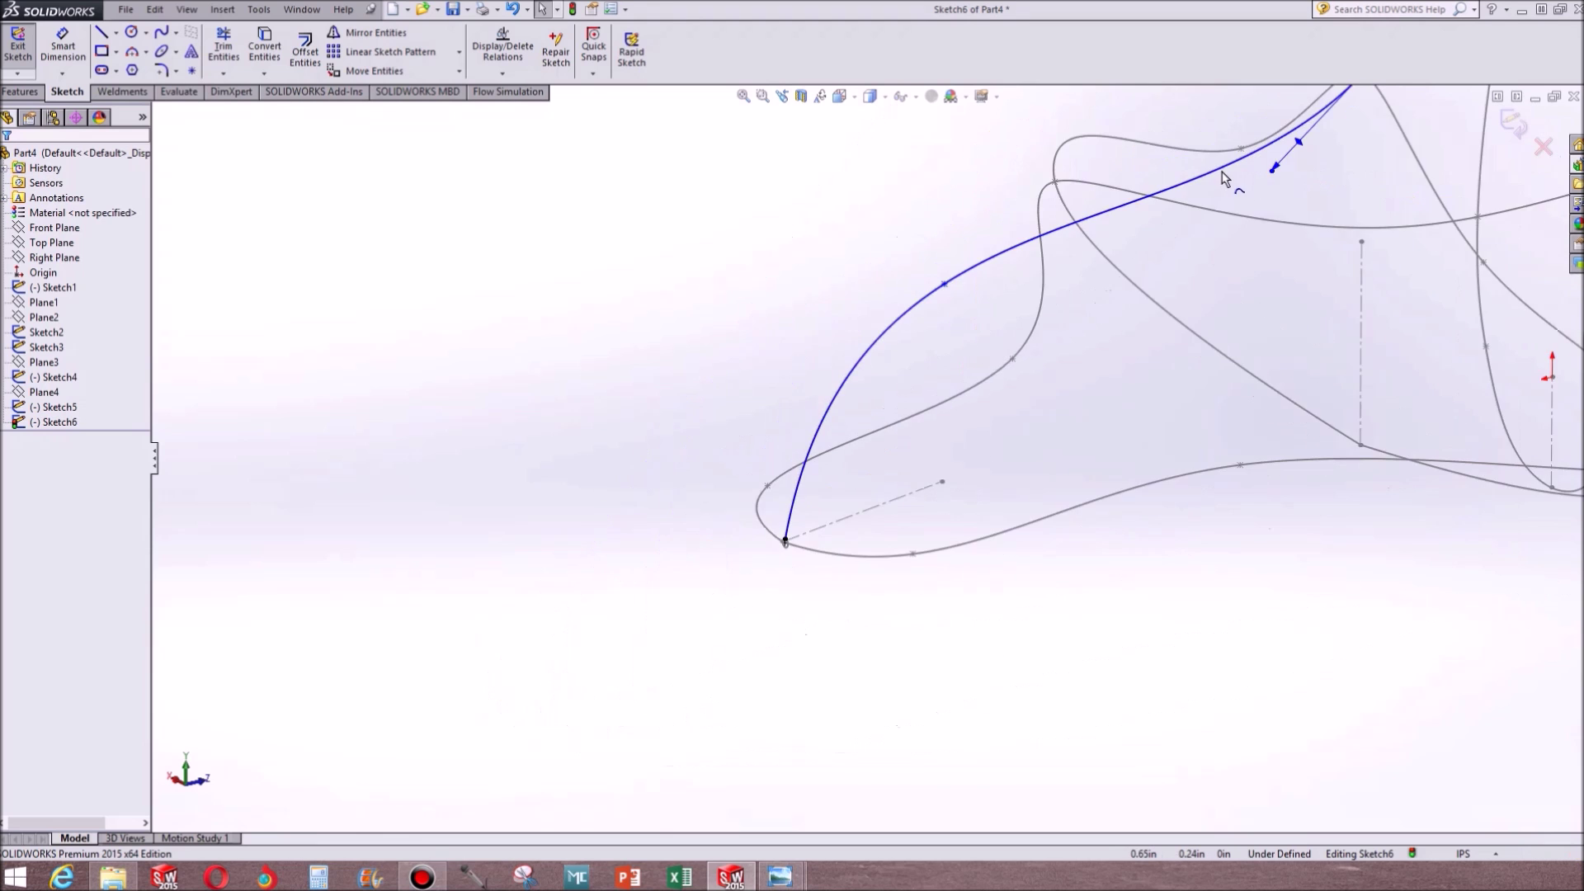
pyautogui.press('f')
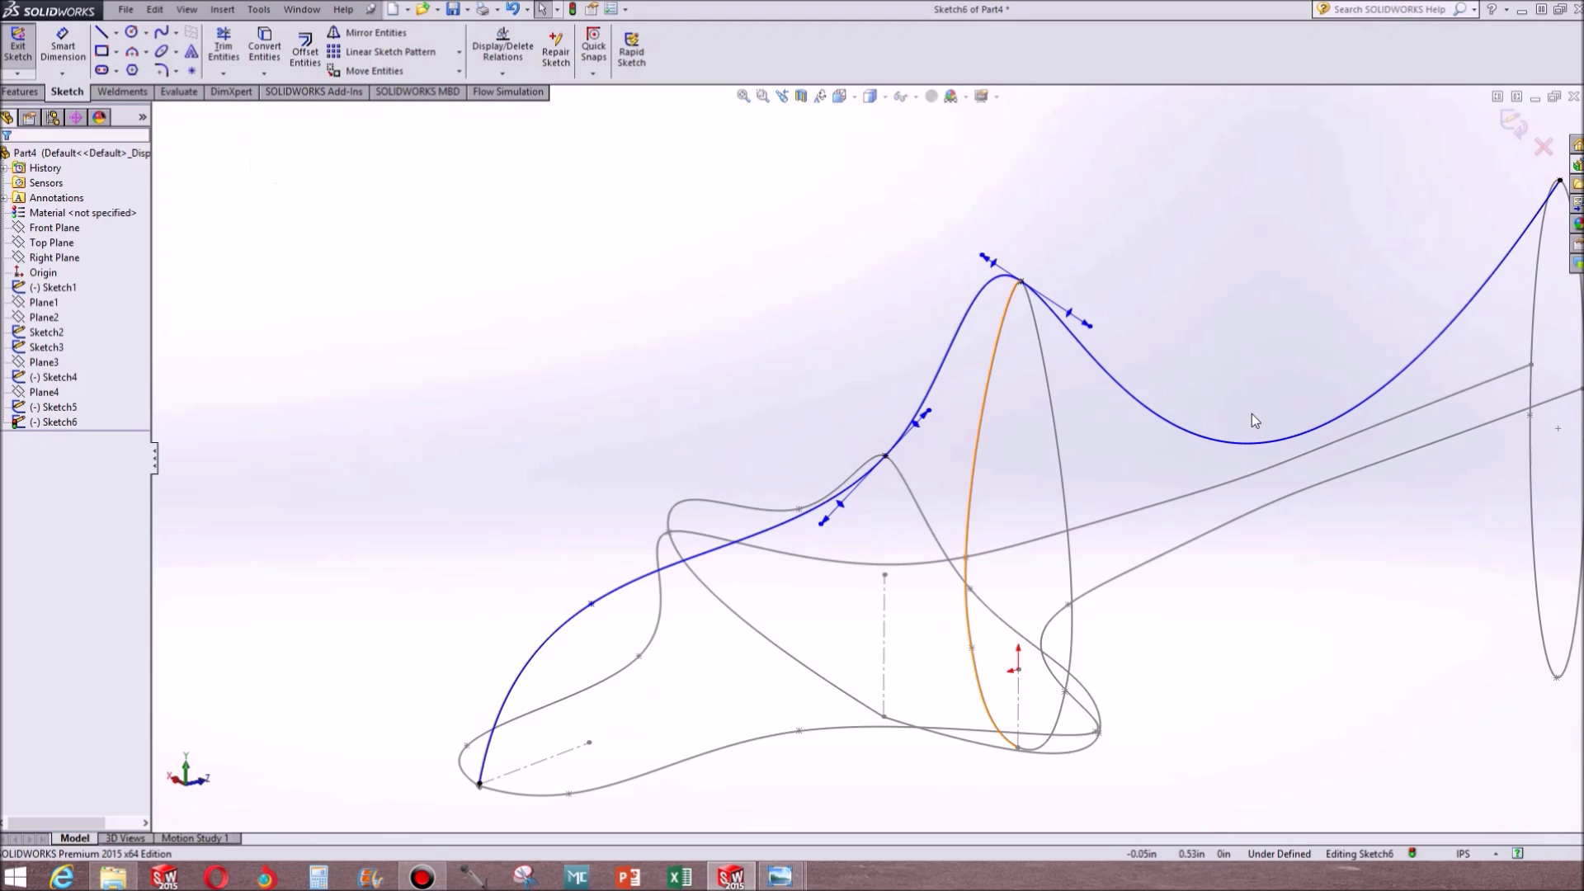
pyautogui.moveTo(1254, 421)
pyautogui.mouseDown(button='middle')
pyautogui.moveTo(1210, 561)
pyautogui.moveTo(1199, 438)
pyautogui.moveTo(1230, 456)
pyautogui.moveTo(1181, 476)
pyautogui.moveTo(1171, 453)
pyautogui.moveTo(1142, 484)
pyautogui.moveTo(1159, 485)
pyautogui.mouseUp(button='middle')
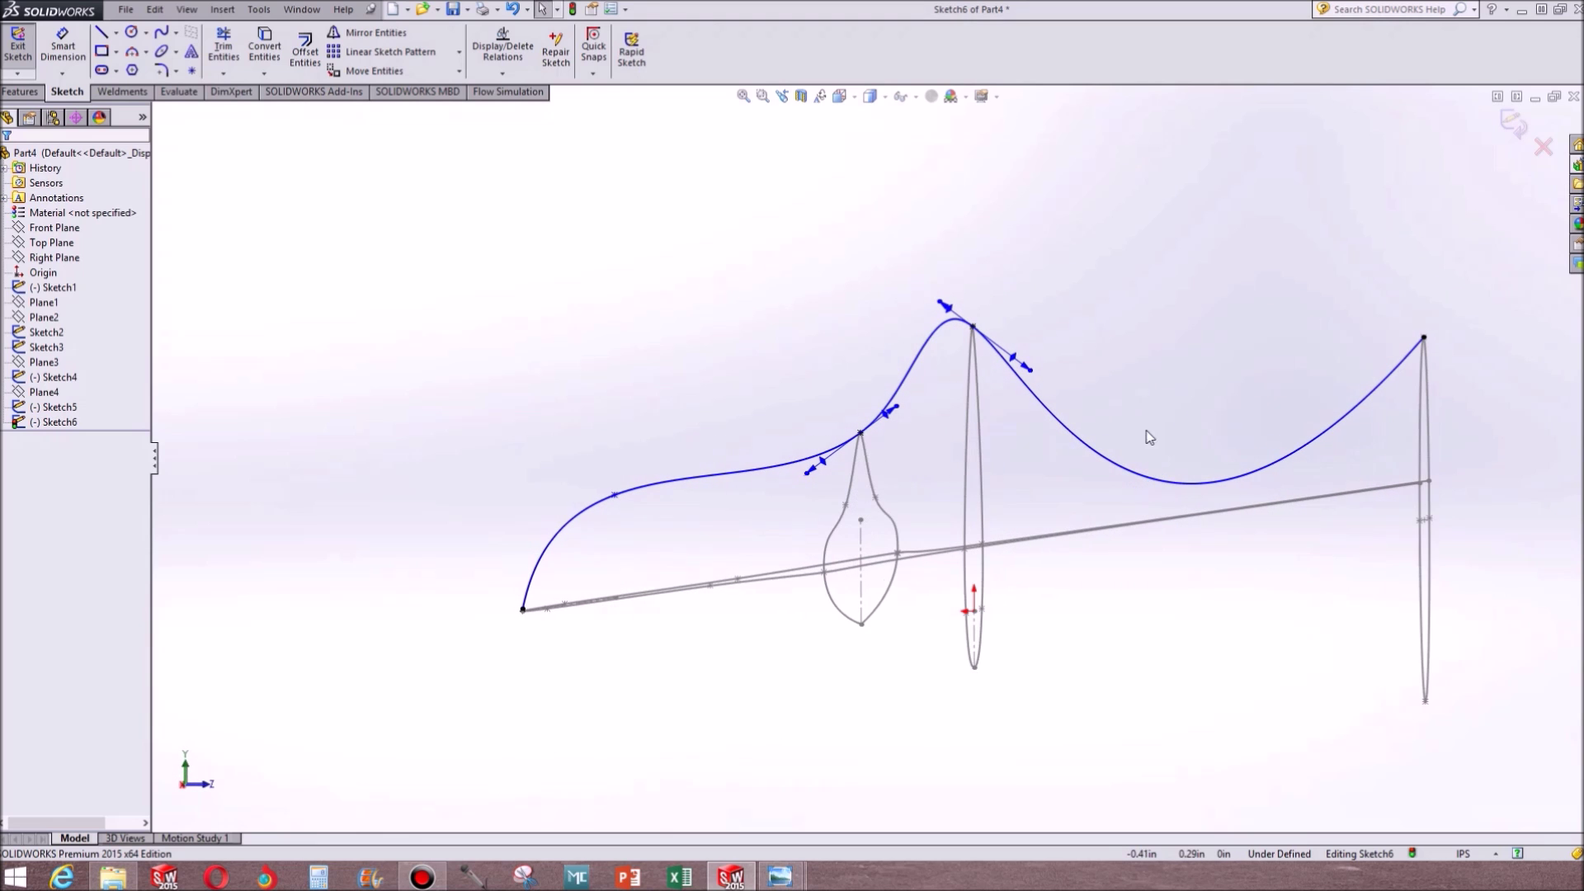
pyautogui.click(17, 53)
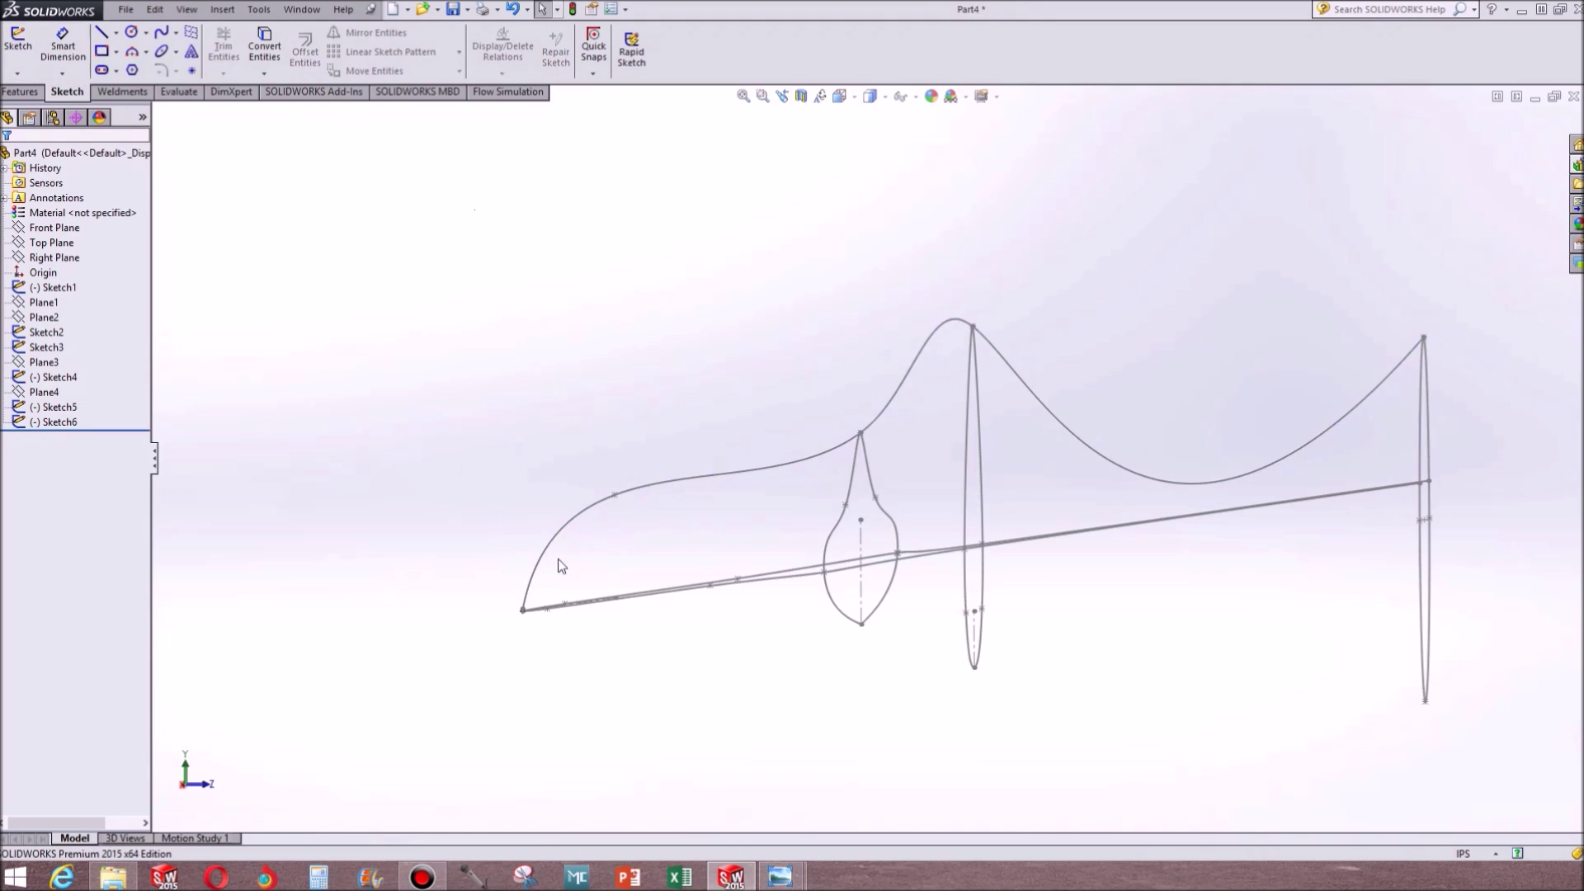
# Sketch a five-point spline on the Right Plane beneath the profiles, from the nose past the fin and body profiles to the far ellipse's bottom
pyautogui.click(116, 153)
pyautogui.moveTo(1031, 651)
pyautogui.mouseDown(button='middle')
pyautogui.moveTo(1164, 641)
pyautogui.moveTo(1028, 640)
pyautogui.mouseUp(button='middle')
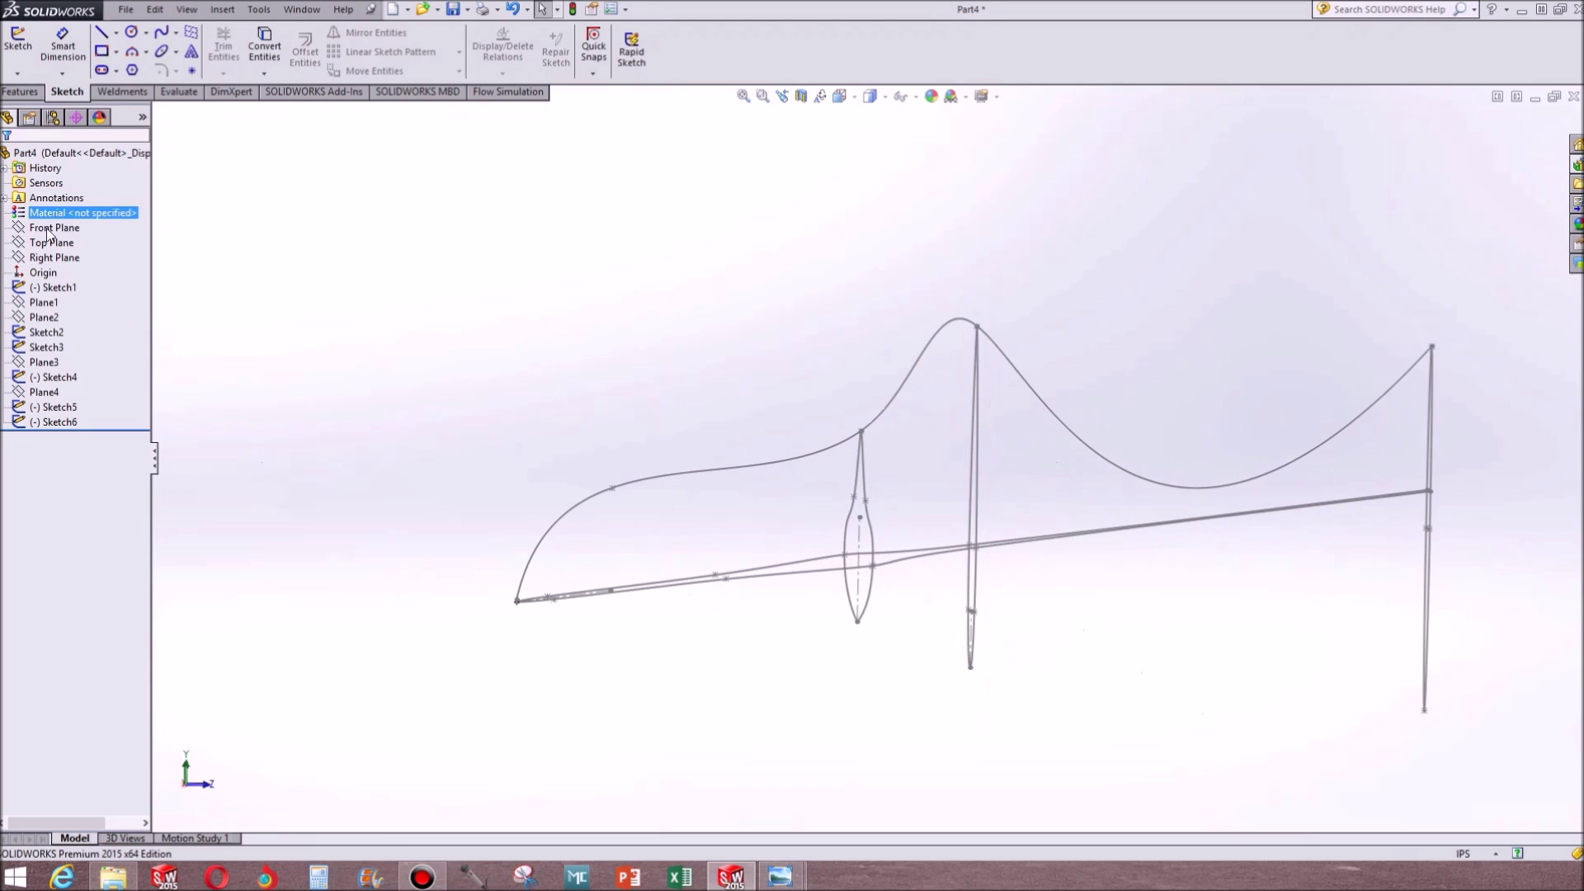
pyautogui.click(51, 257)
pyautogui.click(30, 57)
pyautogui.click(161, 31)
pyautogui.click(519, 612)
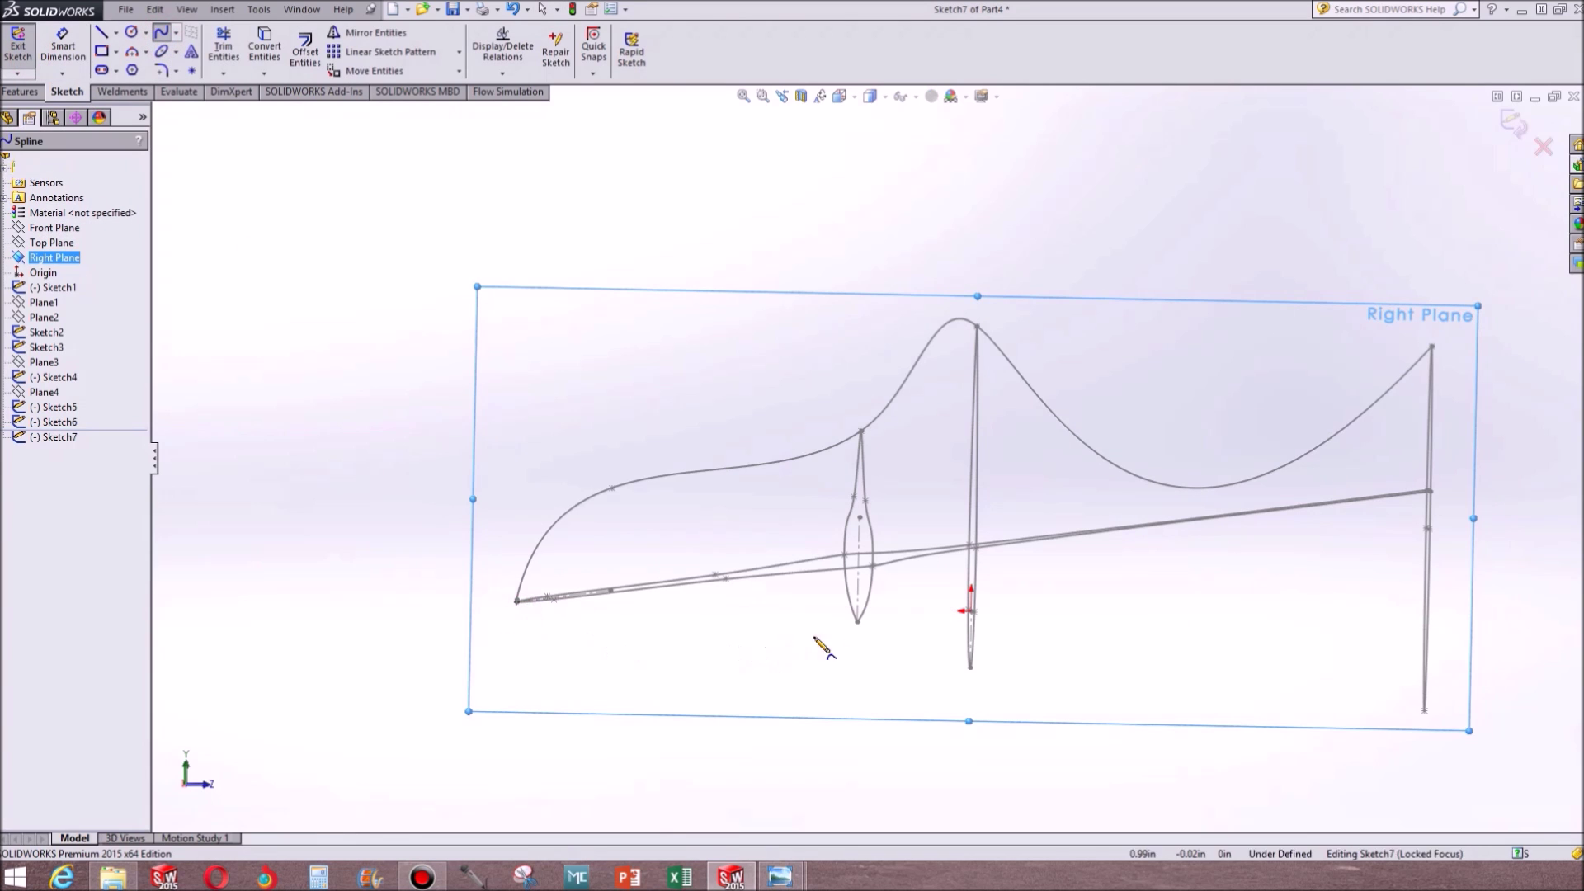
pyautogui.click(858, 628)
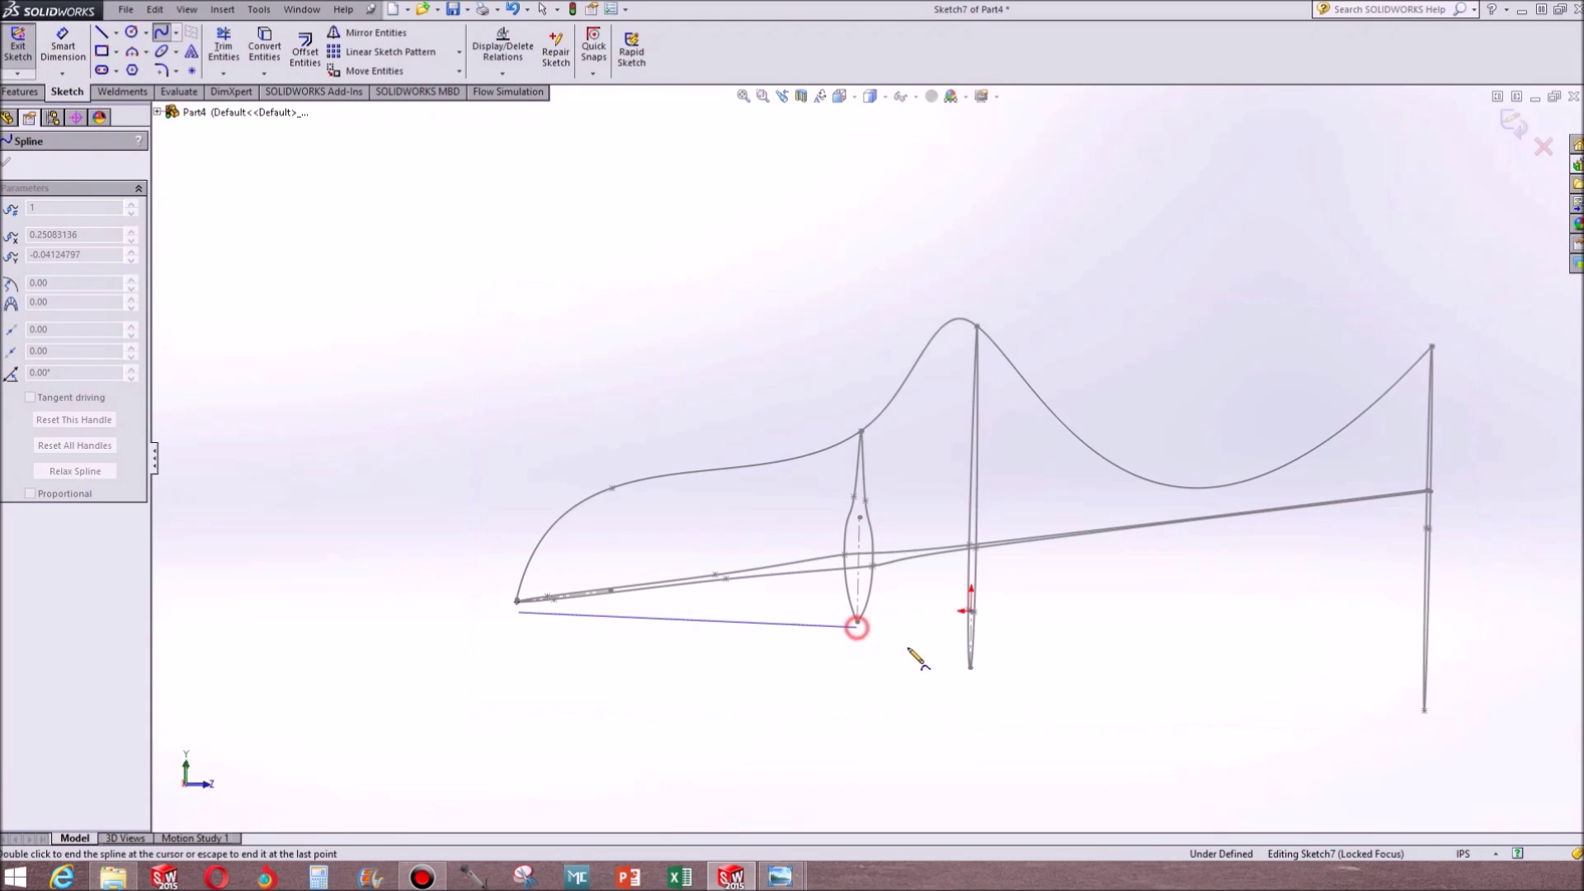
pyautogui.click(971, 679)
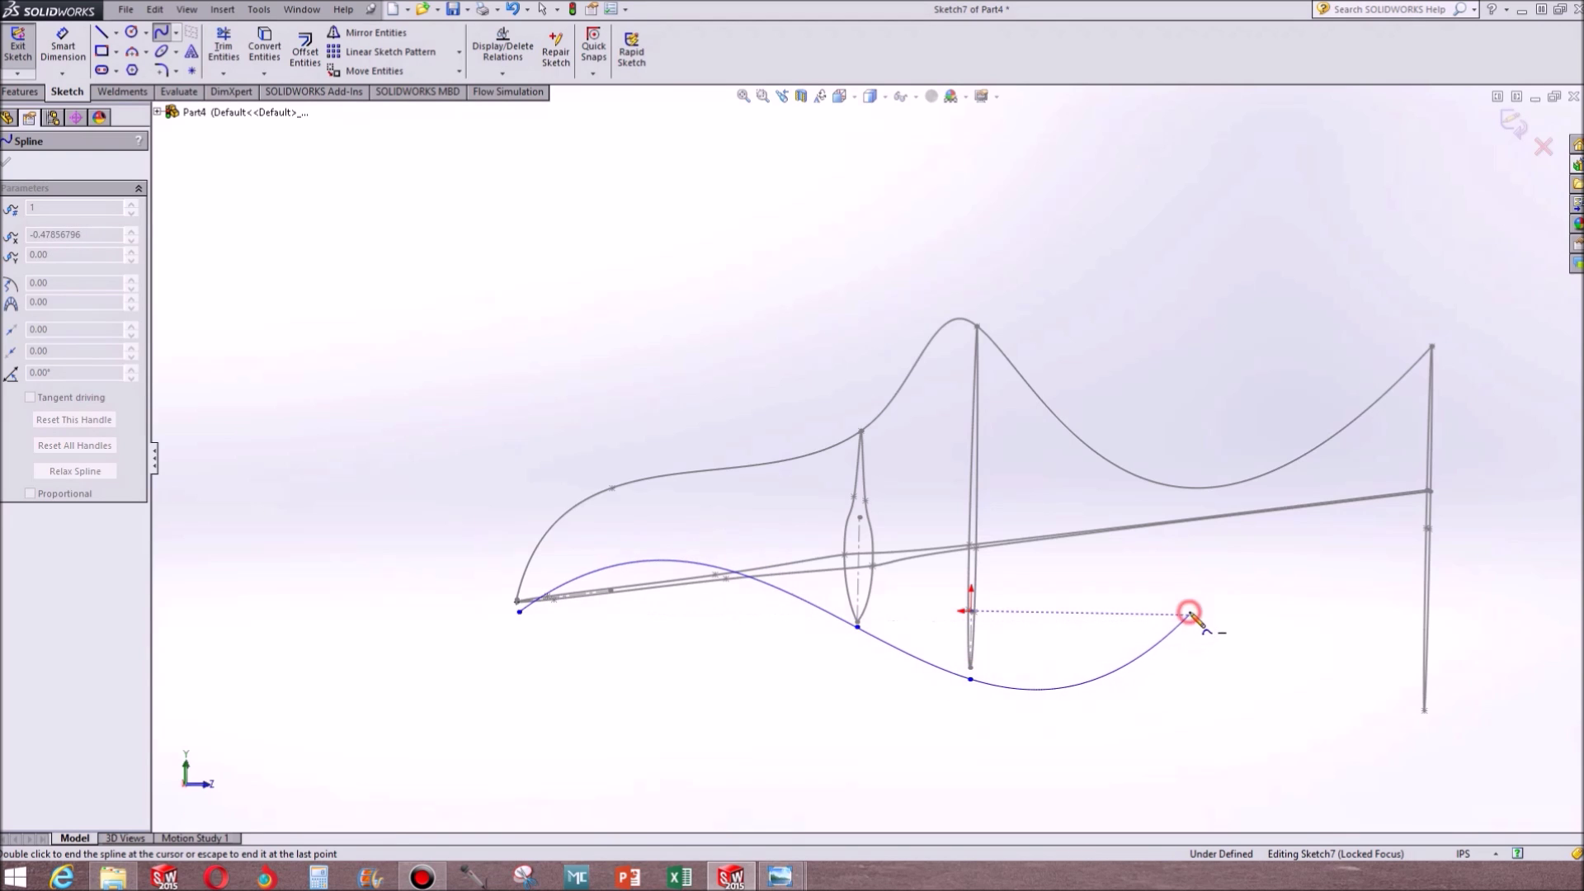
pyautogui.click(1189, 615)
pyautogui.scroll(-5, 1430, 719)
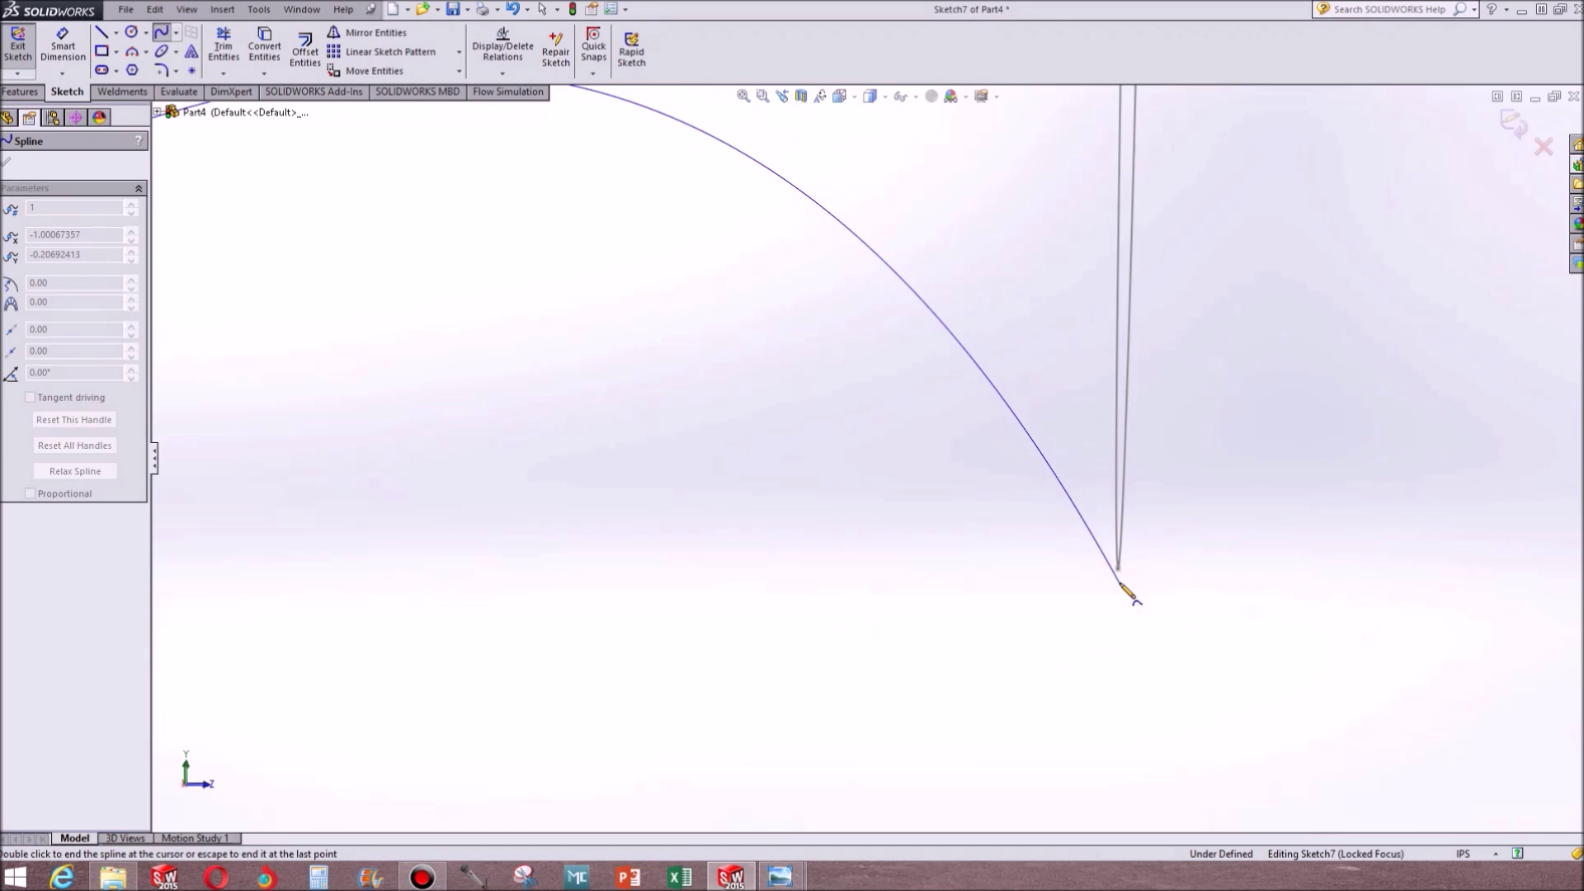
pyautogui.doubleClick(1119, 583)
# Add pierce relations tying the spline's tail end point to the far ellipse and its matching point to the bottom of the body profile
pyautogui.click(1120, 584)
pyautogui.keyDown('ctrl'); pyautogui.click(1124, 535); pyautogui.keyUp('ctrl')
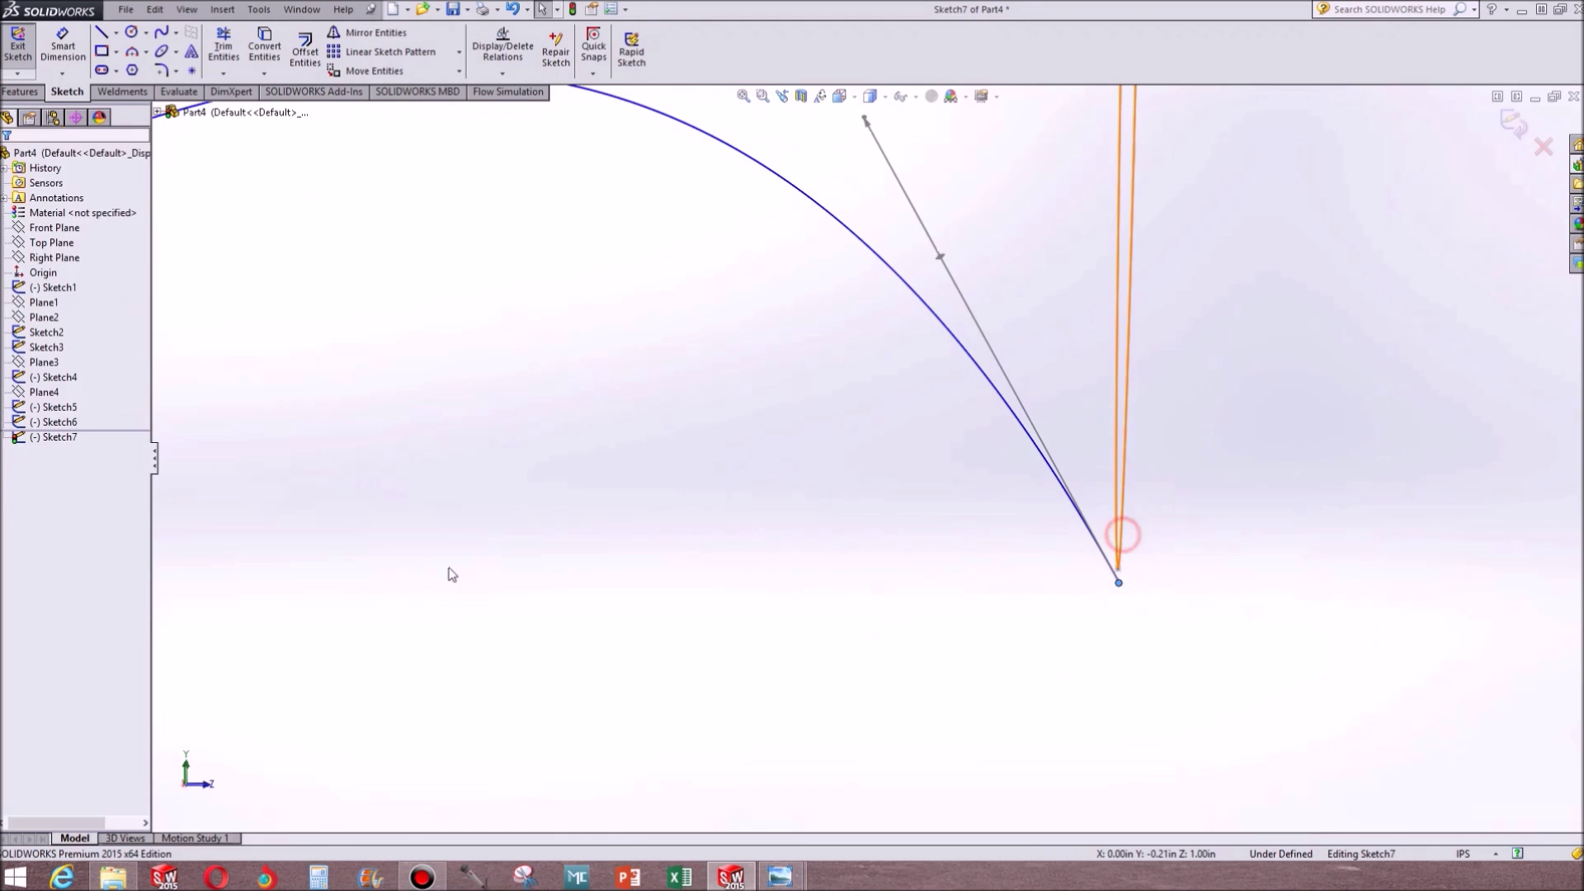
pyautogui.click(13, 491)
pyautogui.scroll(5, 531, 420)
pyautogui.scroll(-3, 505, 404)
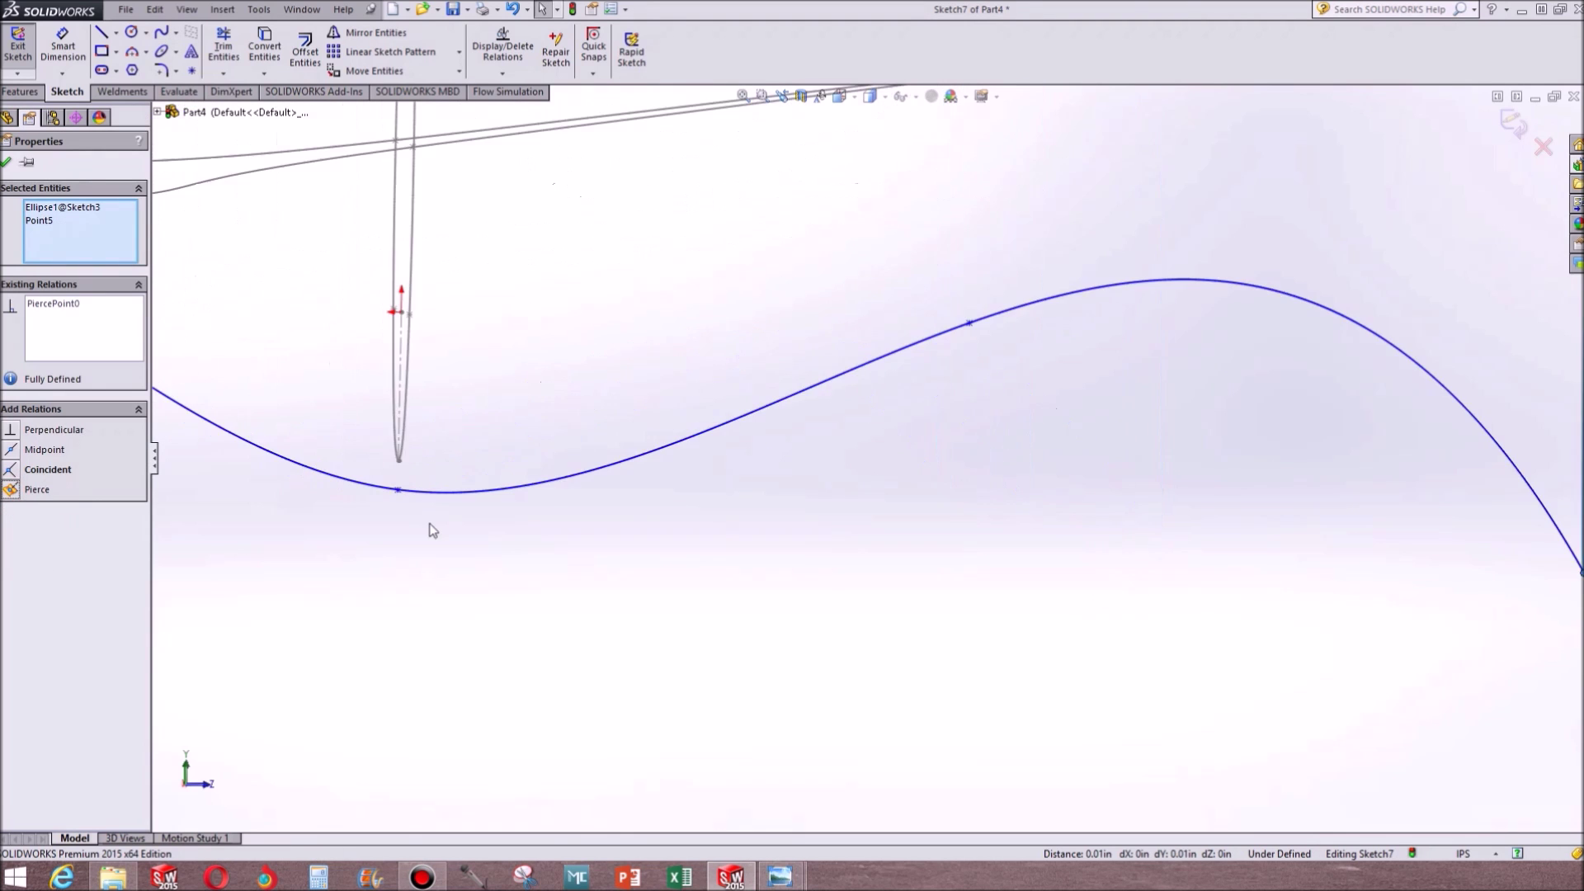
pyautogui.click(399, 489)
pyautogui.keyDown('ctrl'); pyautogui.click(397, 435); pyautogui.keyUp('ctrl')
pyautogui.click(13, 489)
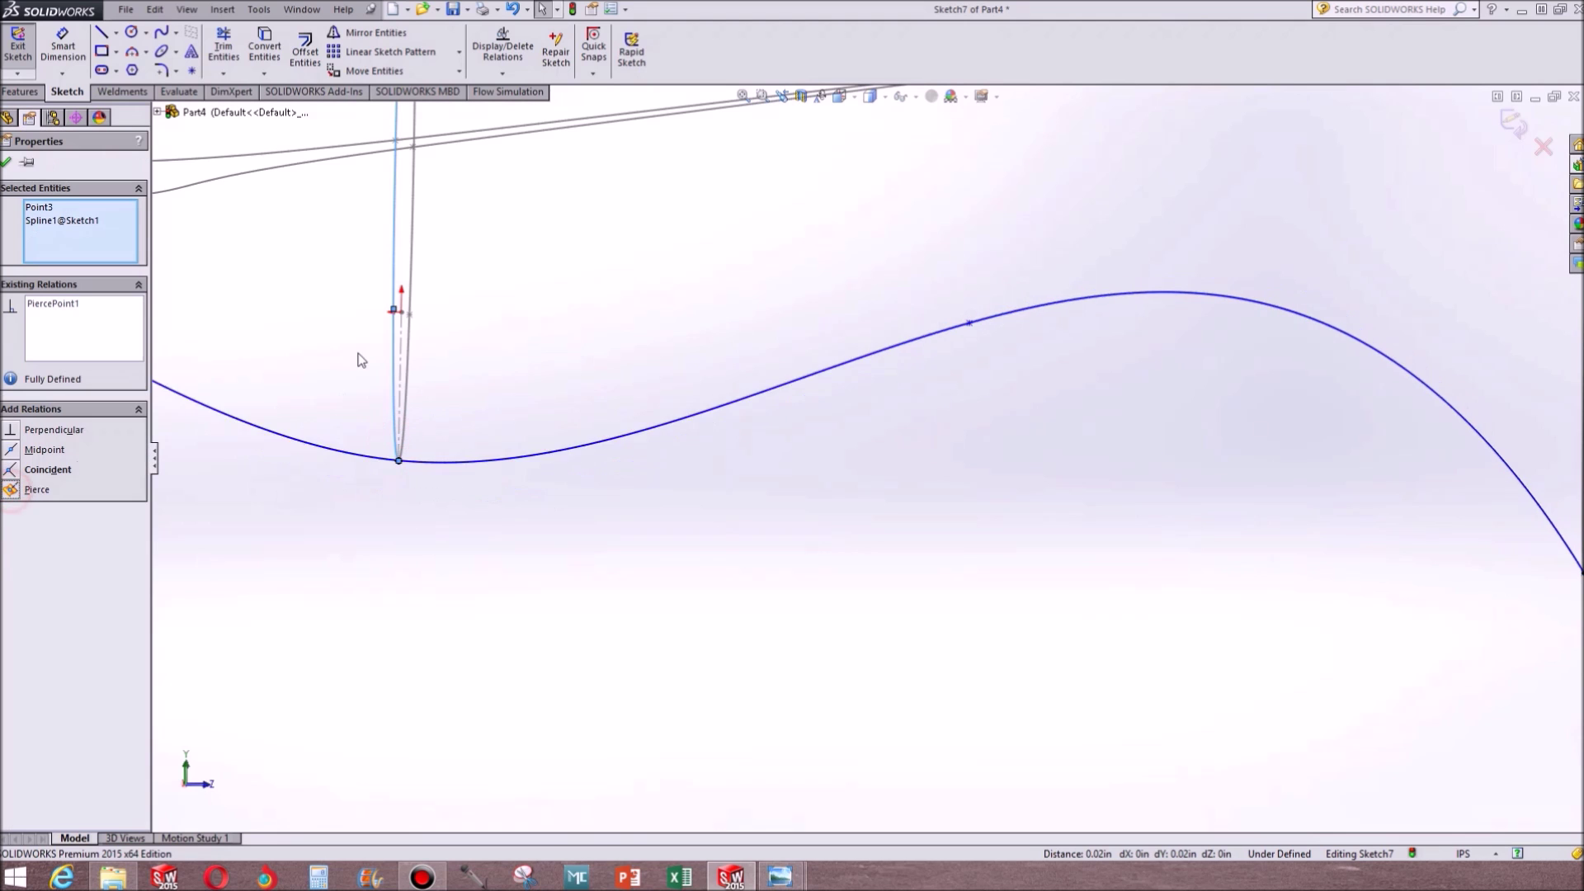
# Pierce the spline's remaining matching point to the bottom of the fin profile and its front end point to the small nose circle
pyautogui.scroll(2, 693, 394)
pyautogui.click(807, 451)
pyautogui.keyDown('ctrl'); pyautogui.click(797, 402); pyautogui.keyUp('ctrl')
pyautogui.click(14, 489)
pyautogui.moveTo(512, 484); pyautogui.dragTo(811, 605, button='middle')
pyautogui.click(808, 595)
pyautogui.keyDown('ctrl'); pyautogui.click(749, 355); pyautogui.keyUp('ctrl')
pyautogui.click(10, 490)
# Rotate the tangent handle at the spline's nose end downward so the belly curve leaves the nose below the side curves
pyautogui.scroll(9, 1224, 368)
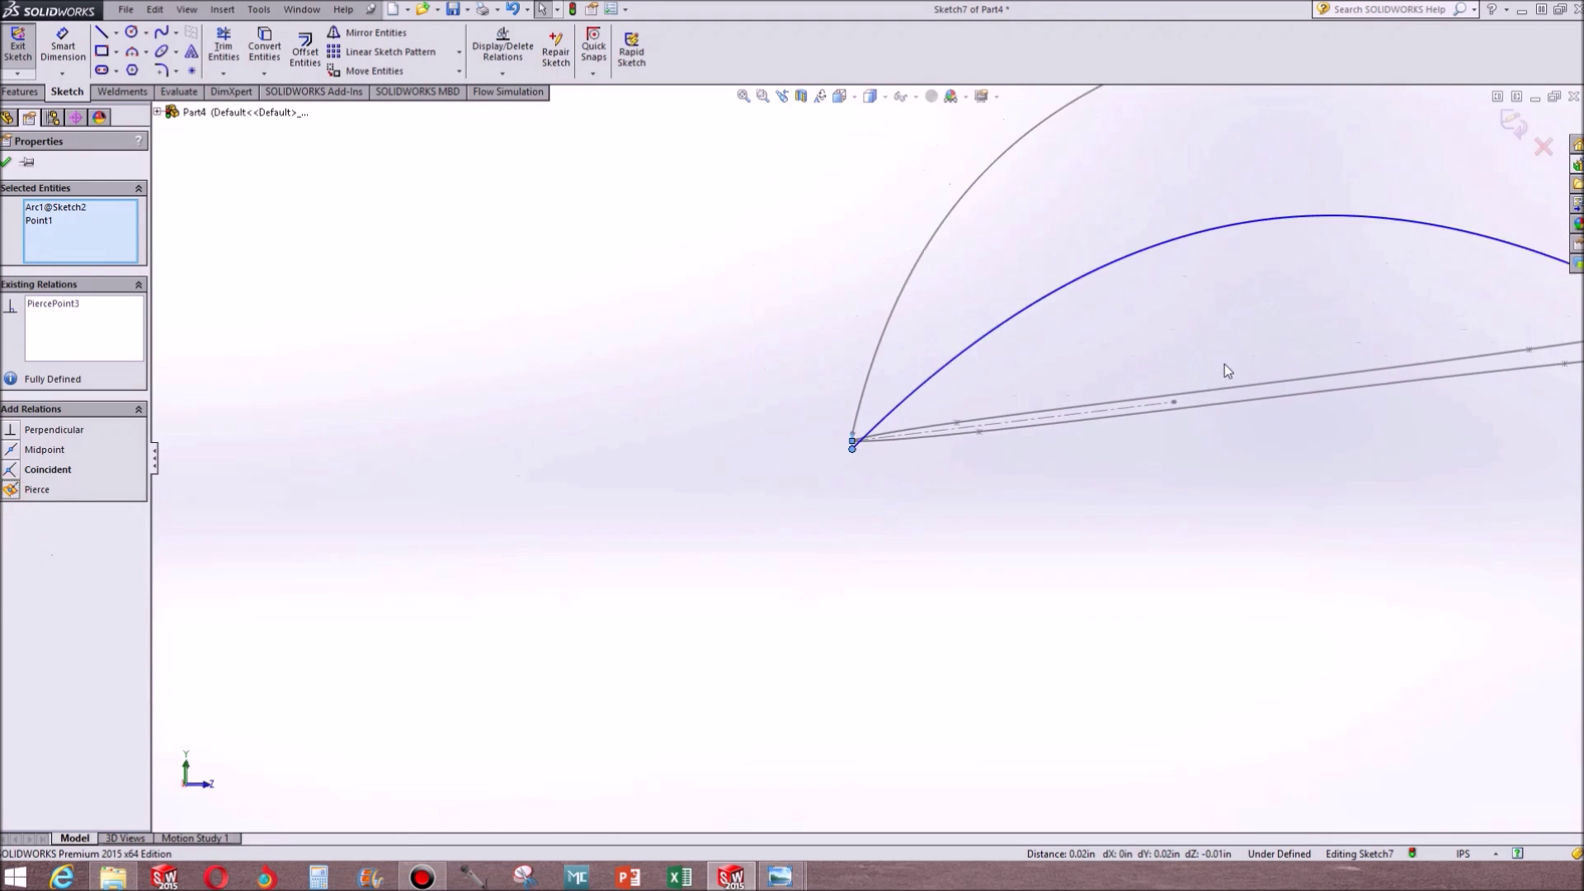
pyautogui.click(1185, 358)
pyautogui.click(858, 449)
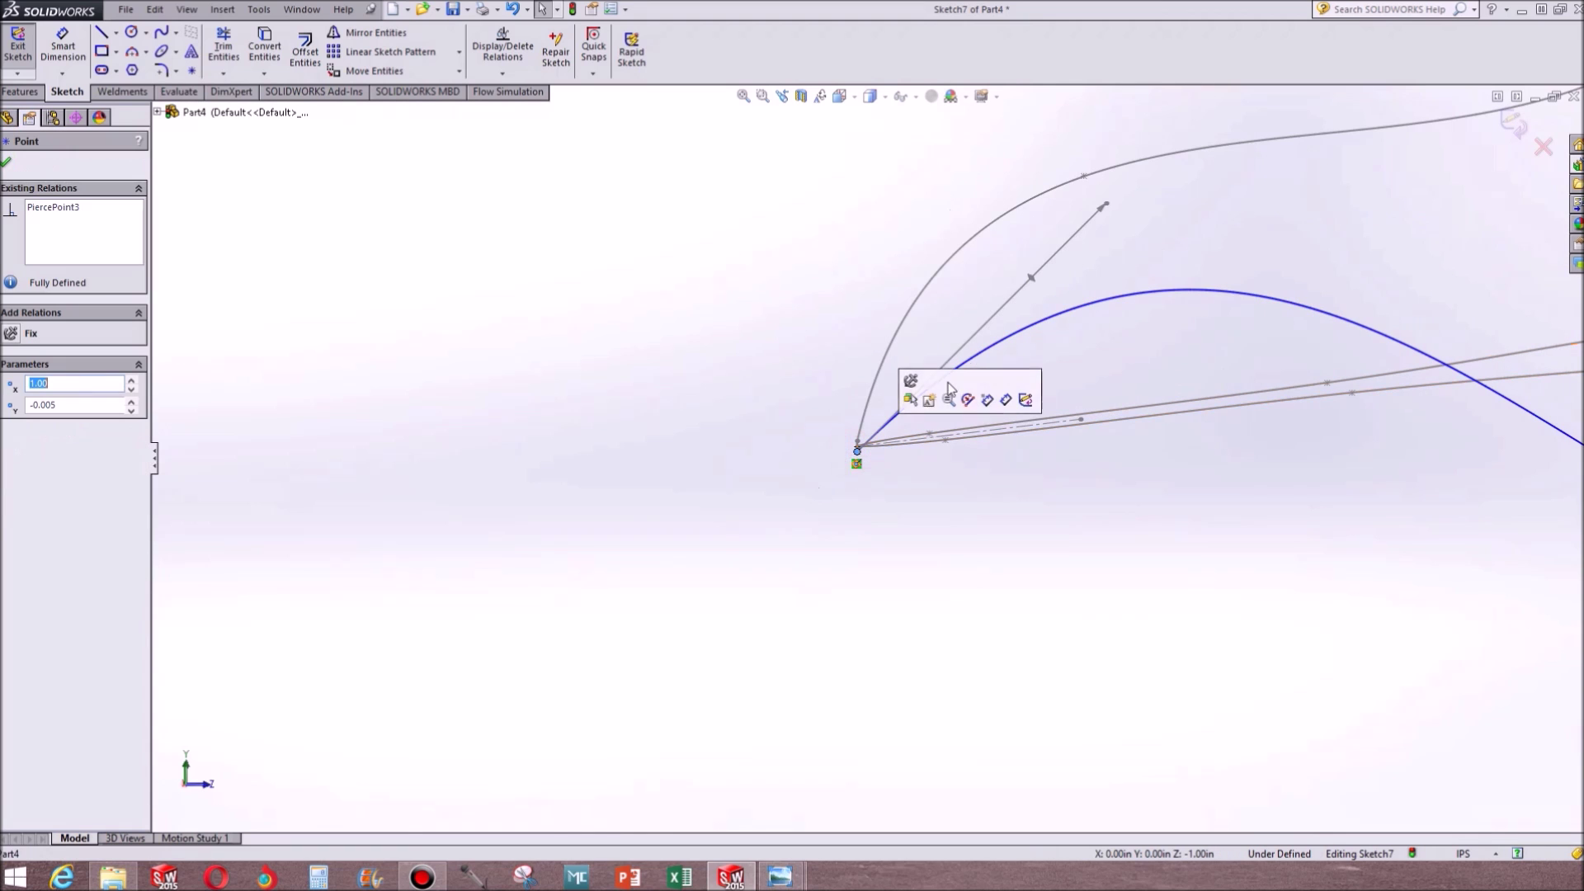
pyautogui.moveTo(1117, 205); pyautogui.dragTo(878, 497)
pyautogui.scroll(5, 1055, 512)
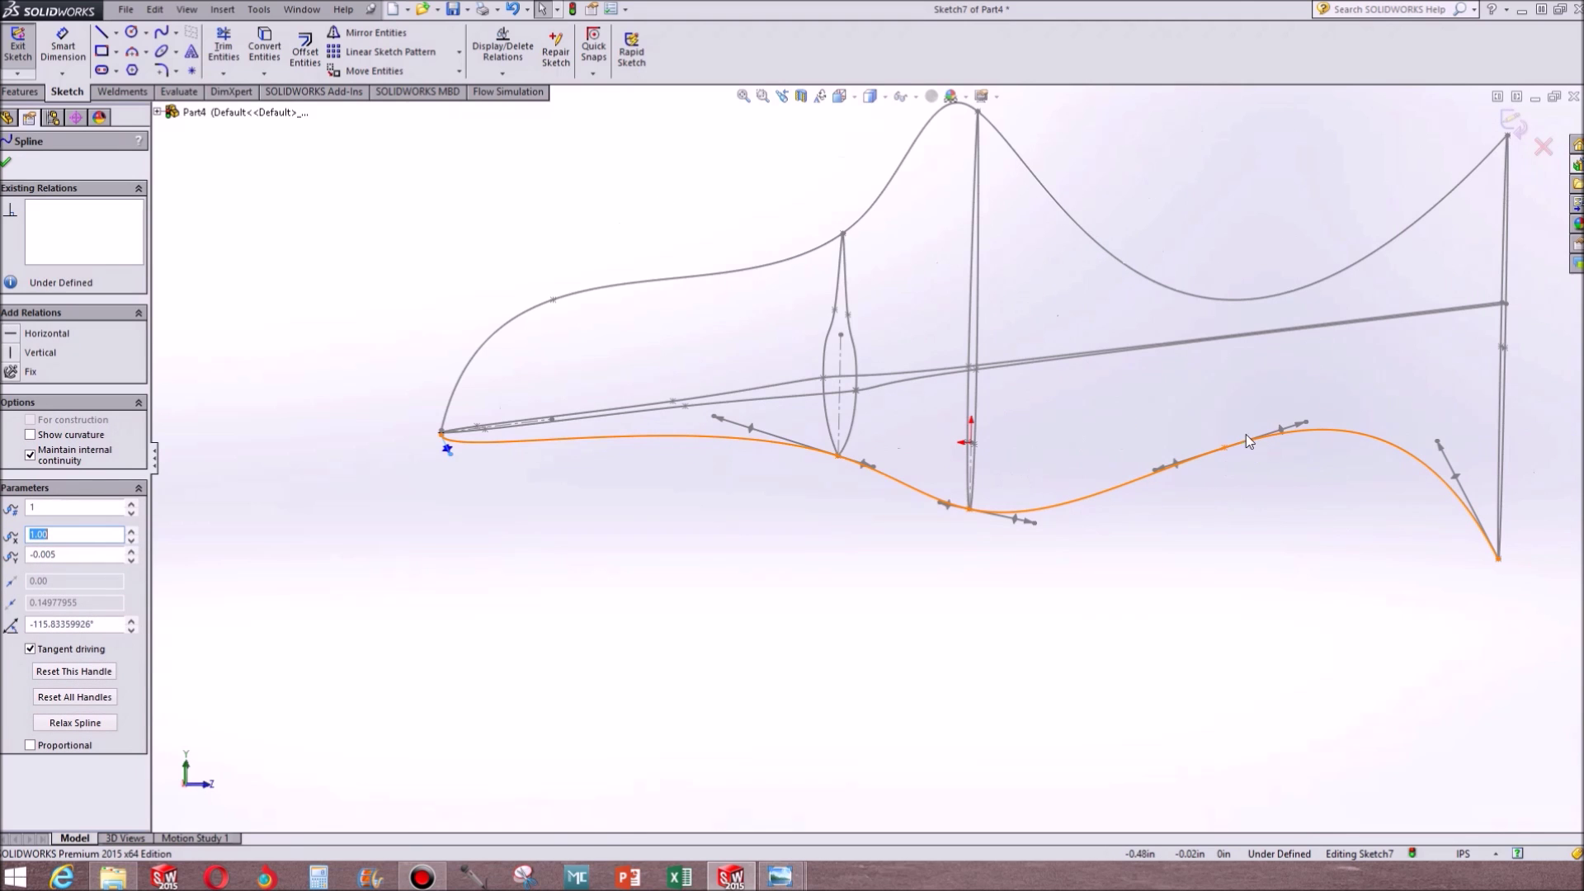
# Move the free point between the body profile and the far ellipse slightly toward the body, and close the sketch
pyautogui.moveTo(1225, 449)
pyautogui.mouseDown()
pyautogui.moveTo(1178, 449)
pyautogui.moveTo(1170, 434)
pyautogui.mouseUp()
pyautogui.click(1182, 526)
pyautogui.scroll(5, 970, 407)
pyautogui.moveTo(1039, 259)
pyautogui.mouseDown(button='middle')
pyautogui.moveTo(1117, 240)
pyautogui.moveTo(1117, 305)
pyautogui.moveTo(1054, 368)
pyautogui.moveTo(1117, 403)
pyautogui.moveTo(572, 306)
pyautogui.mouseUp(button='middle')
pyautogui.click(8, 47)
# Start a Lofted Boss/Base and select the small nose circle as its first profile
pyautogui.scroll(-4, 893, 436)
pyautogui.moveTo(923, 429)
pyautogui.mouseDown(button='middle')
pyautogui.moveTo(1077, 283)
pyautogui.moveTo(1153, 482)
pyautogui.moveTo(1375, 382)
pyautogui.moveTo(1139, 523)
pyautogui.moveTo(1196, 506)
pyautogui.moveTo(1273, 515)
pyautogui.mouseUp(button='middle')
pyautogui.click(366, 331)
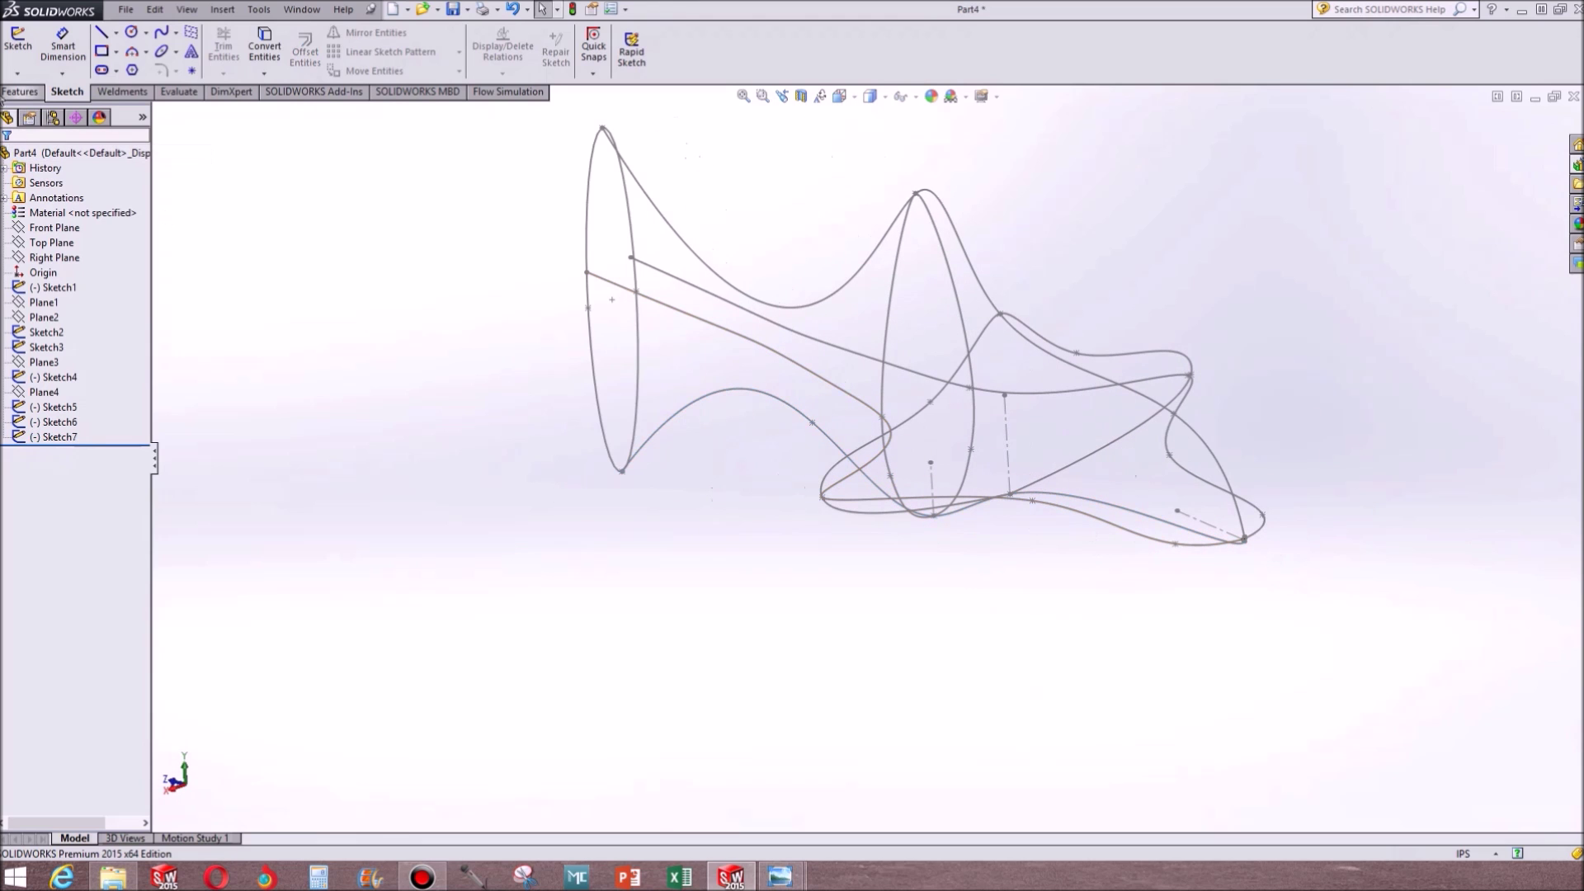
pyautogui.click(7, 92)
pyautogui.click(151, 54)
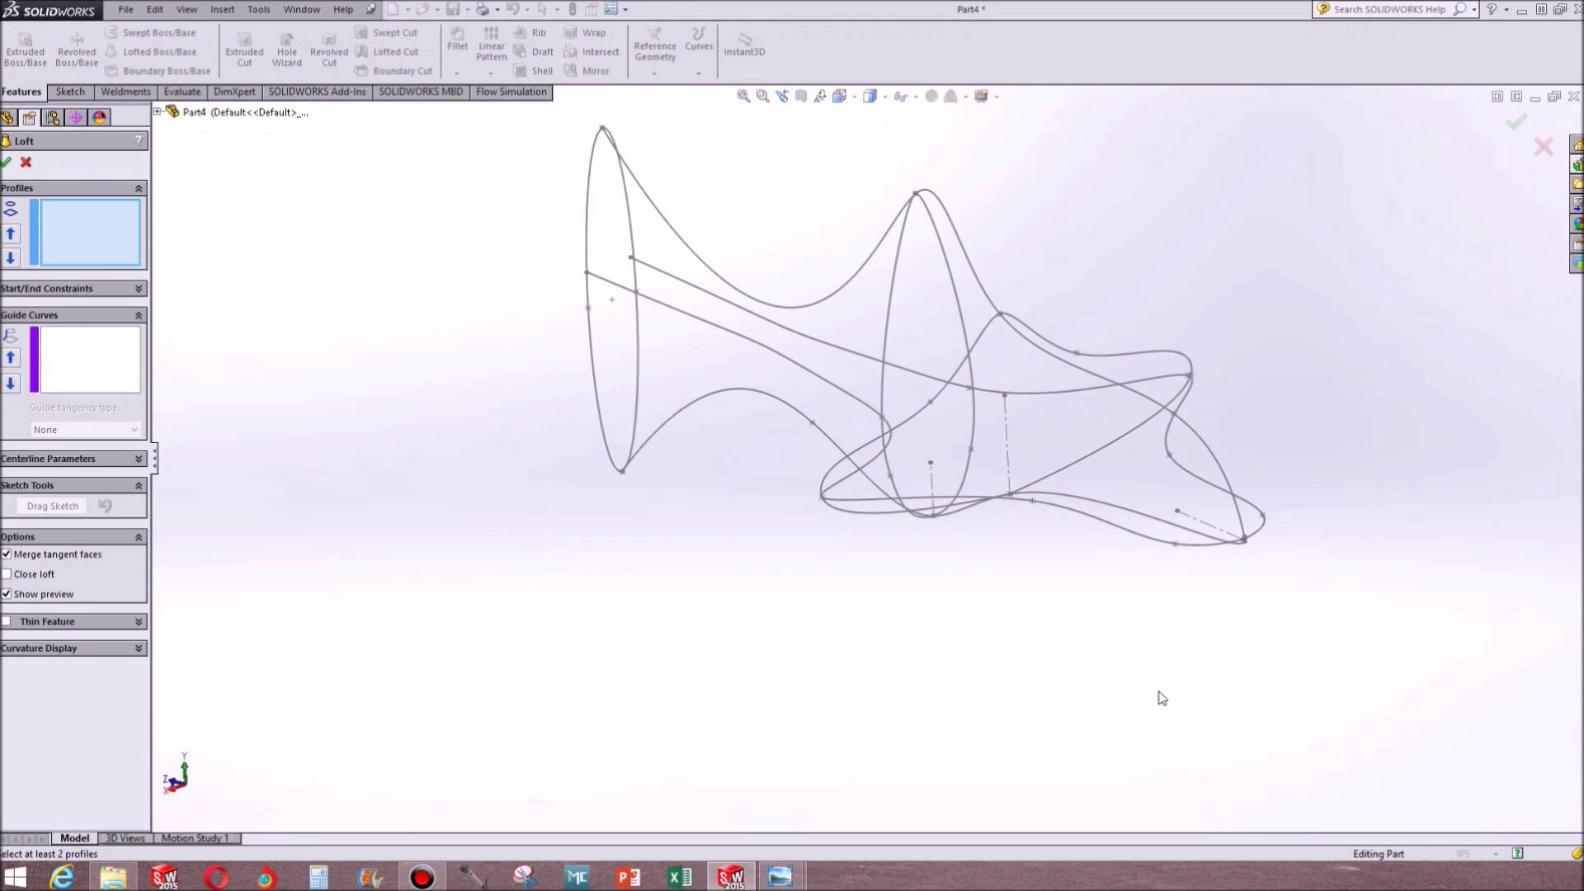
pyautogui.scroll(-6, 1159, 697)
pyautogui.click(665, 631)
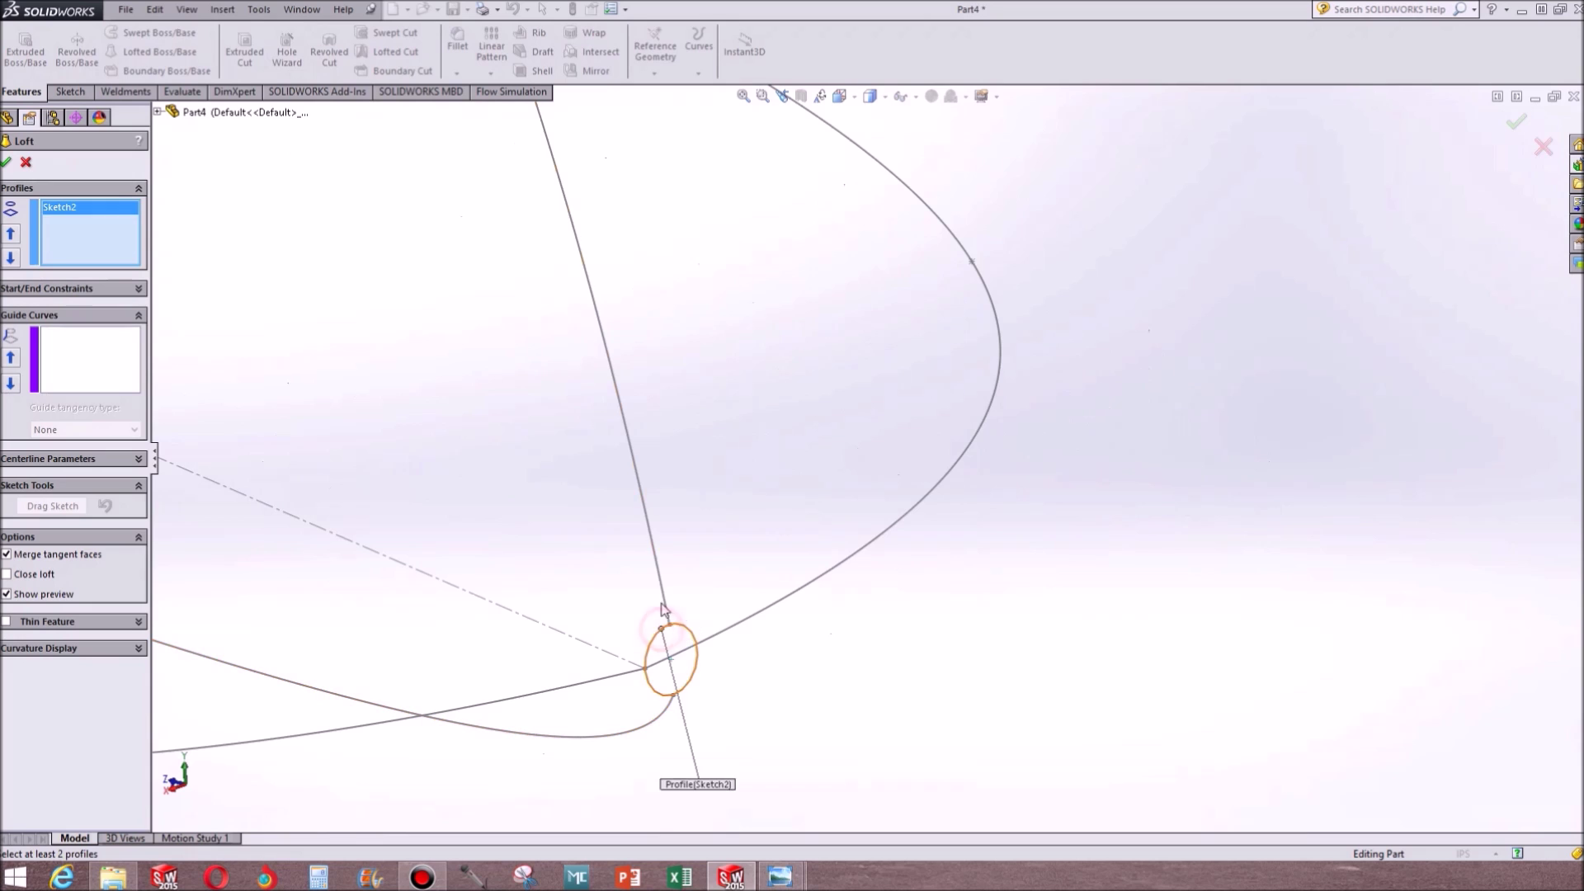
# Add the fin profile, the body profile and the far ellipse to the loft, picking each near its top
pyautogui.scroll(5, 716, 469)
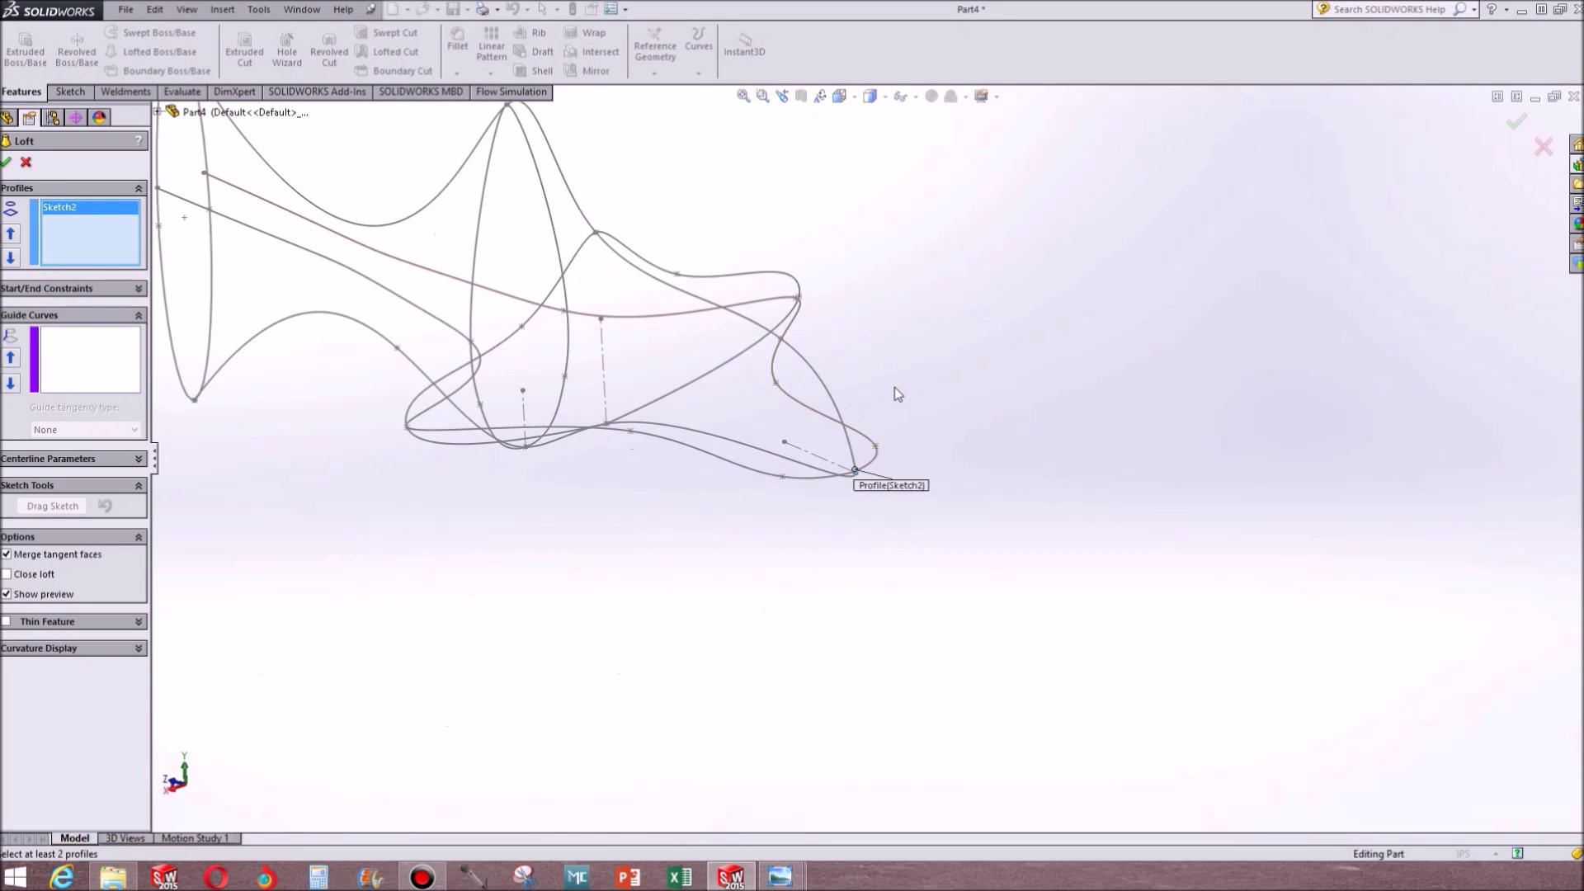
pyautogui.scroll(-3, 802, 423)
pyautogui.scroll(3, 802, 423)
pyautogui.scroll(-4, 683, 234)
pyautogui.moveTo(887, 570)
pyautogui.mouseDown(button='middle')
pyautogui.moveTo(966, 467)
pyautogui.moveTo(1007, 566)
pyautogui.moveTo(1008, 541)
pyautogui.moveTo(860, 513)
pyautogui.moveTo(863, 570)
pyautogui.moveTo(575, 387)
pyautogui.mouseUp(button='middle')
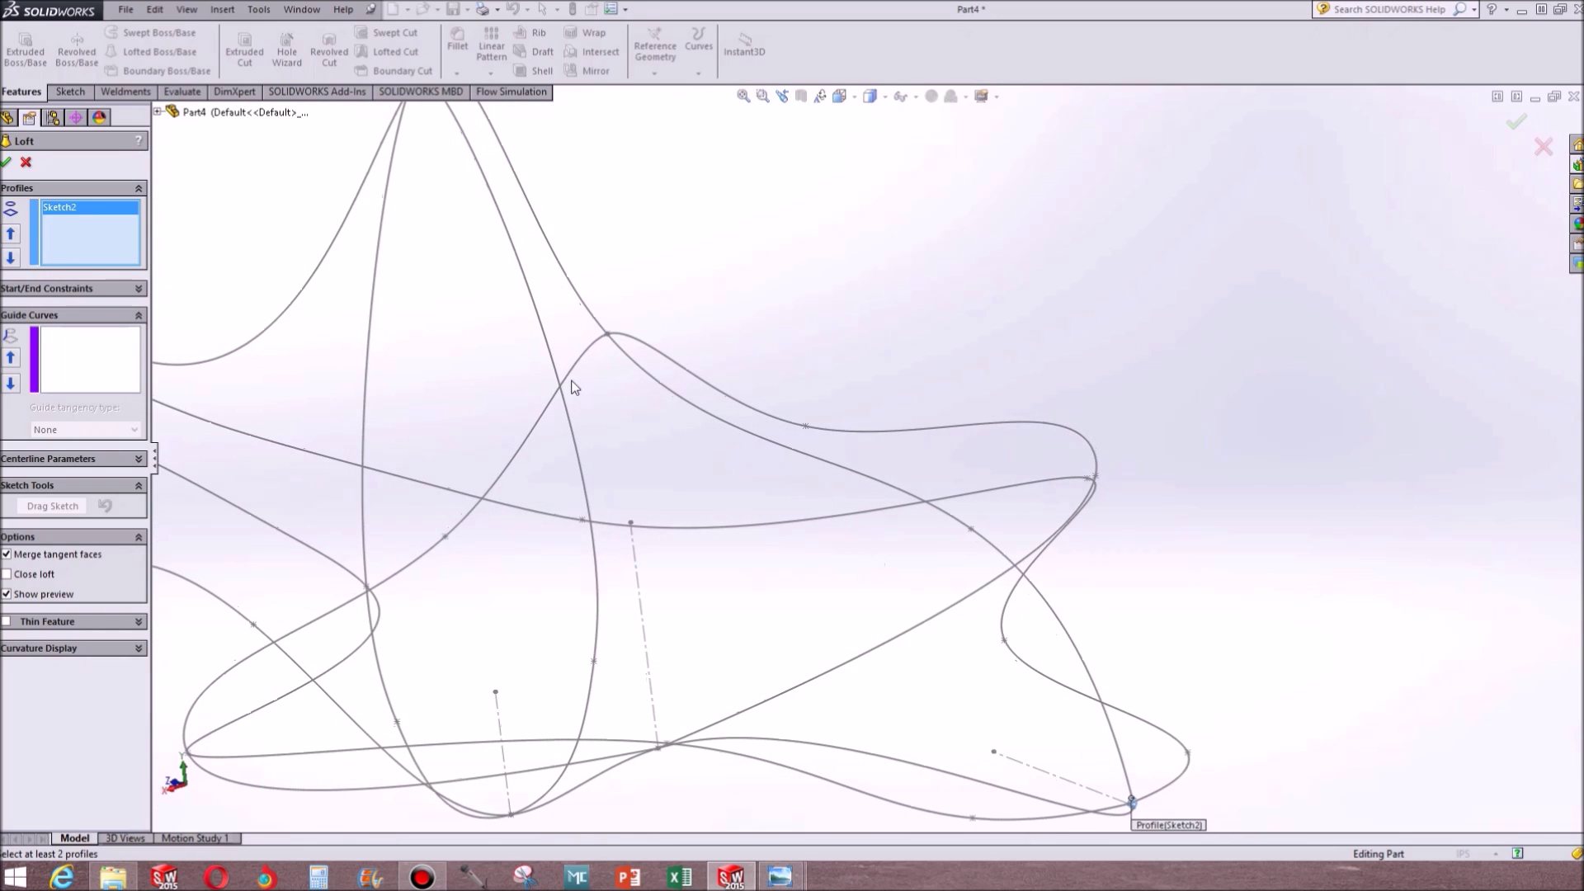
pyautogui.click(602, 341)
pyautogui.scroll(3, 607, 342)
pyautogui.scroll(-8, 795, 441)
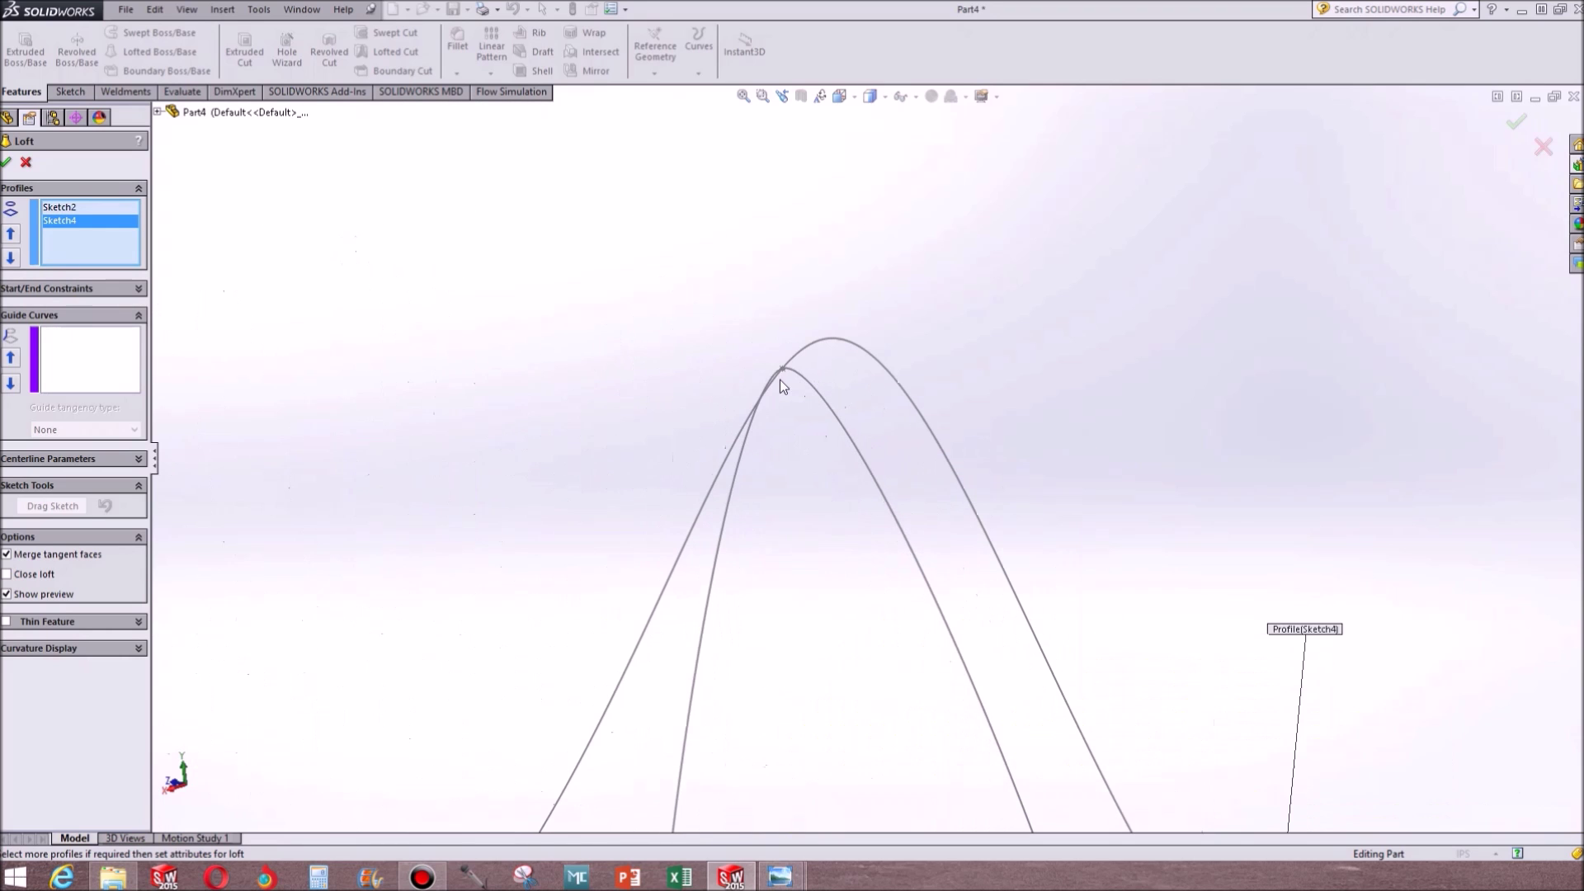
pyautogui.click(772, 375)
pyautogui.scroll(8, 772, 374)
pyautogui.scroll(-6, 518, 415)
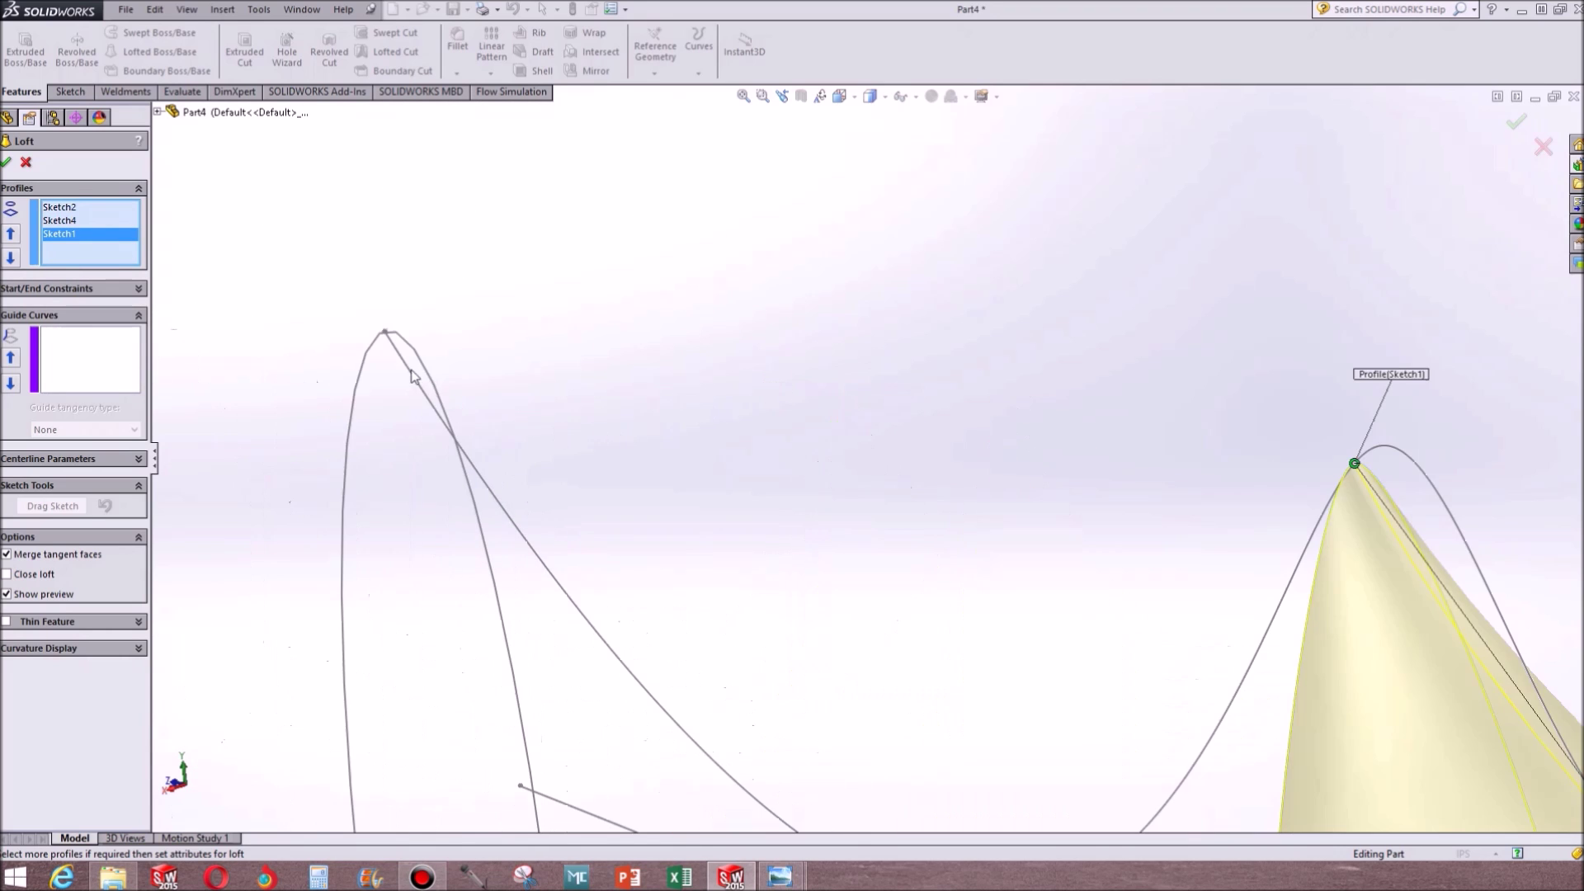
pyautogui.click(390, 338)
pyautogui.scroll(5, 656, 467)
# Try the side spline sketch, Sketch5, as the loft's guide curve
pyautogui.moveTo(1192, 578)
pyautogui.mouseDown(button='middle')
pyautogui.moveTo(1040, 652)
pyautogui.moveTo(1061, 668)
pyautogui.moveTo(1107, 824)
pyautogui.moveTo(1139, 710)
pyautogui.moveTo(1143, 750)
pyautogui.mouseUp(button='middle')
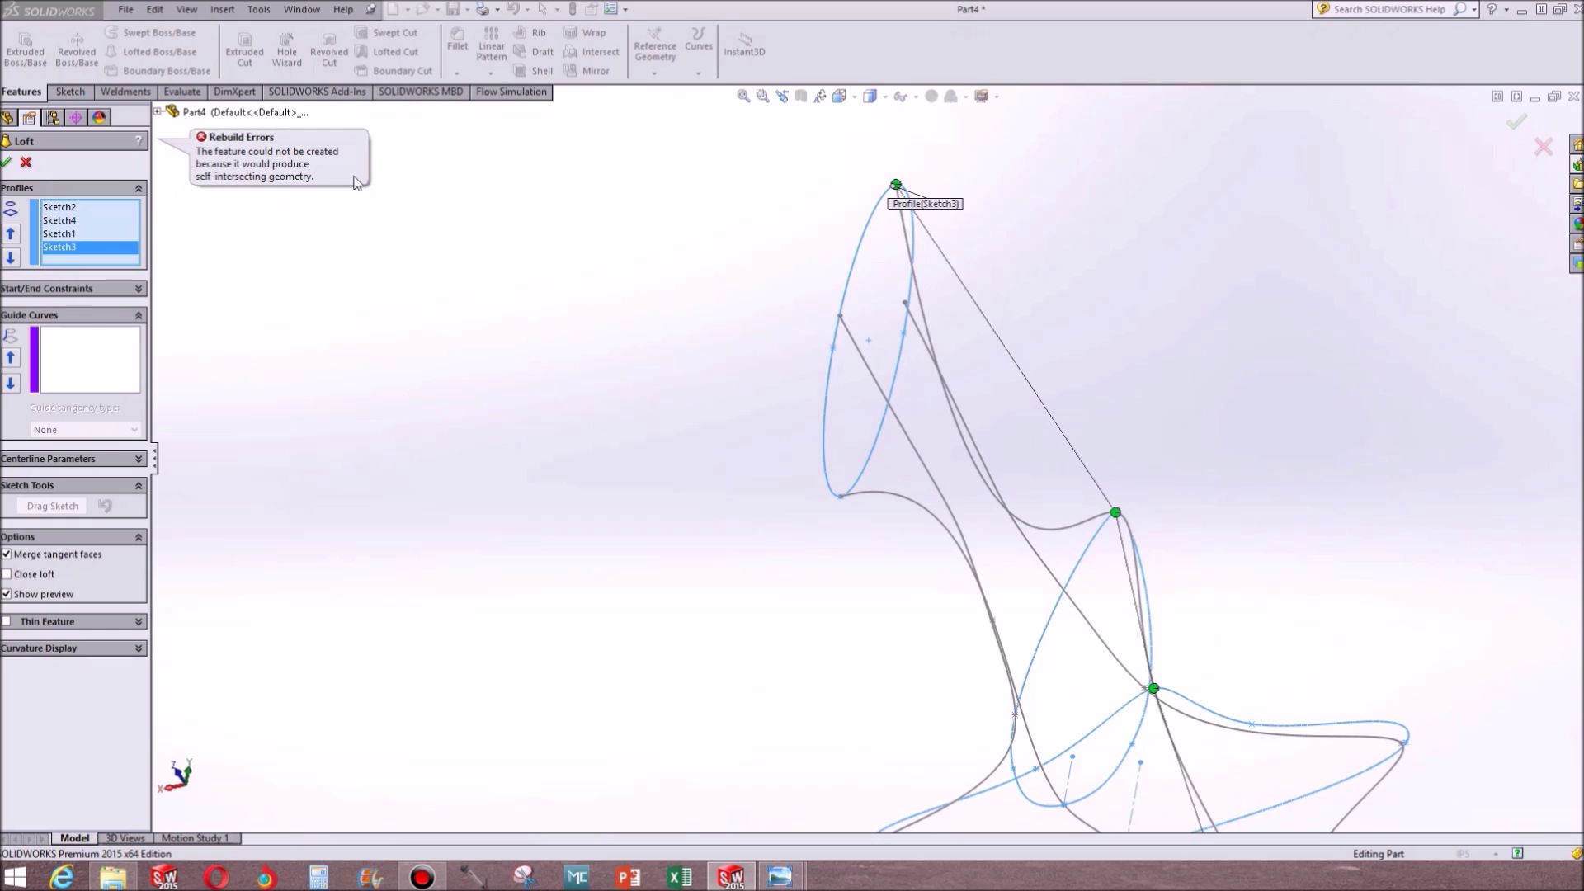
pyautogui.moveTo(1408, 640); pyautogui.dragTo(1021, 740, button='middle')
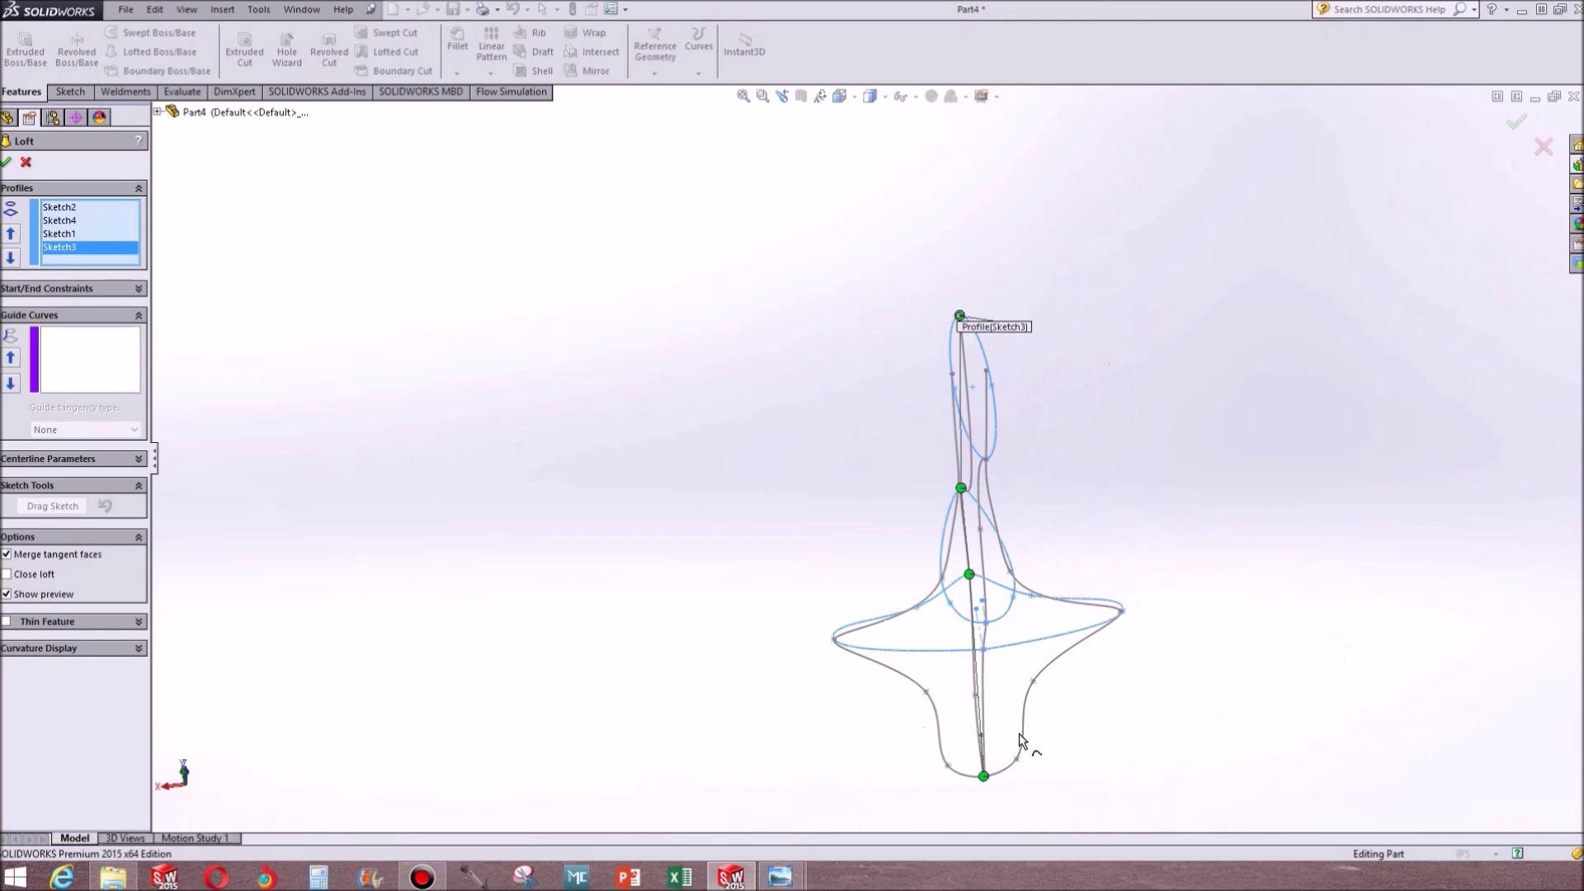
pyautogui.moveTo(1131, 605)
pyautogui.mouseDown(button='middle')
pyautogui.moveTo(1147, 774)
pyautogui.moveTo(1133, 623)
pyautogui.mouseUp(button='middle')
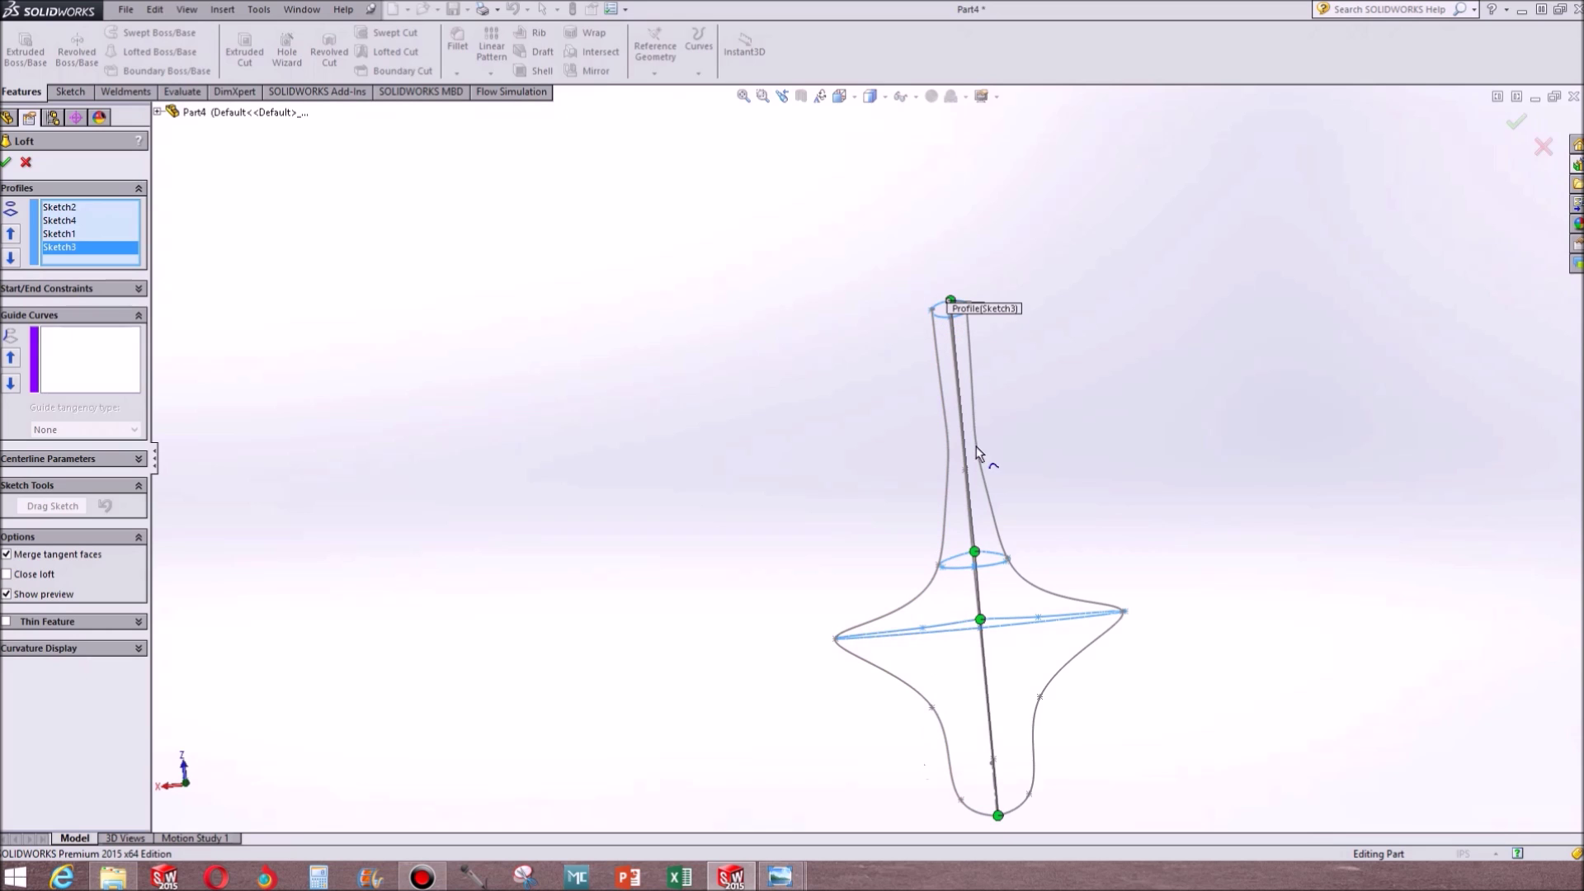
pyautogui.moveTo(971, 654); pyautogui.dragTo(1117, 624, button='middle')
pyautogui.scroll(-4, 1133, 630)
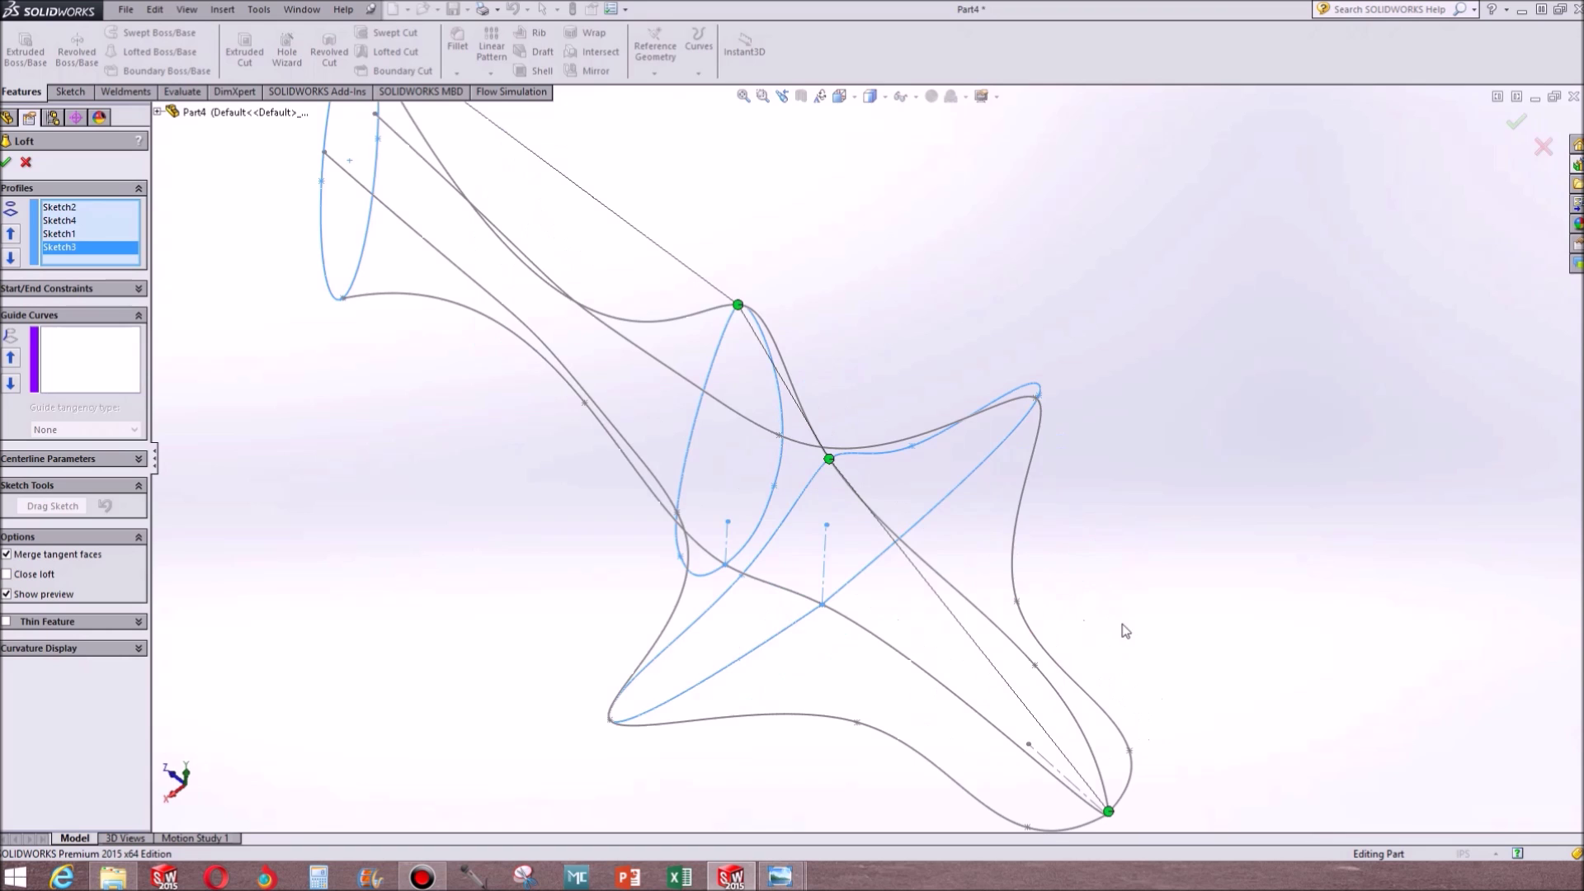
pyautogui.click(50, 386)
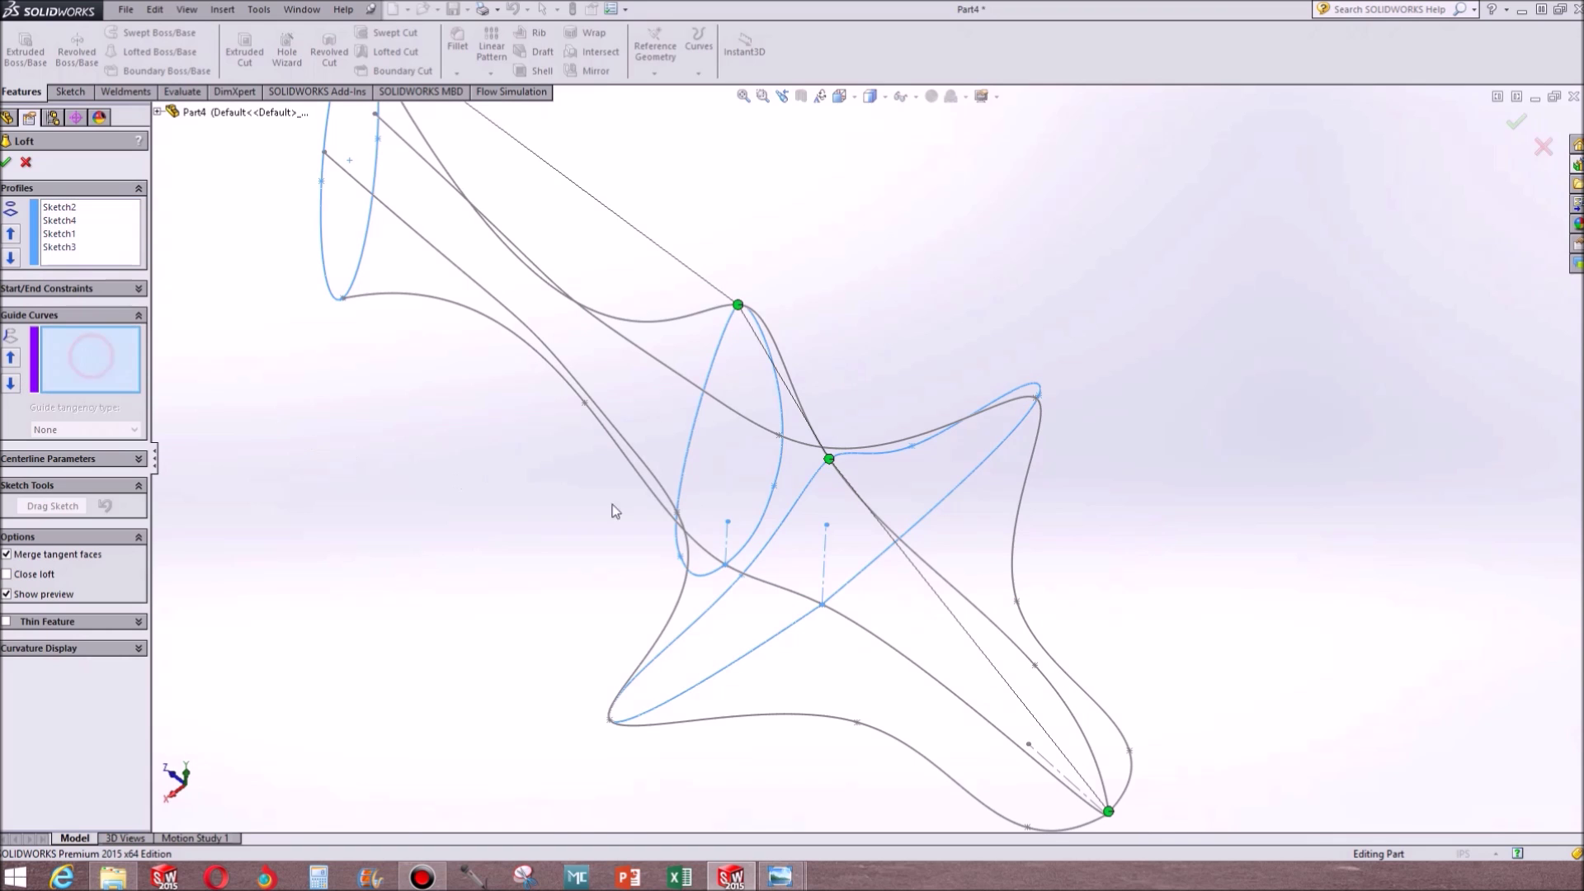
pyautogui.click(1015, 533)
pyautogui.moveTo(546, 633)
pyautogui.mouseDown(button='middle')
pyautogui.moveTo(531, 686)
pyautogui.moveTo(767, 754)
pyautogui.mouseUp(button='middle')
pyautogui.click(772, 737)
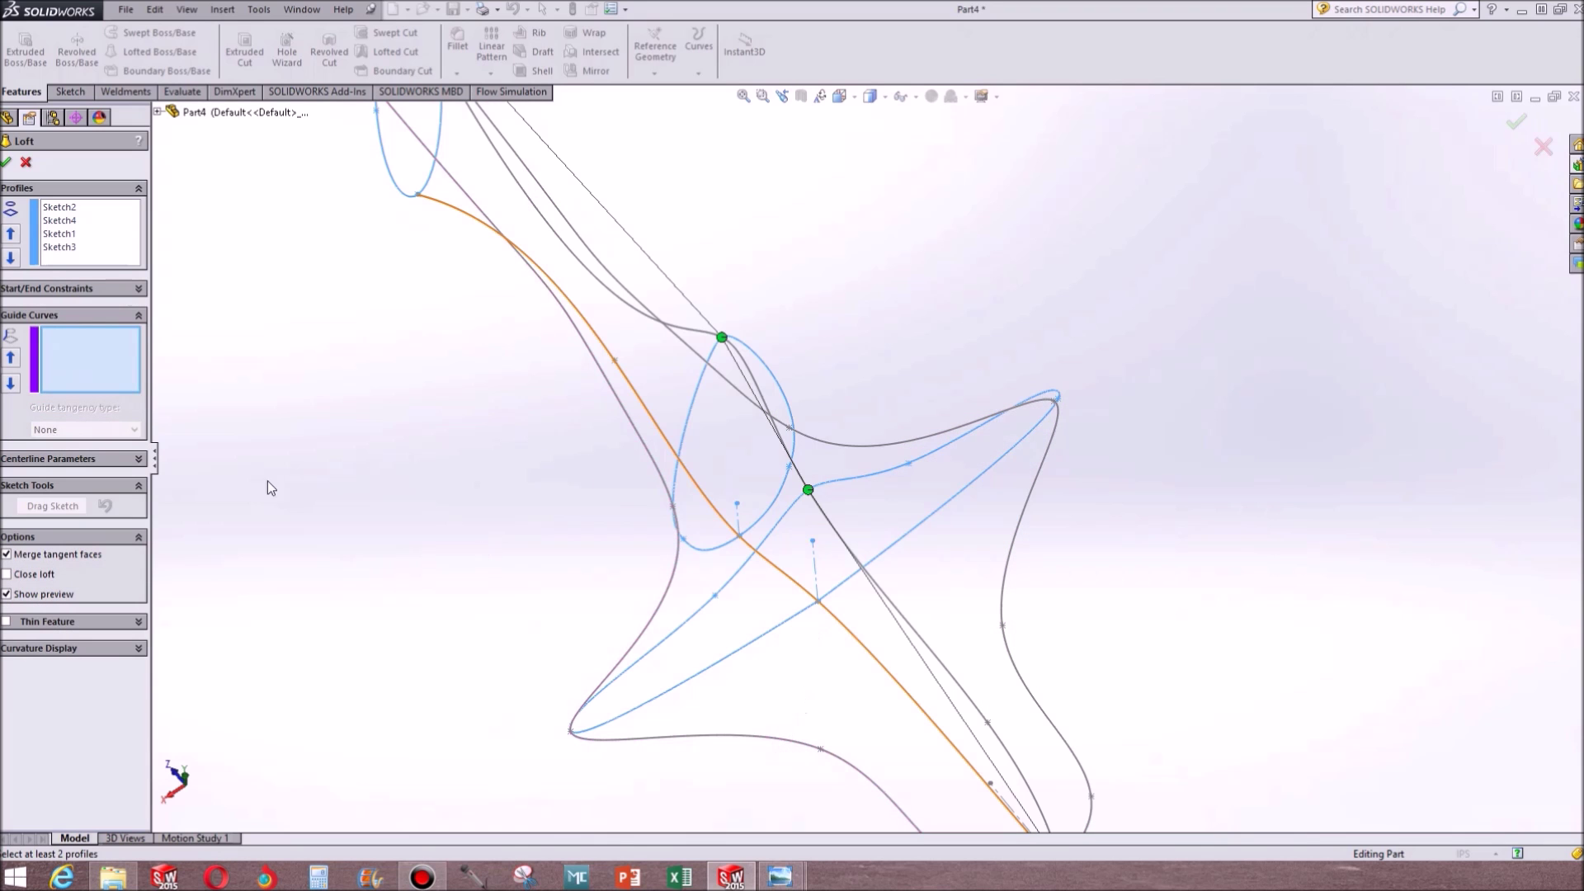
pyautogui.click(708, 737)
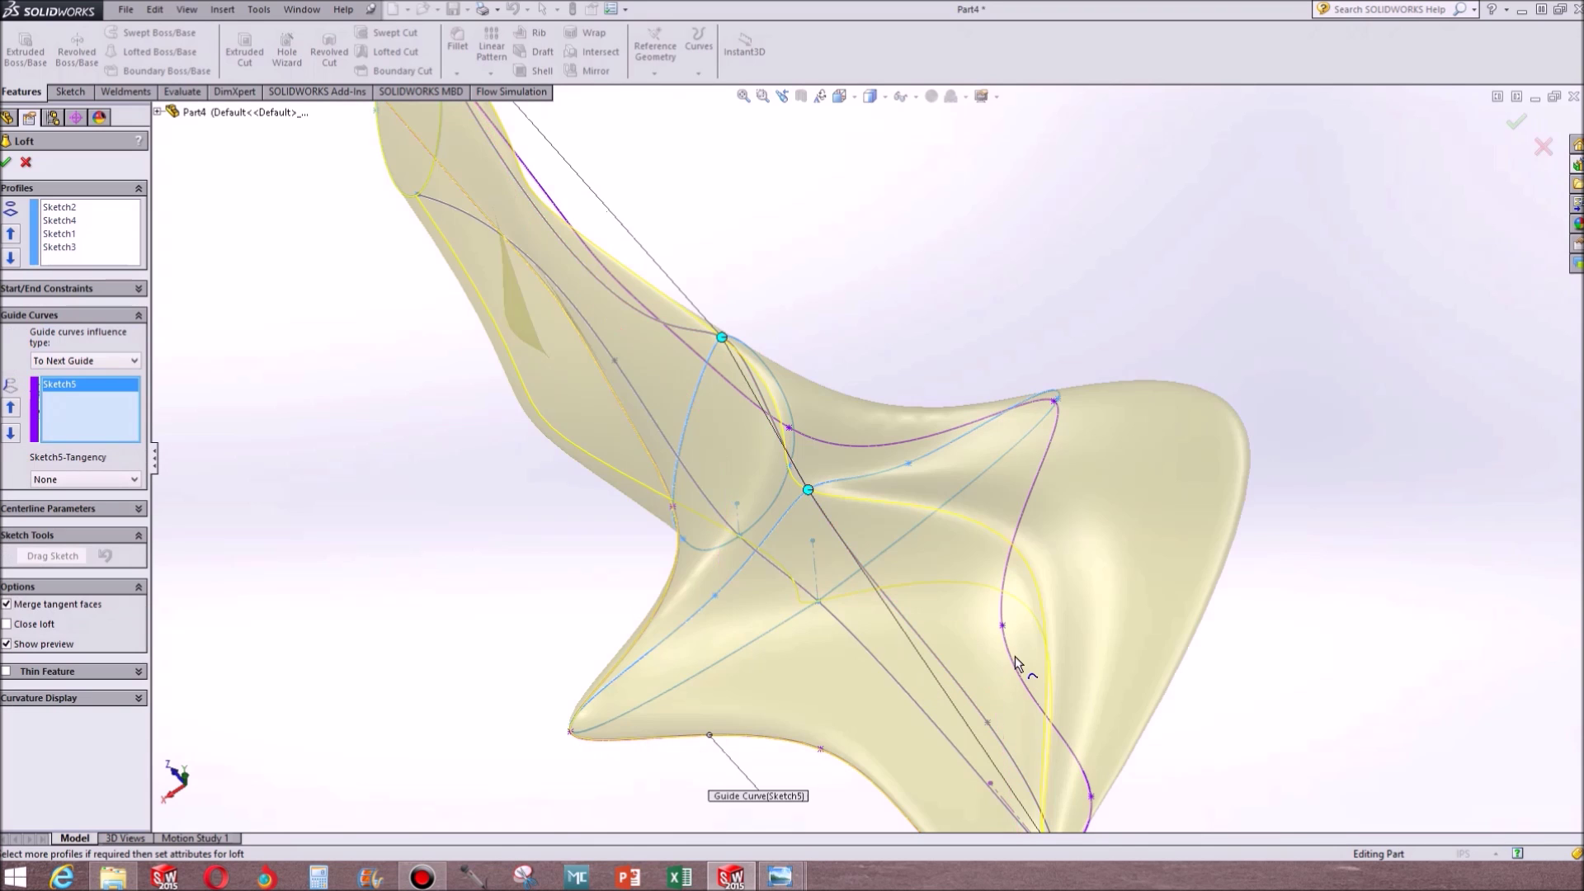
# Clear the loft's guide curve selection and pick the side spline sketch again near the tail
pyautogui.moveTo(983, 679); pyautogui.dragTo(1068, 755, button='middle')
pyautogui.click(1077, 403)
pyautogui.click(1077, 403)
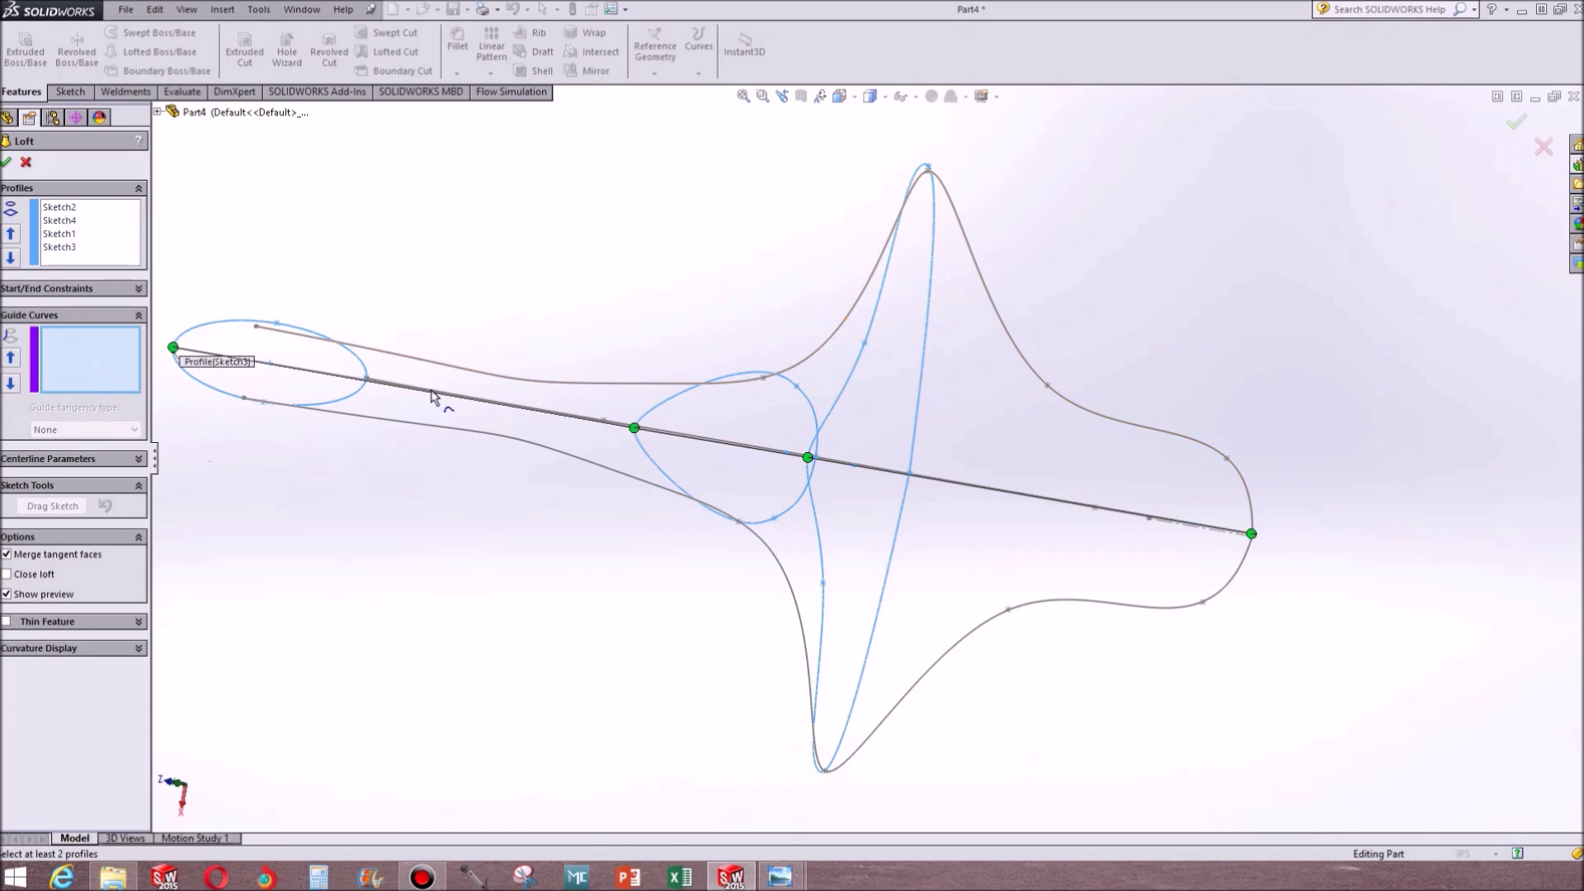
pyautogui.click(417, 365)
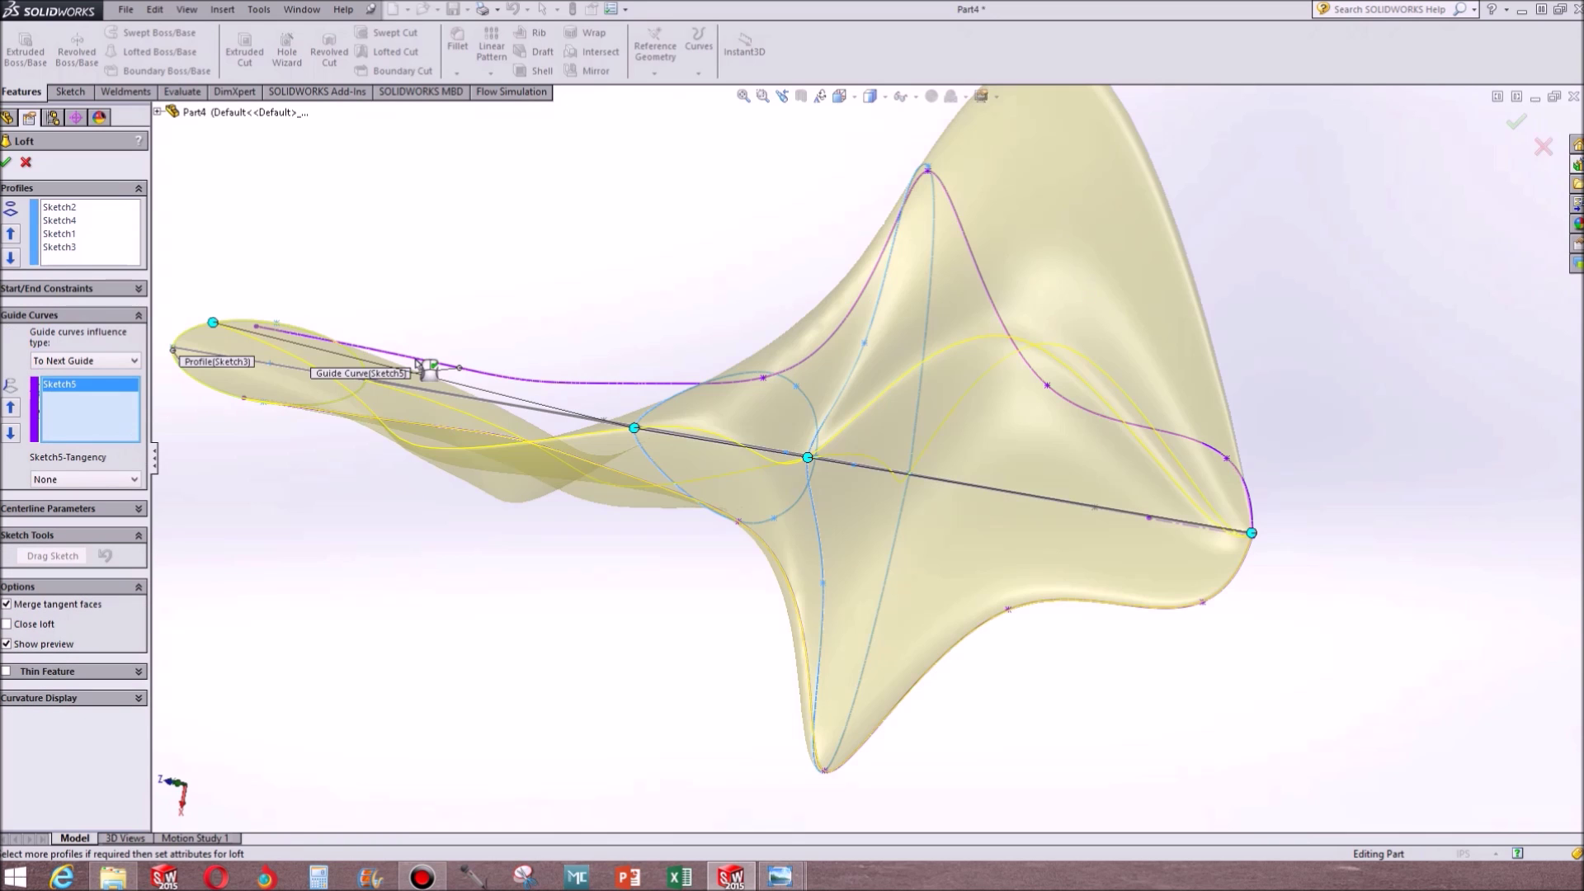
pyautogui.moveTo(417, 365)
pyautogui.mouseDown(button='middle')
pyautogui.moveTo(622, 201)
pyautogui.moveTo(781, 368)
pyautogui.mouseUp(button='middle')
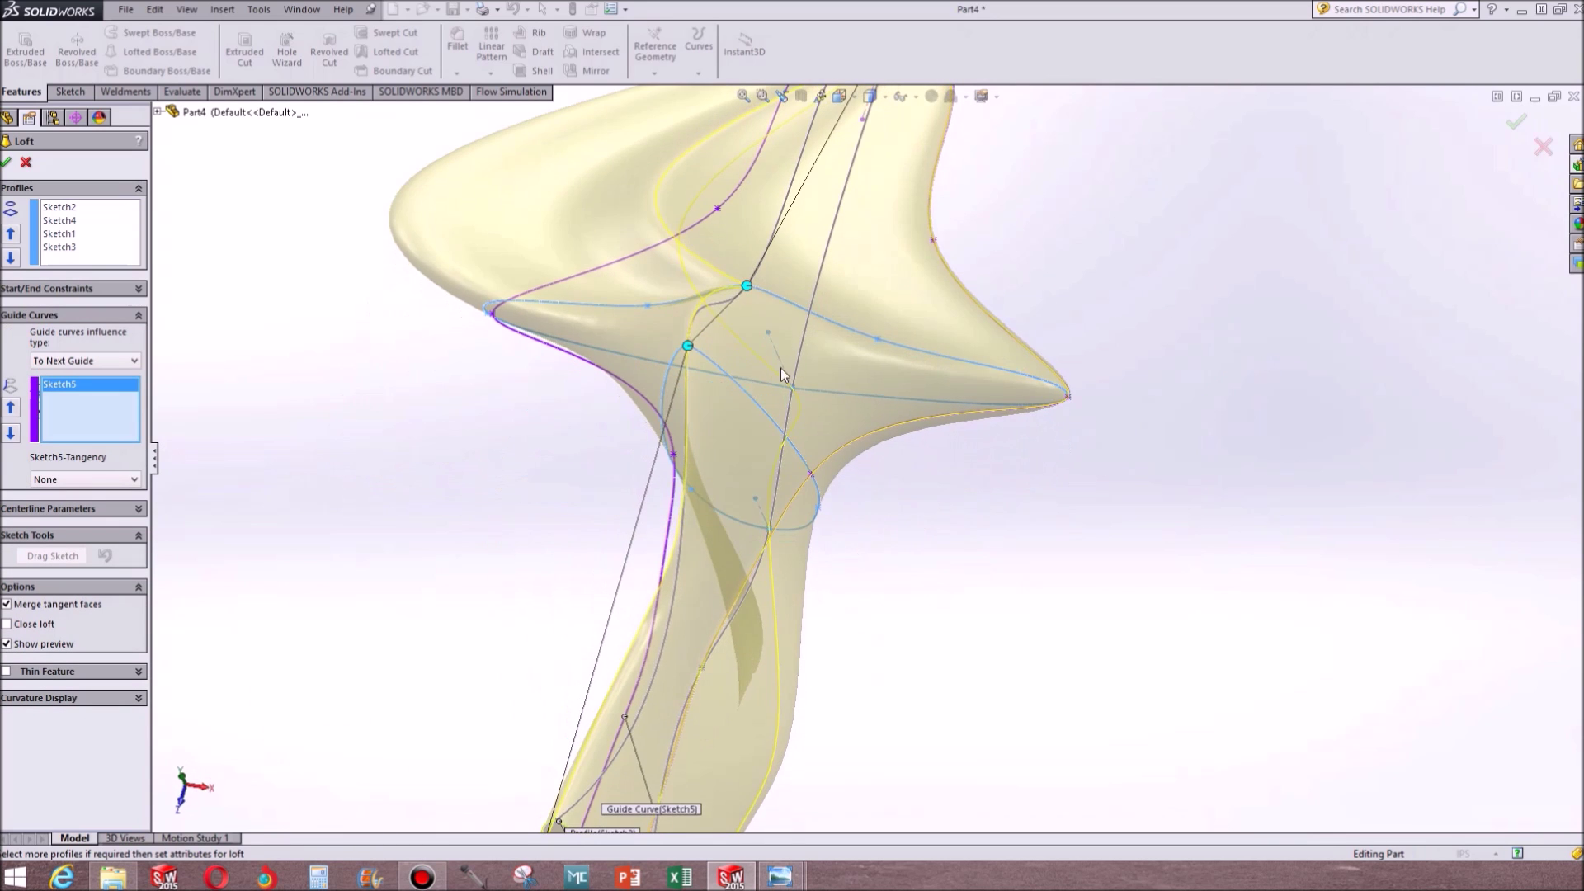
# Examine how the loft preview and guide curves meet at the nose circle, and cancel the loft
pyautogui.scroll(2, 859, 325)
pyautogui.scroll(-8, 913, 255)
pyautogui.scroll(-10, 685, 248)
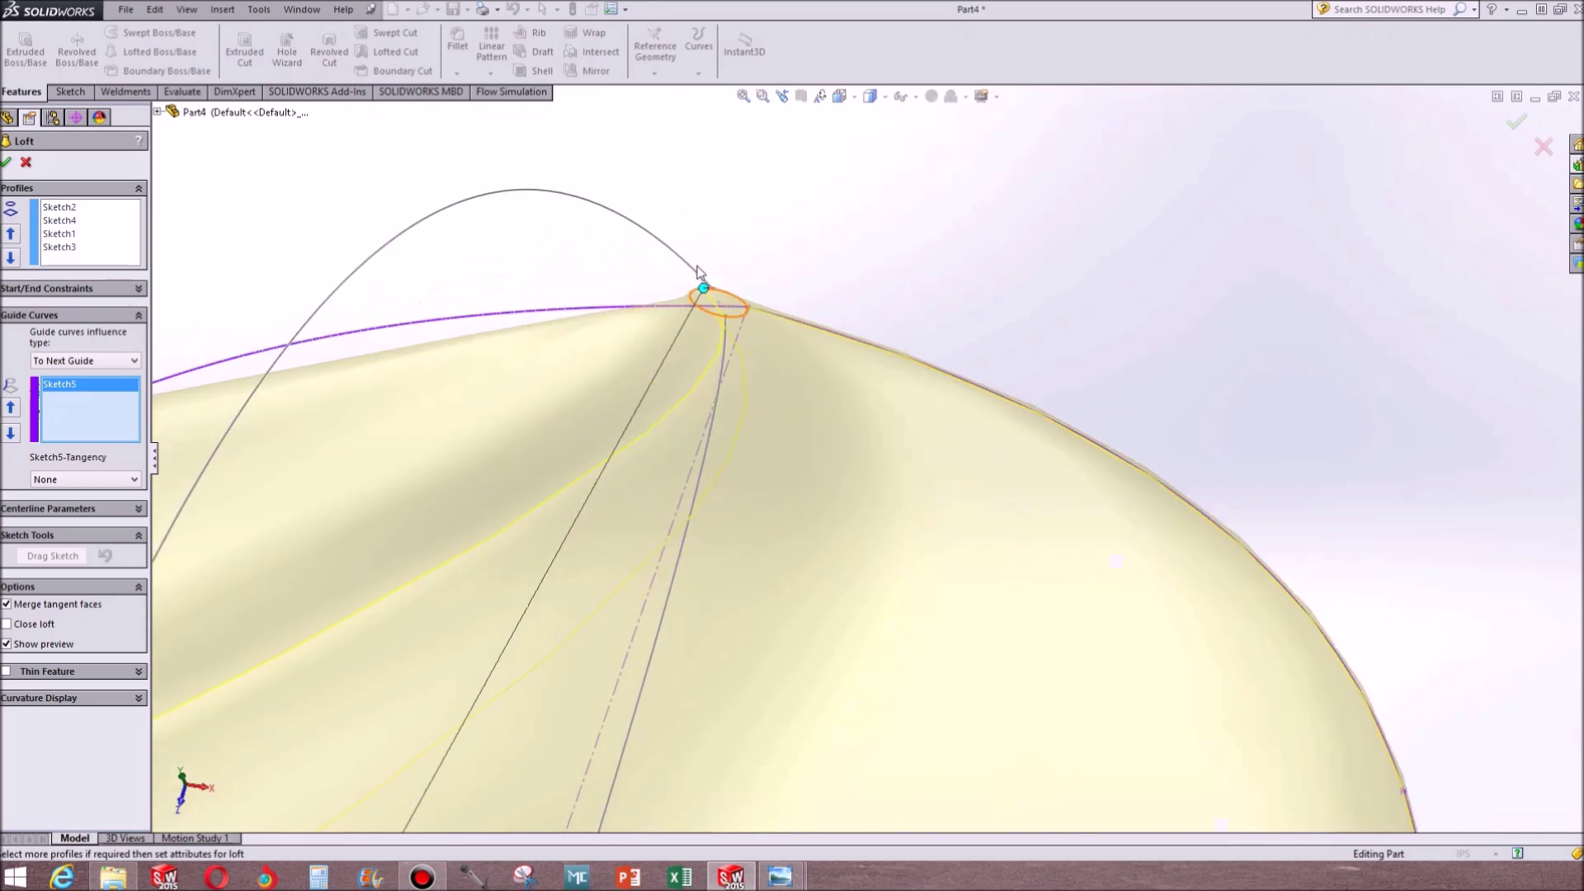
pyautogui.moveTo(806, 413); pyautogui.dragTo(849, 455, button='middle')
pyautogui.scroll(5, 849, 455)
pyautogui.scroll(8, 850, 458)
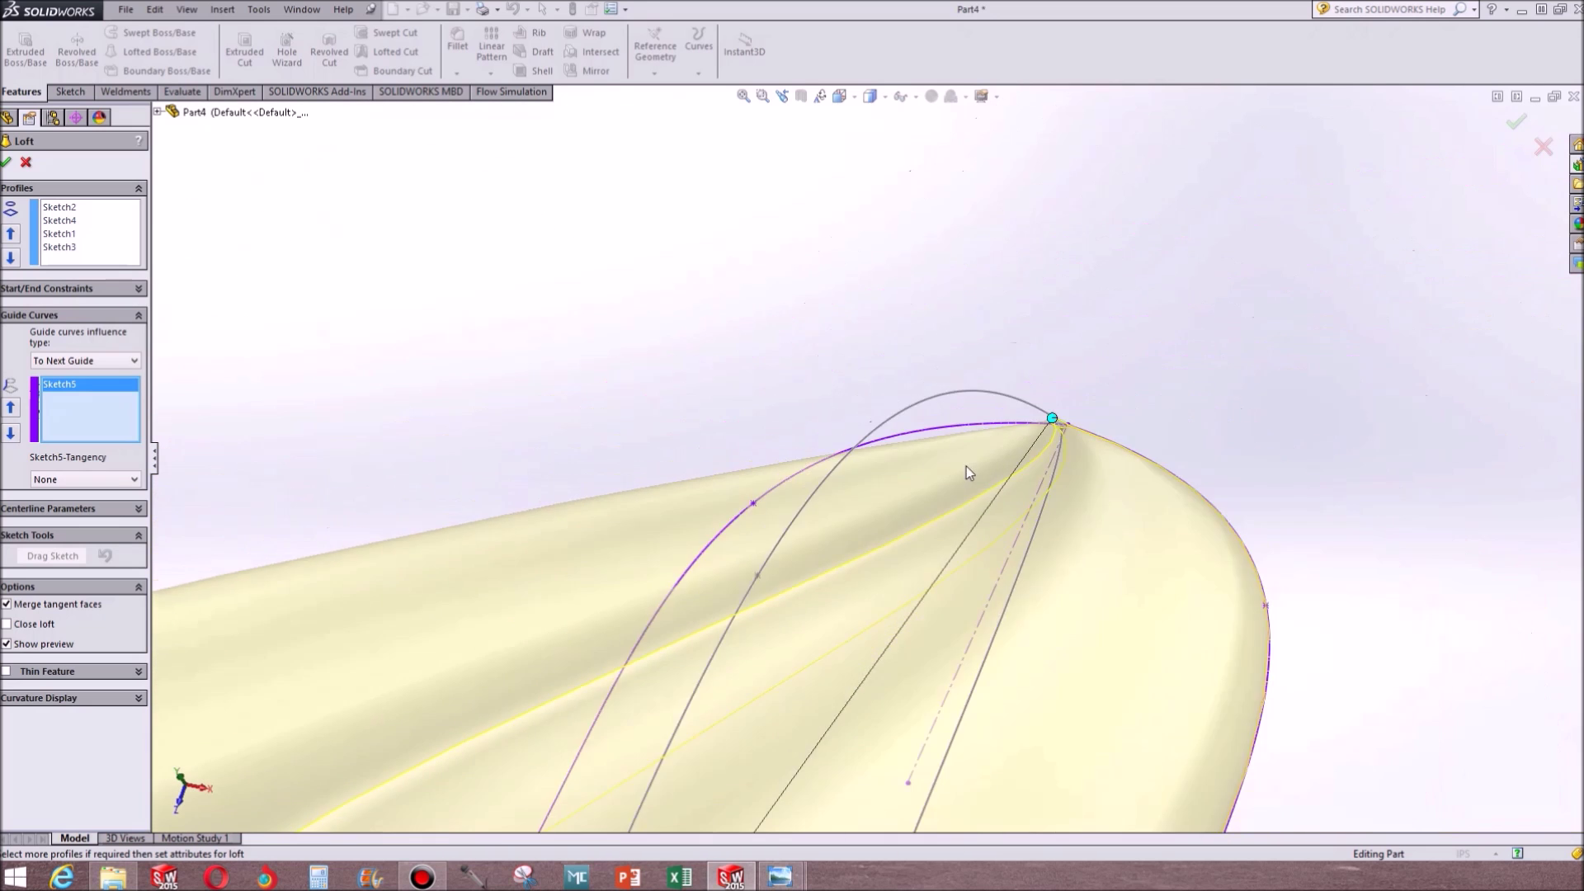
pyautogui.scroll(-10, 1073, 425)
pyautogui.scroll(-2, 949, 498)
pyautogui.moveTo(1028, 541); pyautogui.dragTo(1002, 447, button='middle')
pyautogui.scroll(6, 693, 424)
pyautogui.click(27, 161)
# Open the side spline sketch, Sketch5, for editing and delete the spline on the positive X side
pyautogui.scroll(-5, 854, 592)
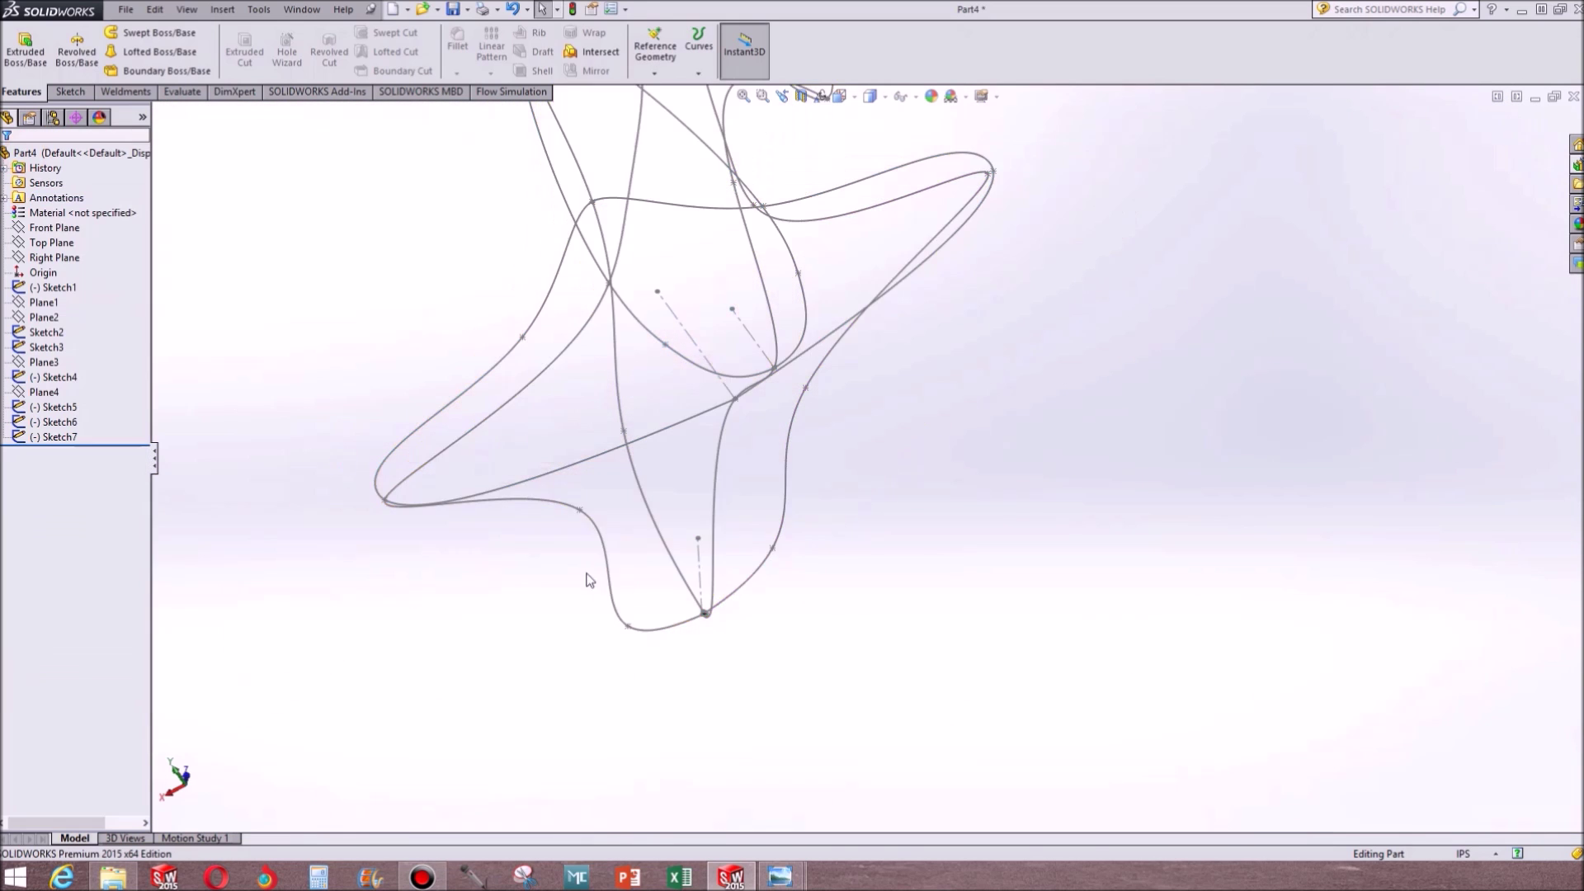
pyautogui.moveTo(854, 592); pyautogui.dragTo(905, 586, button='middle')
pyautogui.scroll(-4, 859, 560)
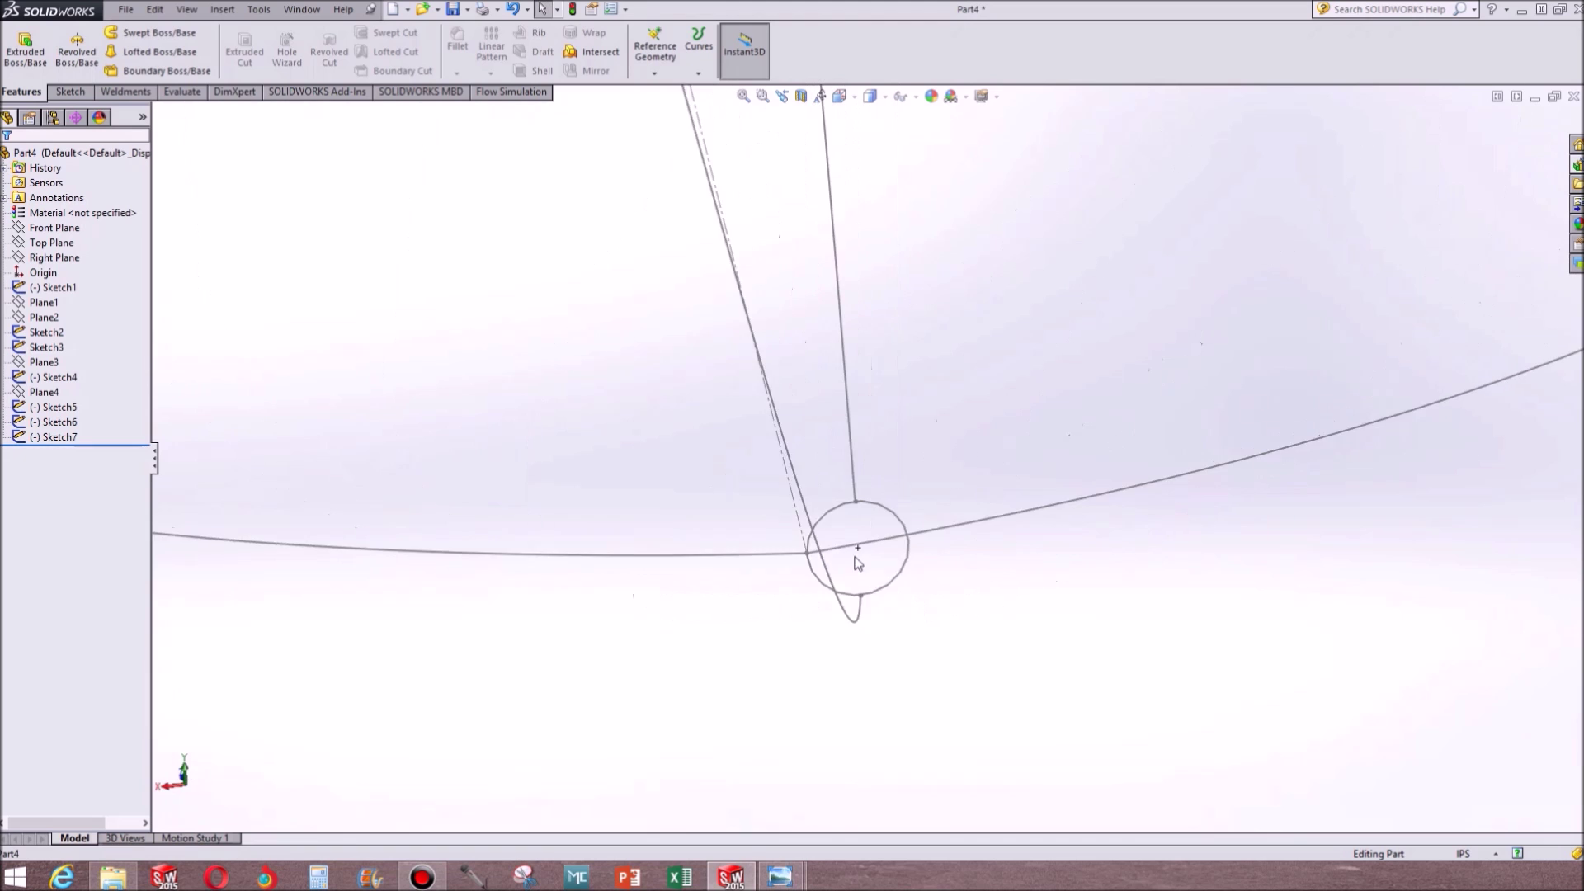
pyautogui.rightClick(833, 511)
pyautogui.click(840, 462)
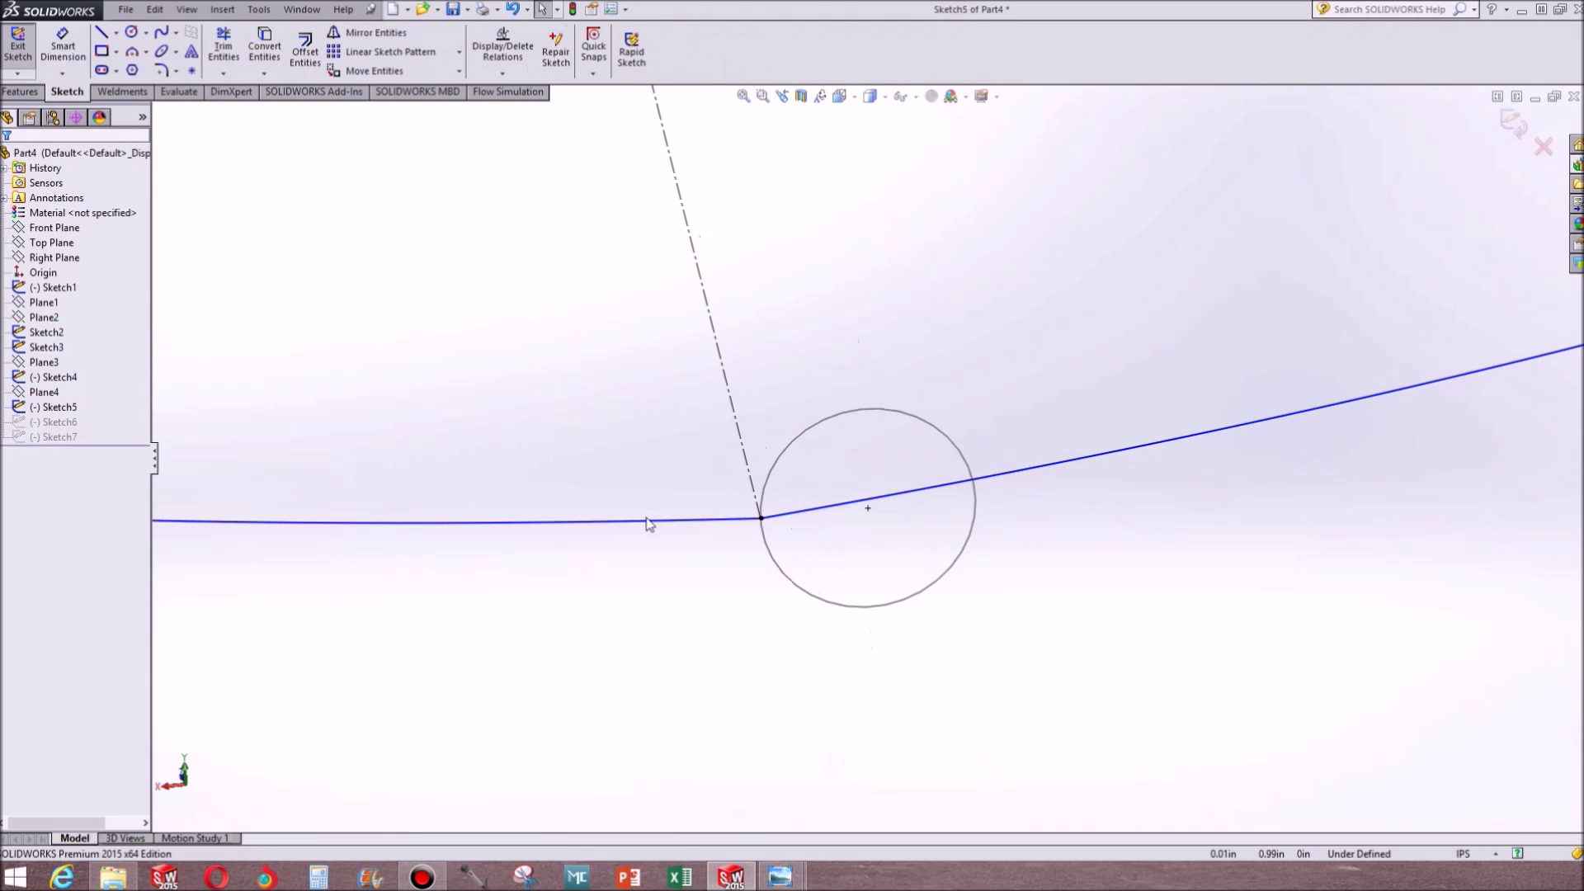
pyautogui.click(646, 520)
pyautogui.press('Delete')
# Pull the remaining side spline's nose endpoint off its place on the circle and delete the old centerline attached to it
pyautogui.click(764, 518)
pyautogui.press('Escape')
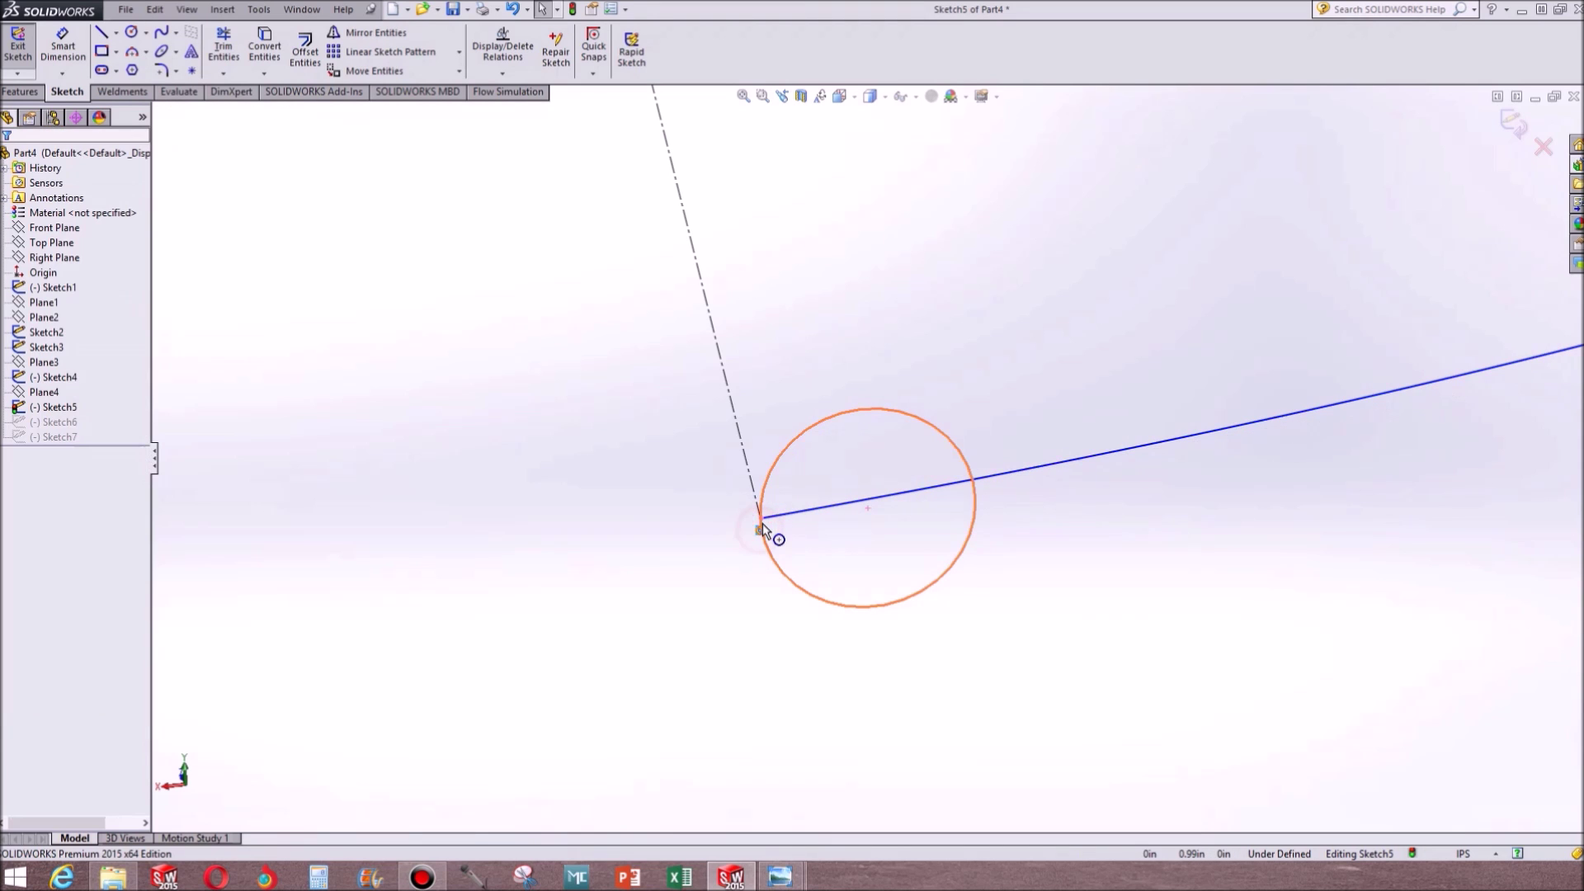
pyautogui.moveTo(761, 518); pyautogui.dragTo(935, 499)
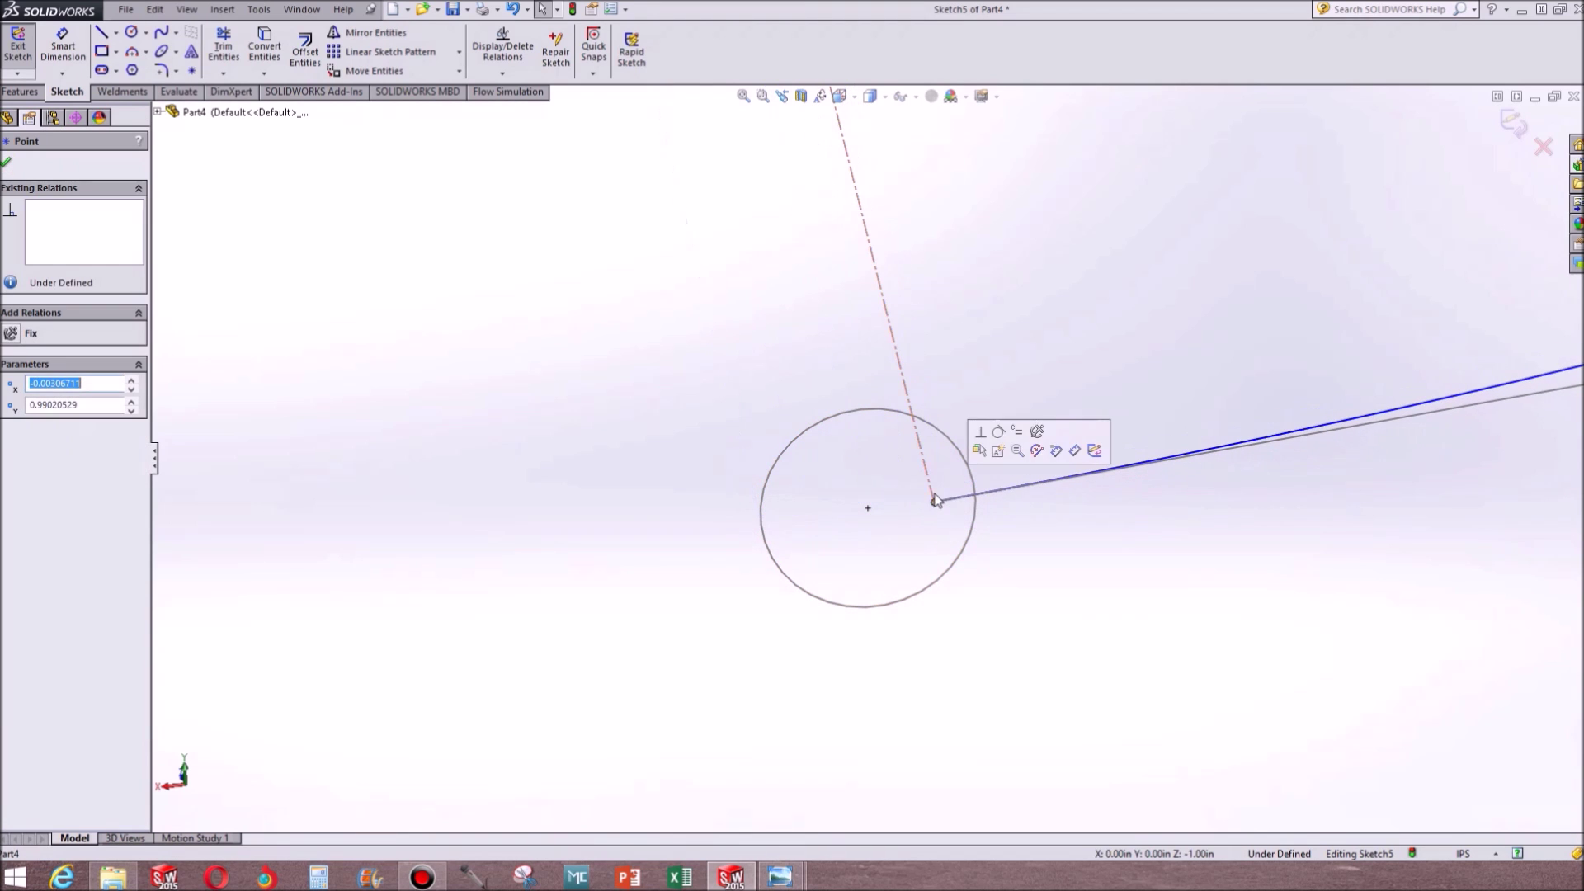
pyautogui.click(930, 485)
pyautogui.press('Delete')
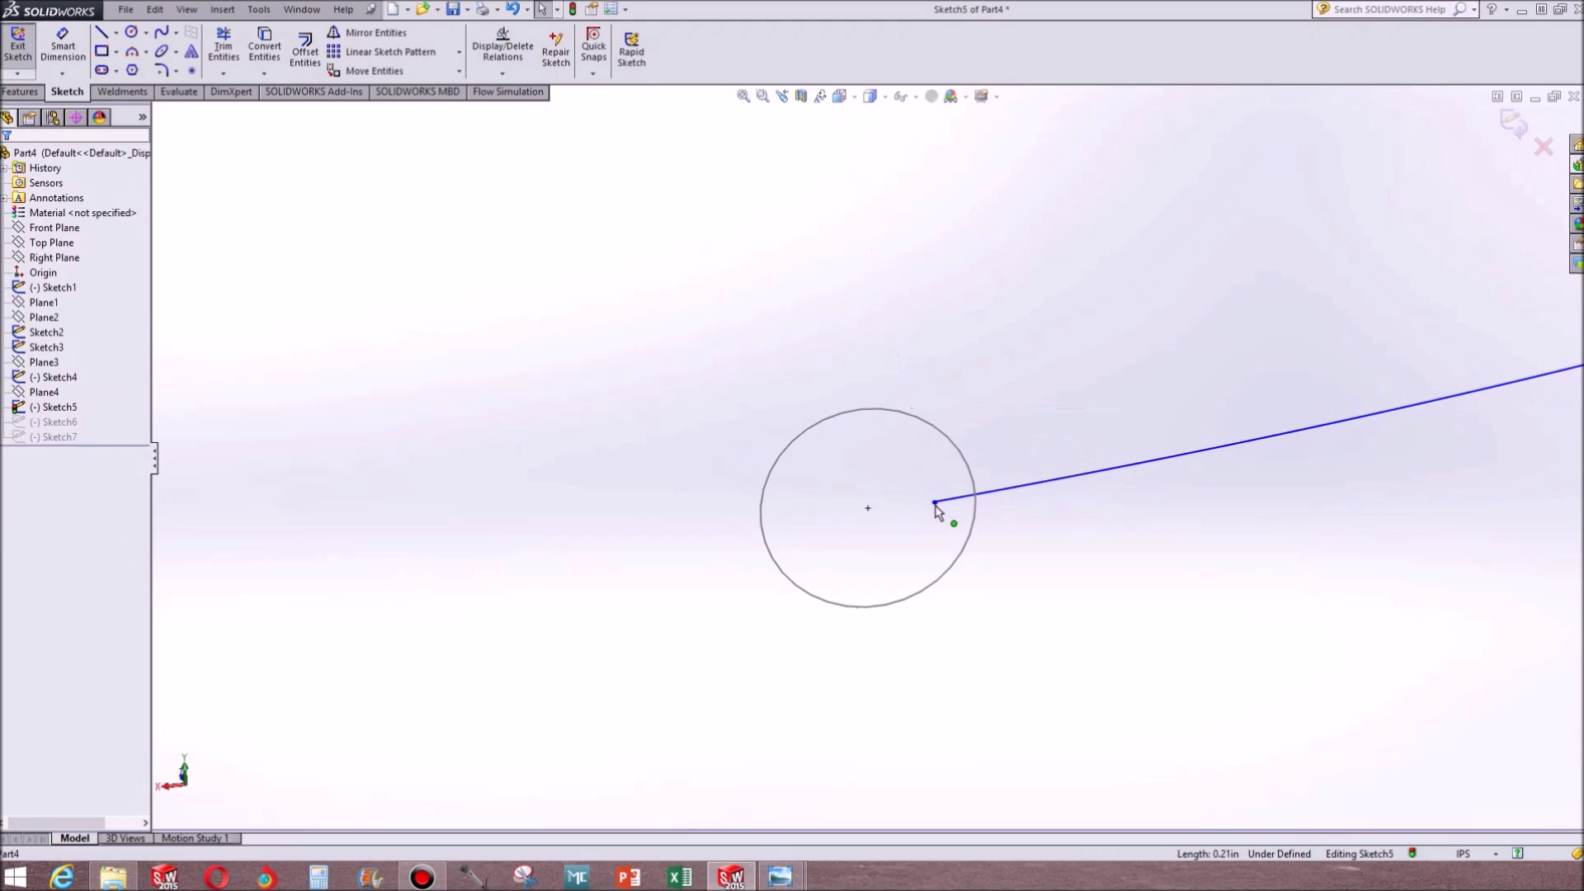
# Move the spline's nose endpoint outside the nose circle and add a Pierce relation between that endpoint and the circle
pyautogui.moveTo(935, 505); pyautogui.dragTo(1008, 491)
pyautogui.keyDown('ctrl'); pyautogui.click(973, 493); pyautogui.keyUp('ctrl')
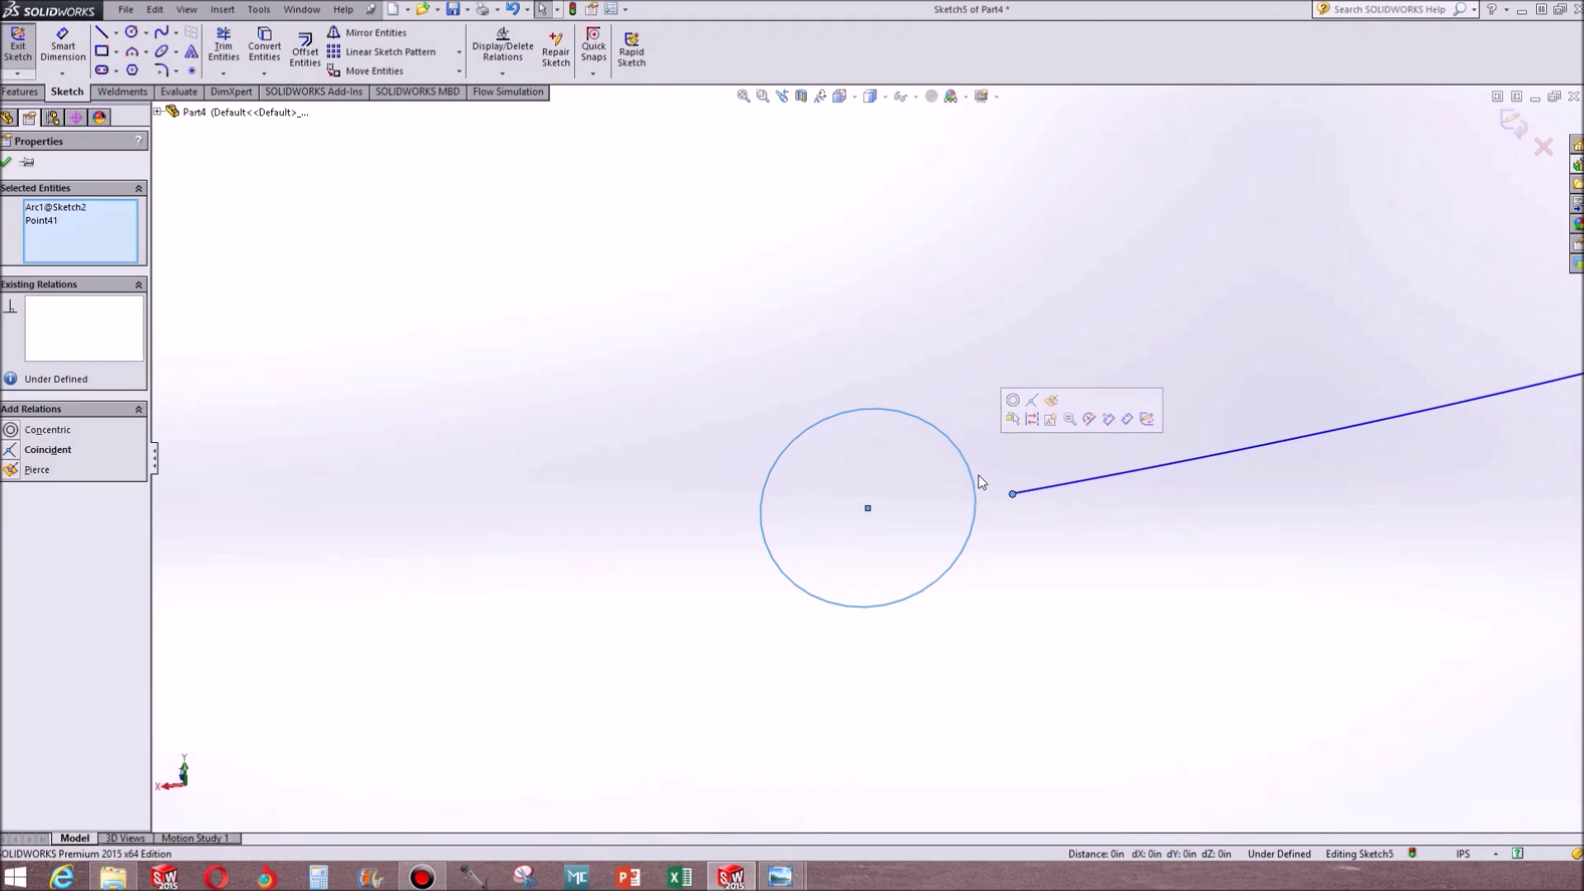
pyautogui.click(13, 470)
pyautogui.press('Escape')
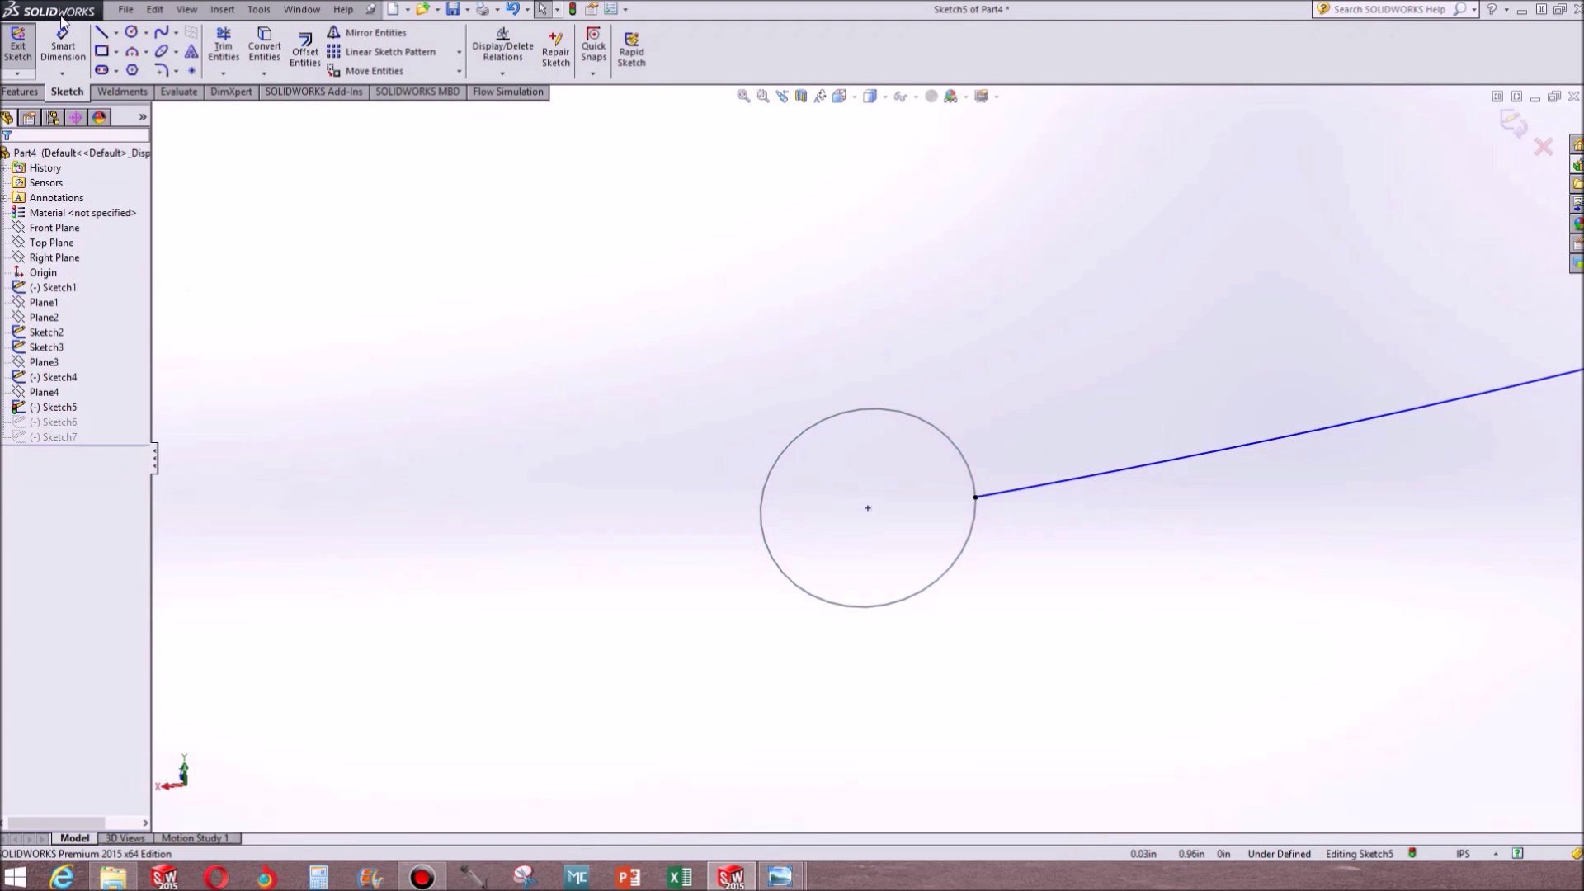
# Draw a vertical centerline about 0.01 in long upward from the nose circle's center
pyautogui.click(116, 32)
pyautogui.click(136, 64)
pyautogui.click(867, 508)
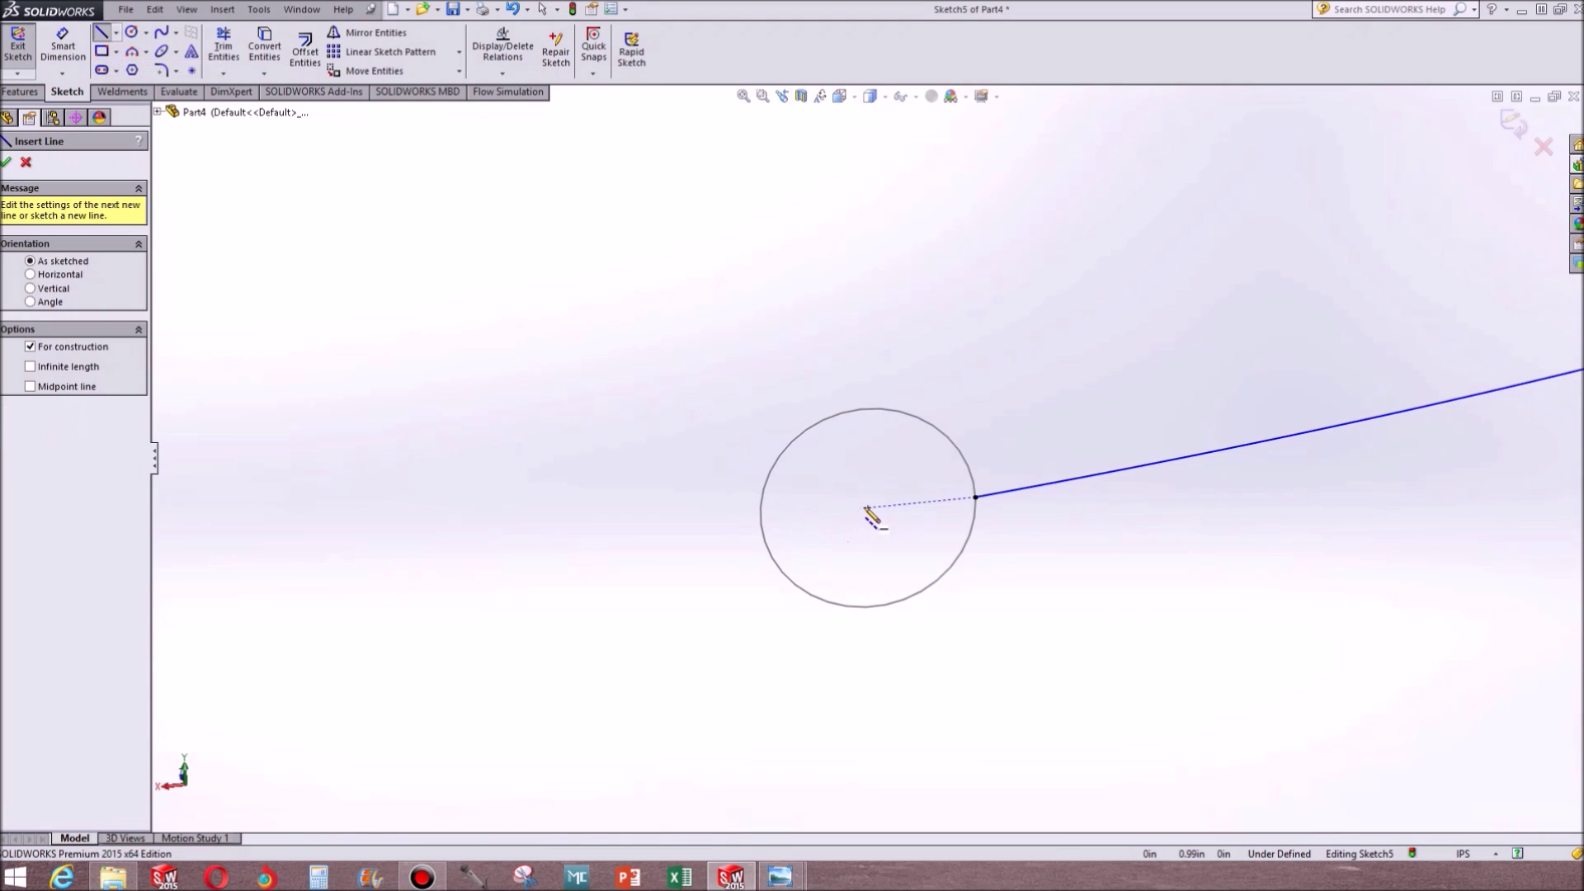
pyautogui.click(830, 354)
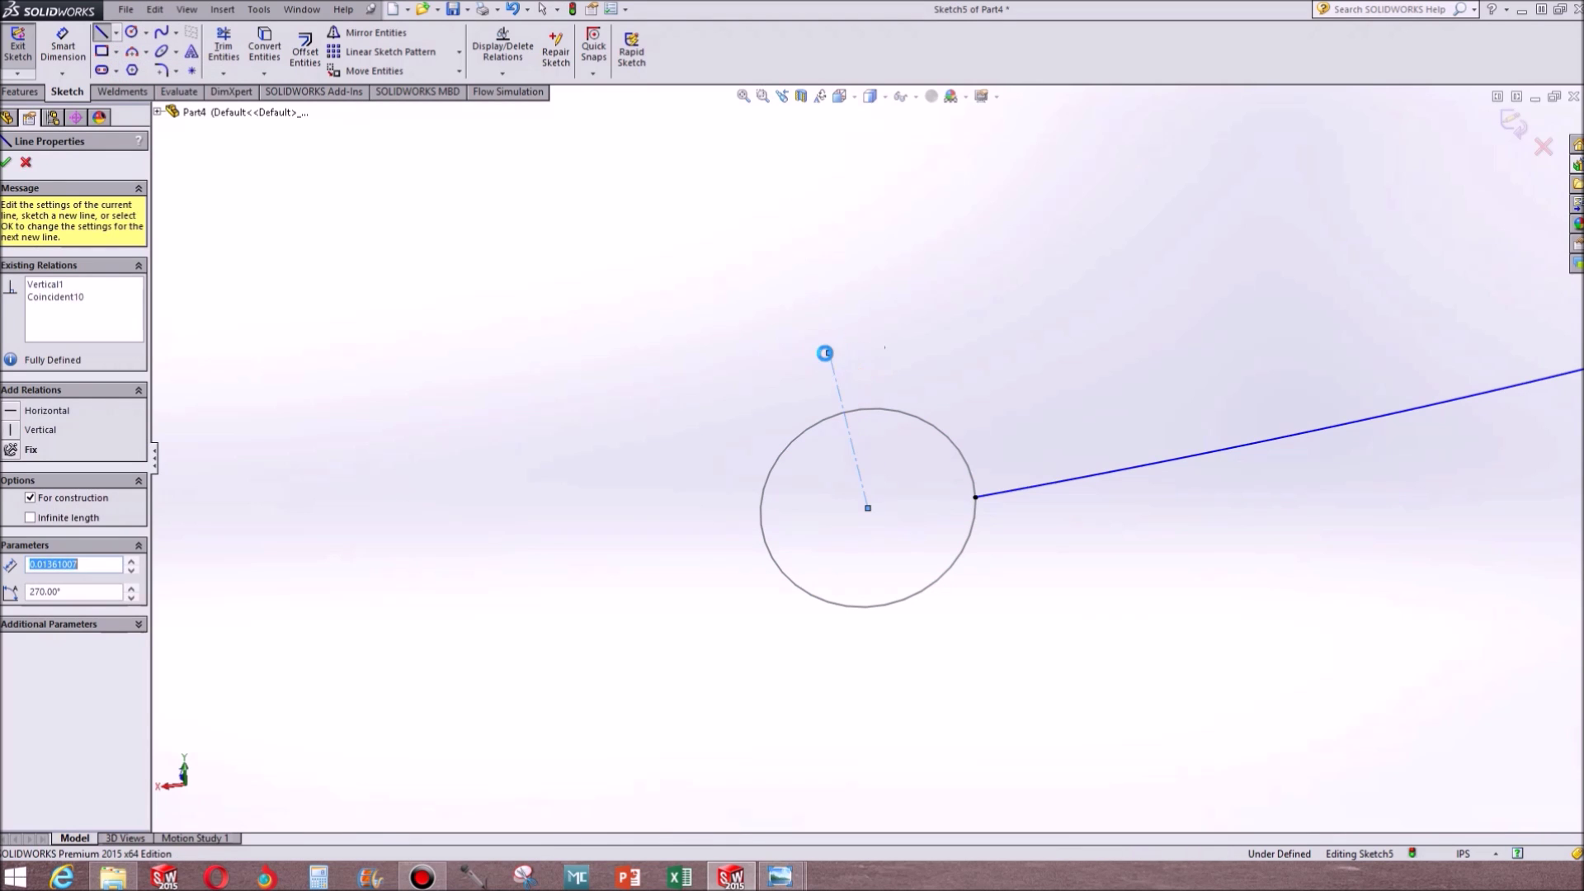
pyautogui.press('Escape')
# Mirror the side spline about the vertical centerline through the nose circle, keeping the original
pyautogui.click(835, 379)
pyautogui.click(1018, 489)
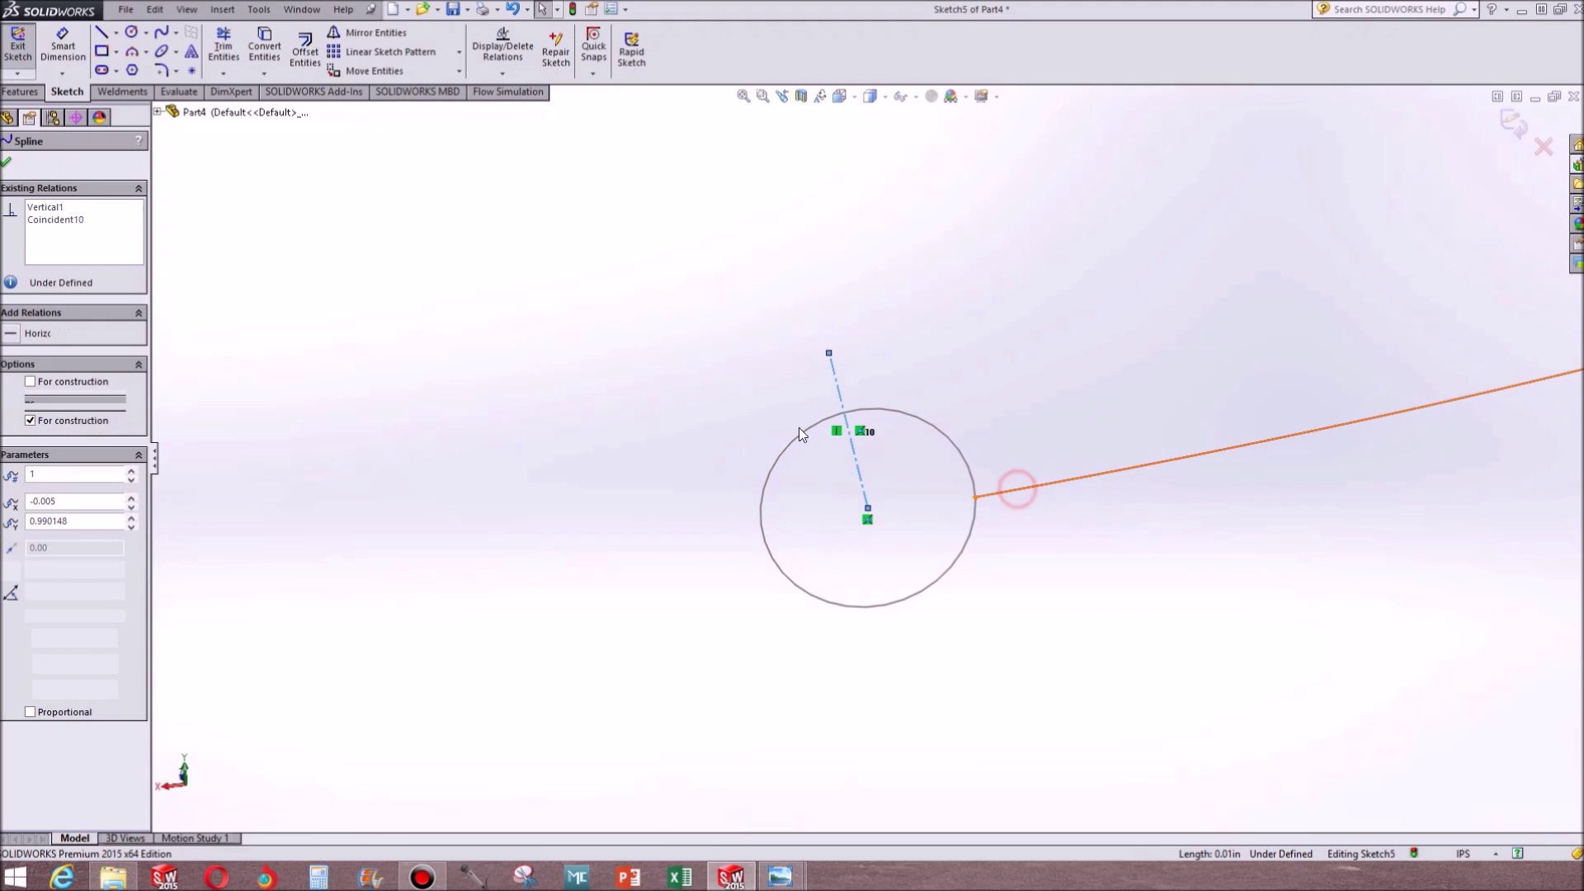
pyautogui.click(373, 32)
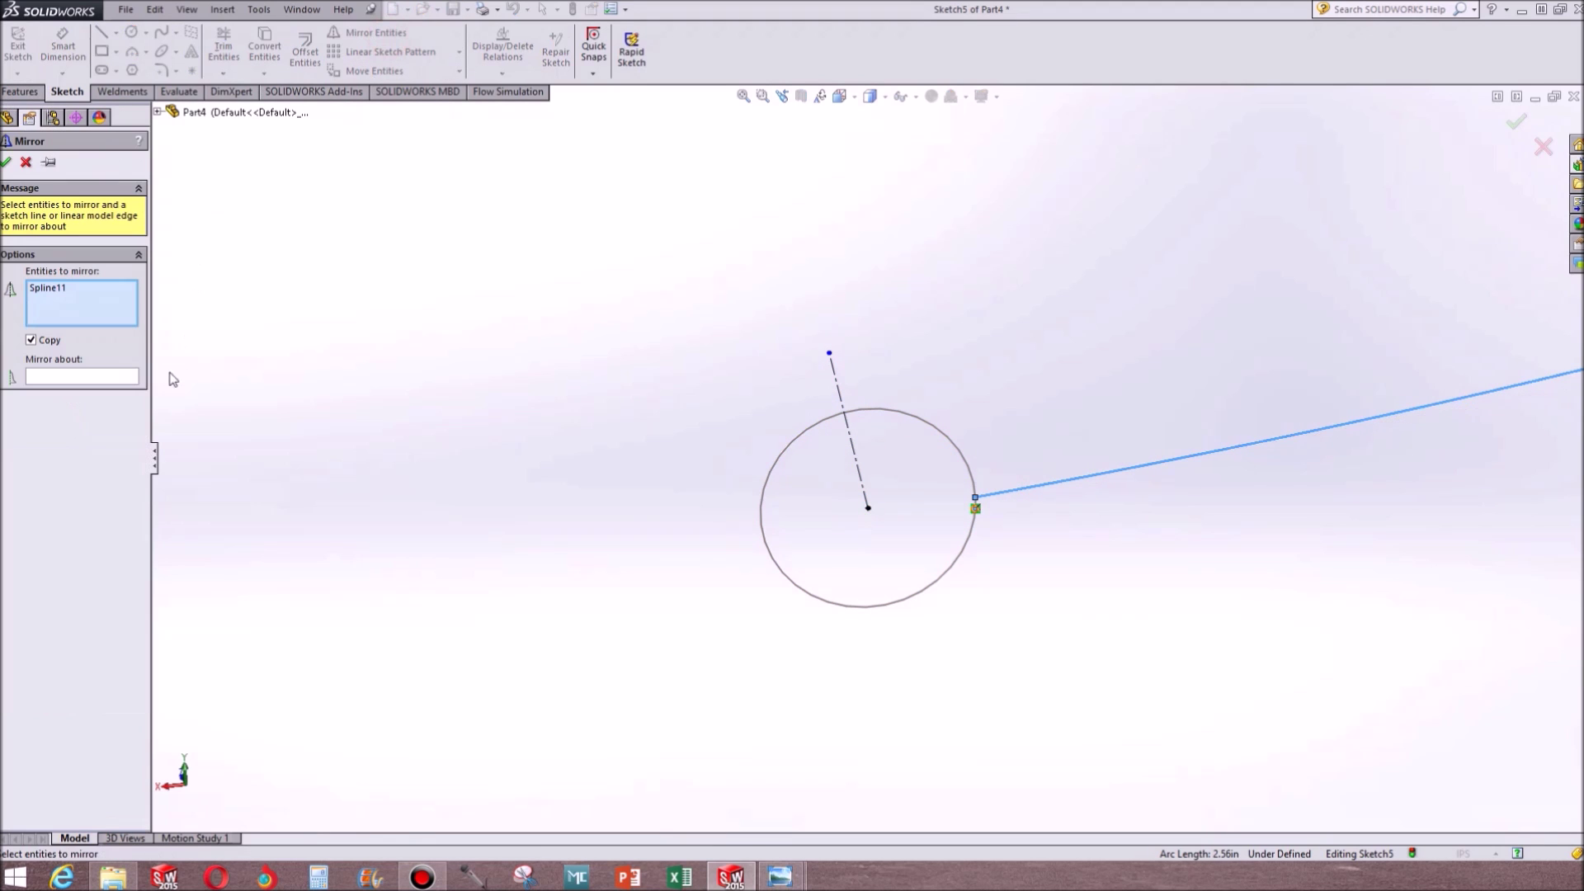
pyautogui.click(55, 376)
pyautogui.click(840, 394)
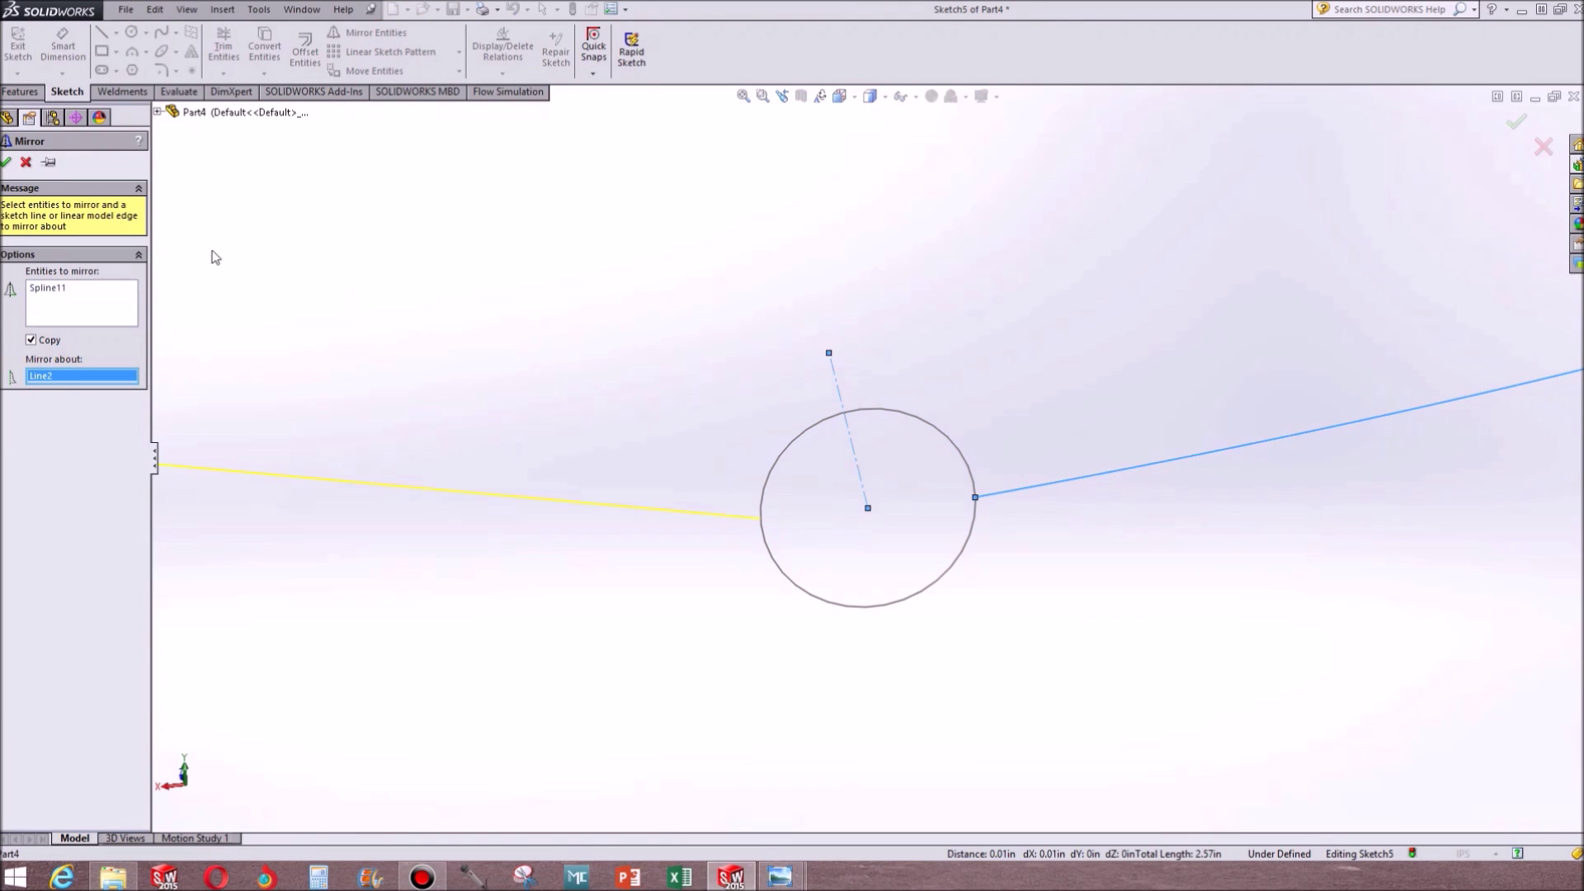
pyautogui.click(6, 162)
# Add a Pierce relation between the side spline's tail endpoint and the tail ellipse, Sketch3
pyautogui.scroll(15, 830, 338)
pyautogui.scroll(-7, 828, 247)
pyautogui.moveTo(821, 296)
pyautogui.mouseDown(button='middle')
pyautogui.moveTo(760, 417)
pyautogui.moveTo(781, 438)
pyautogui.moveTo(863, 701)
pyautogui.moveTo(873, 419)
pyautogui.mouseUp(button='middle')
pyautogui.click(871, 419)
pyautogui.keyDown('ctrl'); pyautogui.click(893, 424); pyautogui.keyUp('ctrl')
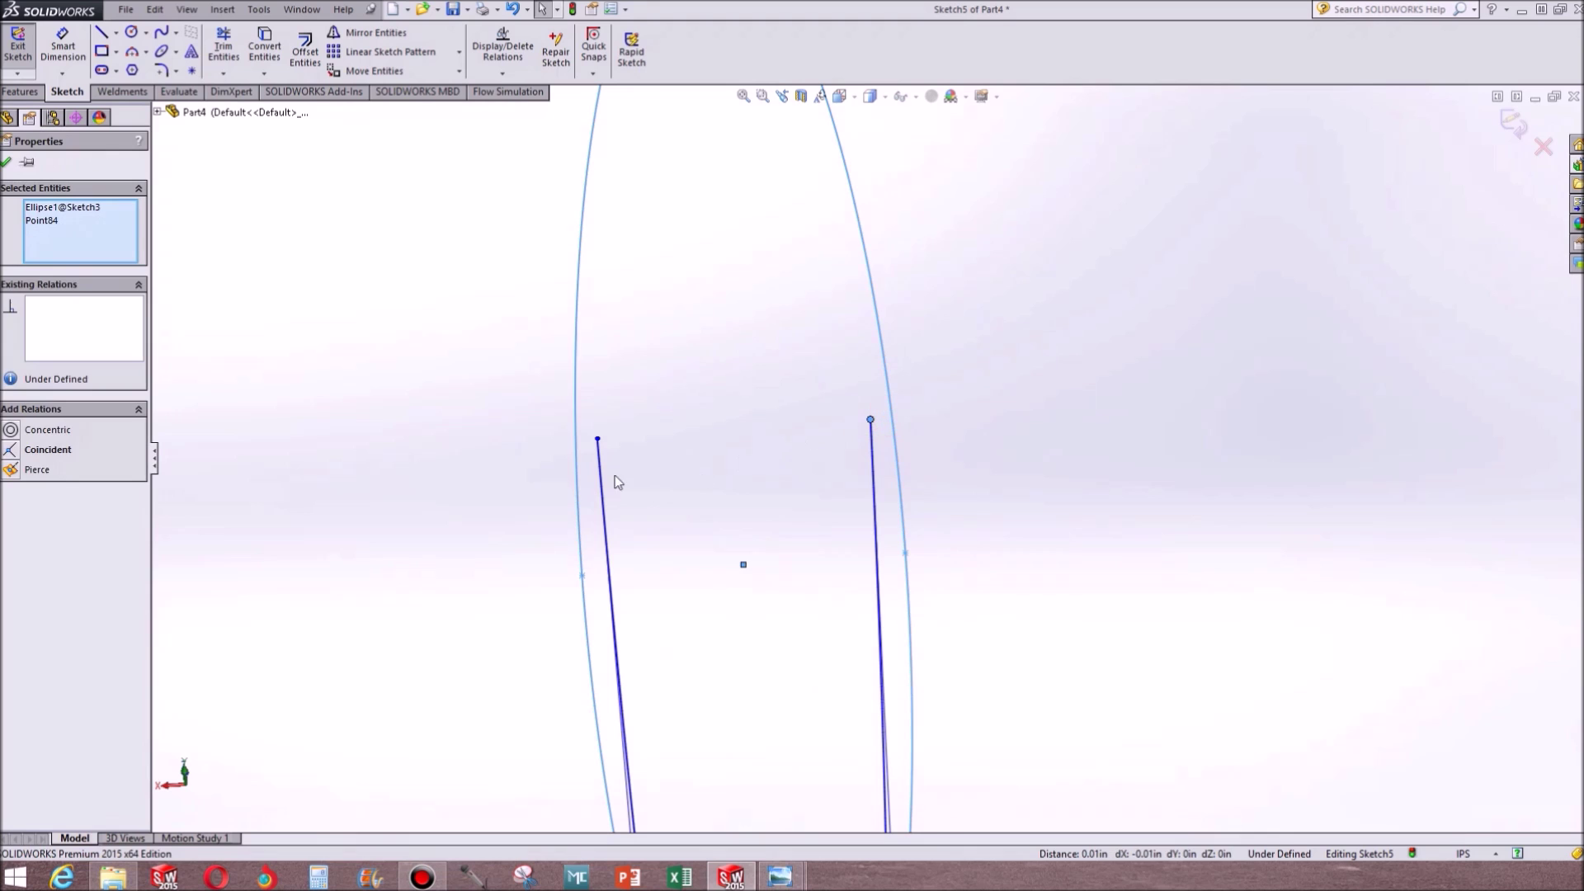
pyautogui.click(12, 470)
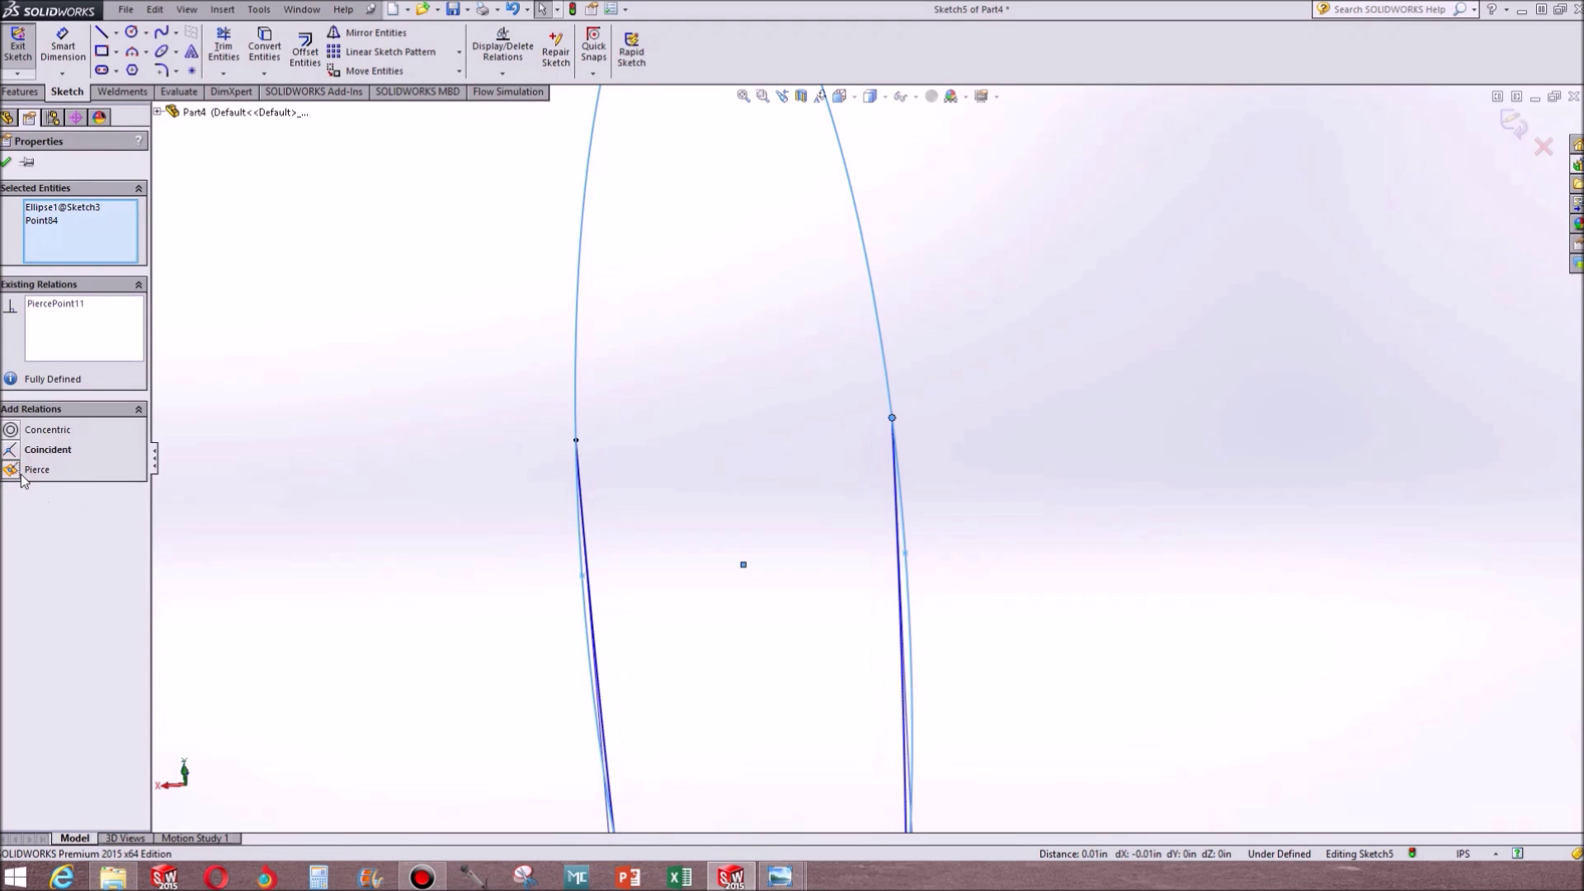
pyautogui.click(994, 503)
# Add a Pierce relation between the side spline's point at the middle body profile and that profile's curve in Sketch1
pyautogui.moveTo(927, 474)
pyautogui.mouseDown(button='middle')
pyautogui.moveTo(970, 625)
pyautogui.moveTo(801, 511)
pyautogui.moveTo(900, 509)
pyautogui.mouseUp(button='middle')
pyautogui.scroll(-6, 899, 509)
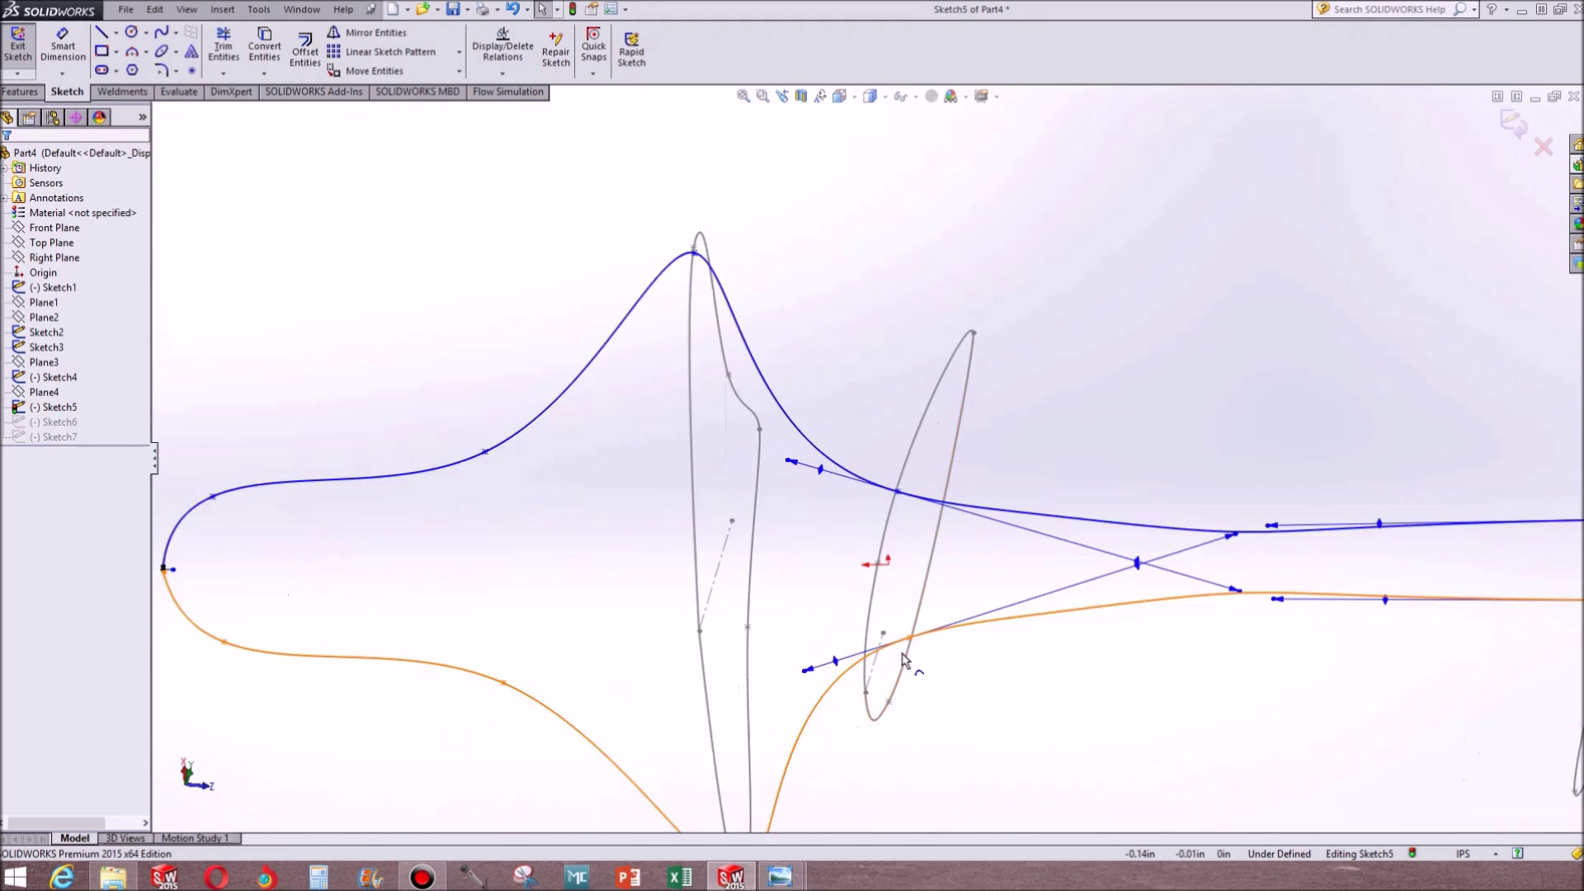
pyautogui.click(901, 506)
pyautogui.keyDown('ctrl'); pyautogui.click(916, 460); pyautogui.keyUp('ctrl')
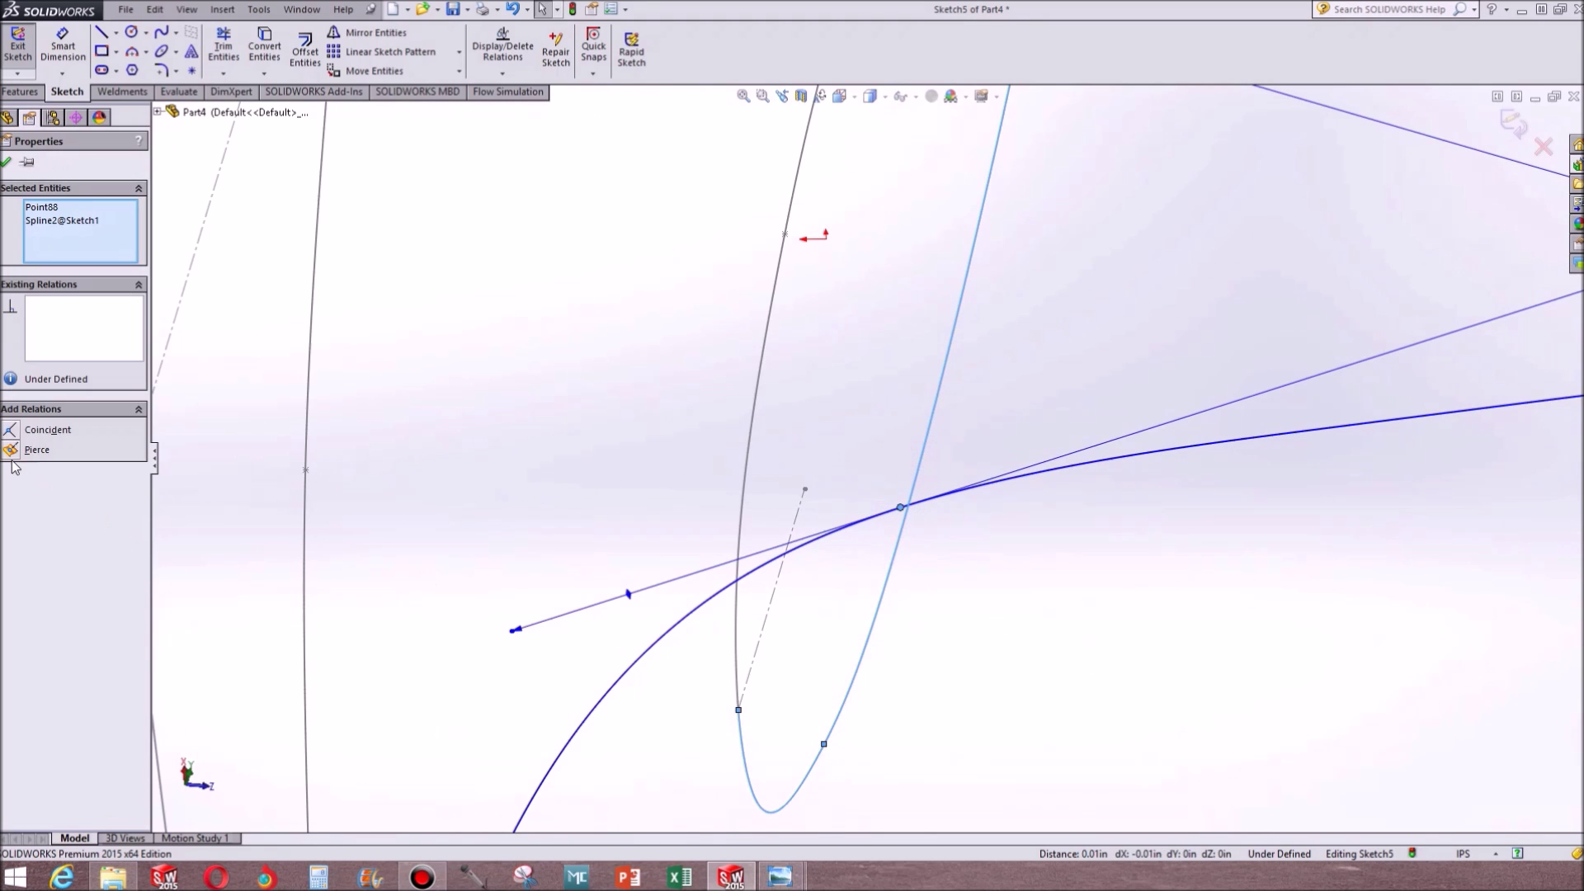
pyautogui.click(12, 451)
# Add a Pierce relation between the side spline's fin-tip point and the fin profile curve, and exit the sketch
pyautogui.scroll(8, 770, 653)
pyautogui.scroll(-10, 769, 647)
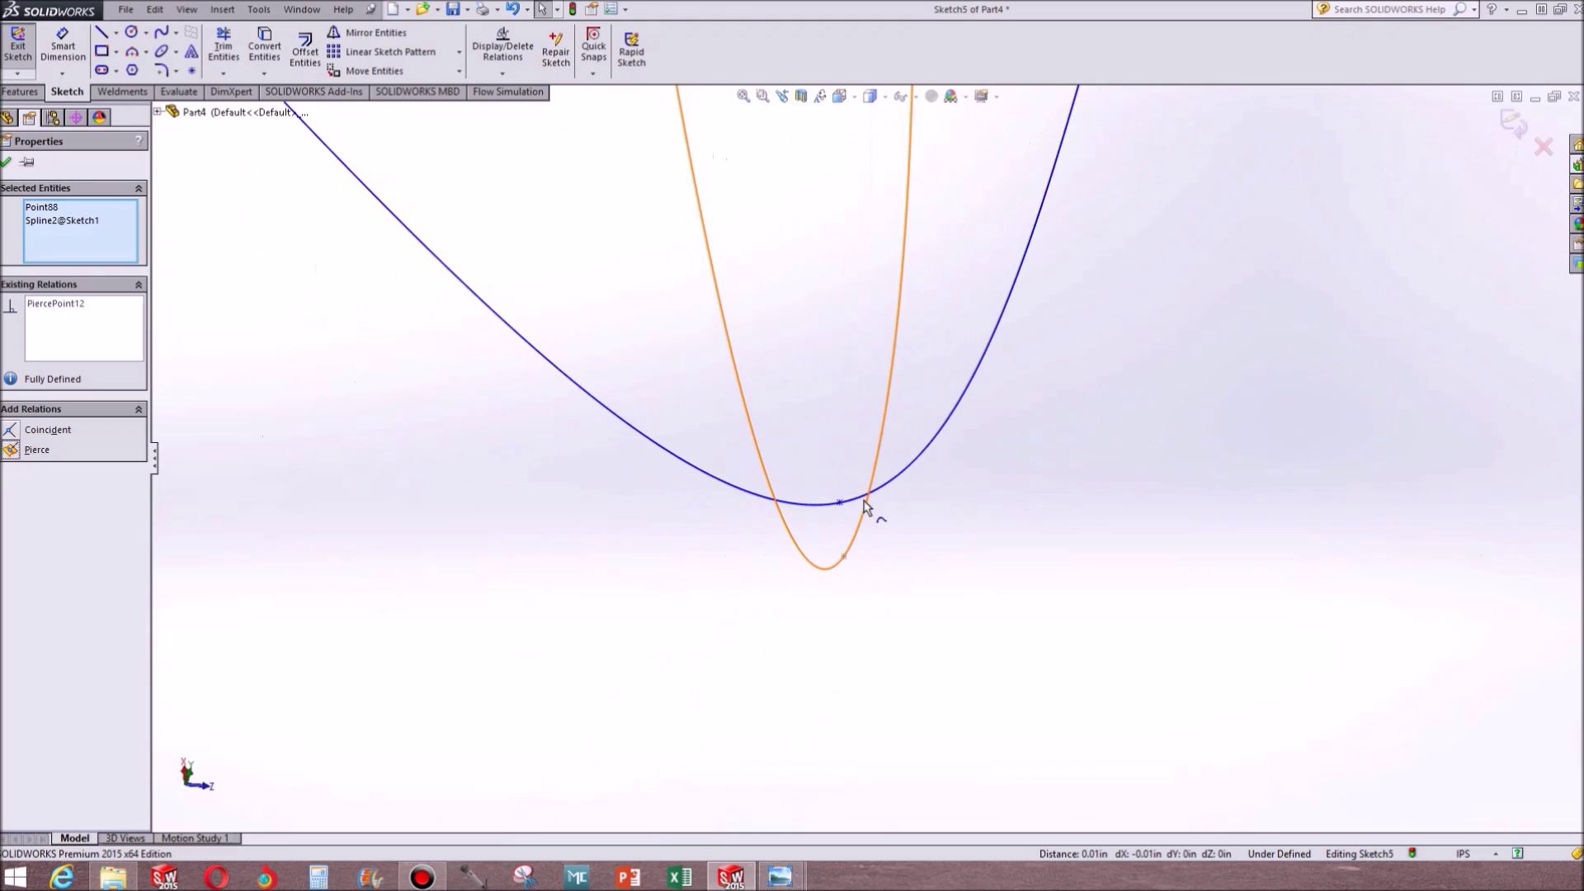
pyautogui.click(840, 502)
pyautogui.keyDown('ctrl'); pyautogui.click(860, 520); pyautogui.keyUp('ctrl')
pyautogui.click(18, 451)
pyautogui.click(528, 697)
pyautogui.scroll(8, 602, 432)
pyautogui.moveTo(890, 529)
pyautogui.mouseDown(button='middle')
pyautogui.moveTo(1196, 368)
pyautogui.moveTo(1280, 531)
pyautogui.moveTo(1407, 619)
pyautogui.mouseUp(button='middle')
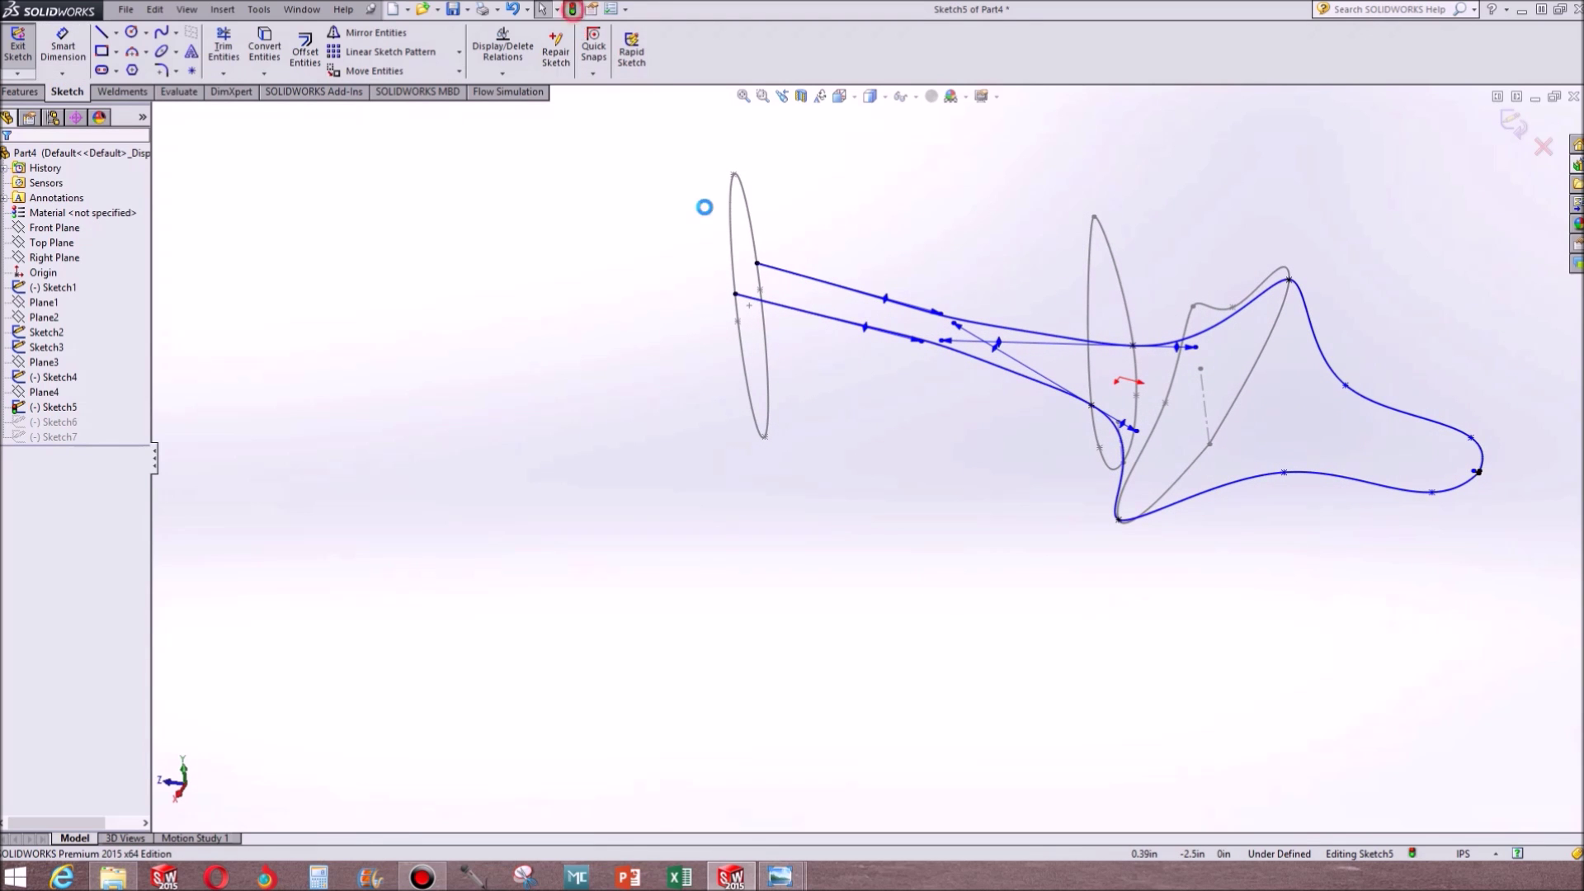
# Start a loft with the nose circle Sketch2, fin profile Sketch4, body profile Sketch1 and tail ellipse Sketch3 as profiles
pyautogui.moveTo(1127, 541)
pyautogui.mouseDown(button='middle')
pyautogui.moveTo(1029, 567)
pyautogui.moveTo(1047, 577)
pyautogui.mouseUp(button='middle')
pyautogui.scroll(-4, 1242, 569)
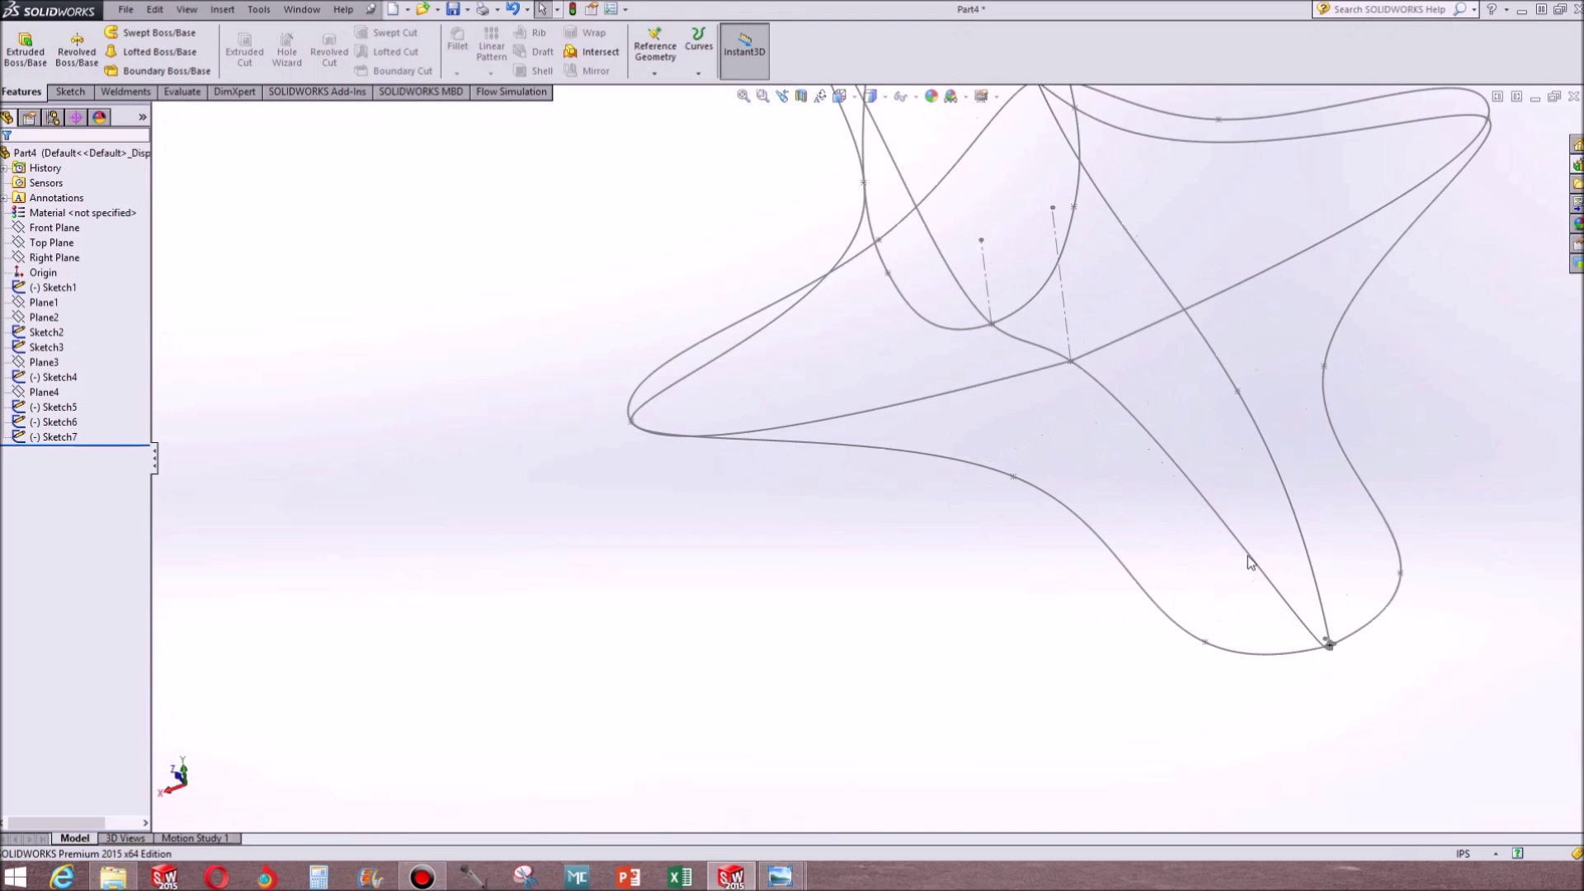
pyautogui.click(123, 58)
pyautogui.scroll(-6, 1284, 578)
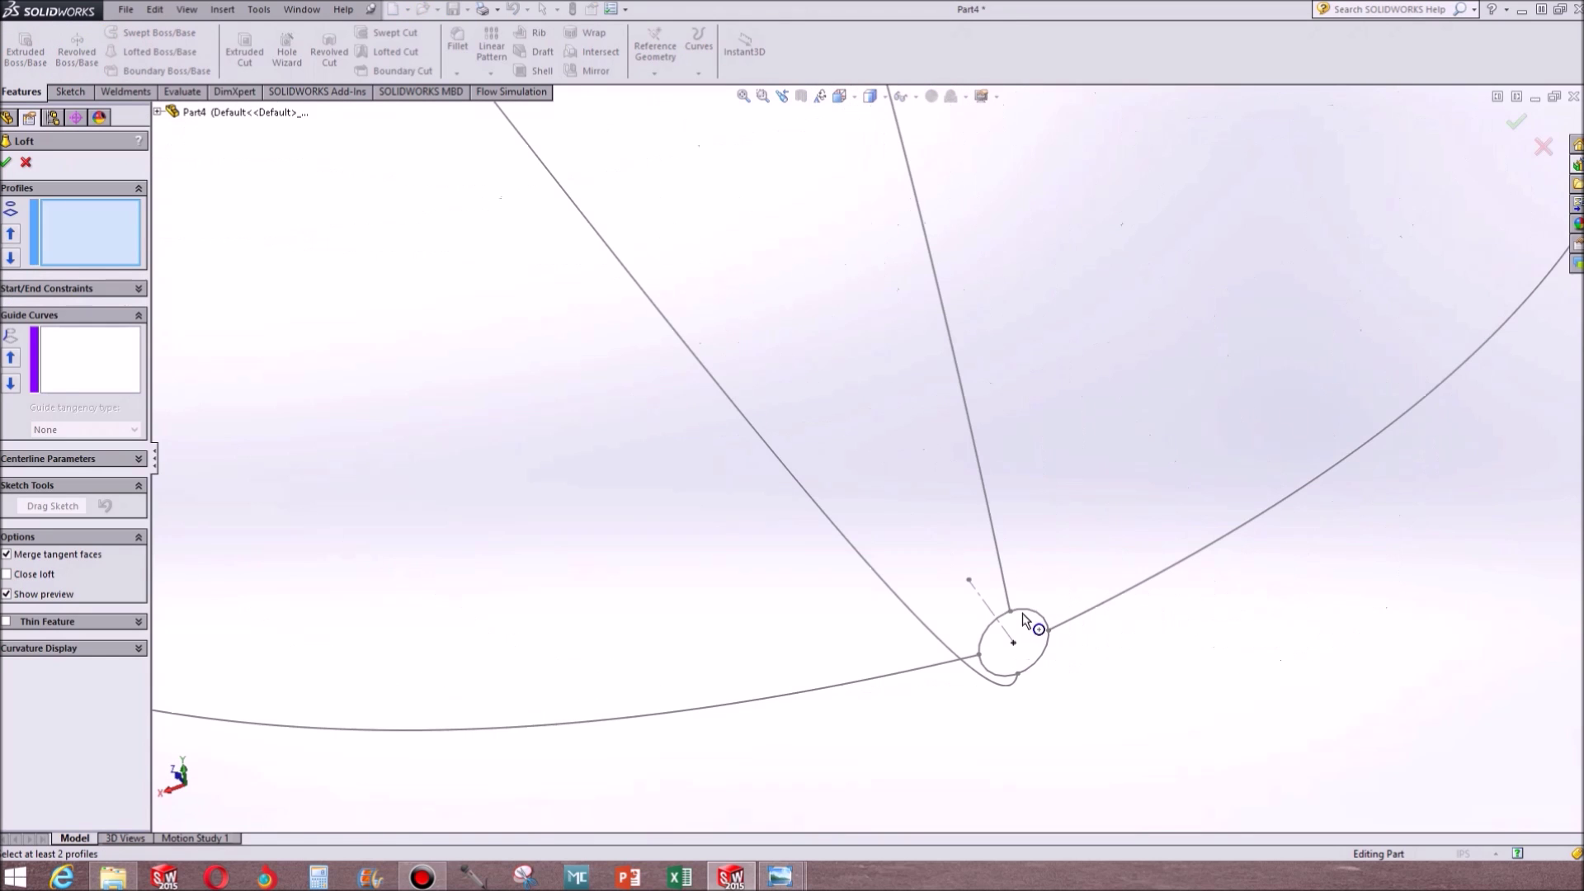
pyautogui.click(997, 621)
pyautogui.scroll(10, 949, 545)
pyautogui.scroll(-5, 677, 206)
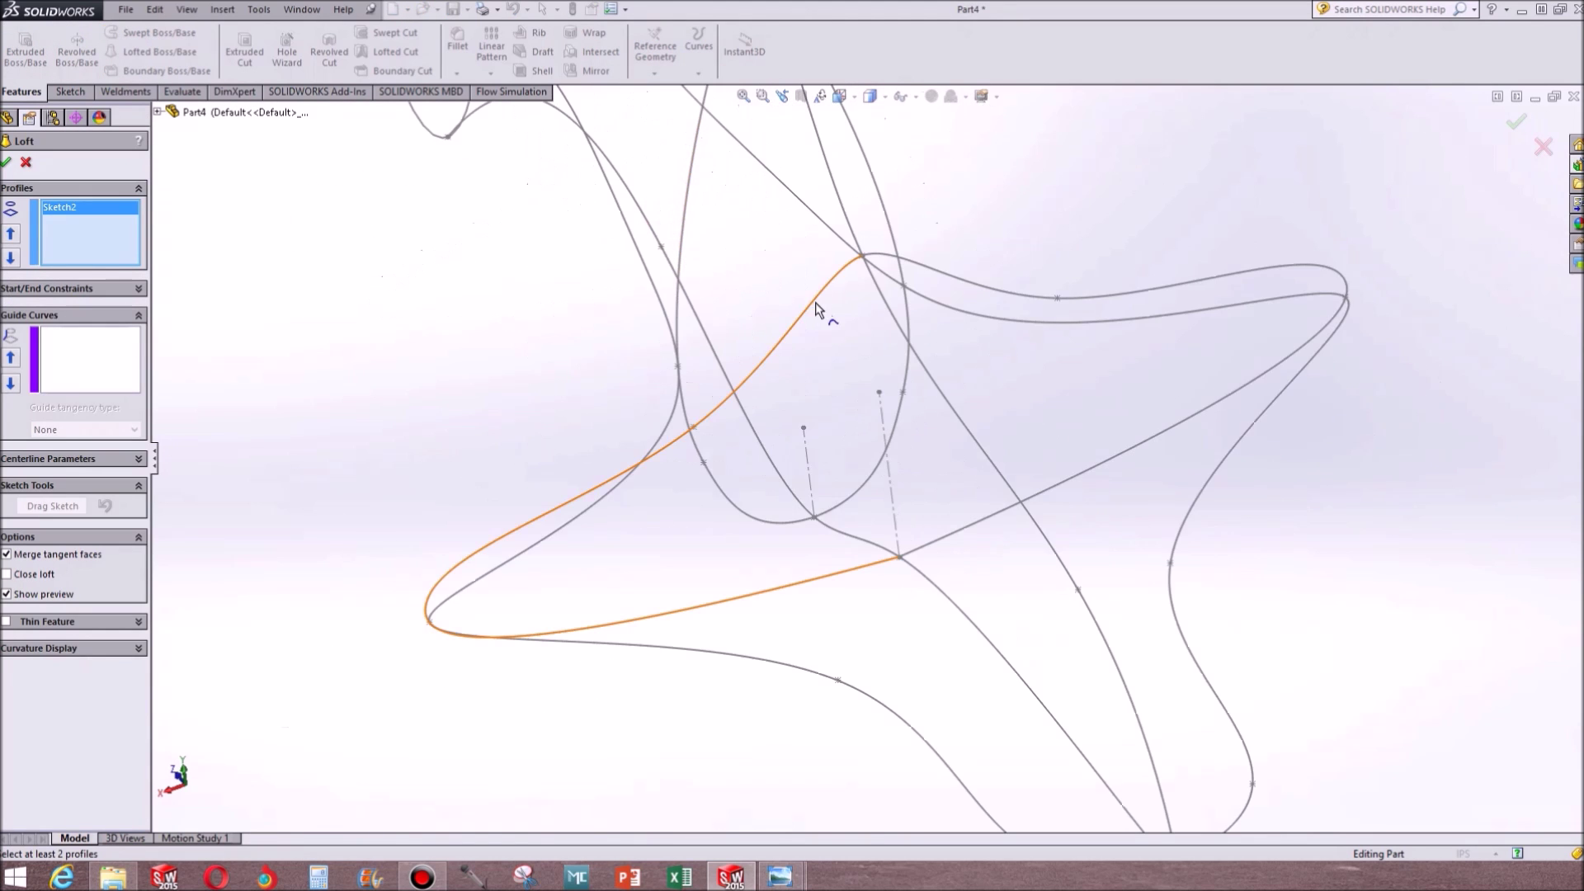
pyautogui.click(851, 264)
pyautogui.moveTo(852, 255); pyautogui.dragTo(798, 337, button='middle')
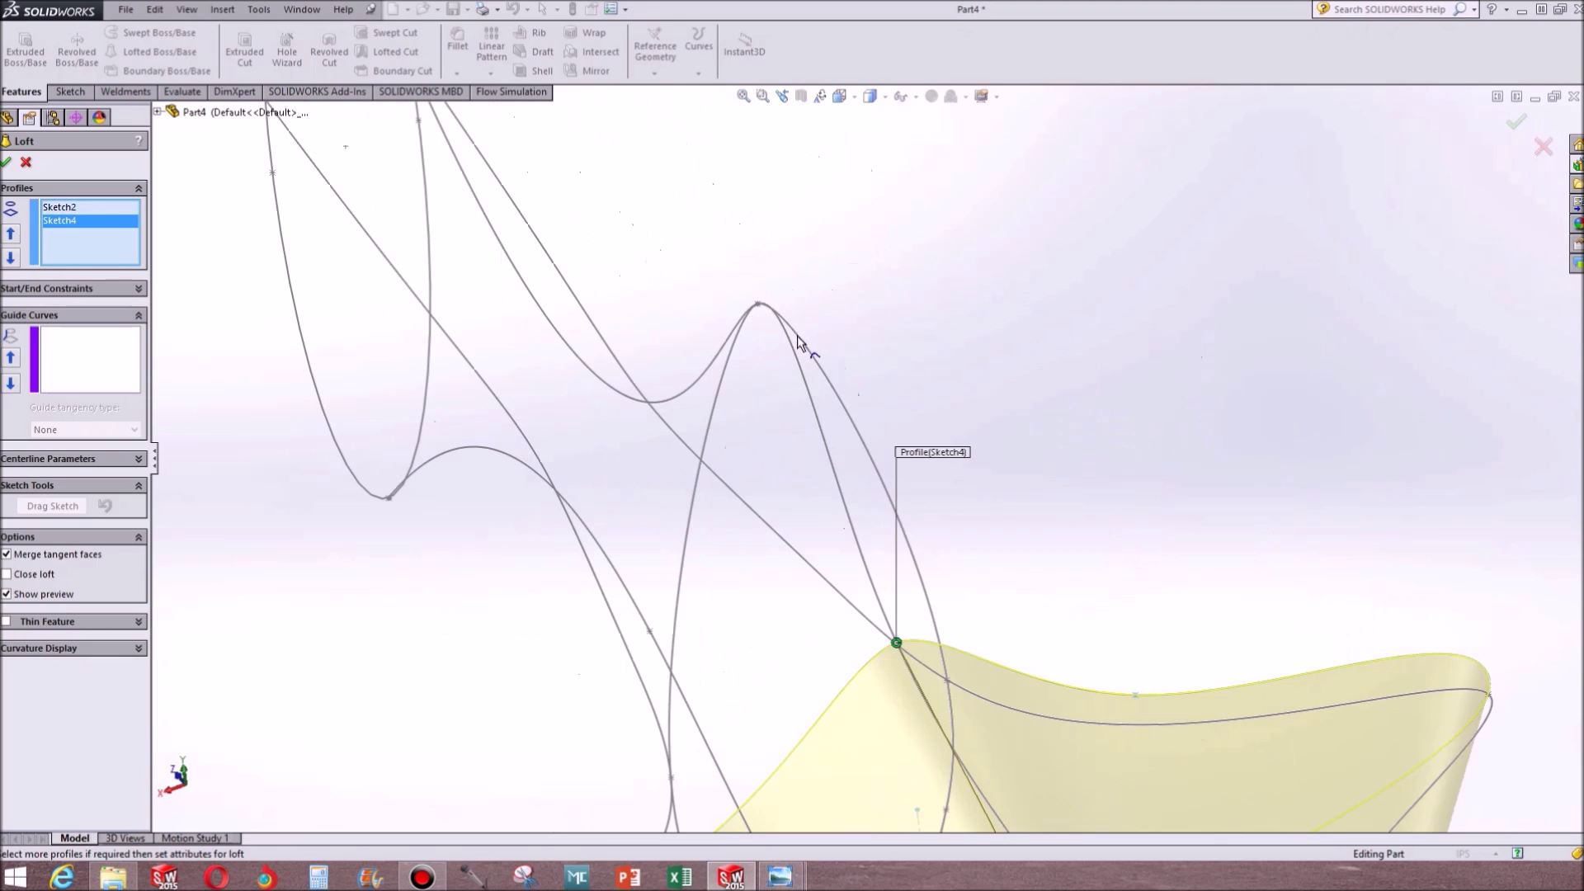
pyautogui.click(747, 322)
pyautogui.scroll(-5, 700, 288)
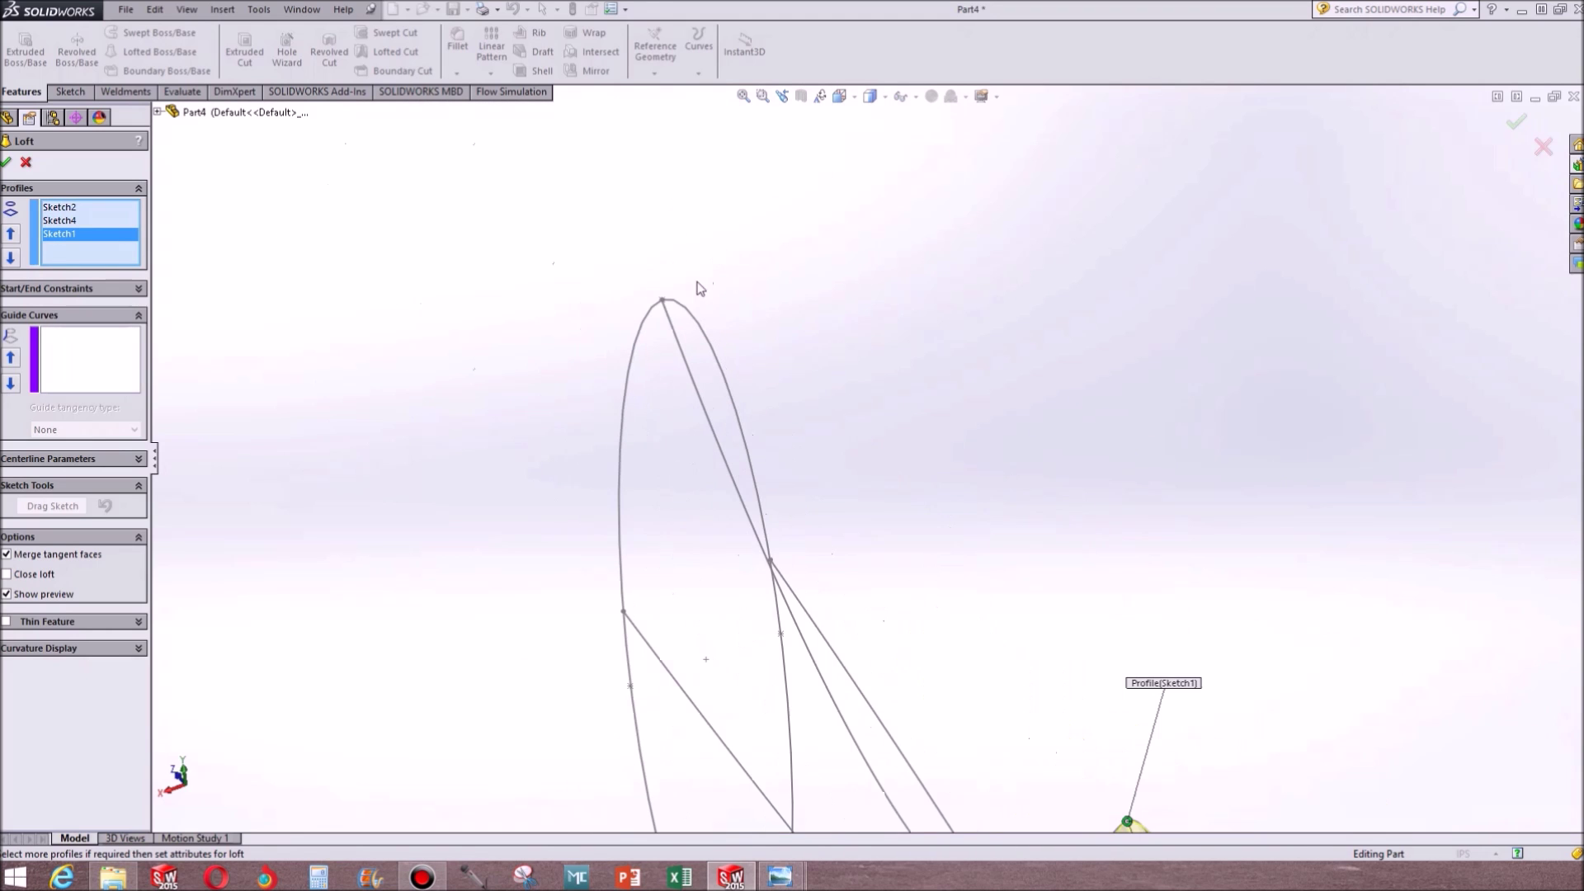
pyautogui.click(657, 306)
pyautogui.scroll(9, 750, 360)
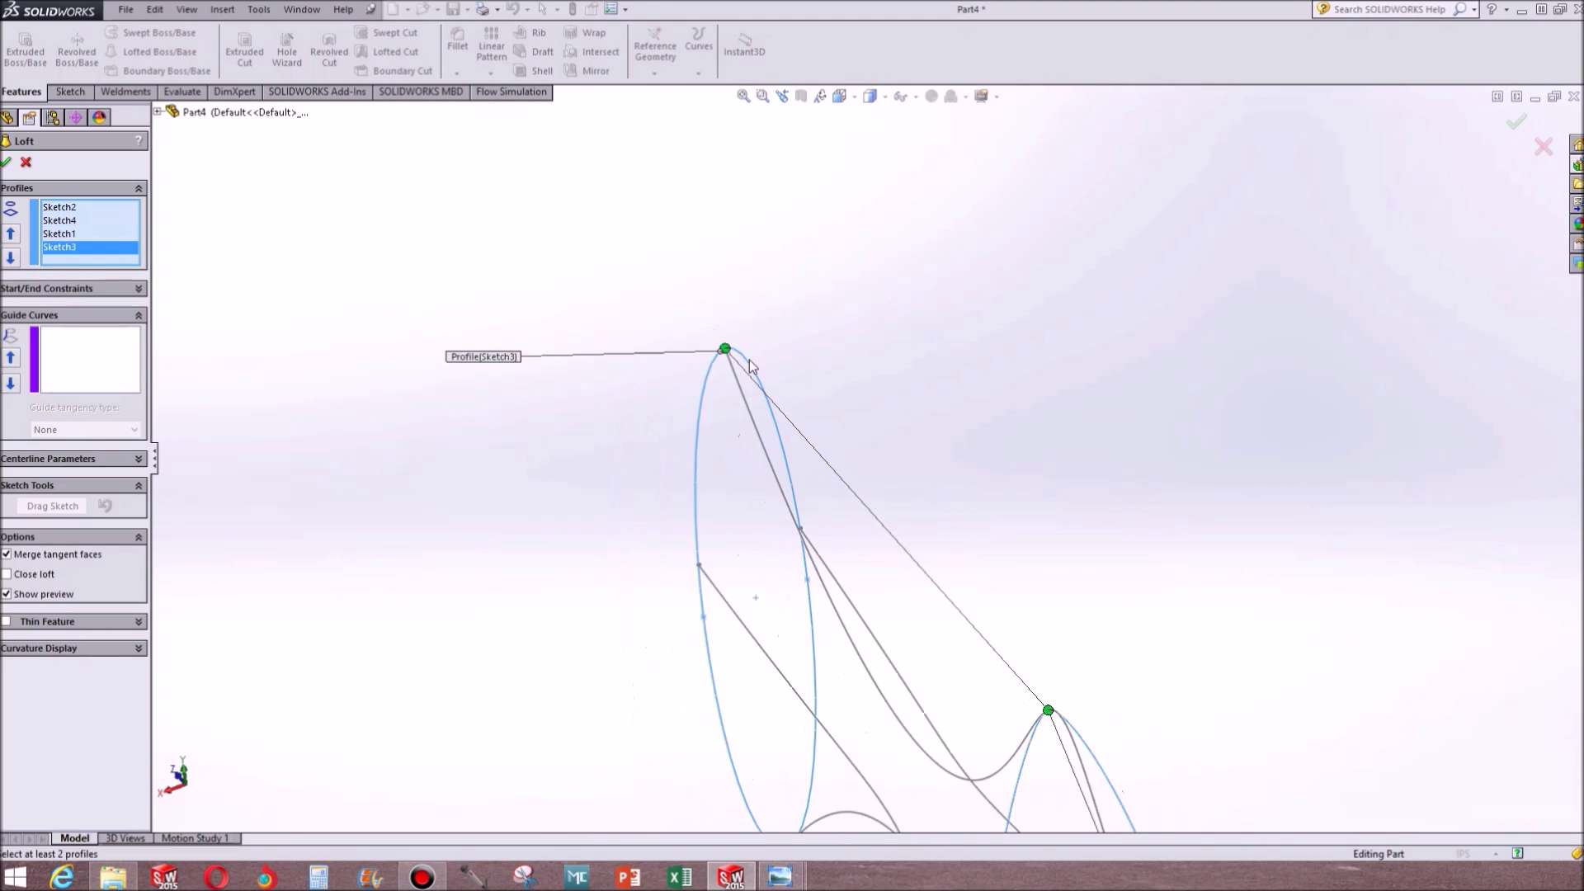
# Add the two side splines to the loft as separate open-group guide curves
pyautogui.click(72, 366)
pyautogui.scroll(-1, 907, 772)
pyautogui.moveTo(908, 774); pyautogui.dragTo(978, 652, button='middle')
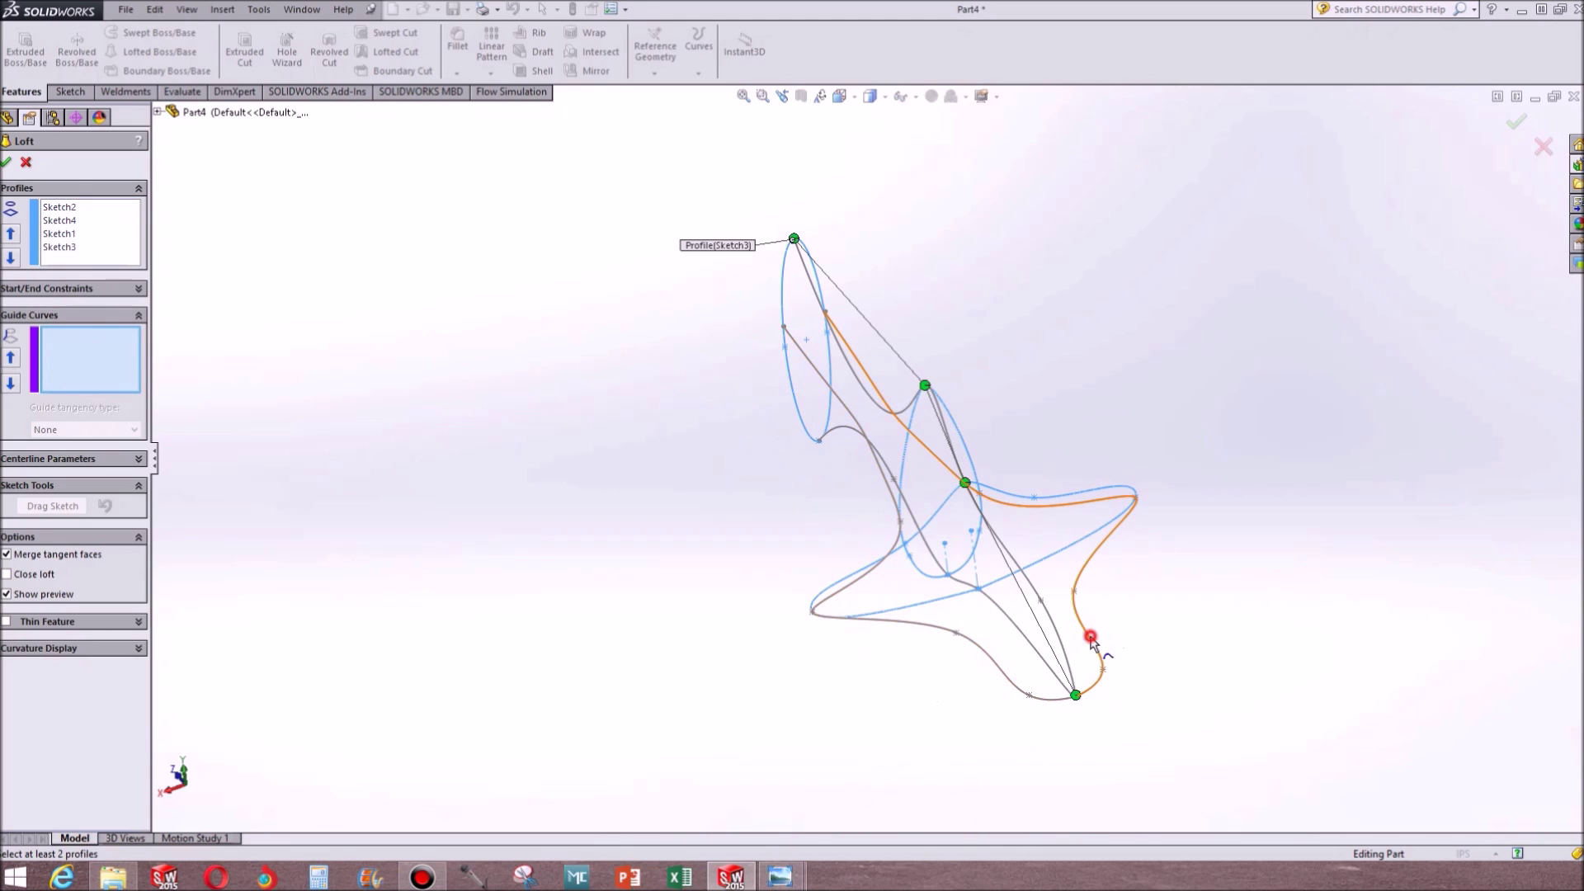
pyautogui.click(1091, 642)
pyautogui.click(1001, 673)
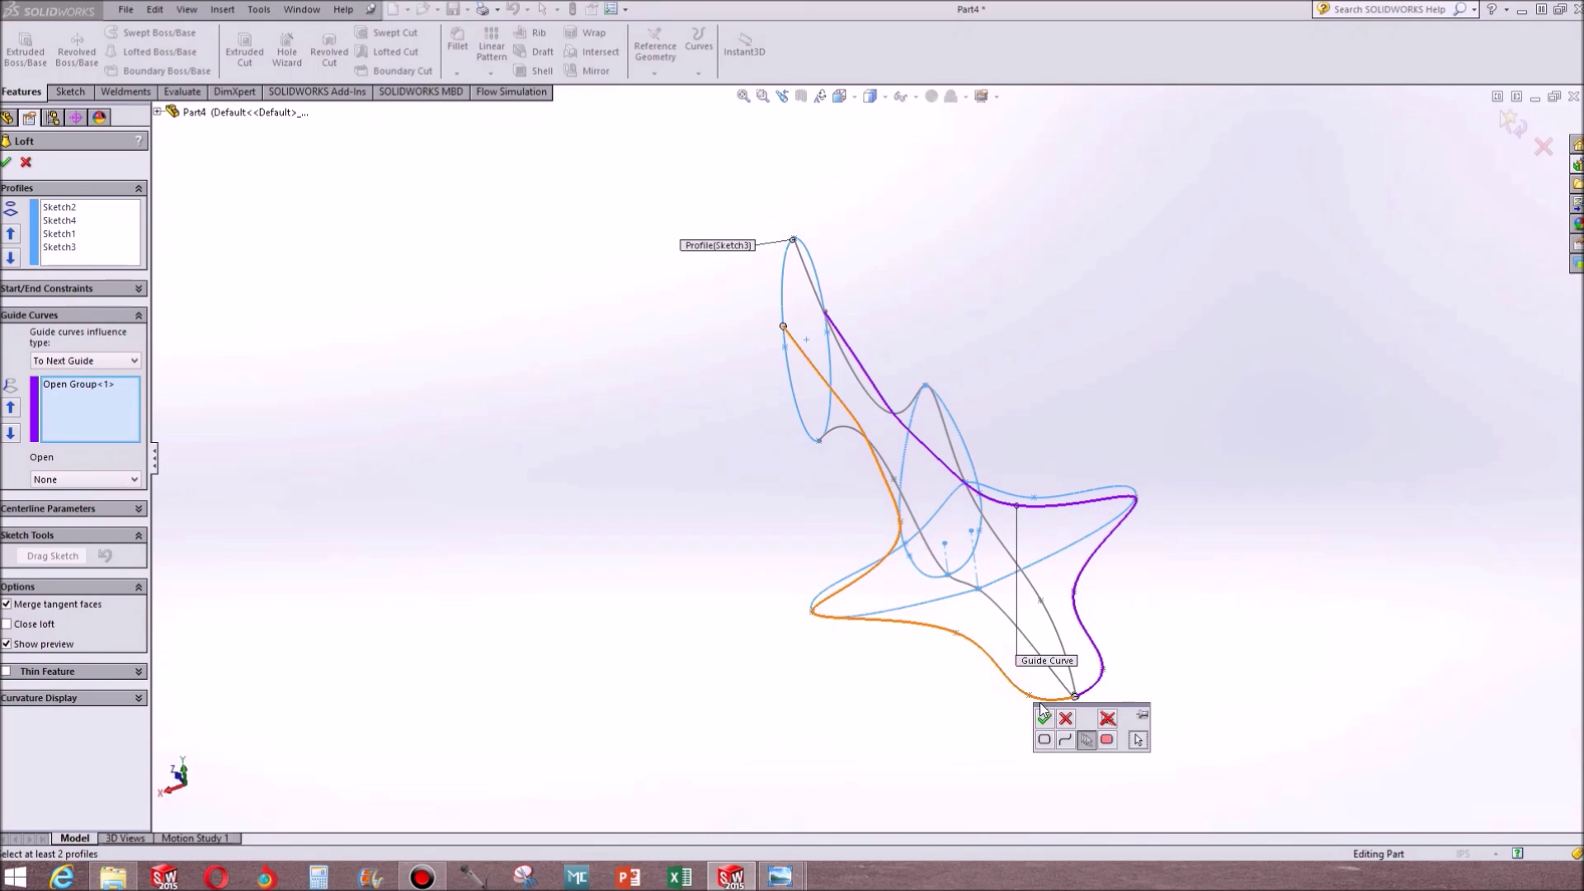
pyautogui.click(1044, 718)
pyautogui.moveTo(1072, 704); pyautogui.dragTo(1015, 660, button='middle')
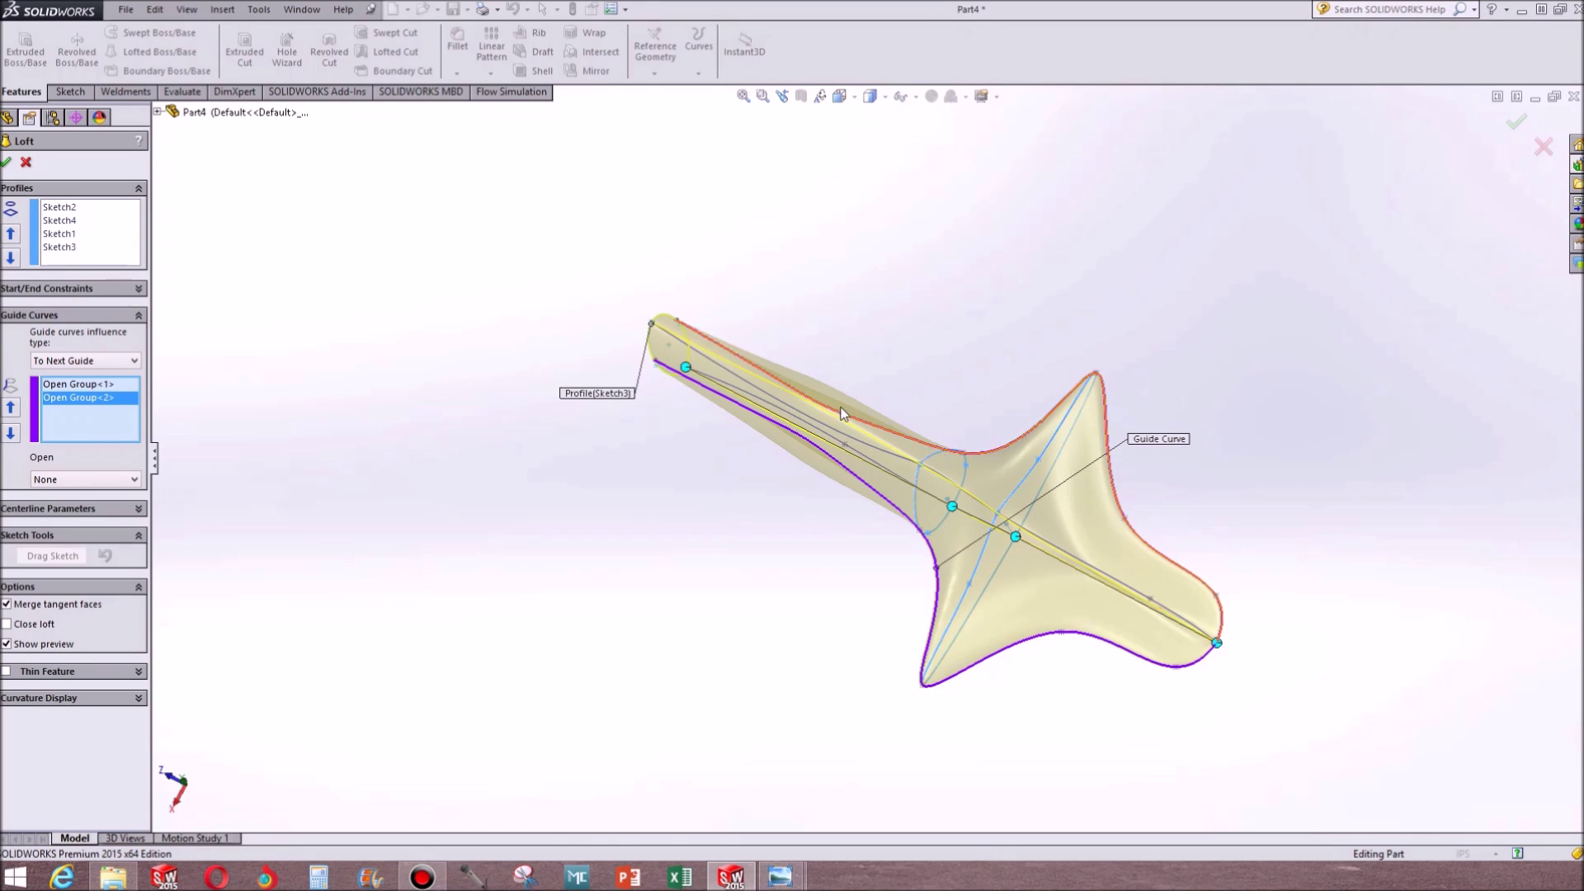
# Try adding the top spline Sketch6 and the bottom spline Sketch7 as further guide curves of the loft
pyautogui.moveTo(1036, 579); pyautogui.dragTo(713, 469, button='middle')
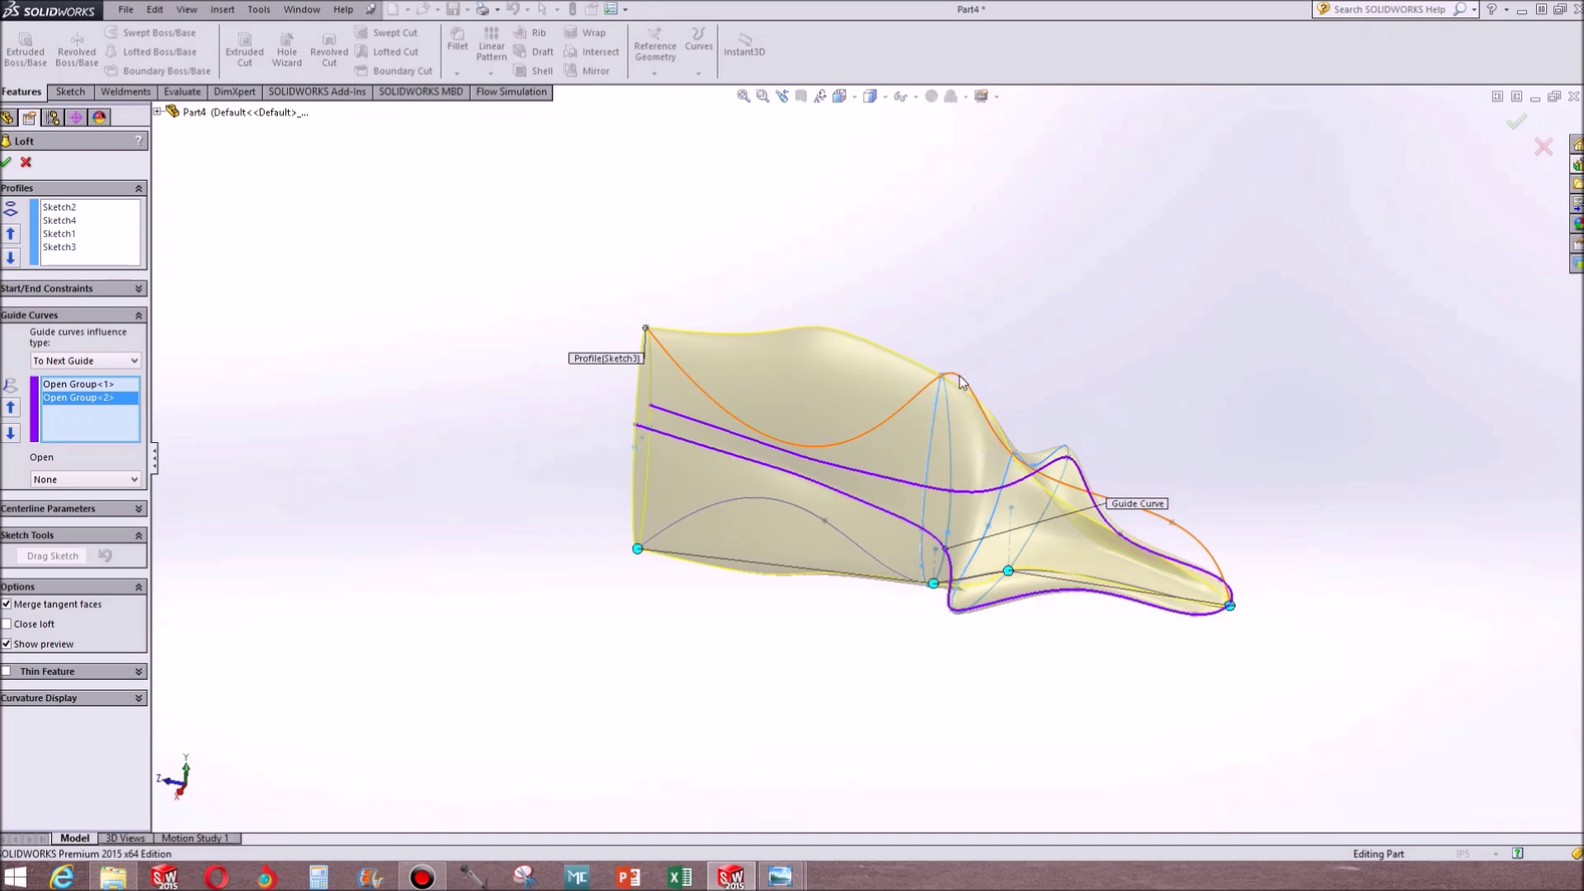
pyautogui.scroll(-2, 1039, 483)
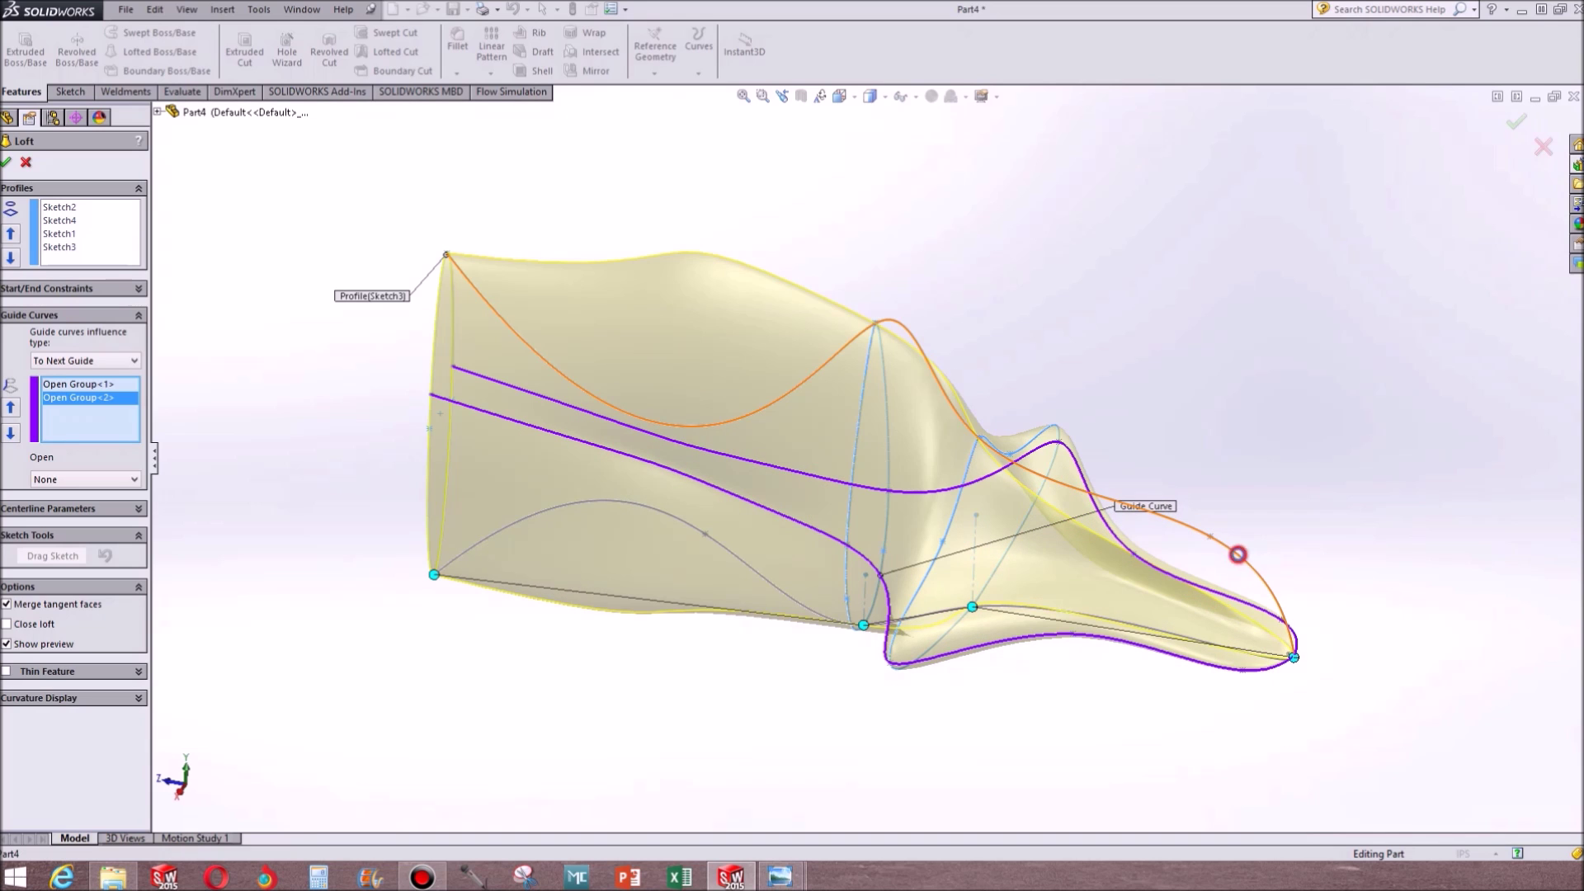
pyautogui.click(1237, 555)
pyautogui.moveTo(1097, 685)
pyautogui.mouseDown(button='middle')
pyautogui.moveTo(1040, 710)
pyautogui.moveTo(1054, 661)
pyautogui.moveTo(1029, 667)
pyautogui.mouseUp(button='middle')
pyautogui.moveTo(805, 650); pyautogui.dragTo(900, 650, button='middle')
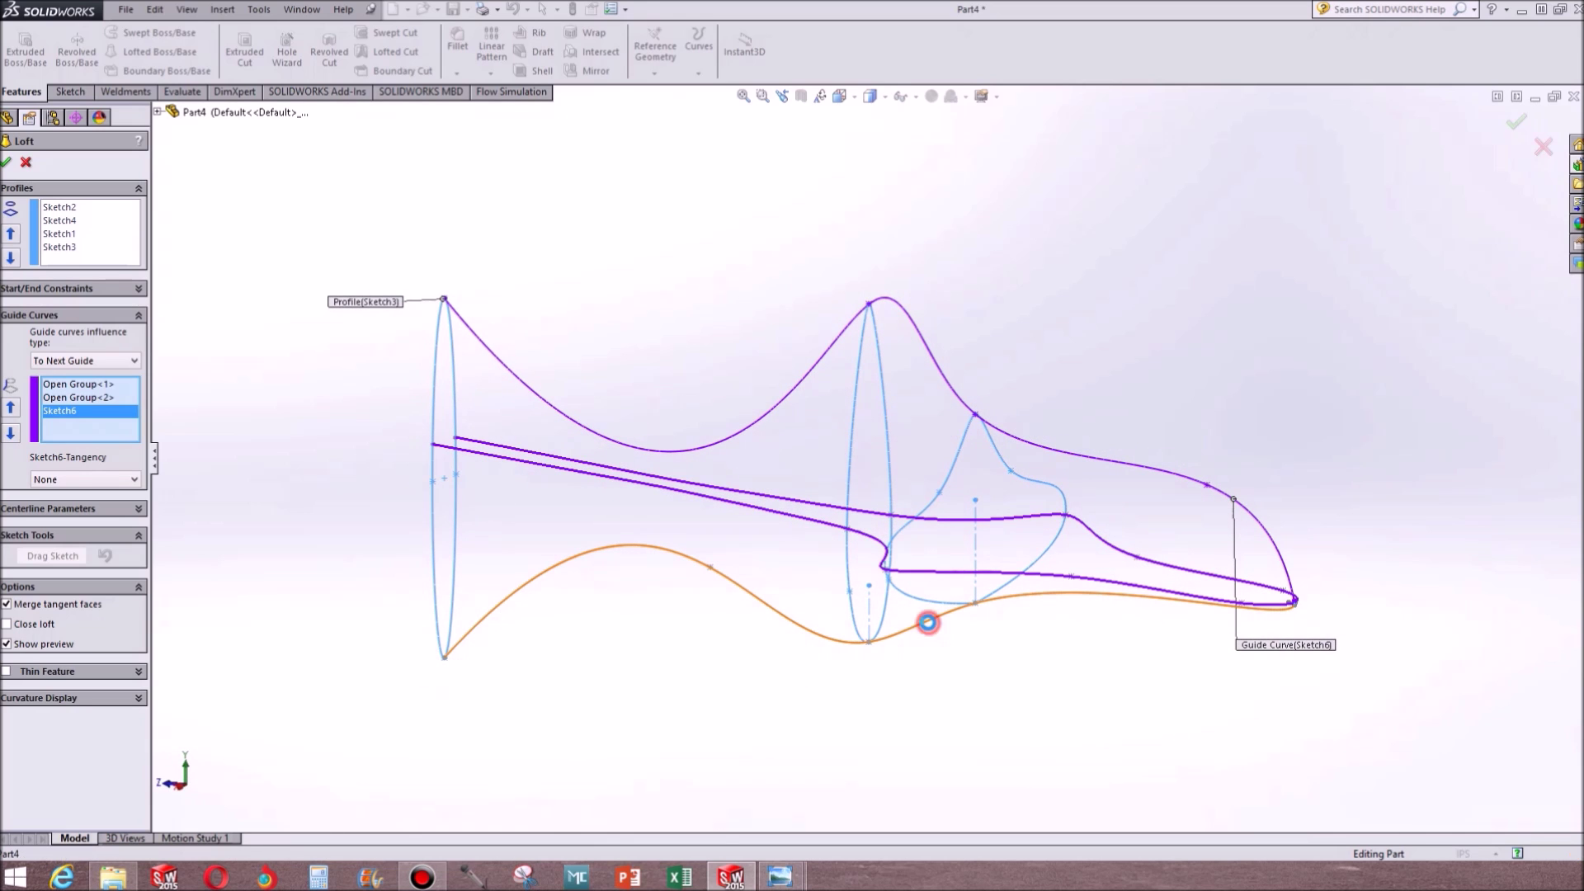
# Remove the top spline, Sketch6, from the guide curves and examine the loft preview around the nose circle
pyautogui.click(954, 391)
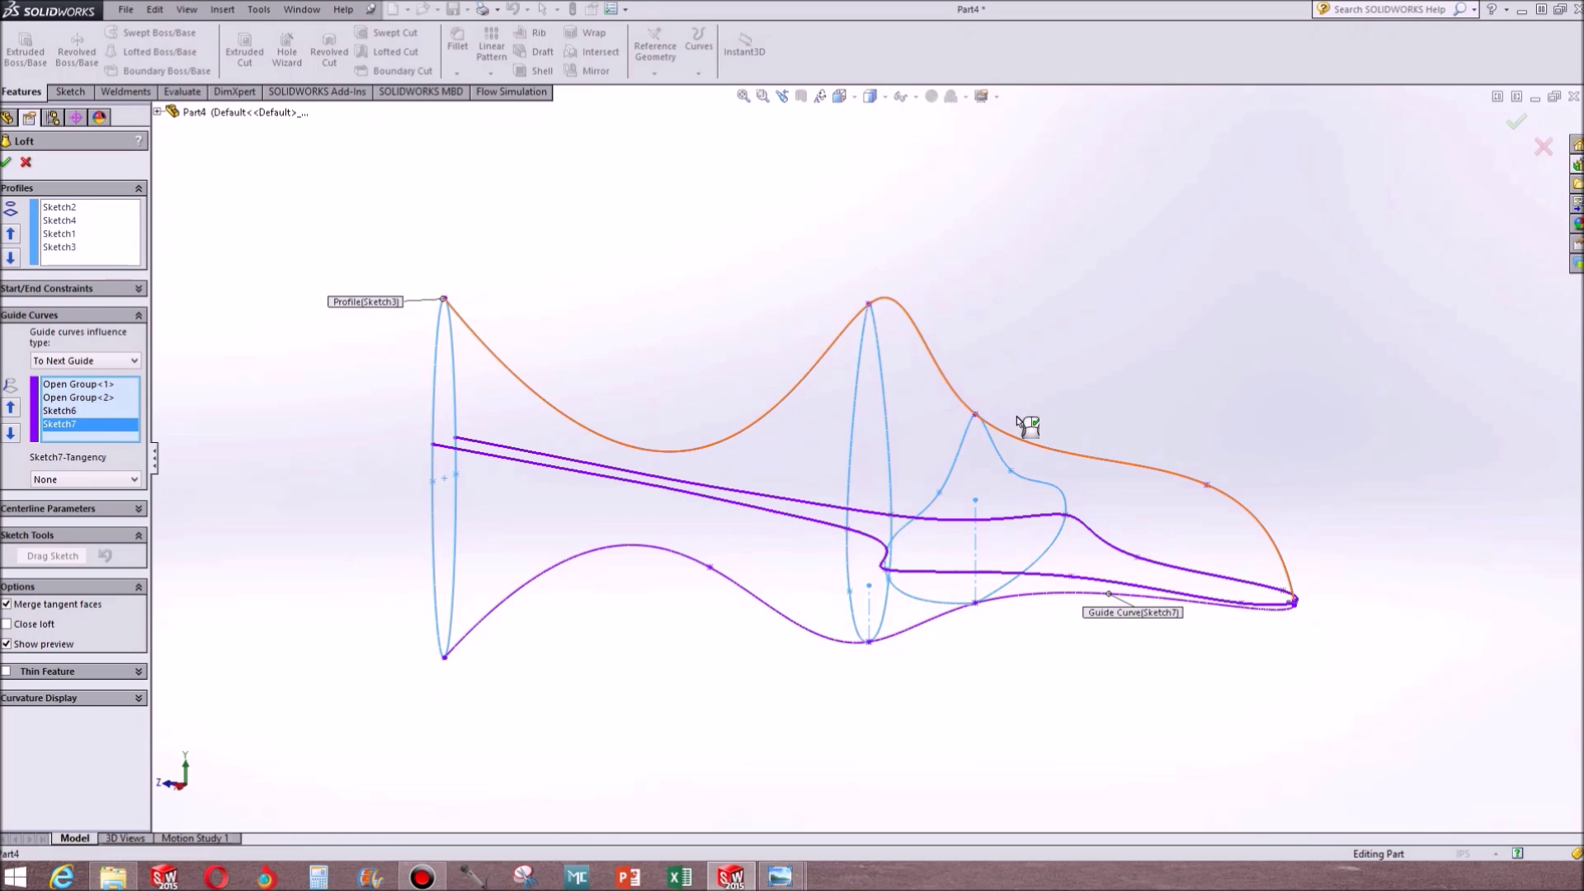
pyautogui.moveTo(1225, 510)
pyautogui.mouseDown(button='middle')
pyautogui.moveTo(1061, 520)
pyautogui.moveTo(742, 596)
pyautogui.mouseUp(button='middle')
pyautogui.scroll(-14, 738, 469)
pyautogui.scroll(7, 864, 446)
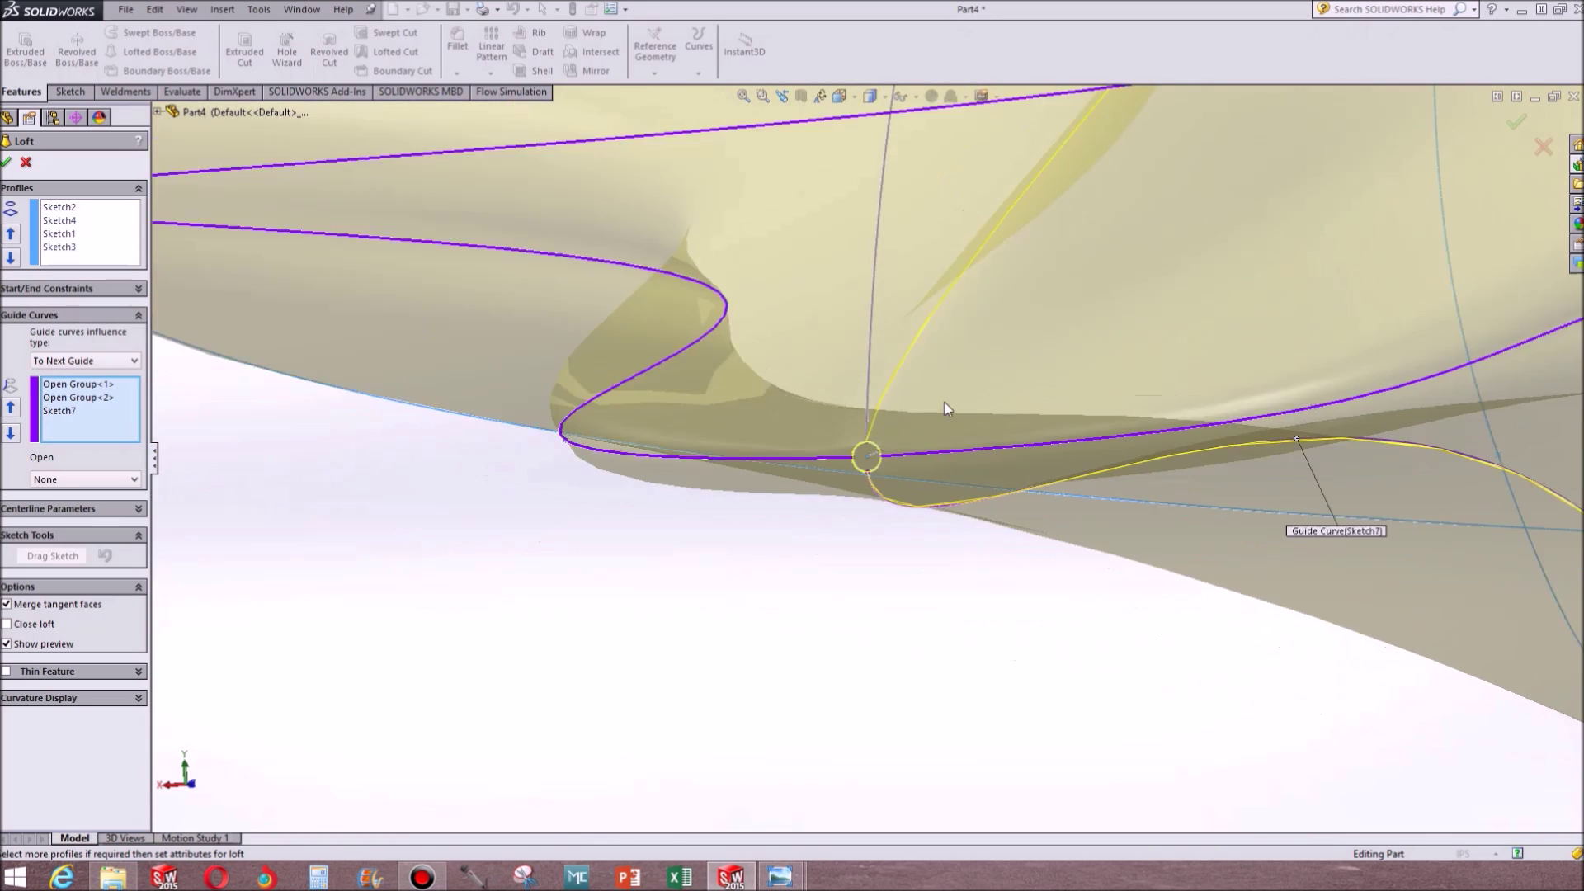
pyautogui.scroll(7, 945, 402)
pyautogui.moveTo(1032, 350); pyautogui.dragTo(957, 355, button='middle')
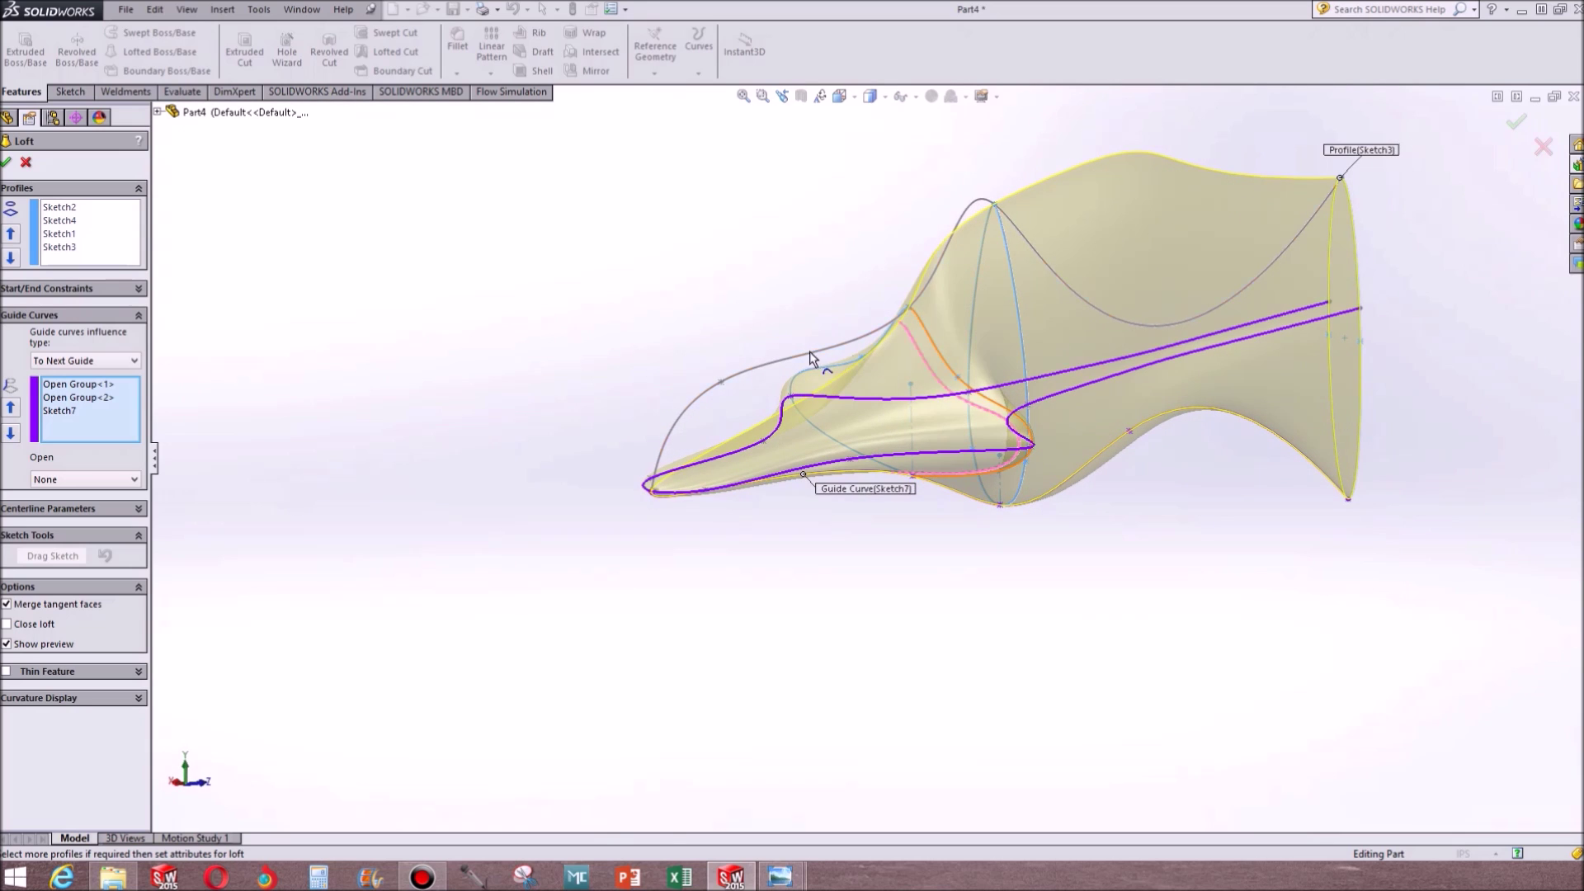
# Try the top spline, Sketch6, again as the loft's fourth guide curve, and cancel the loft
pyautogui.click(764, 363)
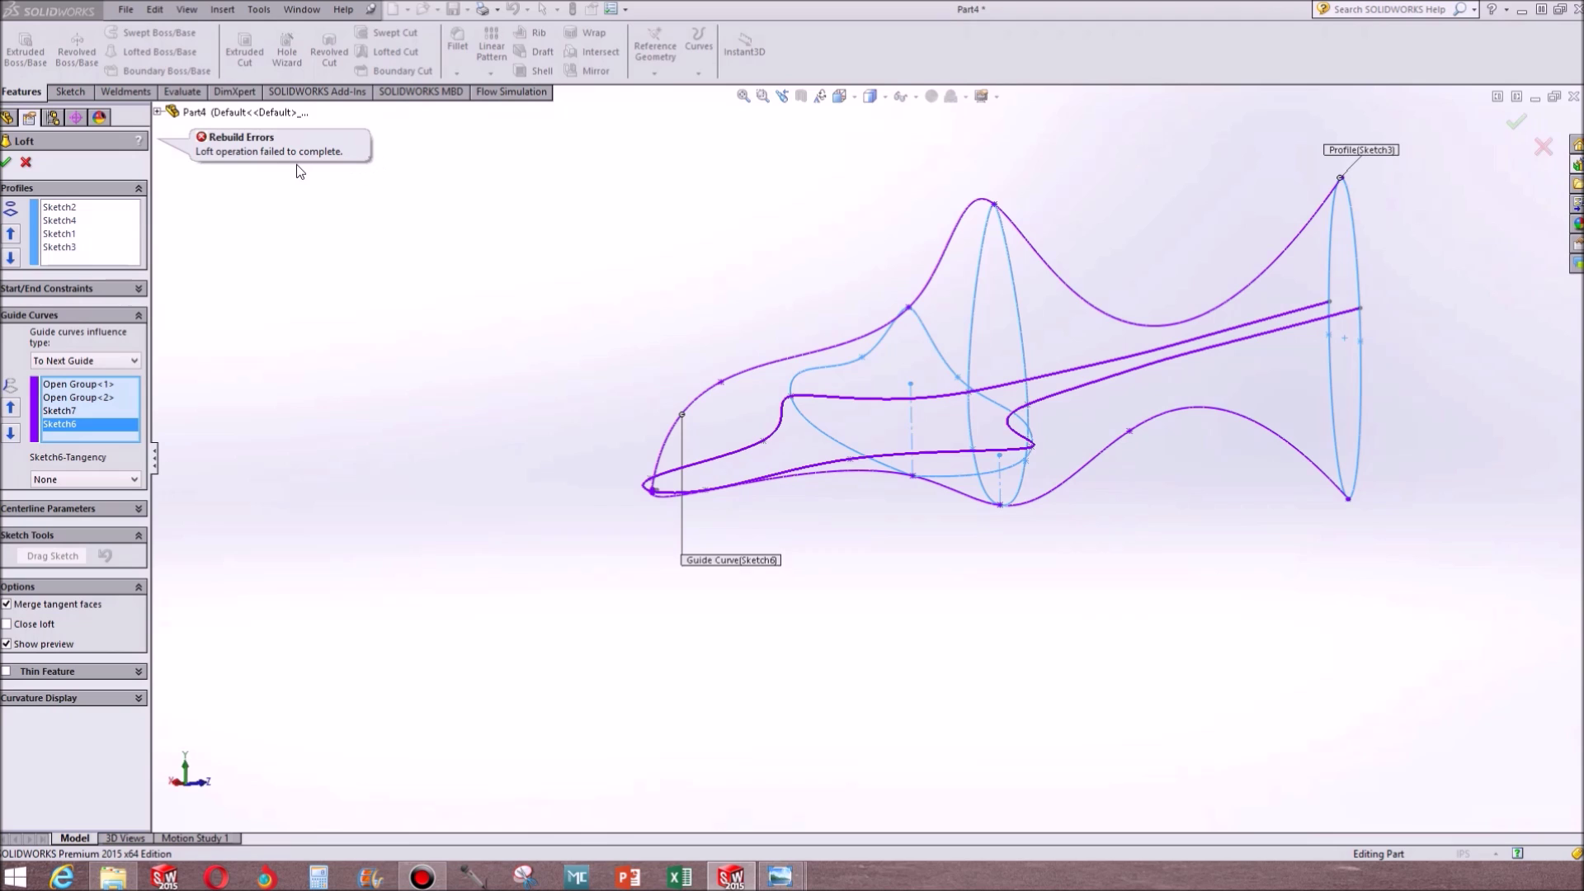
pyautogui.click(404, 385)
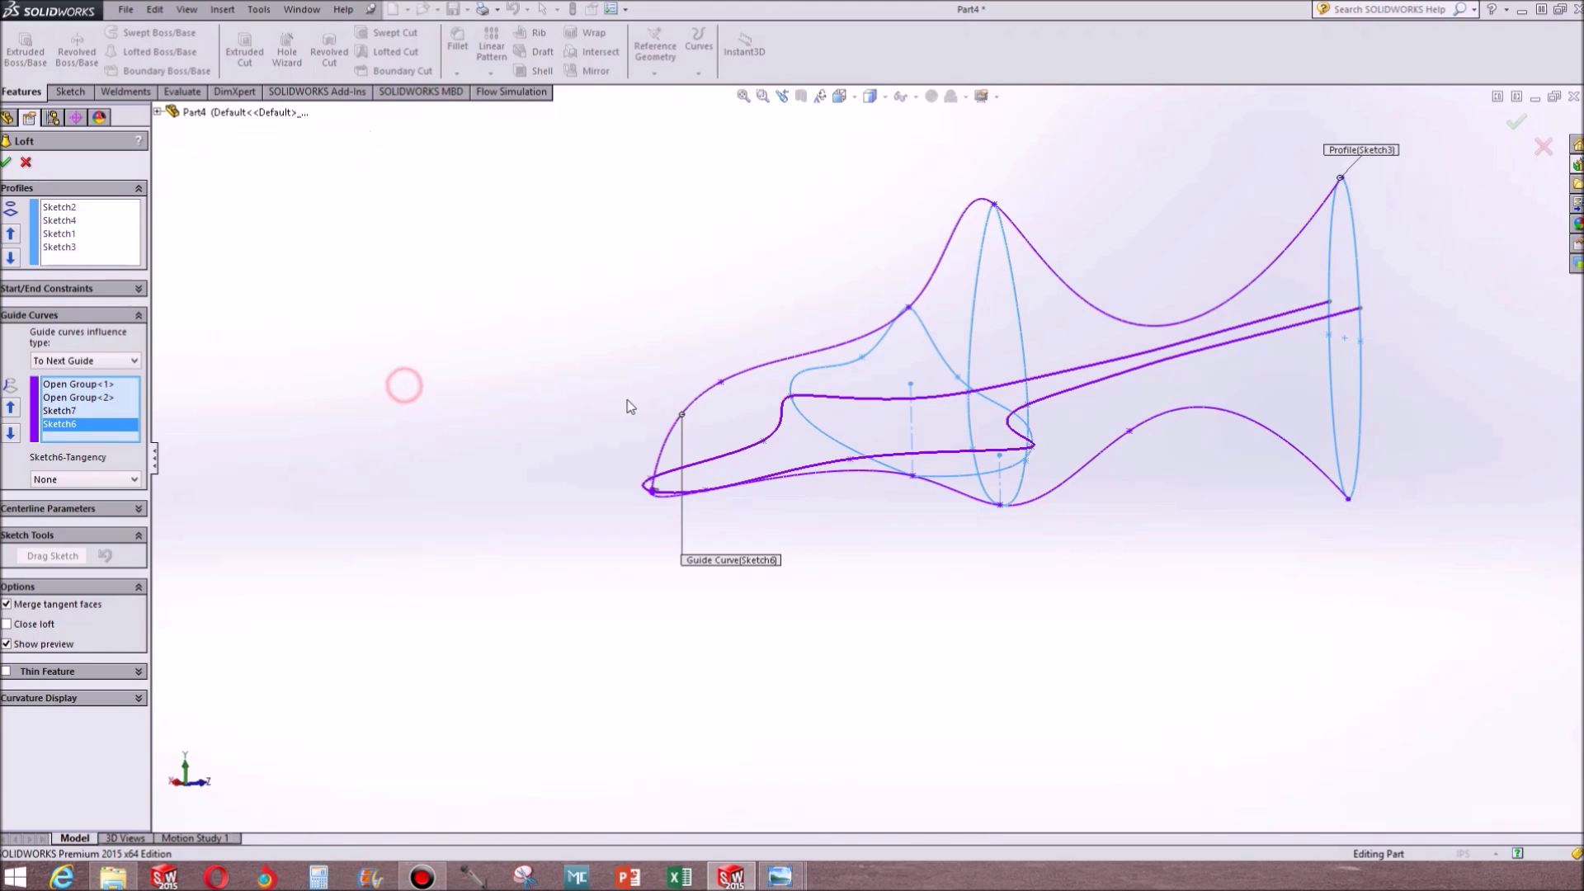
pyautogui.moveTo(938, 460); pyautogui.dragTo(875, 553, button='middle')
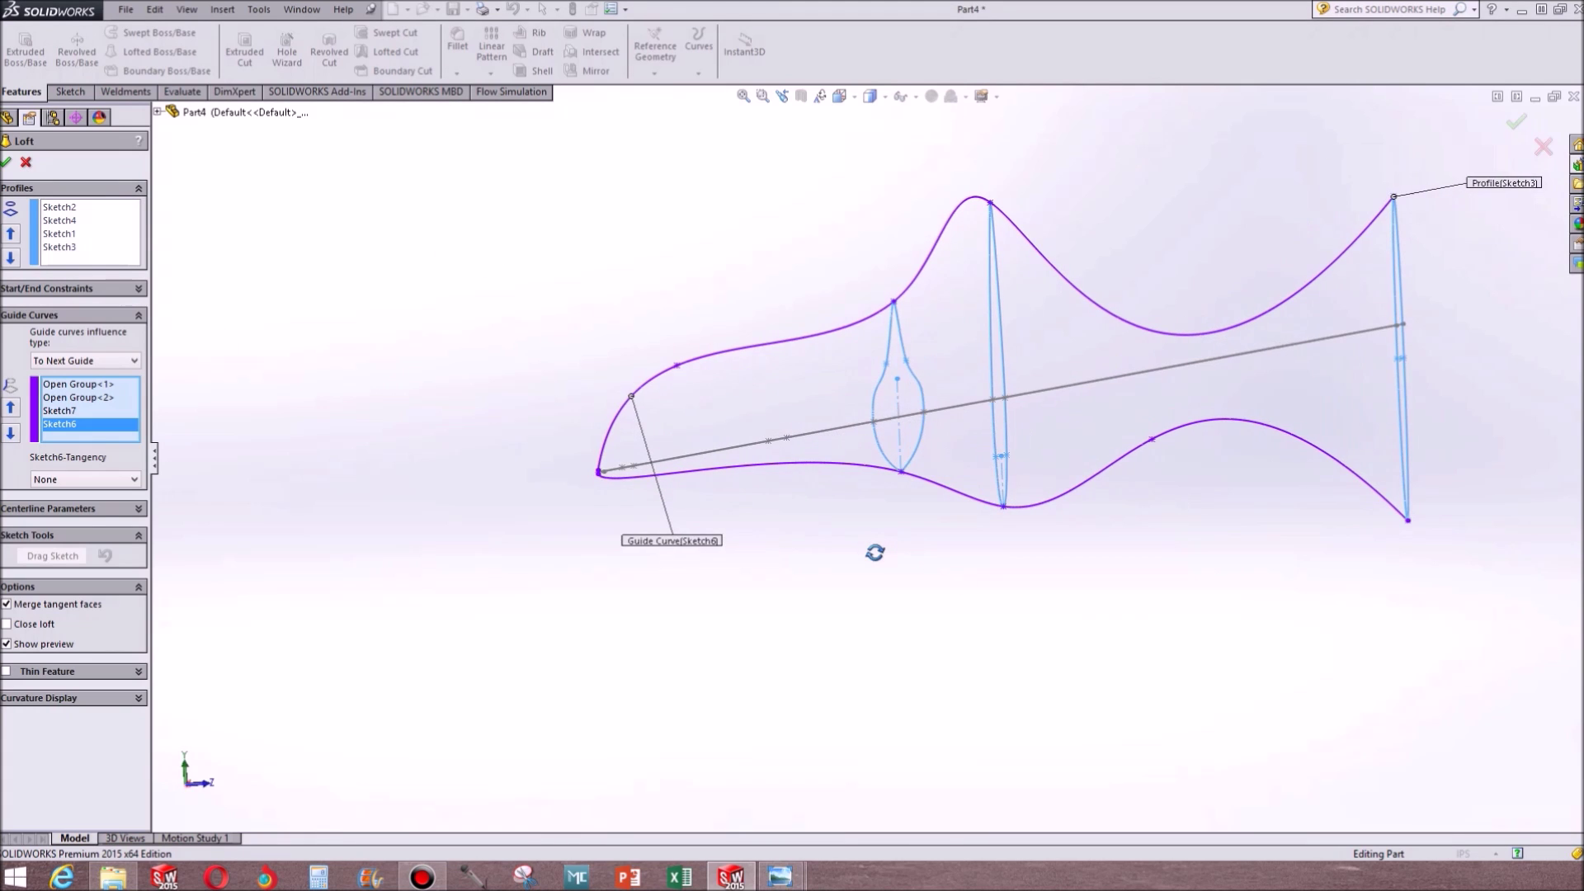
pyautogui.press('Escape')
# Edit the top guide spline, Sketch6, and slightly reshape it near the peak of the tall profile
pyautogui.rightClick(934, 288)
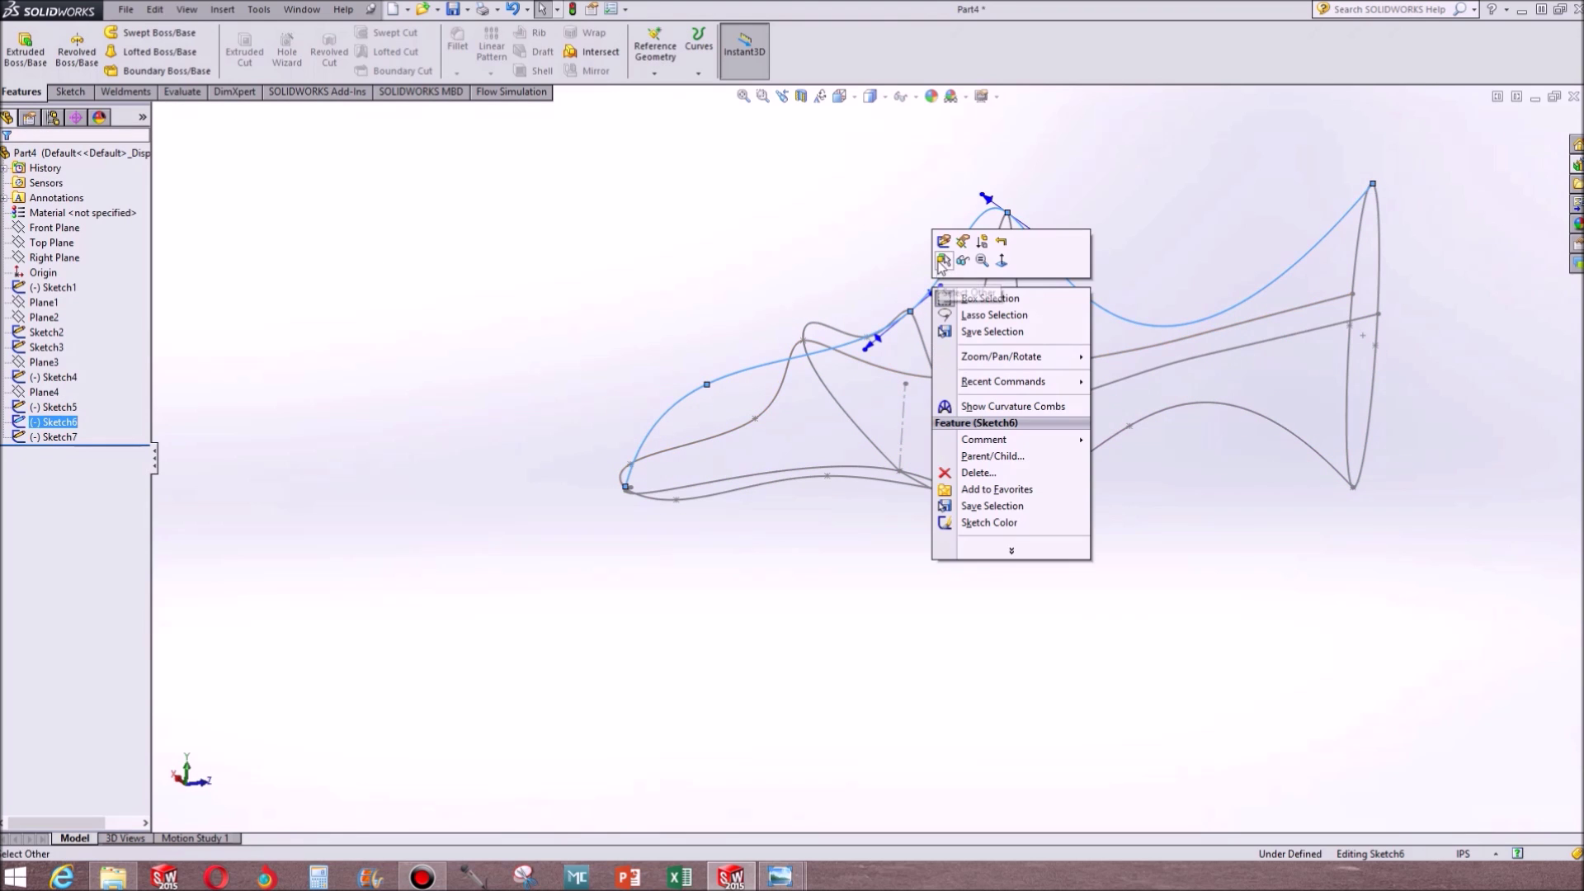
pyautogui.click(936, 239)
pyautogui.moveTo(1032, 247); pyautogui.dragTo(1036, 234)
pyautogui.moveTo(1036, 240)
pyautogui.mouseDown(button='middle')
pyautogui.moveTo(1184, 506)
pyautogui.moveTo(1365, 619)
pyautogui.moveTo(1336, 540)
pyautogui.moveTo(1037, 358)
pyautogui.mouseUp(button='middle')
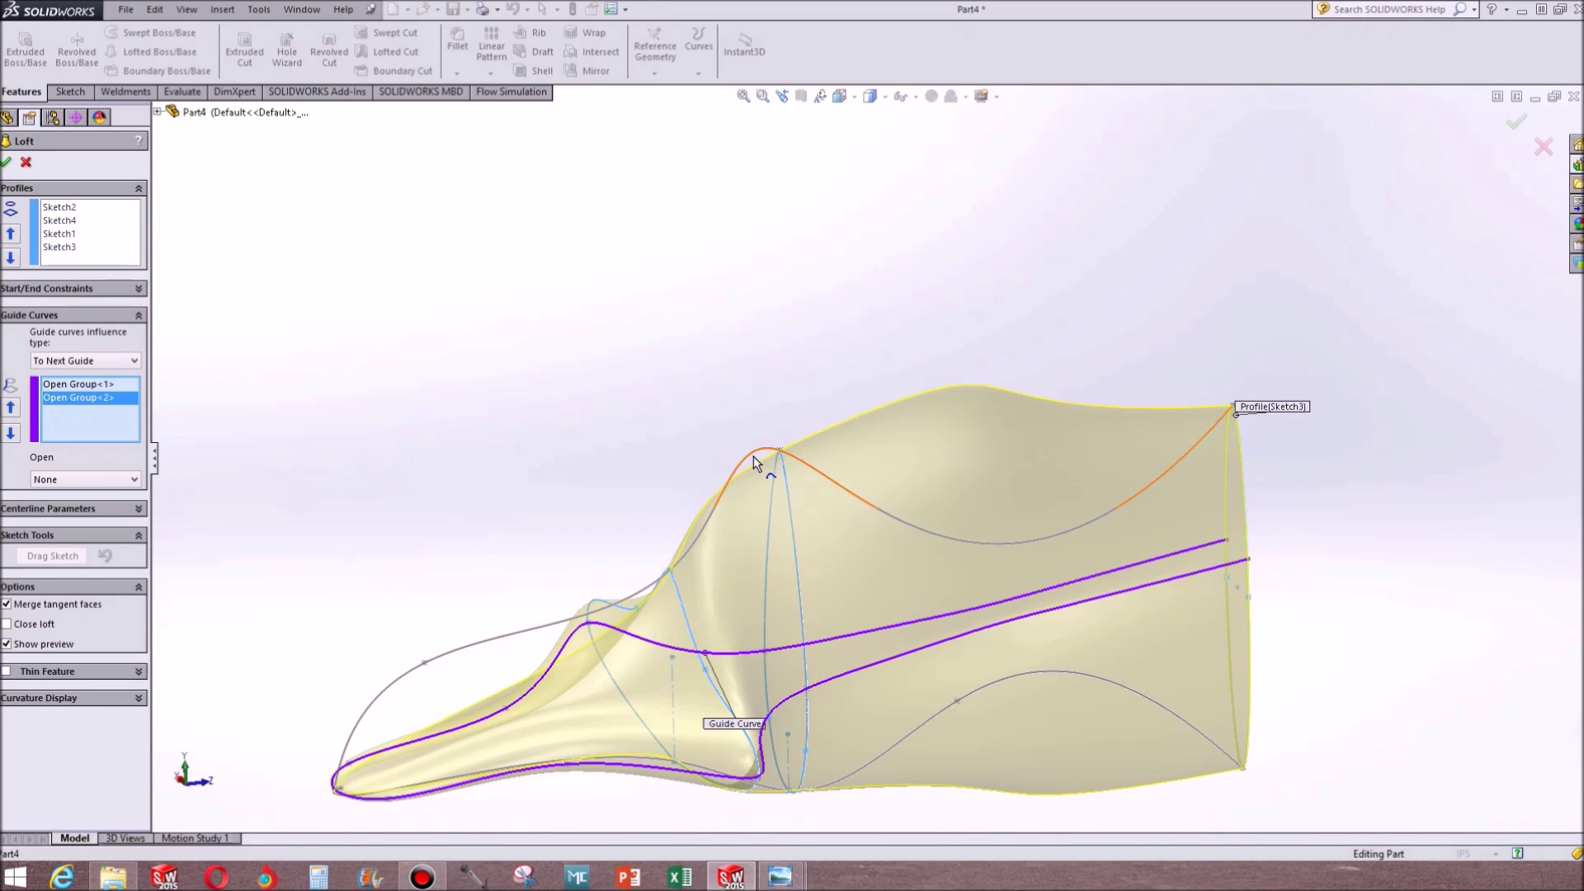
# Add the top spline, Sketch6, and the bottom spline, Sketch7, as the loft's third and fourth guide curves
pyautogui.click(760, 458)
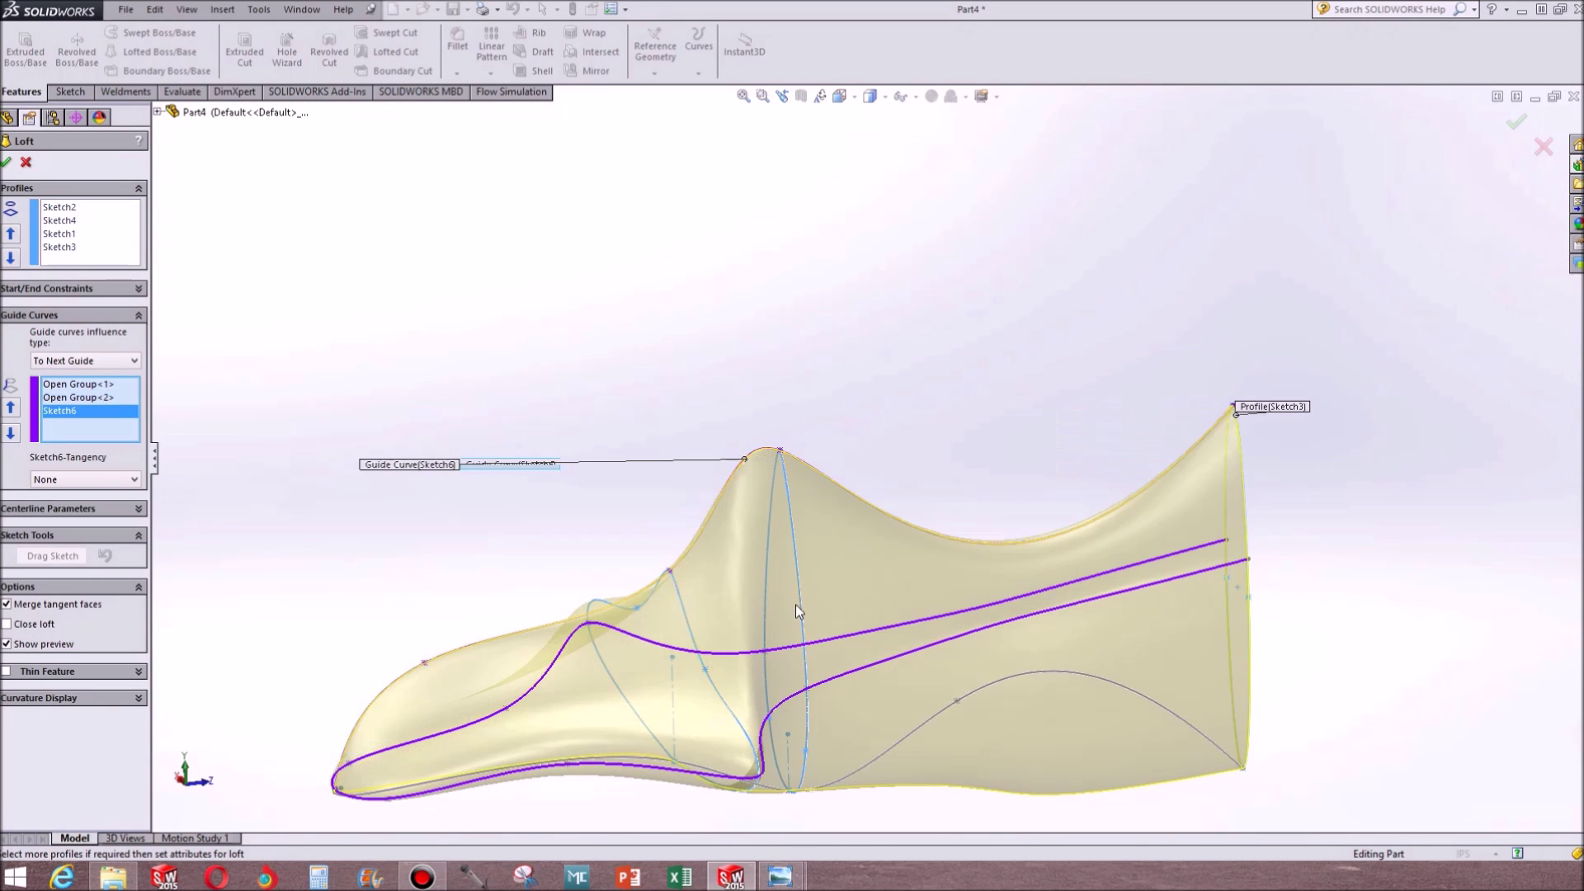
pyautogui.scroll(2, 909, 658)
pyautogui.scroll(-2, 906, 657)
pyautogui.moveTo(987, 634); pyautogui.dragTo(989, 587, button='middle')
pyautogui.click(919, 541)
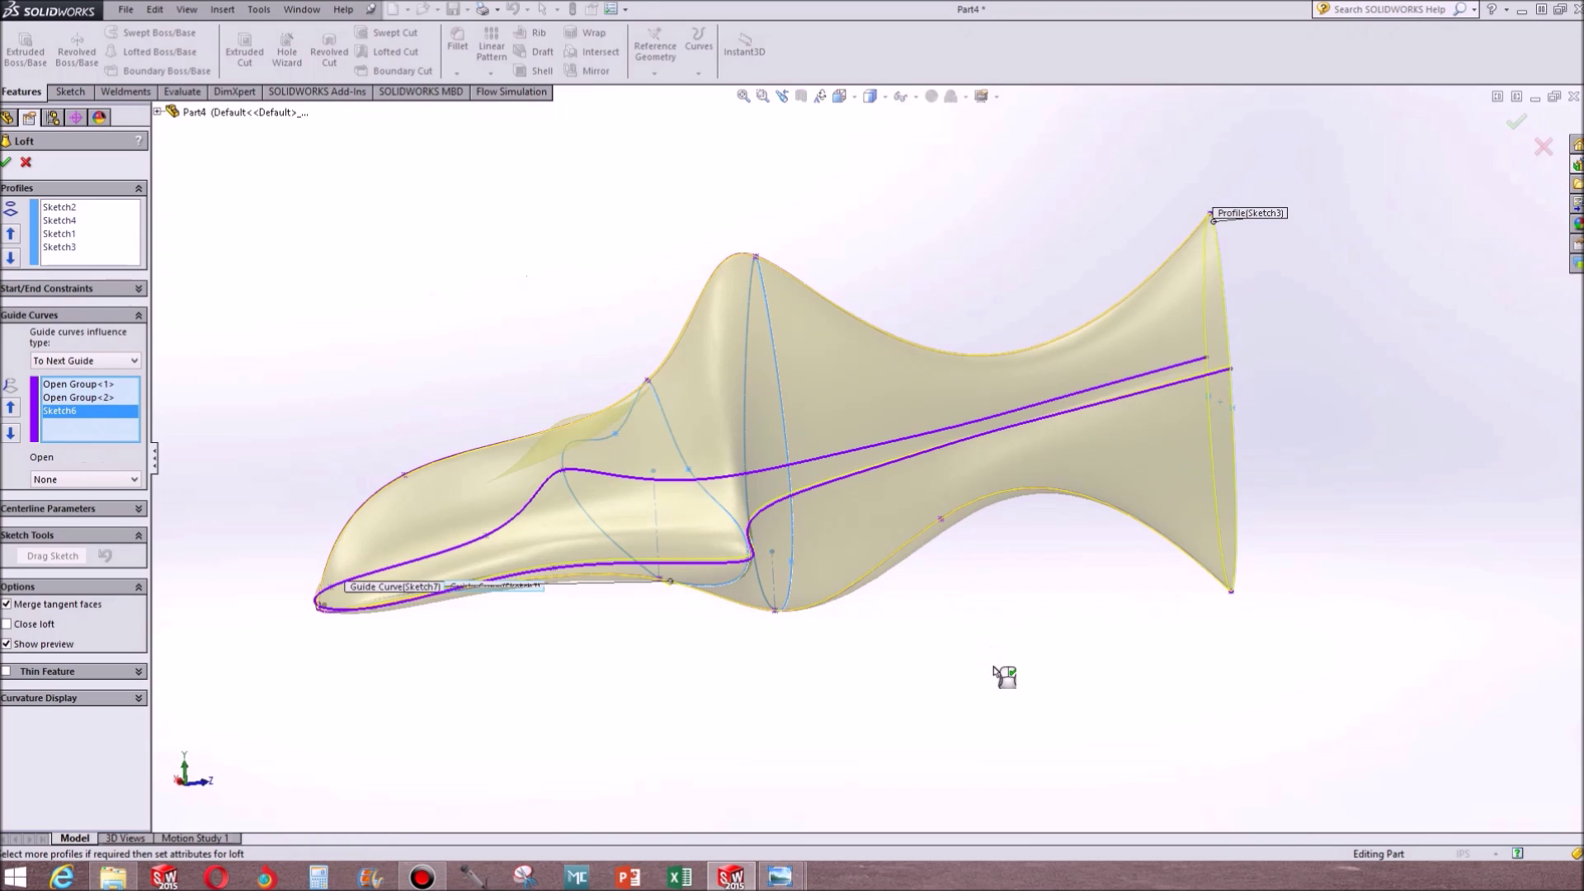
pyautogui.moveTo(1007, 578); pyautogui.dragTo(987, 509, button='middle')
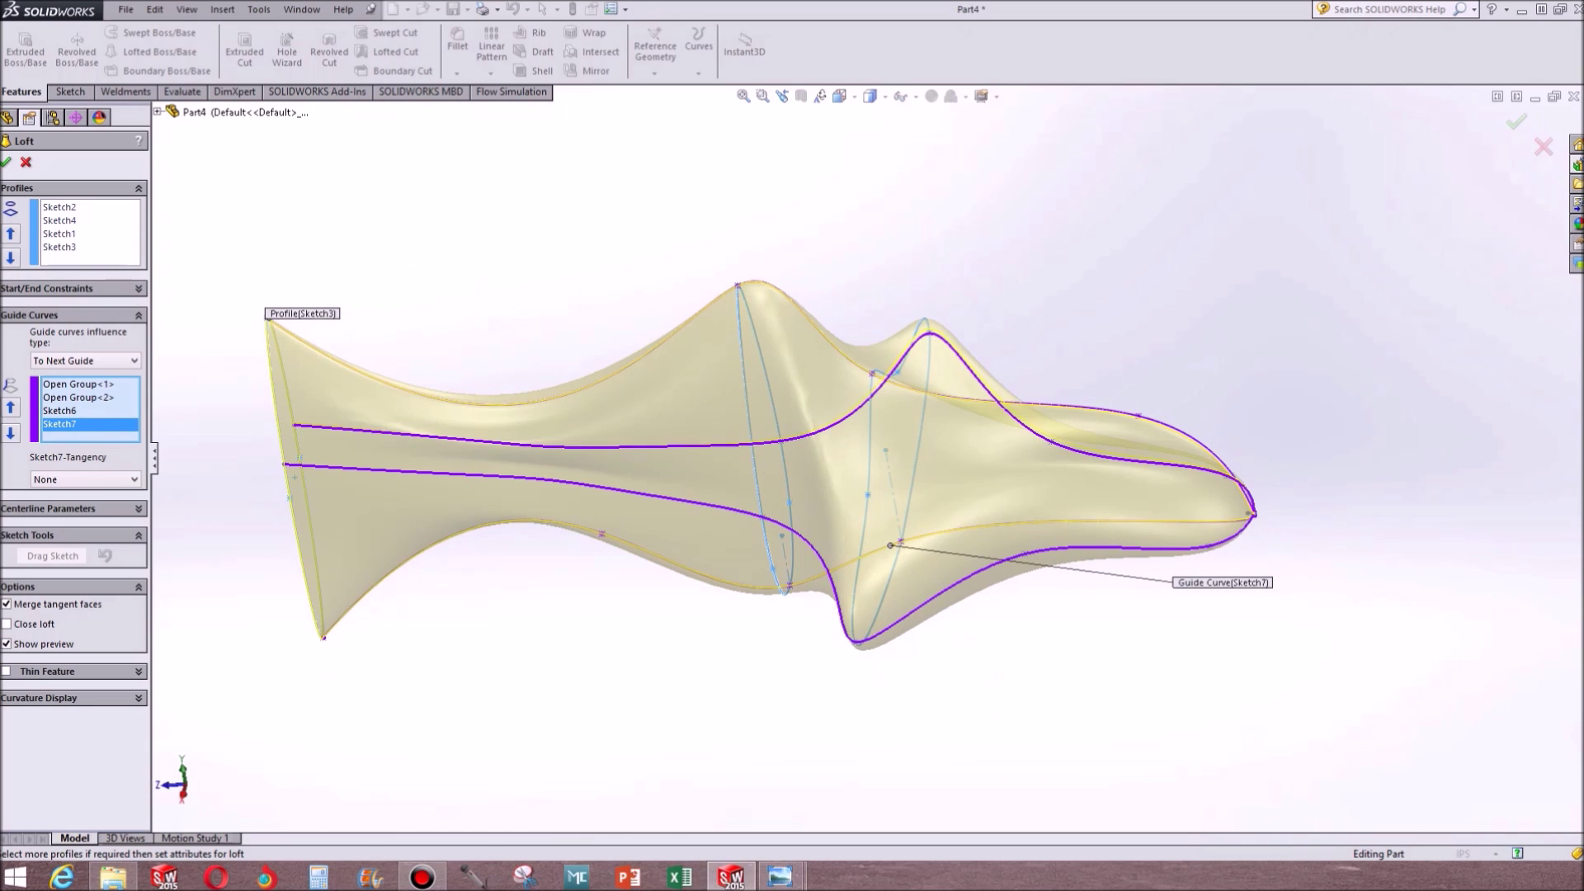
pyautogui.moveTo(1189, 643); pyautogui.dragTo(1562, 553, button='middle')
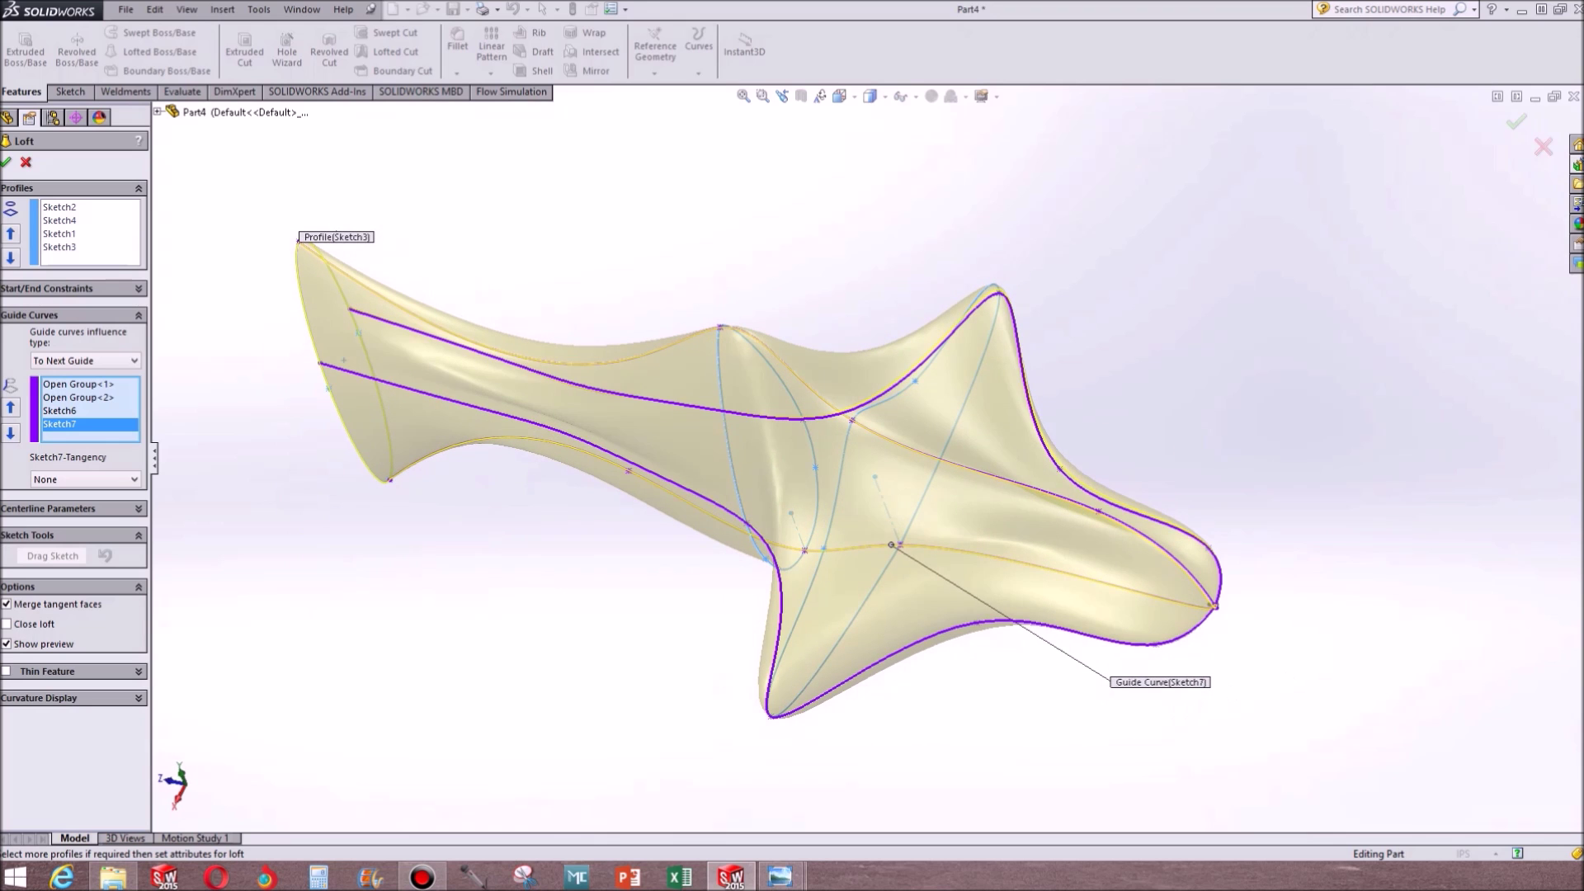
# Compare the loft preview with the reference photo in Windows Photo Viewer from a similar viewing angle
pyautogui.hotkey('alt', 'Tab')
pyautogui.moveTo(1179, 351); pyautogui.dragTo(1583, 336)
pyautogui.moveTo(1197, 485); pyautogui.dragTo(910, 535, button='middle')
pyautogui.hotkey('alt', 'Tab')
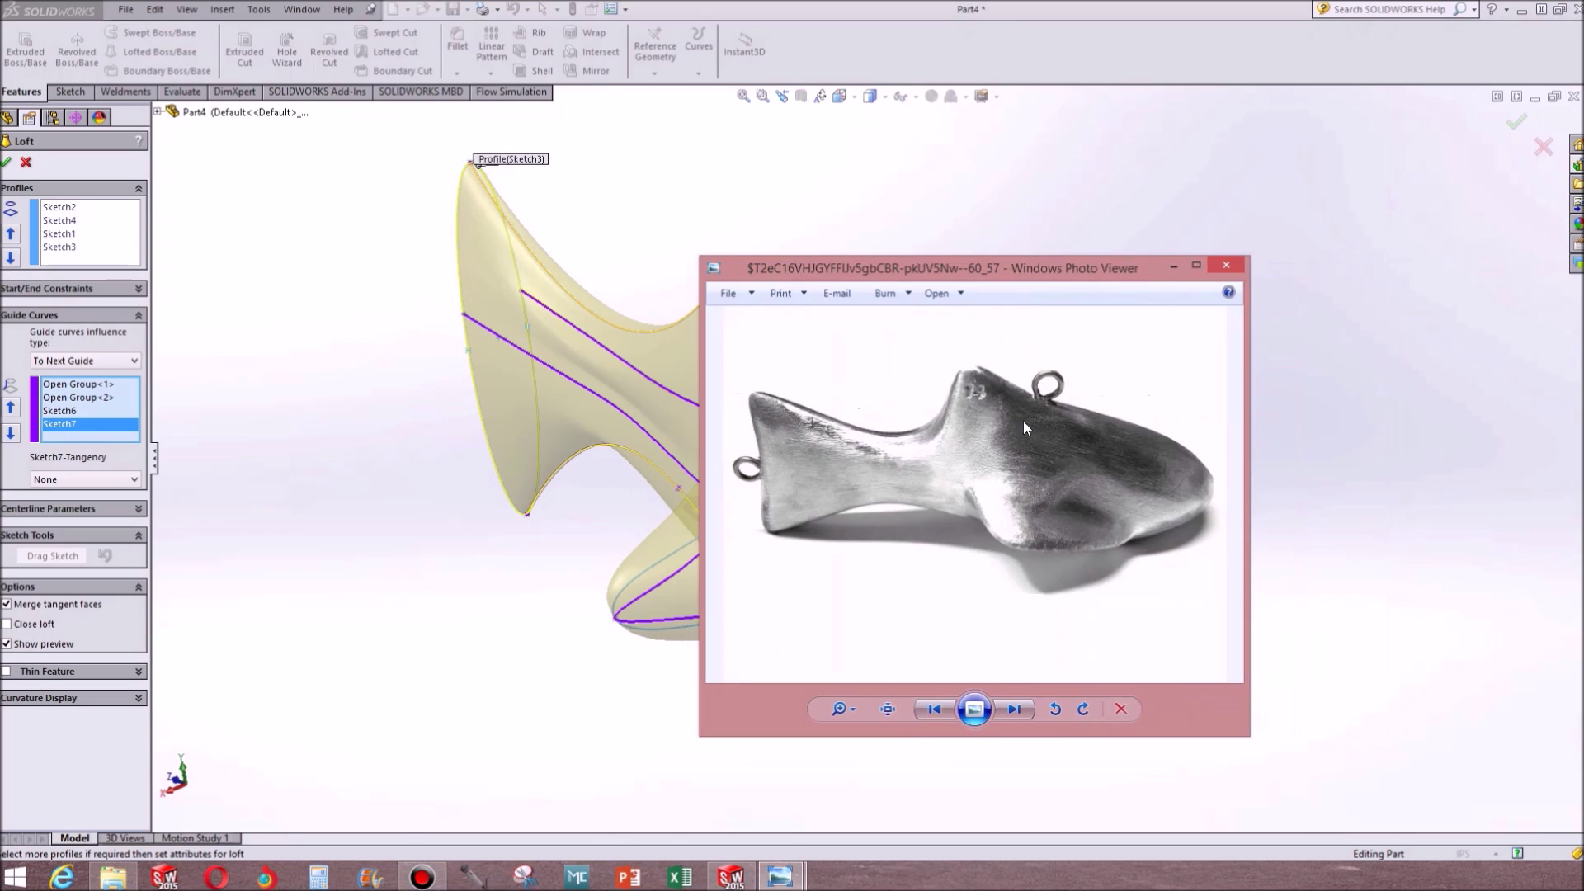
pyautogui.click(1067, 244)
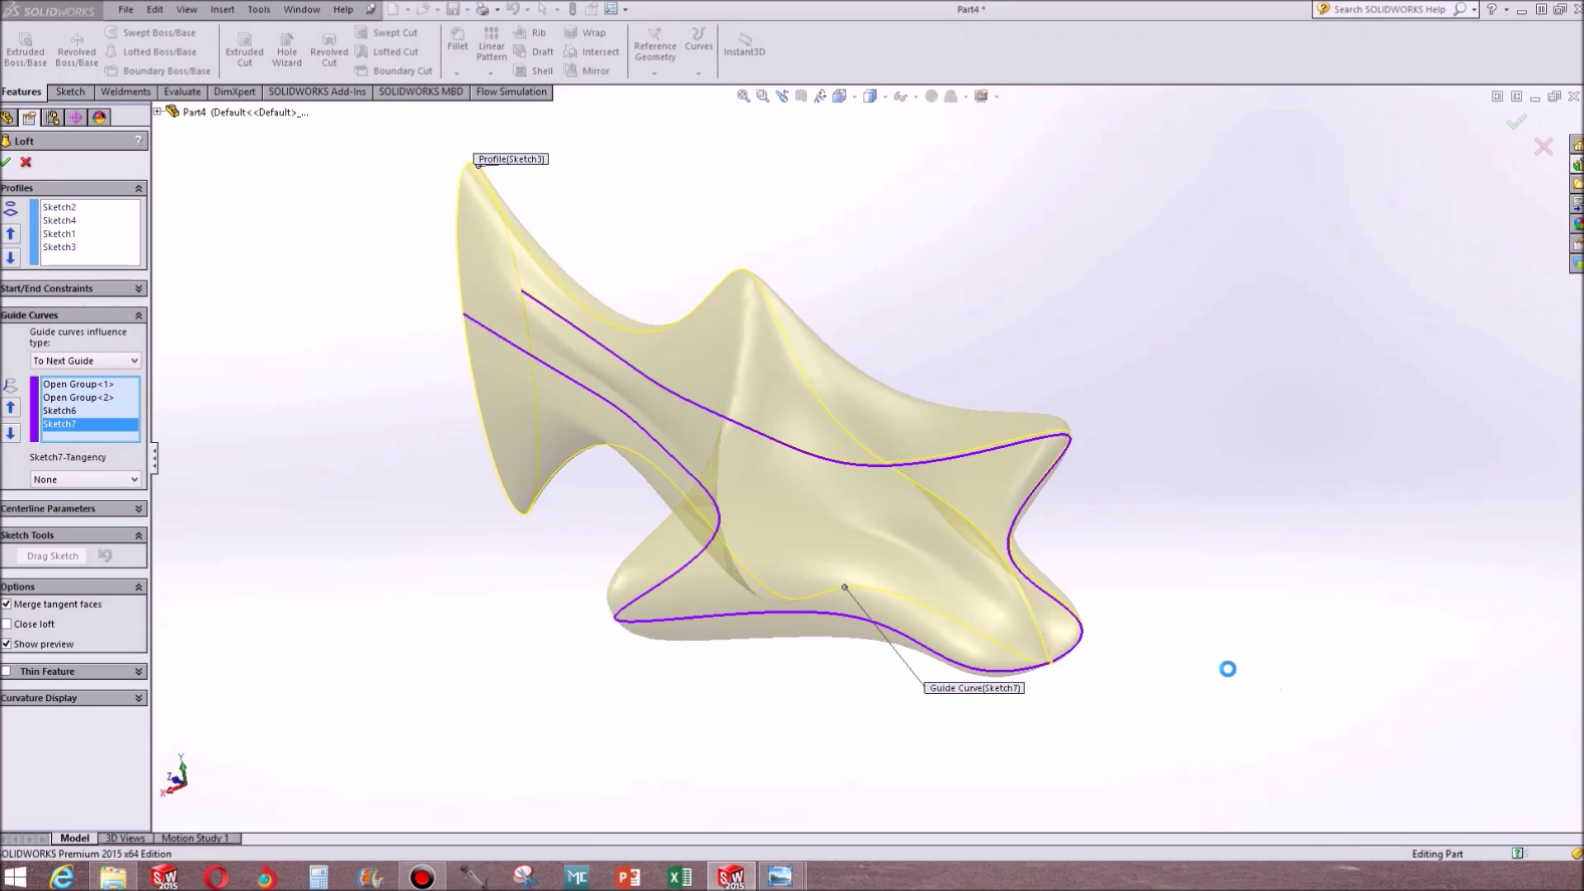
# Build the loft with all four guide curves and examine the solid from above and at an angle
pyautogui.moveTo(949, 584); pyautogui.dragTo(953, 751, button='middle')
pyautogui.click(1000, 827)
pyautogui.moveTo(867, 637); pyautogui.dragTo(856, 697, button='middle')
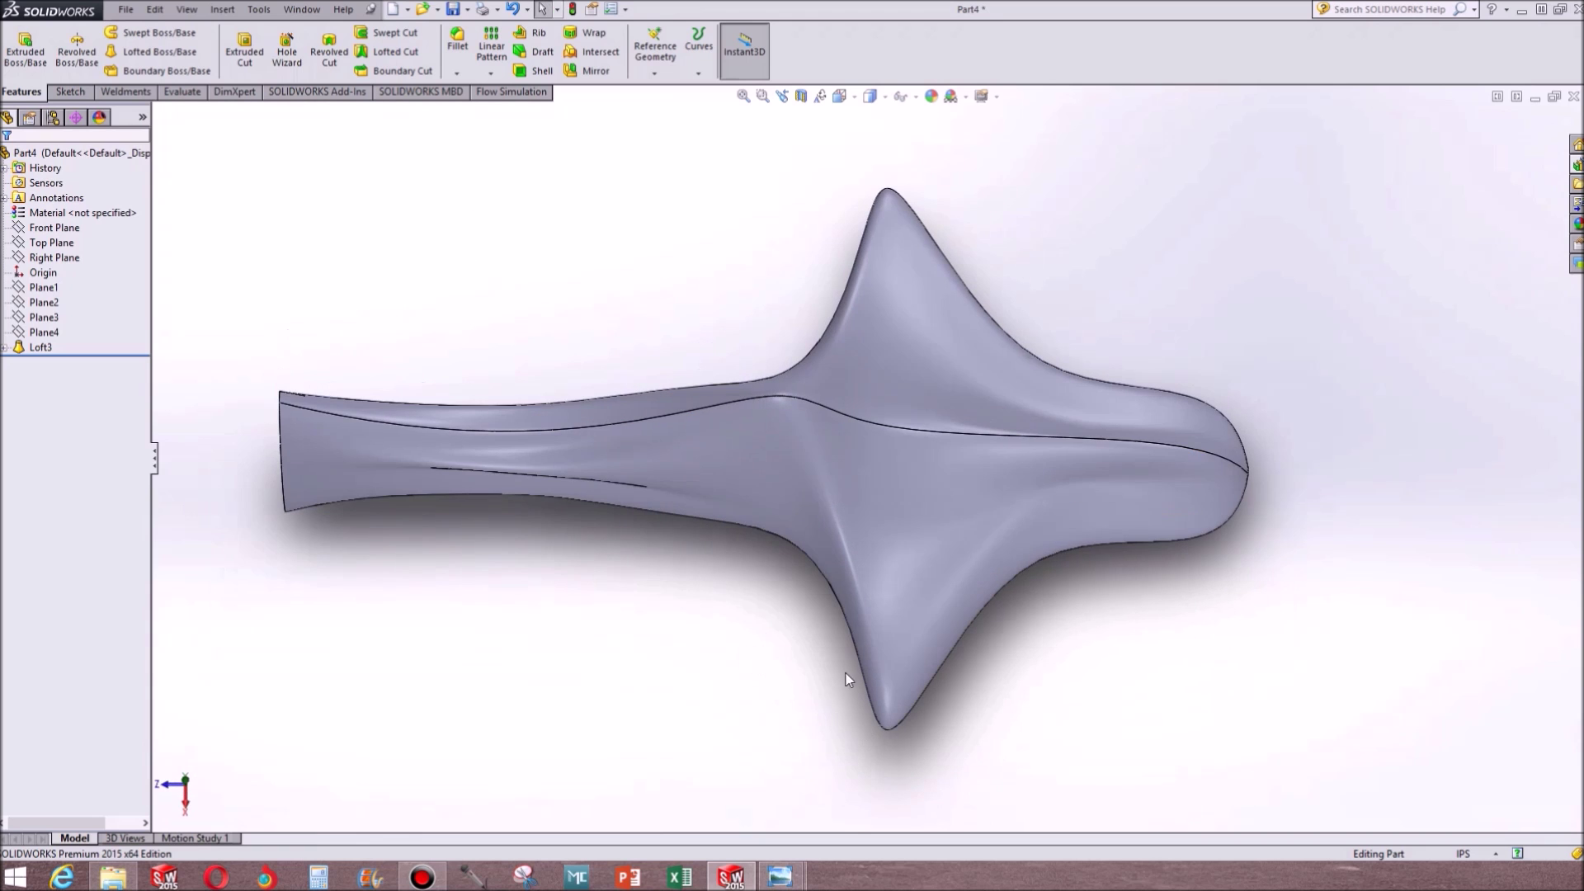
pyautogui.moveTo(1167, 725); pyautogui.dragTo(929, 509, button='middle')
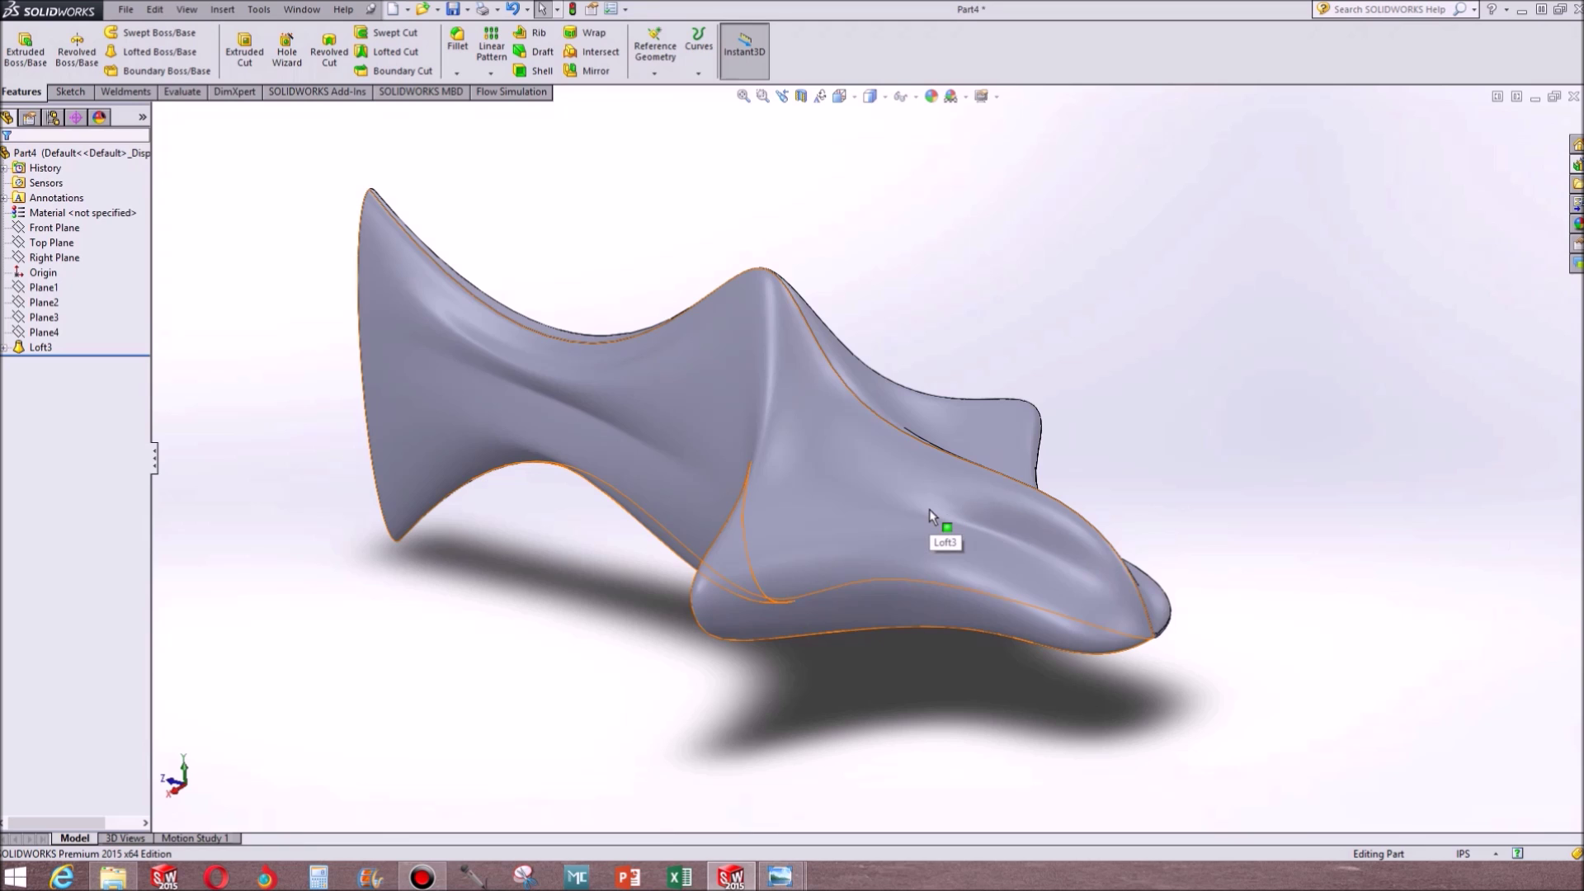
pyautogui.scroll(-4, 929, 509)
pyautogui.scroll(4, 854, 461)
# Delete the loft feature
pyautogui.click(37, 347)
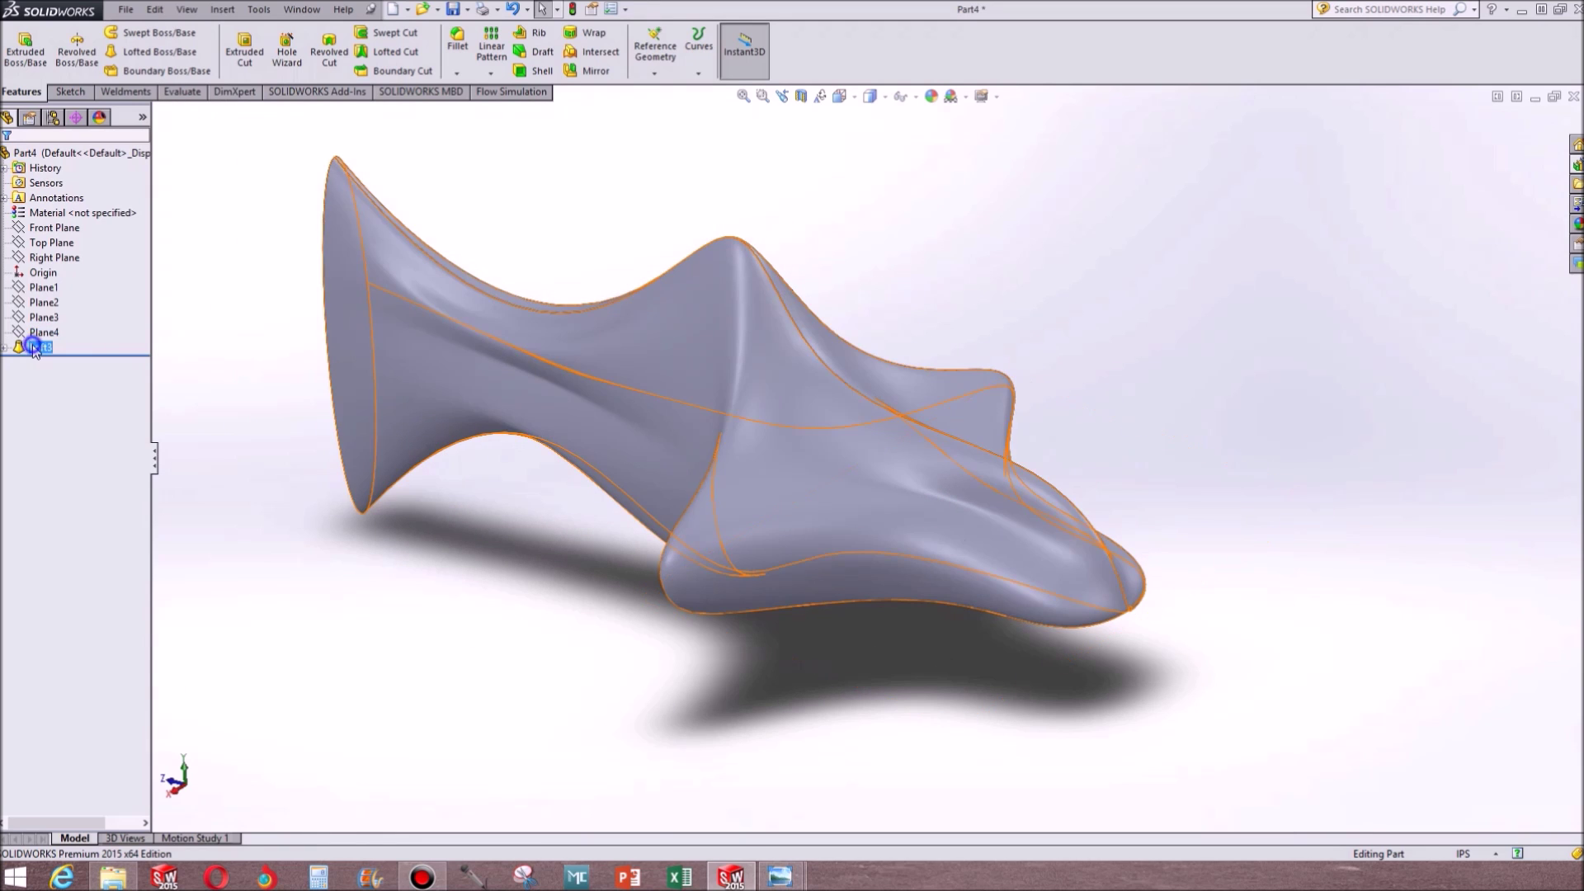
pyautogui.rightClick(35, 348)
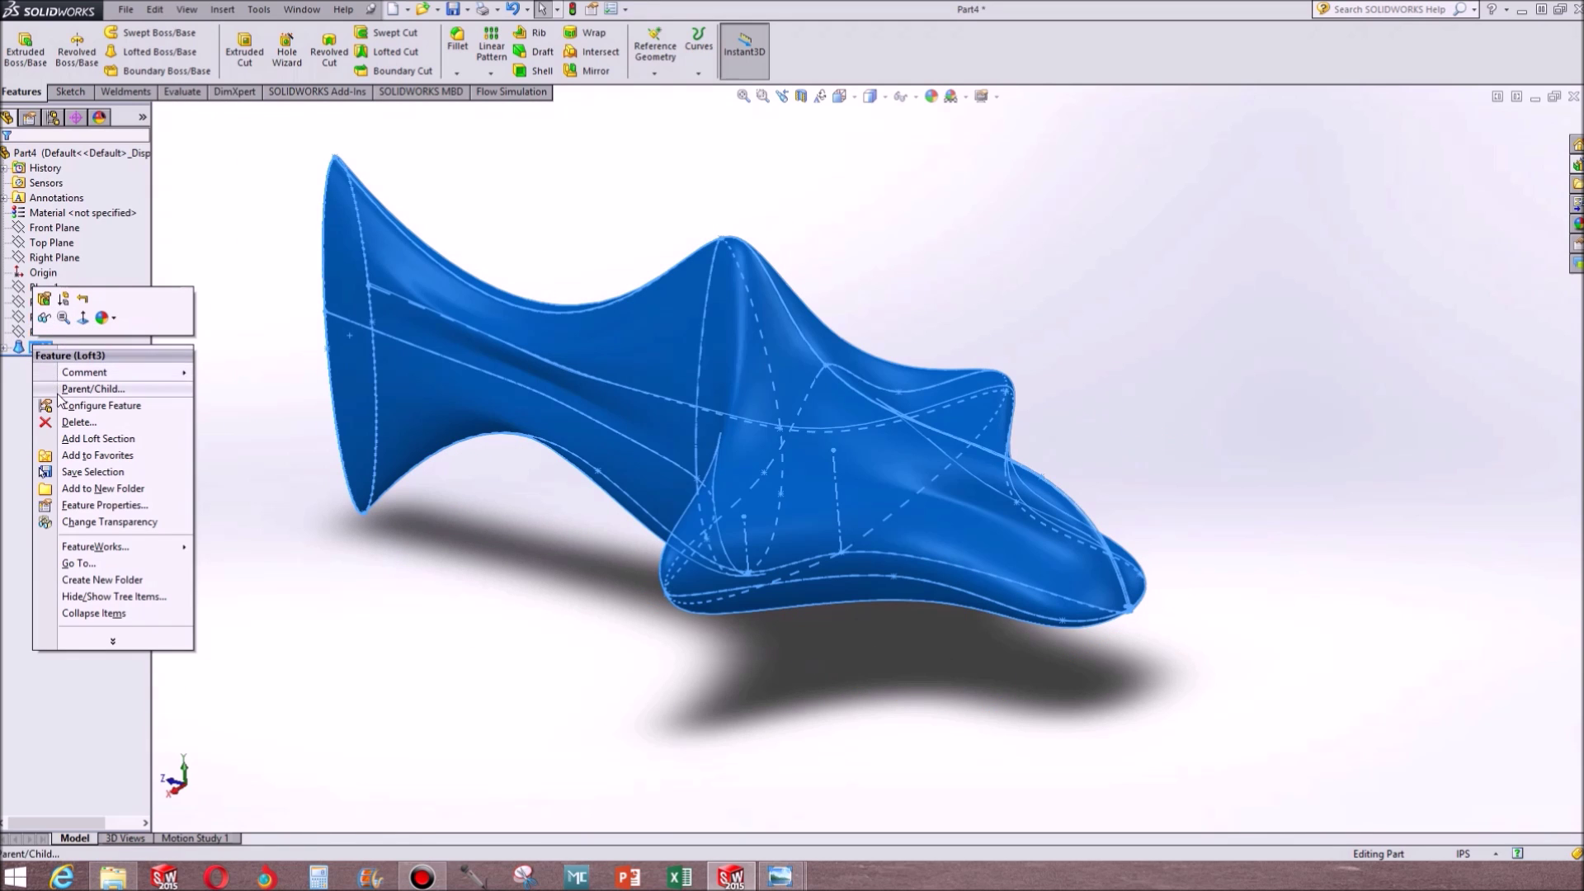
pyautogui.click(77, 420)
# Create a reference plane offset 0.375 in from the Front Plane, flipped toward the nose of the fish
pyautogui.moveTo(1341, 541)
pyautogui.mouseDown(button='middle')
pyautogui.moveTo(1280, 463)
pyautogui.moveTo(1266, 485)
pyautogui.moveTo(1163, 418)
pyautogui.moveTo(1177, 442)
pyautogui.moveTo(682, 327)
pyautogui.mouseUp(button='middle')
pyautogui.click(640, 67)
pyautogui.click(660, 104)
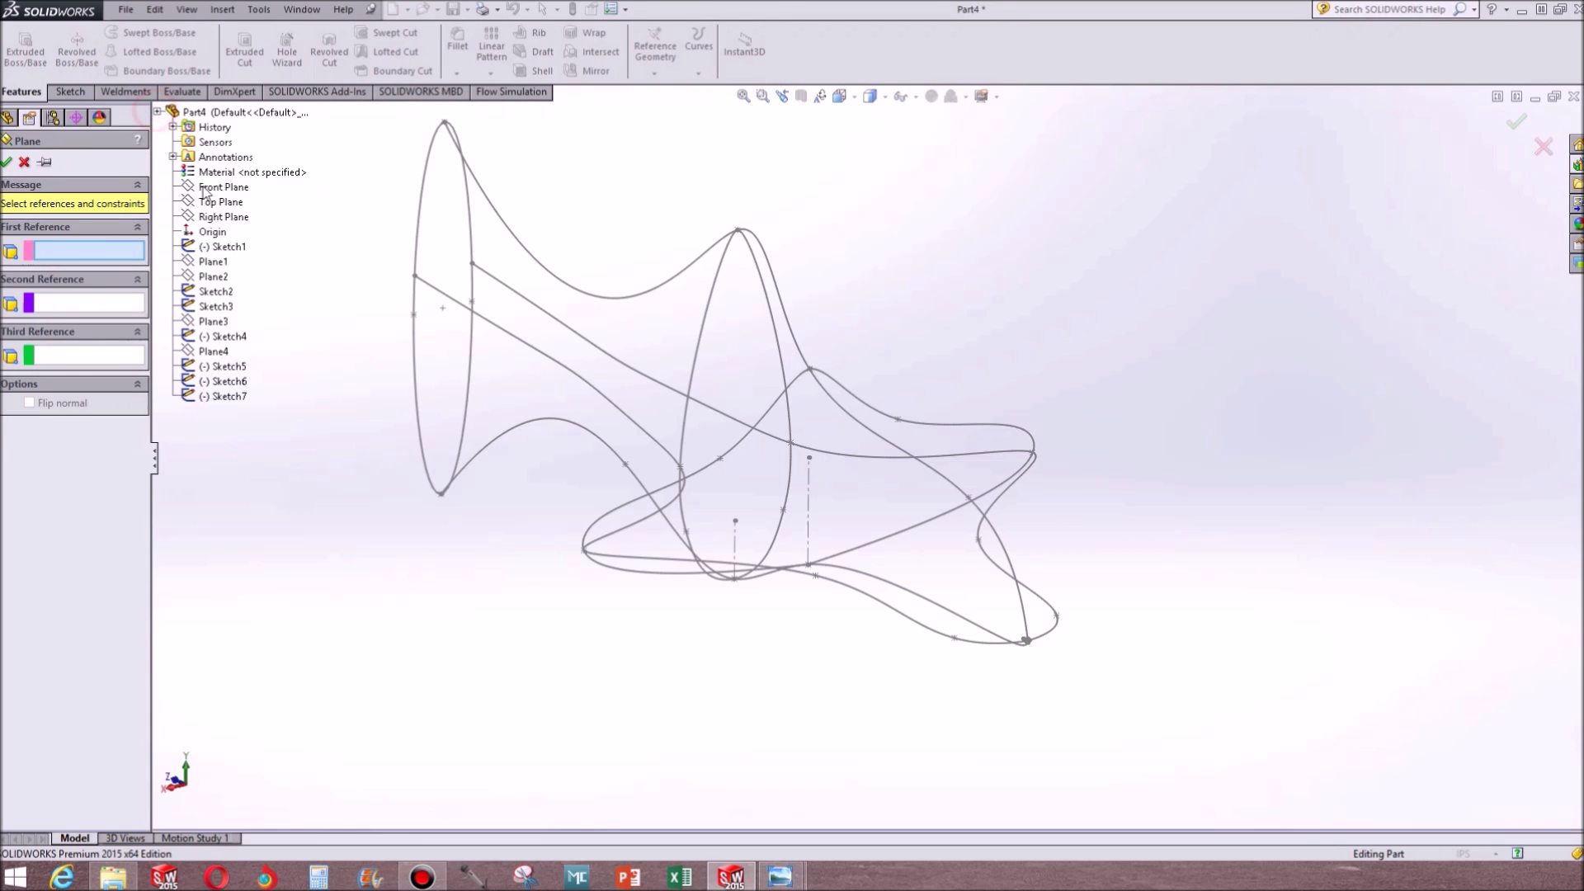
pyautogui.click(221, 187)
pyautogui.moveTo(513, 318); pyautogui.dragTo(901, 484, button='middle')
pyautogui.click(136, 364)
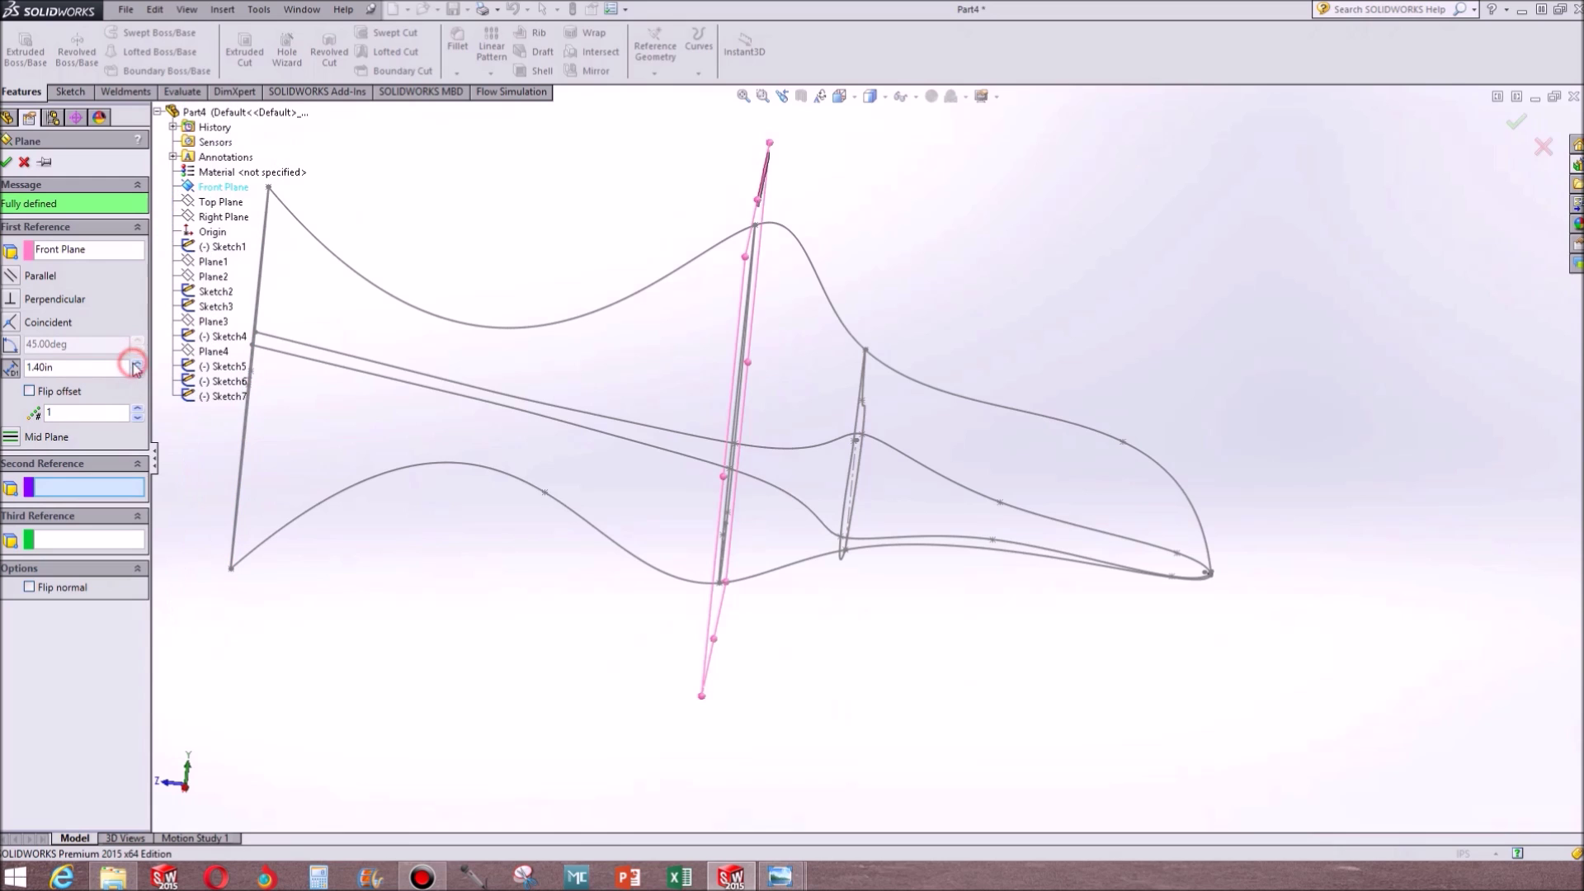
pyautogui.click(137, 372)
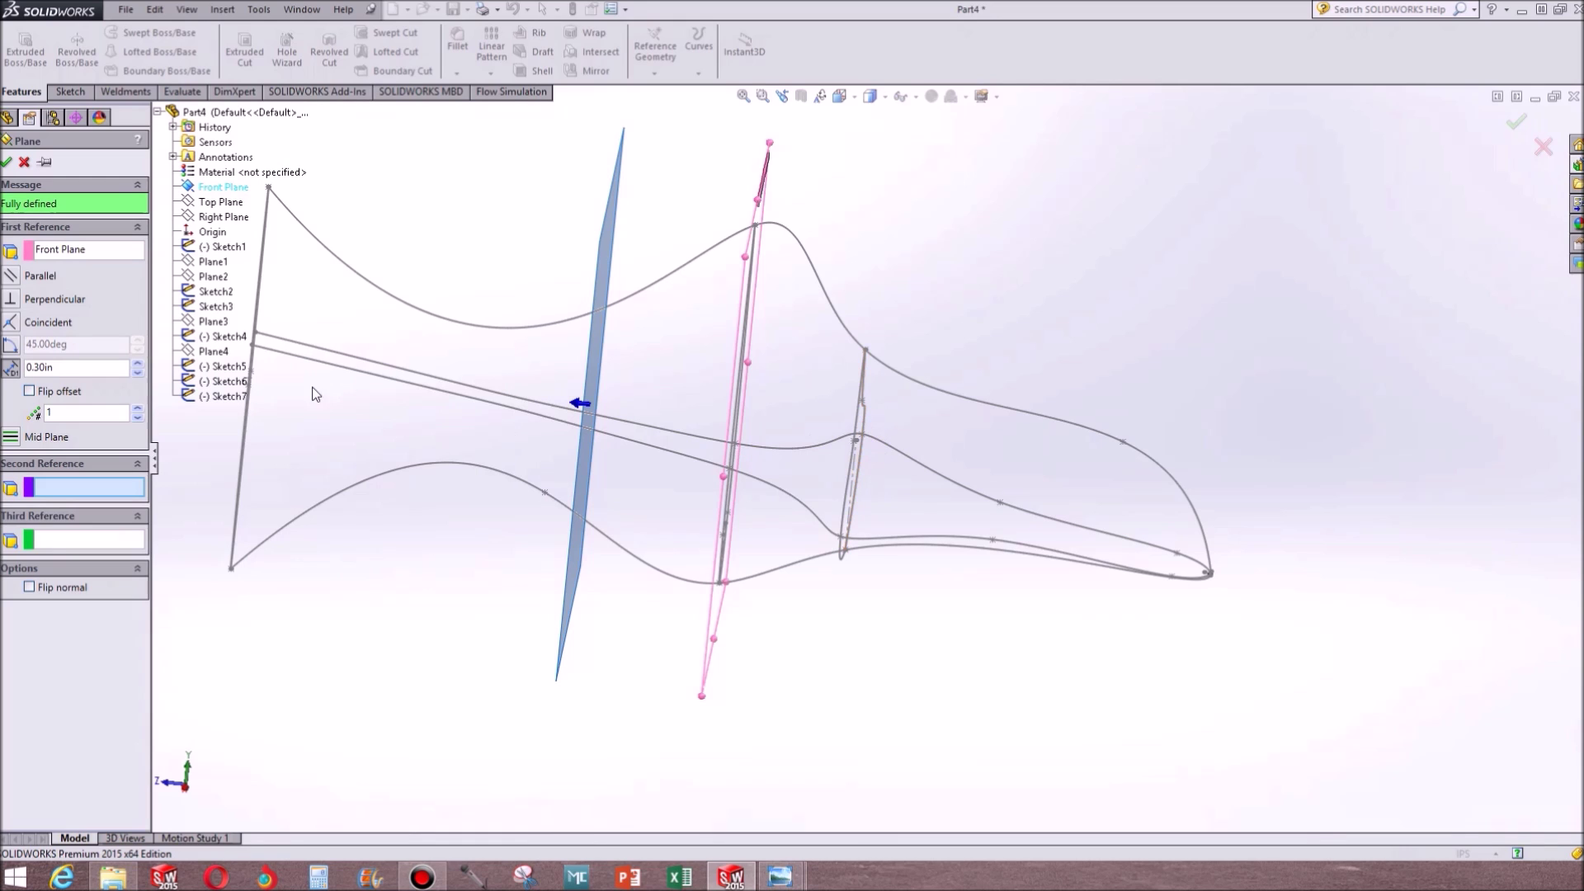
pyautogui.click(30, 392)
pyautogui.click(88, 369)
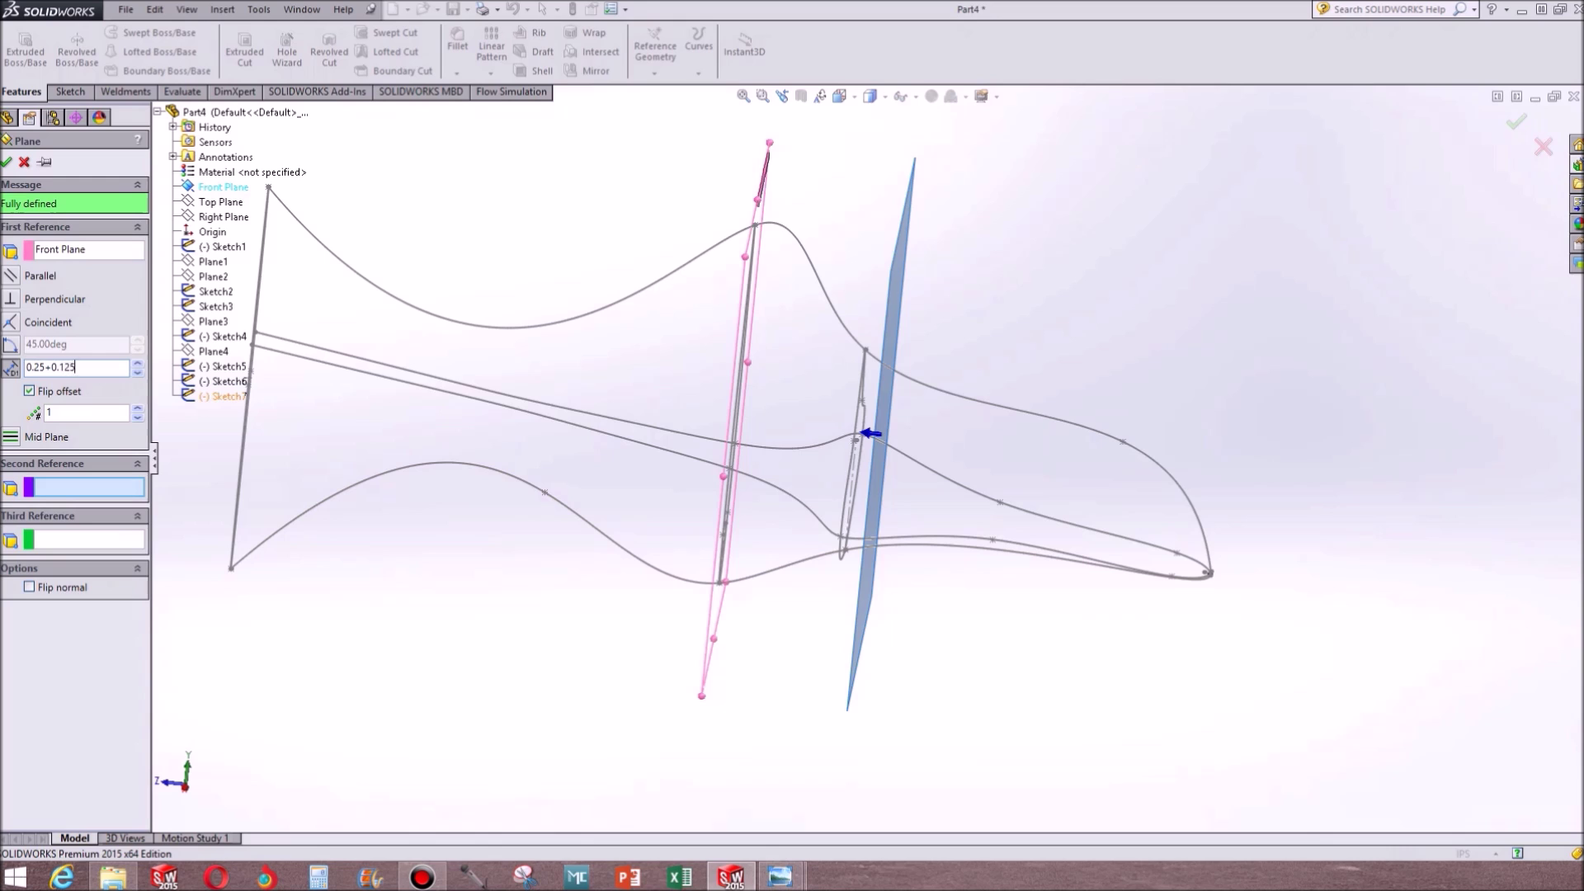
pyautogui.press('Return')
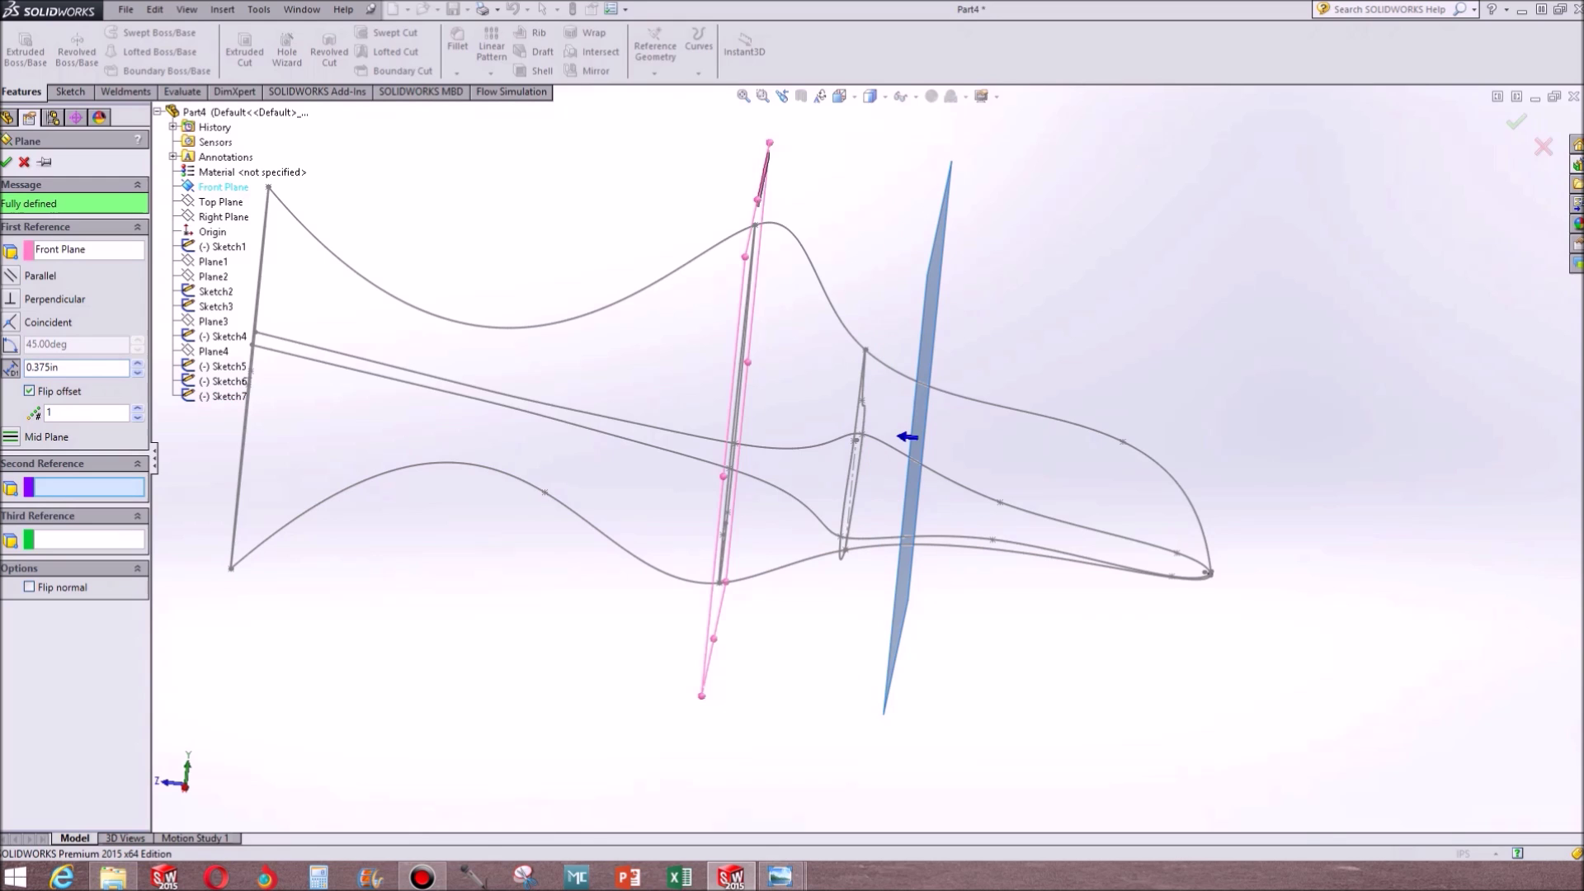
# Sketch a closed four-point spline about 0.28 in wide on Plane5, with its upper and lower points on the vertical centre line
pyautogui.moveTo(1032, 510); pyautogui.dragTo(924, 594, button='middle')
pyautogui.click(67, 92)
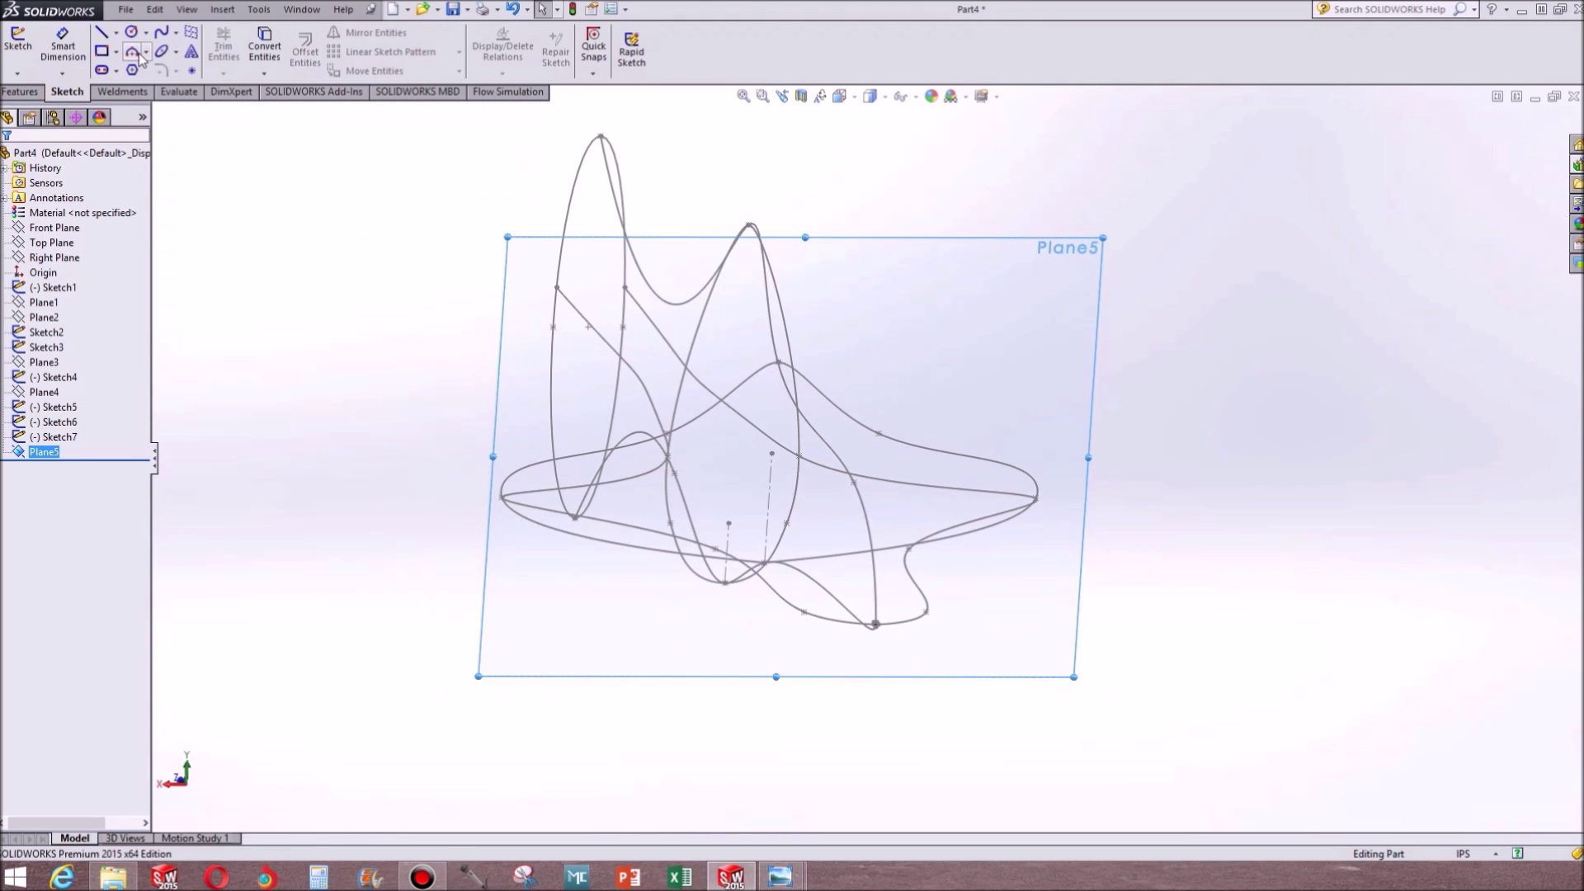
pyautogui.click(161, 32)
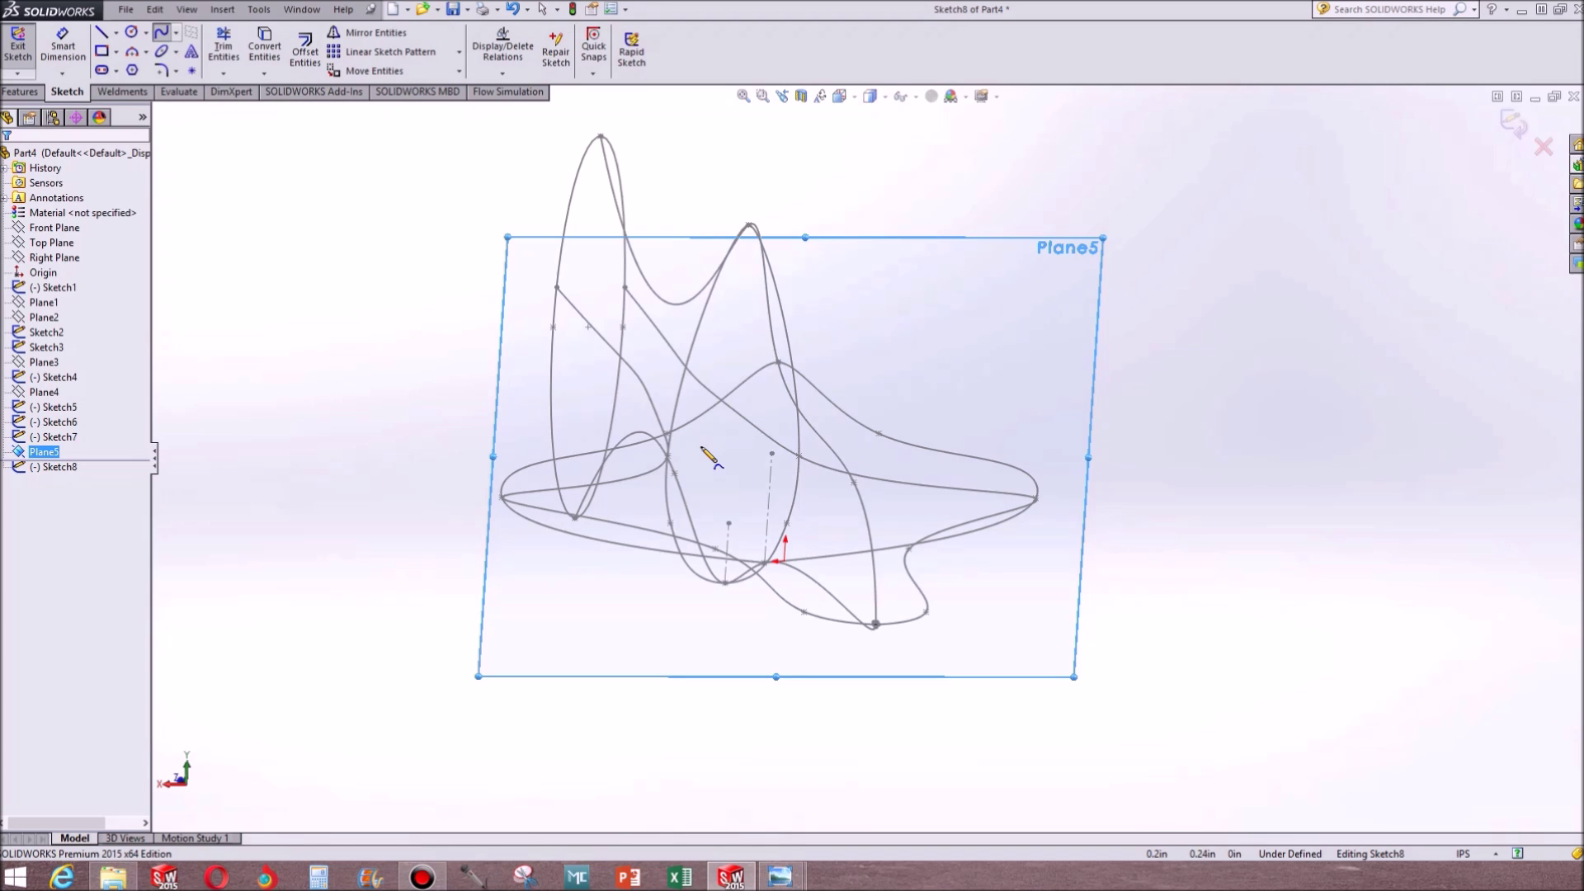
pyautogui.hotkey('ctrl', '8')
pyautogui.hotkey('ctrl', '8')
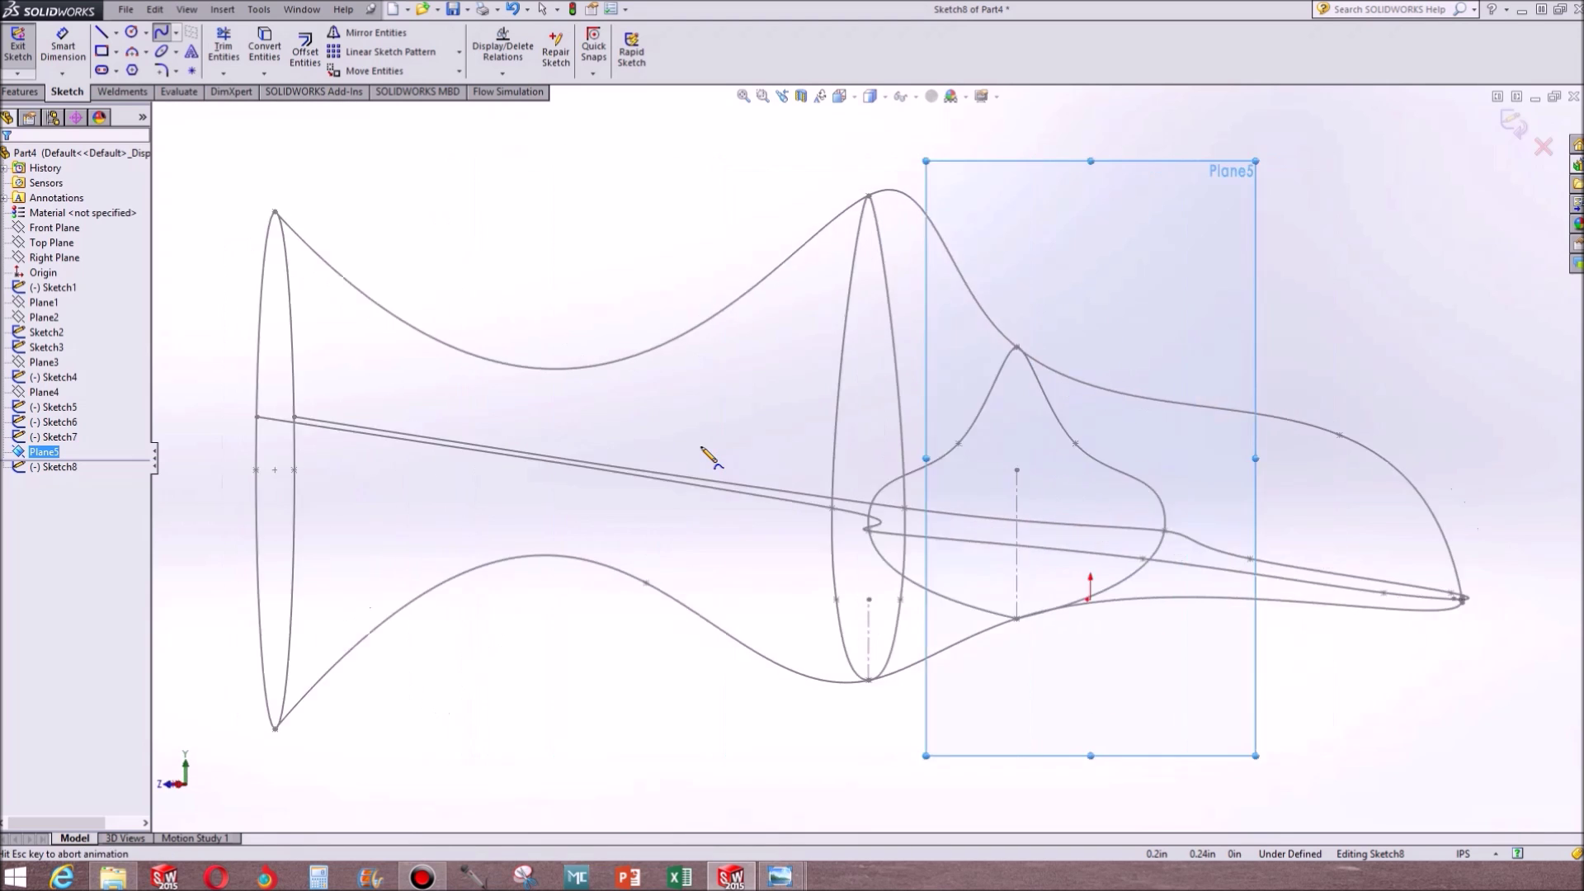
pyautogui.scroll(-3, 759, 549)
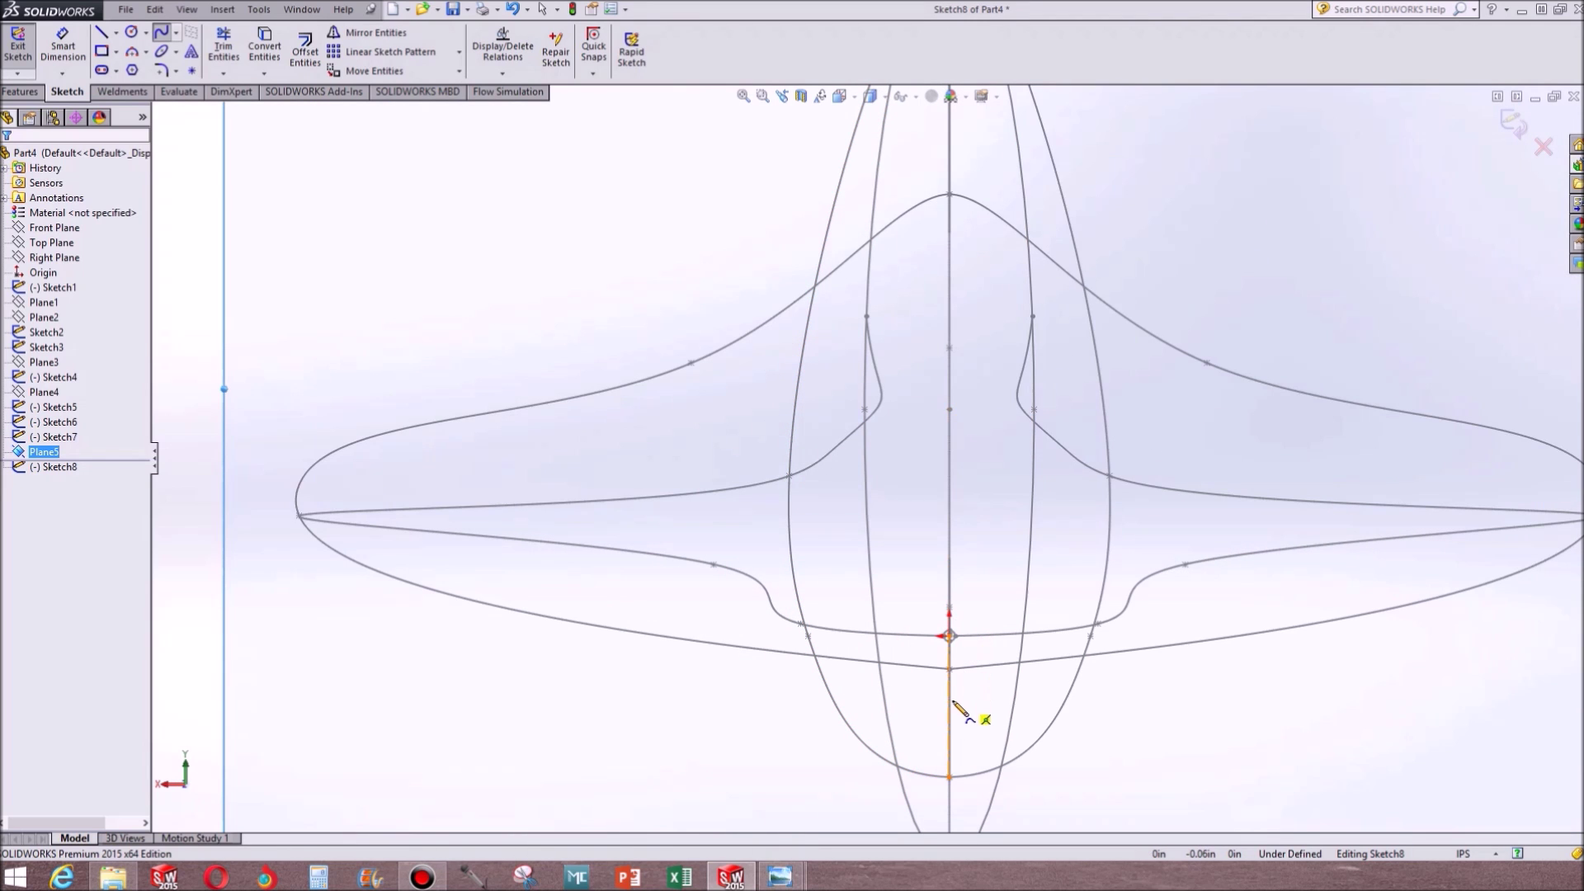
pyautogui.click(949, 428)
pyautogui.click(1141, 553)
pyautogui.click(950, 723)
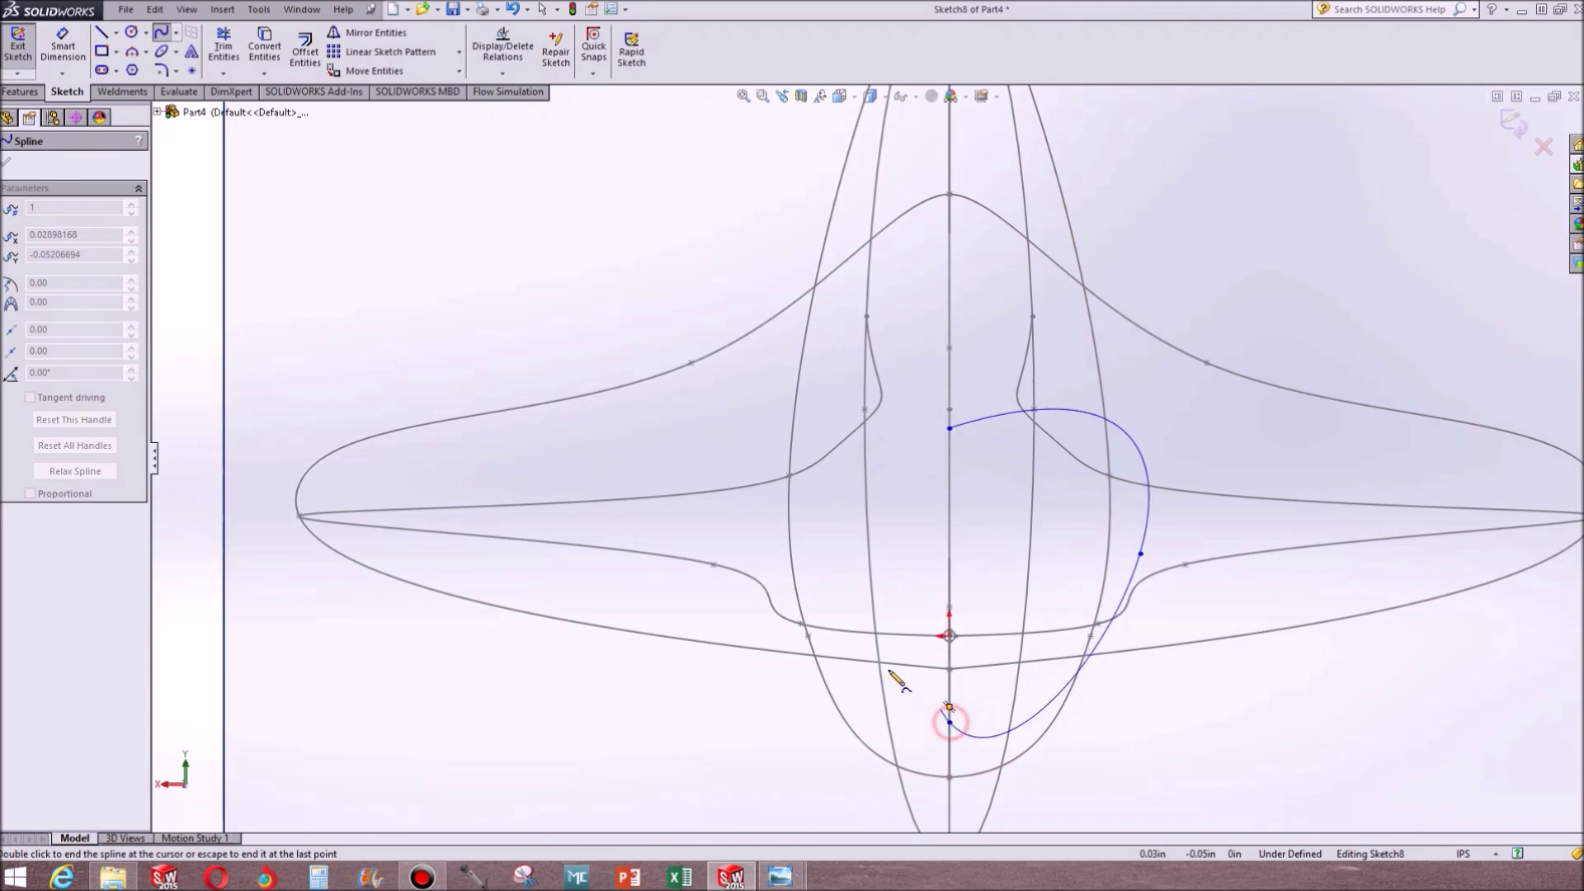
pyautogui.click(827, 562)
pyautogui.click(951, 429)
pyautogui.press('Escape')
# Add a horizontal relation between the two side points of the closed spline
pyautogui.click(1141, 554)
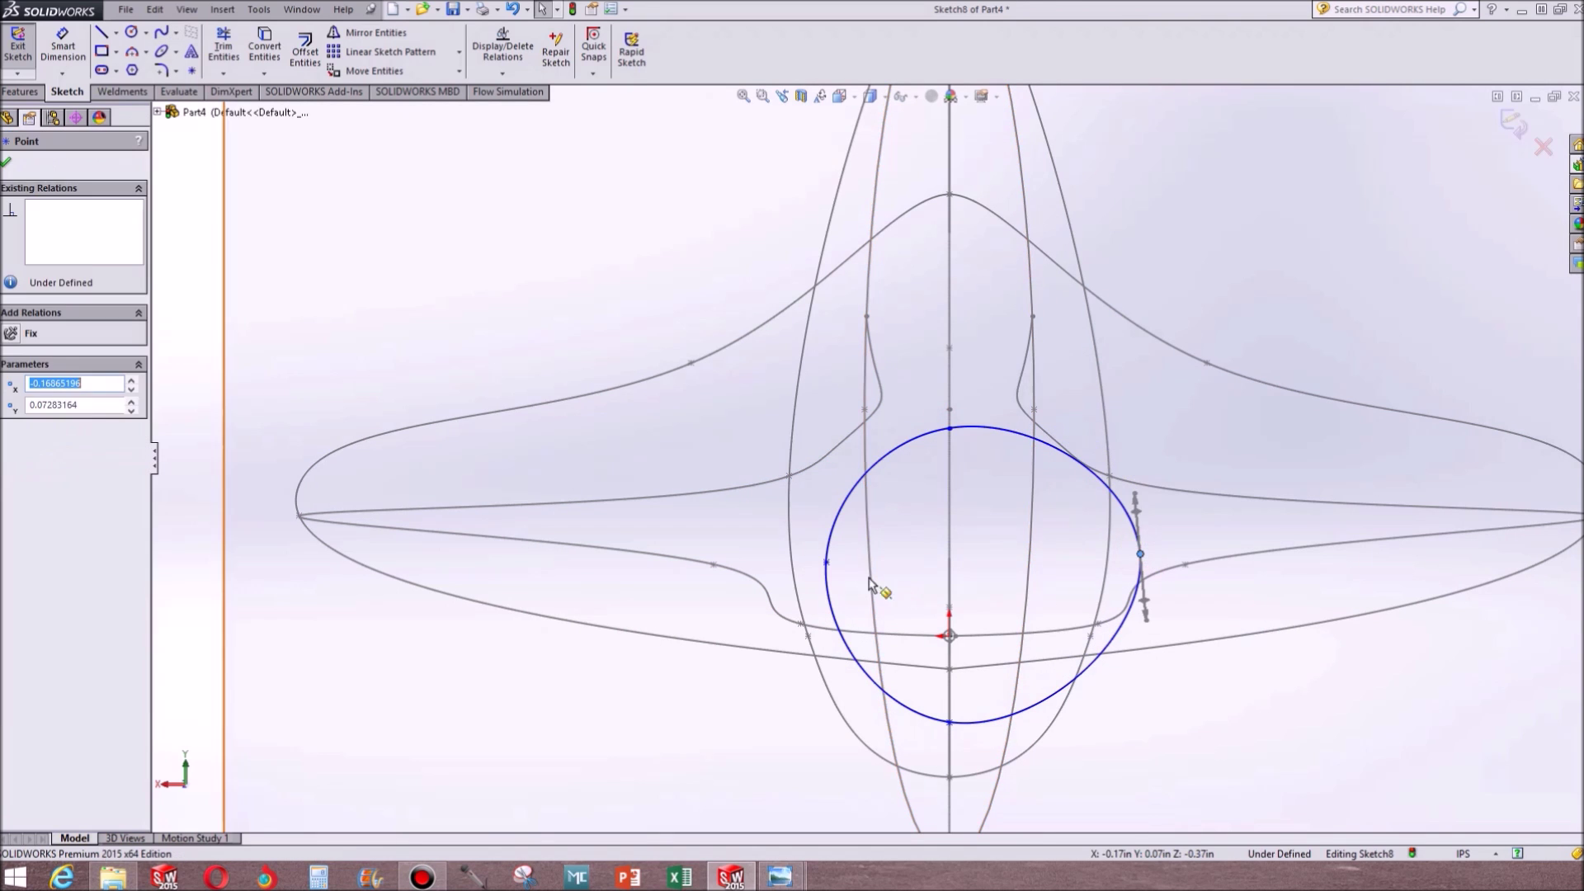
pyautogui.keyDown('ctrl'); pyautogui.click(827, 564); pyautogui.keyUp('ctrl')
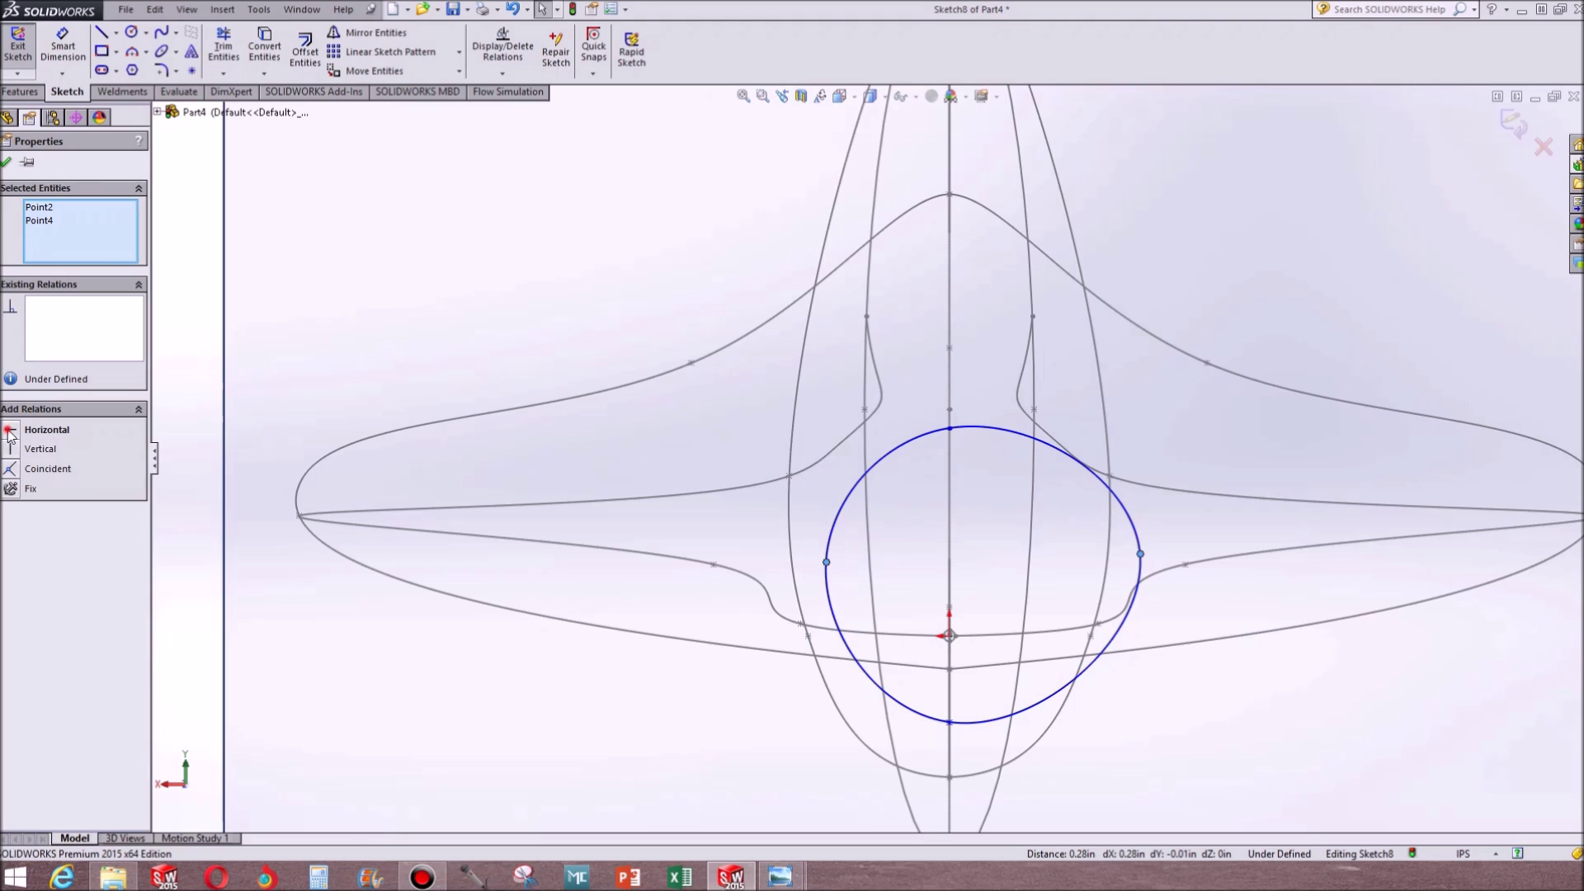
pyautogui.click(10, 430)
pyautogui.click(11, 161)
# Pierce one side point of the closed spline onto the side guide curve, Spline11 of Sketch5
pyautogui.scroll(4, 995, 528)
pyautogui.moveTo(997, 528); pyautogui.dragTo(979, 581, button='middle')
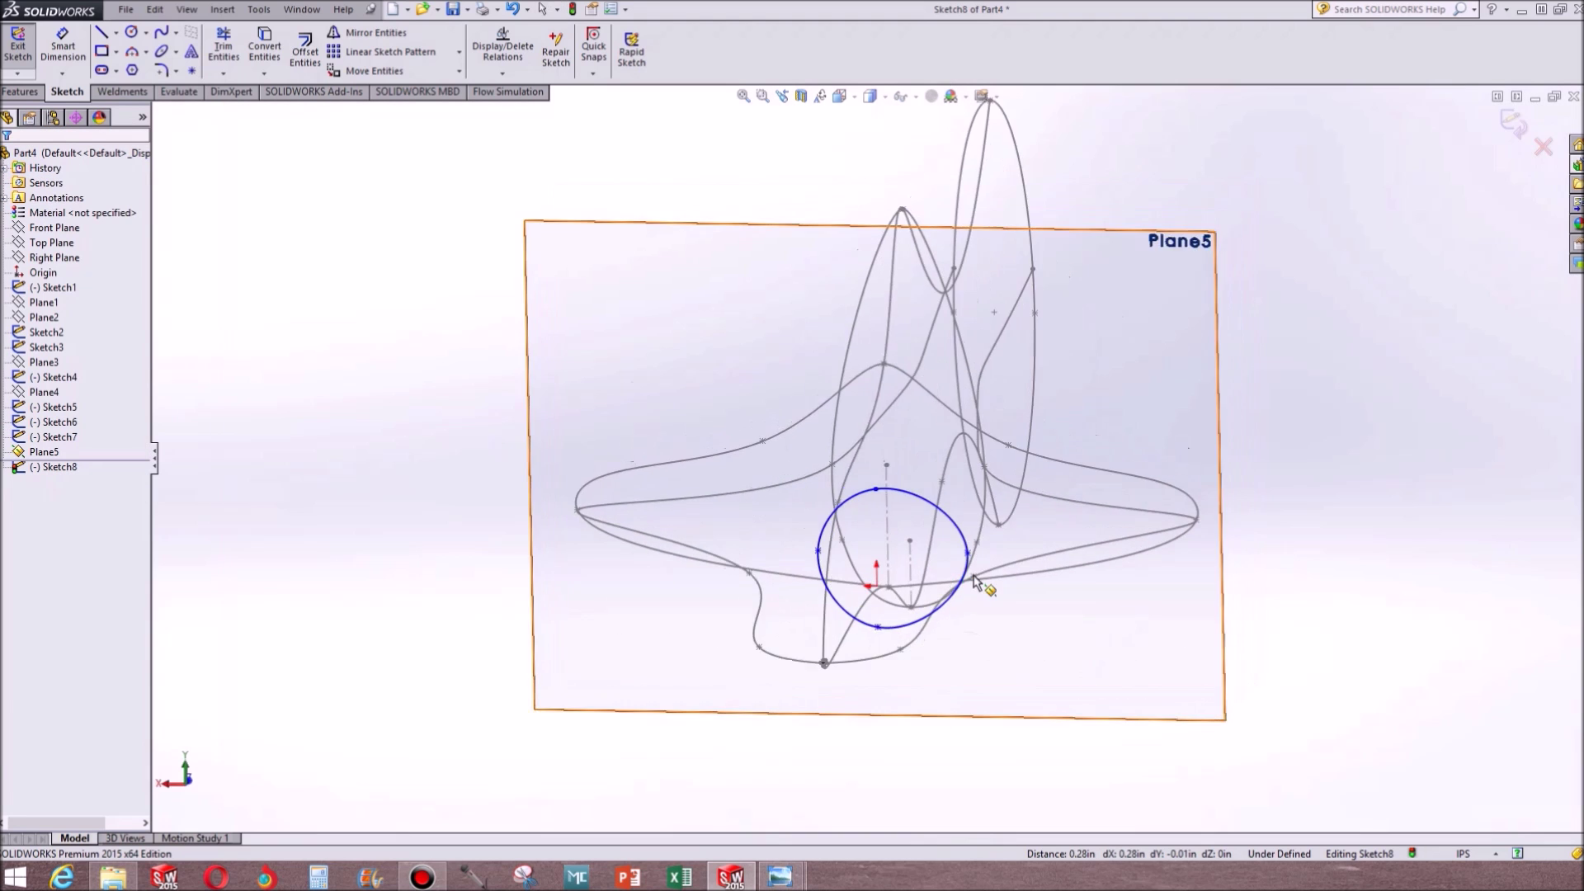
pyautogui.scroll(-7, 990, 592)
pyautogui.keyDown('ctrl'); pyautogui.click(886, 429); pyautogui.keyUp('ctrl')
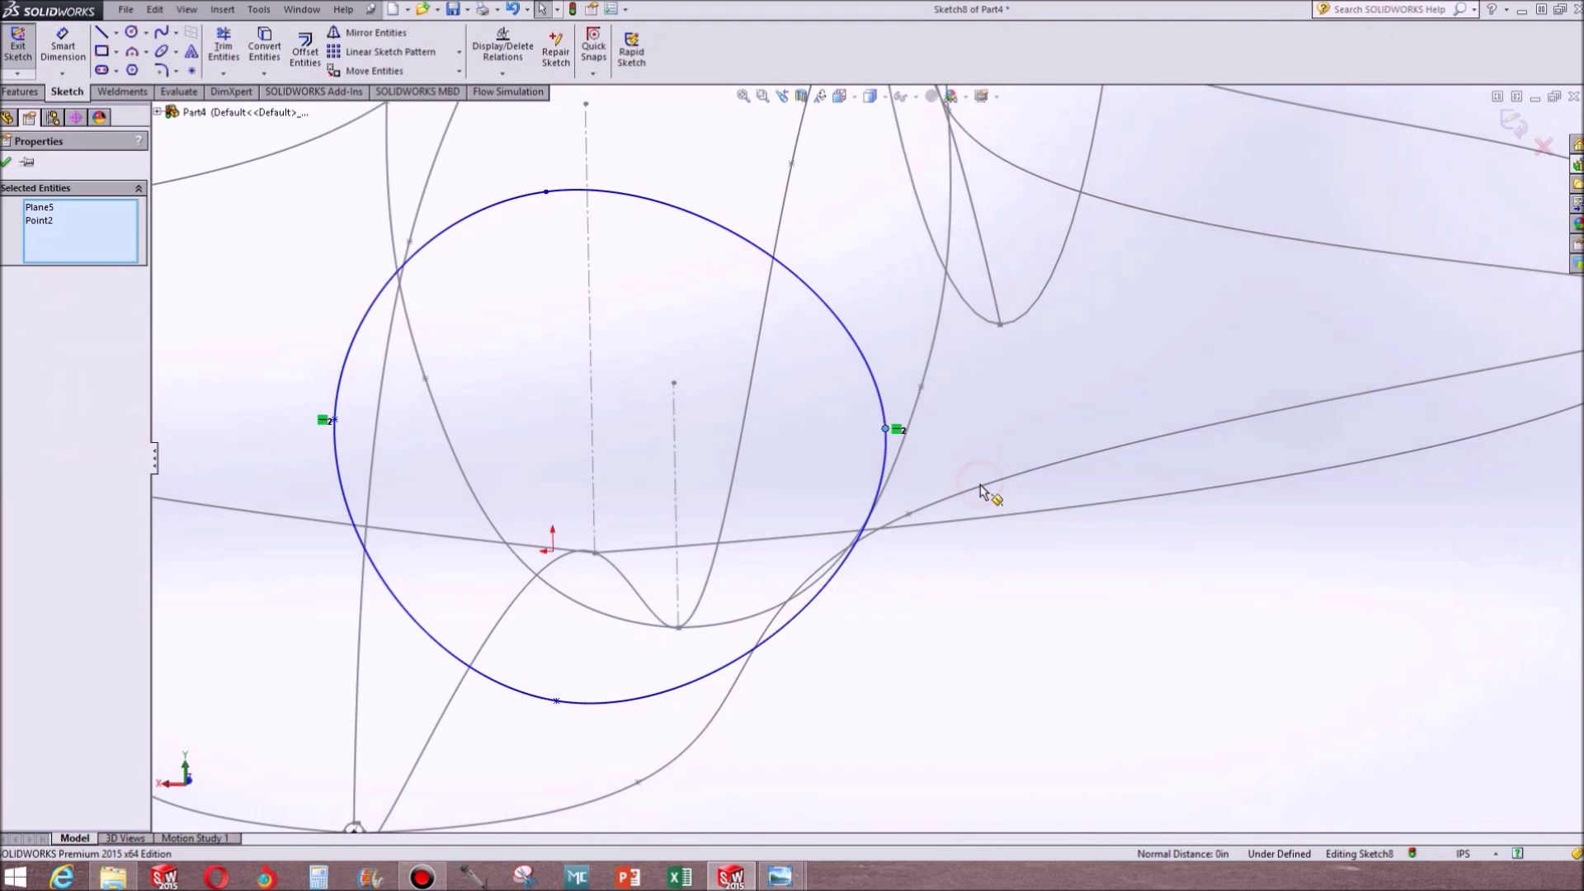
pyautogui.keyDown('ctrl'); pyautogui.click(982, 488); pyautogui.keyUp('ctrl')
pyautogui.click(10, 431)
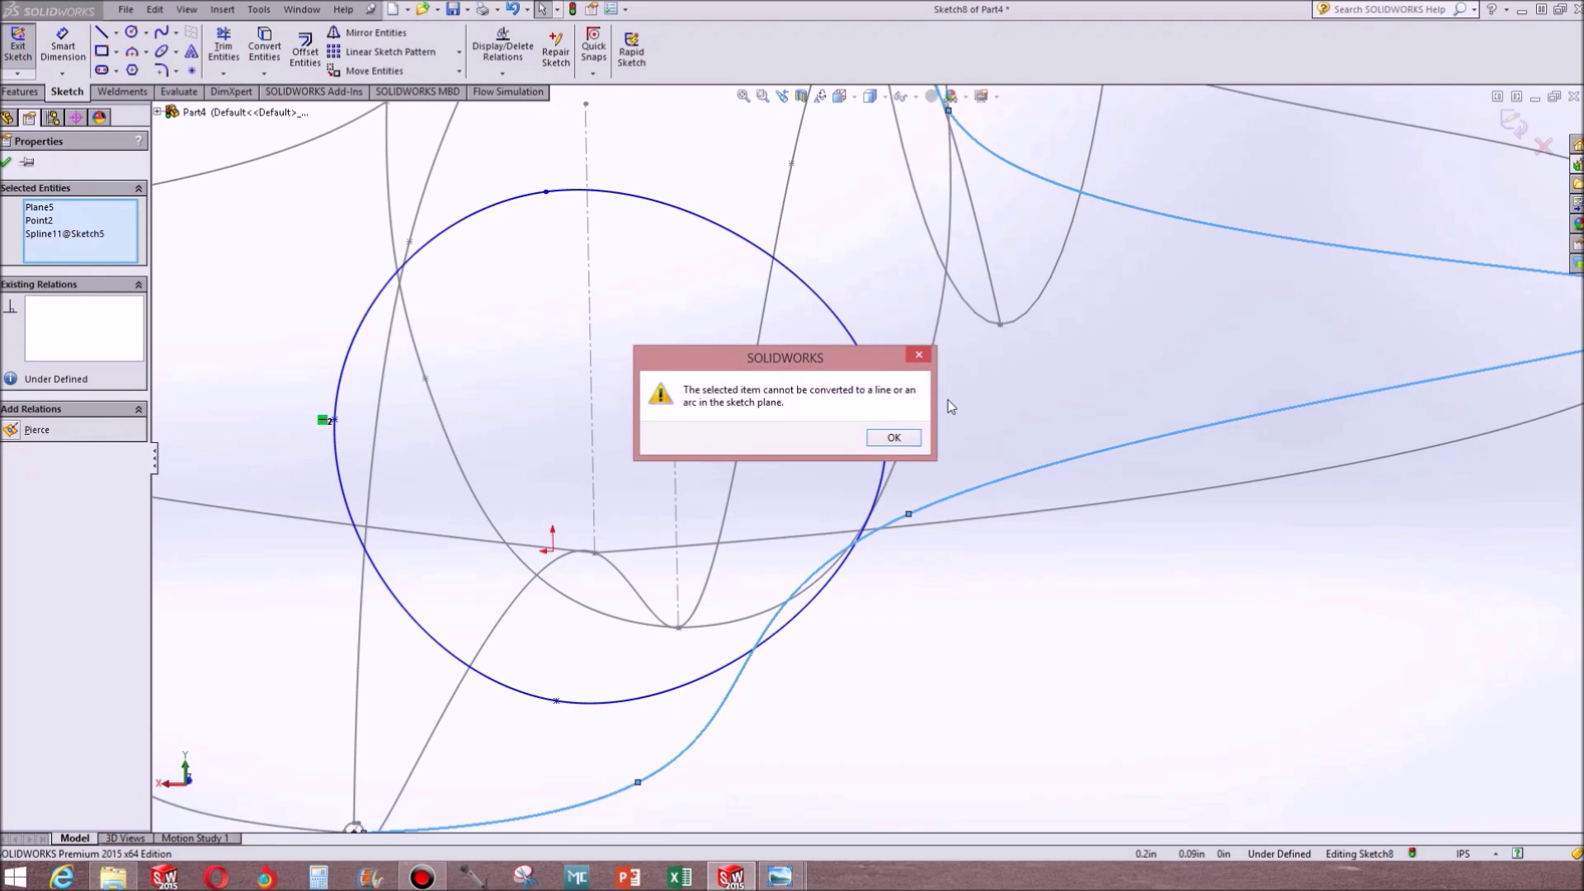
pyautogui.click(896, 444)
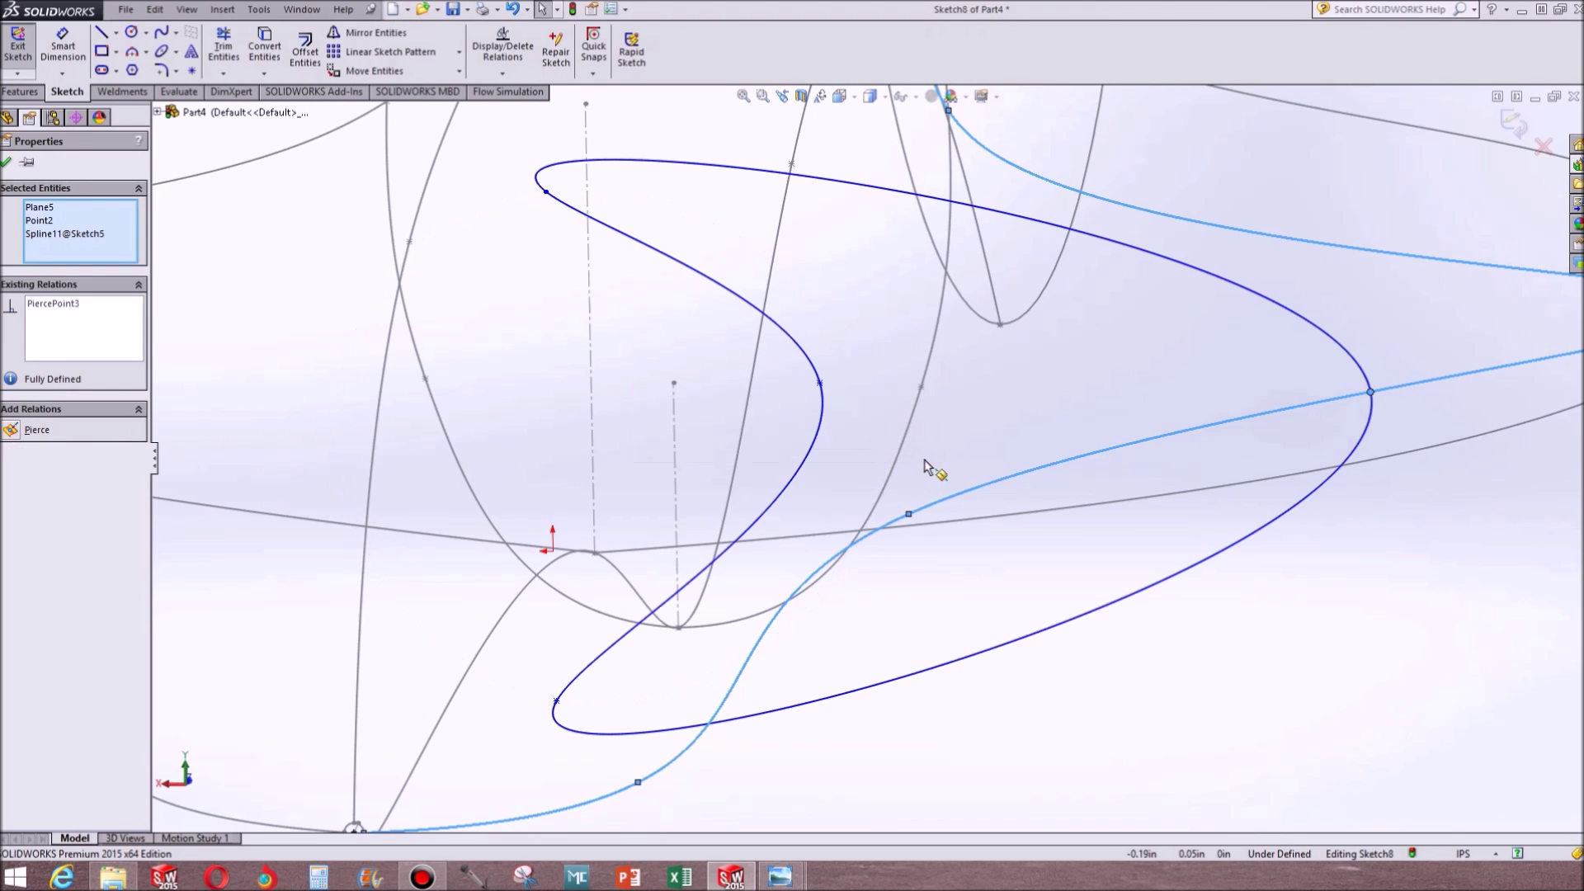
# Pierce the opposite side point of the closed spline onto the other side guide curve, Spline12 of Sketch5
pyautogui.scroll(4, 884, 462)
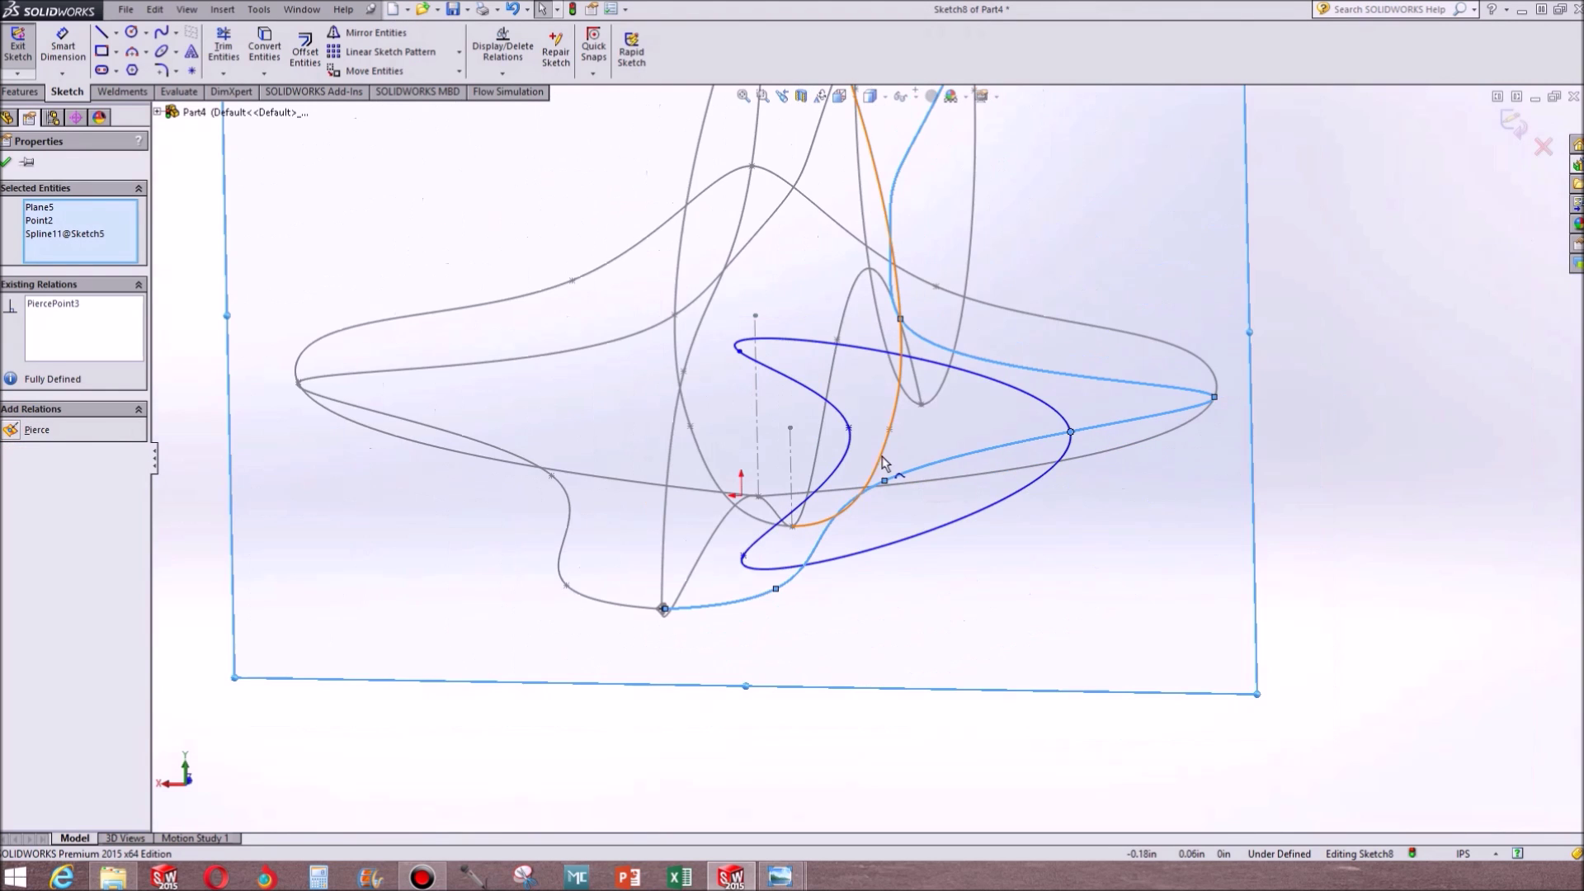
pyautogui.click(850, 429)
pyautogui.keyDown('ctrl'); pyautogui.click(435, 431); pyautogui.keyUp('ctrl')
pyautogui.click(16, 451)
# Try piercing the upper point of the closed spline onto the top guide curve, Sketch6
pyautogui.moveTo(743, 418)
pyautogui.mouseDown(button='middle')
pyautogui.moveTo(686, 277)
pyautogui.moveTo(577, 369)
pyautogui.moveTo(566, 308)
pyautogui.moveTo(701, 298)
pyautogui.moveTo(732, 329)
pyautogui.moveTo(760, 262)
pyautogui.moveTo(767, 283)
pyautogui.moveTo(938, 319)
pyautogui.moveTo(877, 311)
pyautogui.mouseUp(button='middle')
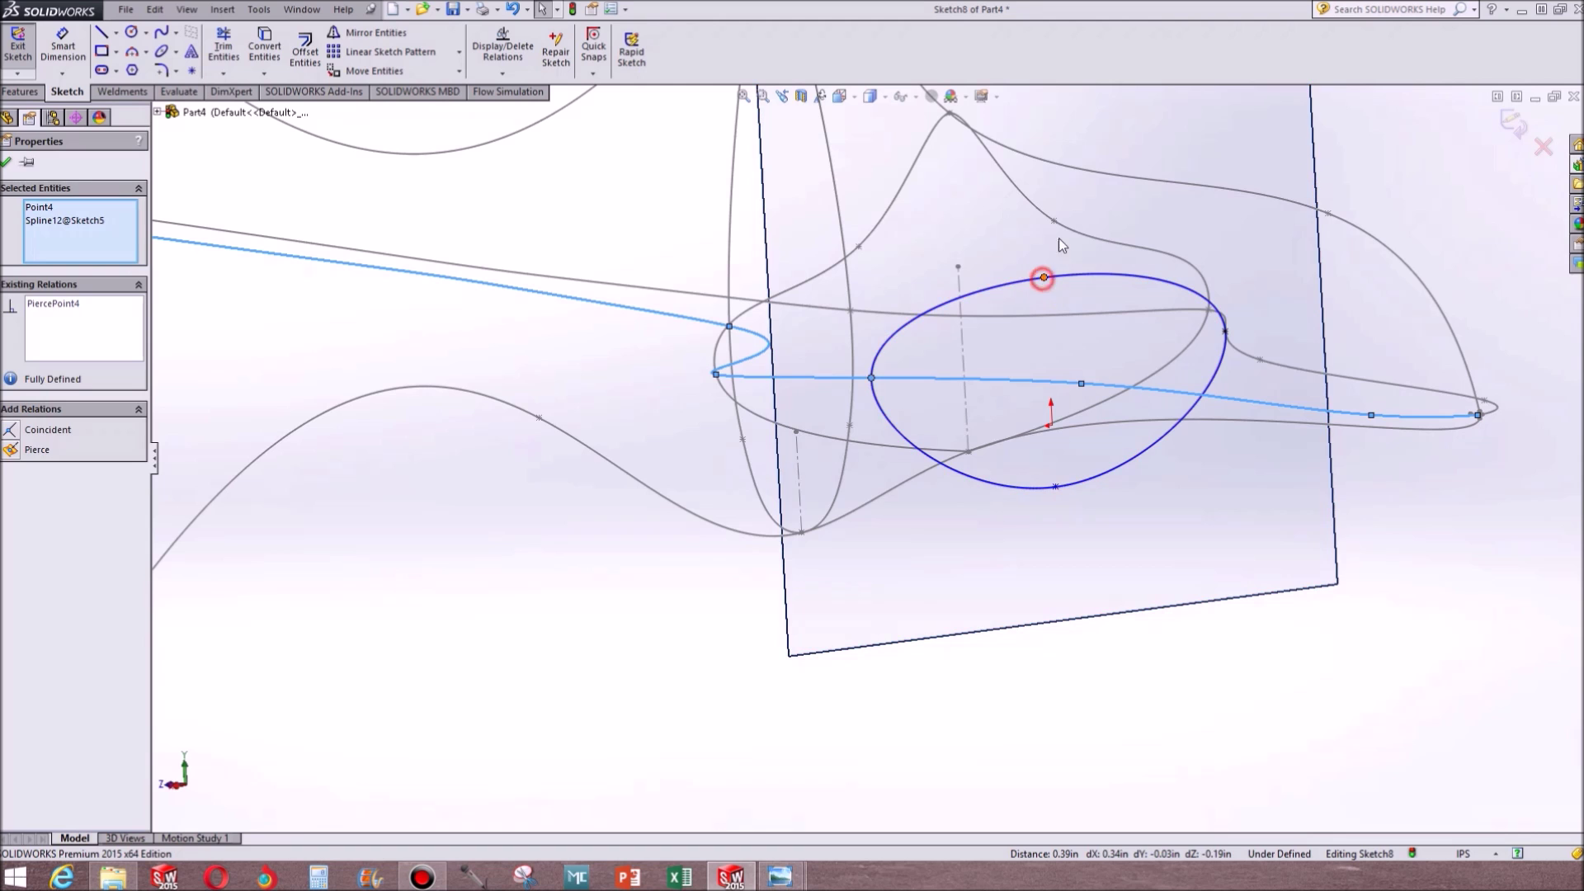
pyautogui.click(1044, 277)
pyautogui.keyDown('ctrl'); pyautogui.click(1080, 173); pyautogui.keyUp('ctrl')
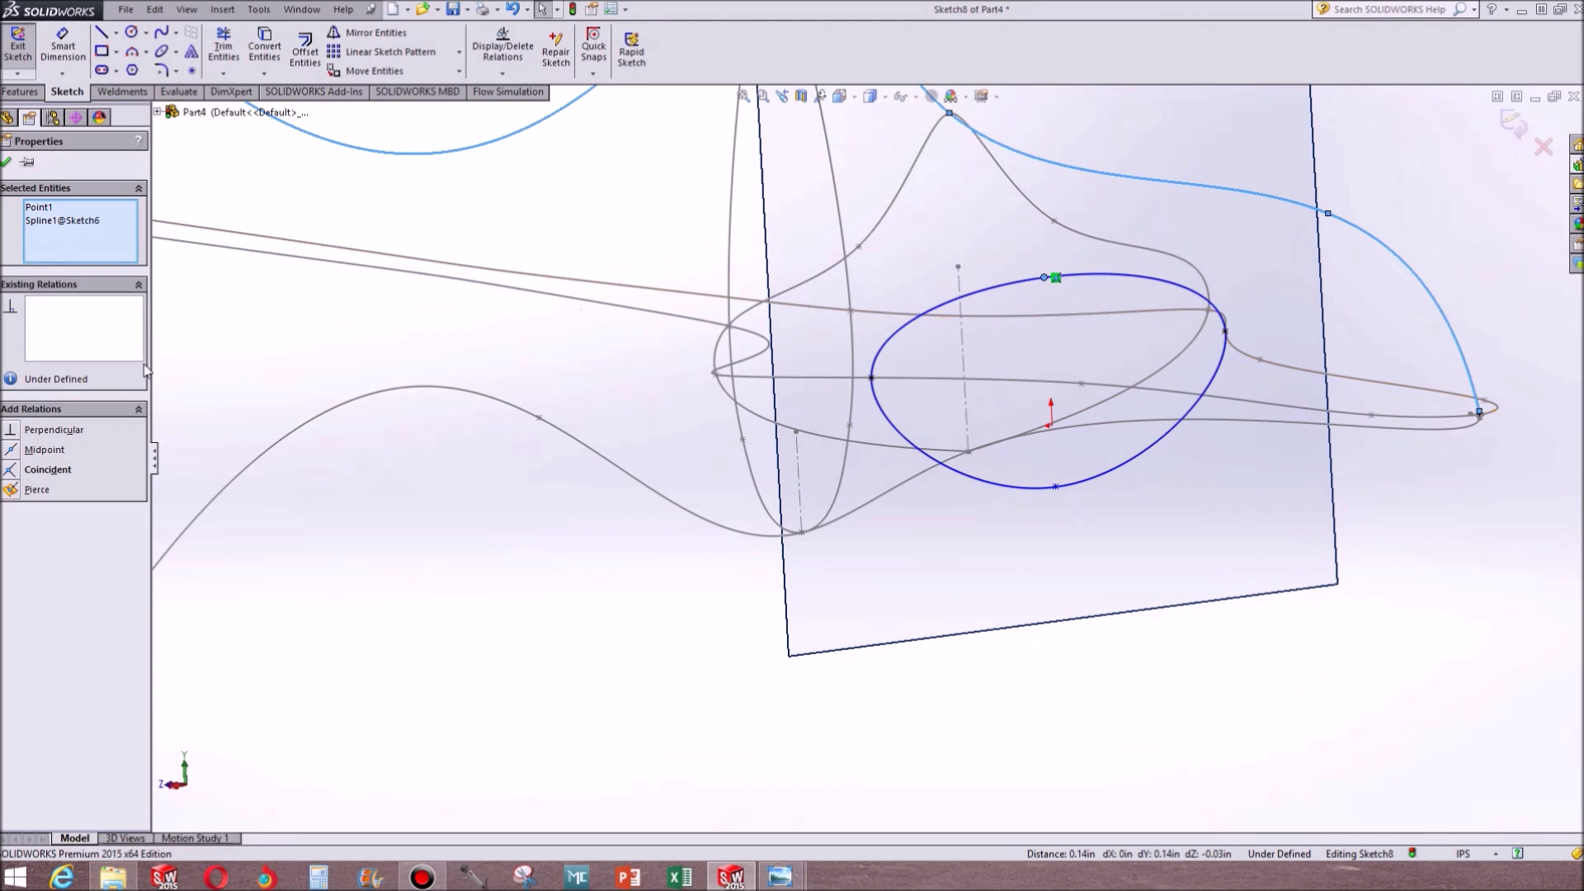
pyautogui.click(12, 490)
pyautogui.moveTo(676, 446)
pyautogui.mouseDown(button='middle')
pyautogui.moveTo(551, 456)
pyautogui.moveTo(462, 487)
pyautogui.moveTo(421, 477)
pyautogui.moveTo(555, 453)
pyautogui.moveTo(558, 396)
pyautogui.mouseUp(button='middle')
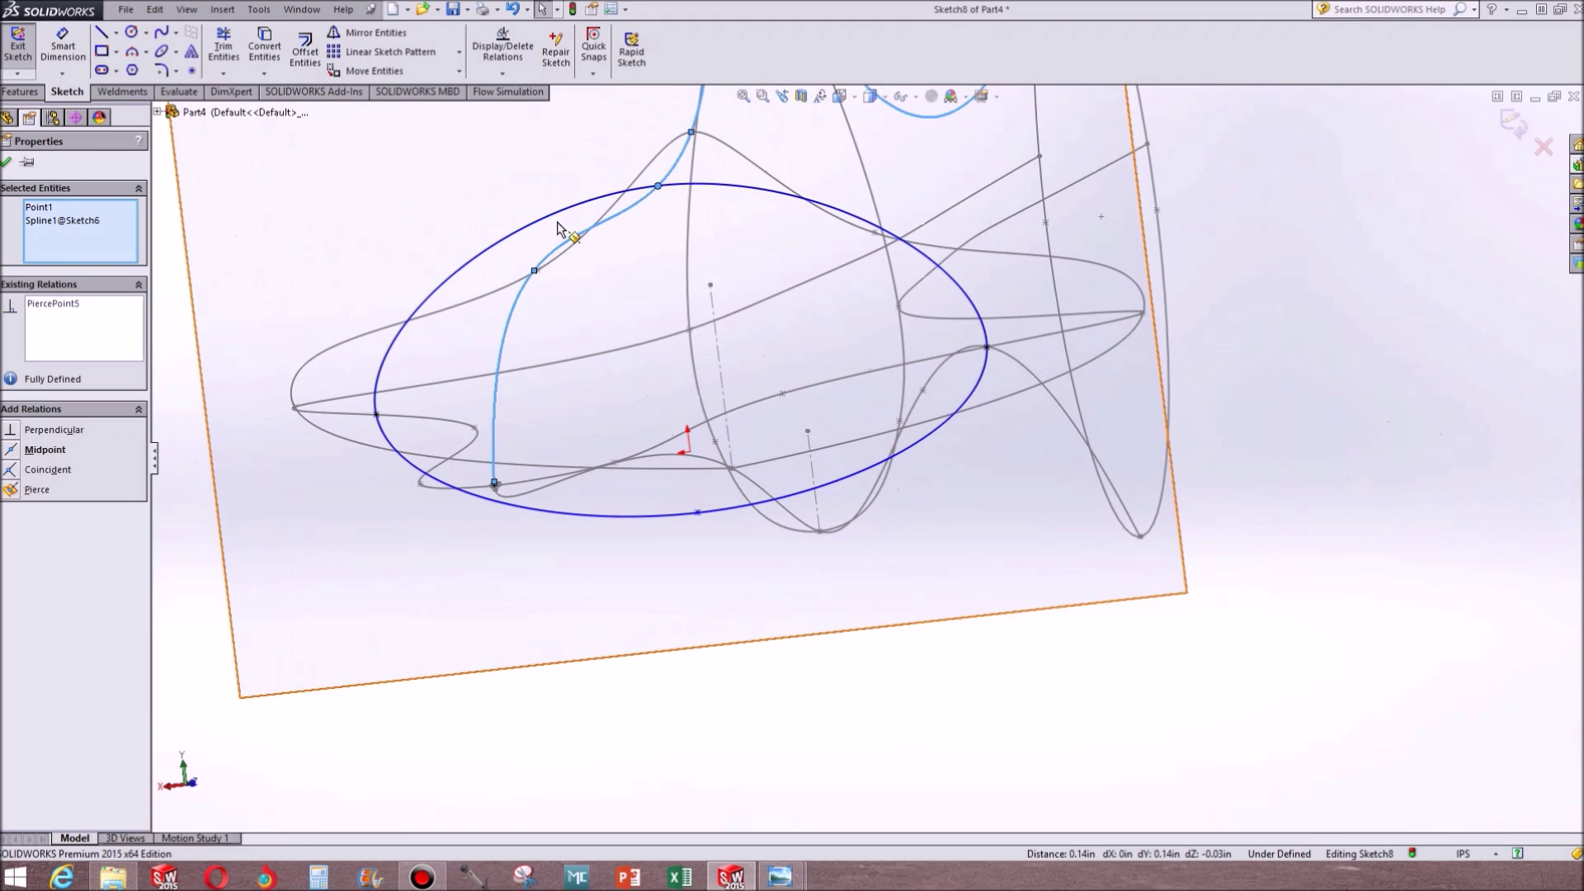
# Delete the pierce relation between the closed spline's upper point and the top guide curve
pyautogui.press('Escape')
pyautogui.click(658, 188)
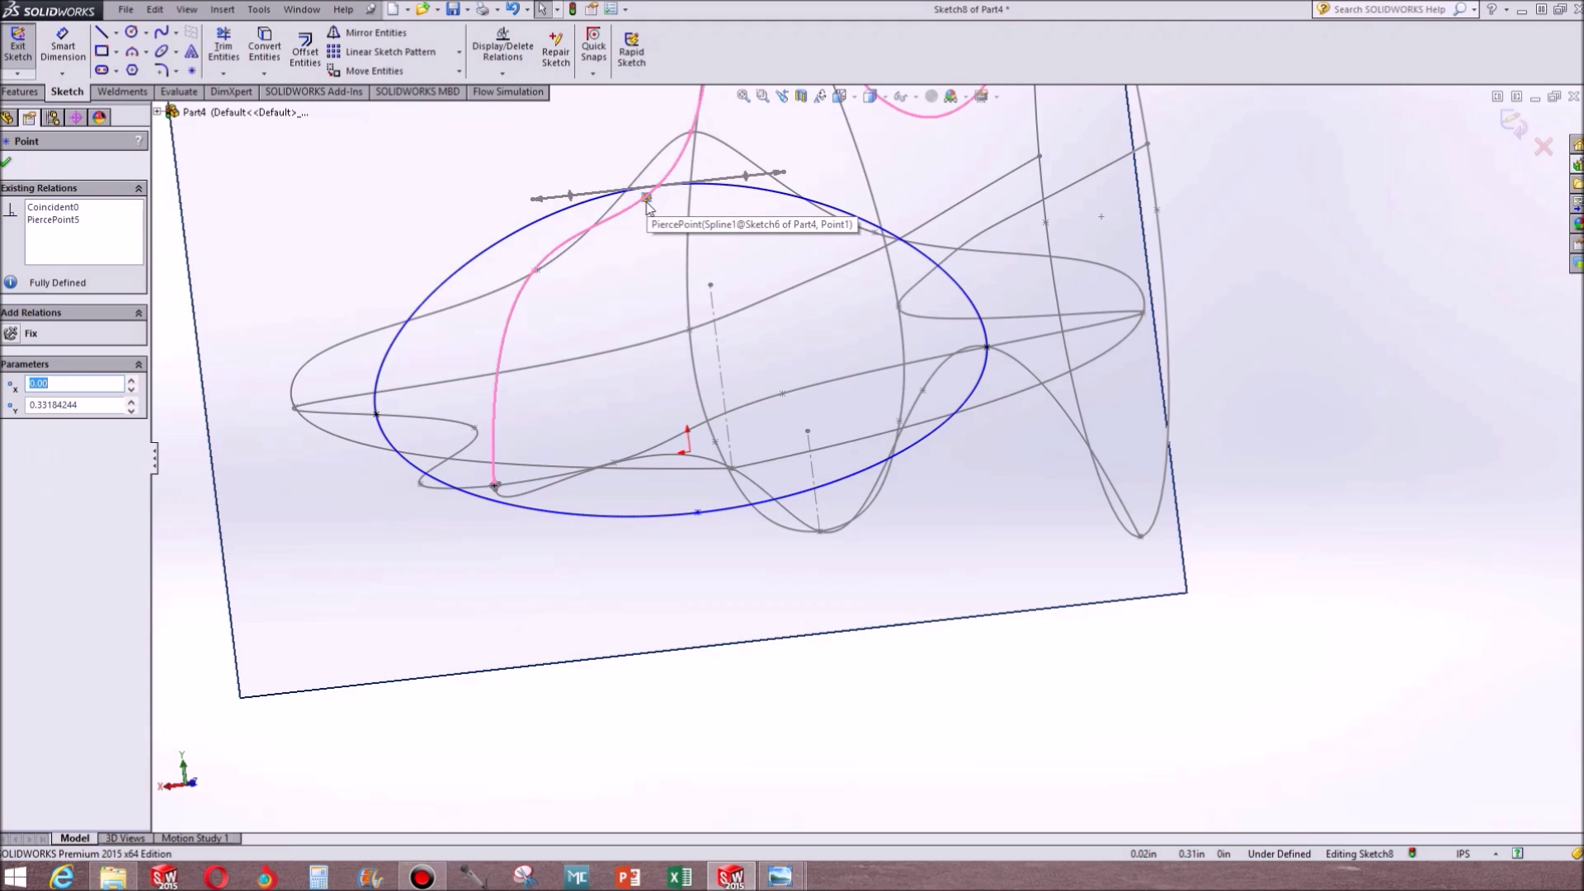
pyautogui.click(646, 200)
pyautogui.press('Delete')
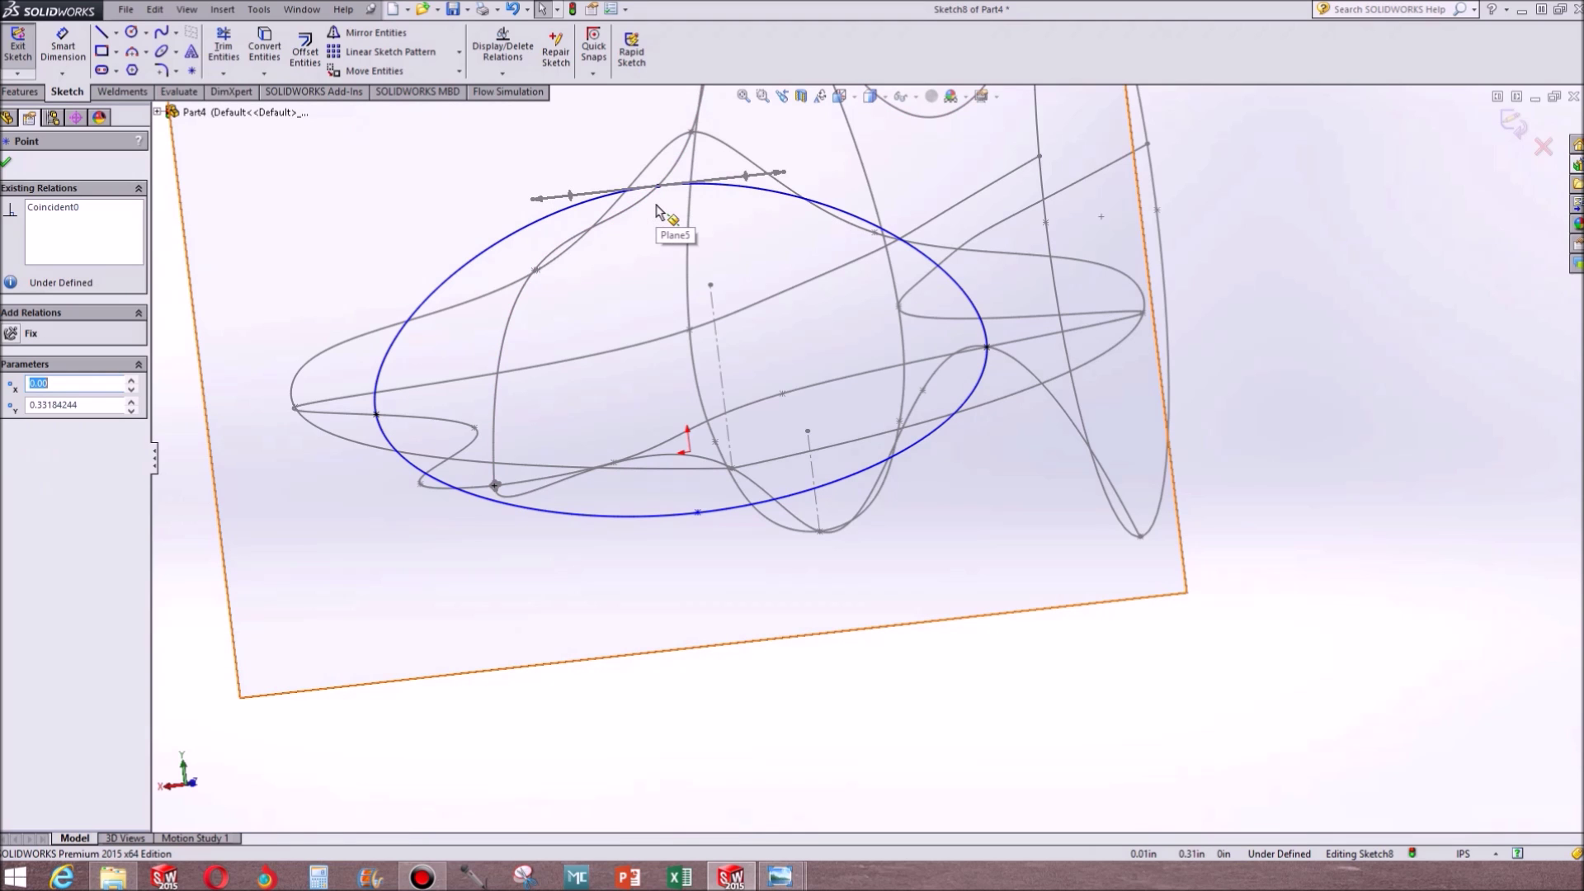
pyautogui.click(1343, 630)
pyautogui.click(957, 417)
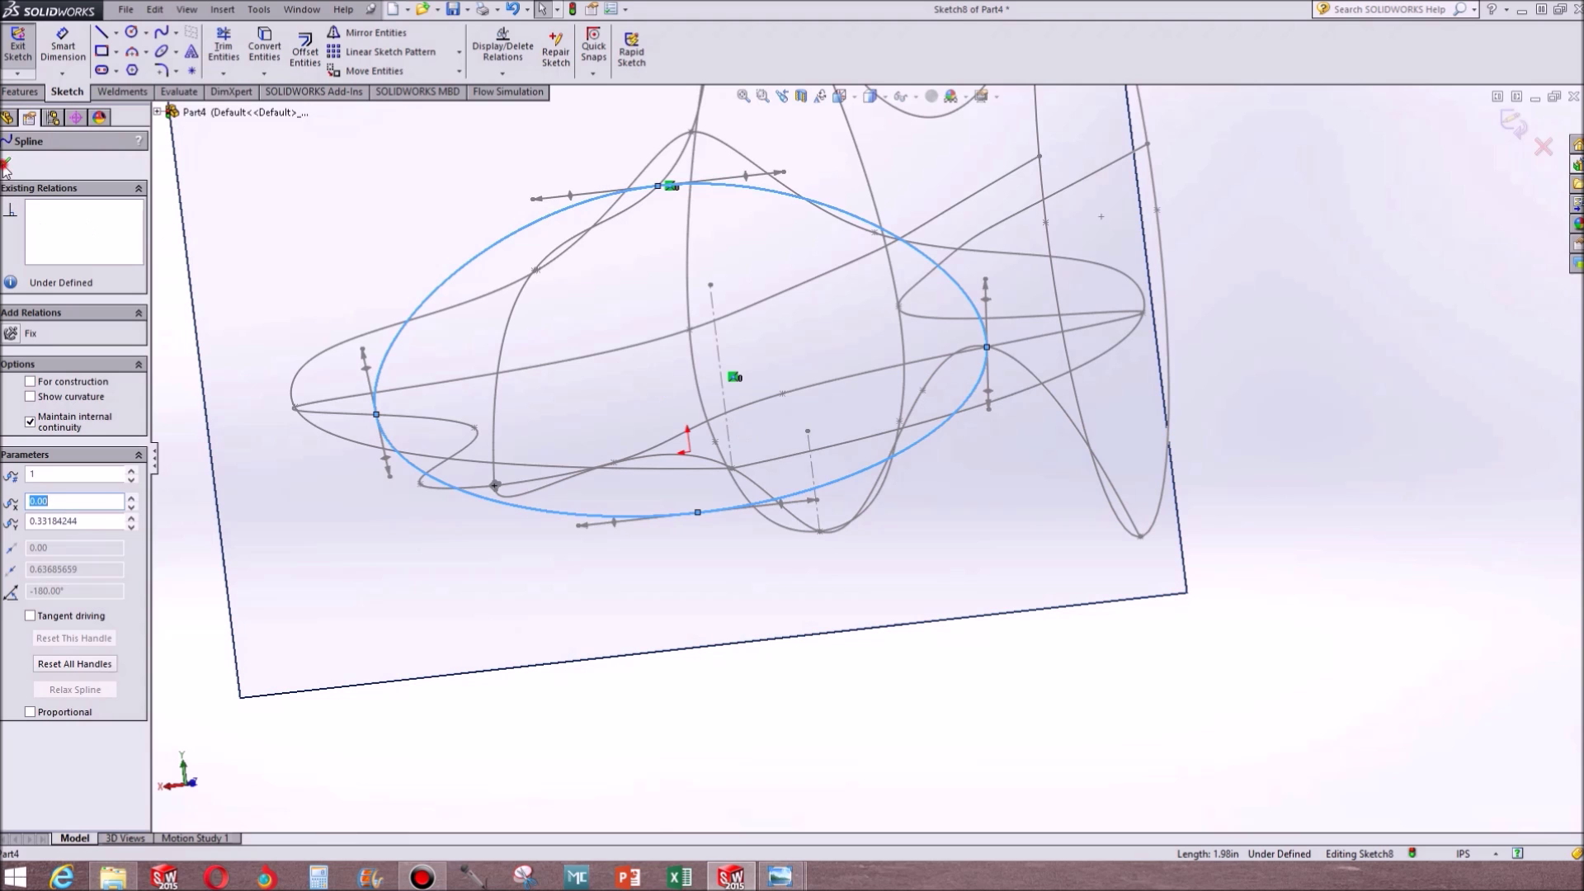
# Make the closed spline coincident with the shoulder point of the Sketch4 profile
pyautogui.press('Escape')
pyautogui.hotkey('ctrl', '8')
pyautogui.scroll(-5, 982, 421)
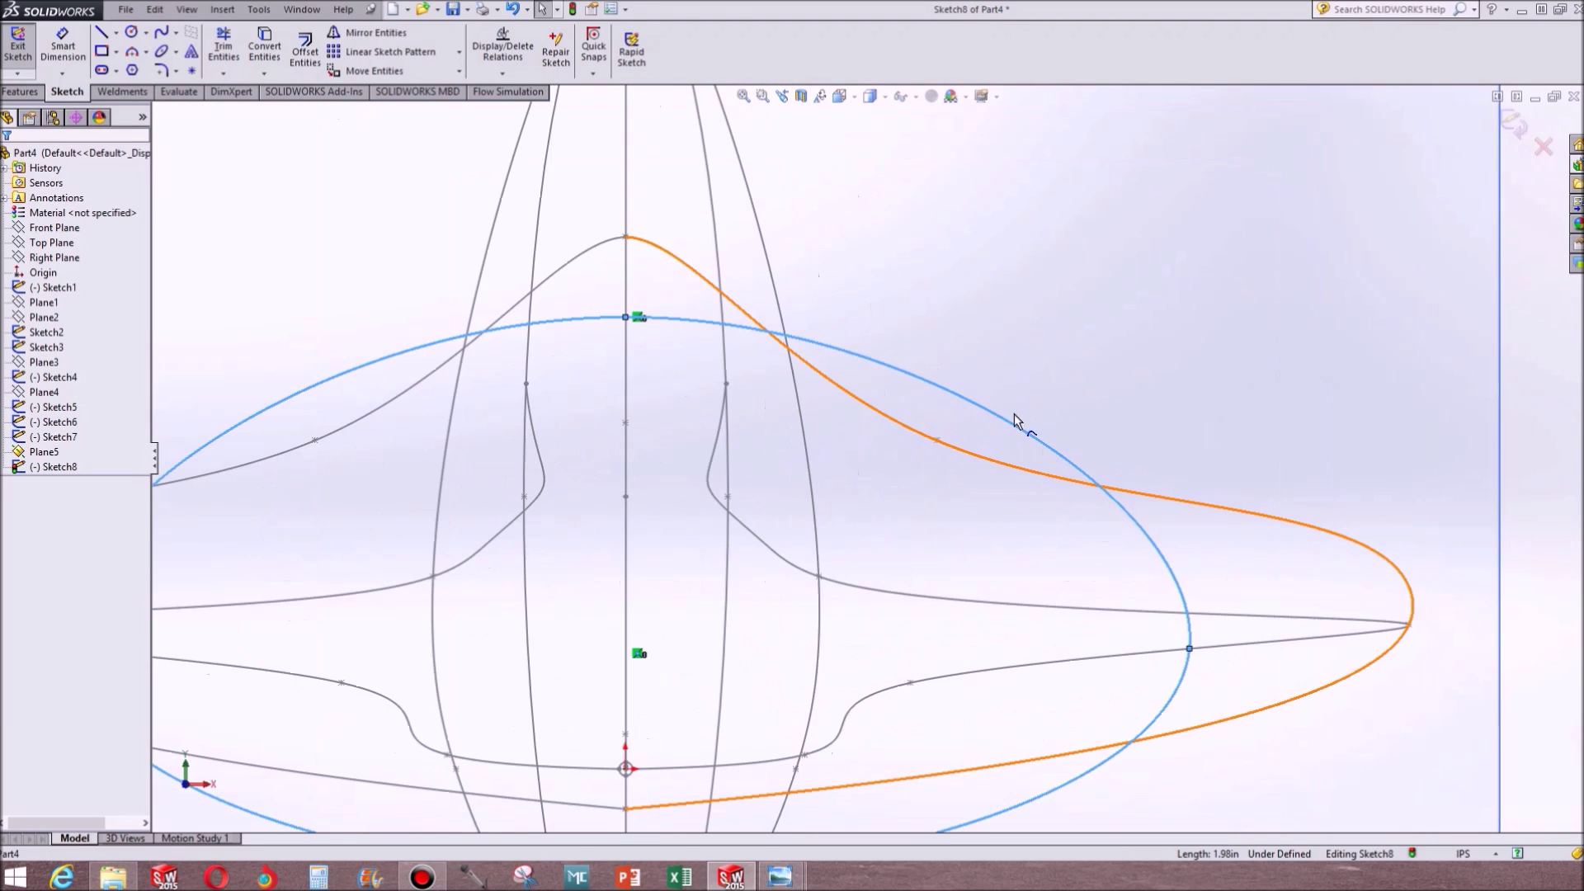
pyautogui.click(1048, 442)
pyautogui.keyDown('ctrl'); pyautogui.click(938, 441); pyautogui.keyUp('ctrl')
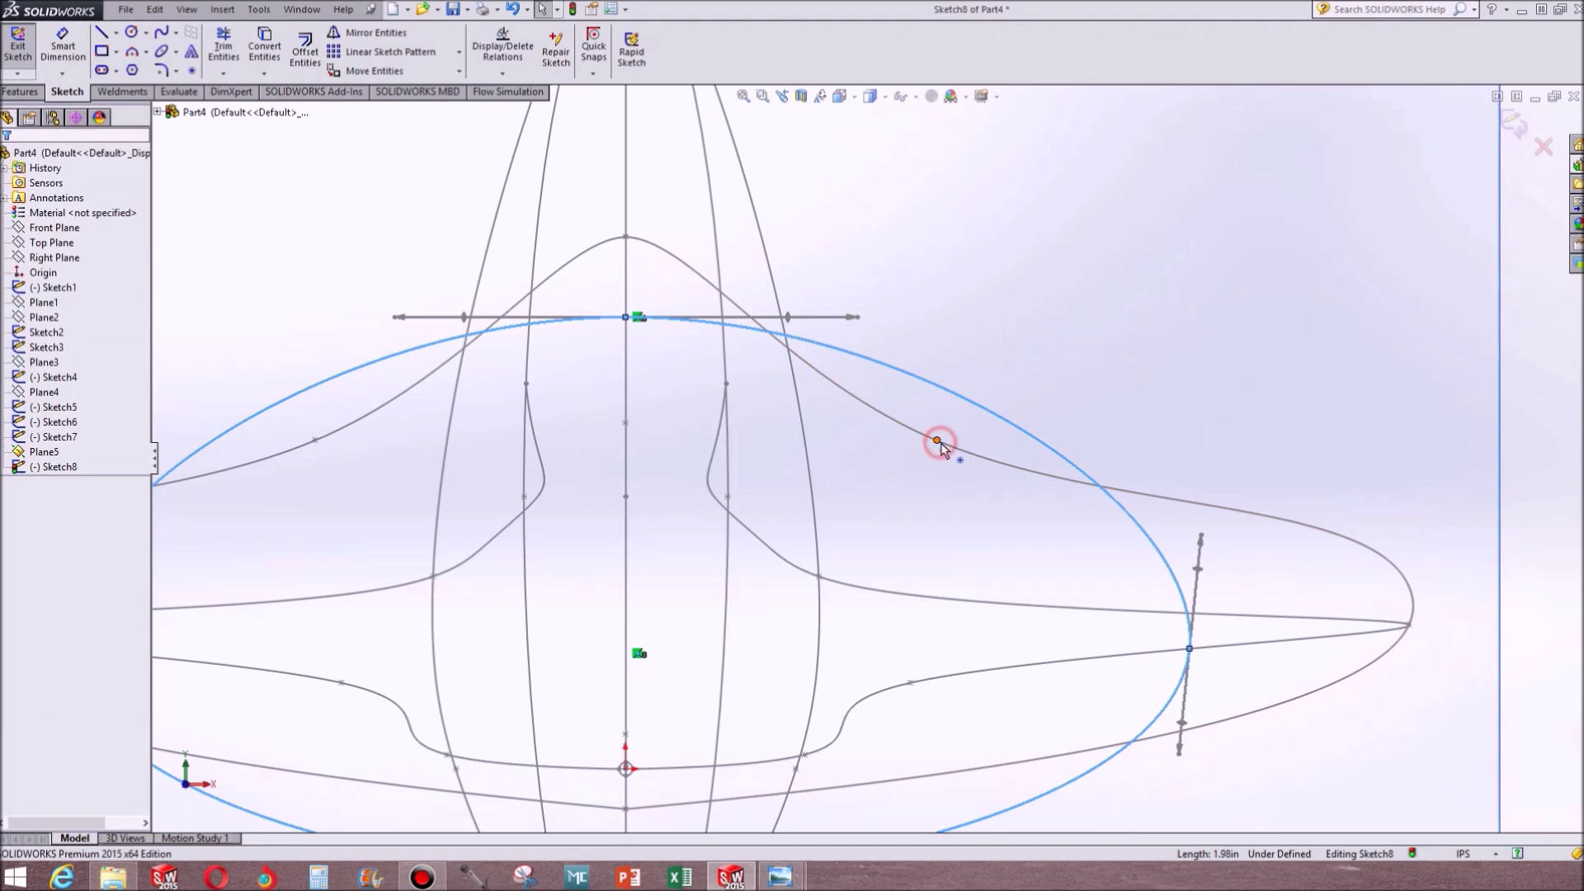
pyautogui.click(9, 429)
pyautogui.press('f')
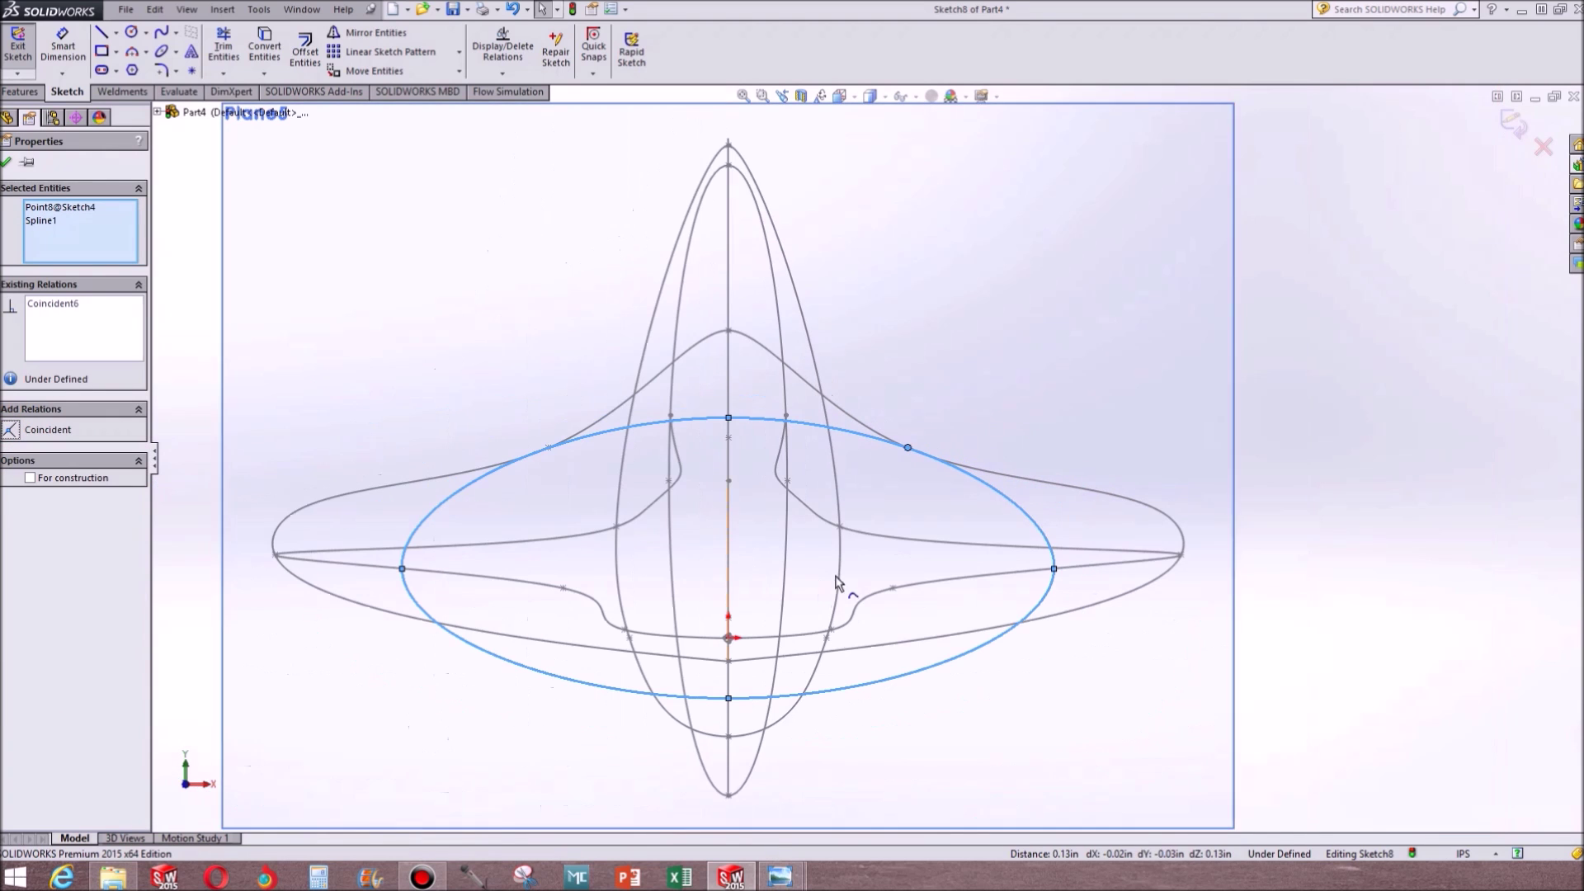
# Exit the sketch and set Plane5's offset from the Front Plane to 0.5 in
pyautogui.moveTo(890, 429)
pyautogui.mouseDown(button='middle')
pyautogui.moveTo(721, 463)
pyautogui.moveTo(1220, 462)
pyautogui.moveTo(1124, 460)
pyautogui.mouseUp(button='middle')
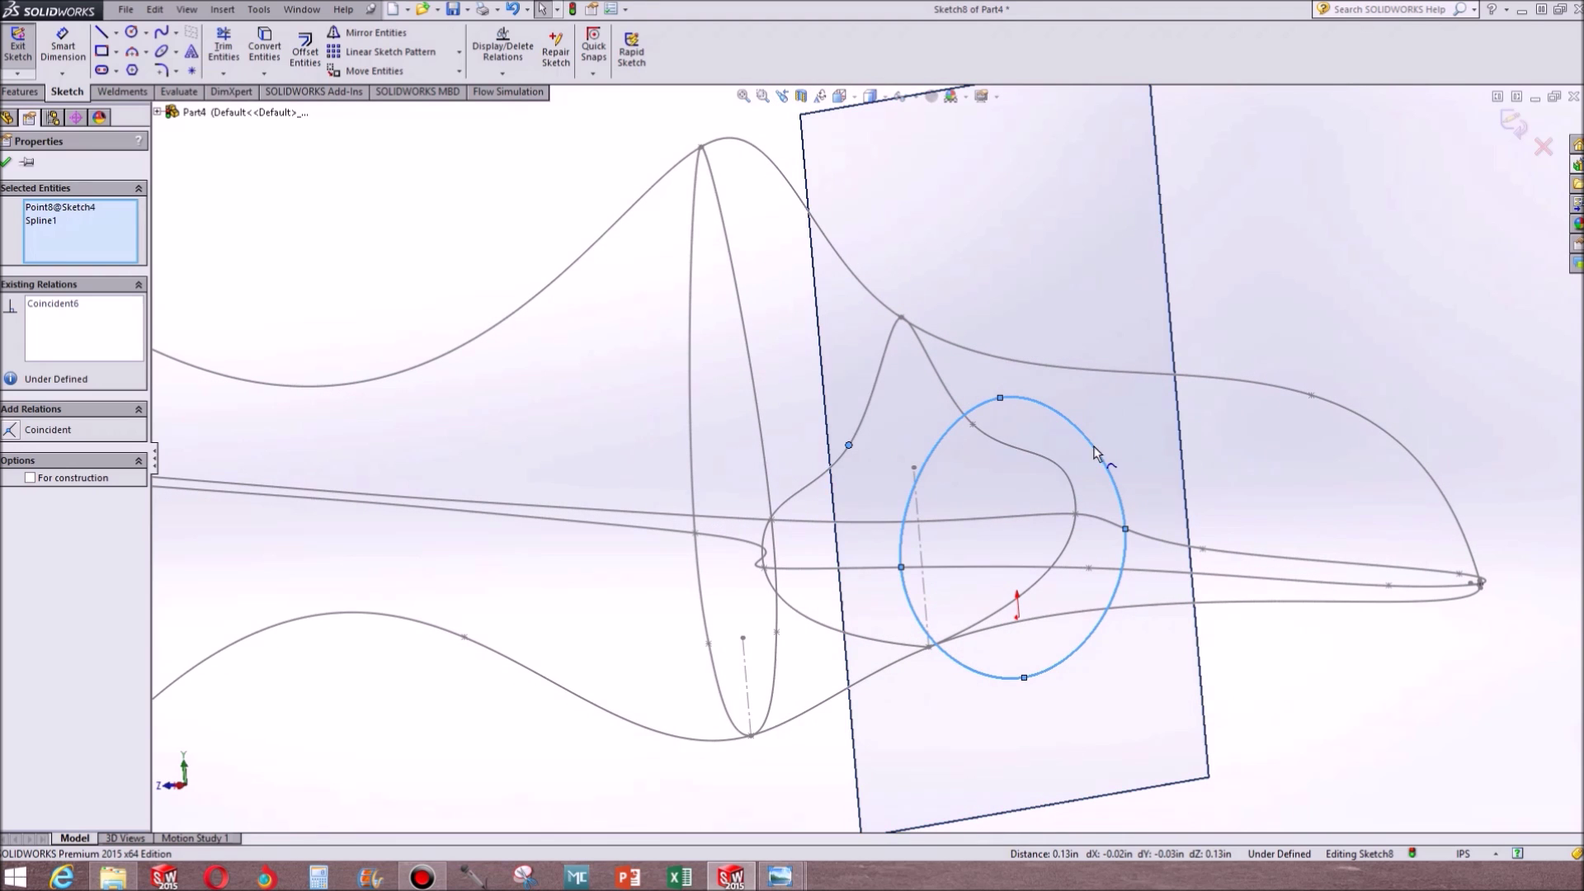
pyautogui.click(1125, 419)
pyautogui.moveTo(1103, 339)
pyautogui.mouseDown(button='middle')
pyautogui.moveTo(1029, 336)
pyautogui.moveTo(1156, 336)
pyautogui.moveTo(1160, 297)
pyautogui.mouseUp(button='middle')
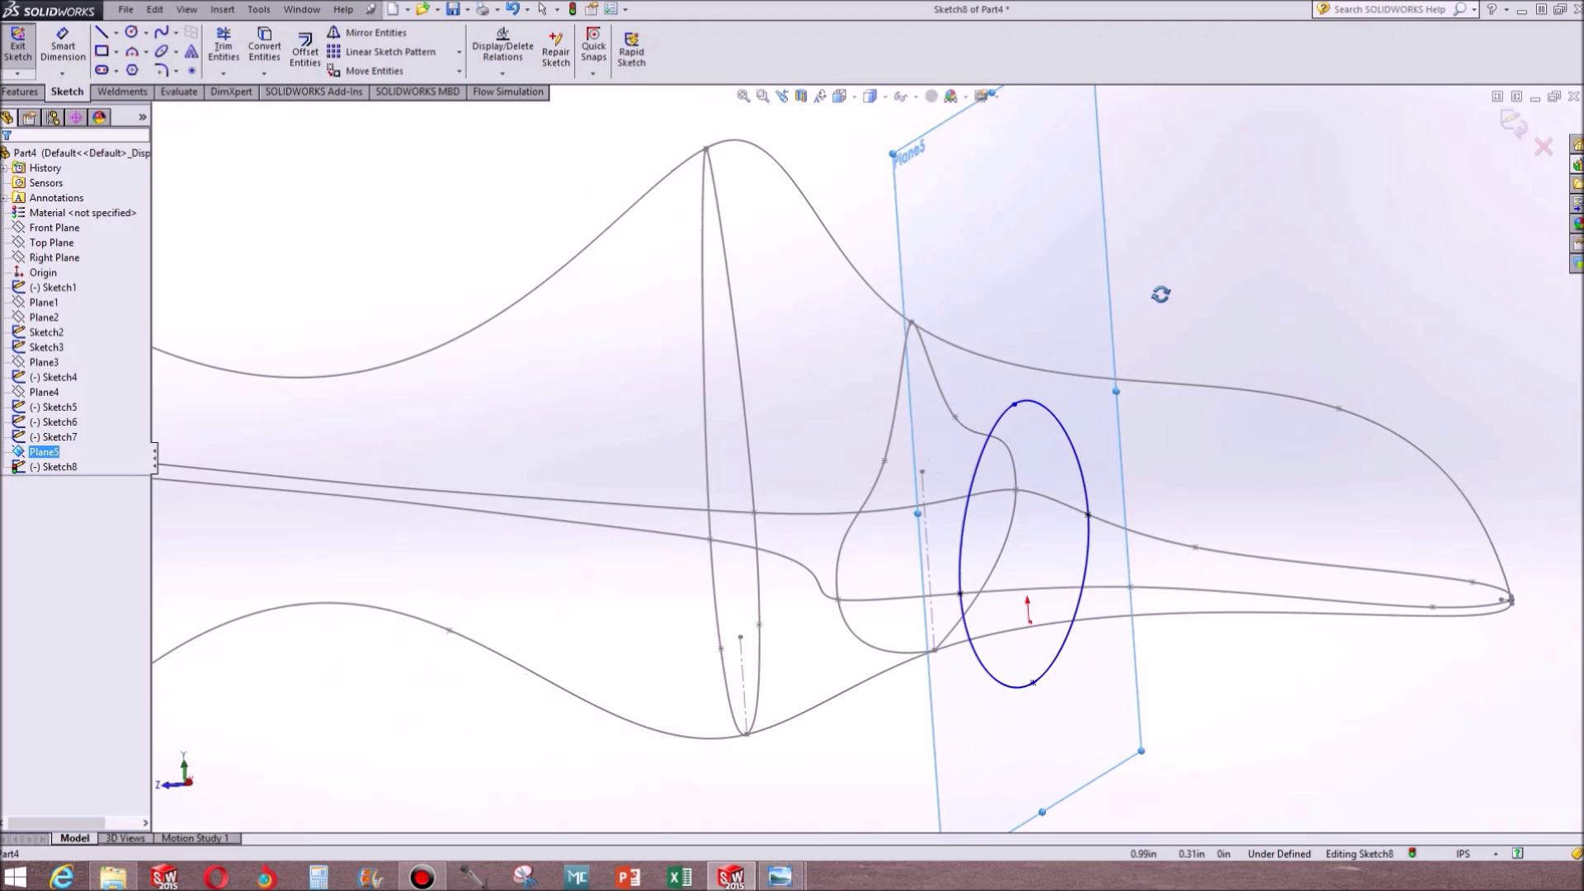
pyautogui.rightClick(916, 158)
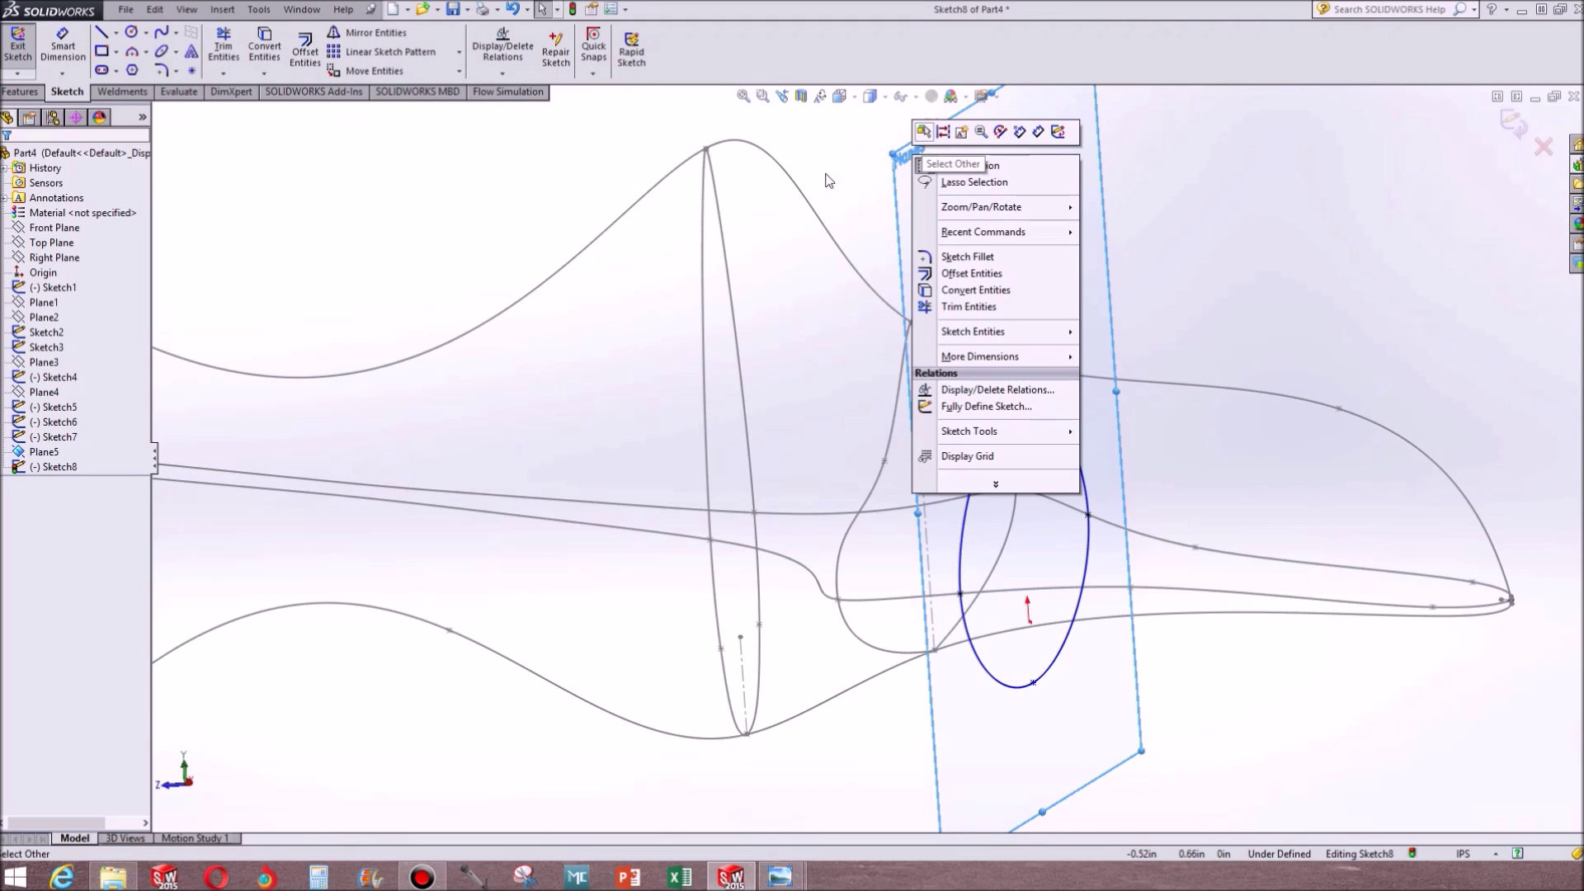
pyautogui.click(354, 195)
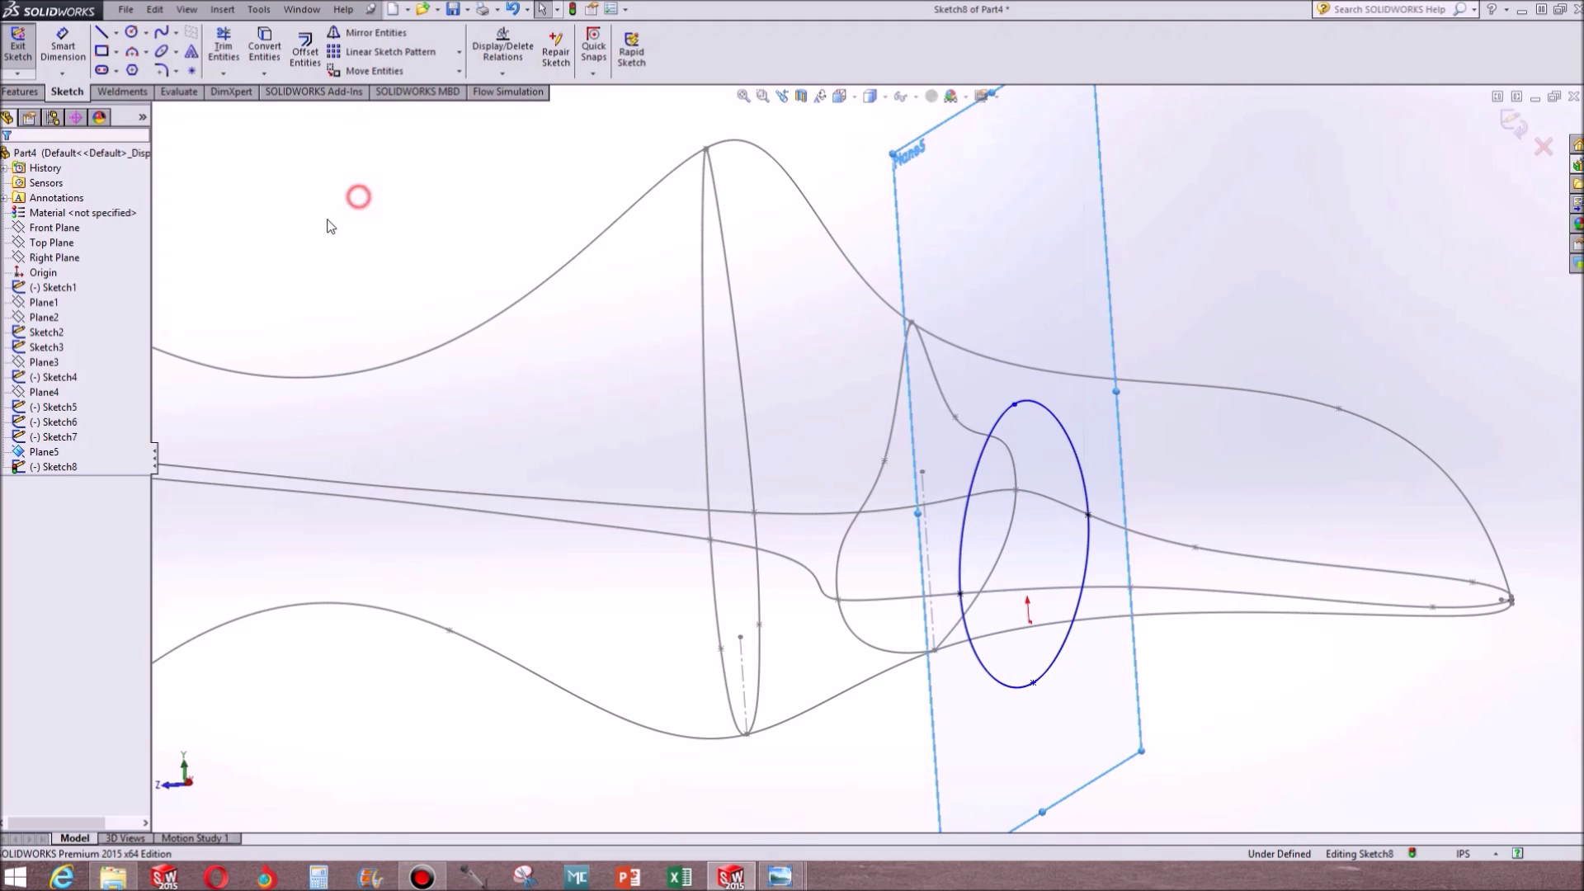
pyautogui.click(28, 52)
pyautogui.rightClick(903, 159)
pyautogui.click(919, 117)
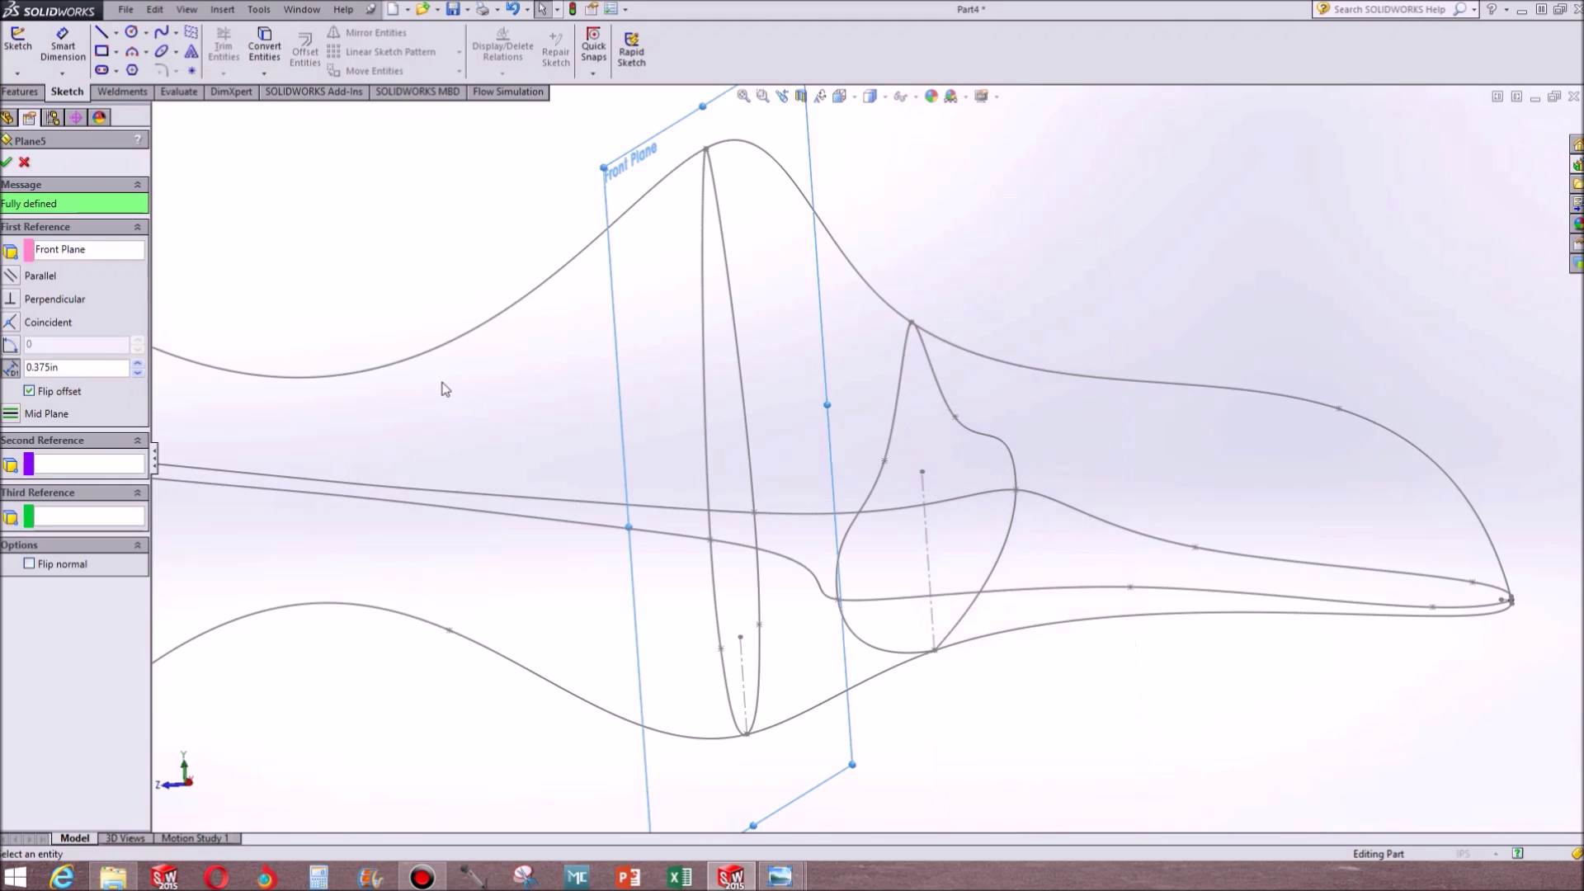
pyautogui.write('0.5')
pyautogui.press('Return')
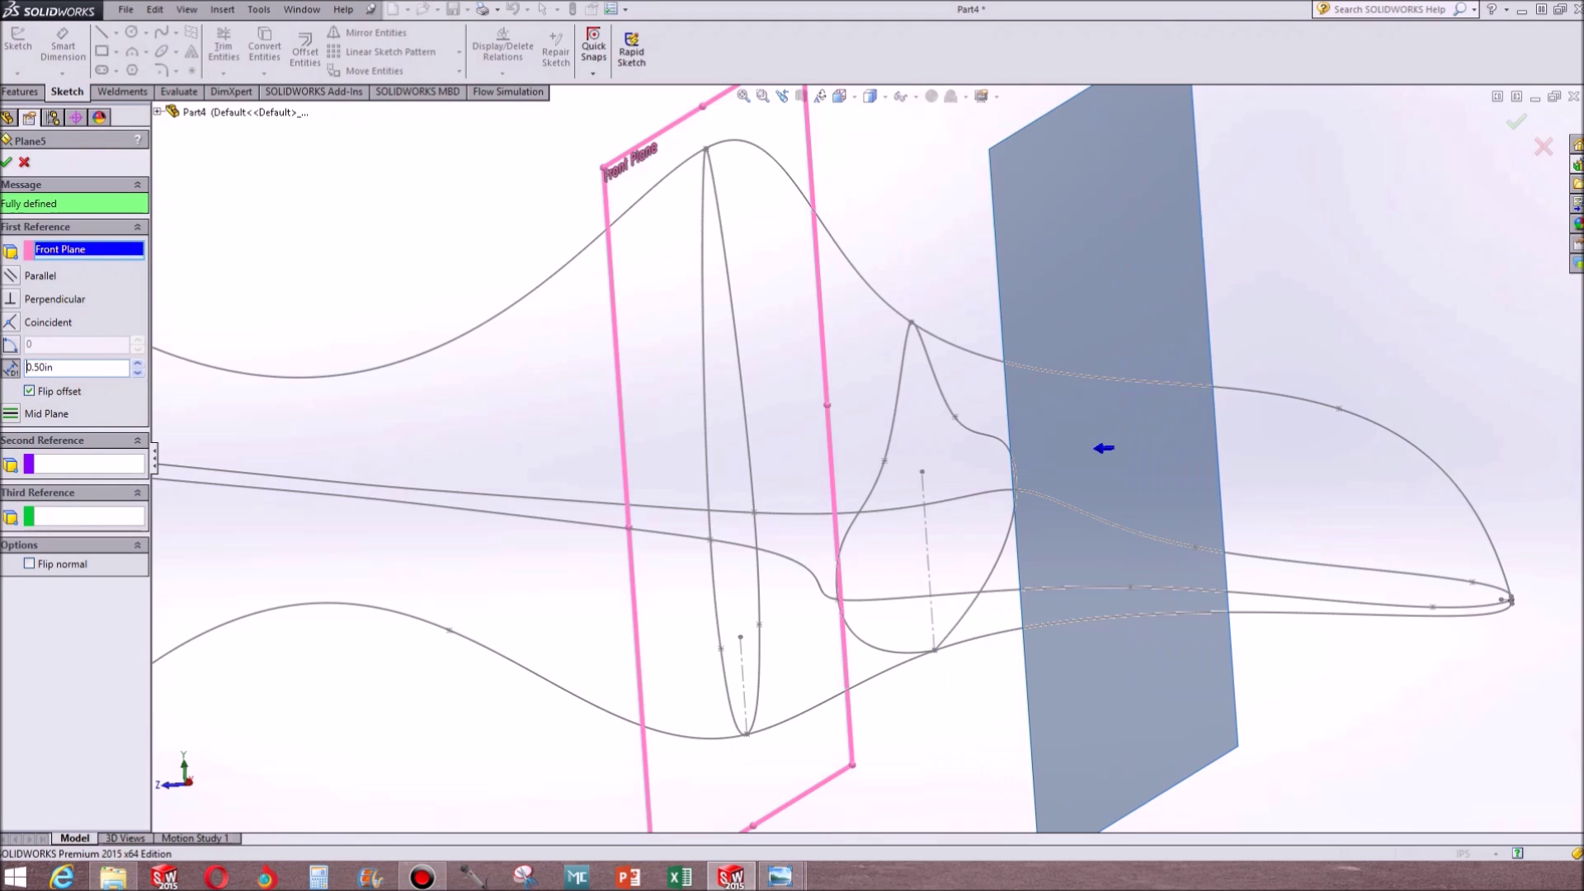
pyautogui.click(6, 163)
# Reopen Sketch8 for editing and select its closed spline
pyautogui.moveTo(1181, 344); pyautogui.dragTo(966, 377, button='middle')
pyautogui.rightClick(877, 434)
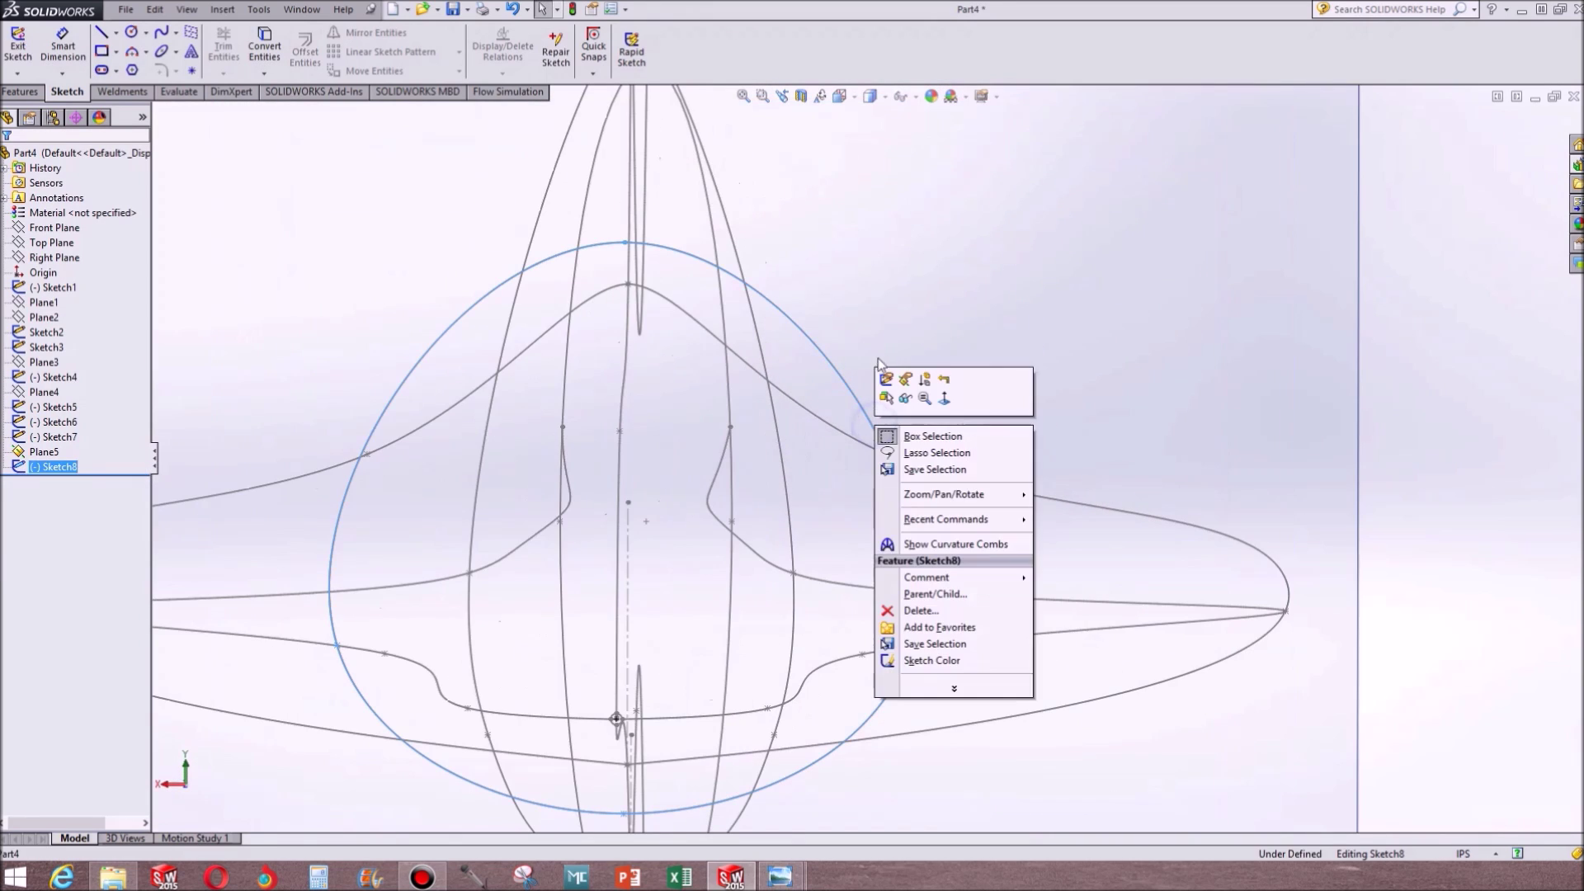
pyautogui.click(885, 363)
pyautogui.click(887, 453)
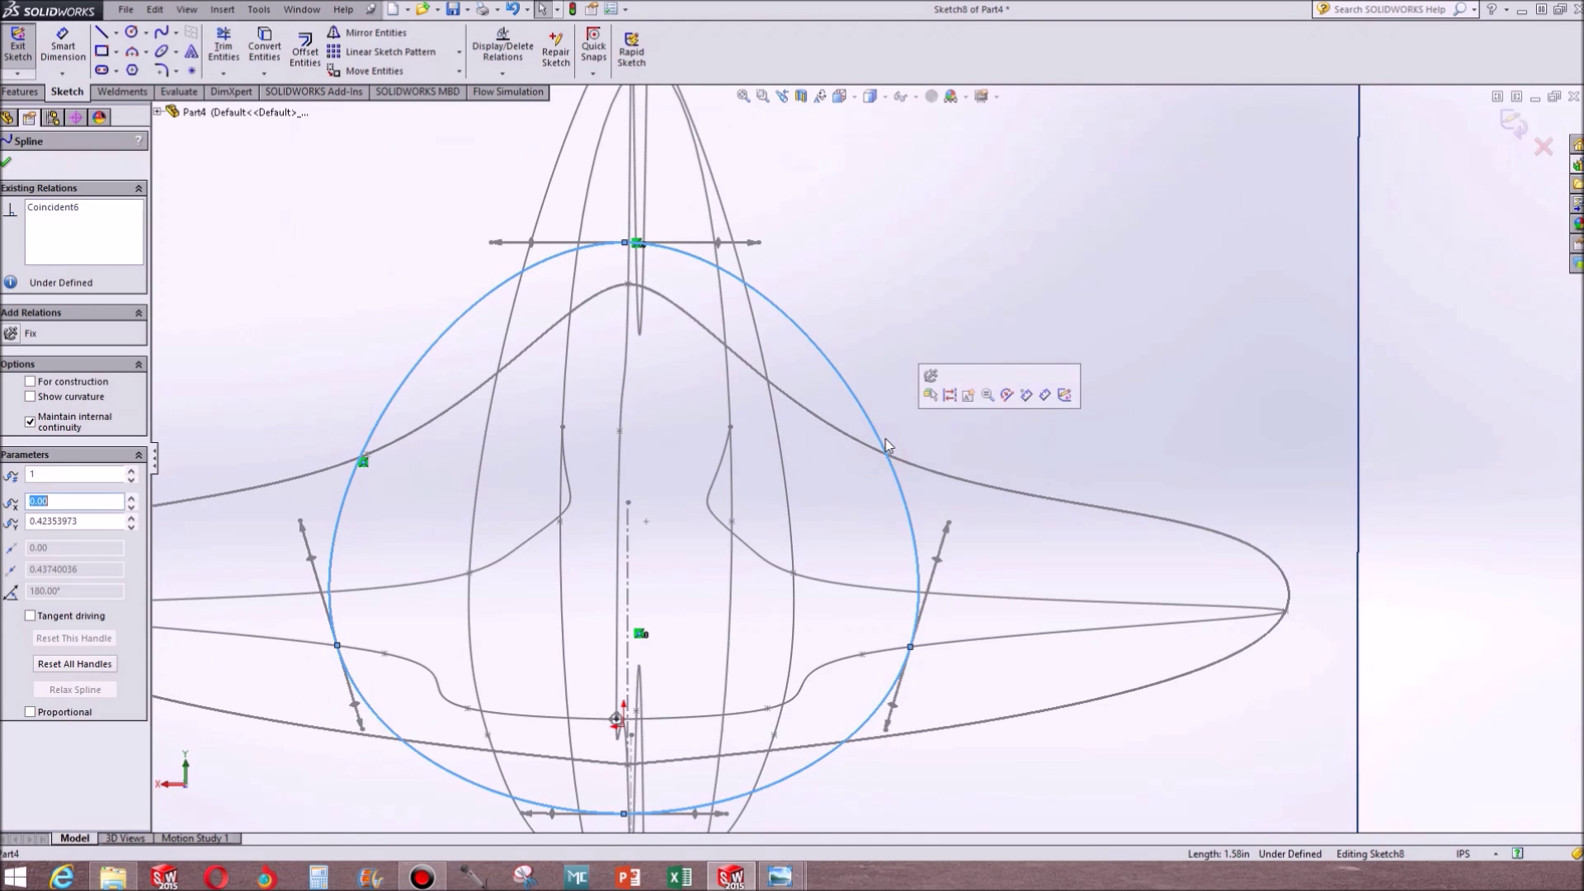
# Pierce the closed spline's lower point onto the bottom guide curve, Sketch7
pyautogui.click(625, 242)
pyautogui.moveTo(626, 283); pyautogui.dragTo(651, 776)
pyautogui.scroll(2, 581, 411)
pyautogui.moveTo(581, 411); pyautogui.dragTo(448, 390, button='middle')
pyautogui.scroll(1, 448, 596)
pyautogui.scroll(-2, 445, 606)
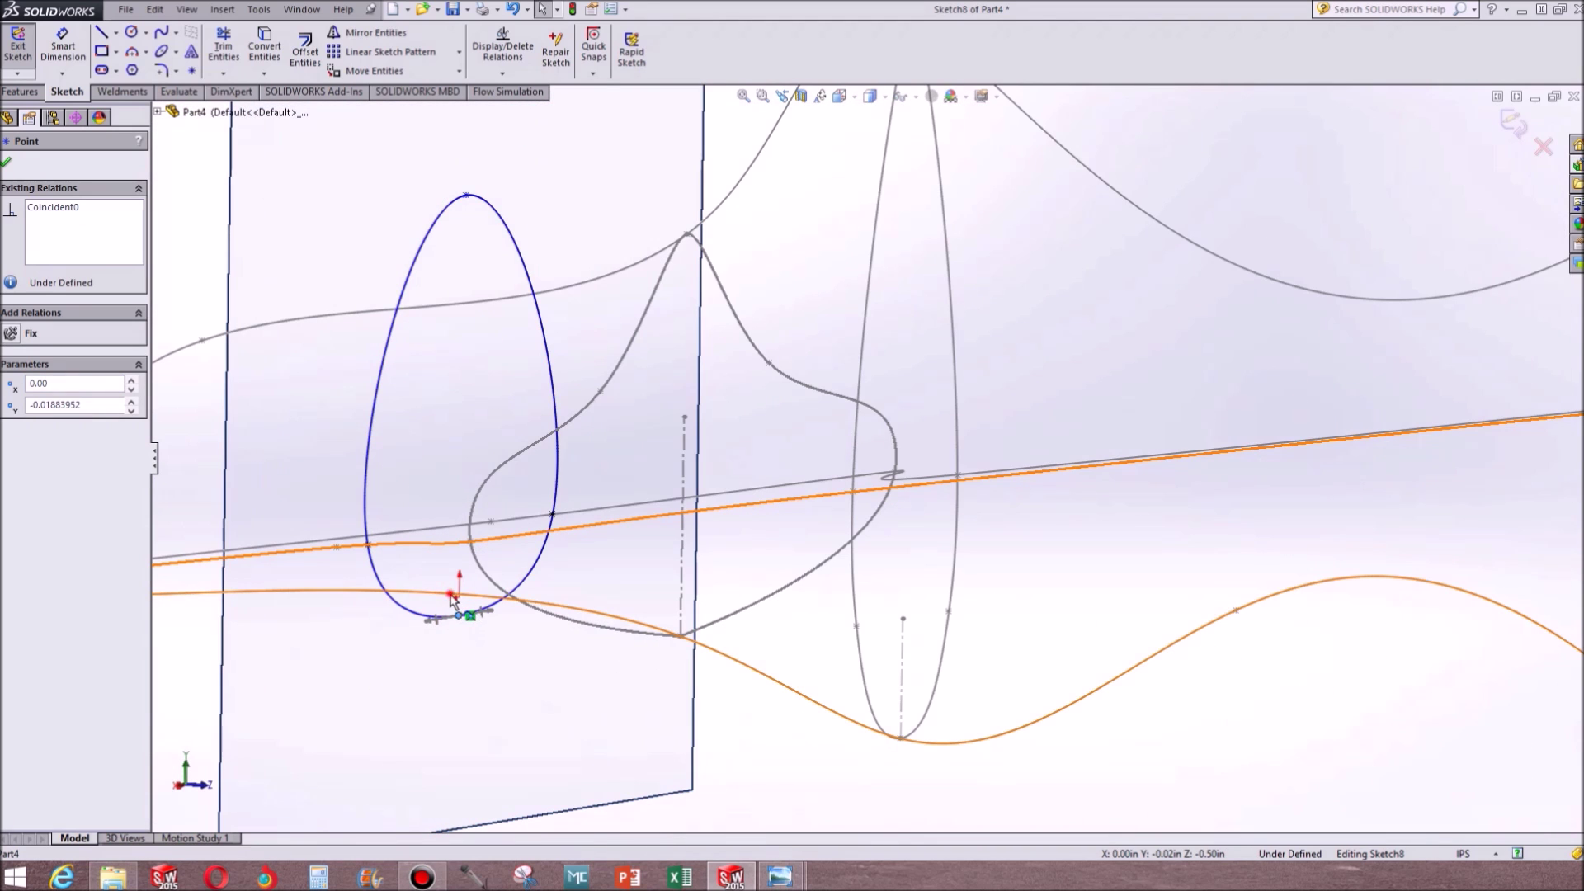
pyautogui.keyDown('ctrl'); pyautogui.click(466, 605); pyautogui.keyUp('ctrl')
pyautogui.scroll(1, 463, 391)
pyautogui.scroll(-4, 542, 265)
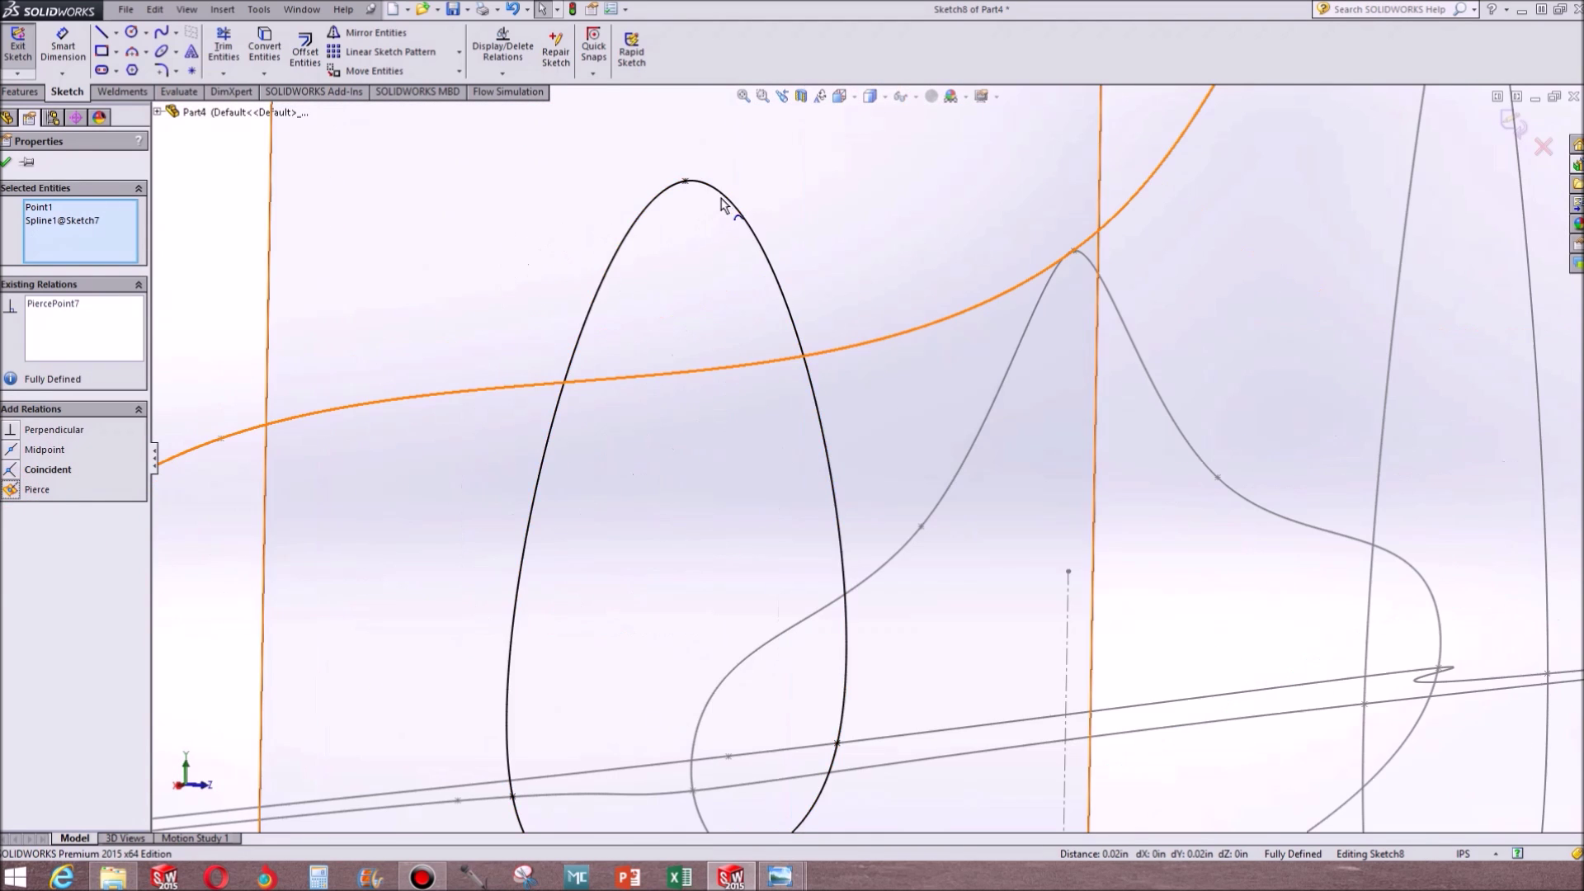
# Remove the distorted closed spline from Sketch8
pyautogui.click(717, 195)
pyautogui.click(687, 181)
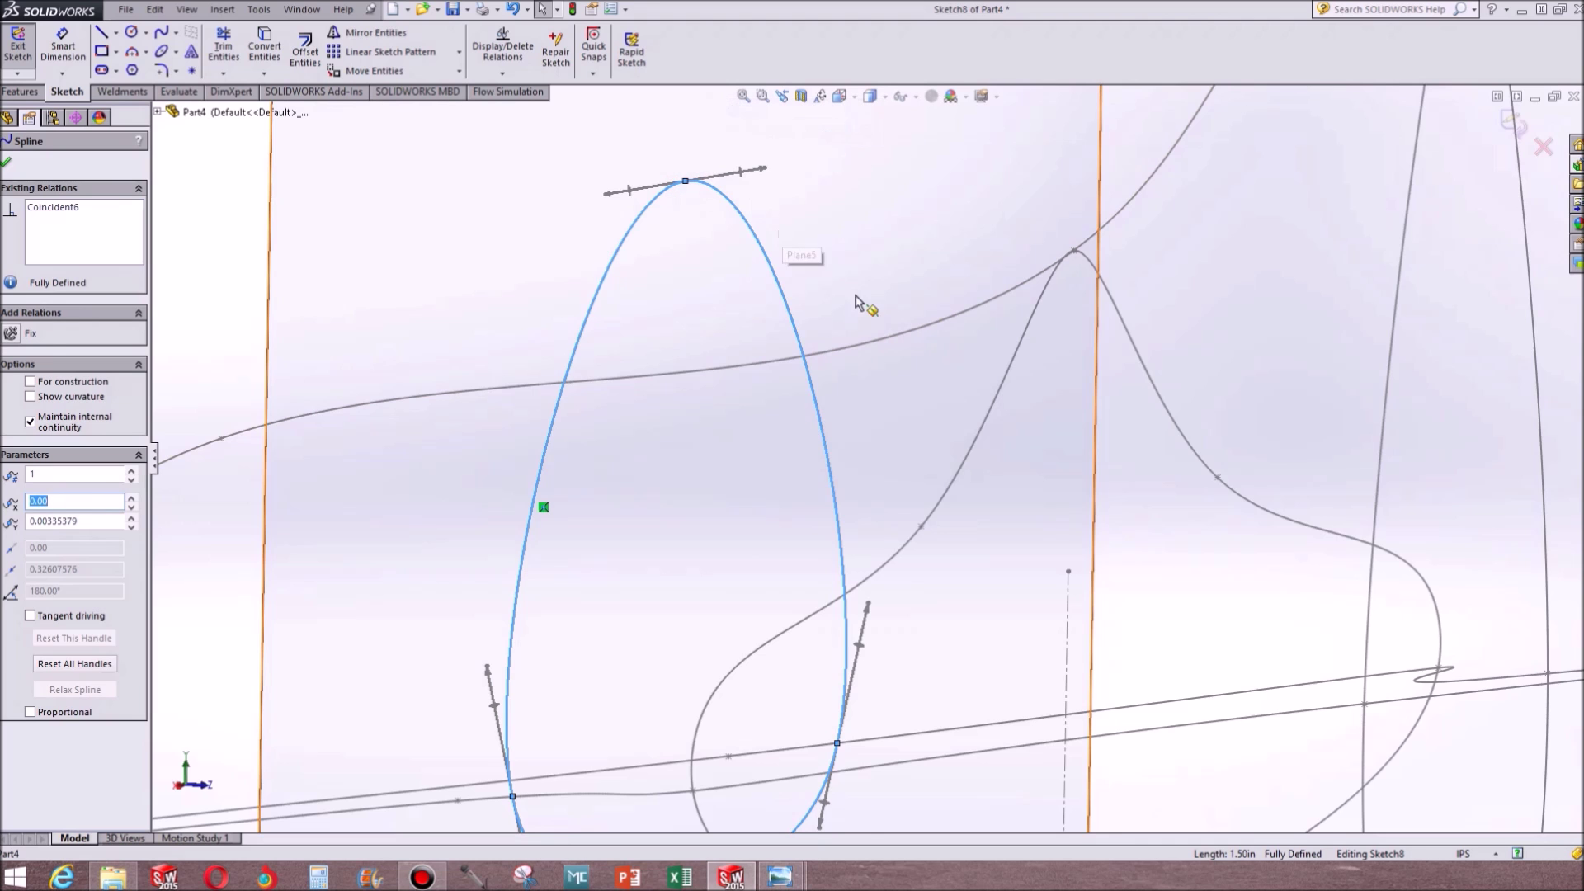
pyautogui.scroll(2, 807, 420)
pyautogui.moveTo(723, 462)
pyautogui.mouseDown(button='middle')
pyautogui.moveTo(902, 372)
pyautogui.moveTo(834, 459)
pyautogui.moveTo(913, 347)
pyautogui.moveTo(956, 426)
pyautogui.mouseUp(button='middle')
pyautogui.scroll(-3, 984, 506)
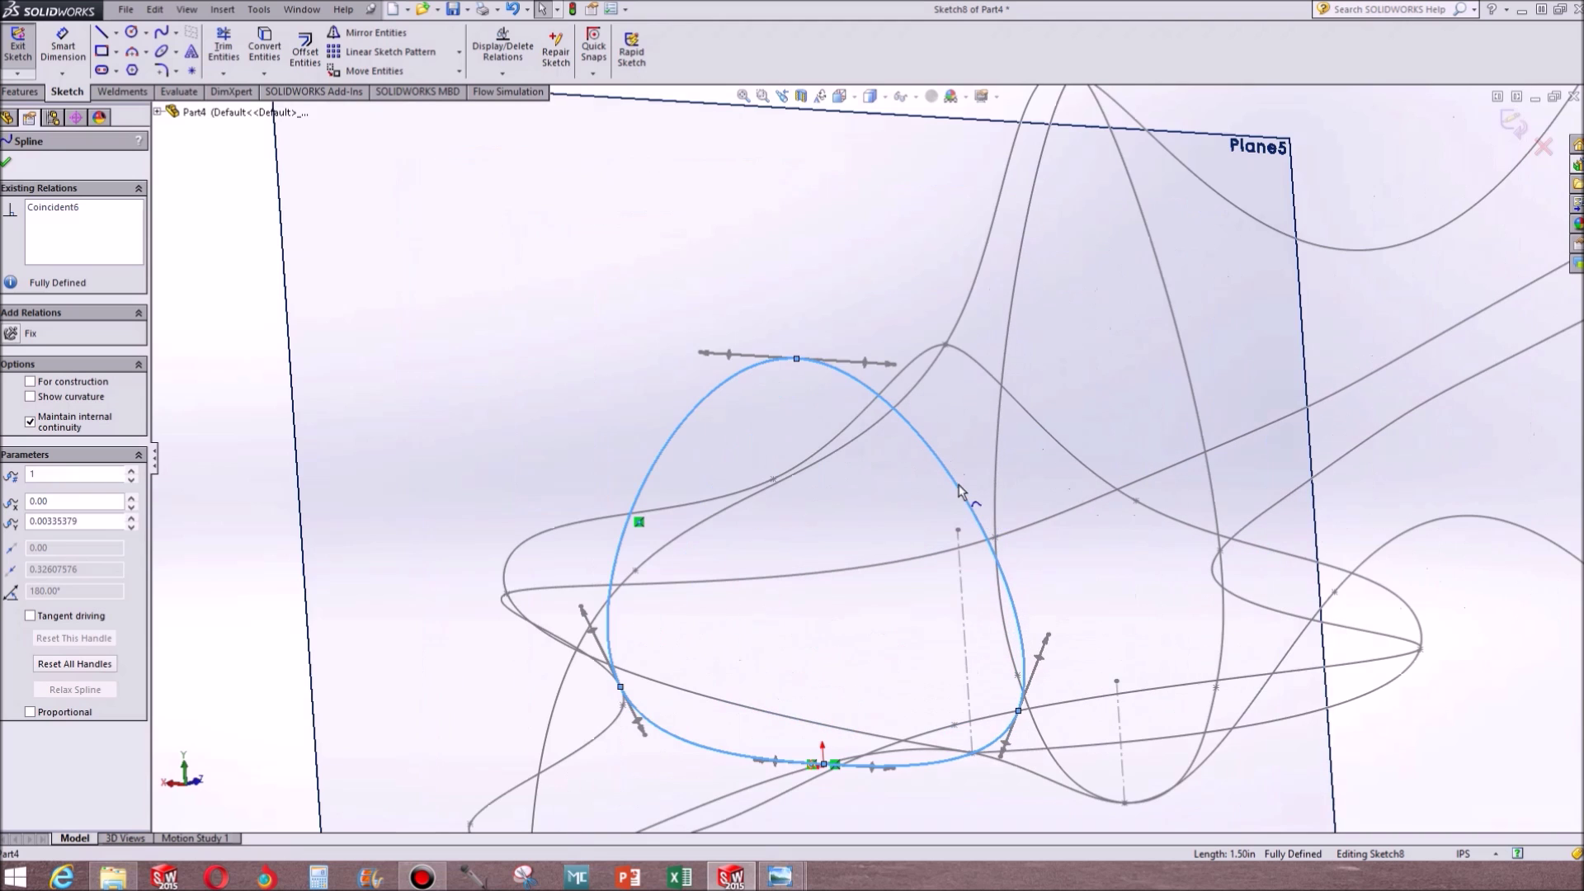
pyautogui.click(935, 467)
pyautogui.hotkey('ctrl', 'z')
# Sketch a new closed four-point spline about 0.4 in wide on Plane5, with its upper and lower points on the vertical centreline
pyautogui.moveTo(806, 544); pyautogui.dragTo(856, 509, button='middle')
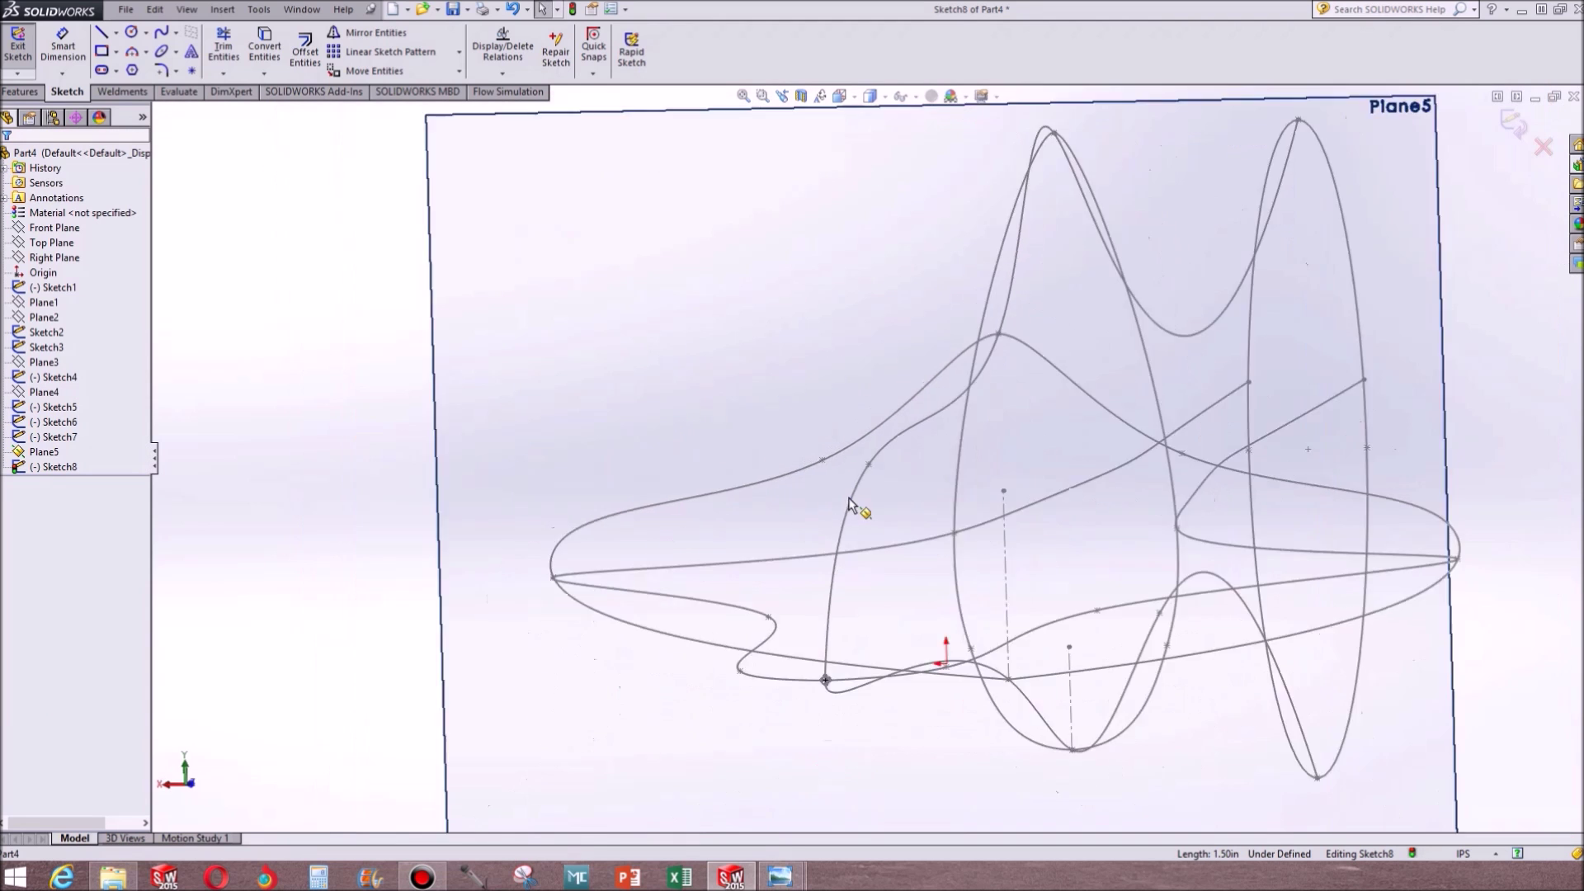
pyautogui.scroll(4, 867, 459)
pyautogui.scroll(-3, 1048, 370)
pyautogui.moveTo(831, 561); pyautogui.dragTo(850, 559, button='middle')
pyautogui.scroll(-5, 853, 594)
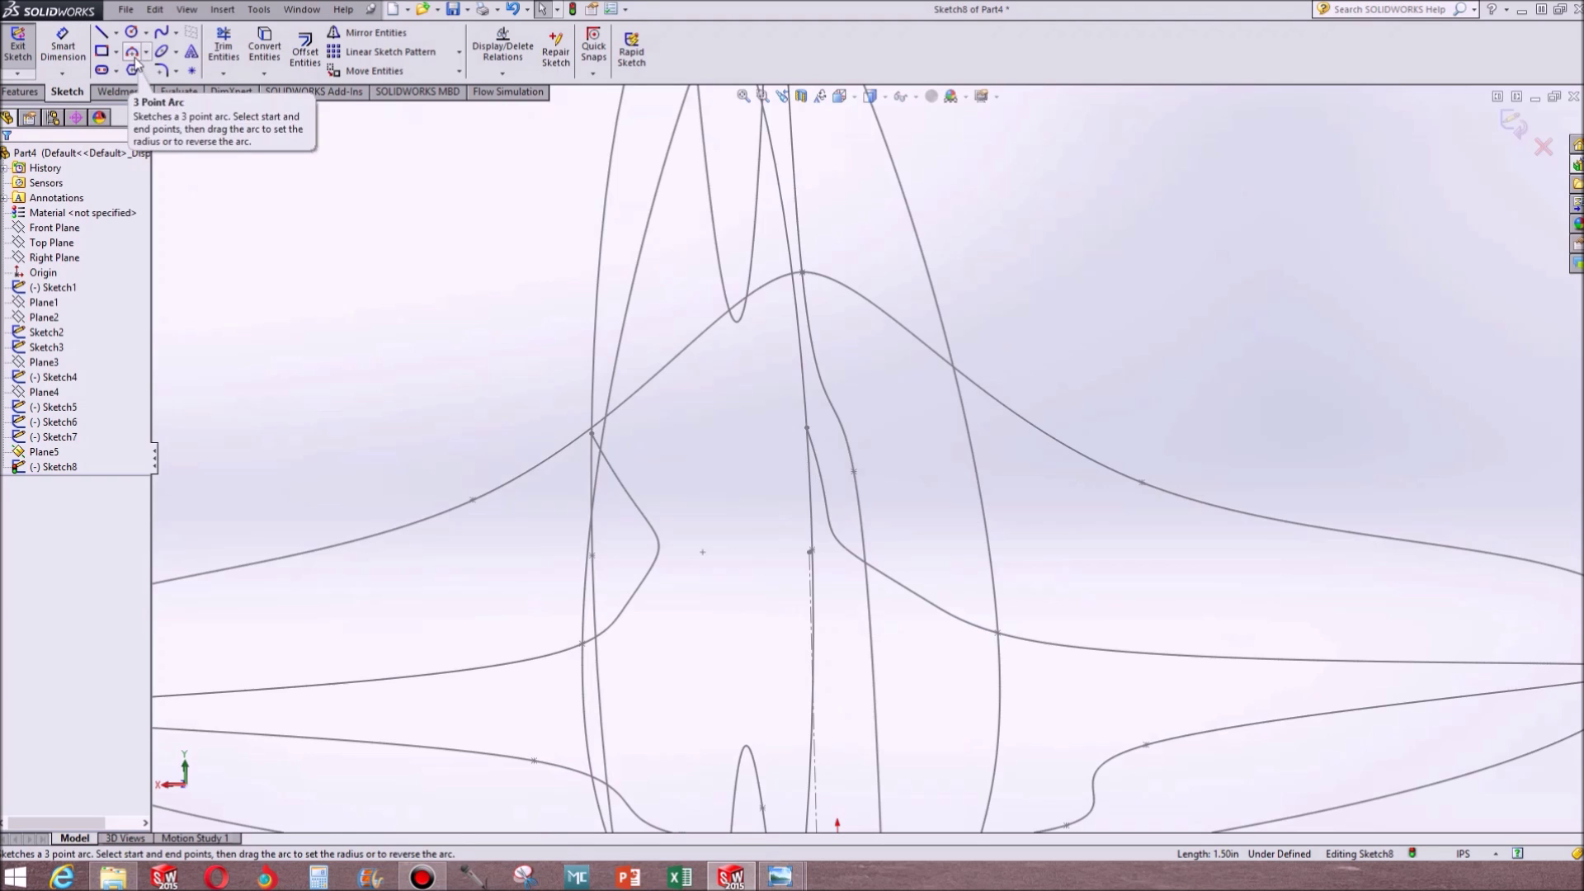
pyautogui.click(160, 33)
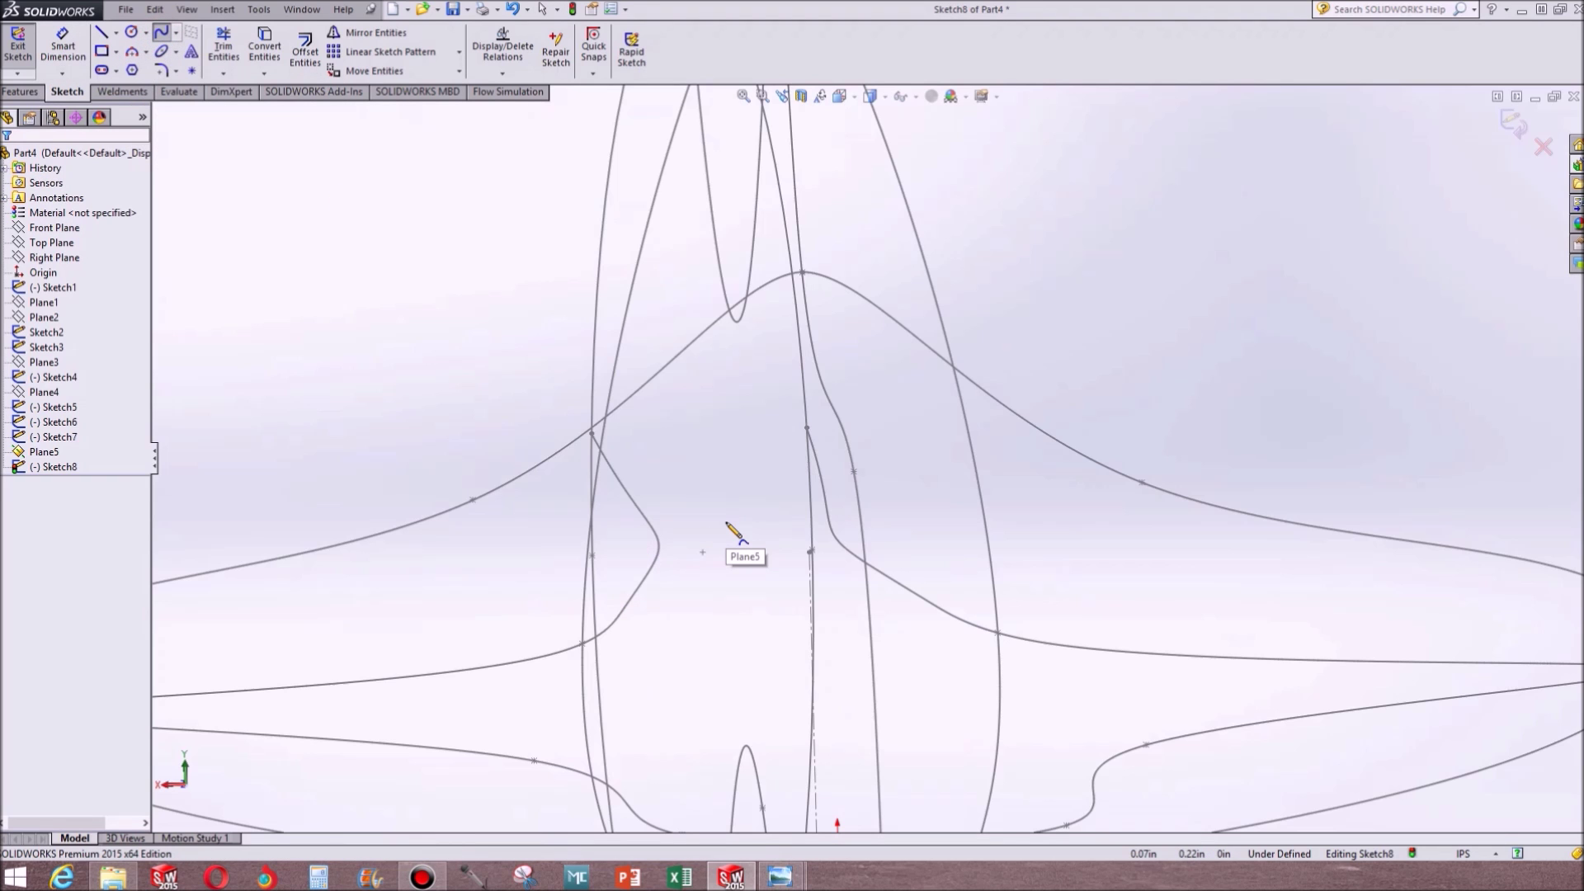
pyautogui.hotkey('ctrl', '8')
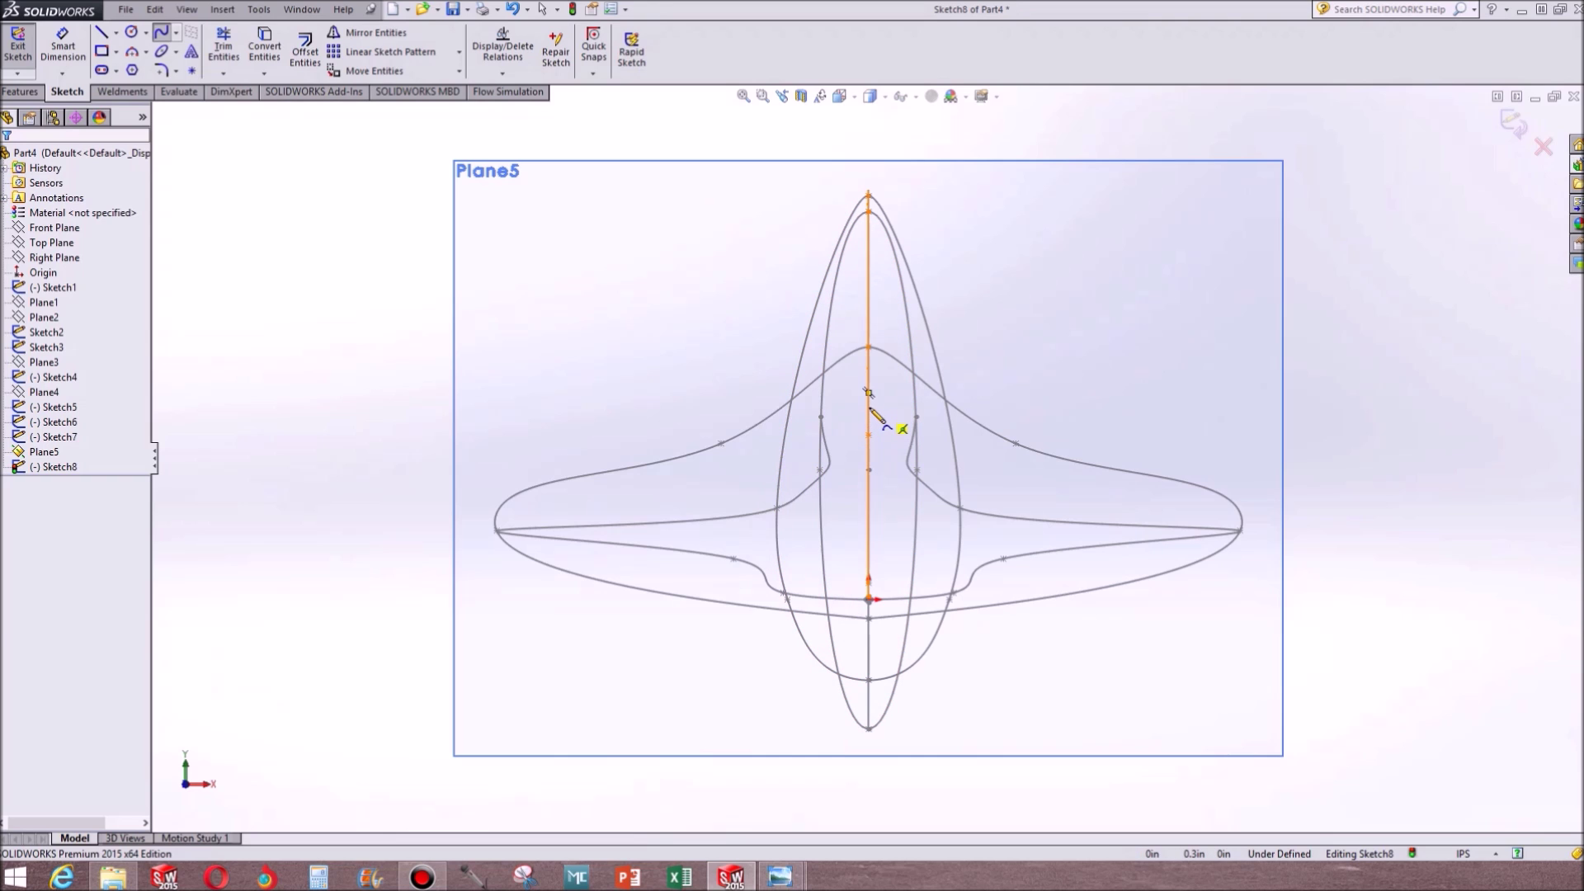
pyautogui.click(868, 394)
pyautogui.click(990, 531)
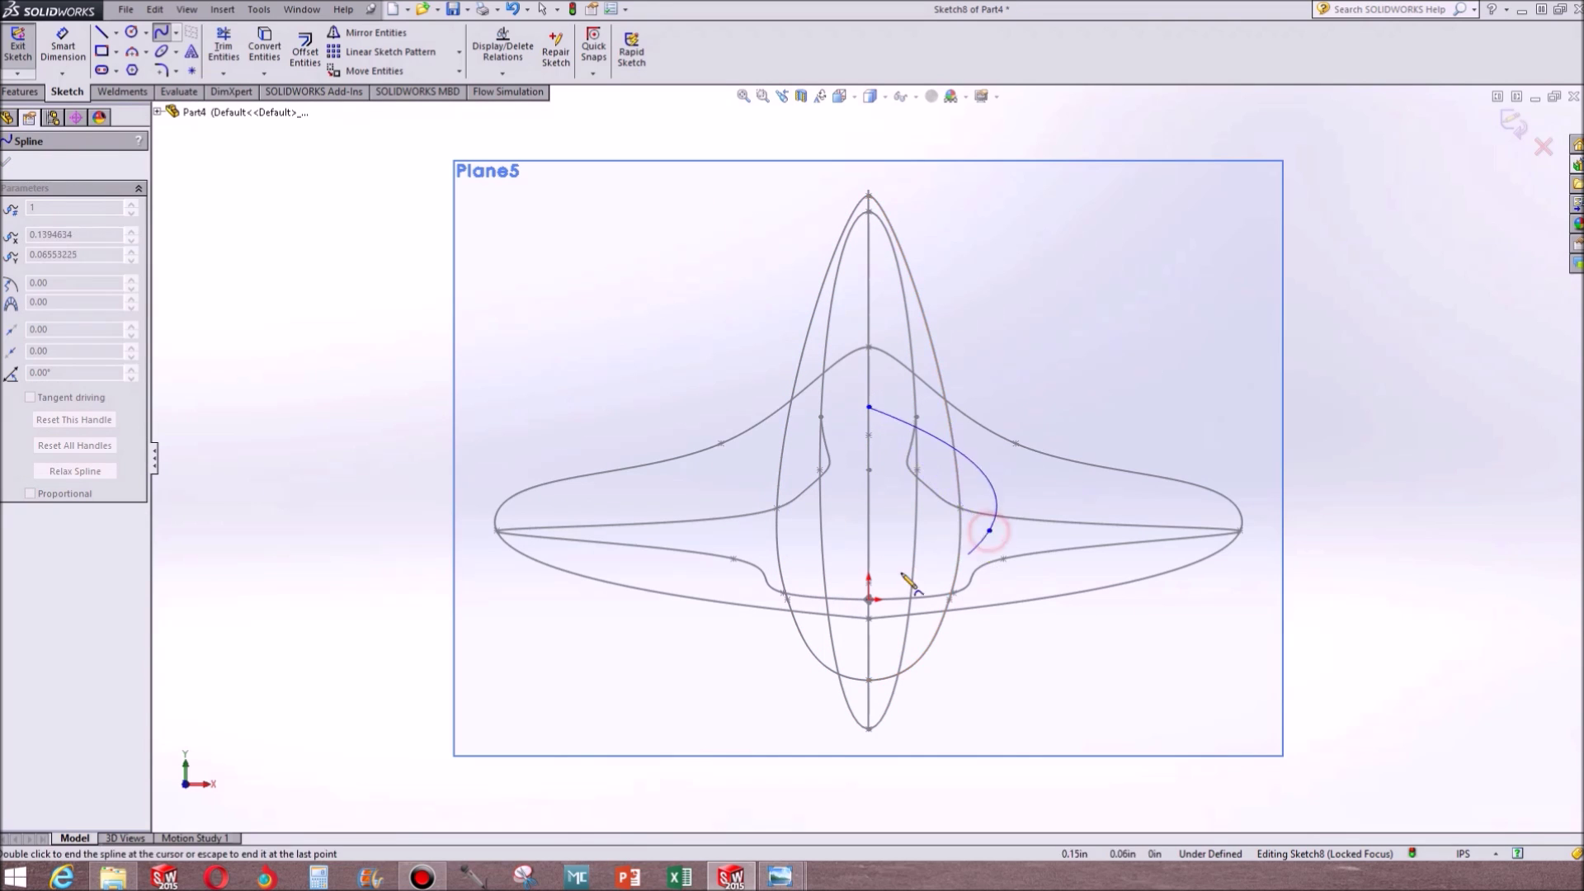
pyautogui.click(869, 658)
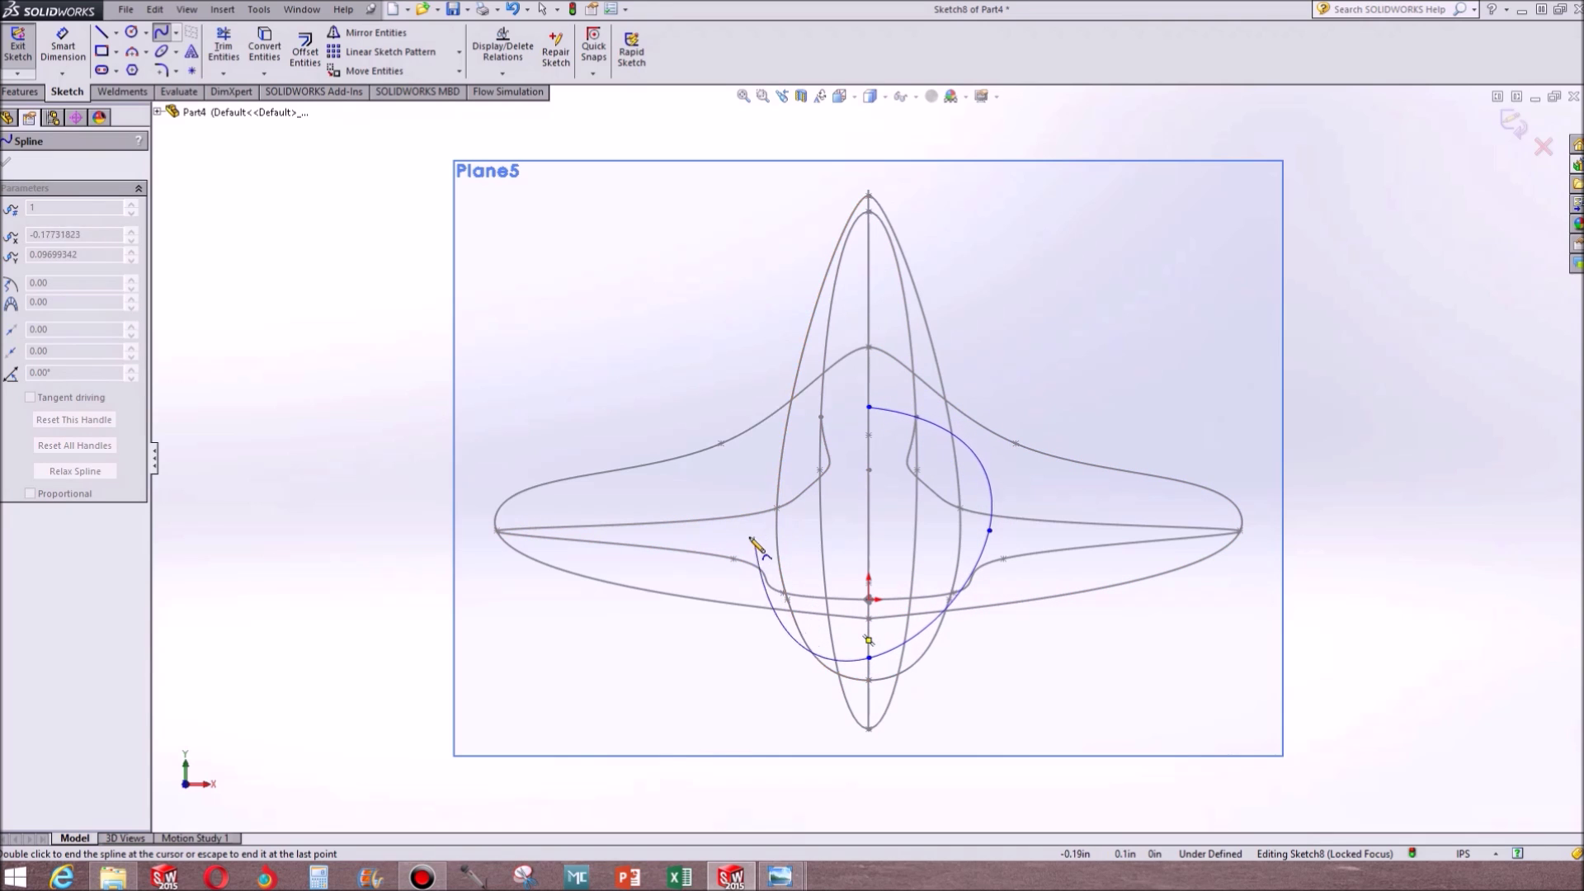
pyautogui.click(731, 532)
pyautogui.click(868, 407)
pyautogui.press('Escape')
# Add a horizontal relation between the two side points of the new closed spline
pyautogui.click(991, 532)
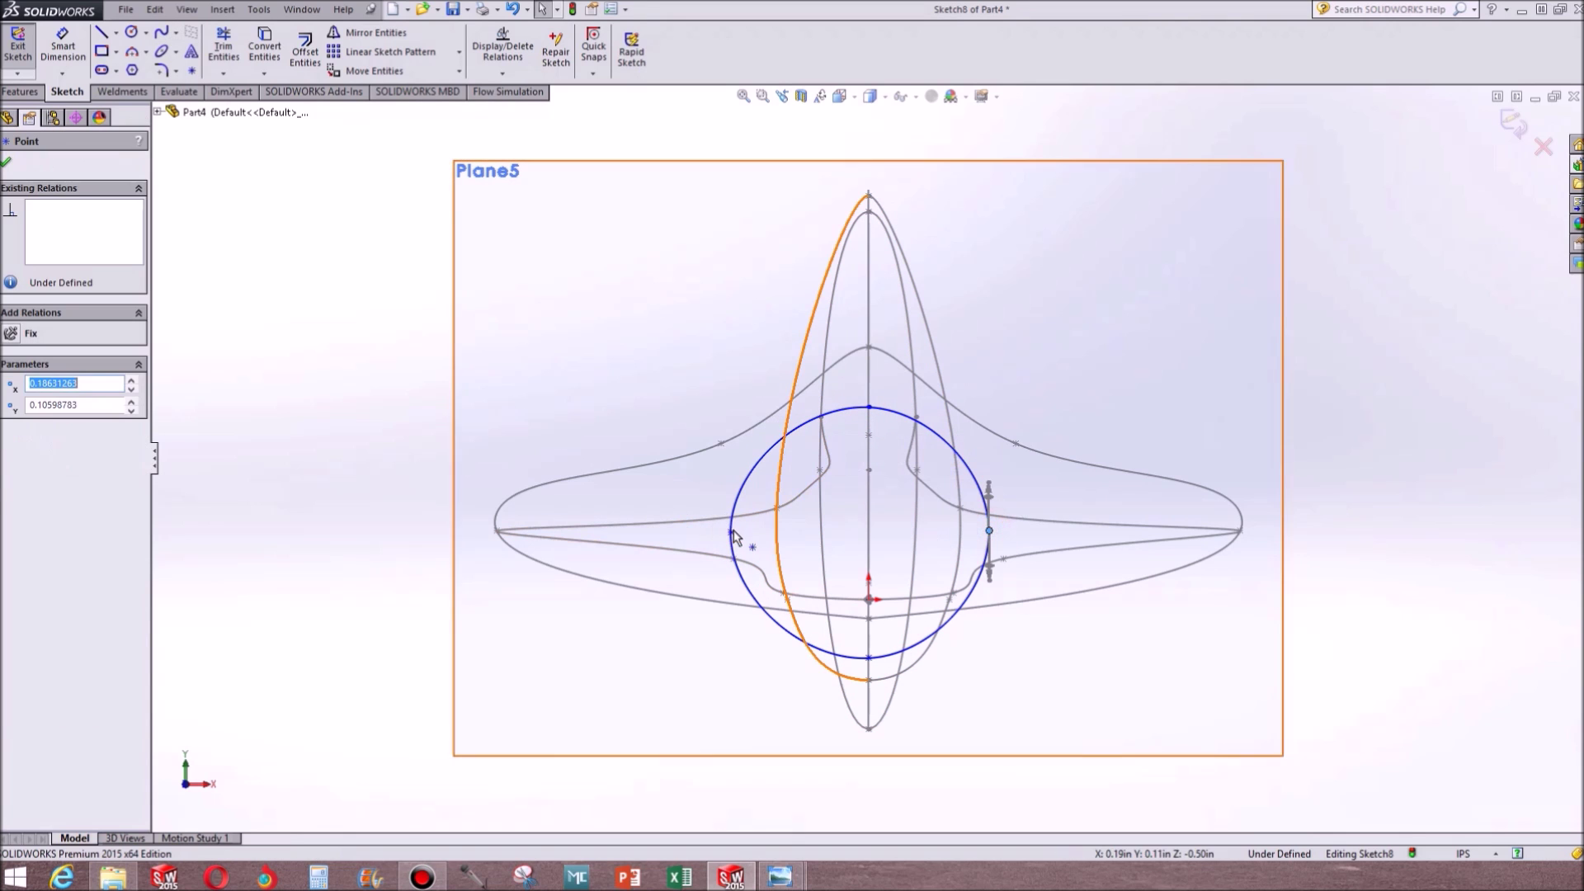
pyautogui.keyDown('ctrl'); pyautogui.click(731, 533); pyautogui.keyUp('ctrl')
pyautogui.click(12, 431)
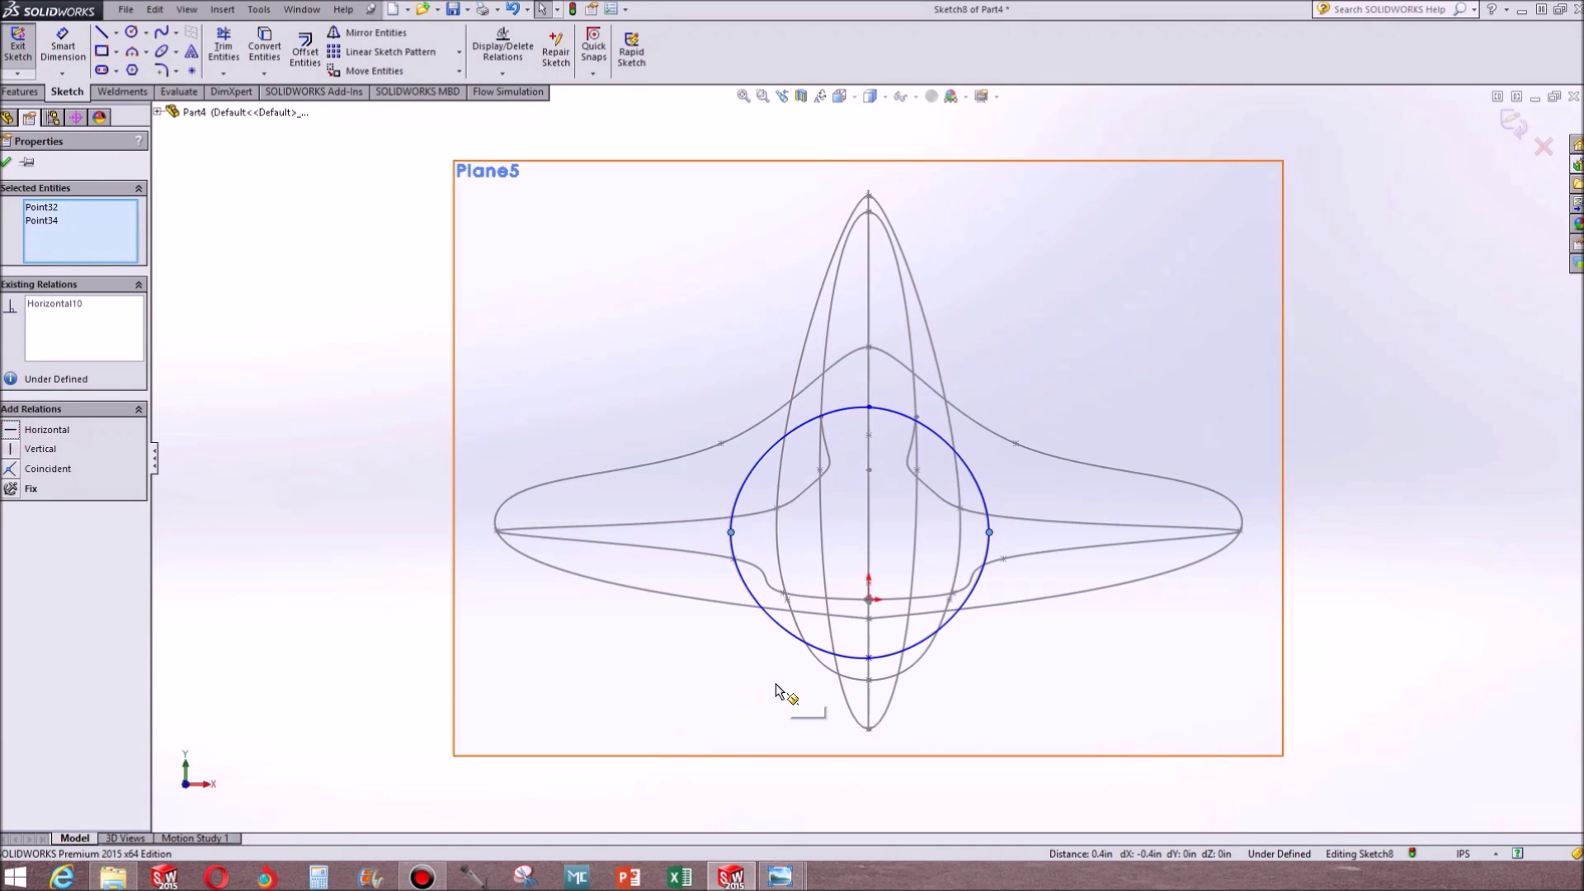
pyautogui.click(705, 697)
# Pierce the new closed spline's upper point onto the top guide curve, Sketch6
pyautogui.scroll(3, 896, 452)
pyautogui.moveTo(897, 439); pyautogui.dragTo(802, 463, button='middle')
pyautogui.press('f')
pyautogui.scroll(5, 1108, 452)
pyautogui.click(900, 306)
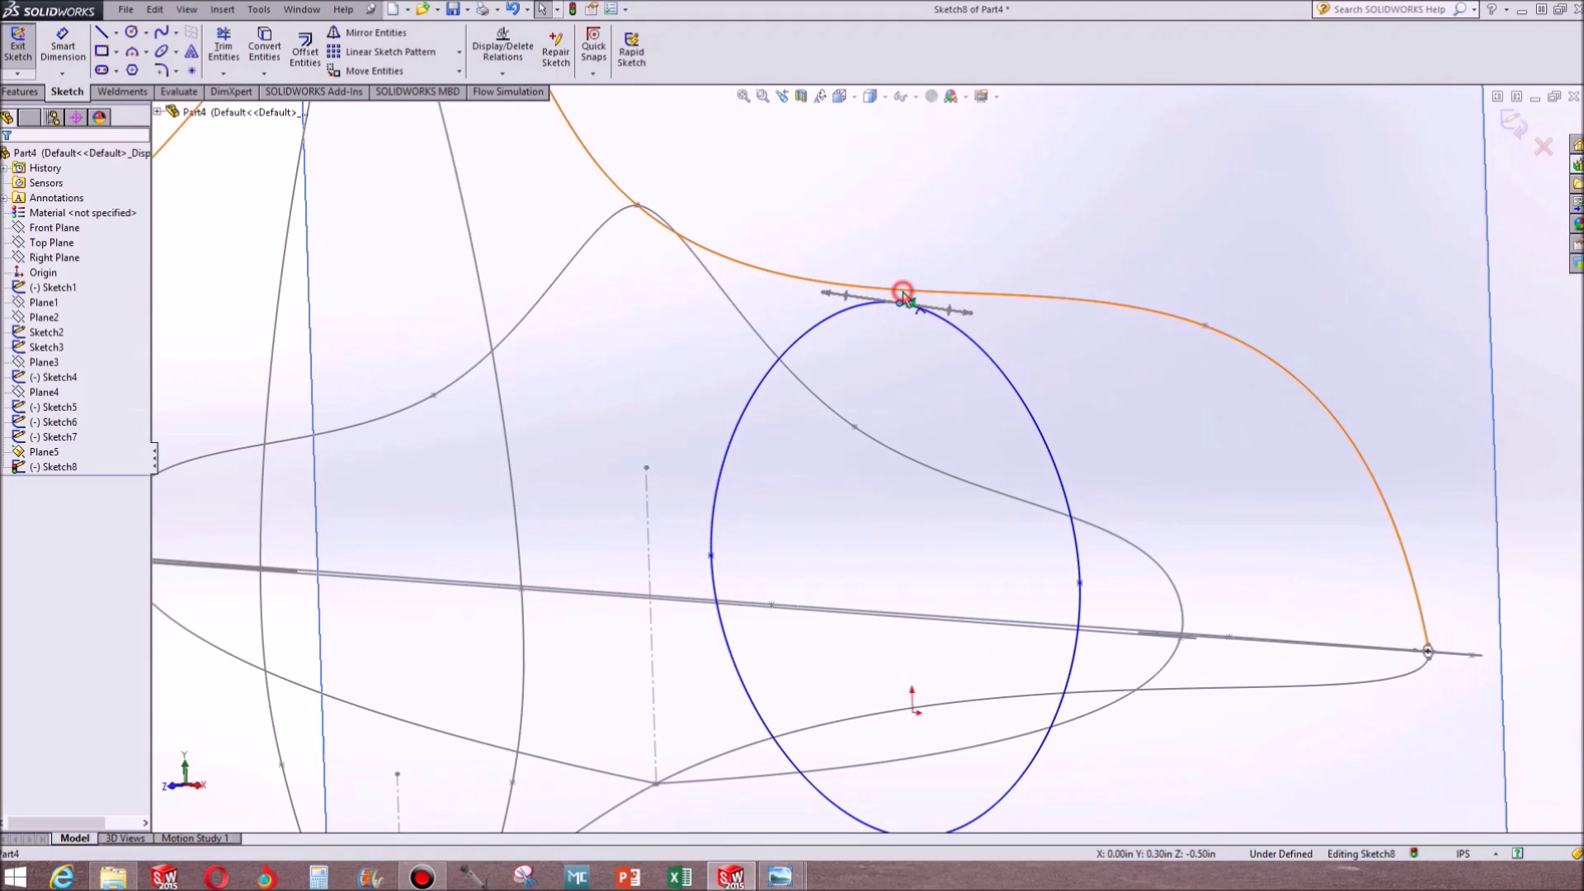
pyautogui.keyDown('ctrl'); pyautogui.click(896, 293); pyautogui.keyUp('ctrl')
pyautogui.scroll(-2, 893, 772)
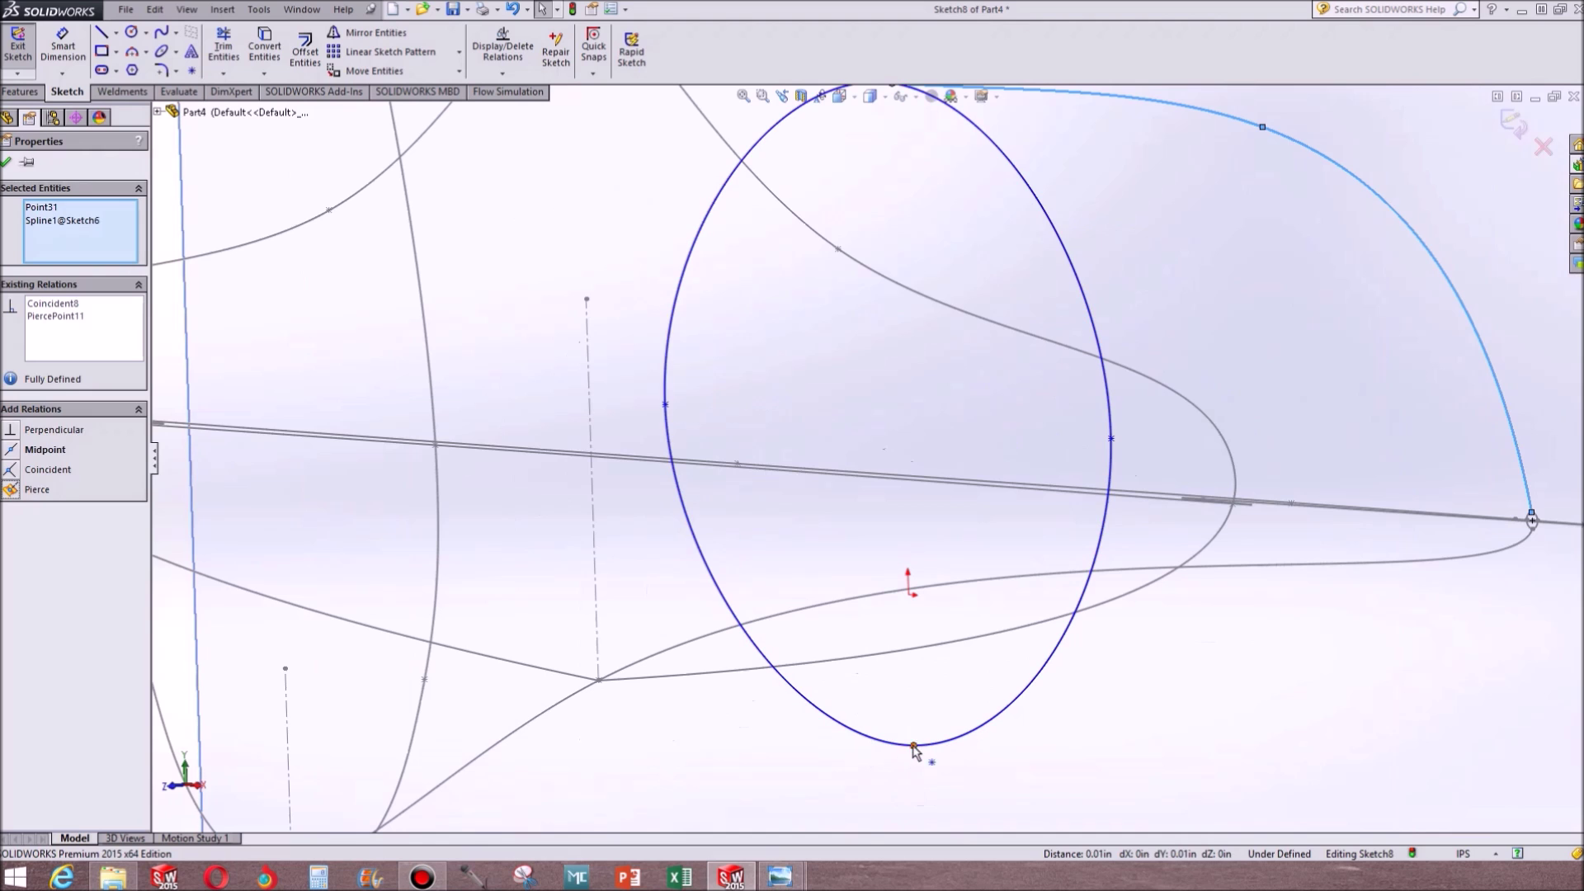
# Try to pierce the closed spline's lower point onto the Sketch4 profile spline
pyautogui.click(913, 745)
pyautogui.keyDown('ctrl'); pyautogui.click(918, 648); pyautogui.keyUp('ctrl')
pyautogui.click(10, 449)
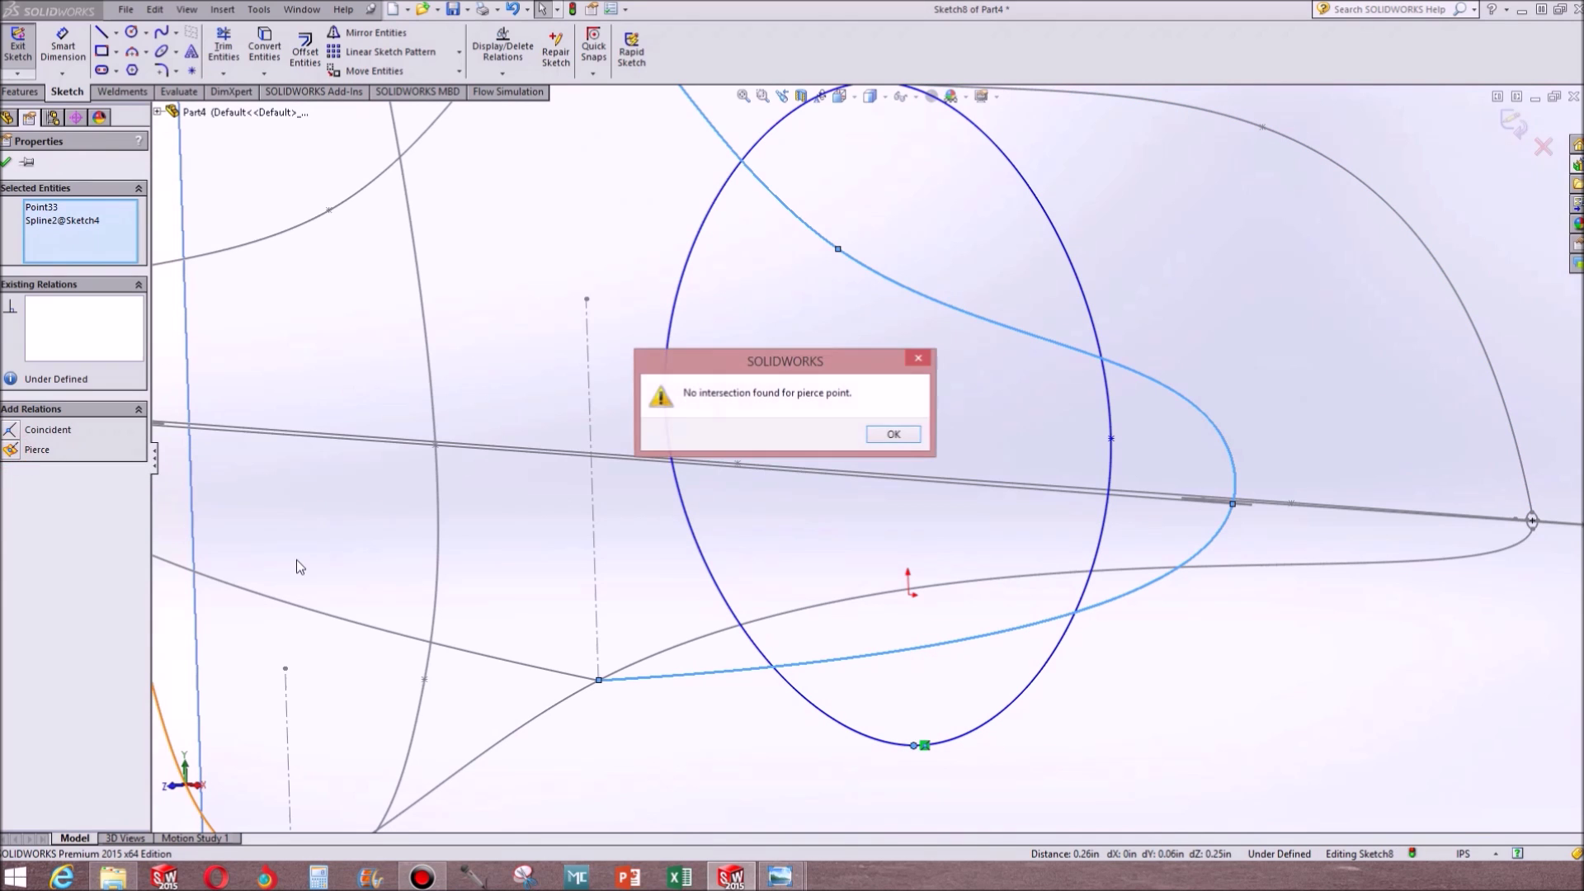
pyautogui.click(896, 438)
# Pierce the new closed spline's lower point onto the bottom guide curve, Spline1 of Sketch7
pyautogui.moveTo(1068, 697); pyautogui.dragTo(1107, 693, button='middle')
pyautogui.scroll(1, 1042, 696)
pyautogui.click(1043, 695)
pyautogui.click(1095, 703)
pyautogui.click(1139, 759)
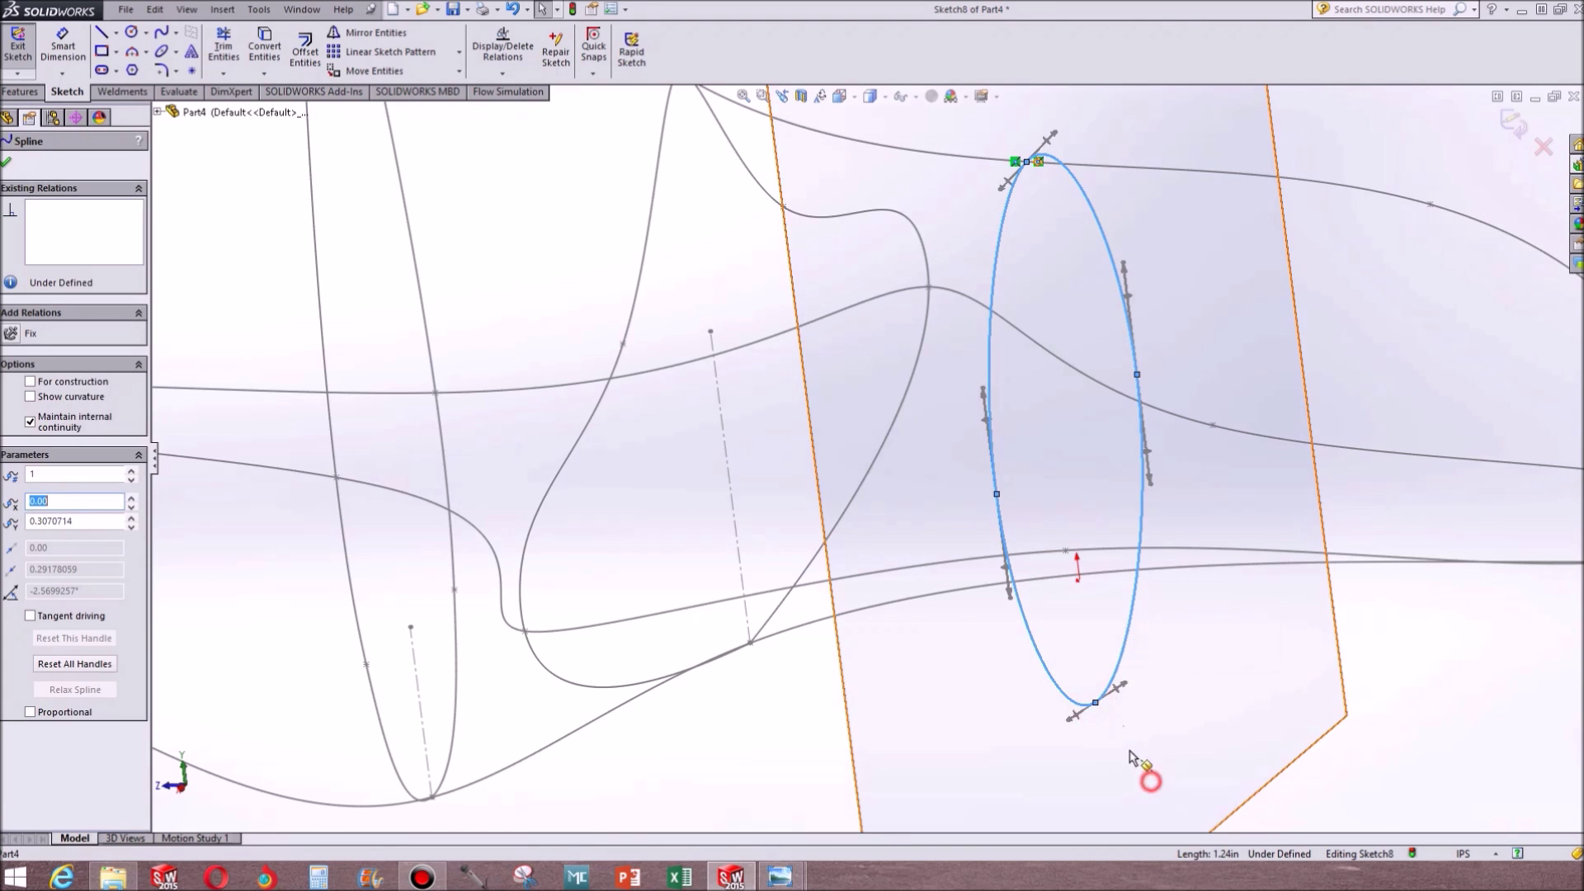
pyautogui.click(1097, 706)
pyautogui.moveTo(1177, 726); pyautogui.dragTo(1048, 665, button='middle')
pyautogui.keyDown('ctrl'); pyautogui.click(1107, 467); pyautogui.keyUp('ctrl')
pyautogui.click(8, 491)
# Pierce one side point of the new closed spline onto the side guide curve Spline11 of Sketch5
pyautogui.scroll(-4, 805, 562)
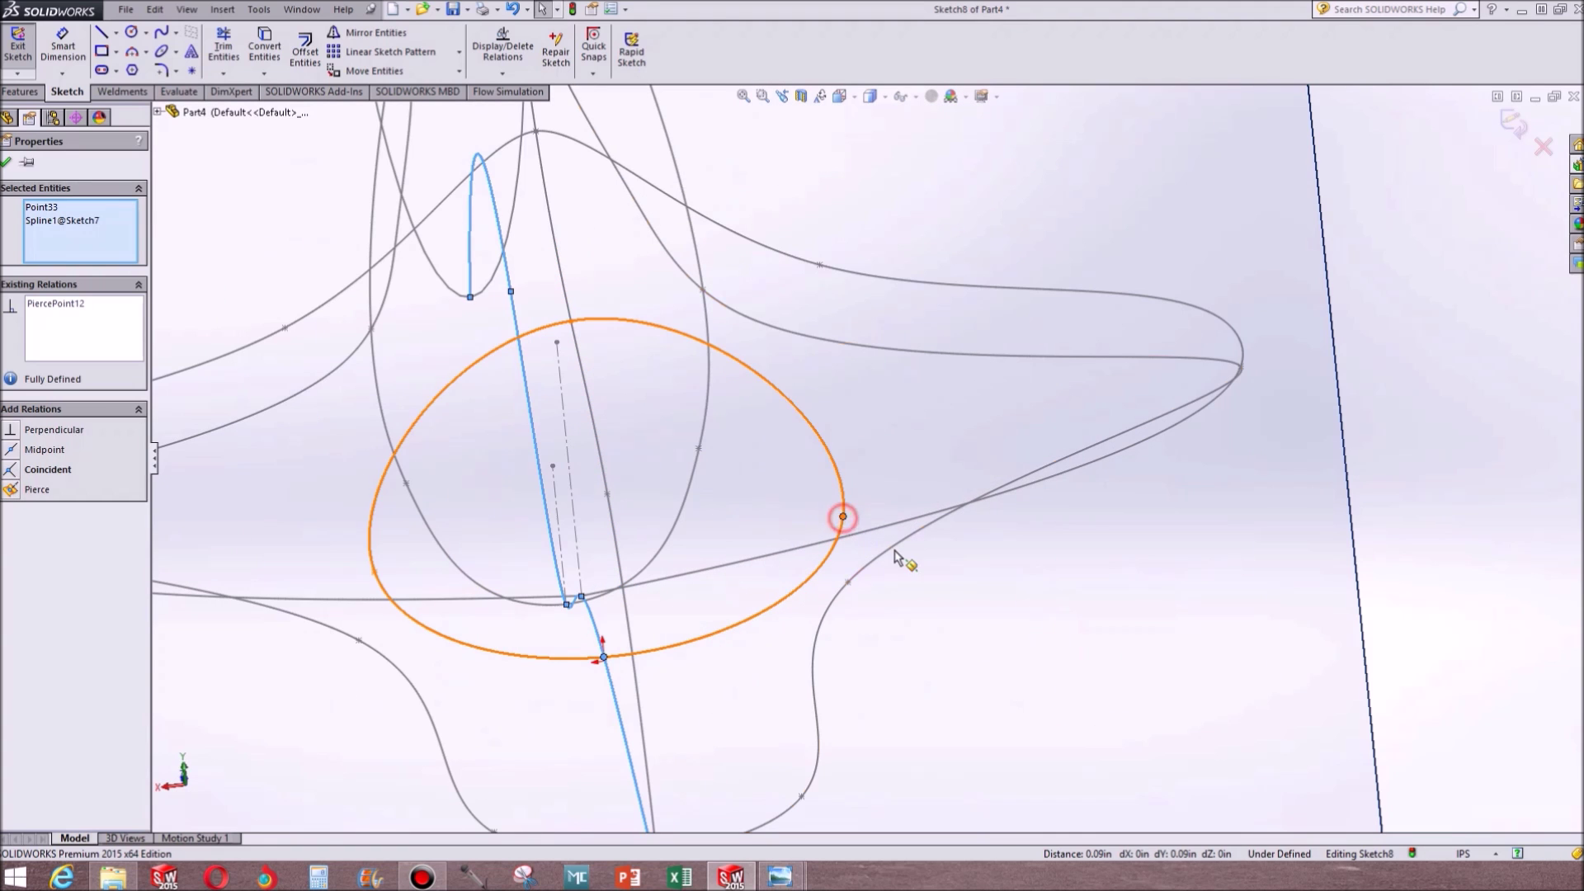
pyautogui.click(897, 558)
pyautogui.click(843, 516)
pyautogui.keyDown('ctrl'); pyautogui.click(895, 548); pyautogui.keyUp('ctrl')
pyautogui.click(33, 450)
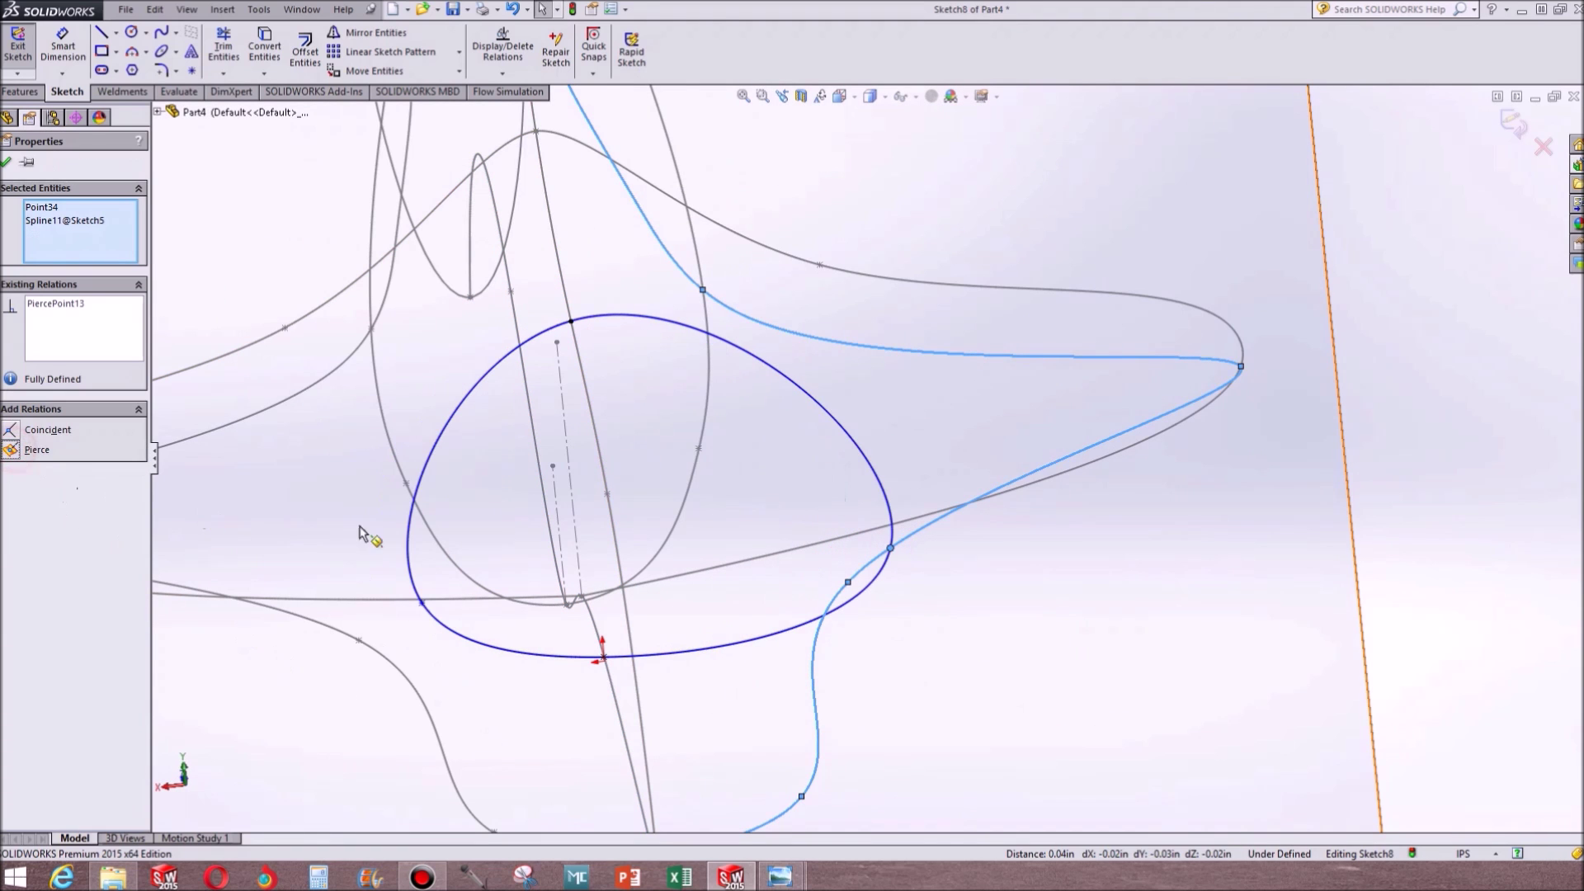
# Pierce the remaining side point of the new closed spline onto the opposite side guide curve, Spline12 of Sketch5
pyautogui.click(417, 604)
pyautogui.keyDown('ctrl'); pyautogui.click(332, 632); pyautogui.keyUp('ctrl')
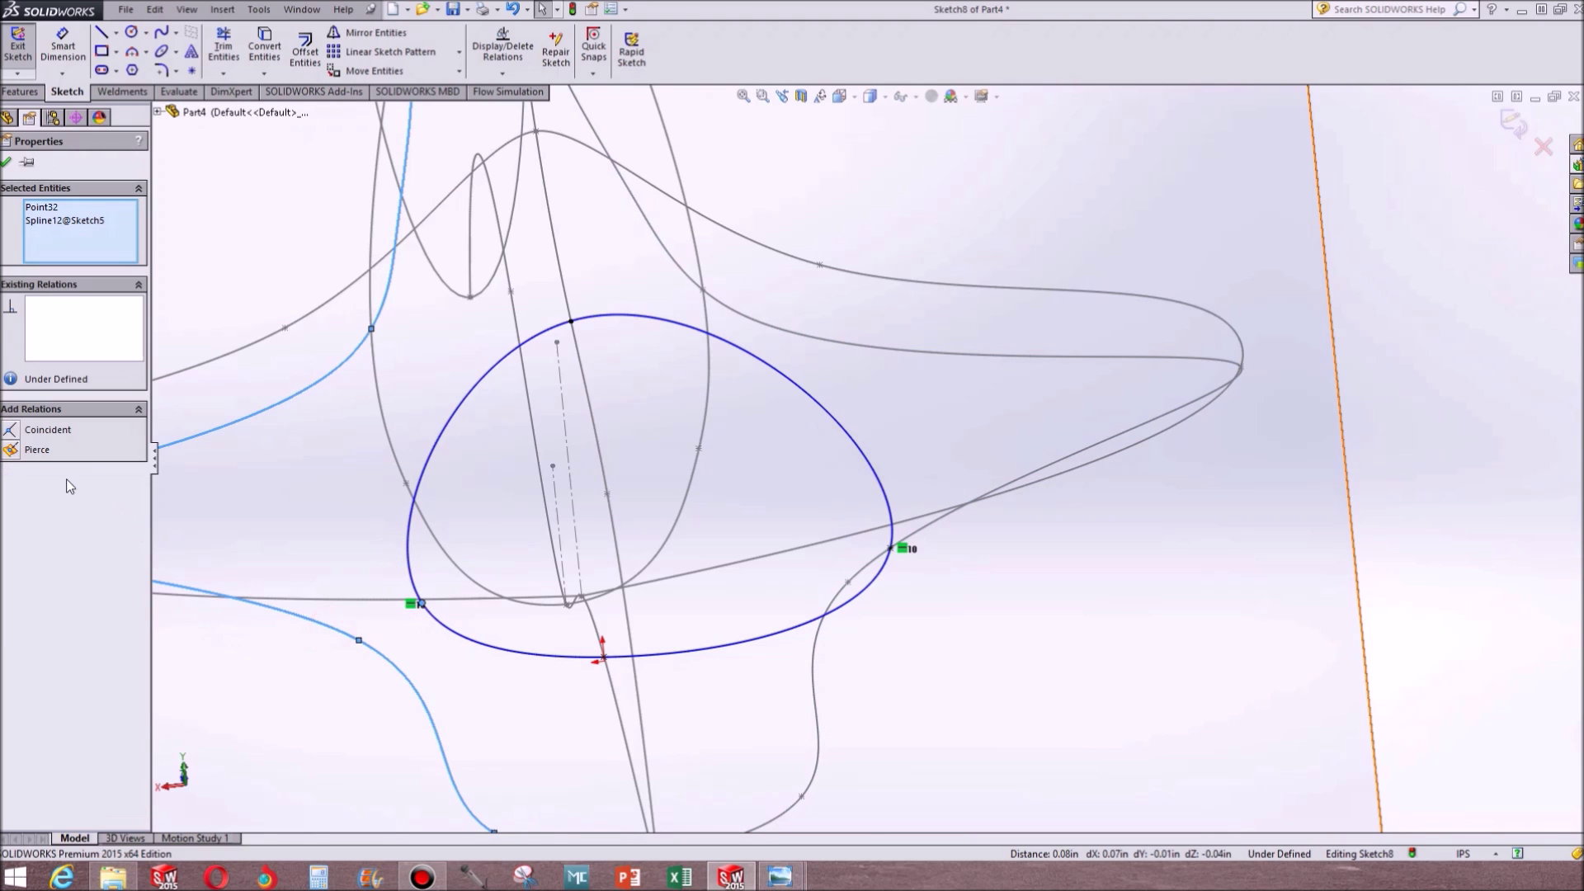
pyautogui.click(13, 452)
# Inspect the pierced head cross-section against the guide curves and neighbouring profiles from several angles
pyautogui.moveTo(854, 485); pyautogui.dragTo(299, 605, button='middle')
pyautogui.moveTo(734, 299); pyautogui.dragTo(852, 228, button='middle')
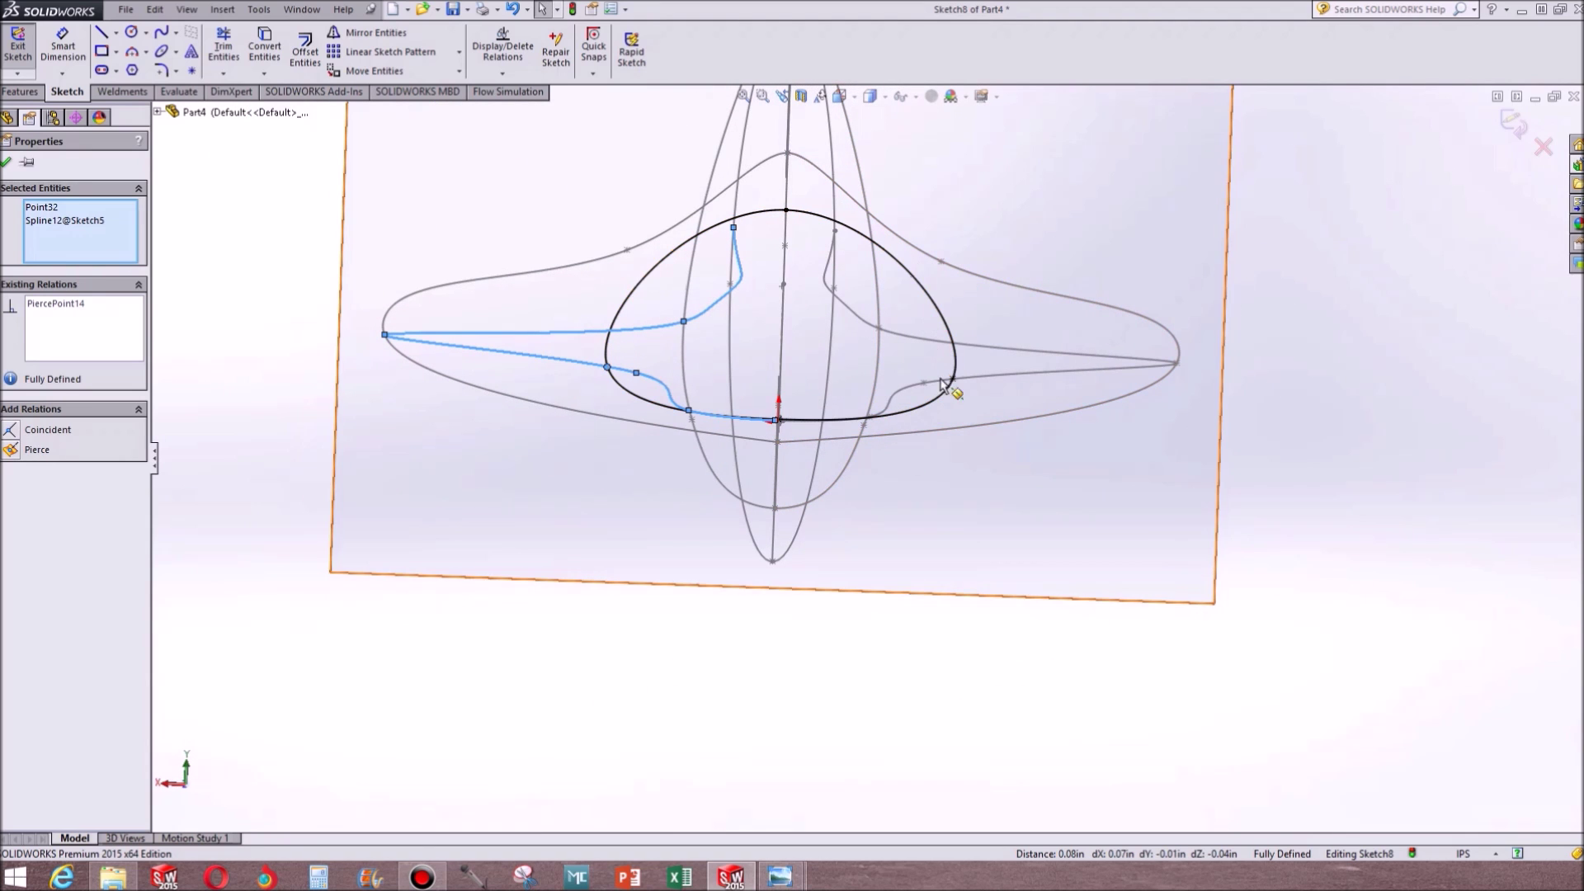
pyautogui.moveTo(884, 495); pyautogui.dragTo(692, 323, button='middle')
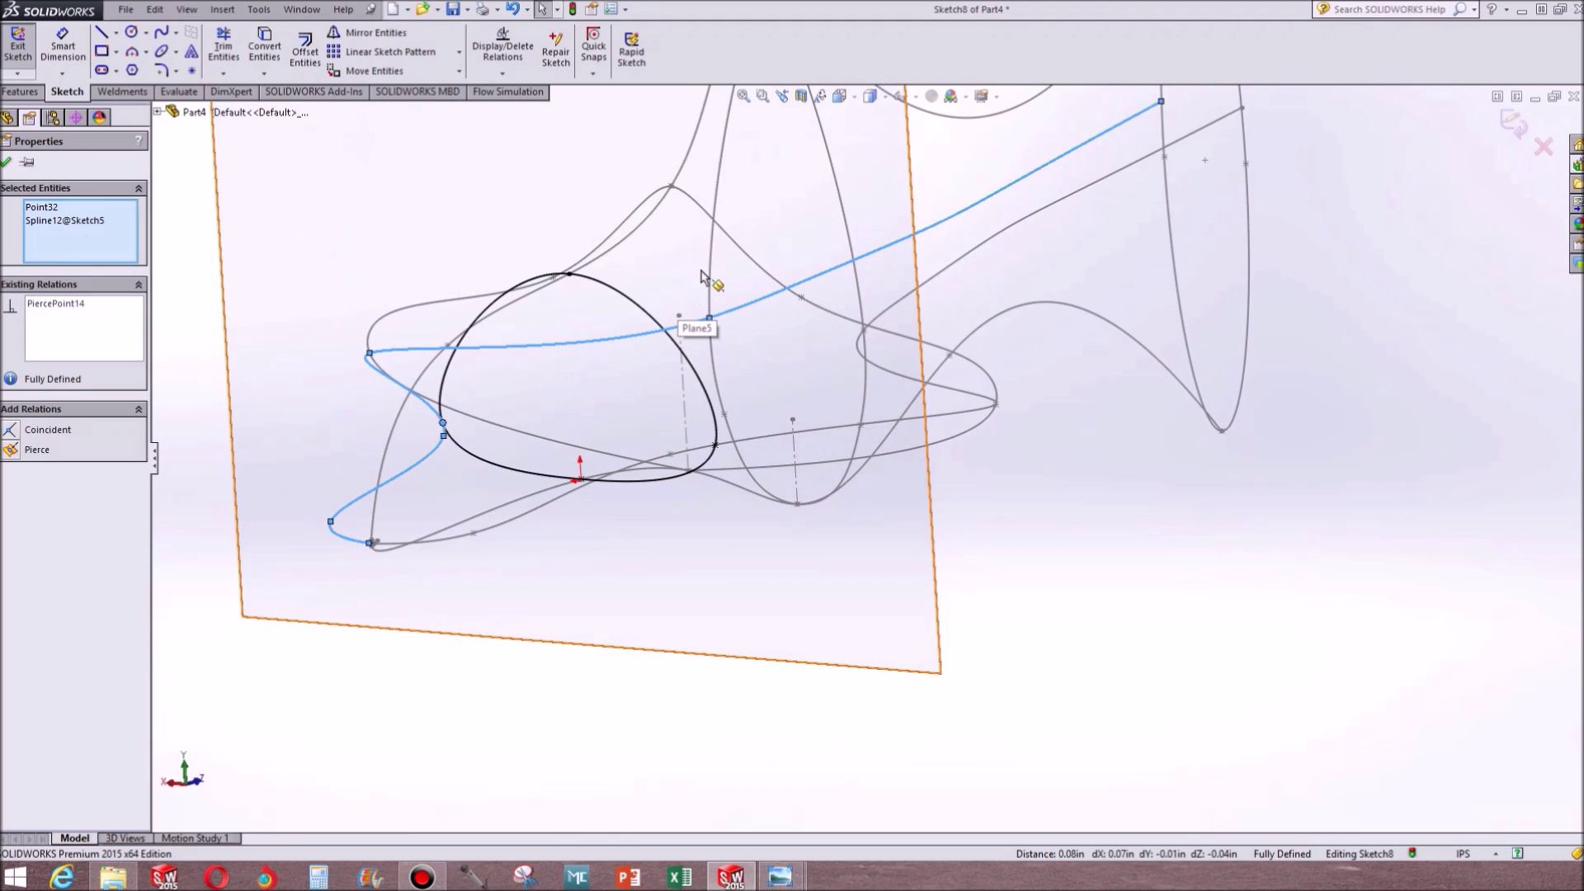
pyautogui.moveTo(794, 497); pyautogui.dragTo(756, 269, button='middle')
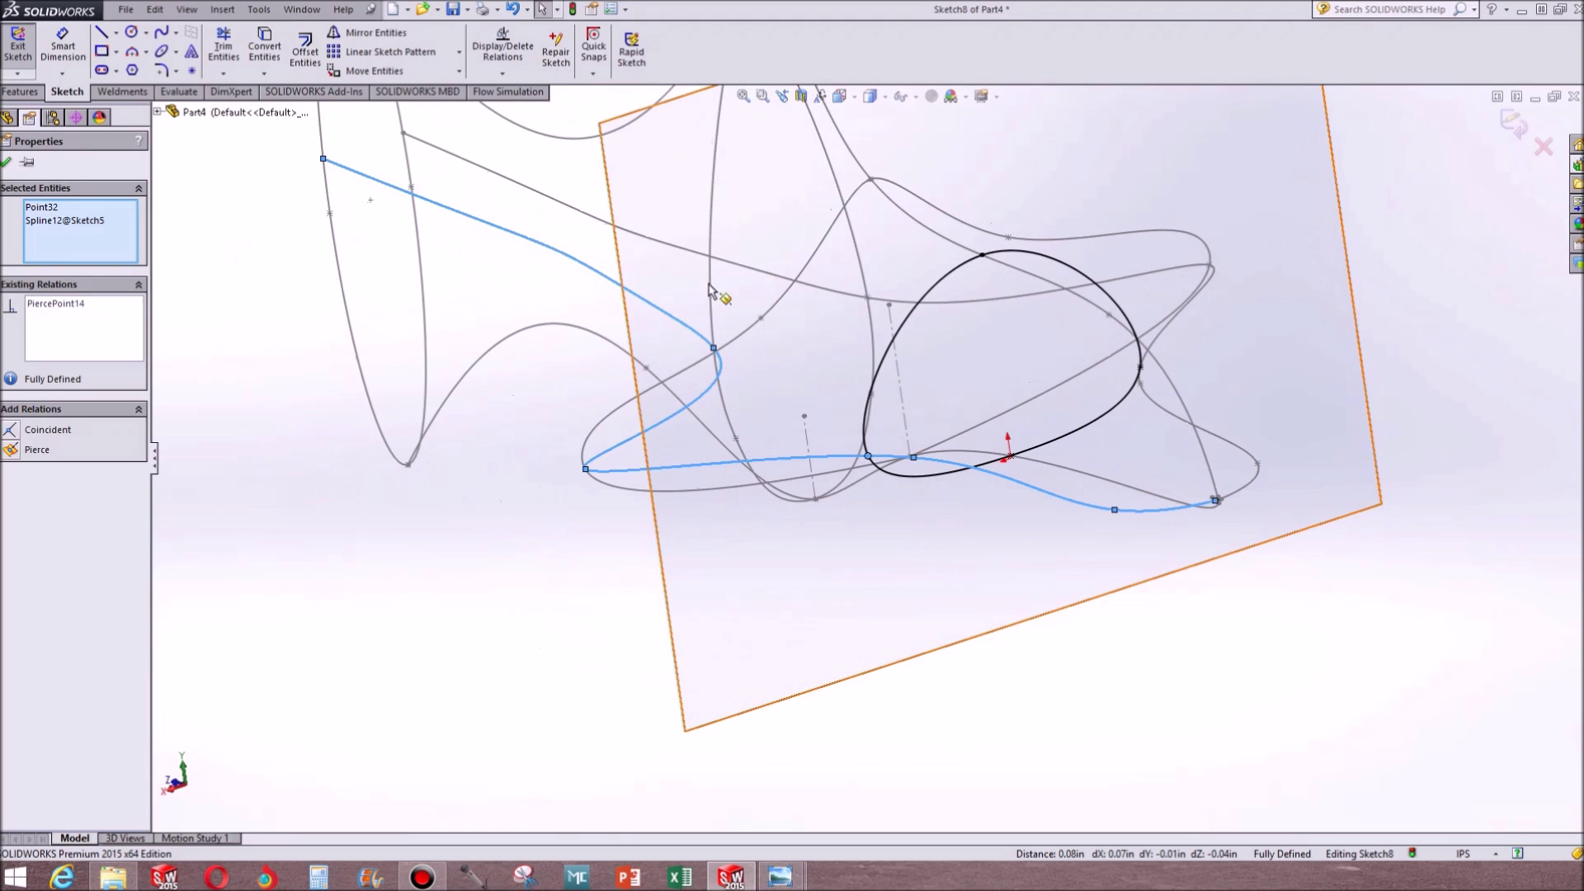
pyautogui.rightClick(662, 579)
pyautogui.click(529, 663)
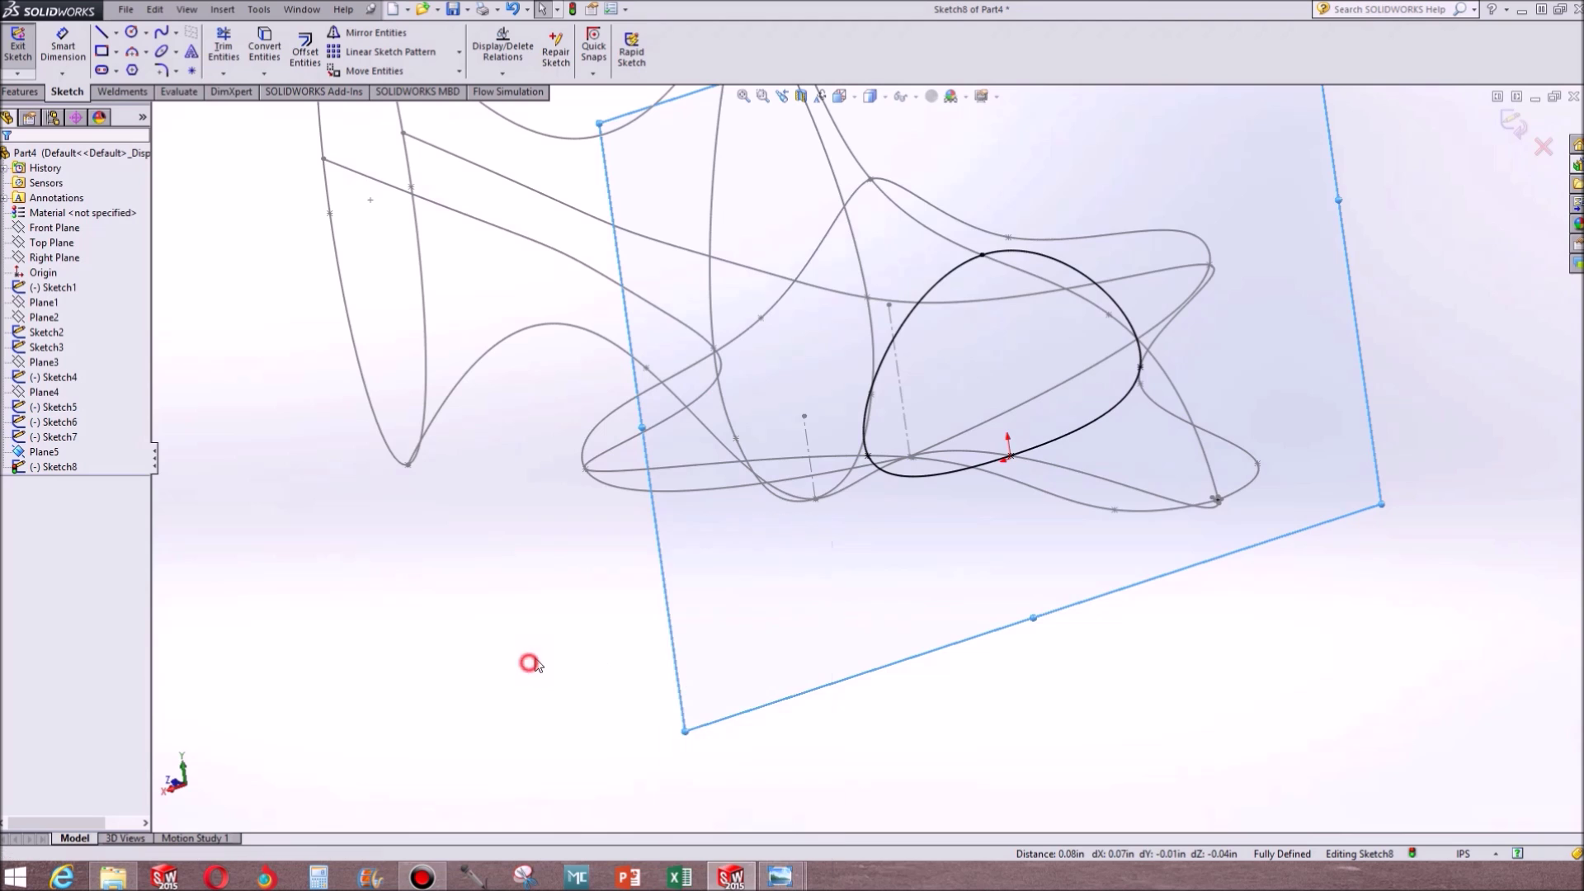
pyautogui.scroll(5, 1096, 184)
pyautogui.rightClick(1002, 246)
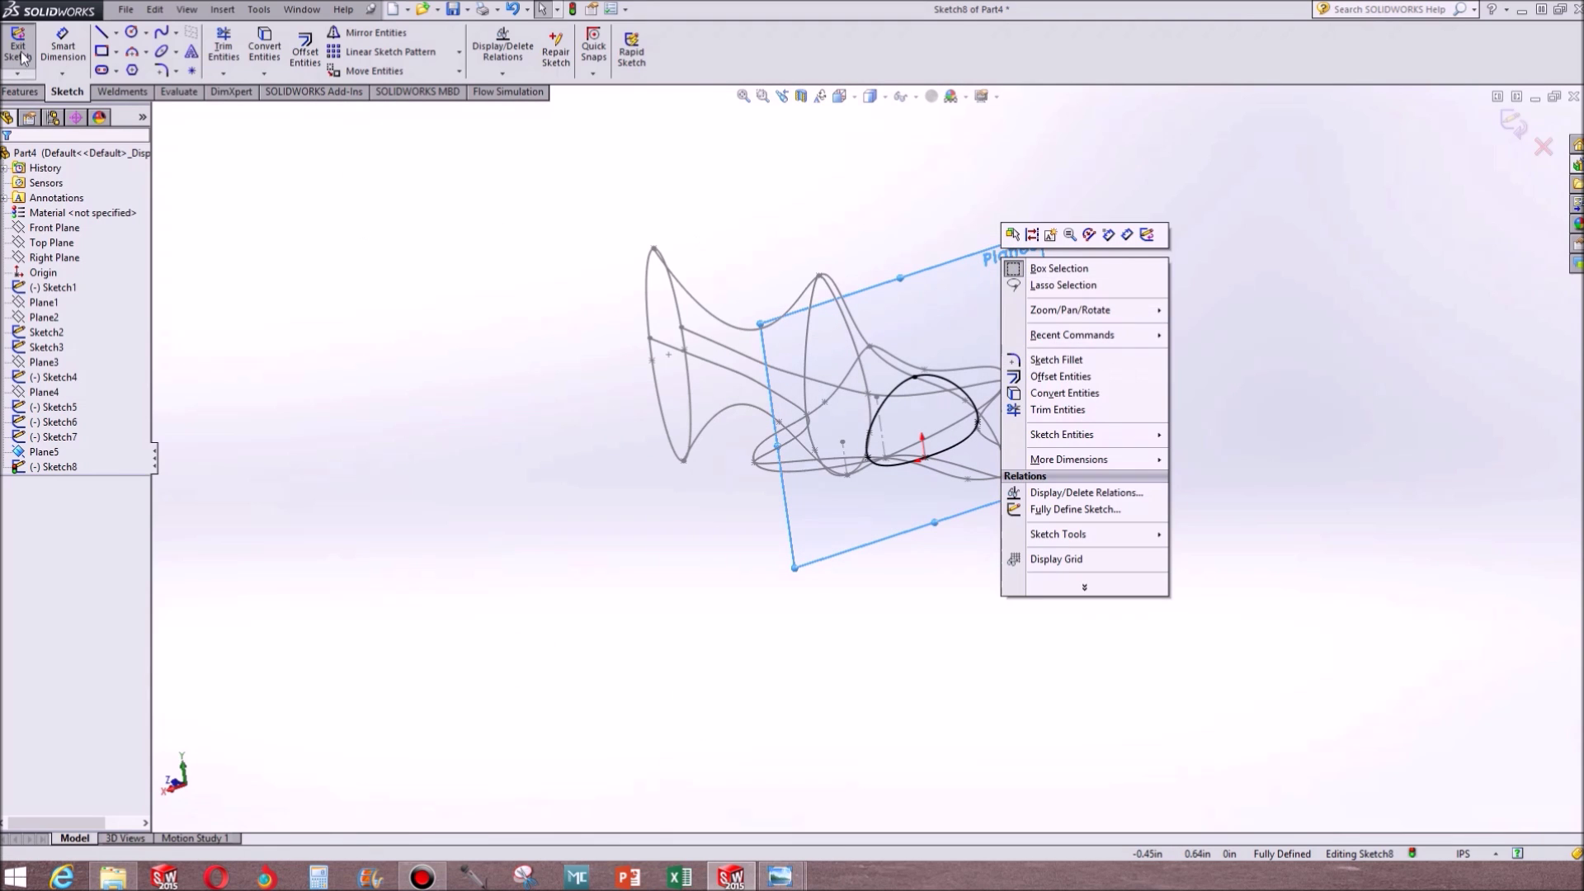
# Finish the pierced head cross-section sketch and hide Plane5
pyautogui.click(20, 58)
pyautogui.rightClick(1007, 283)
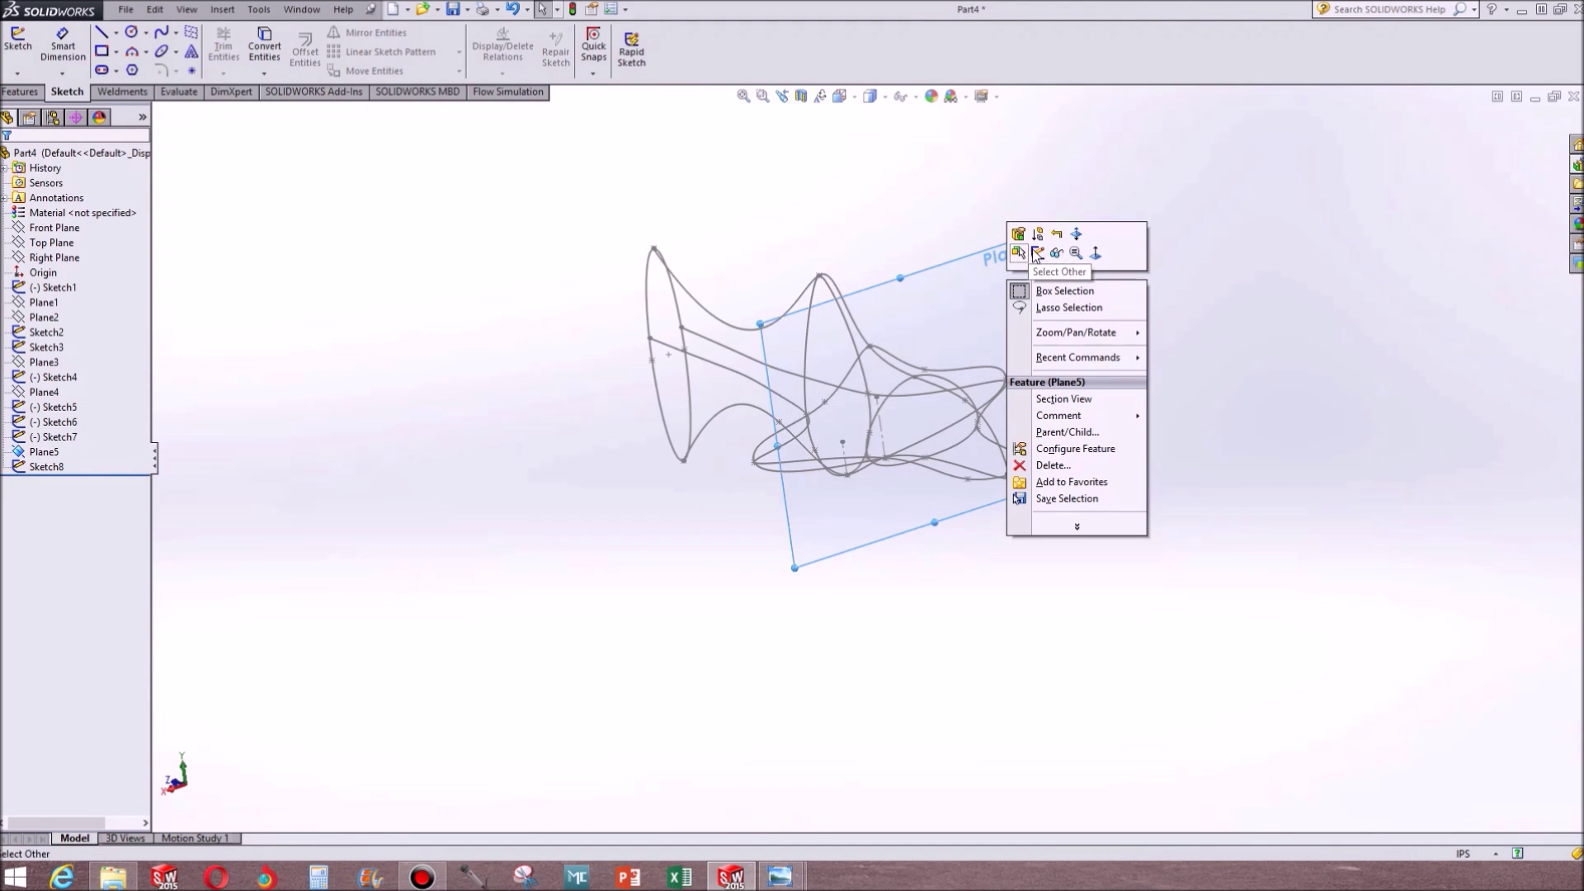
pyautogui.click(1024, 247)
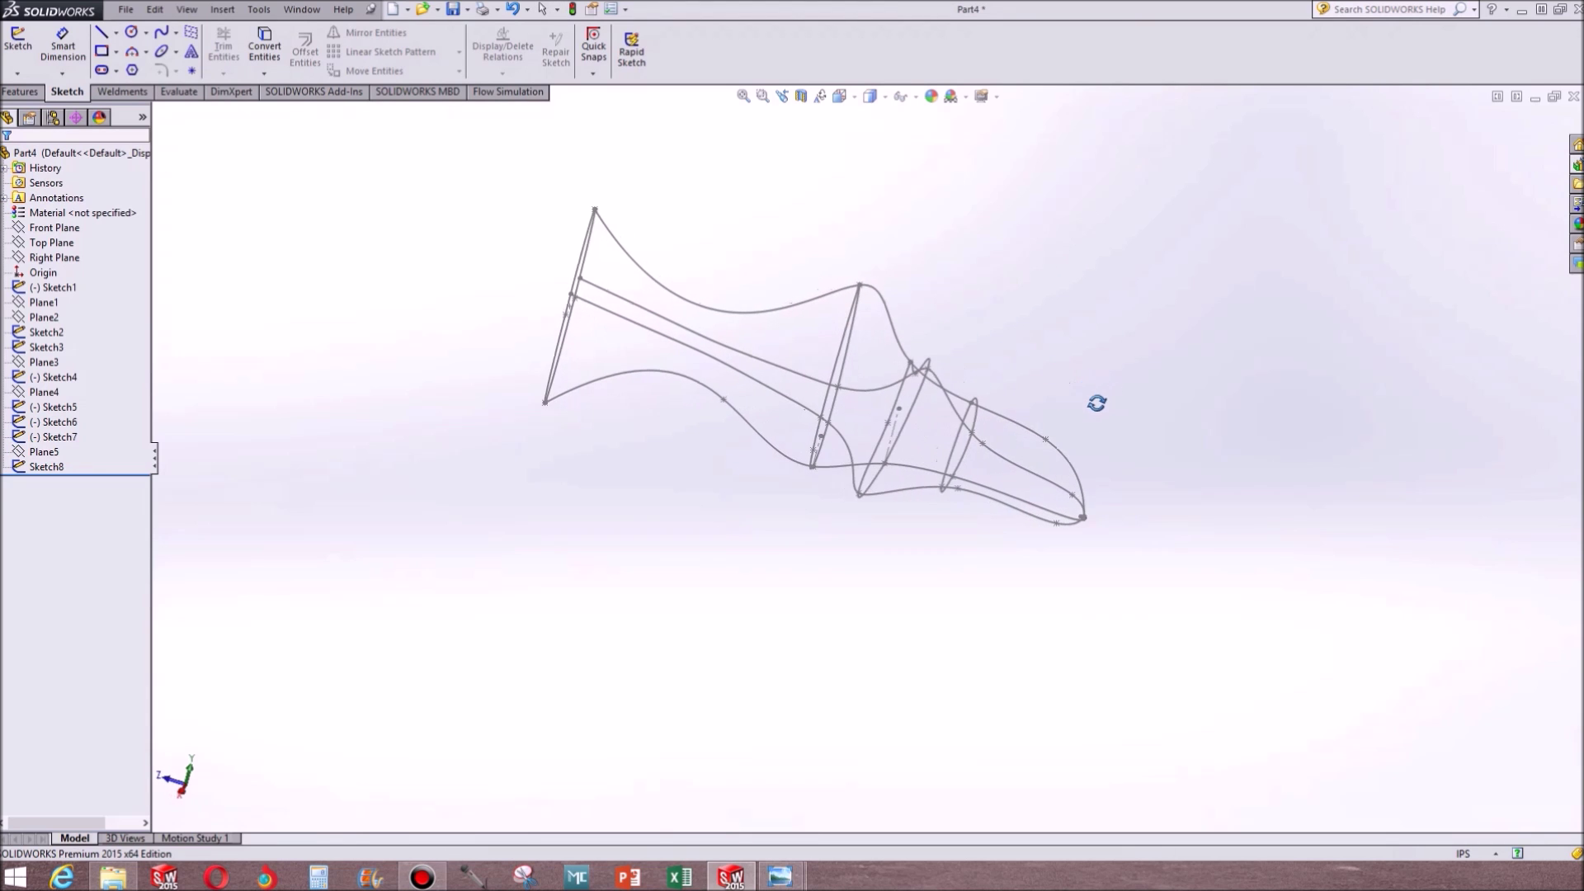
# Start a lofted boss with the small nose profile Sketch2 and the head cross-section Sketch8 as its first profiles
pyautogui.scroll(-5, 957, 478)
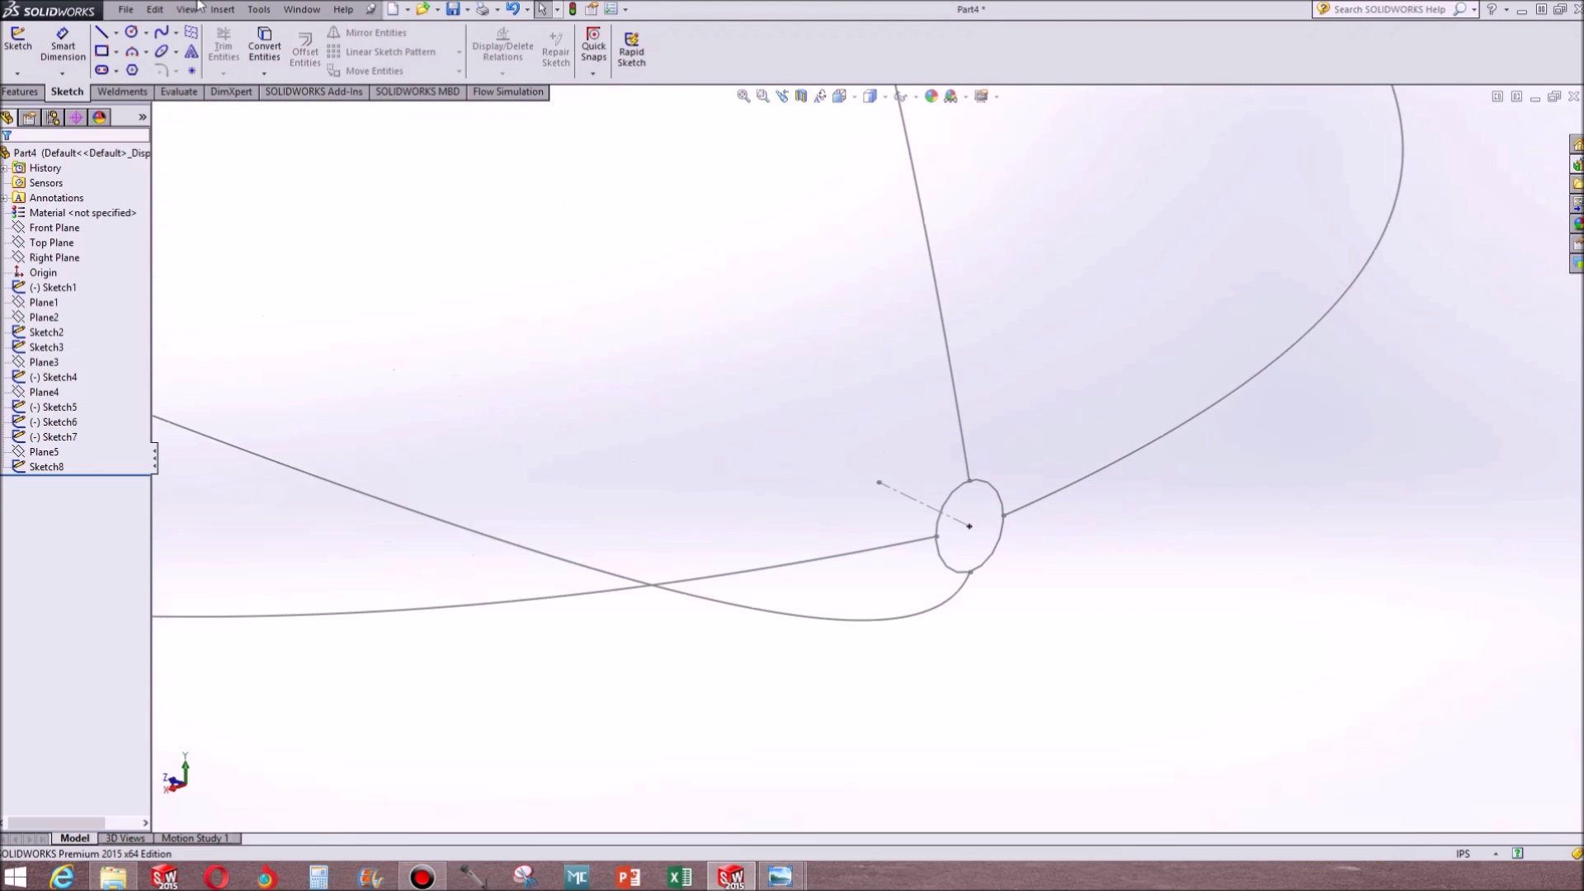
pyautogui.click(12, 92)
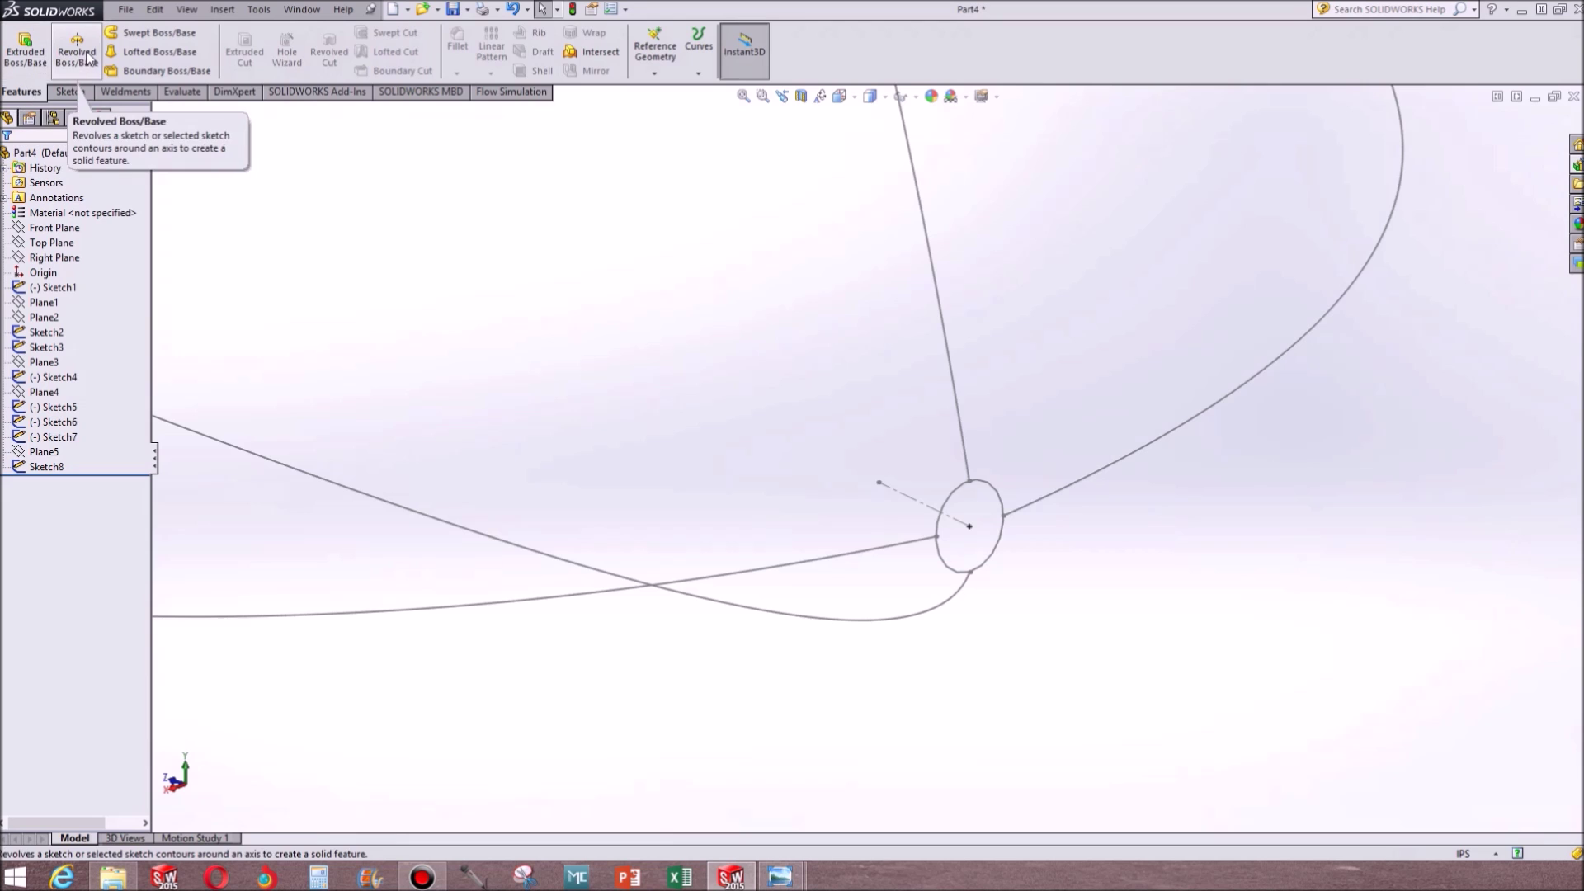
pyautogui.click(152, 52)
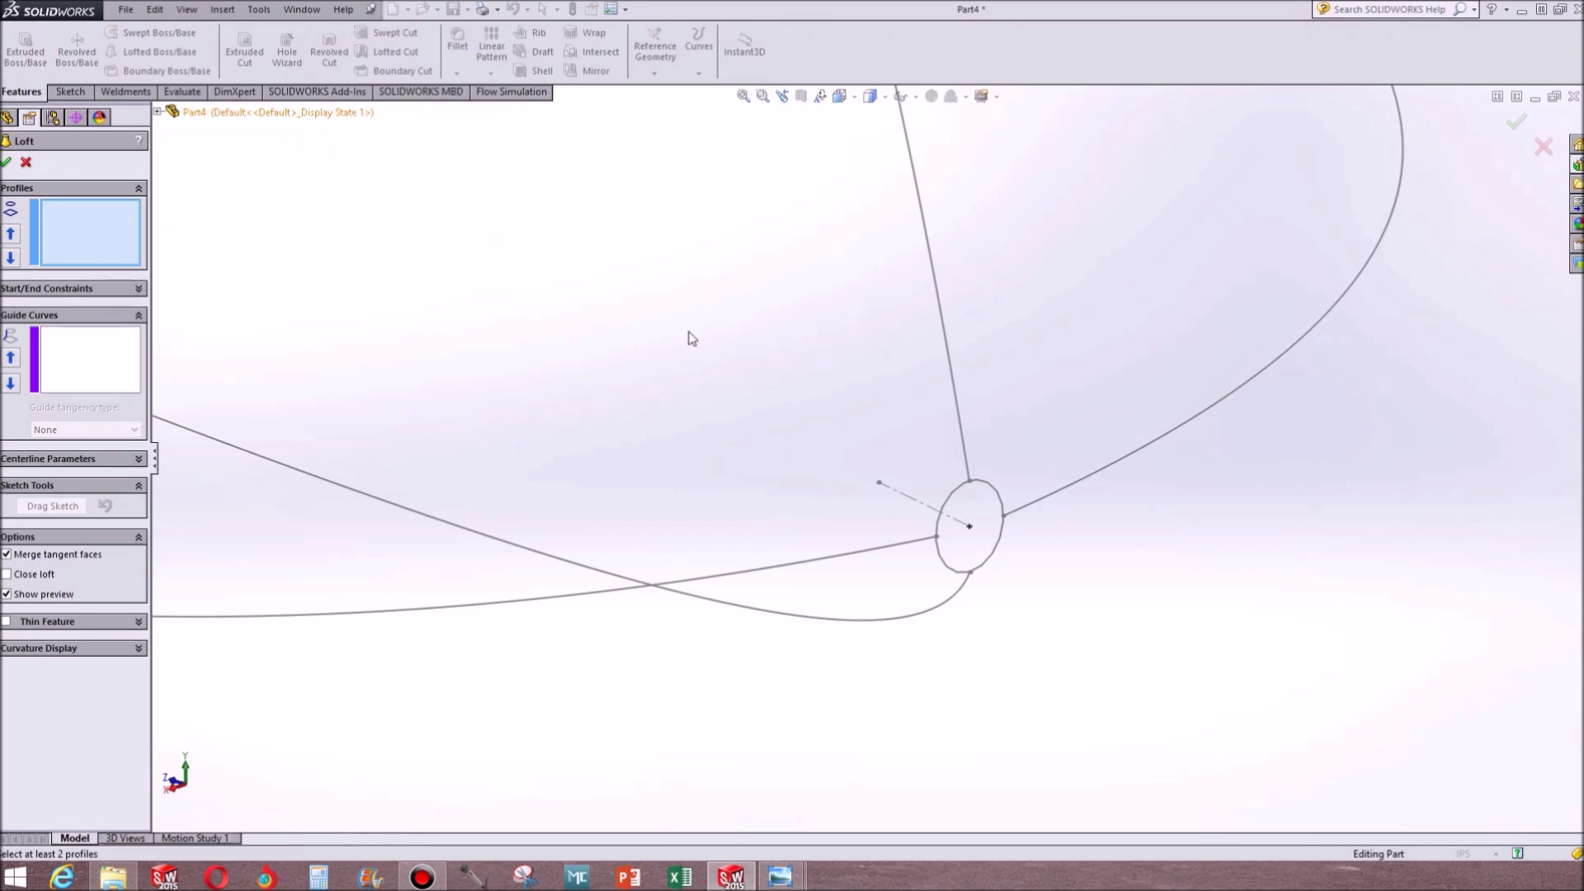
pyautogui.click(963, 488)
pyautogui.scroll(5, 902, 474)
pyautogui.scroll(-3, 652, 356)
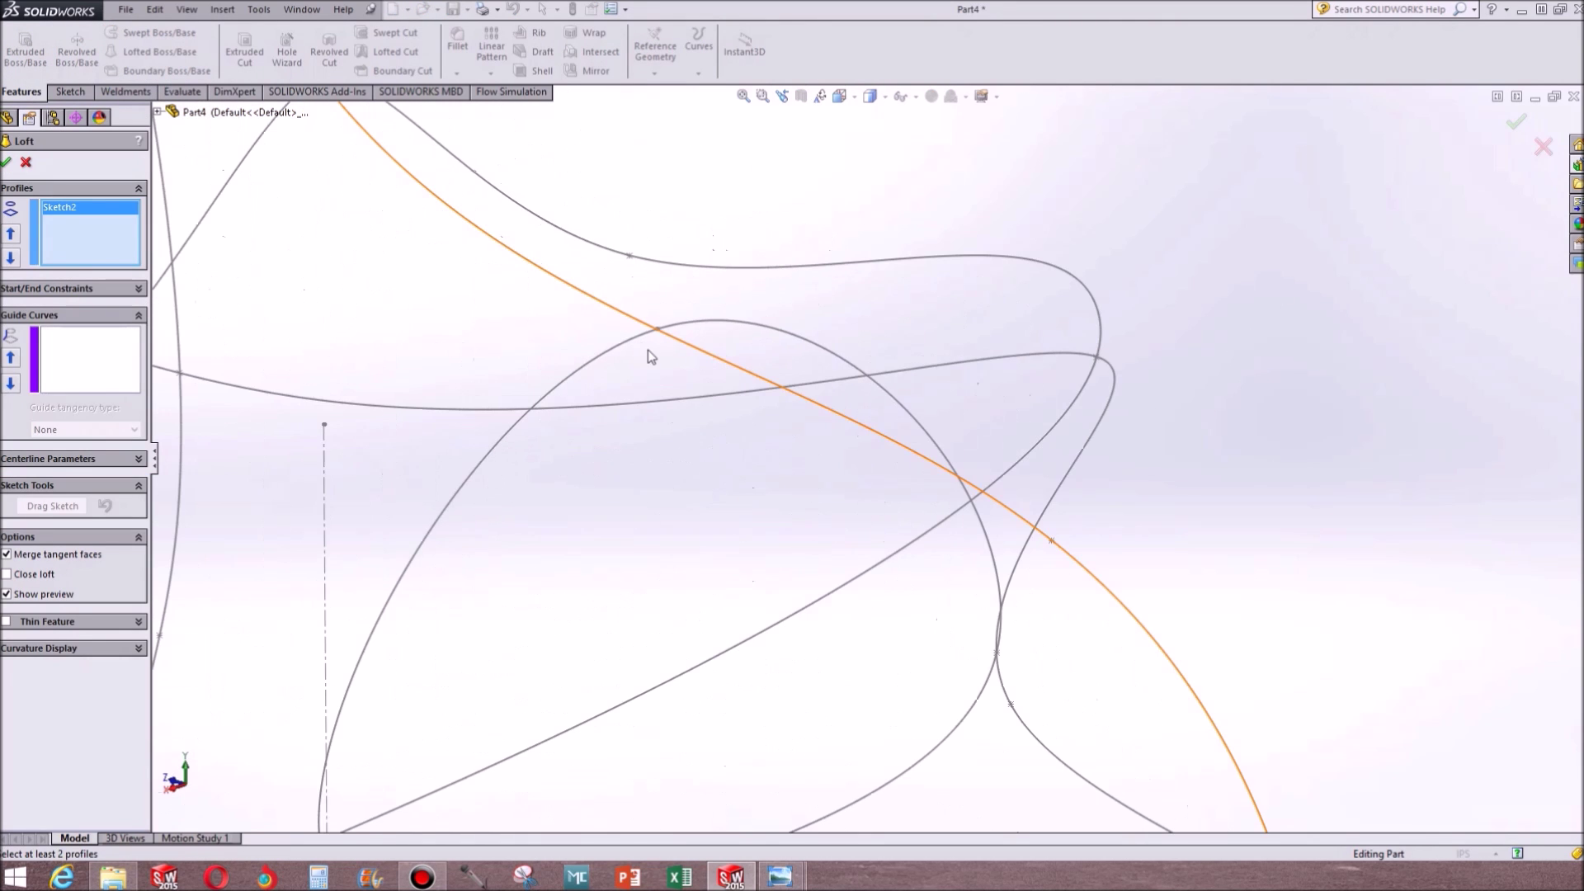
pyautogui.click(632, 347)
# Add the remaining cross-sections Sketch4, Sketch1 and the tail profile Sketch3 to the loft profiles, picking each near its top point
pyautogui.scroll(-5, 627, 326)
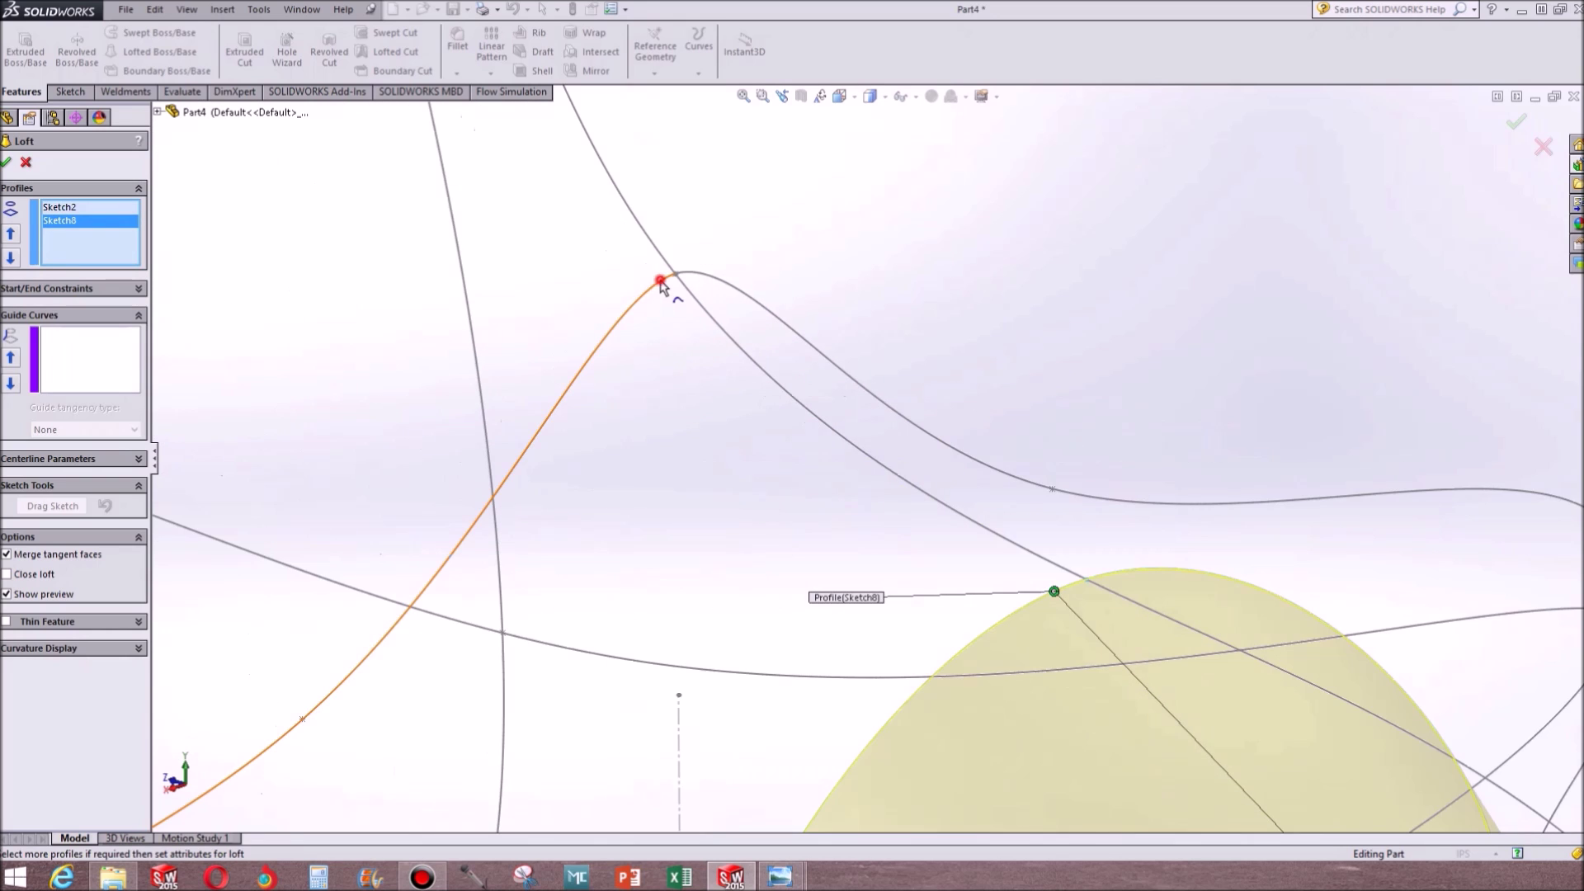
pyautogui.click(664, 285)
pyautogui.scroll(-5, 634, 238)
pyautogui.click(829, 397)
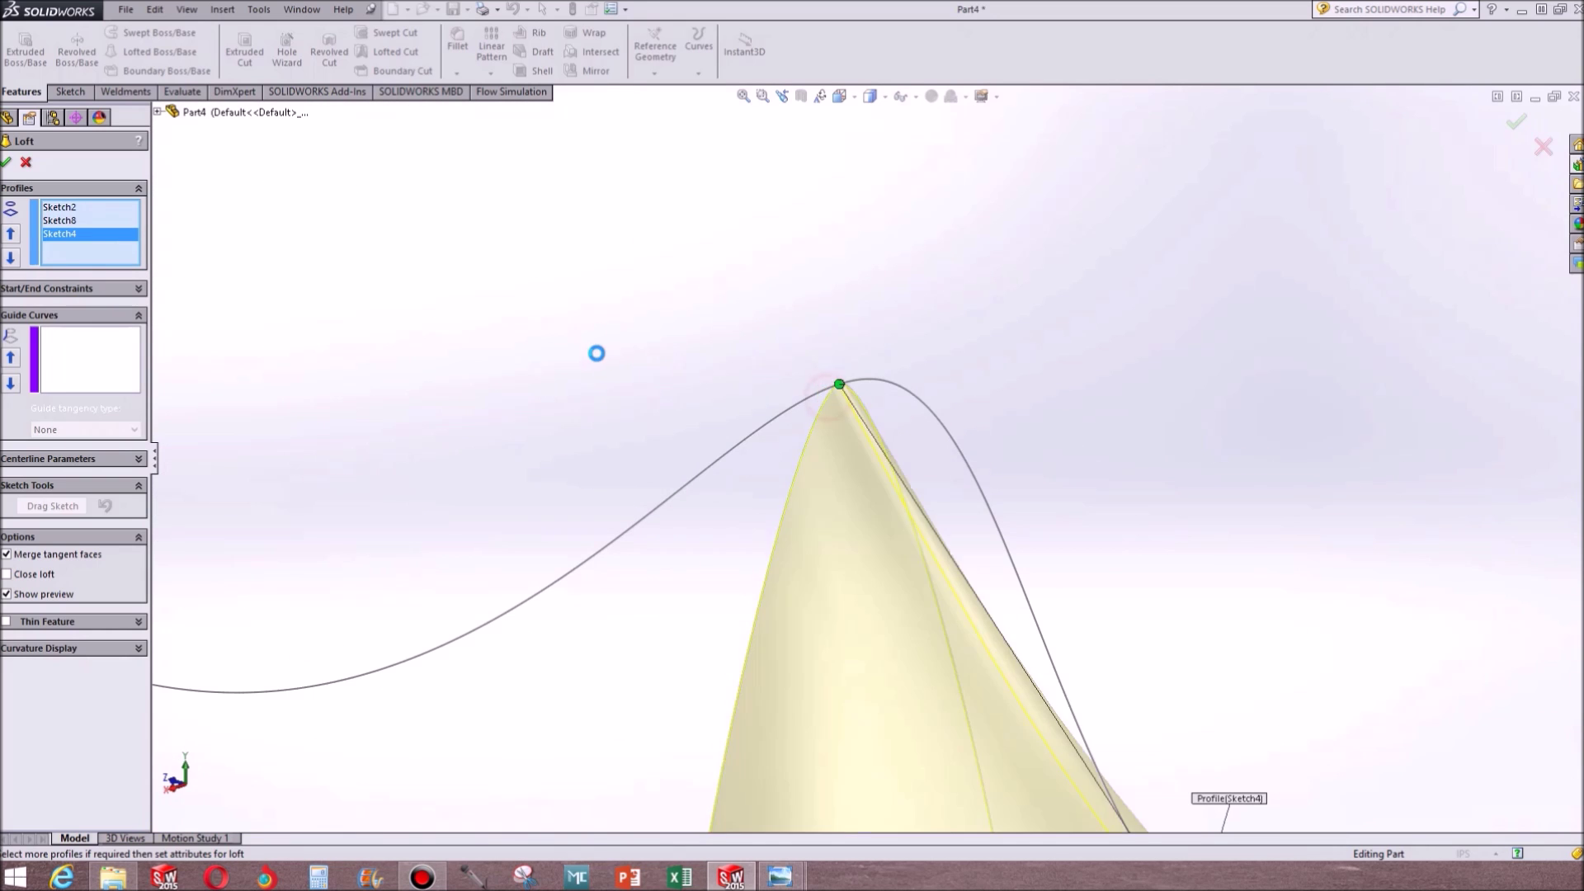
pyautogui.scroll(5, 597, 354)
pyautogui.scroll(-5, 369, 353)
pyautogui.click(180, 170)
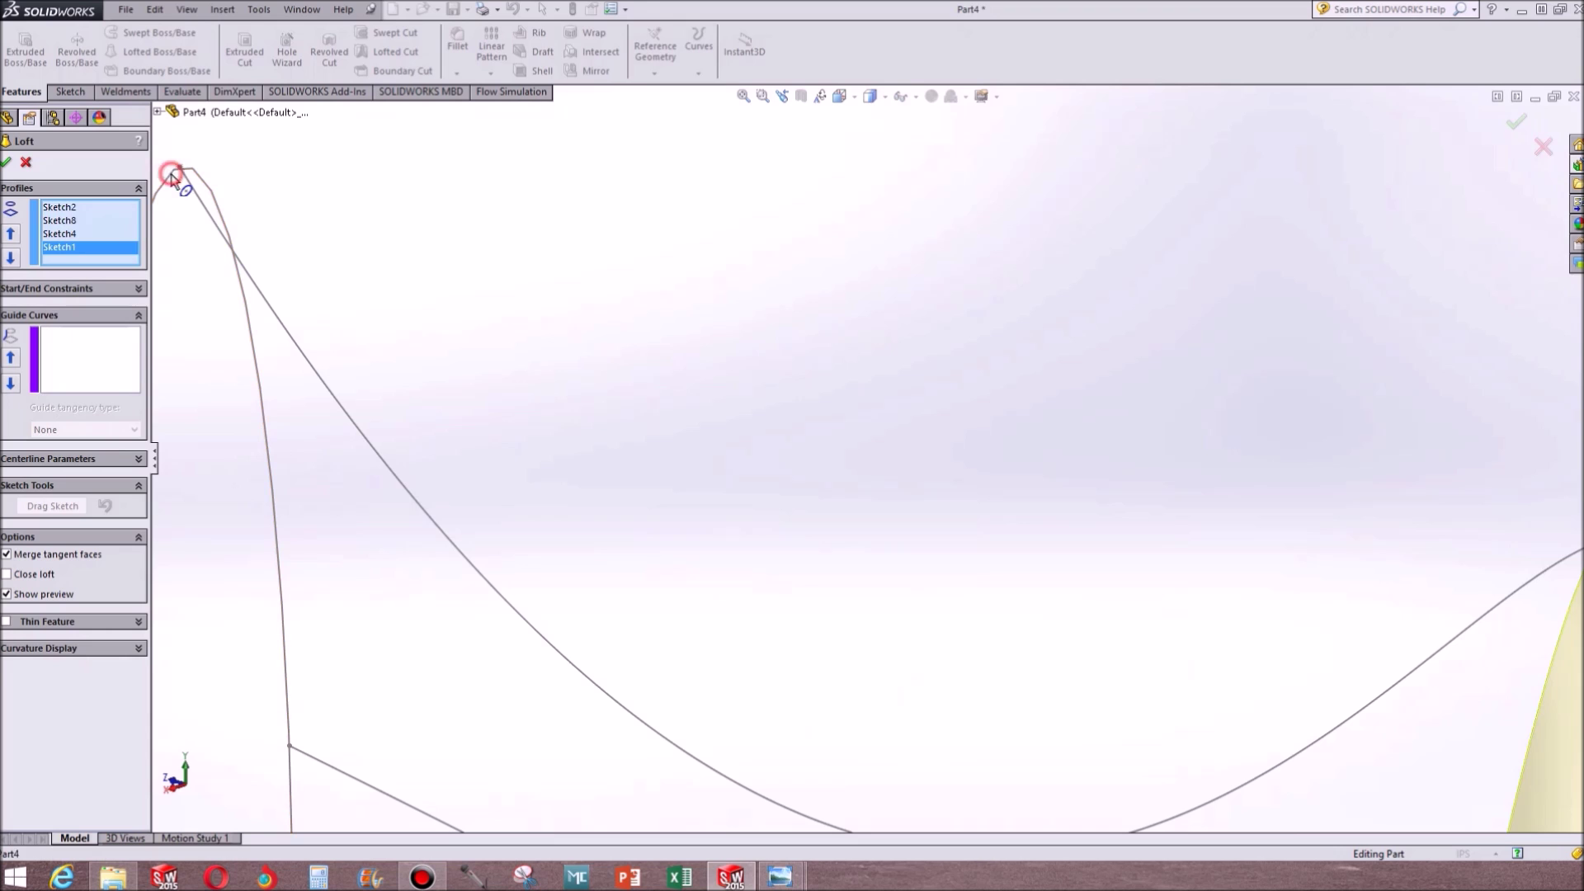
pyautogui.scroll(5, 240, 226)
pyautogui.scroll(4, 920, 499)
# Add the two side splines running from nose to tail as separate open-group guide curves for the loft
pyautogui.moveTo(1312, 503)
pyautogui.mouseDown(button='middle')
pyautogui.moveTo(1197, 537)
pyautogui.moveTo(1195, 700)
pyautogui.mouseUp(button='middle')
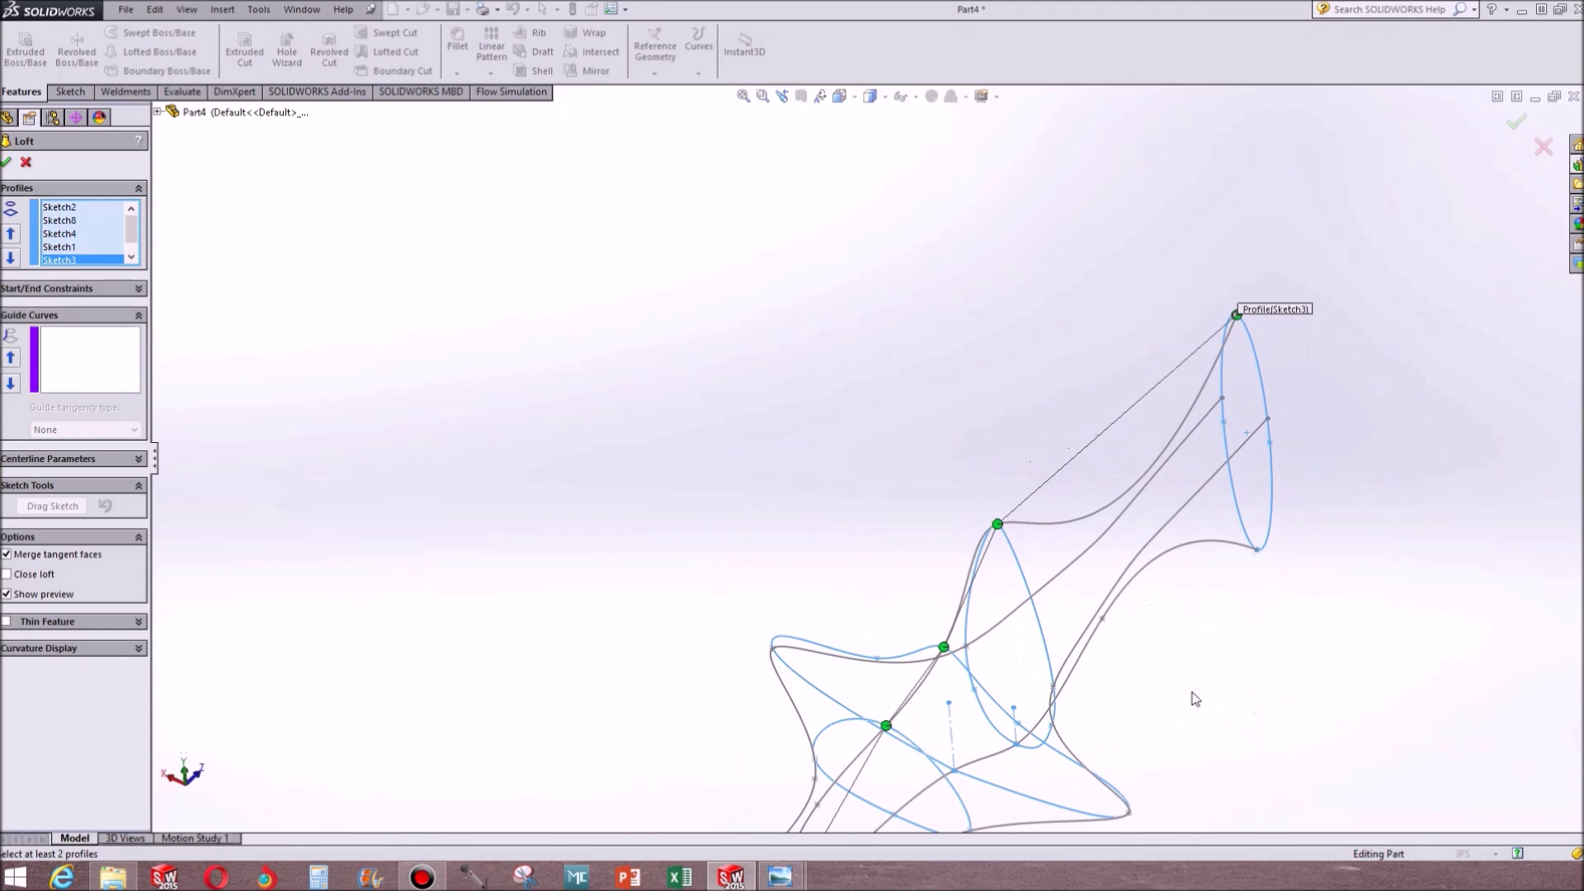
pyautogui.click(54, 369)
pyautogui.scroll(4, 824, 588)
pyautogui.scroll(-4, 819, 593)
pyautogui.click(1099, 673)
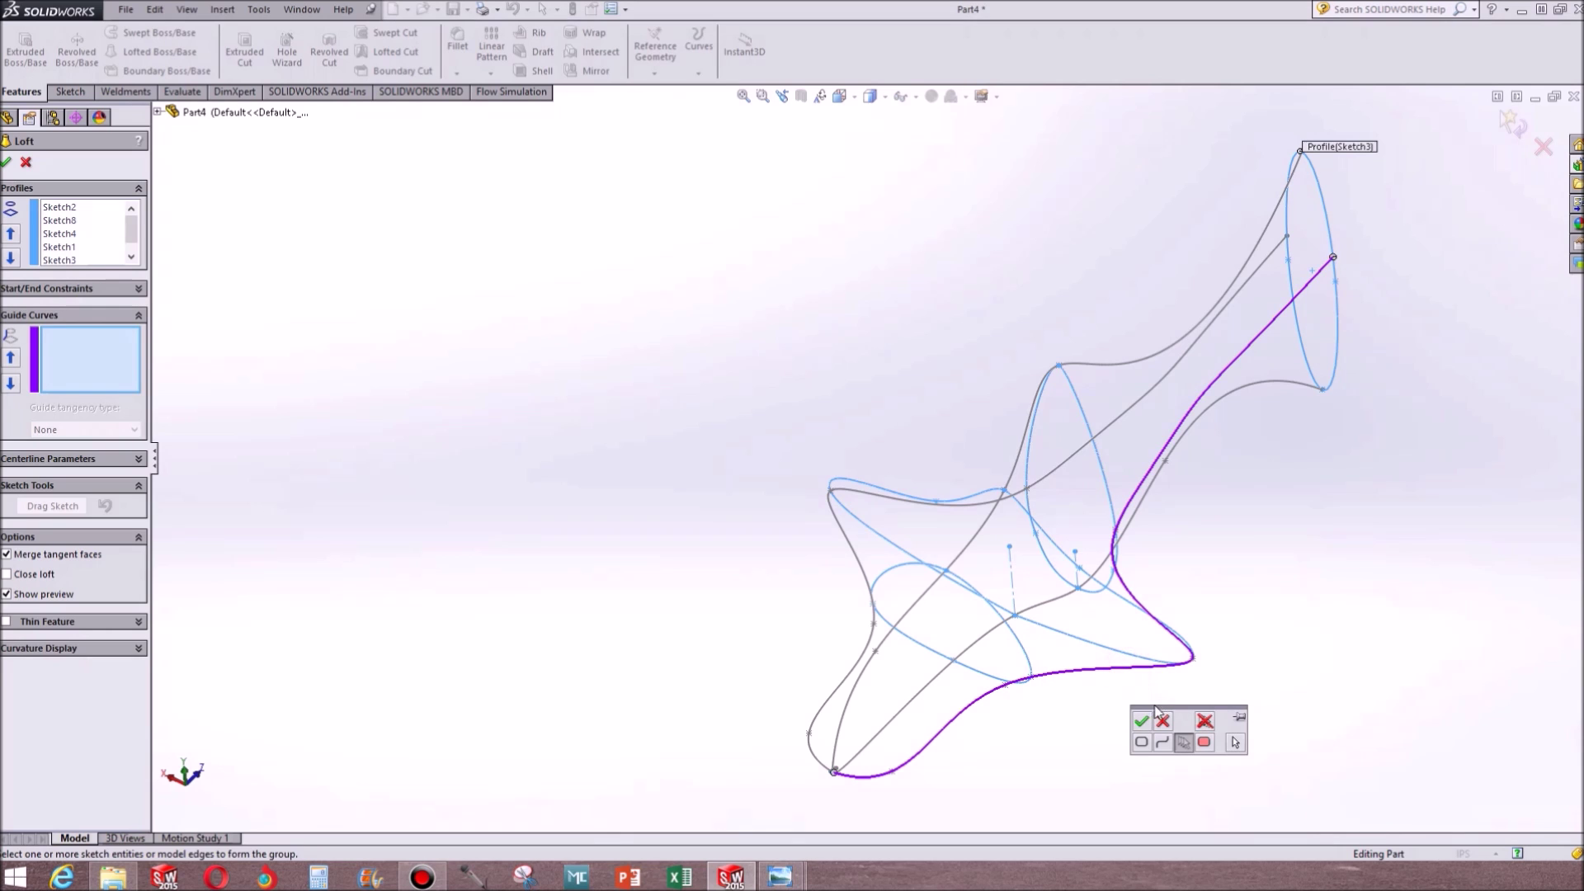
pyautogui.click(1141, 720)
pyautogui.click(852, 556)
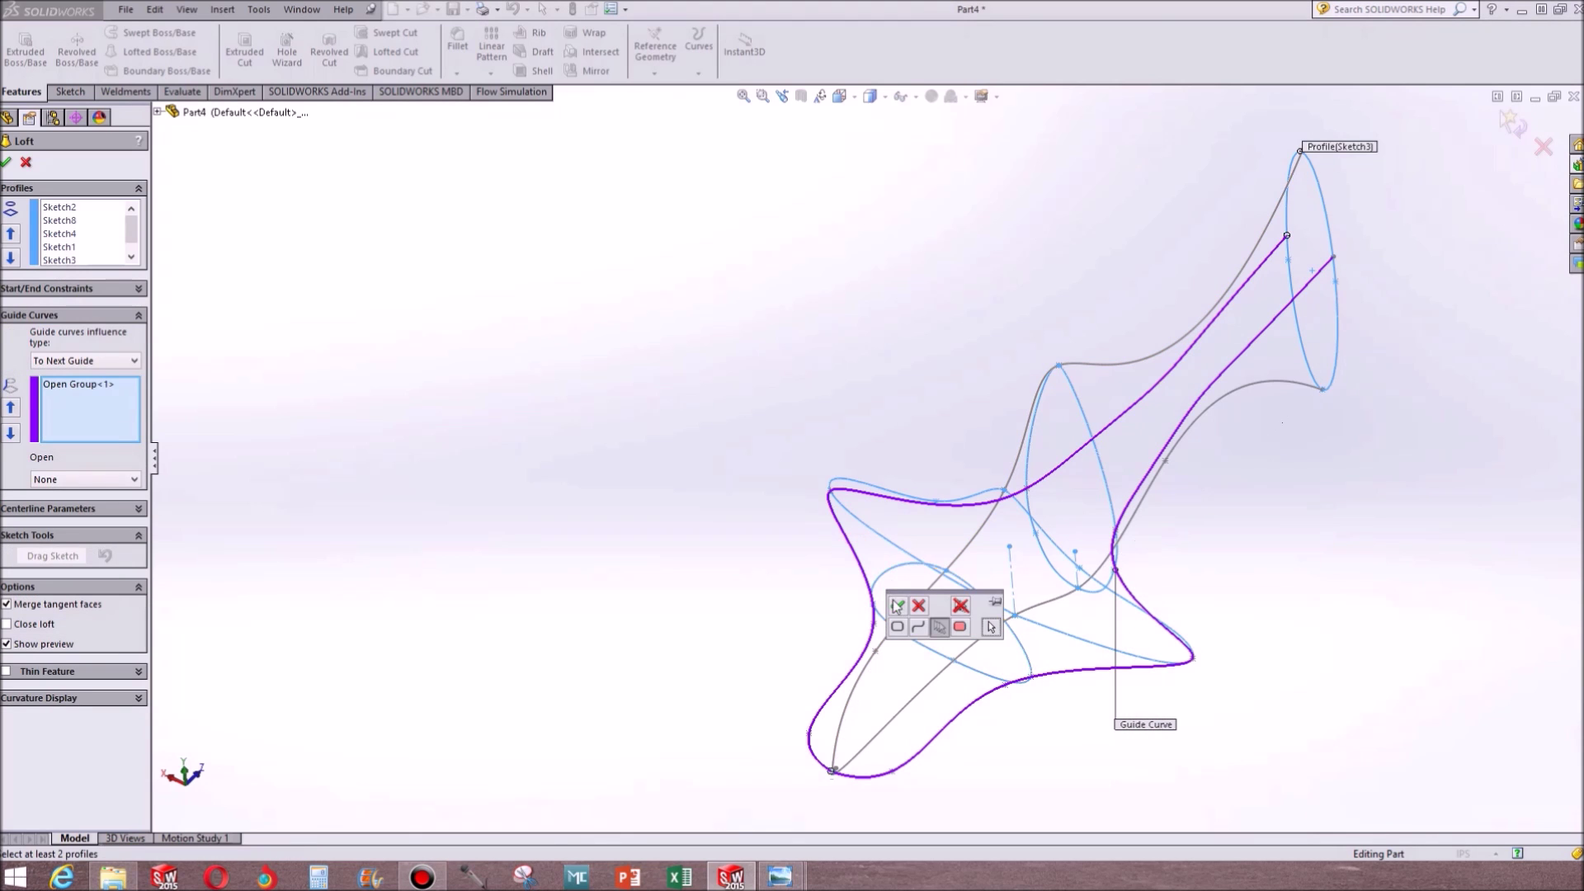
pyautogui.click(901, 607)
# Add the top spline Sketch6 and the bottom spline Sketch7 as guide curves and check the loft preview from several angles
pyautogui.moveTo(1139, 640); pyautogui.dragTo(1104, 562, button='middle')
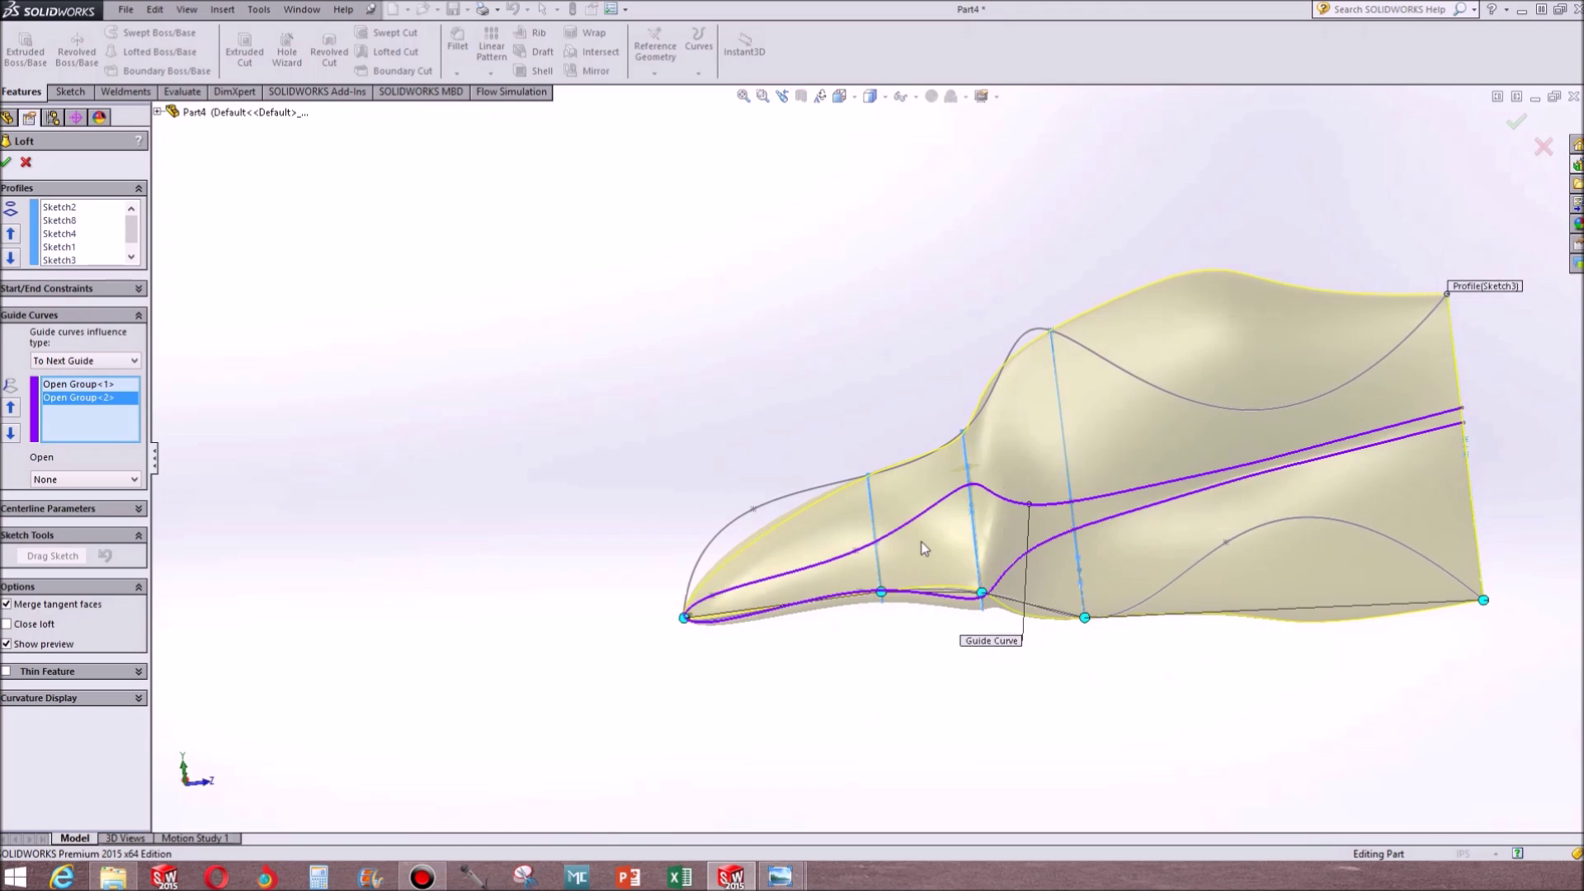
pyautogui.scroll(-5, 921, 542)
pyautogui.scroll(3, 915, 462)
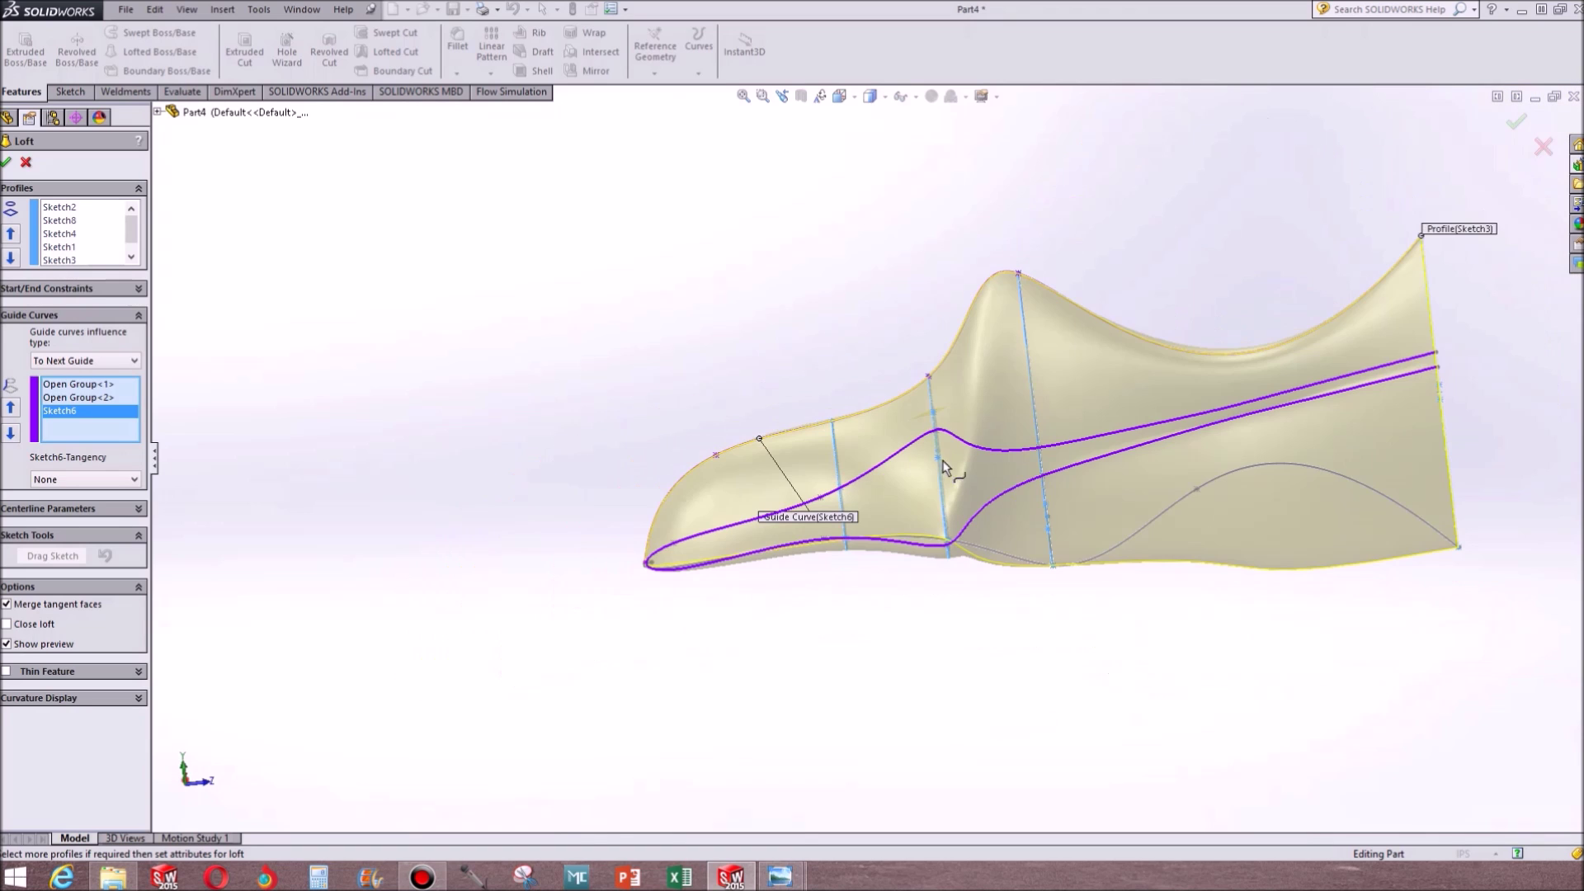
pyautogui.click(1118, 554)
pyautogui.moveTo(1189, 602)
pyautogui.mouseDown(button='middle')
pyautogui.moveTo(1281, 460)
pyautogui.moveTo(1509, 596)
pyautogui.moveTo(1510, 668)
pyautogui.mouseUp(button='middle')
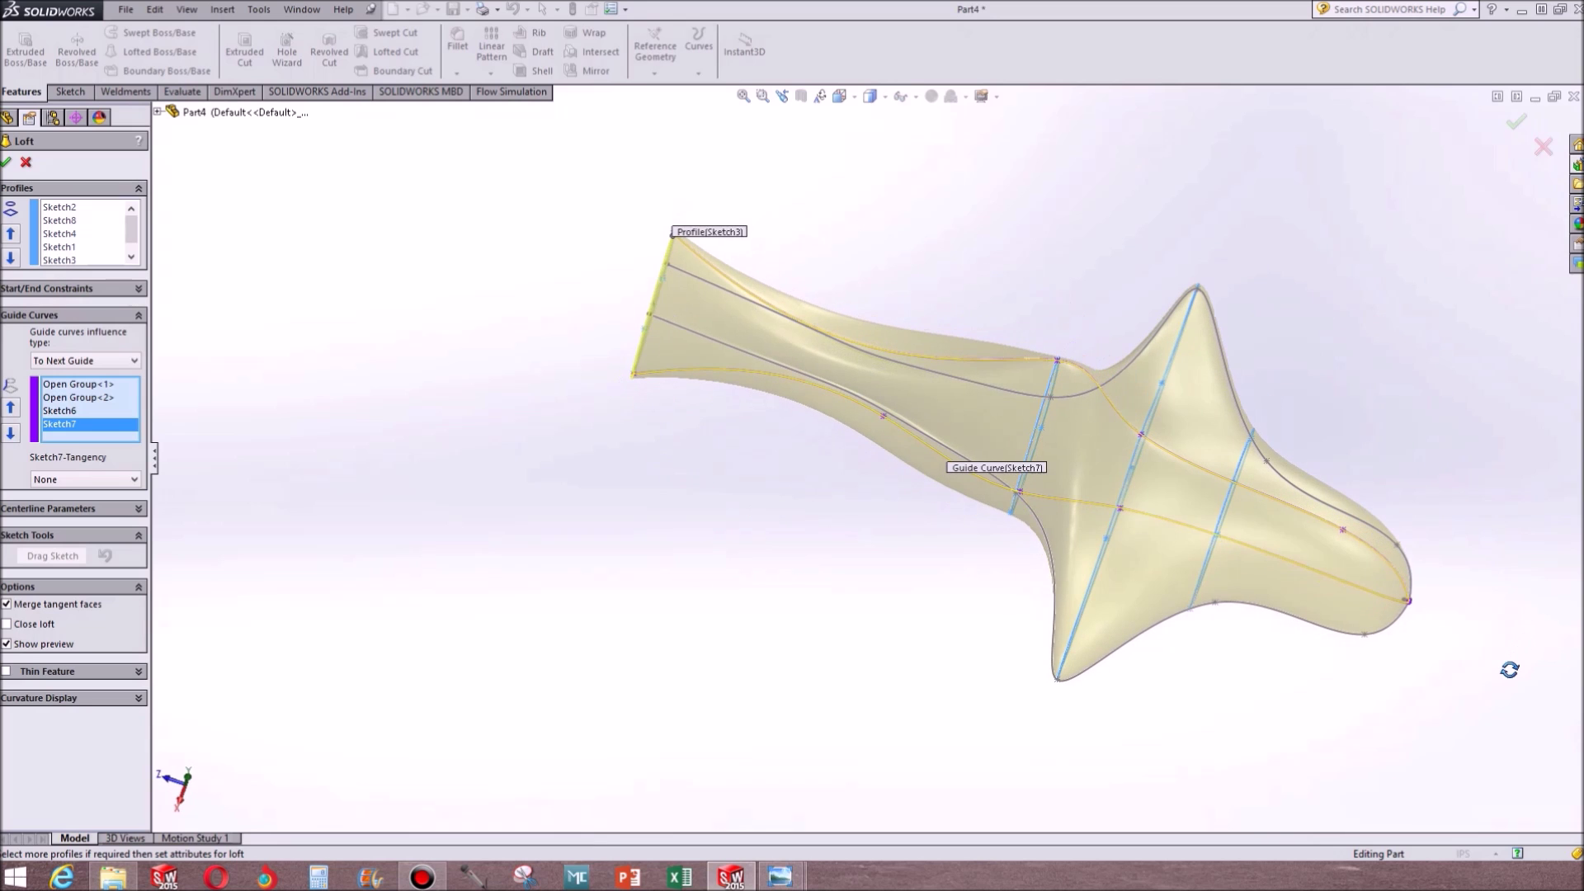
pyautogui.moveTo(1236, 542)
pyautogui.mouseDown(button='middle')
pyautogui.moveTo(1196, 382)
pyautogui.moveTo(1255, 275)
pyautogui.moveTo(1202, 467)
pyautogui.moveTo(1205, 388)
pyautogui.moveTo(908, 715)
pyautogui.mouseUp(button='middle')
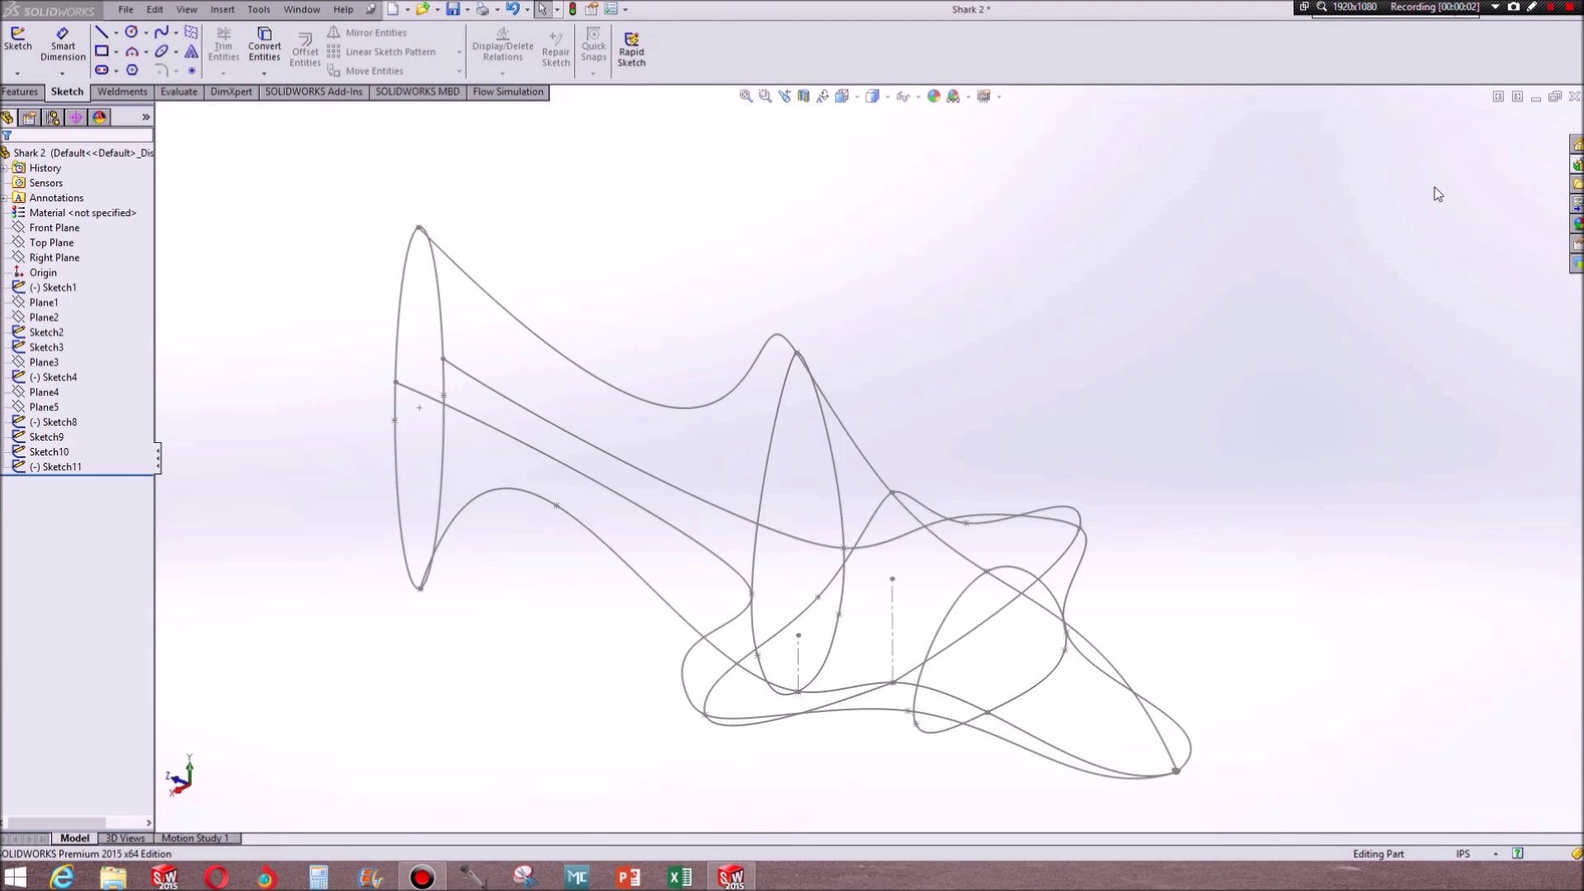
# In the Shark 2 part, start a lofted boss through profiles Sketch2, Sketch8, Sketch4, Sketch1 and Sketch3
pyautogui.scroll(-8, 1192, 732)
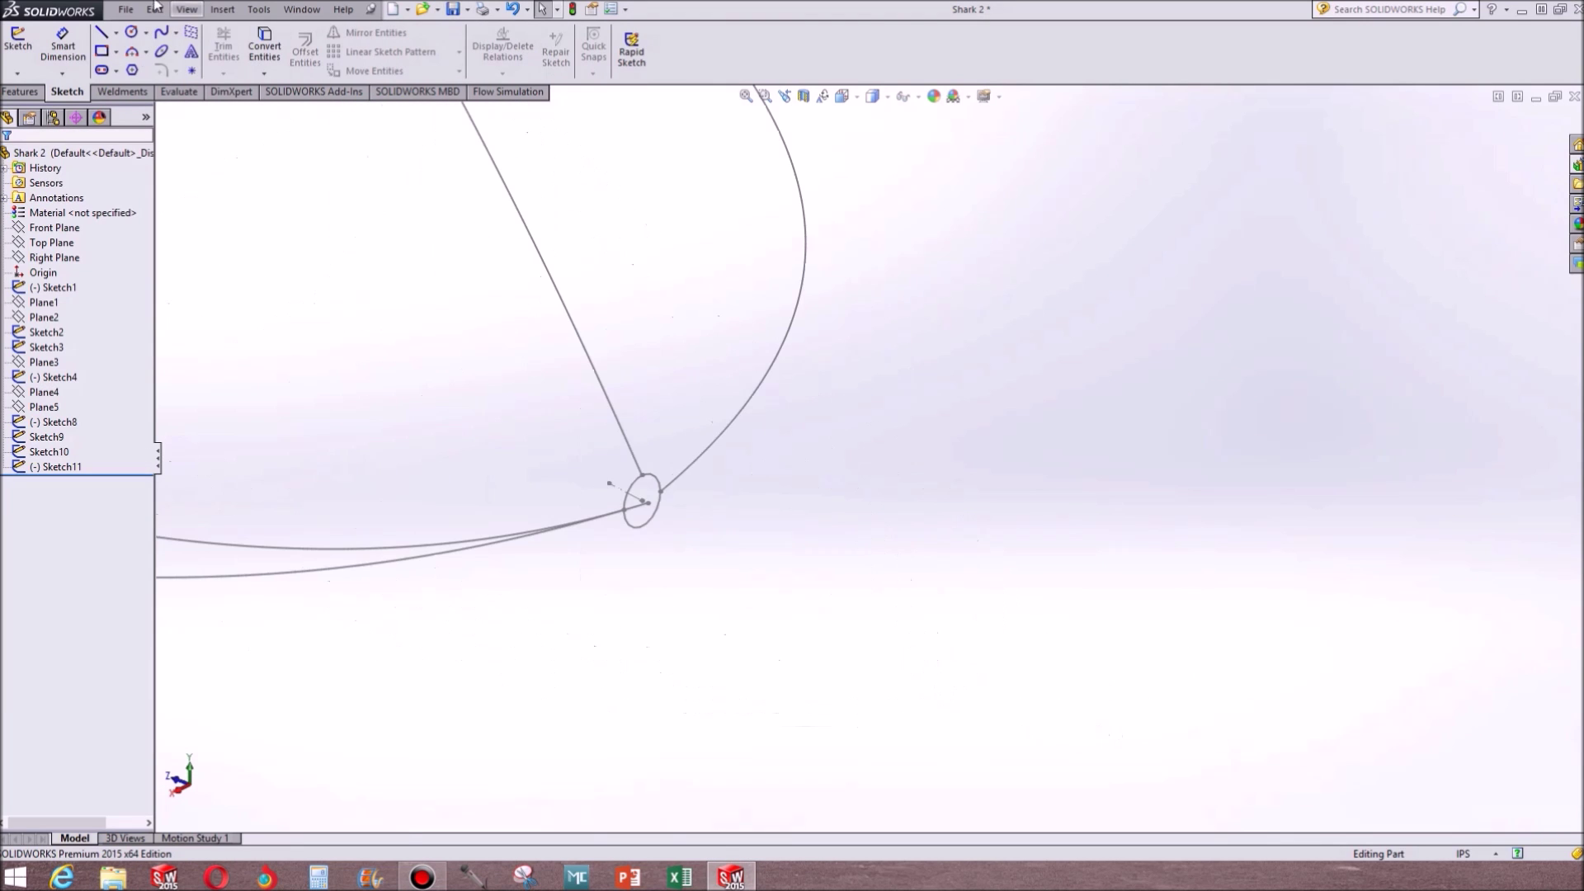
pyautogui.click(19, 92)
pyautogui.click(153, 51)
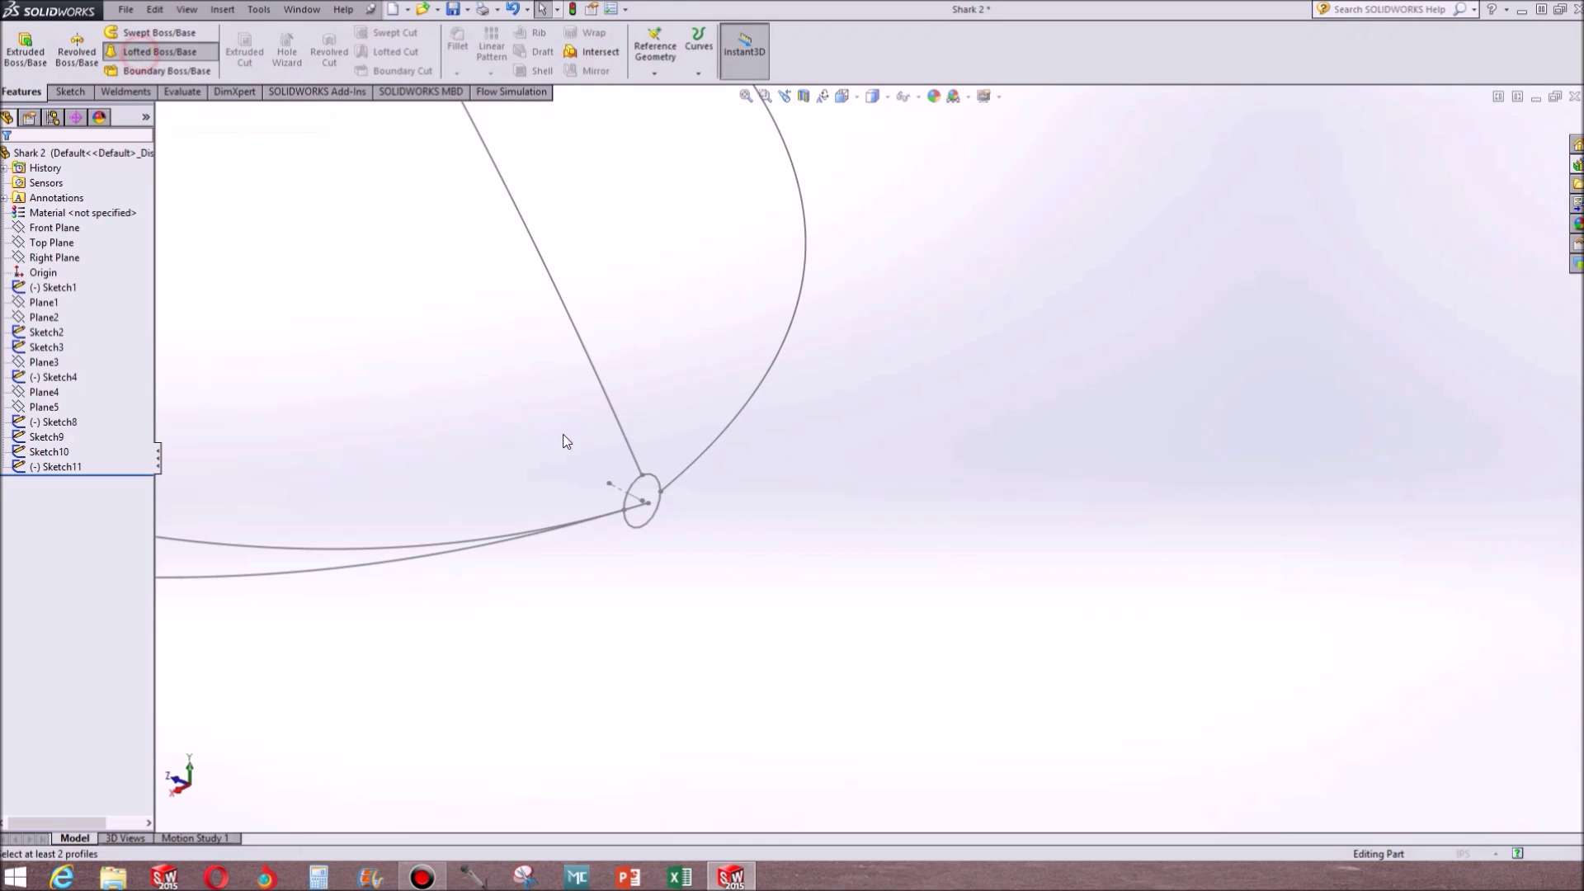
pyautogui.click(634, 488)
pyautogui.scroll(5, 648, 412)
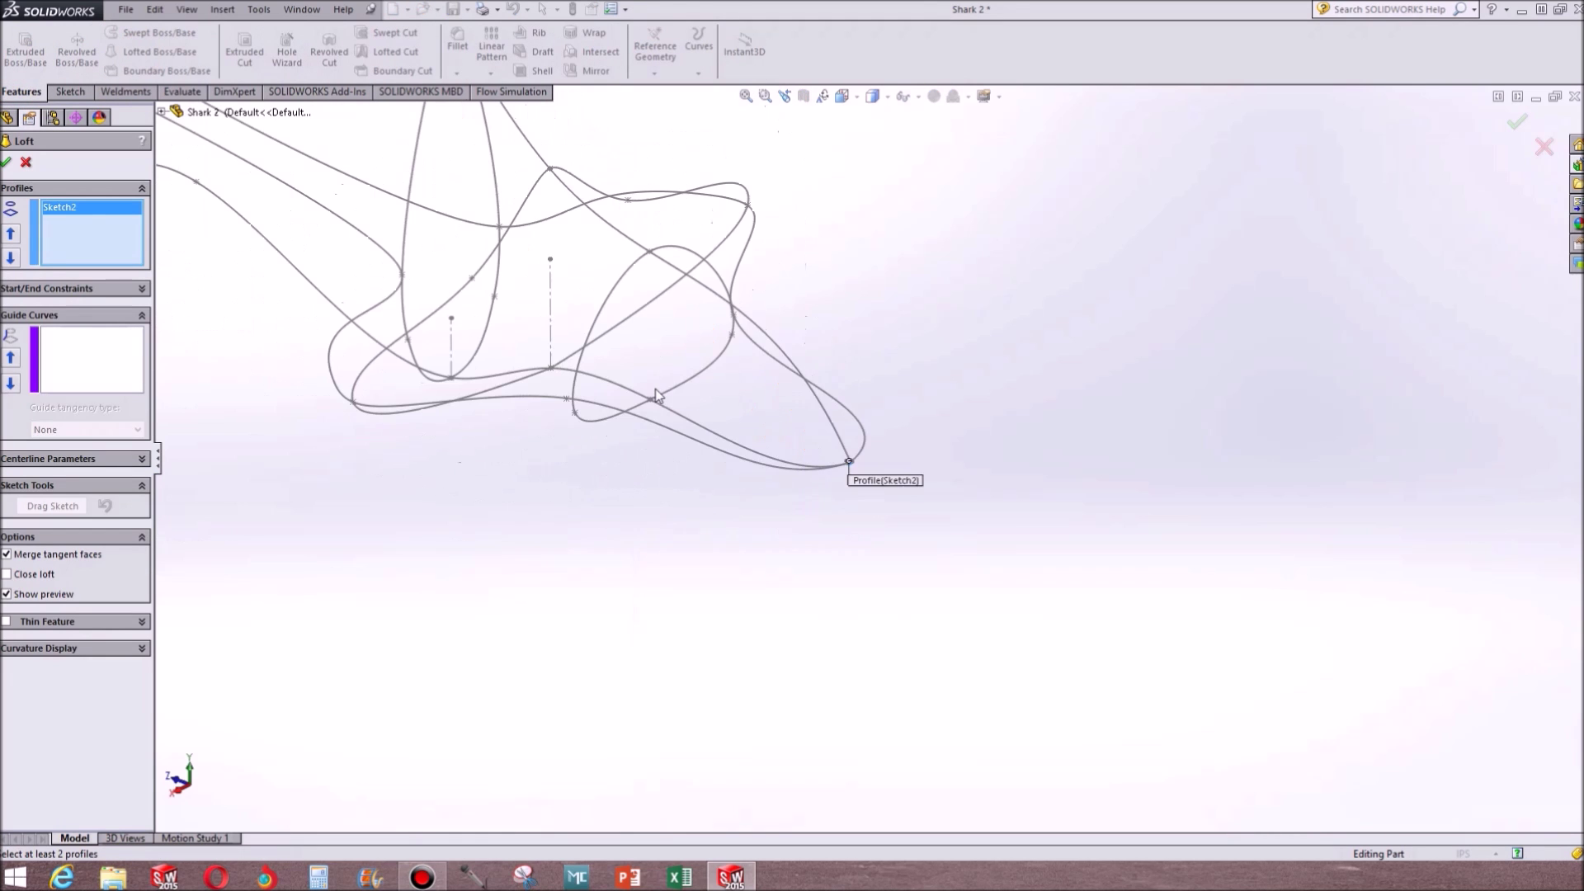
pyautogui.scroll(-3, 524, 274)
pyautogui.click(506, 159)
pyautogui.scroll(-3, 823, 421)
pyautogui.click(1037, 557)
pyautogui.click(863, 329)
pyautogui.scroll(2, 578, 289)
pyautogui.click(452, 252)
# Try the bottom spline Sketch11 and the two side splines as open groups for guide curves in the Shark 2 loft
pyautogui.click(675, 568)
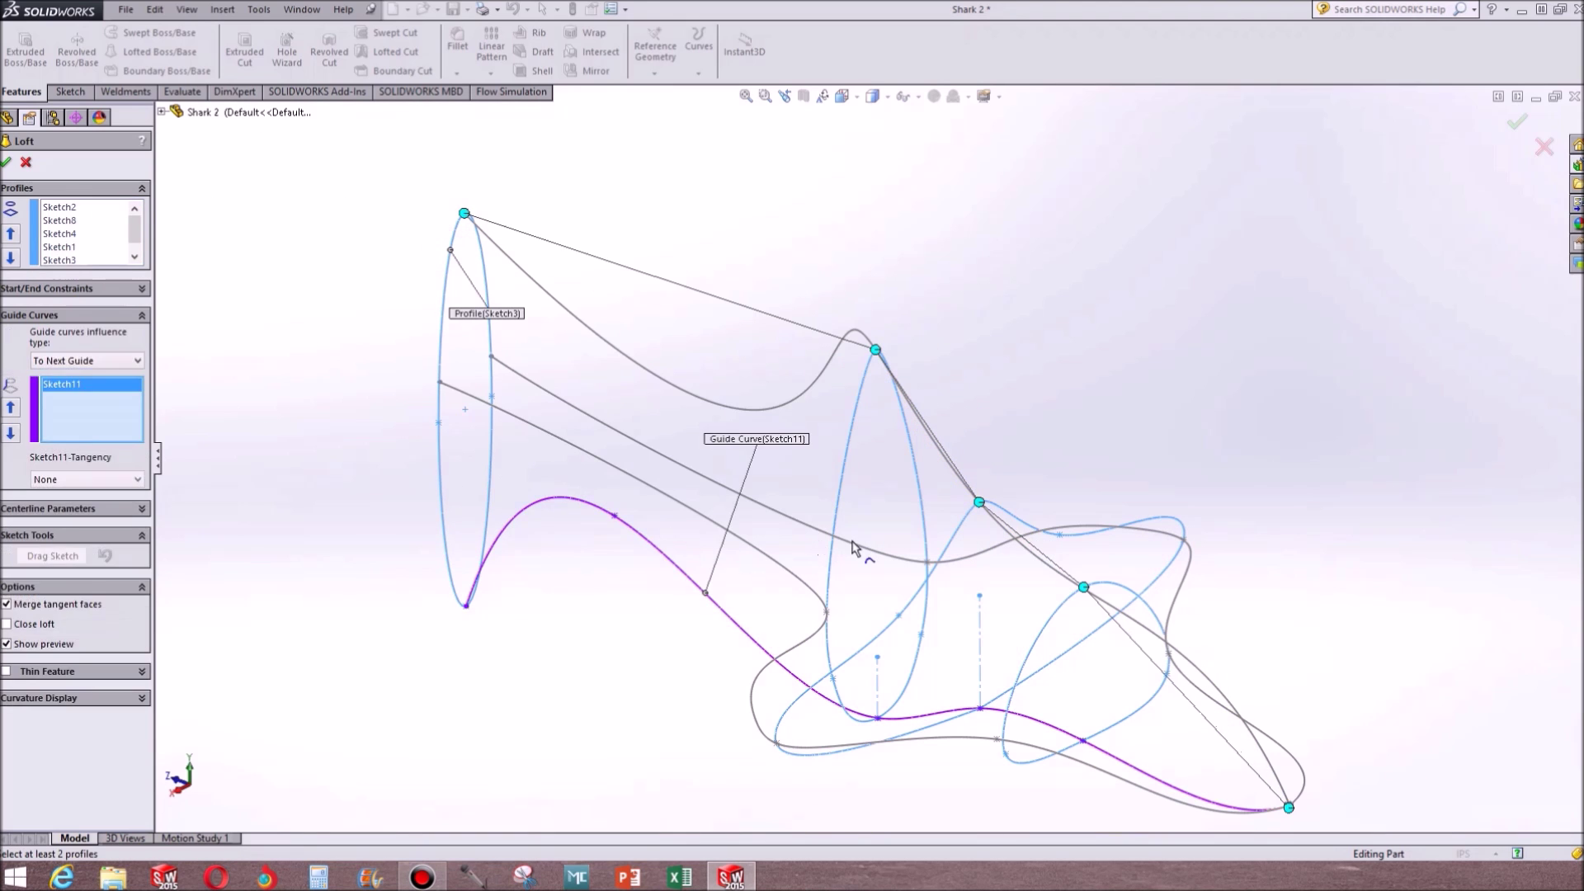
pyautogui.scroll(-2, 997, 525)
pyautogui.click(841, 712)
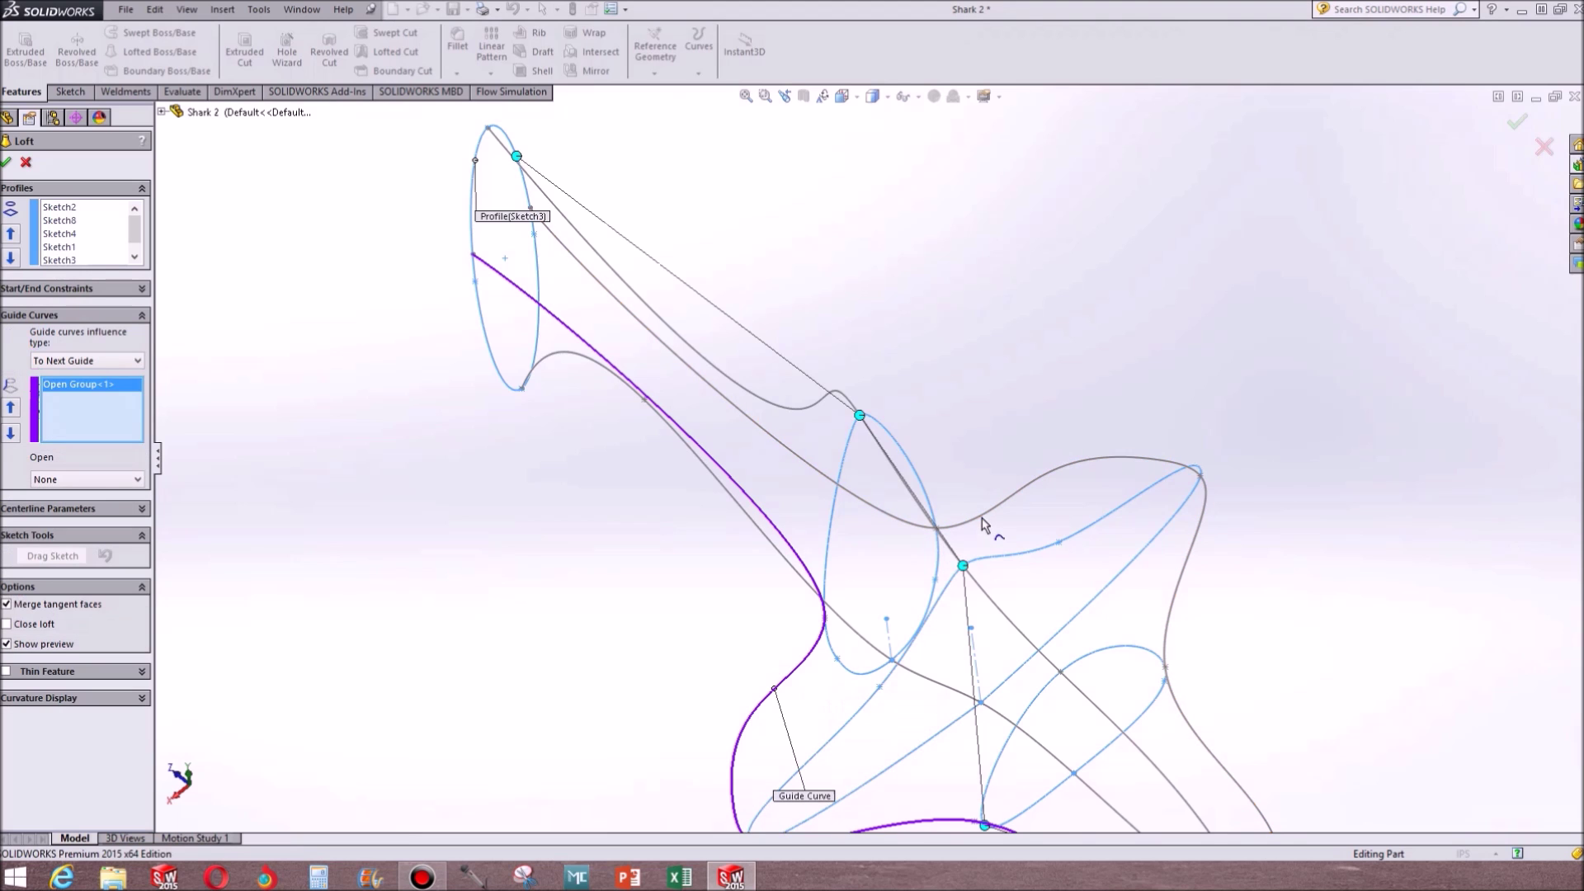
pyautogui.click(991, 520)
pyautogui.click(1021, 565)
pyautogui.moveTo(751, 621)
pyautogui.mouseDown(button='middle')
pyautogui.moveTo(754, 471)
pyautogui.moveTo(744, 639)
pyautogui.moveTo(774, 561)
pyautogui.moveTo(754, 630)
pyautogui.mouseUp(button='middle')
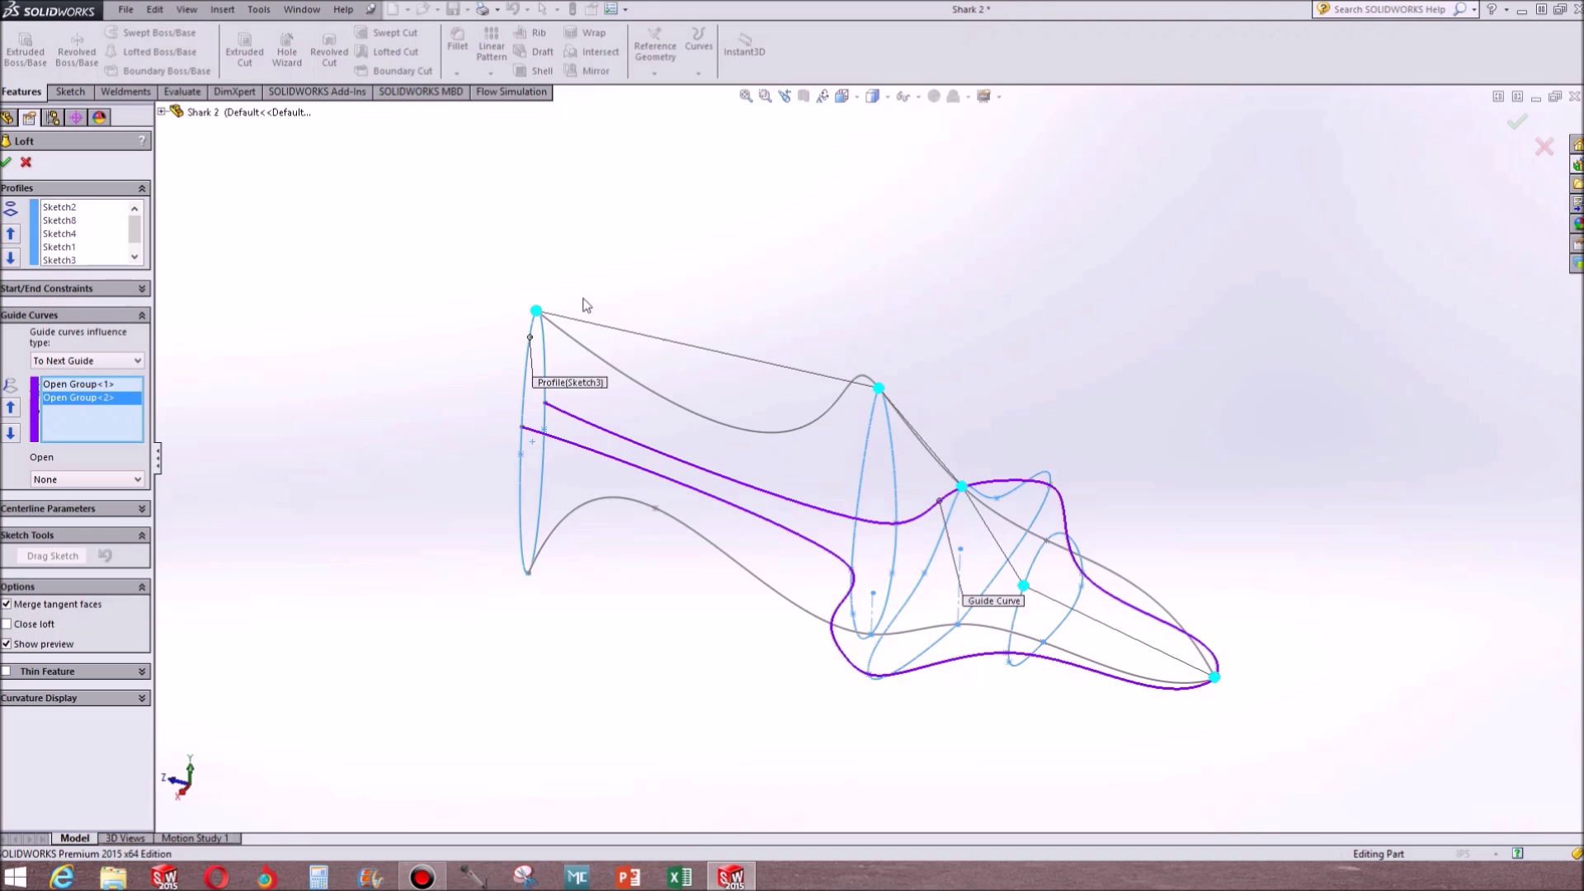
# Cancel the loft and close the Shark 2 part without saving its changes
pyautogui.click(26, 162)
pyautogui.click(1574, 97)
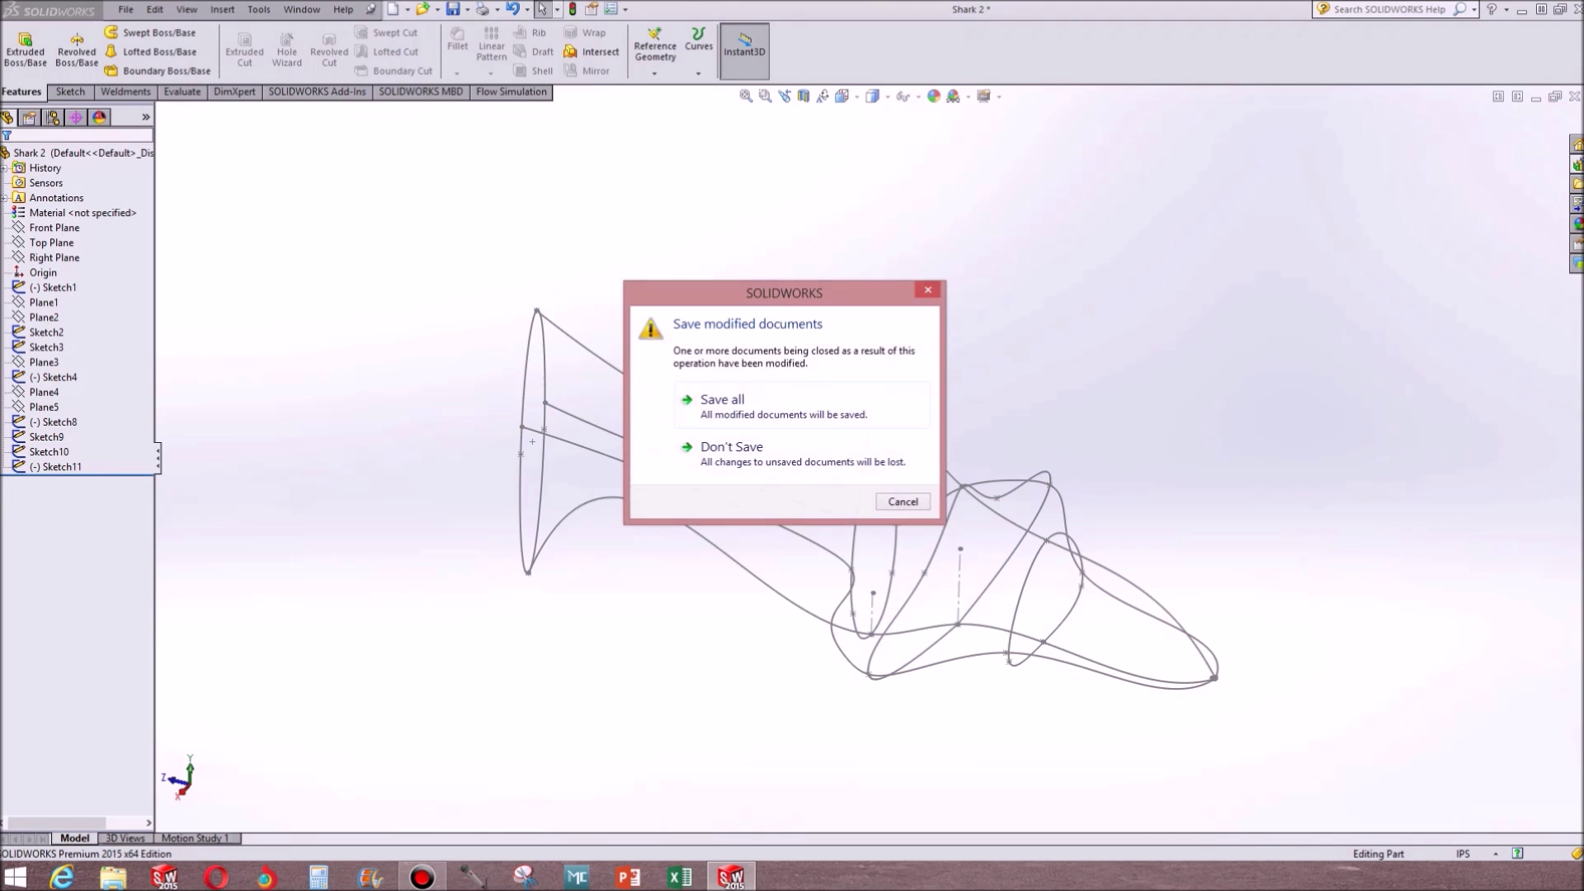
pyautogui.click(743, 448)
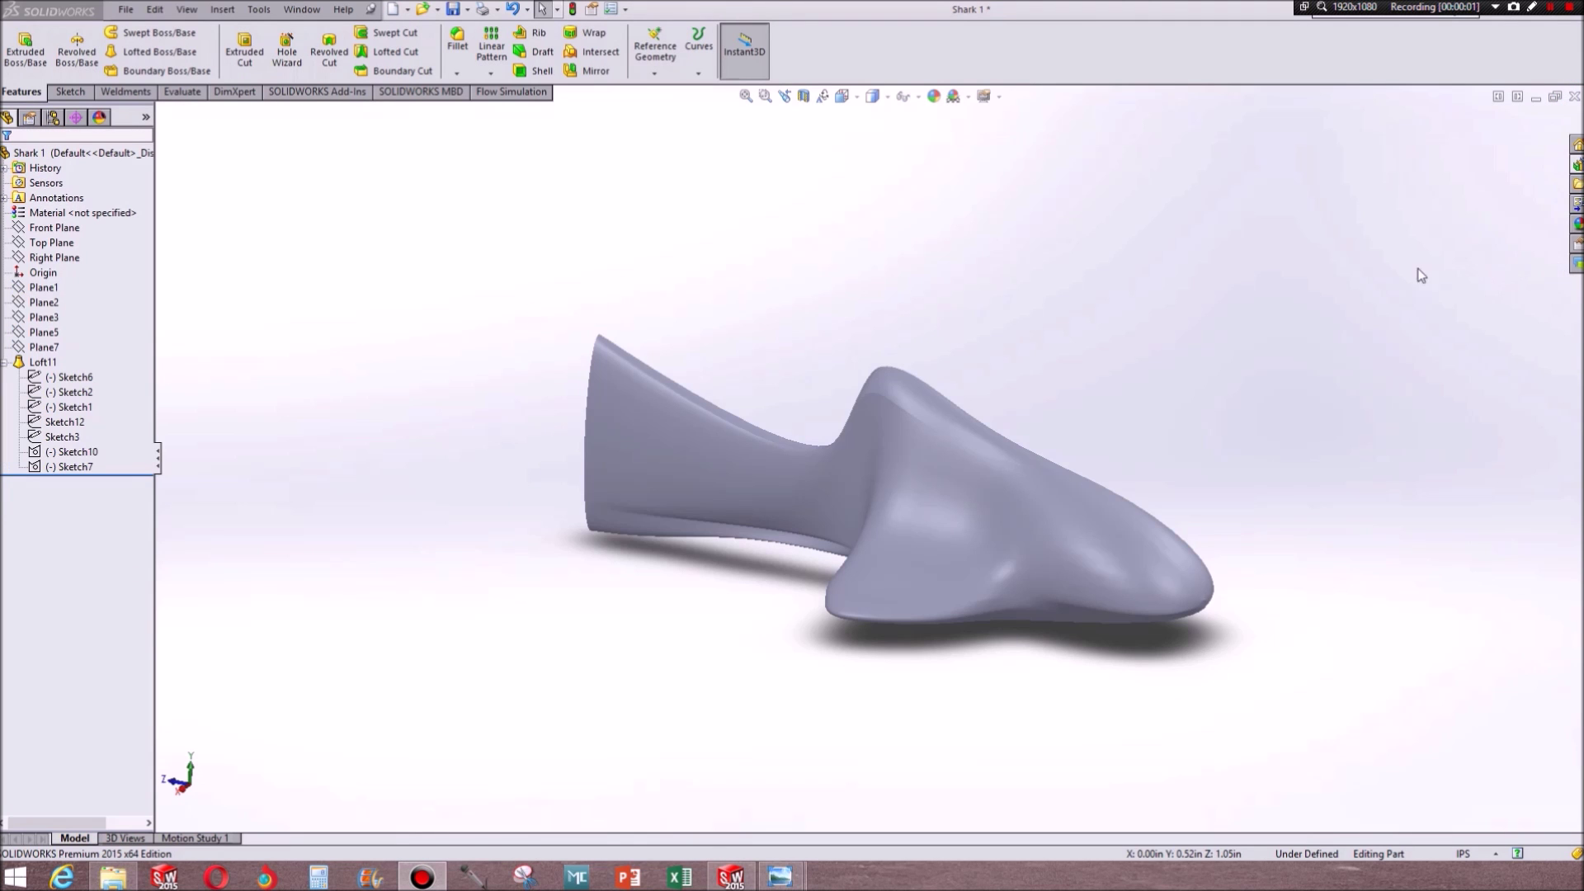
# Examine the lofted Shark 1 body and its absorbed sketches, comparing the shape with the reference photo
pyautogui.moveTo(1126, 336); pyautogui.dragTo(1109, 500, button='middle')
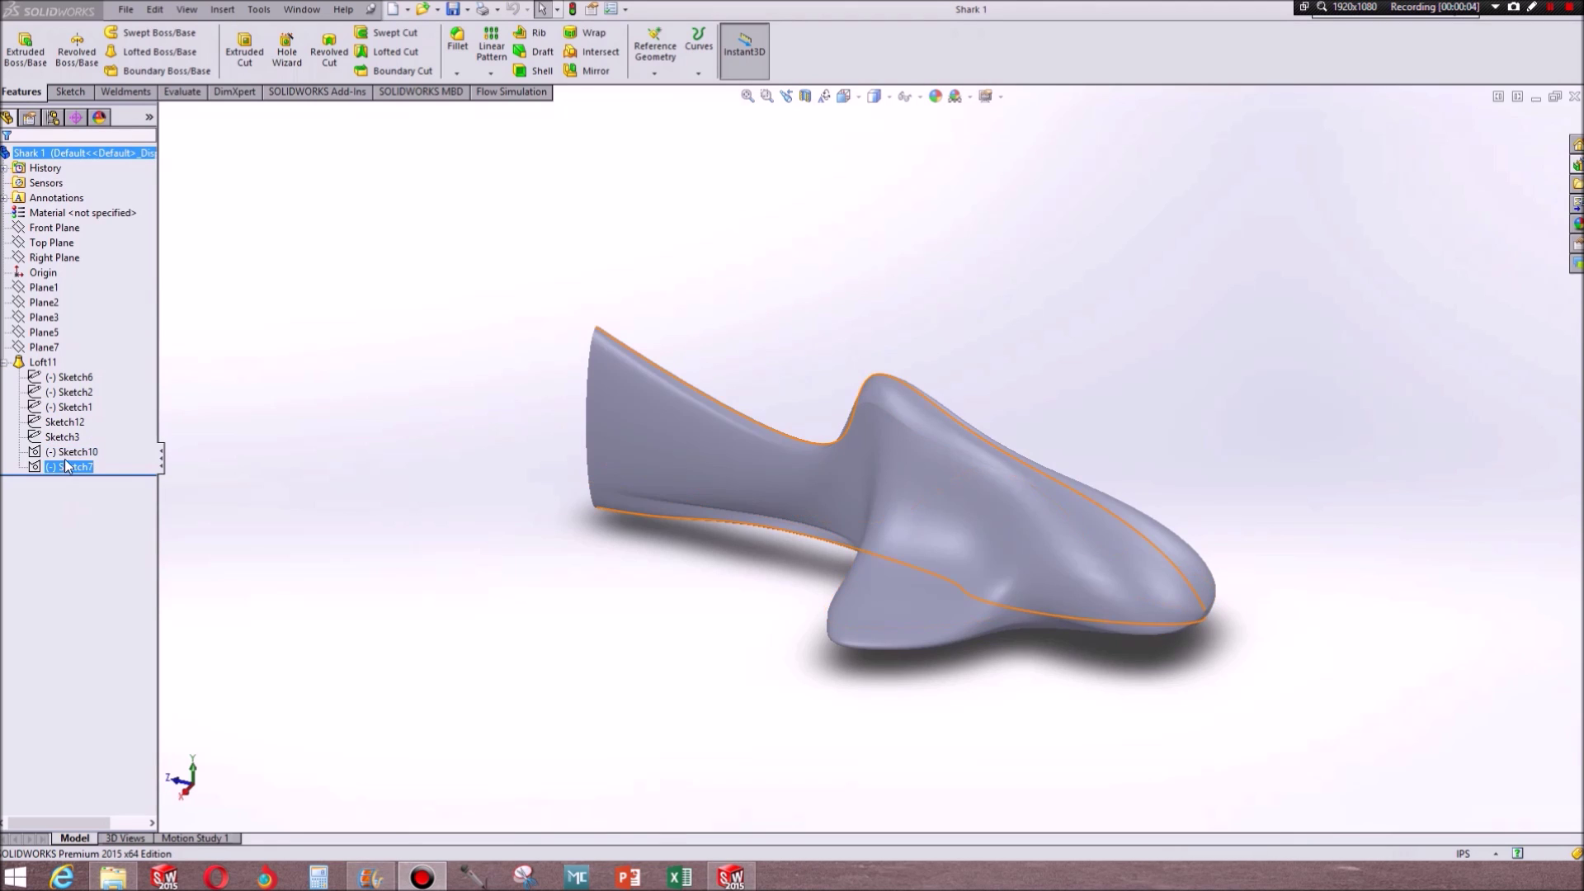
pyautogui.click(66, 440)
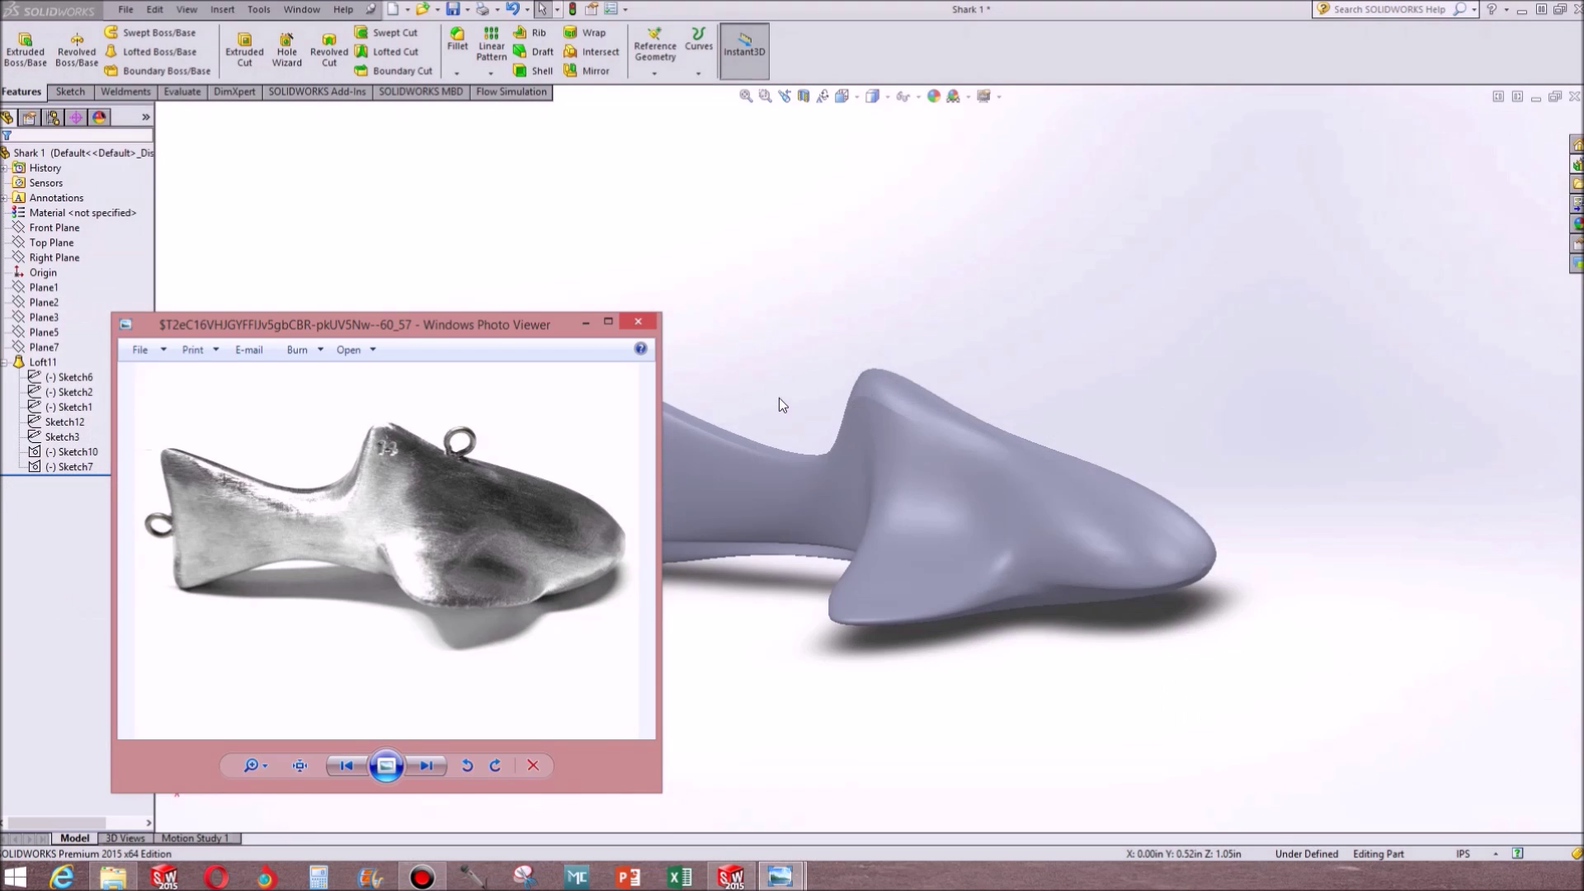
pyautogui.moveTo(779, 398); pyautogui.dragTo(874, 540, button='middle')
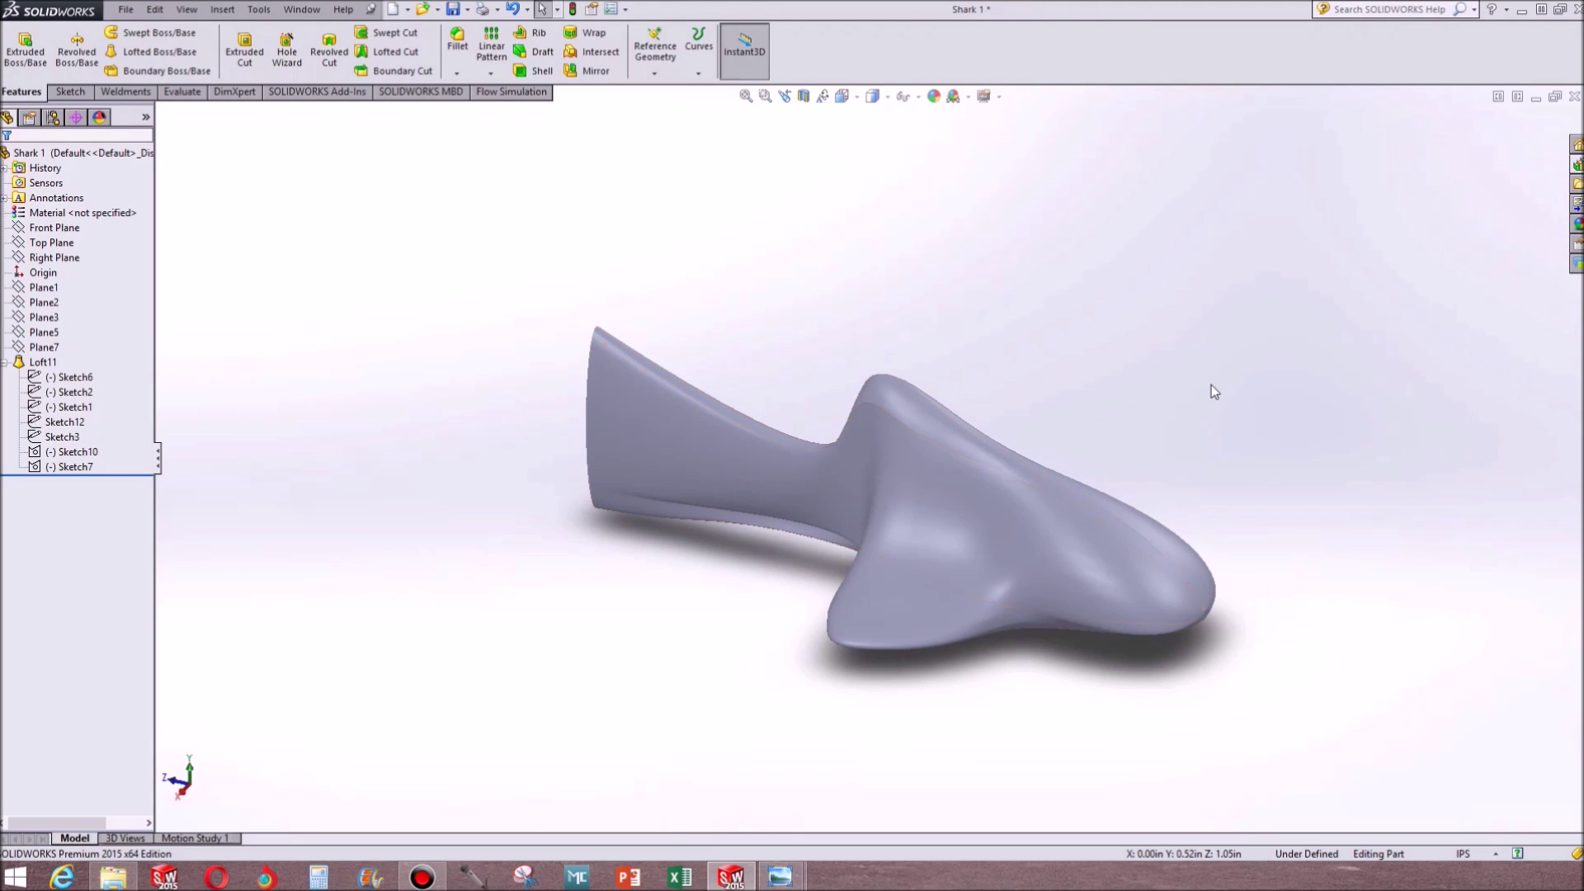